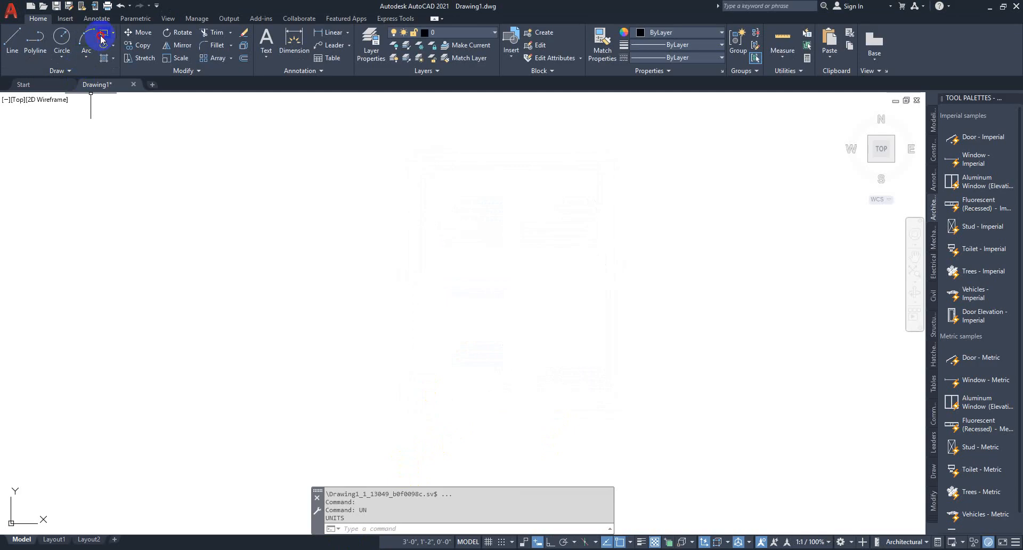
Step: Draw a 12' by 12' rectangle for the main room in the empty drawing area
left_click(101, 39)
left_click(279, 430)
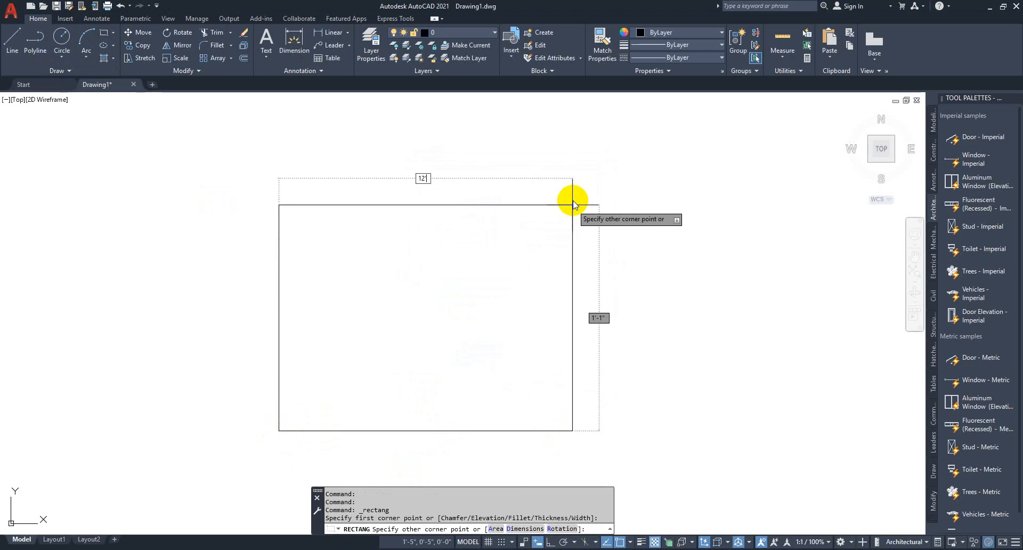
key("Tab")
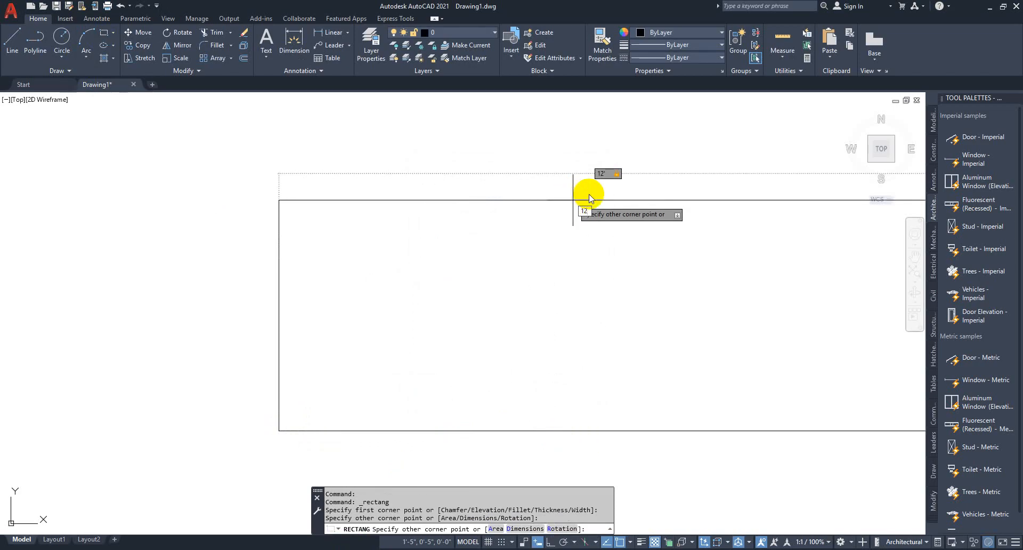
type("12'")
key("Return")
scroll(565, 187, "down", 5)
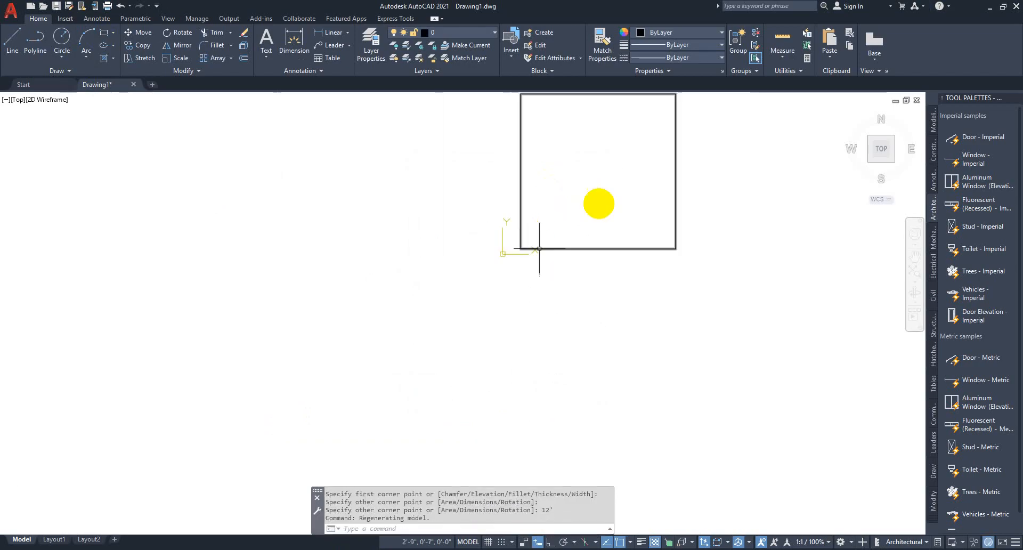
scroll(646, 160, "up", 3)
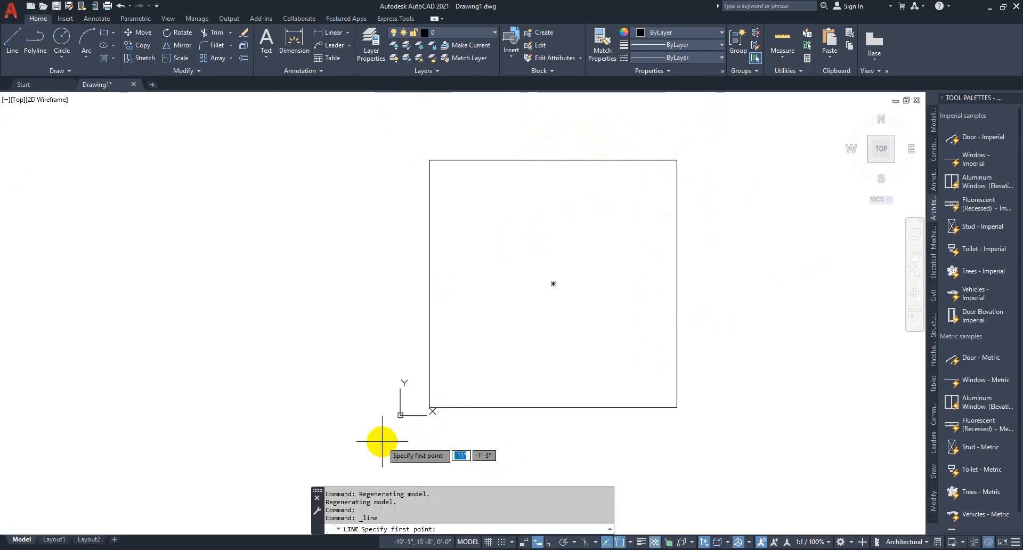
scroll(442, 409, "up", 3)
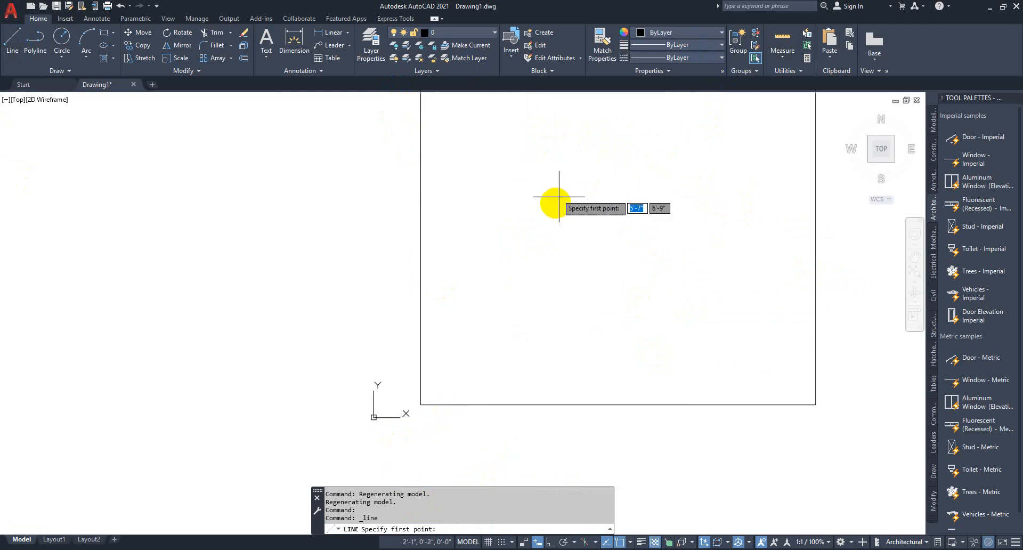
scroll(554, 210, "down", 5)
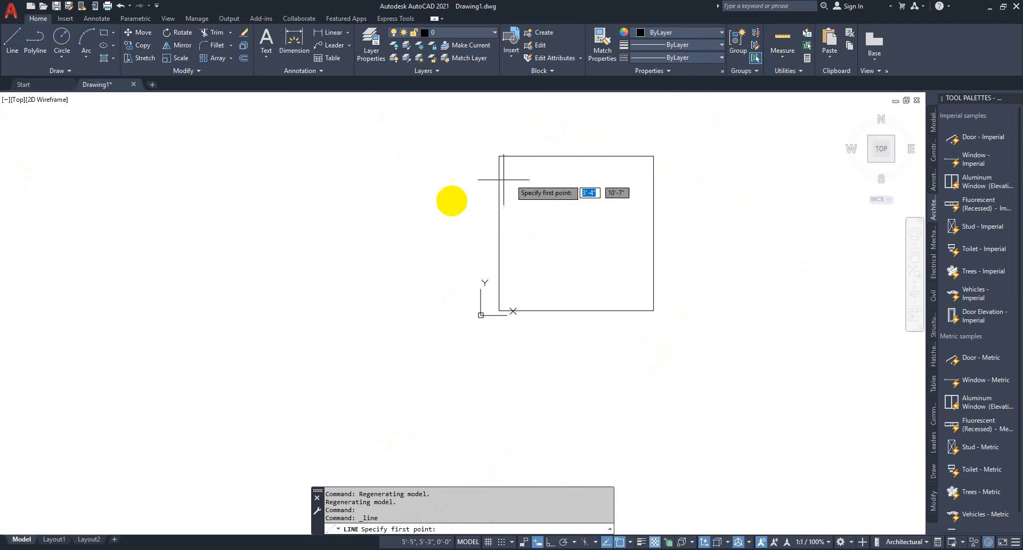
key("Escape")
Step: Offset the 12' by 12' rectangle 6" outward to form the room's walls
left_click(605, 150)
left_click(539, 160)
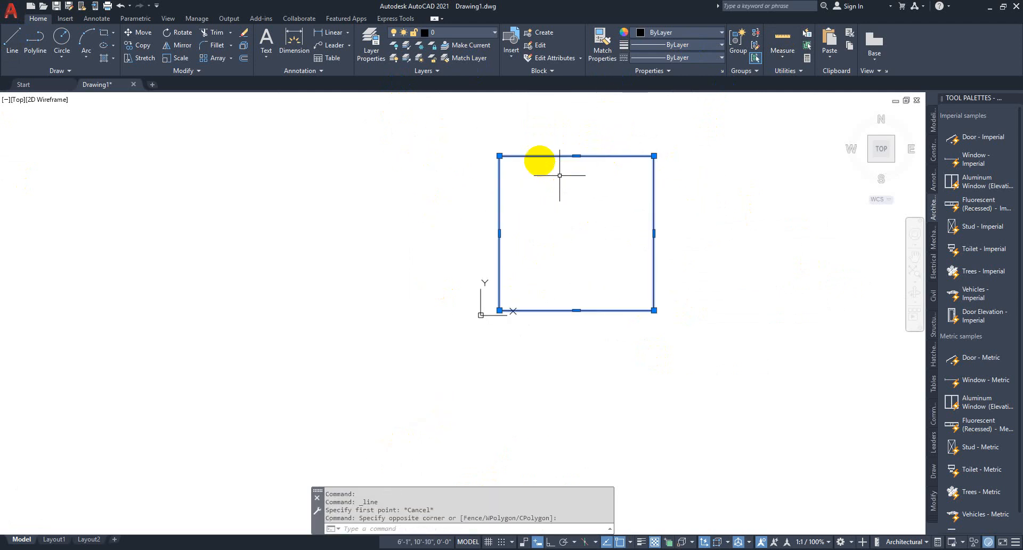
left_click(243, 59)
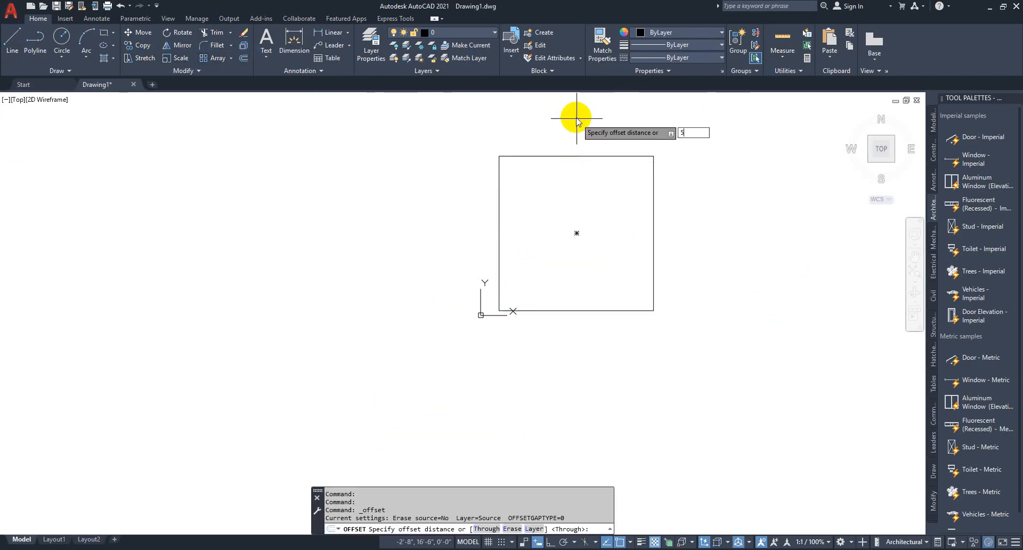
type("6")
key("Return")
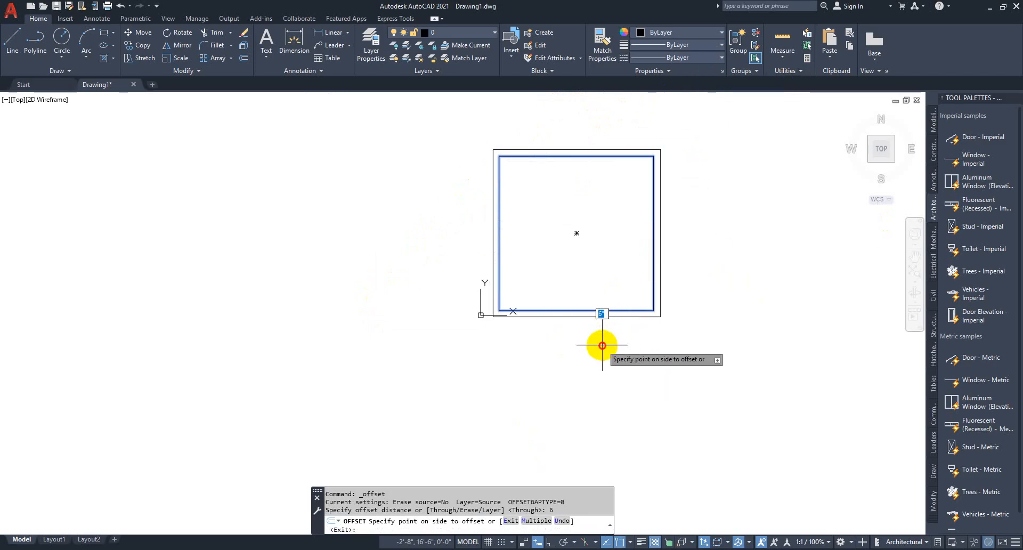
left_click(660, 341)
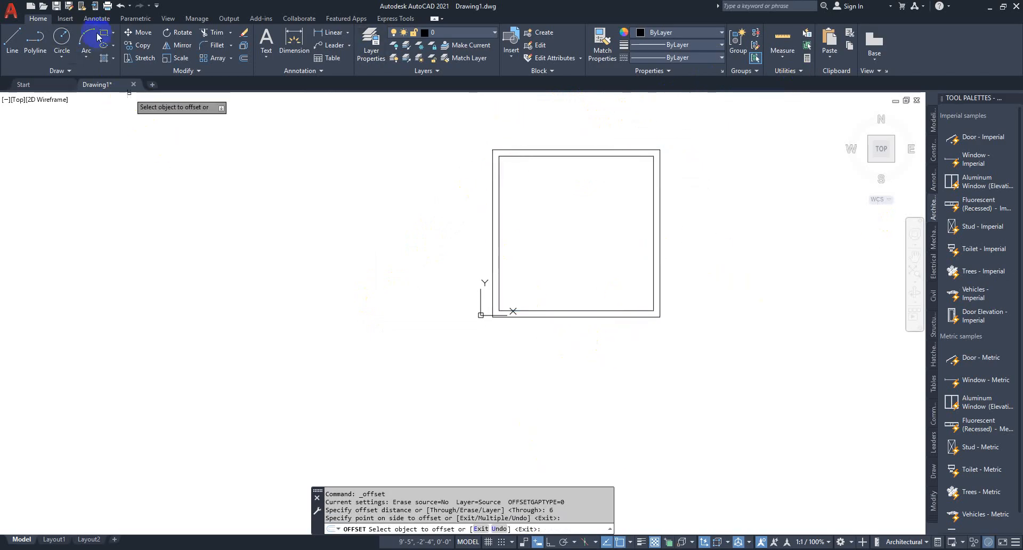
Step: Draw a rectangle 12' wide and 4' high in the empty area below and left of the walled room
left_click(11, 42)
scroll(501, 315, "up", 2)
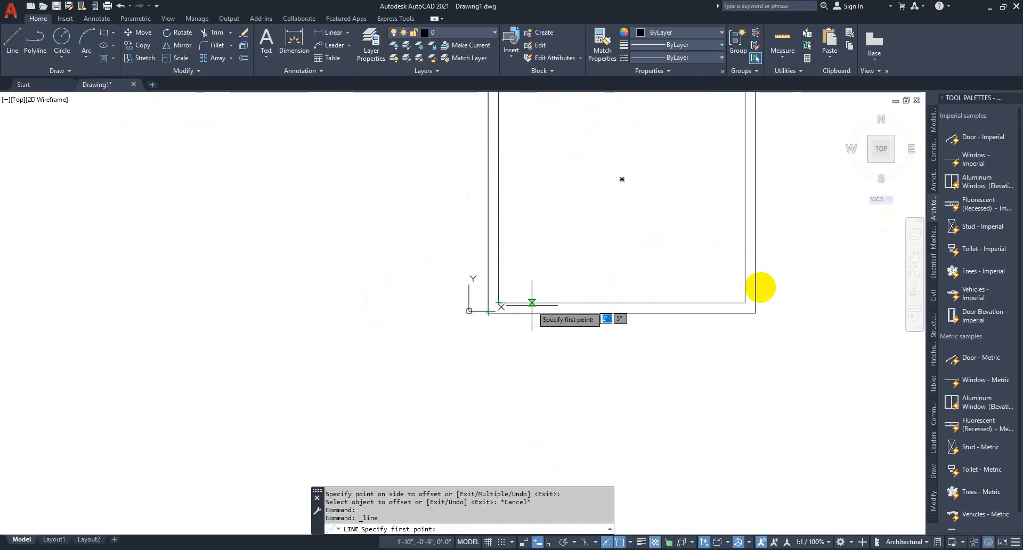
left_click(104, 36)
middle_click_drag(466, 185, 479, 311)
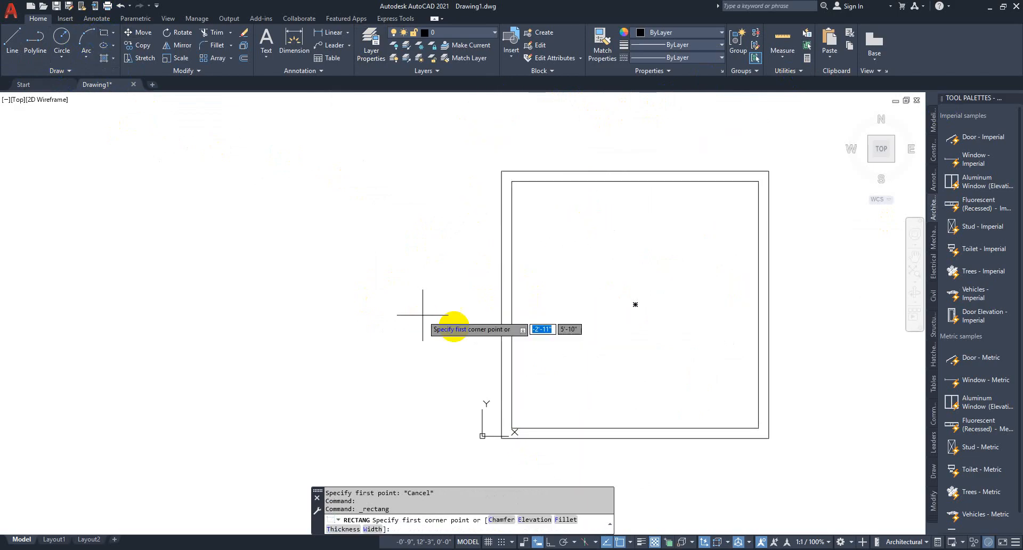
middle_click_drag(587, 323, 549, 142)
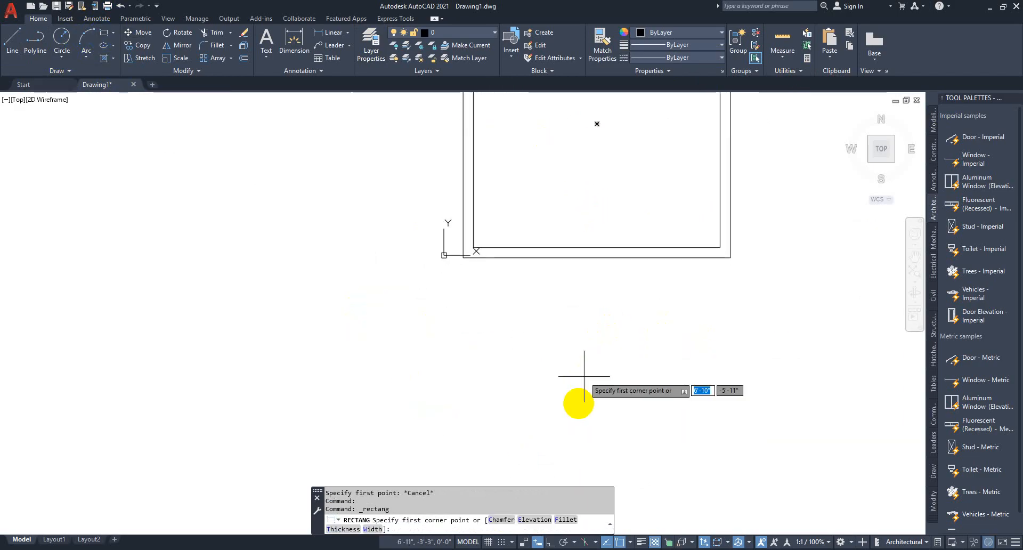
left_click(170, 315)
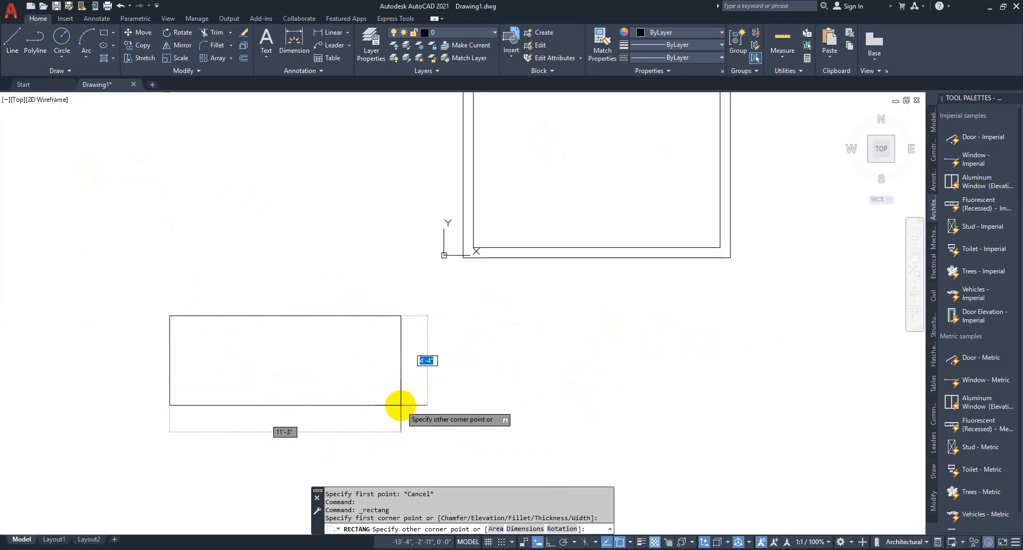
type("4")
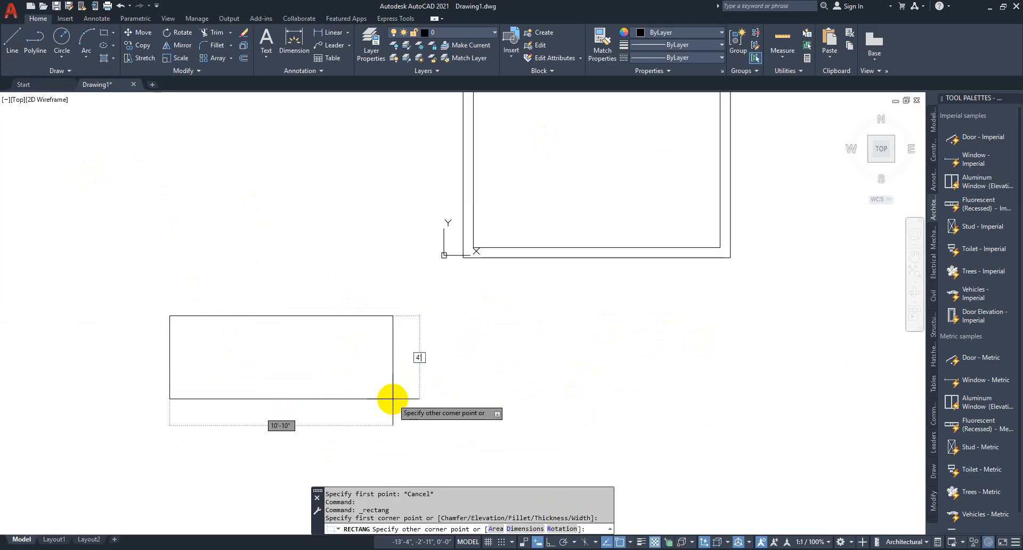
key("Tab")
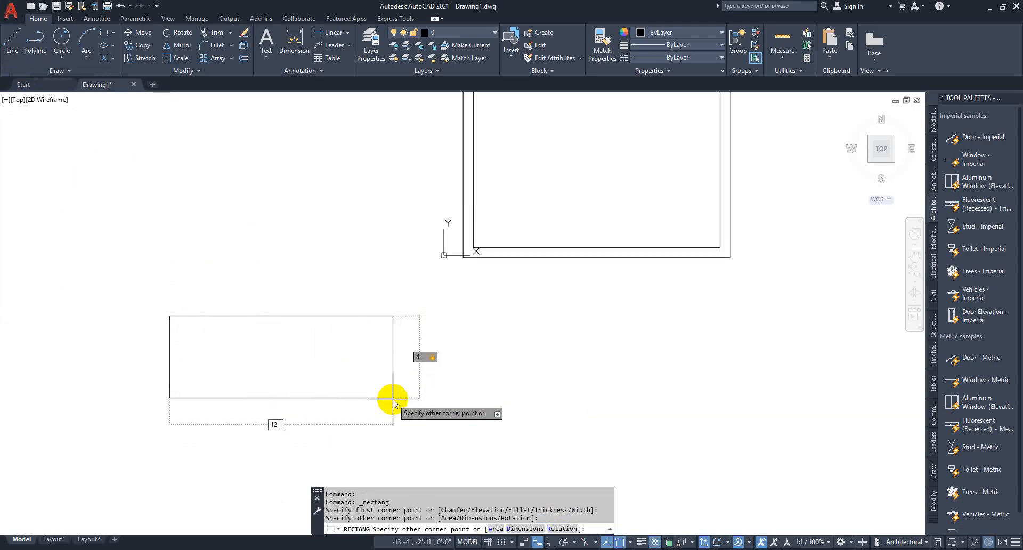
key("Return")
Step: Move the 12' by 4' rectangle by its upper-right corner onto the room's lower outer wall line, aligned with the right wall's inner face
left_click_drag(450, 317, 326, 469)
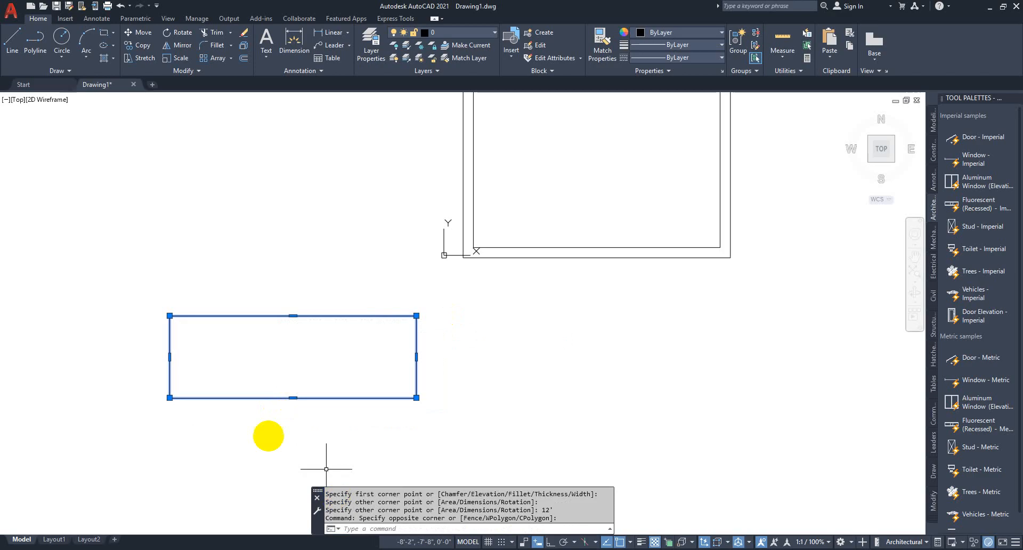
left_click(143, 36)
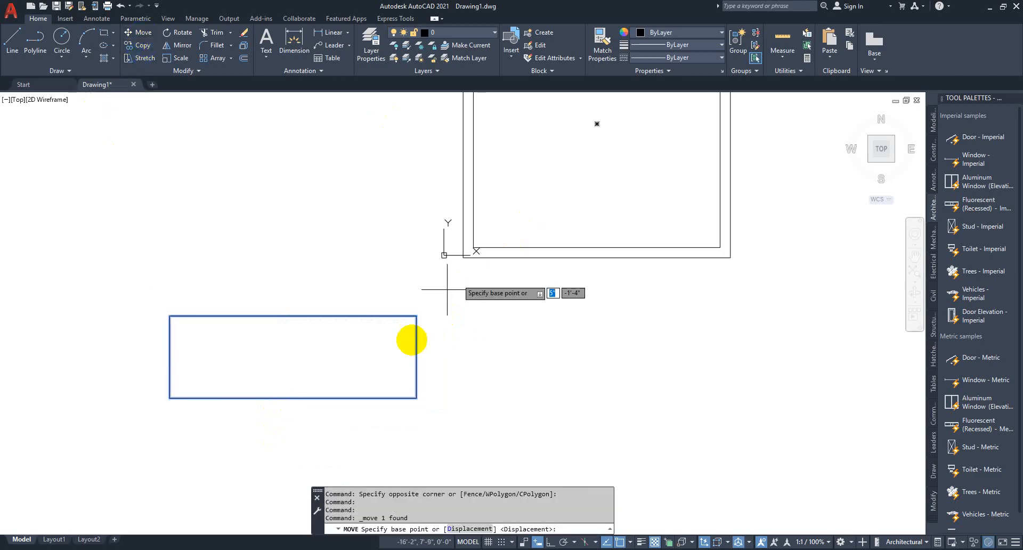
left_click(417, 315)
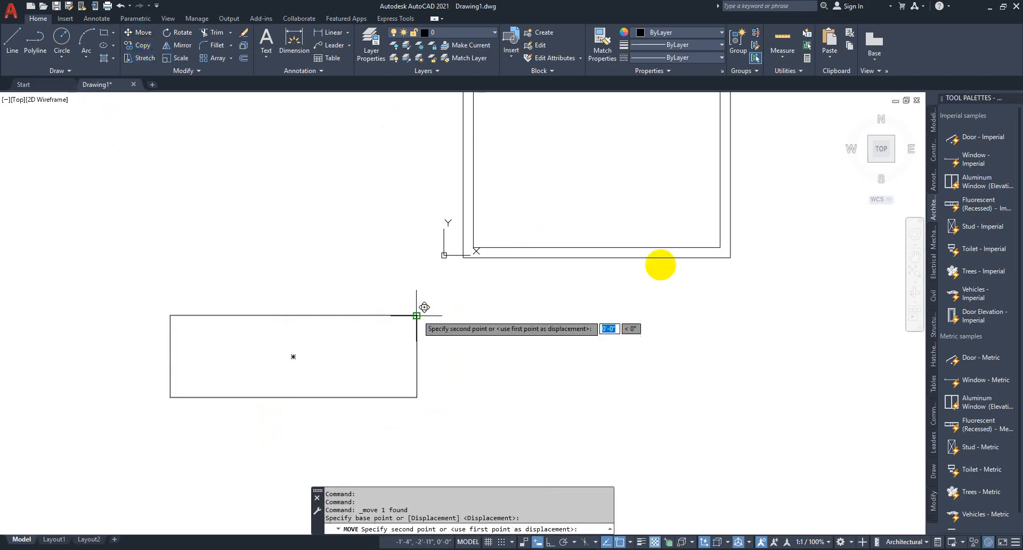
left_click(721, 257)
Step: Offset the 12' by 4' rectangle 6" outward to create its walls
left_click(777, 314)
left_click(597, 324)
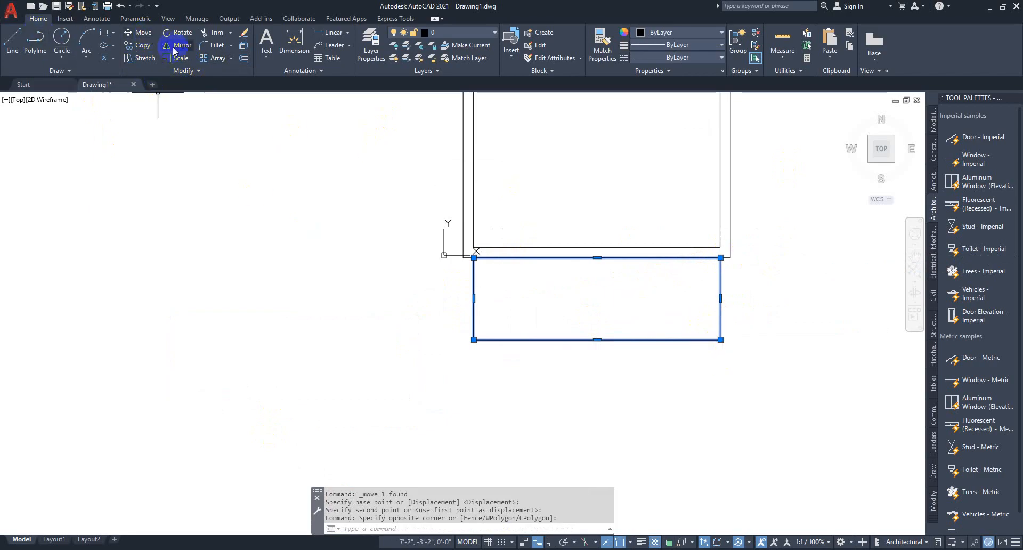
left_click(247, 60)
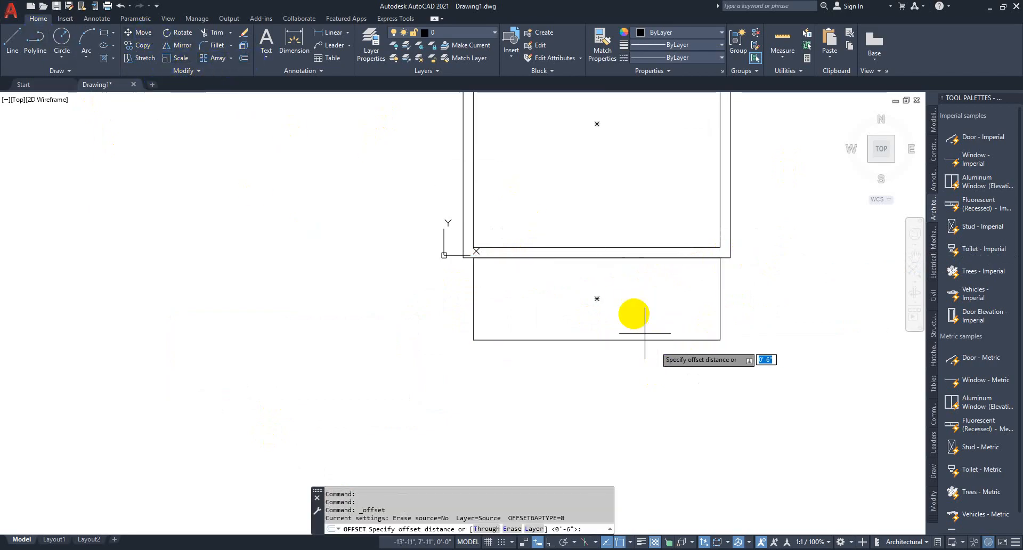
key("Return")
left_click(762, 278)
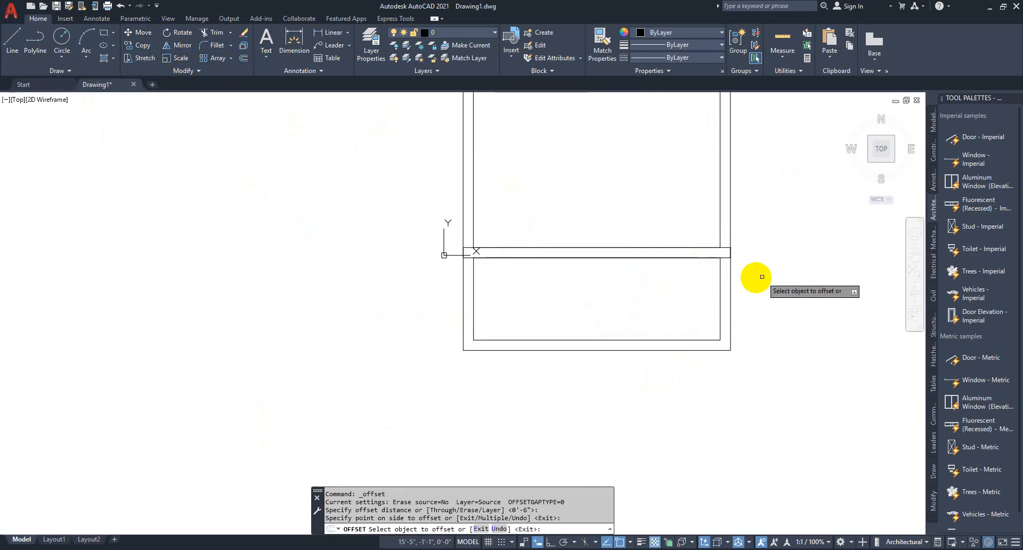
mouse_move(640, 229)
middle_mouse_down()
mouse_move(666, 347)
mouse_move(659, 396)
middle_mouse_up()
key("Escape")
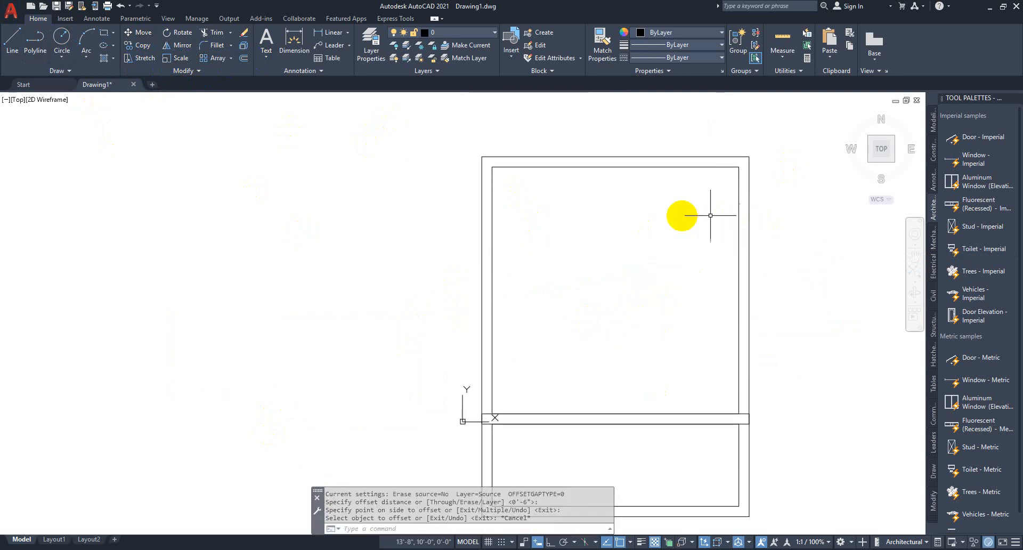
Step: Draw a rectangle 7' wide and 8' high in the empty area above and left of the plan
middle_click_drag(482, 154, 446, 167)
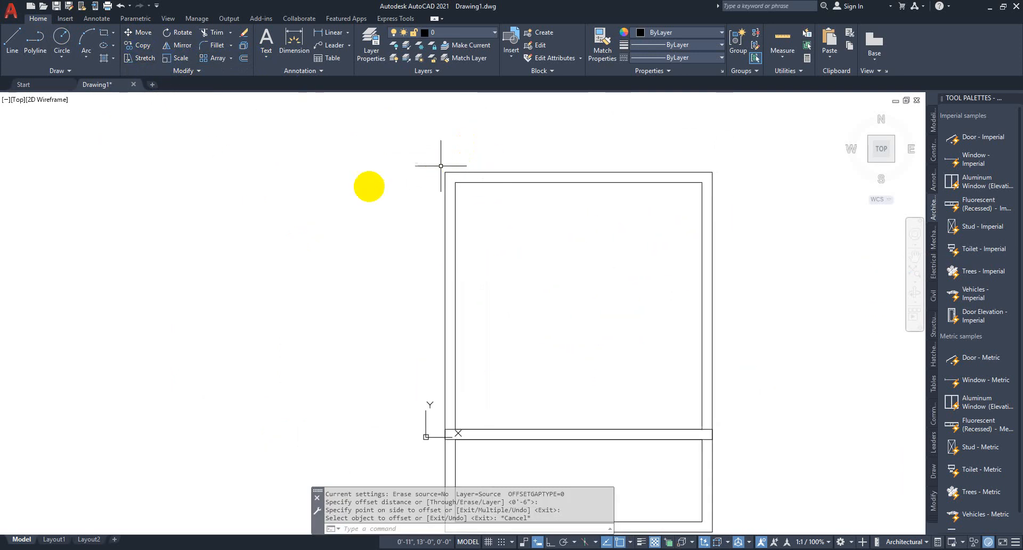
scroll(358, 201, "down", 1)
scroll(430, 166, "up", 2)
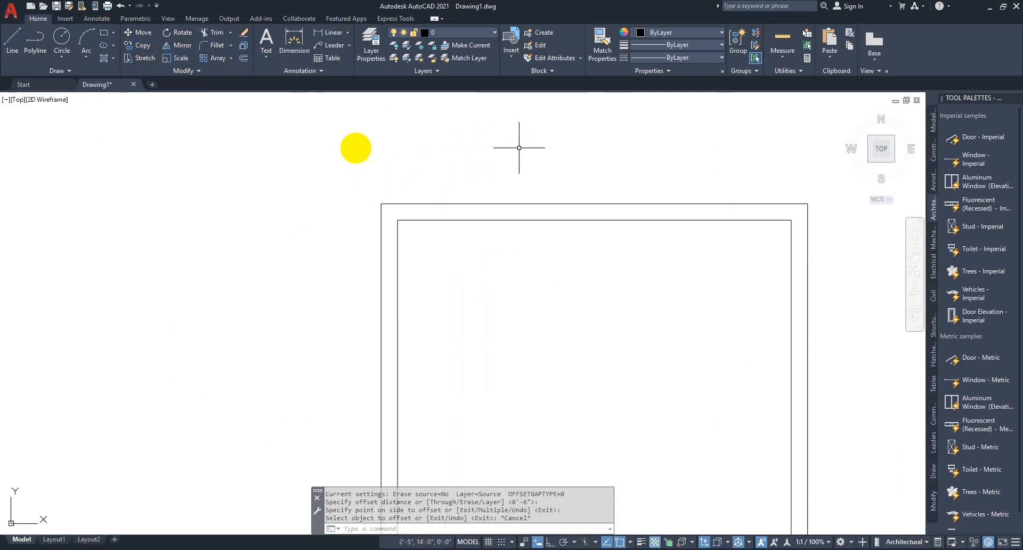
left_click(12, 45)
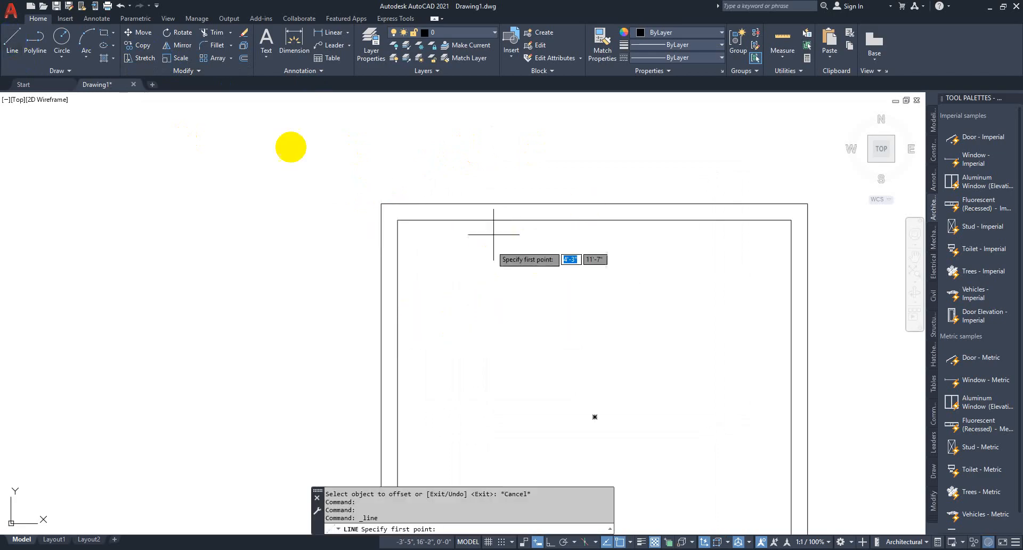
left_click(105, 35)
middle_click_drag(411, 189, 414, 342)
scroll(384, 264, "down", 8)
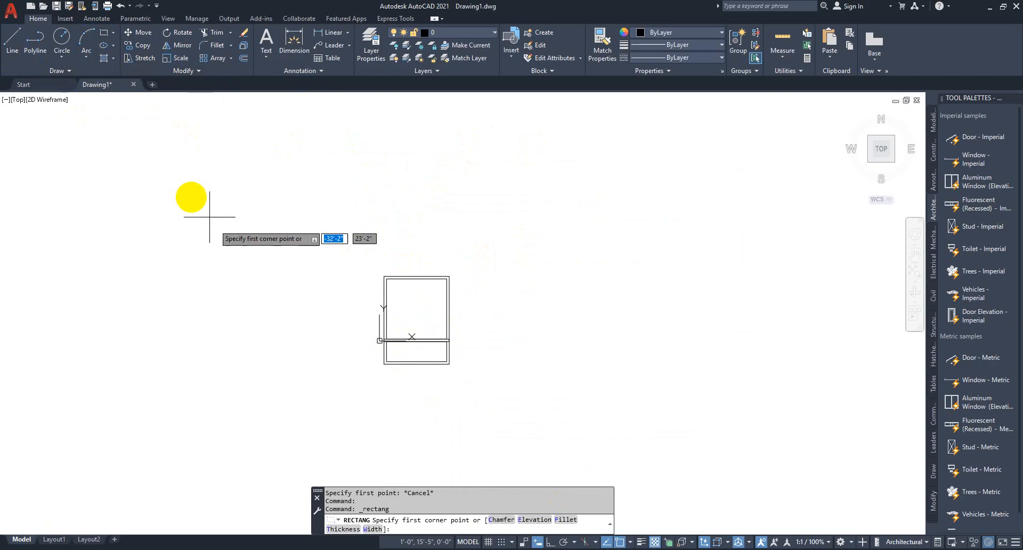
left_click(179, 175)
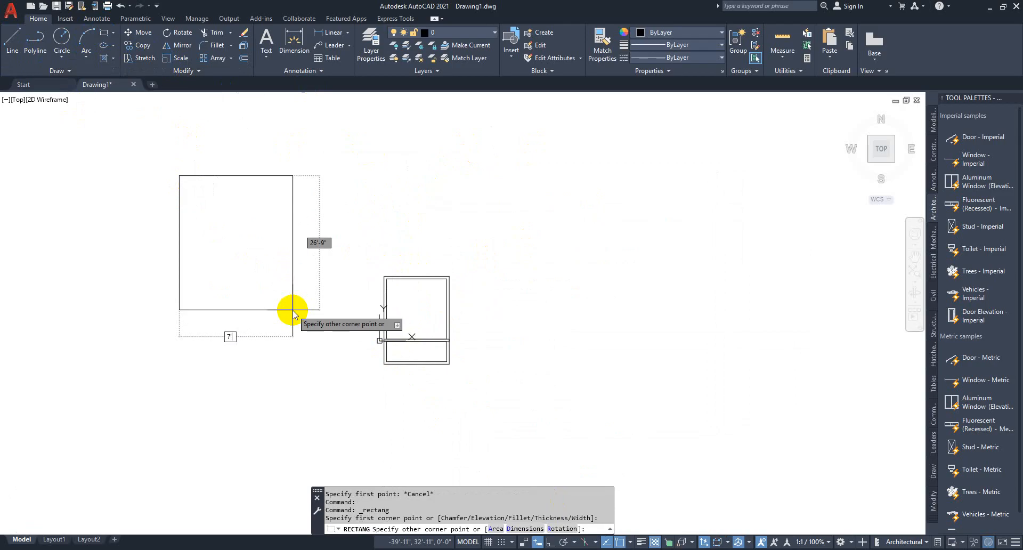
type("7'")
key("Tab")
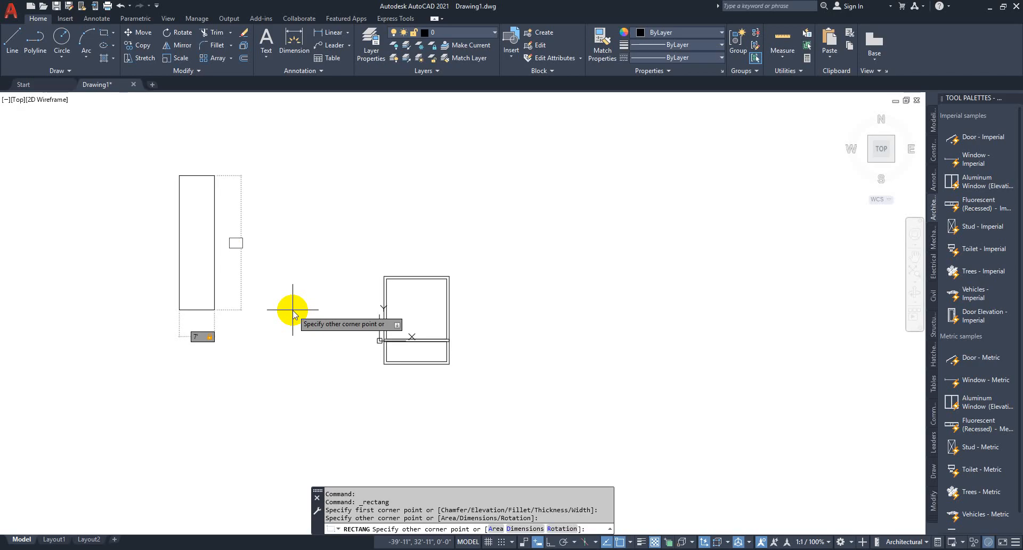
key("Return")
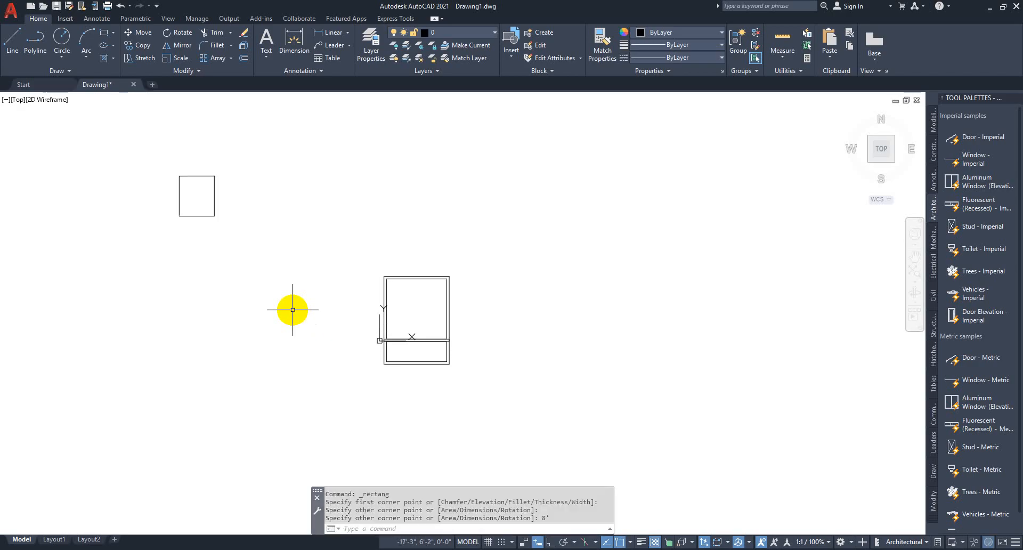
Step: Offset the 7' by 8' rectangle 6" outward to create its walls
left_click(281, 217)
left_click(165, 234)
left_click(240, 194)
left_click(113, 291)
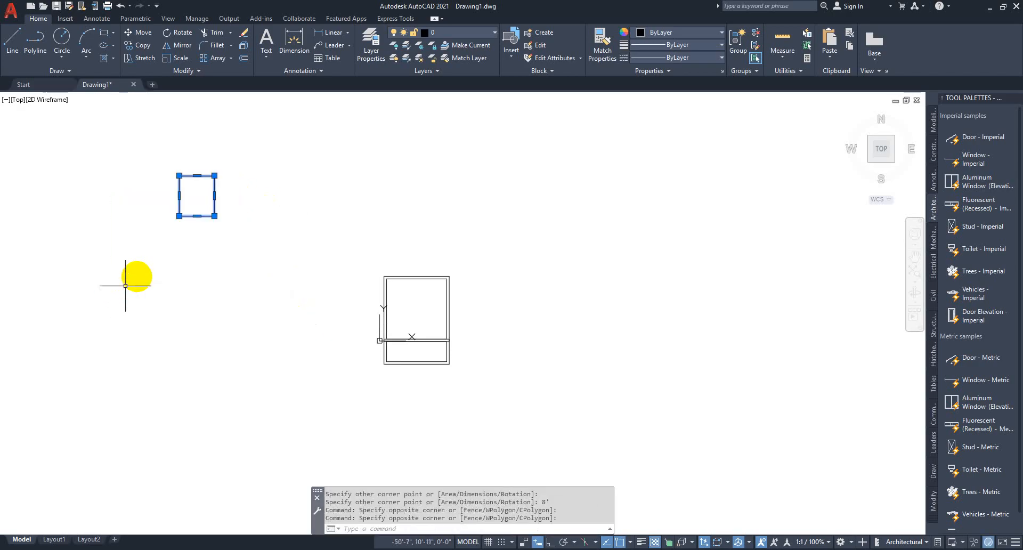
left_click(245, 59)
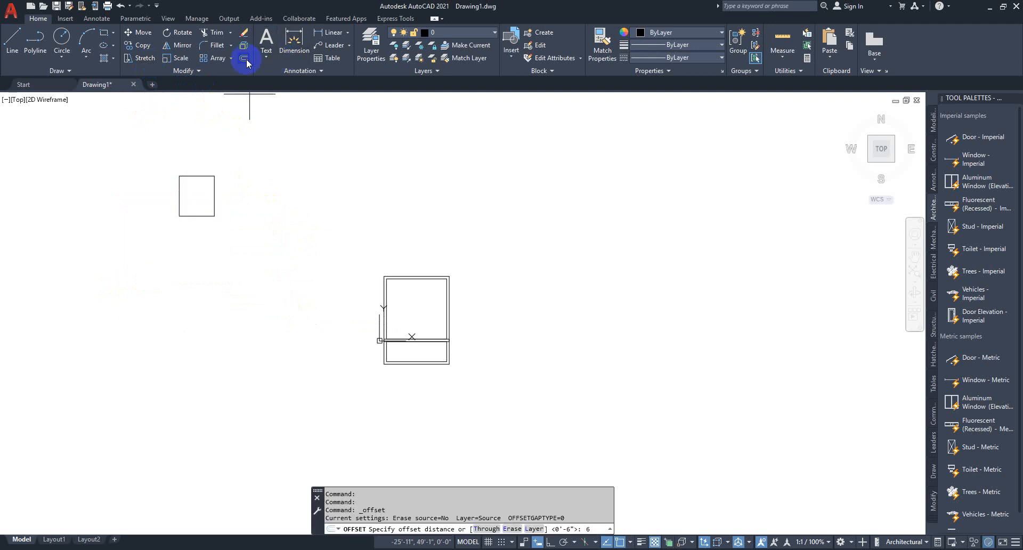
key("Return")
left_click(214, 175)
left_click(281, 274)
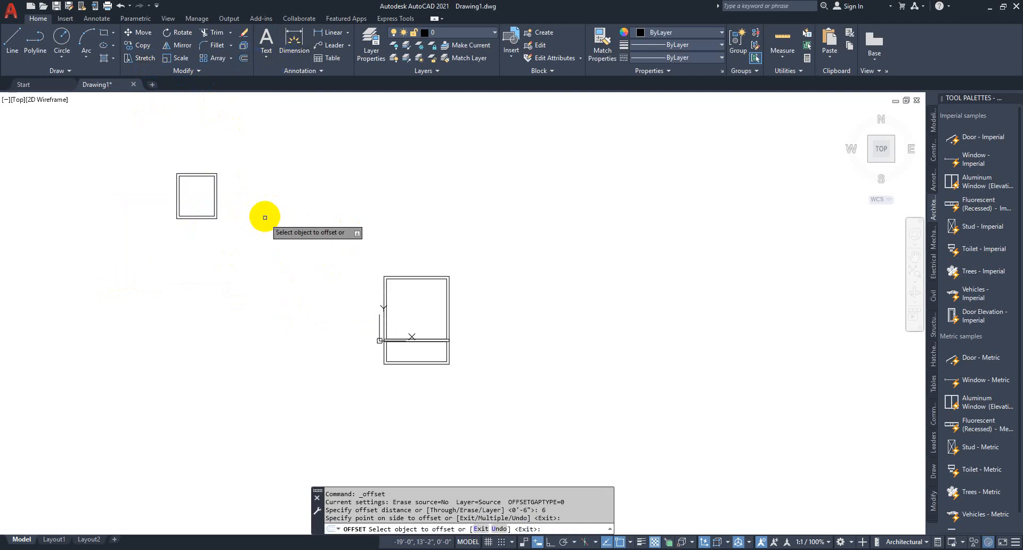
key("Escape")
key("Escape")
Step: Move the 7' by 8' room with its walls by its outer lower-left corner onto the upper-left wall corner of the main room
left_click(256, 166)
left_click(173, 234)
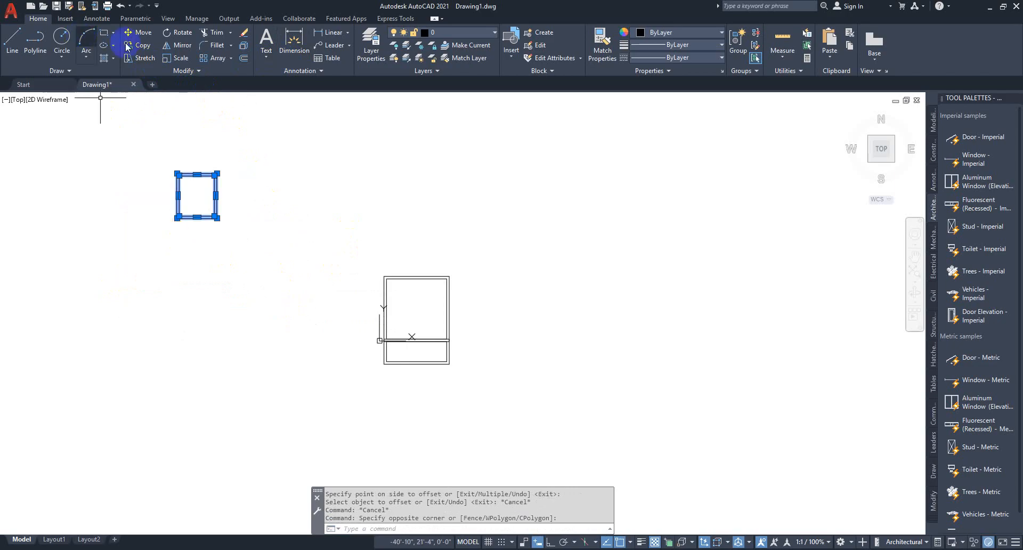
left_click(142, 35)
scroll(170, 224, "up", 2)
left_click(161, 191)
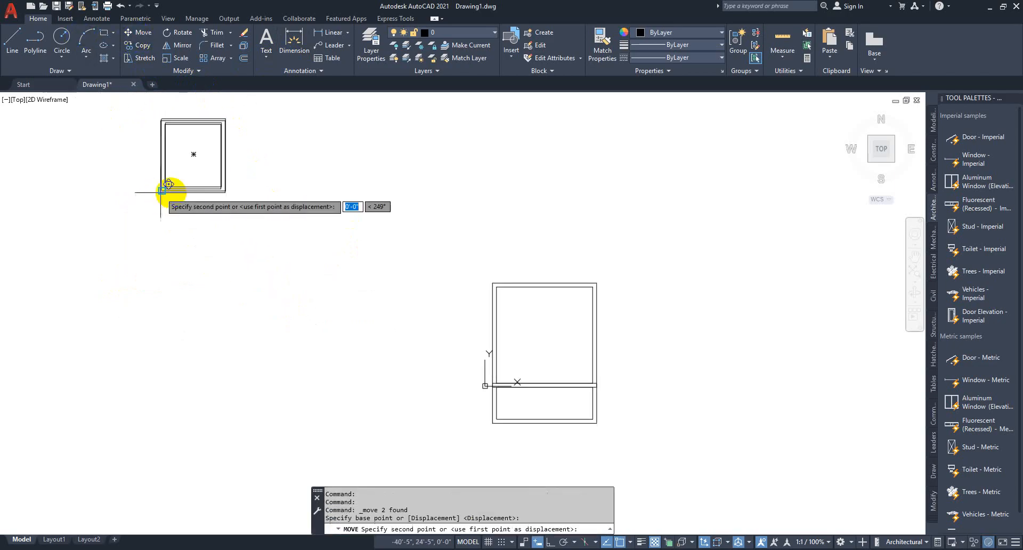
scroll(495, 284, "up", 4)
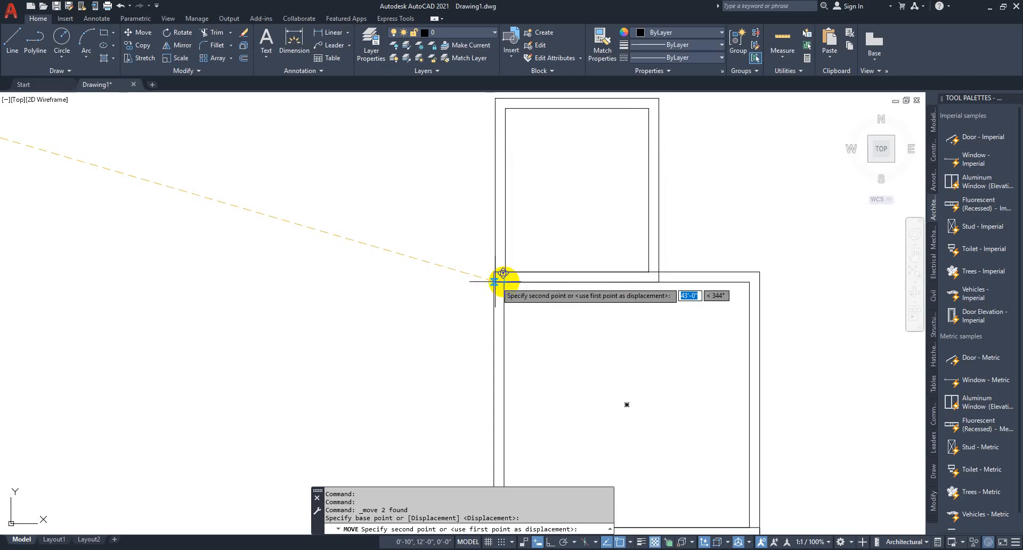
left_click(494, 282)
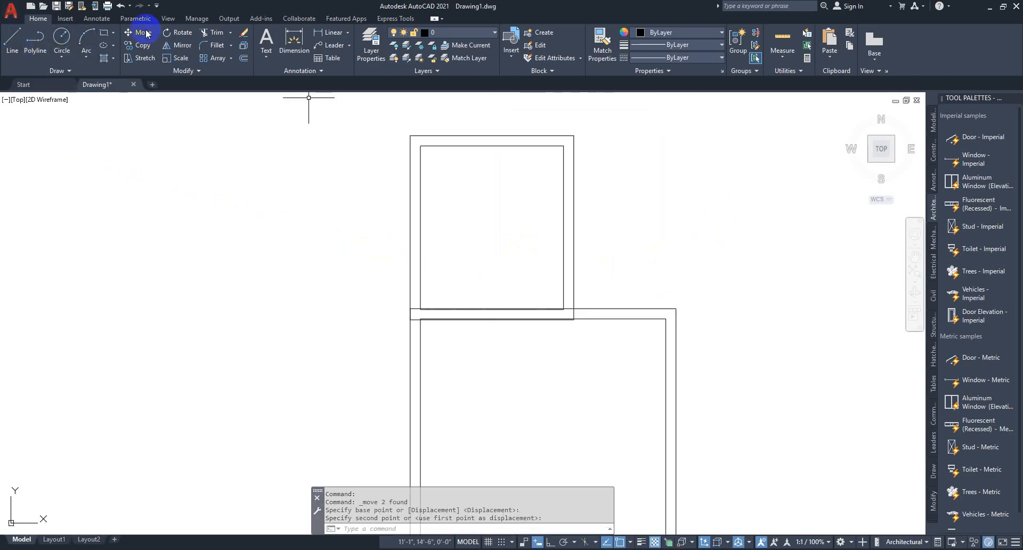
Step: Draw a rectangle filling the space beside the 7' by 8' room, from the main room's right inner wall line to the smaller room's outer wall
left_click(109, 37)
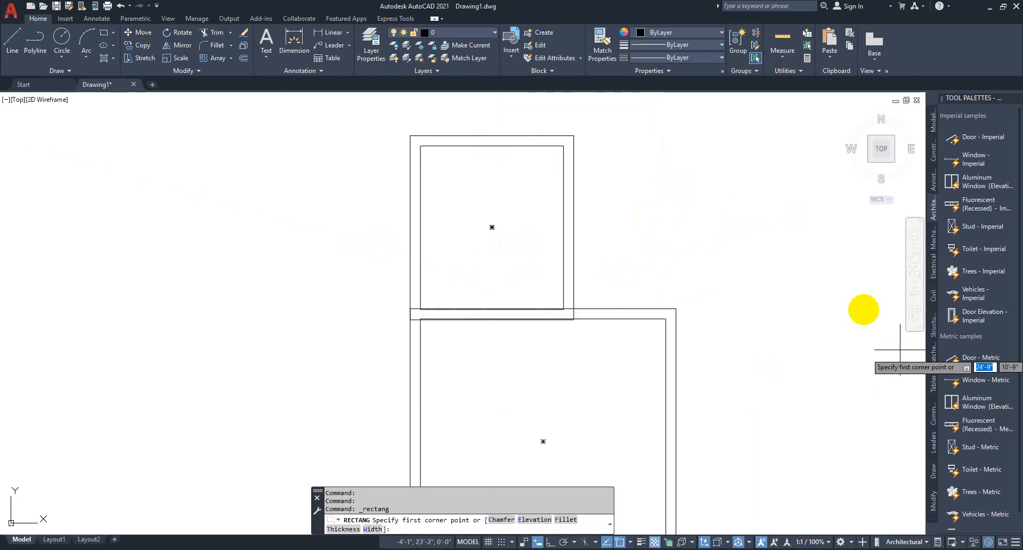
middle_click_drag(710, 330, 587, 352)
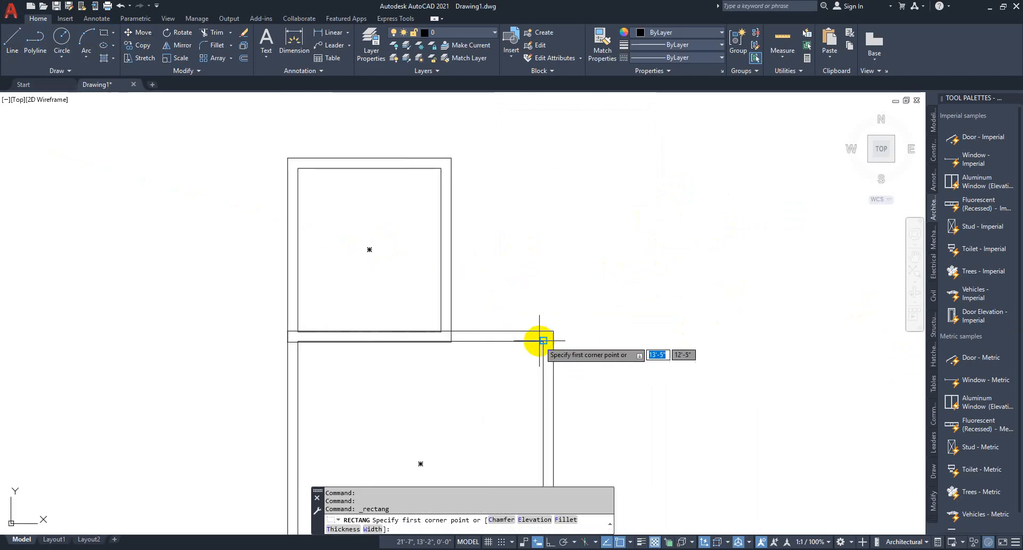
left_click(543, 330)
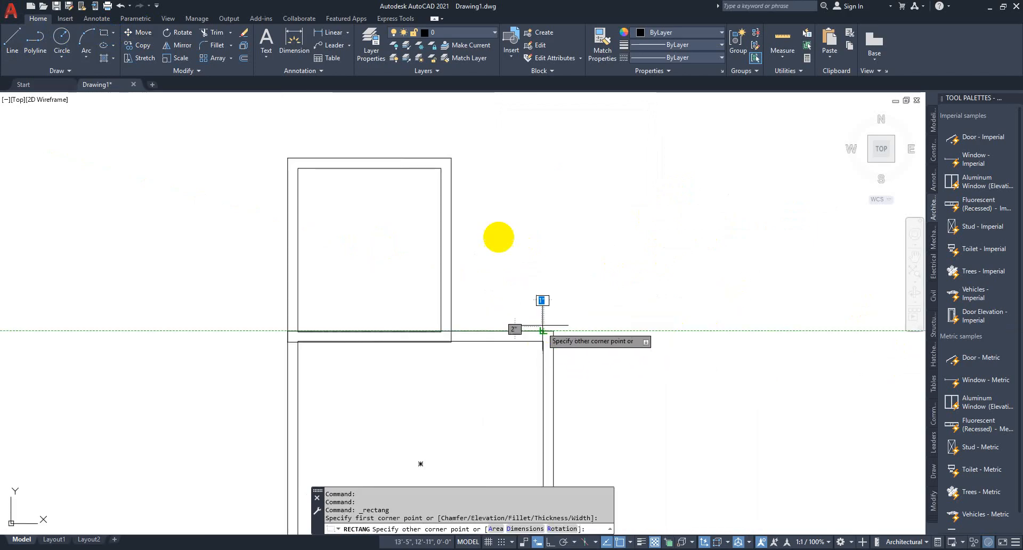
left_click(451, 169)
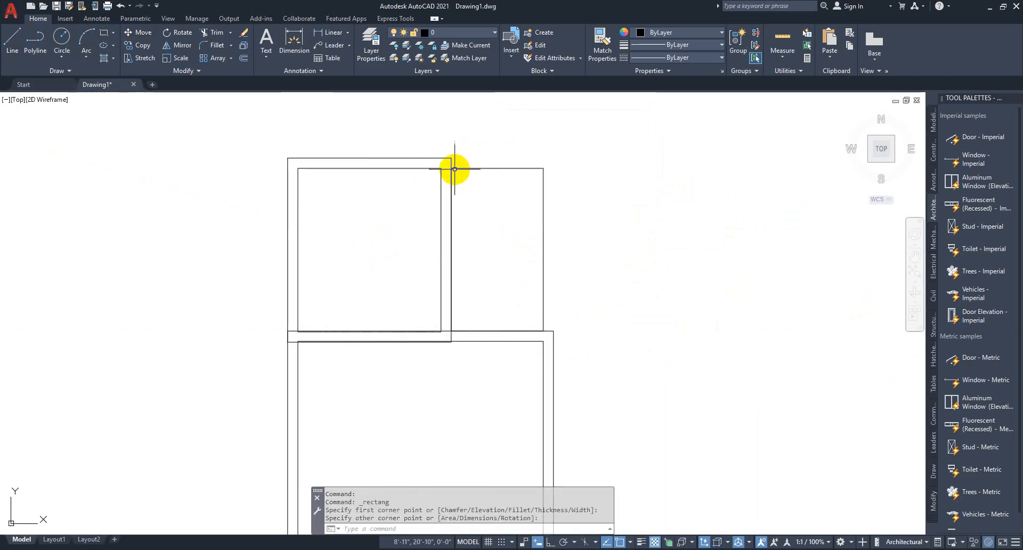
Step: Offset the new rectangle beside the 7' by 8' room 6" outward to create its walls
left_click(596, 182)
left_click(512, 172)
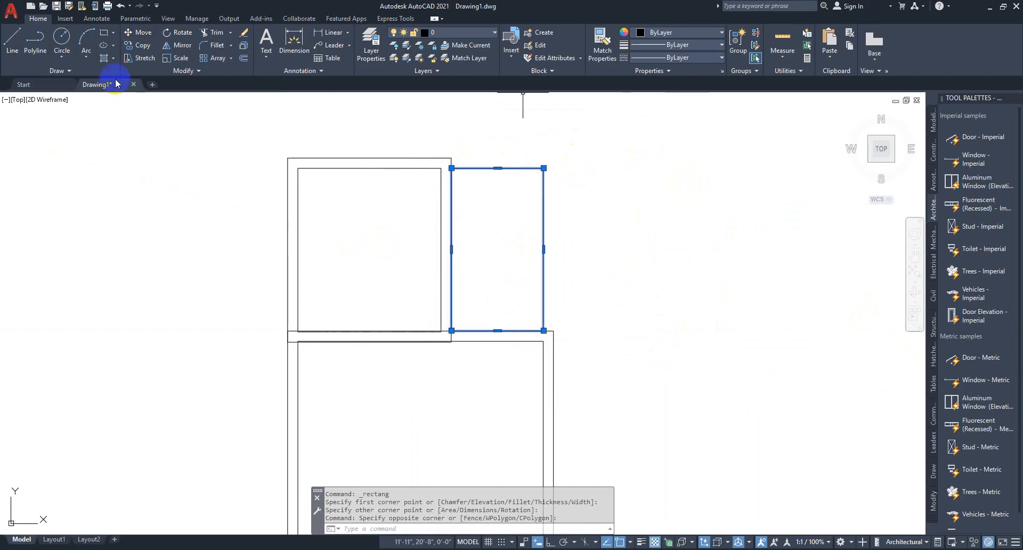
left_click(244, 60)
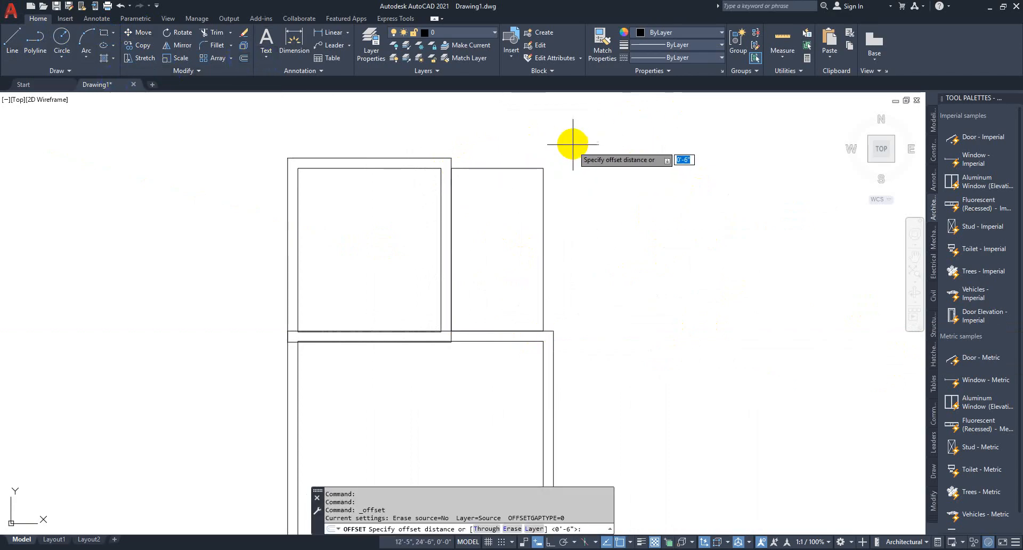
key("Return")
left_click(543, 168)
left_click(564, 145)
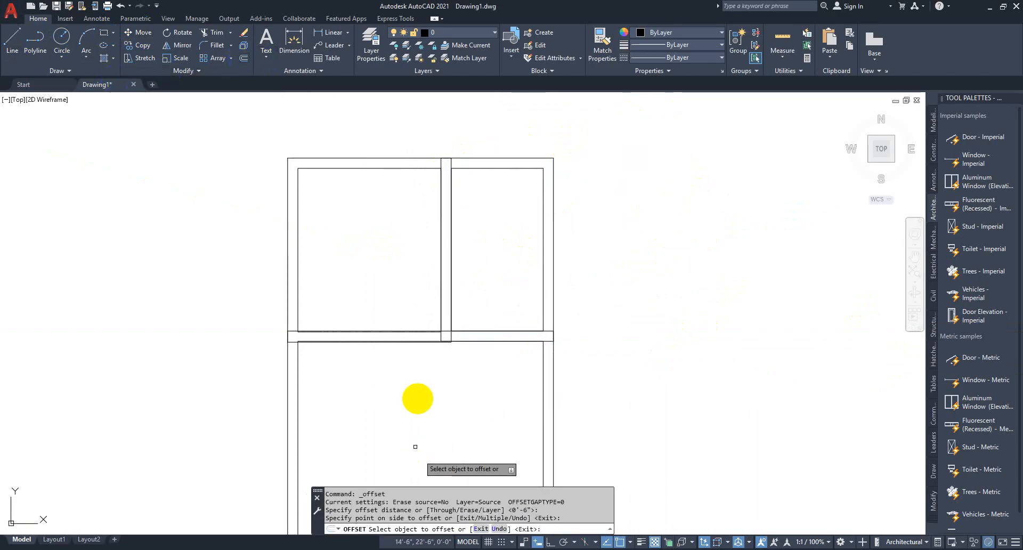
scroll(418, 365, "up", 2)
key("Escape")
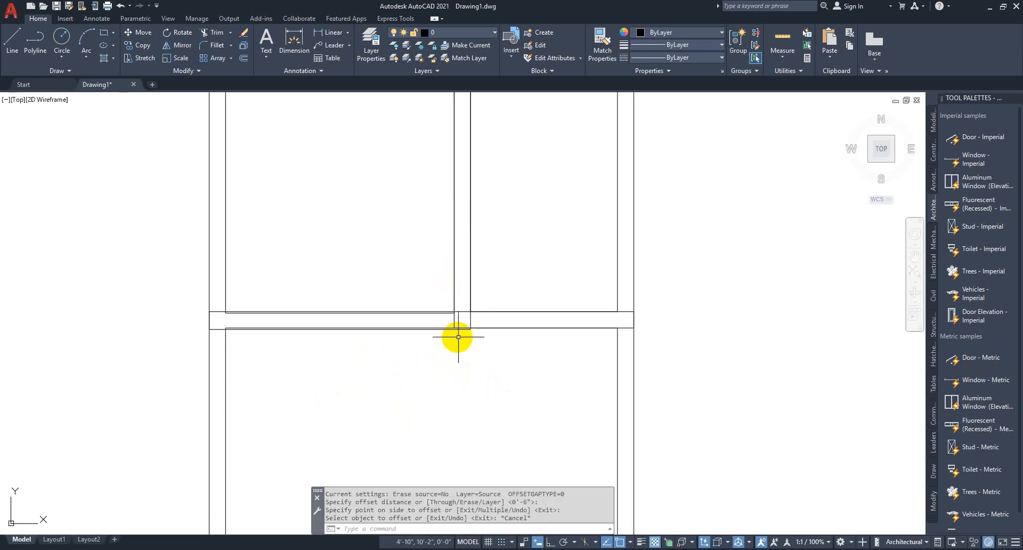
Step: Move both rectangles of the 7' by 8' room slightly so their lower wall lines coincide with the main room's upper wall
scroll(469, 330, "up", 5)
left_click(483, 327)
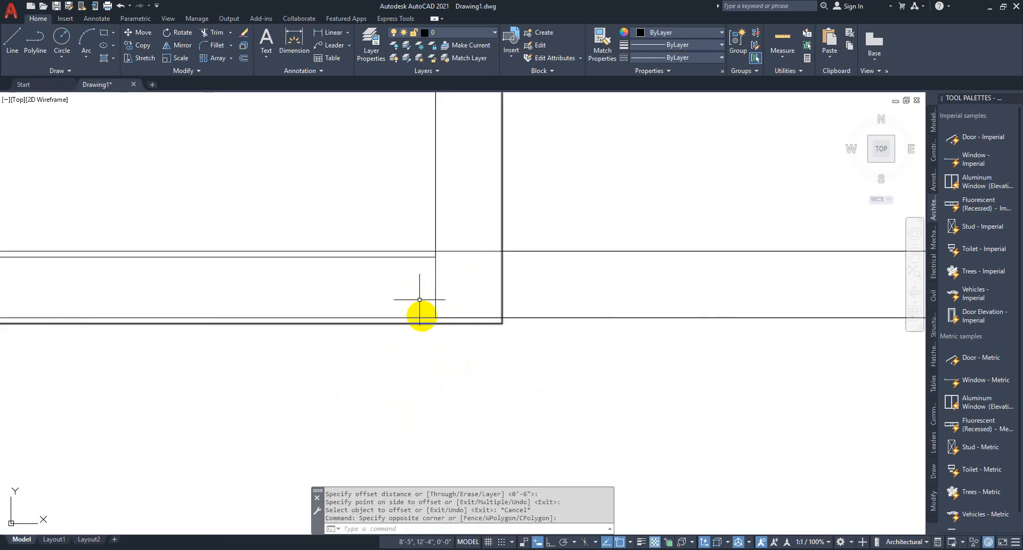
left_click(423, 322)
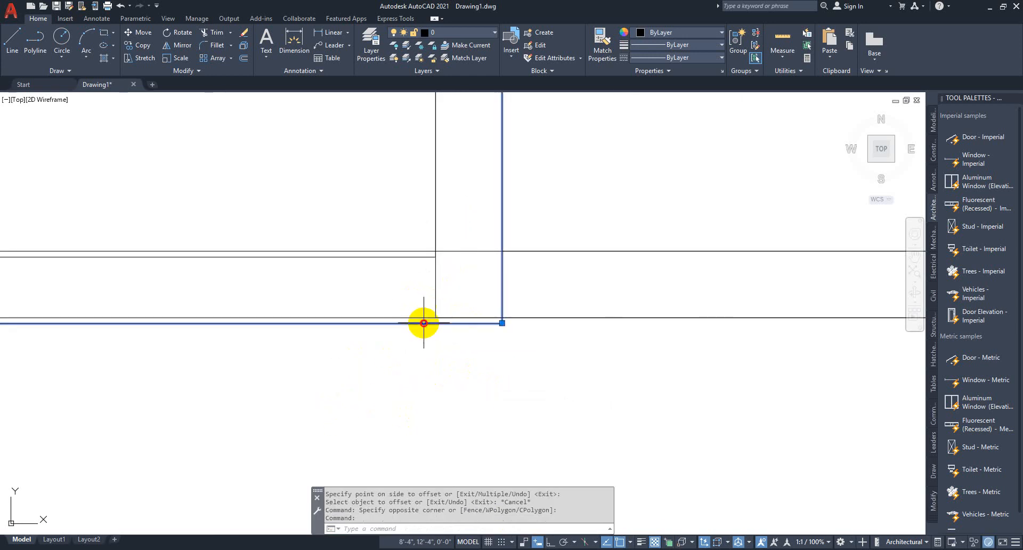
left_click(411, 259)
scroll(527, 314, "down", 4)
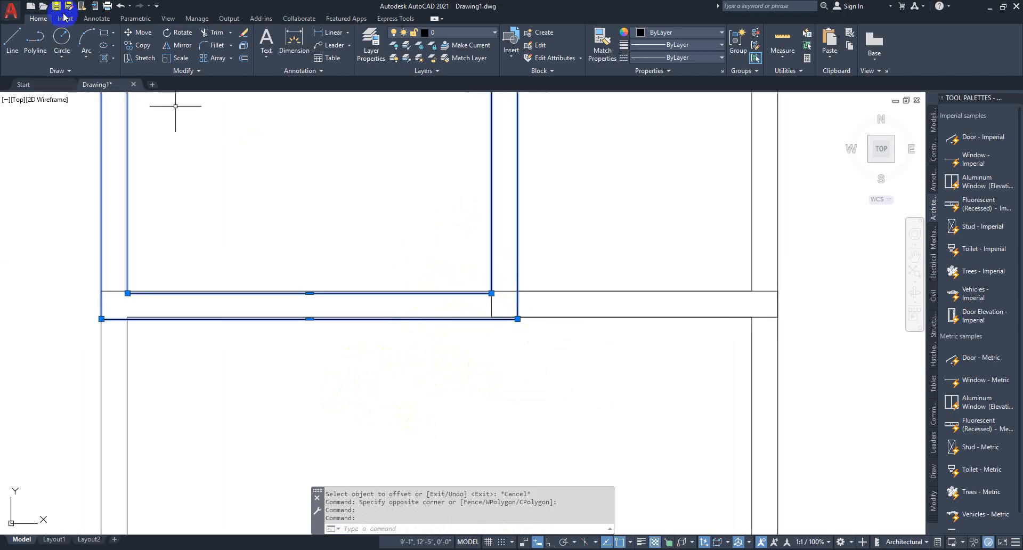
left_click(143, 33)
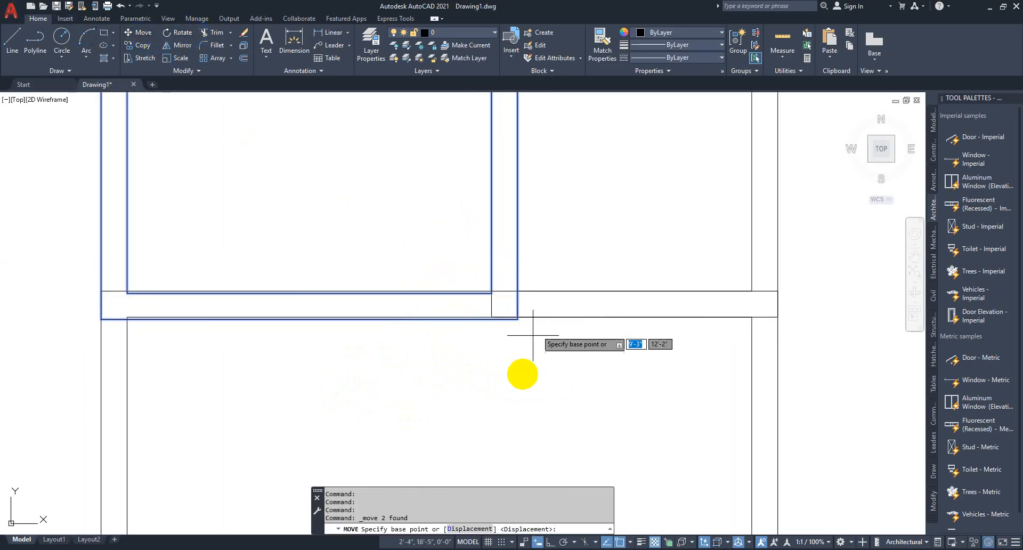
scroll(521, 319, "up", 3)
left_click(511, 300)
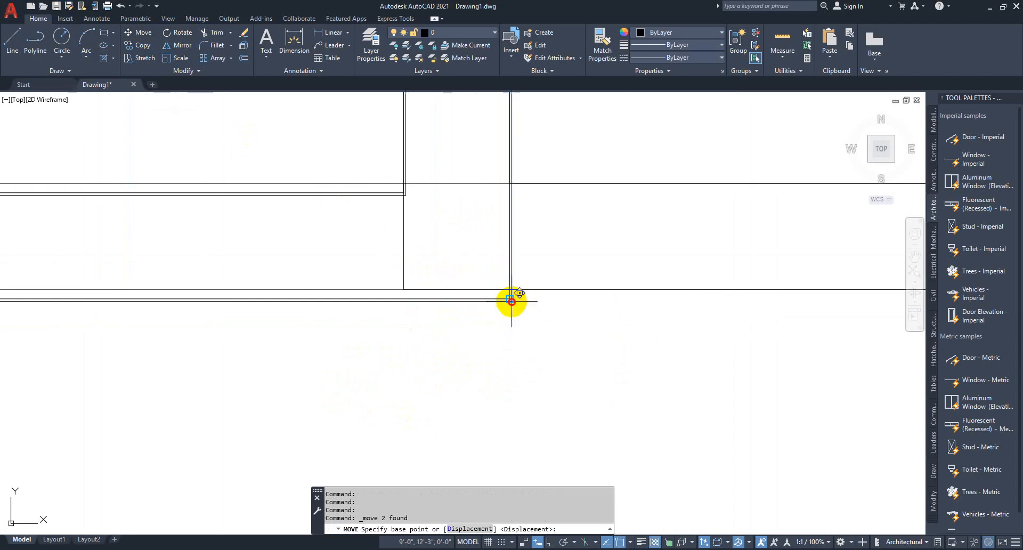
left_click(510, 291)
scroll(626, 254, "down", 4)
scroll(624, 253, "down", 4)
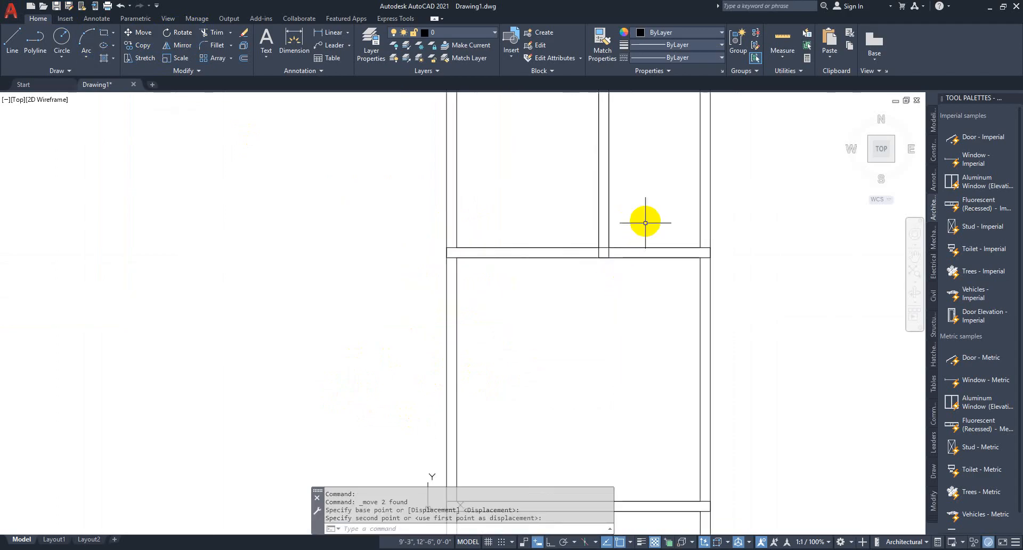
Step: Delete both rectangles of the narrow room to the right of the 7' by 8' room
scroll(411, 165, "up", 4)
scroll(535, 157, "down", 4)
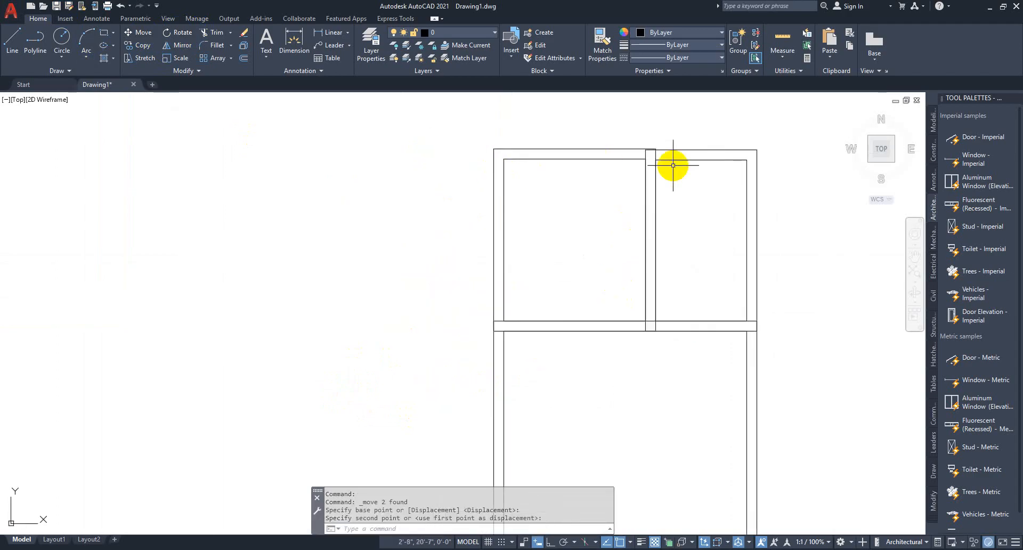
scroll(674, 160, "up", 4)
left_click(728, 148)
left_click(682, 194)
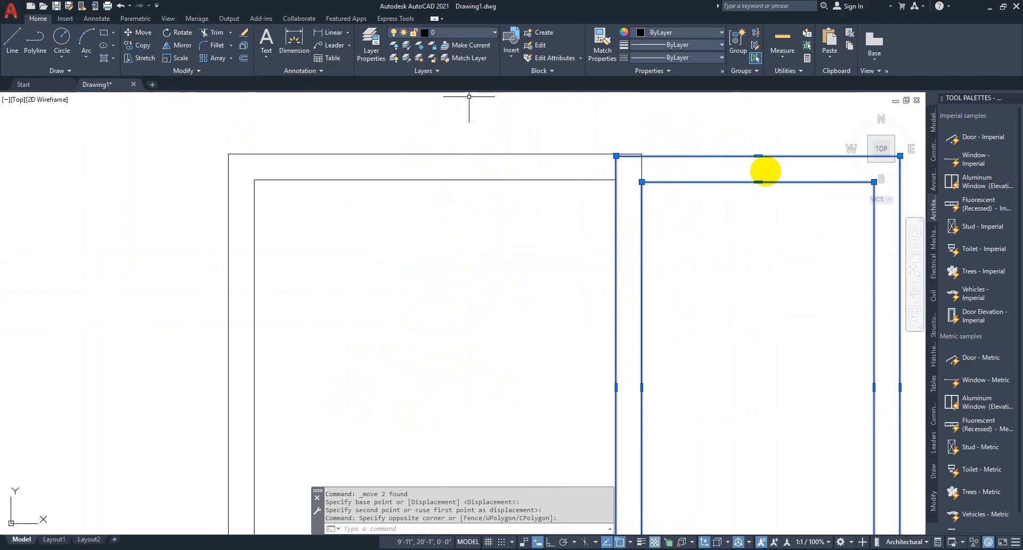
left_click(758, 156)
key("Escape")
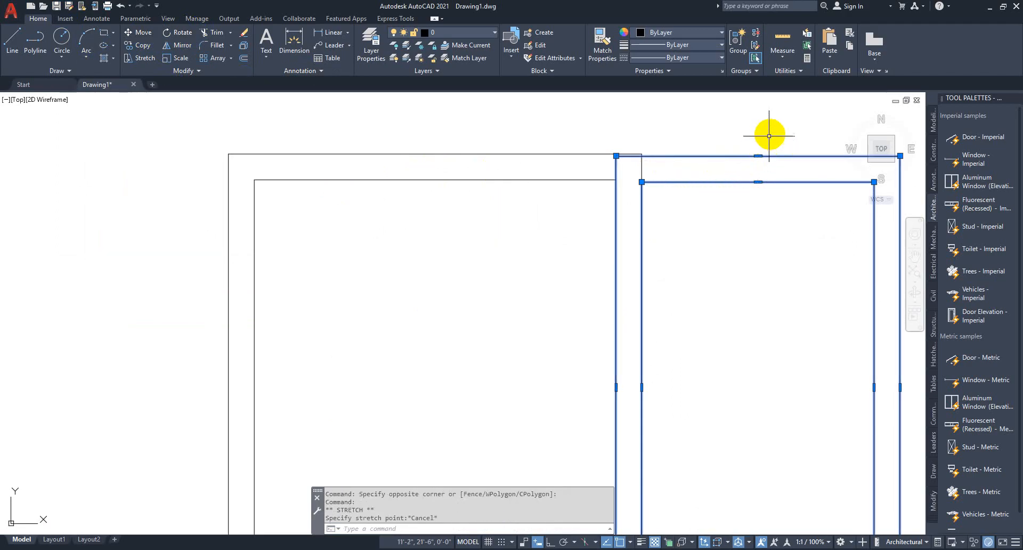
key("Delete")
scroll(643, 243, "down", 2)
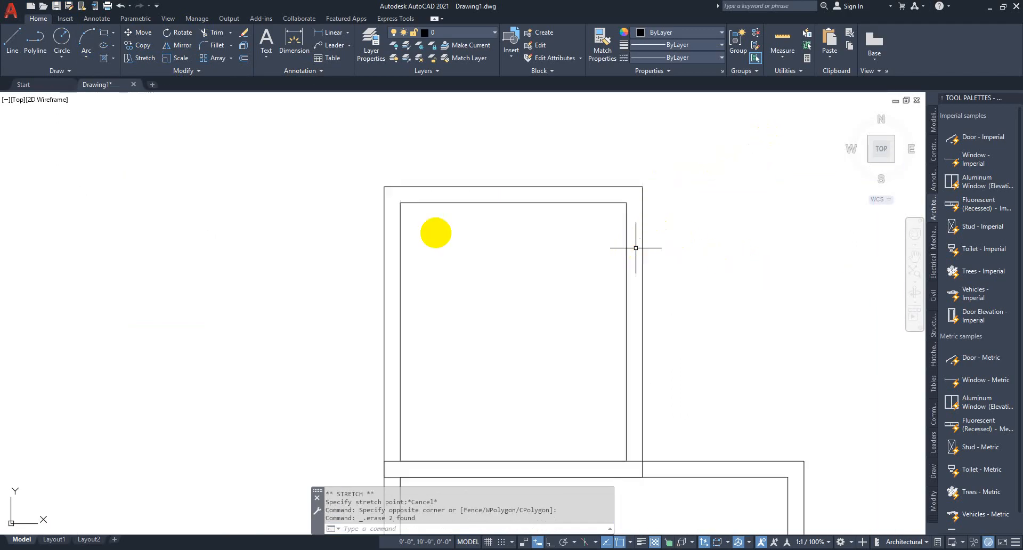
Step: Draw a rectangle from the 7' by 8' room's outer right wall, level with its inner top edge, to the main room's right inner wall line
left_click(107, 36)
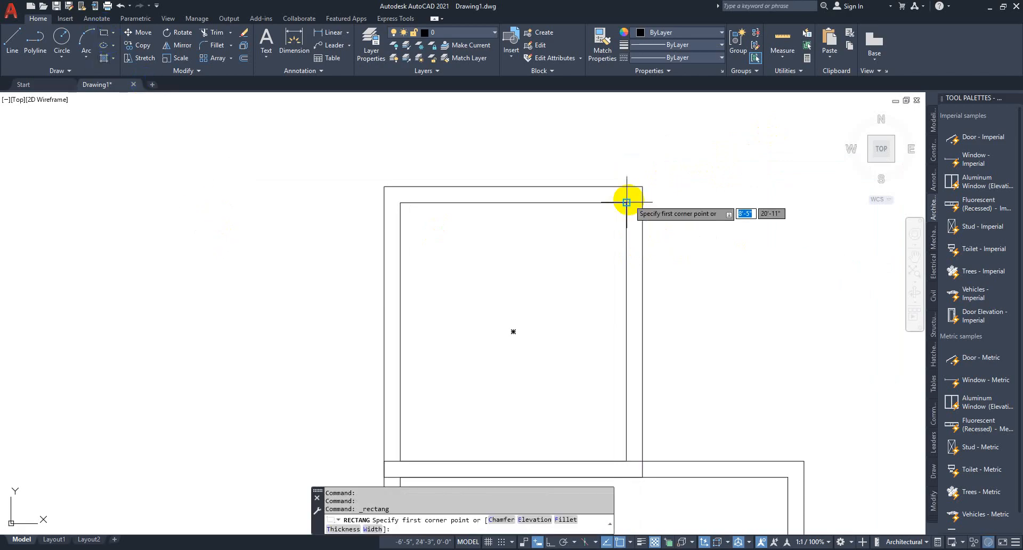
left_click(643, 201)
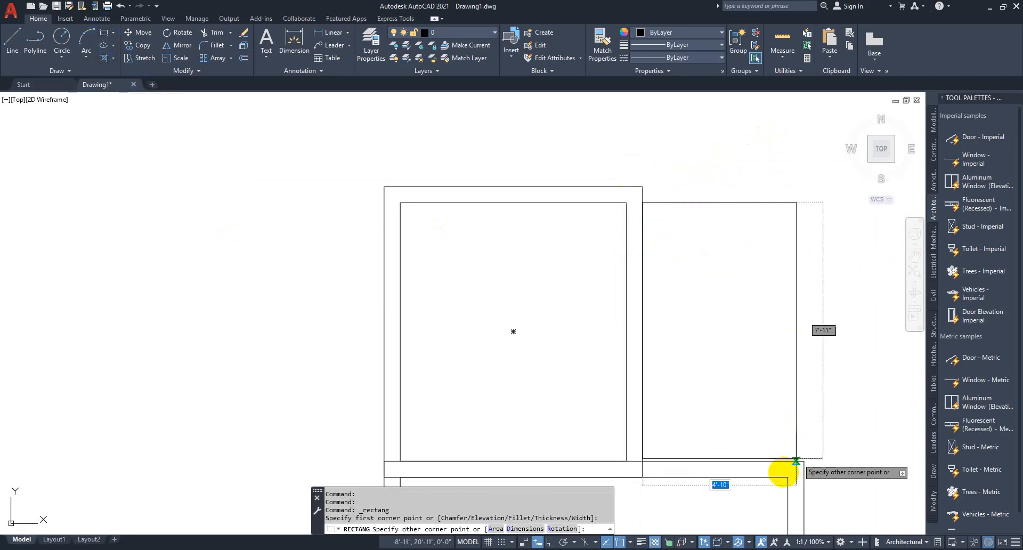
left_click(788, 461)
Step: Offset the narrow upper-right room's rectangle 6" outward to create its walls
left_click(866, 224)
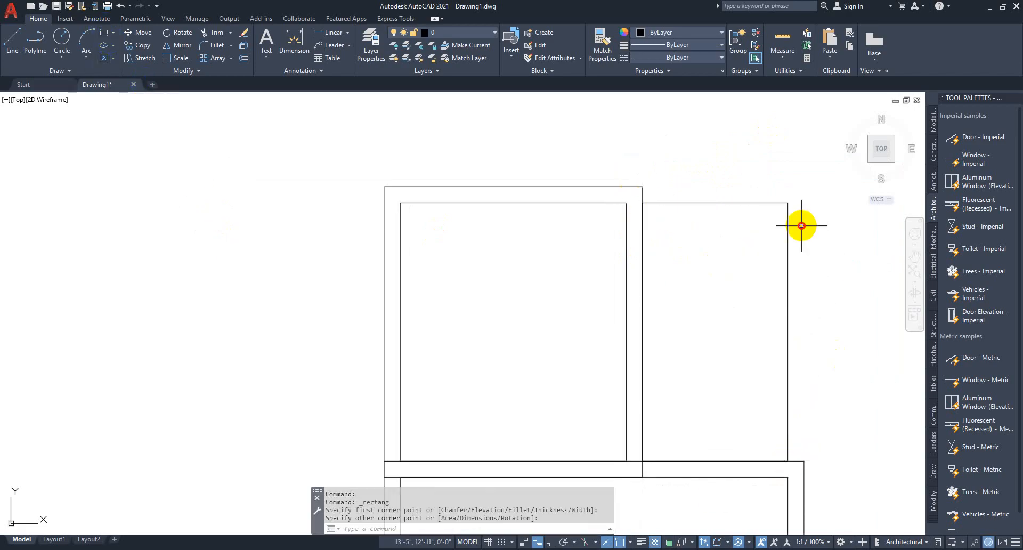
left_click(695, 259)
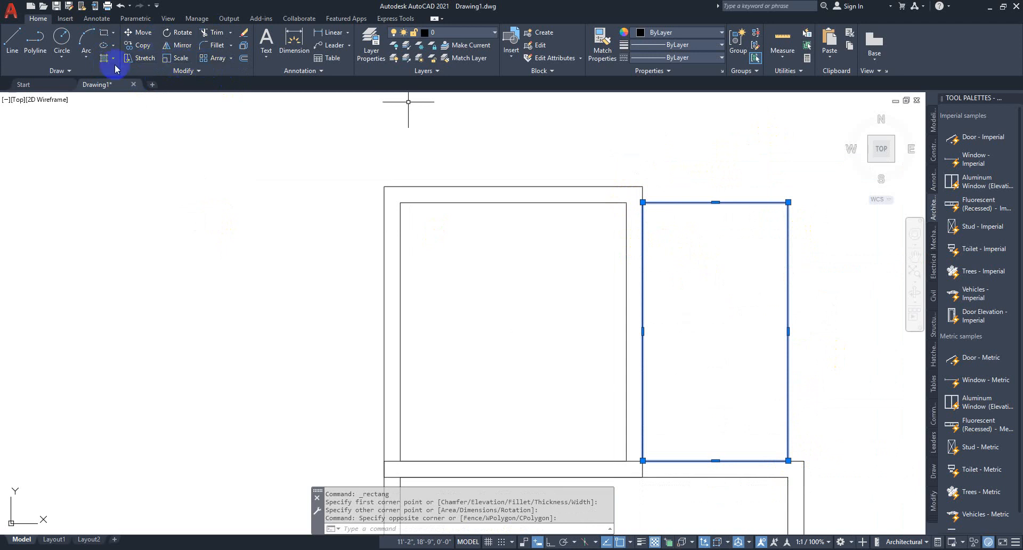
left_click(242, 59)
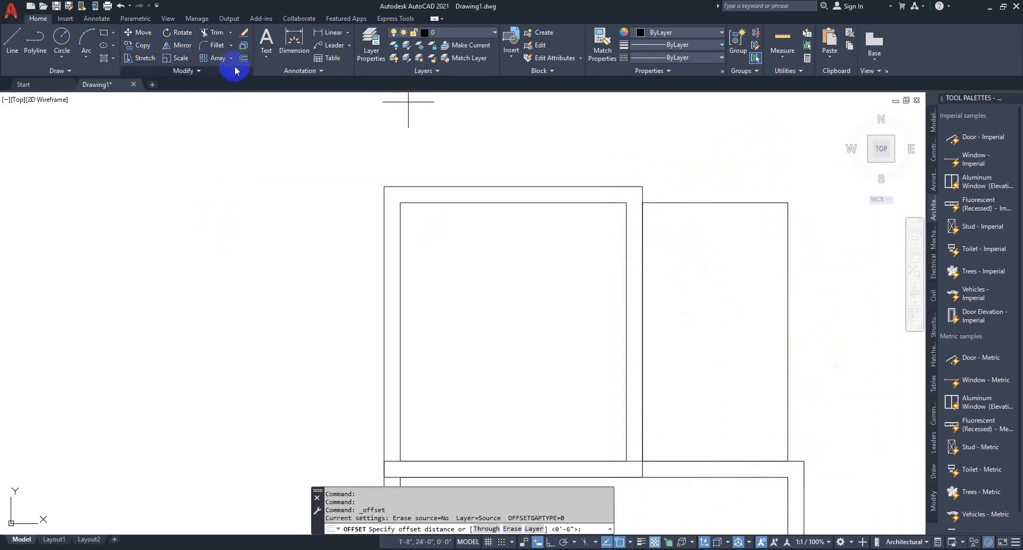
type("6")
key("Return")
left_click(552, 146)
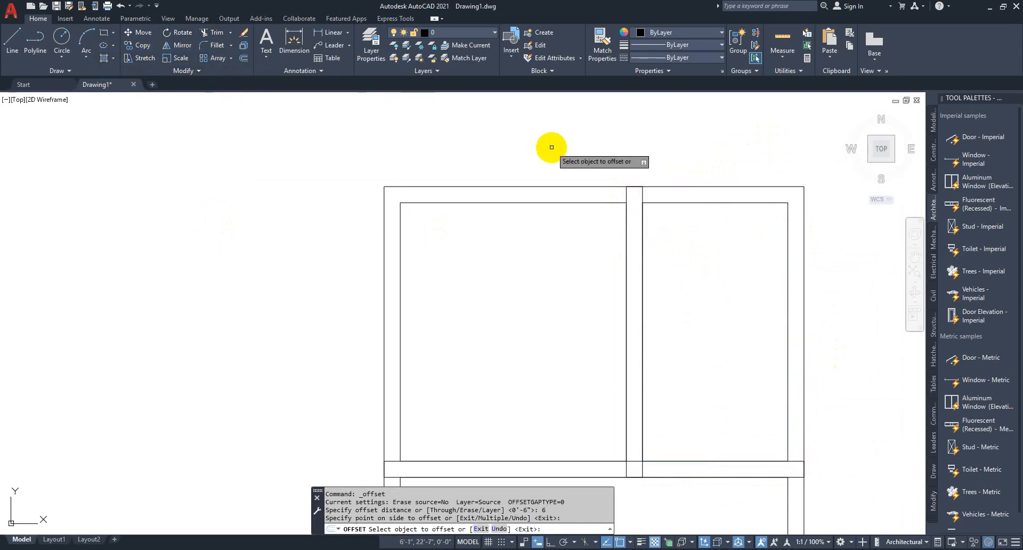
middle_click_drag(638, 286, 624, 280)
scroll(624, 280, "down", 4)
key("Escape")
key("Escape")
key("Escape")
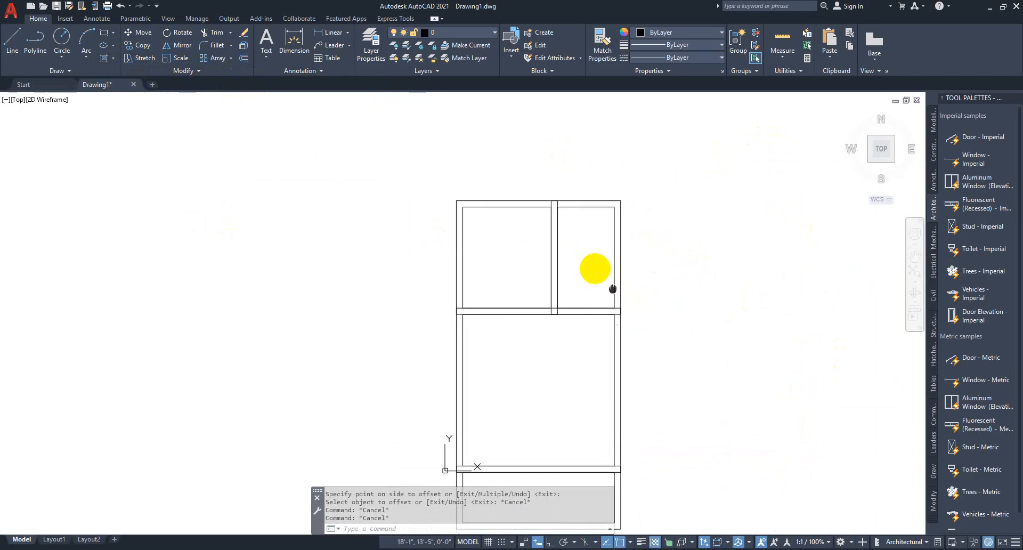
Step: Insert the Door - Imperial block on the main room's left wall, a short distance above its lower wall
scroll(502, 411, "up", 5)
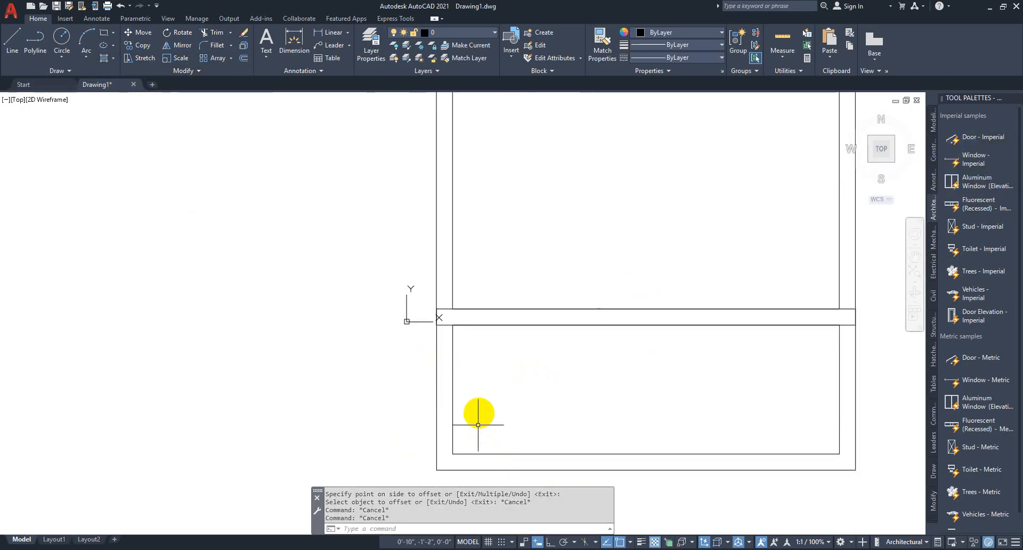
left_click(951, 139)
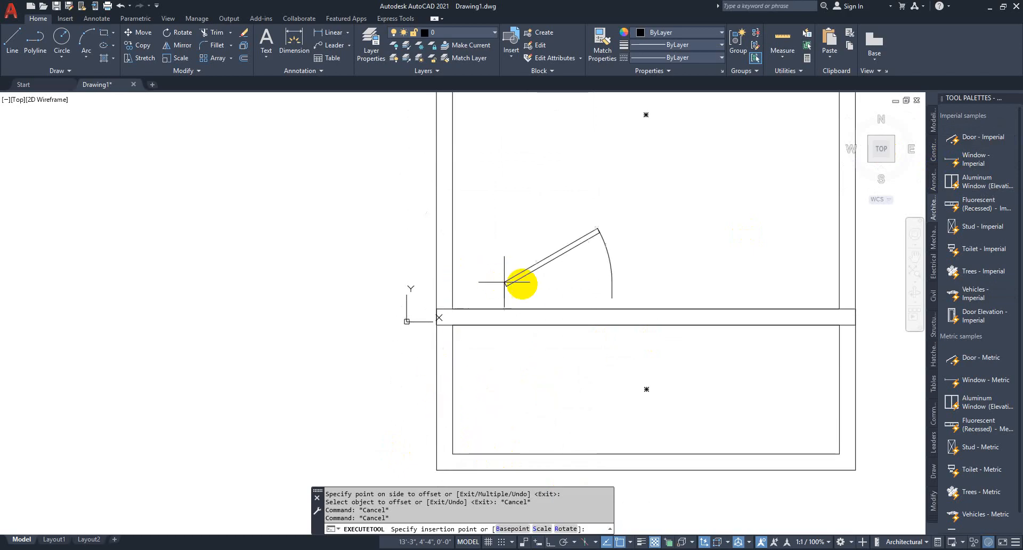
middle_click_drag(521, 283, 529, 414)
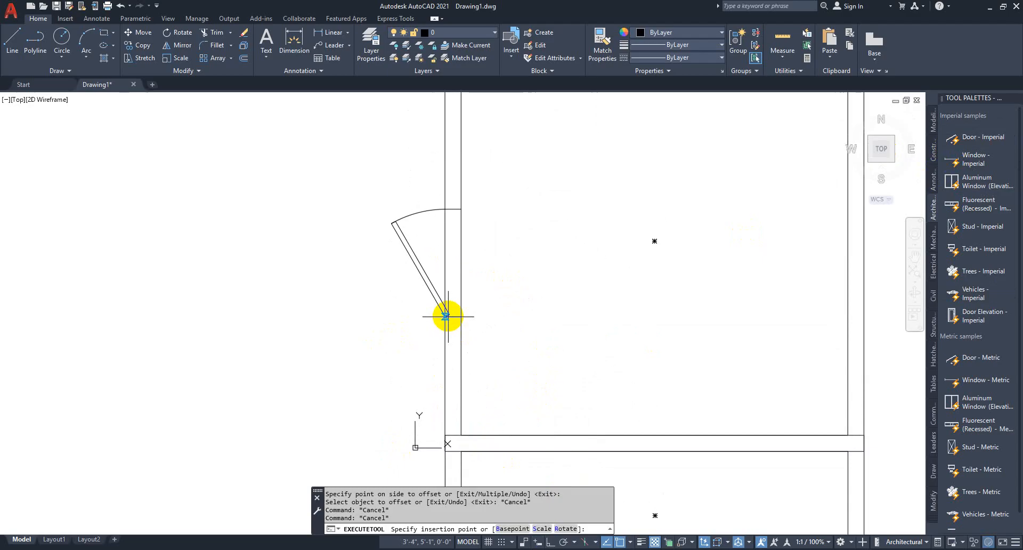
left_click(450, 306)
Step: Flip the left-wall door so that it swings into the main room
left_click(413, 239)
left_click(340, 252)
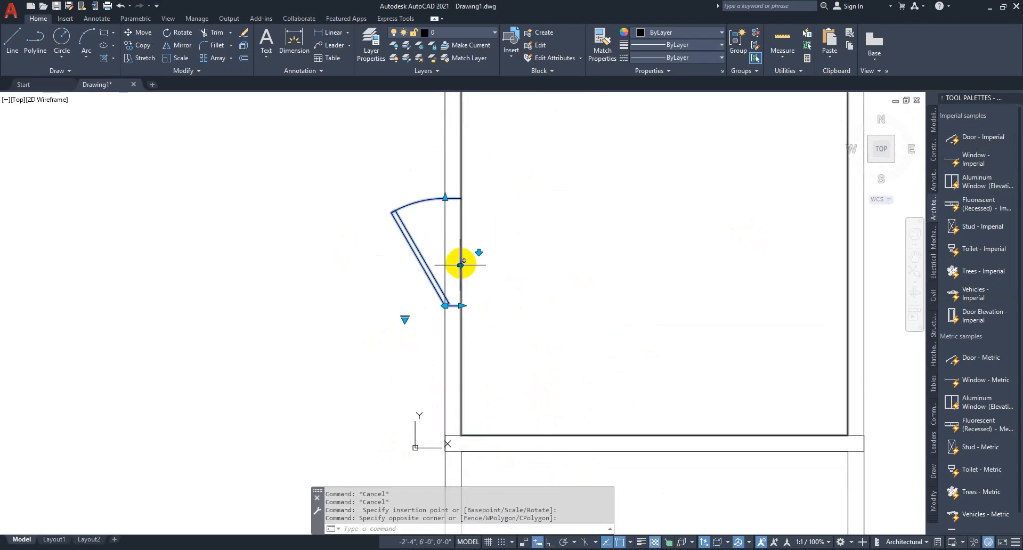
left_click(478, 252)
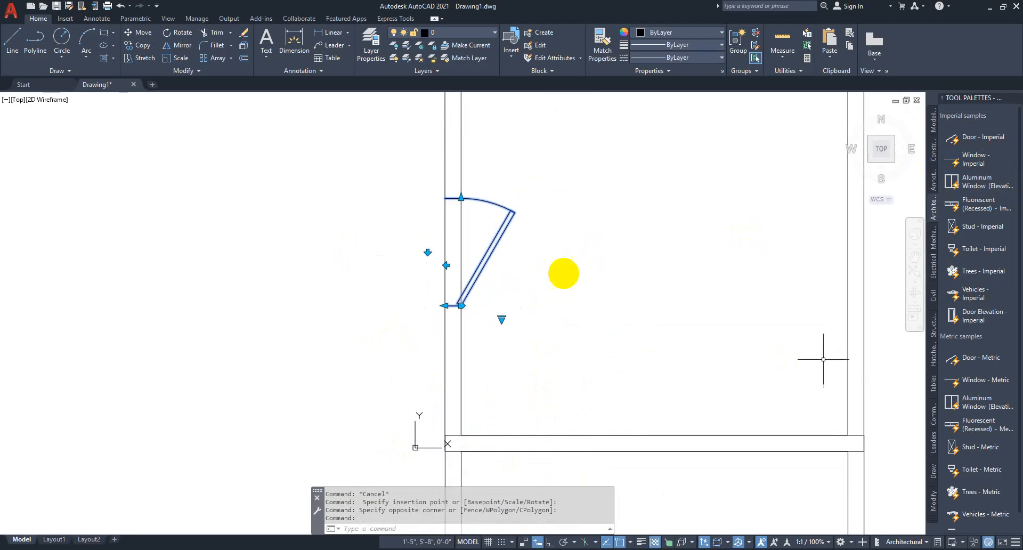
middle_click_drag(515, 275, 488, 235)
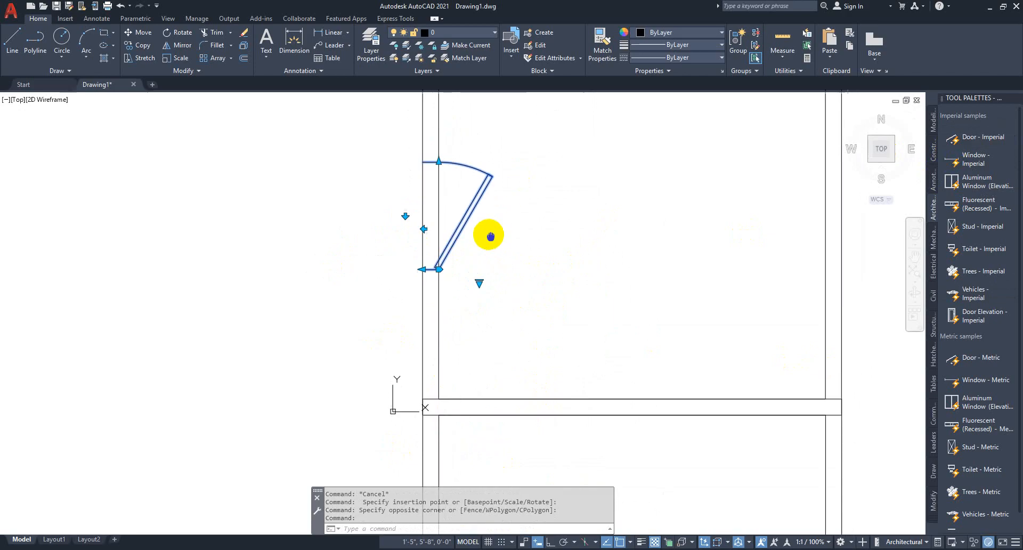
Step: Move the left-wall door straight down along its wall, leaving a small gap above the main room's lower wall
left_click(133, 40)
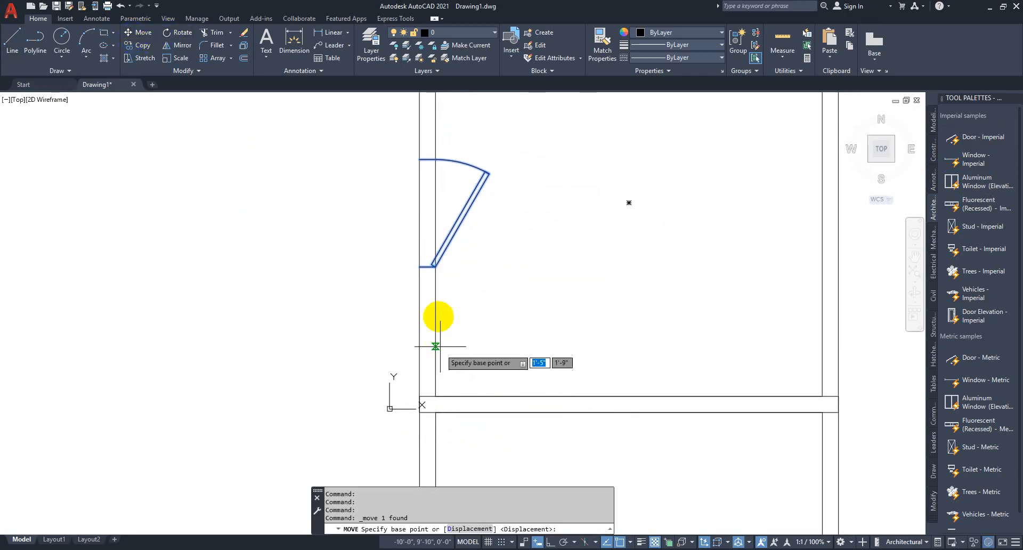
left_click(420, 266)
left_click(418, 387)
Step: Set the opening angle of the left-wall door to Open 90º
left_click(506, 294)
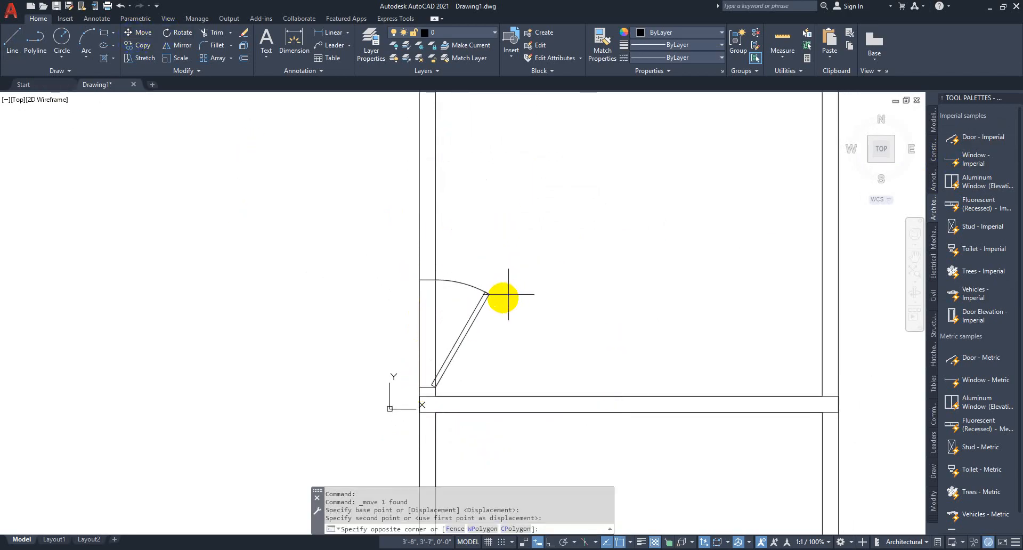
left_click(457, 338)
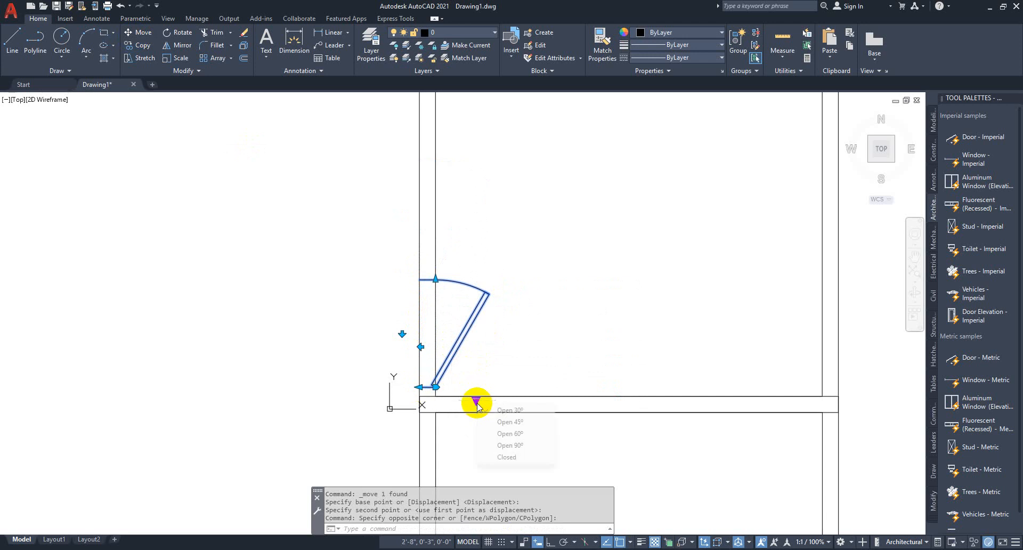
left_click(530, 446)
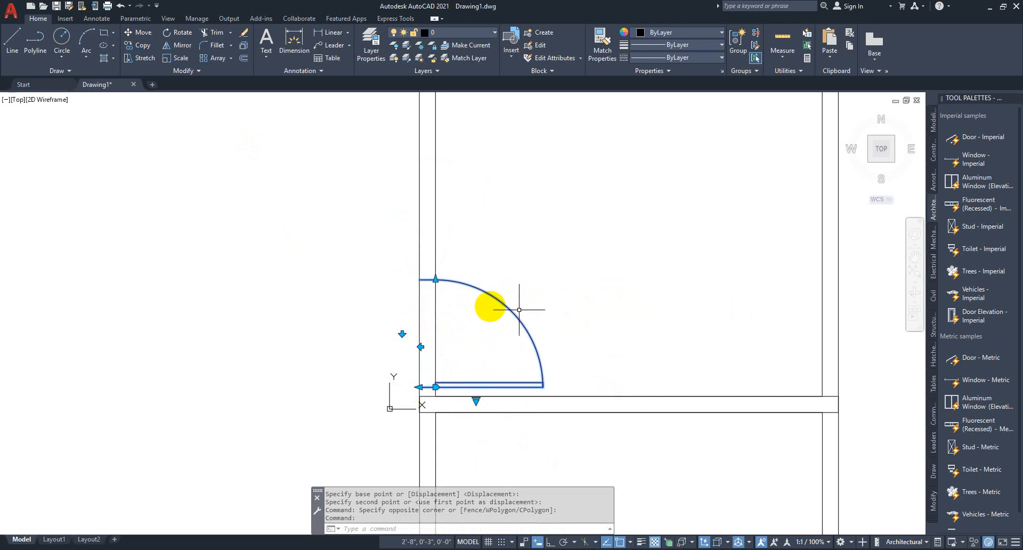
scroll(566, 336, "down", 2)
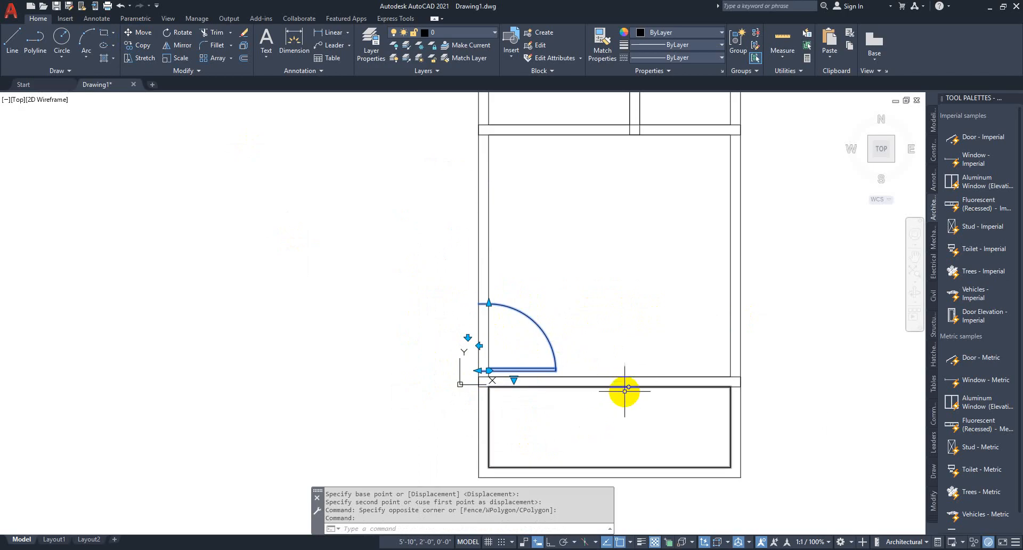
key("Escape")
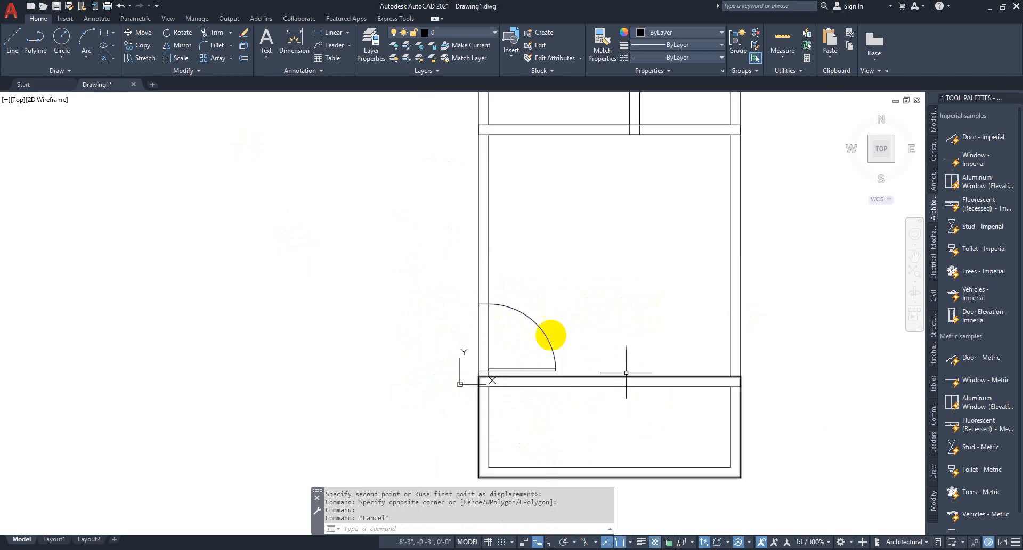
Step: Insert a Door - Imperial block near the right end of the main room's lower wall and flip it so its hinge is on the right
middle_click_drag(477, 370, 452, 276)
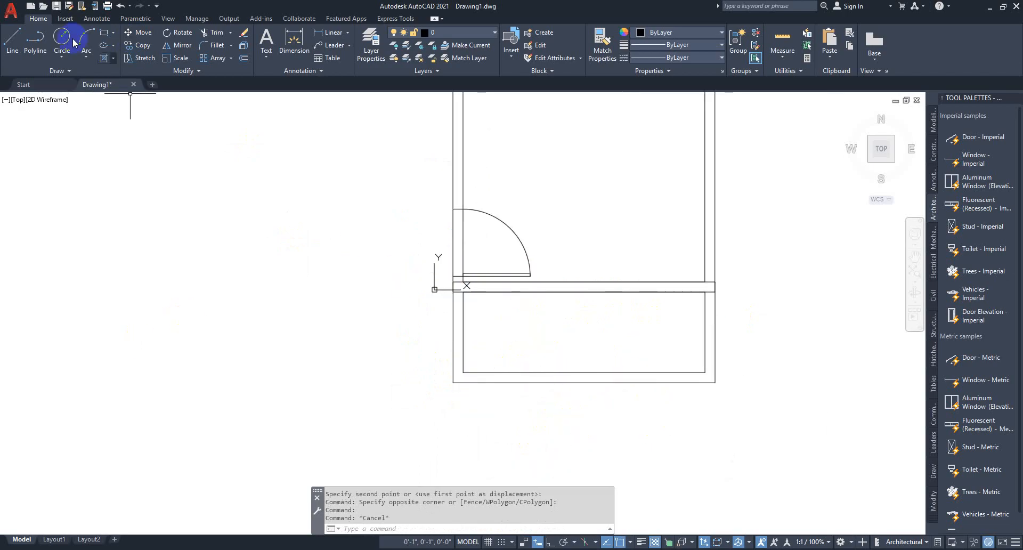
left_click(975, 148)
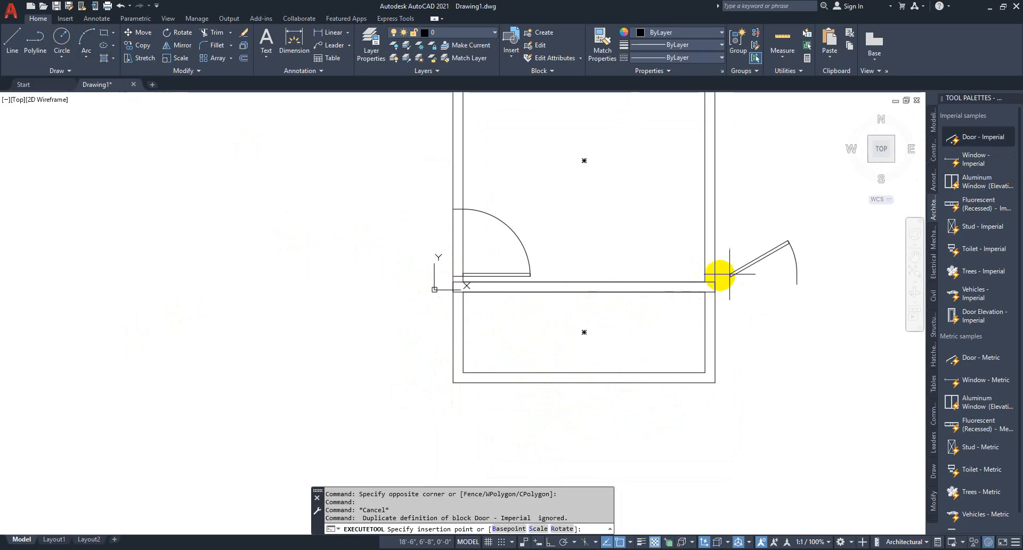
left_click(693, 282)
left_click(752, 253)
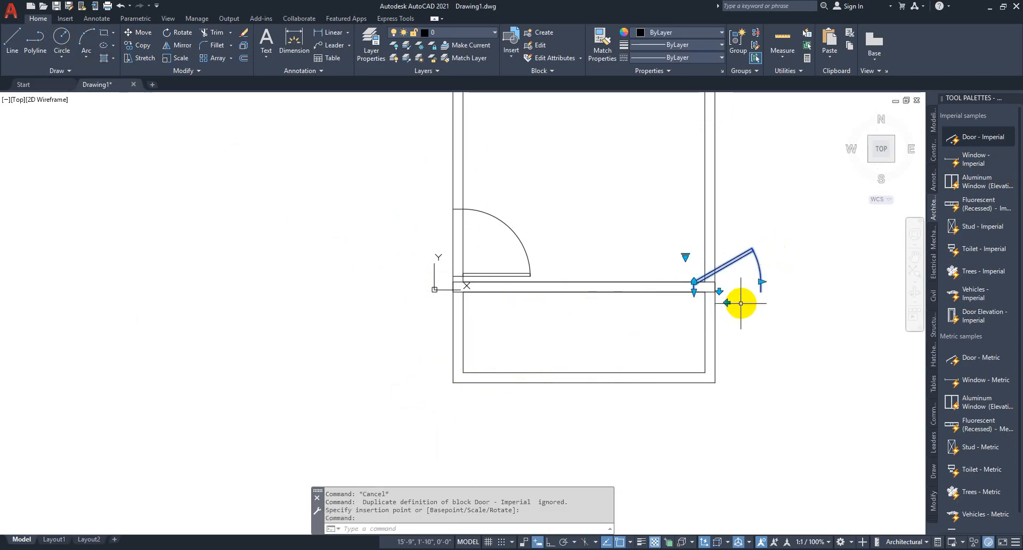
left_click(762, 281)
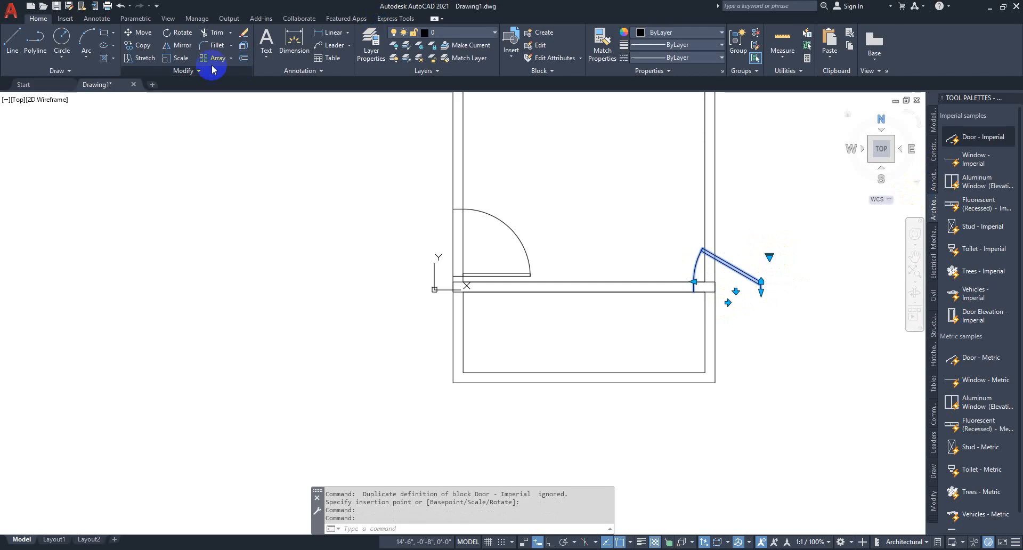
Step: Move the lower-wall door left along the wall so its hinge end sits just inside the main room's right wall
left_click(133, 35)
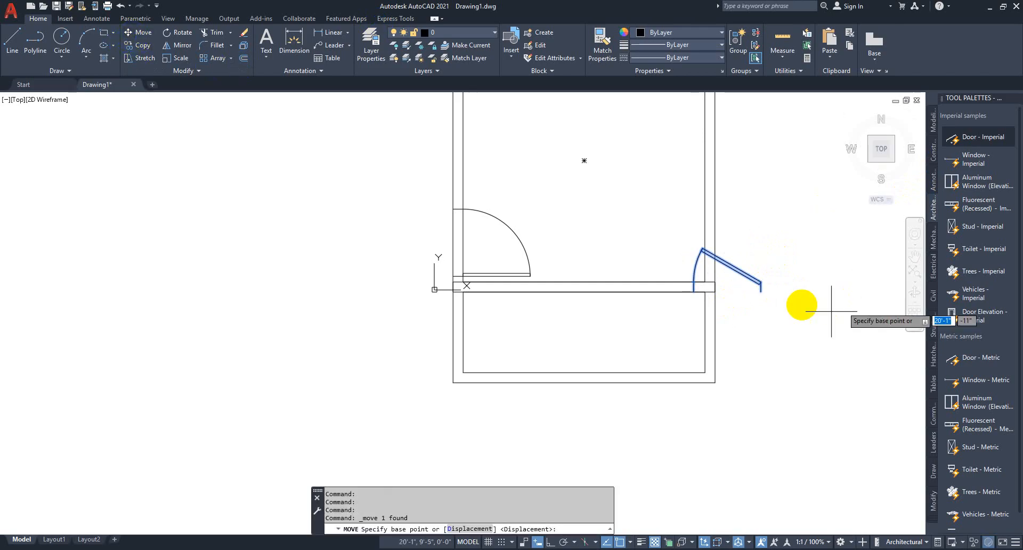
left_click(761, 292)
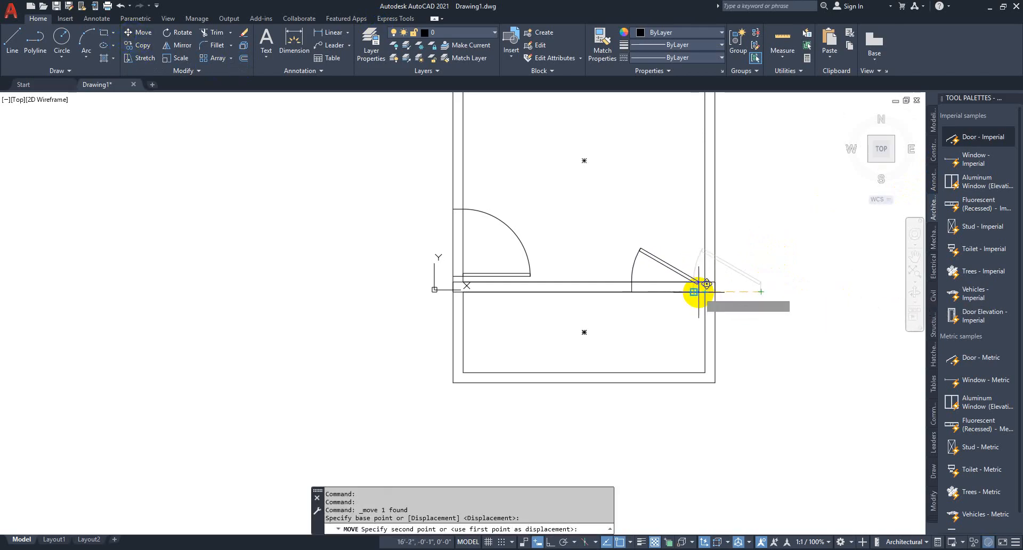
scroll(709, 288, "up", 8)
left_click(702, 283)
scroll(743, 281, "down", 8)
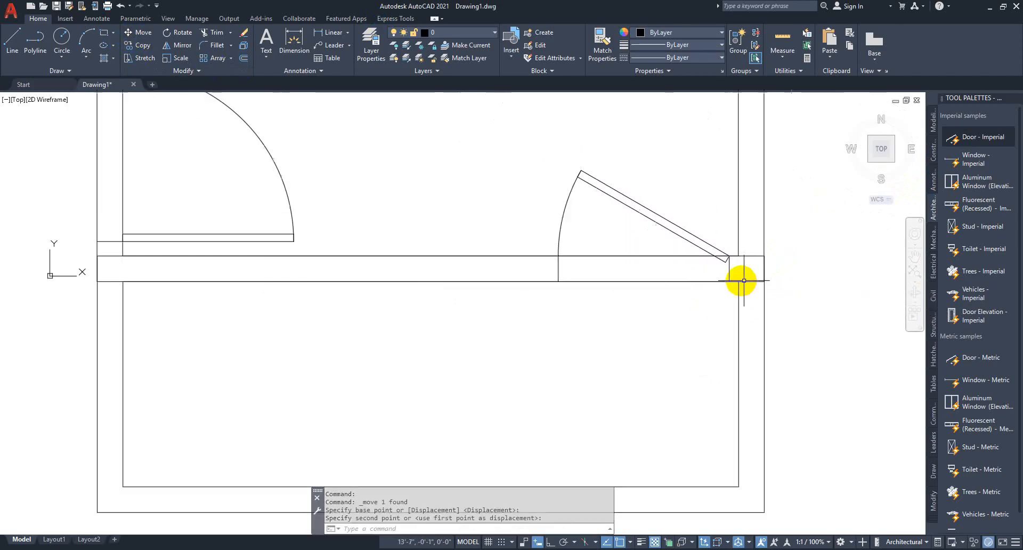
Step: Set the lower-wall door to Open 90º and shorten its width by one size increment from the latch side
left_click(704, 233)
left_click(628, 259)
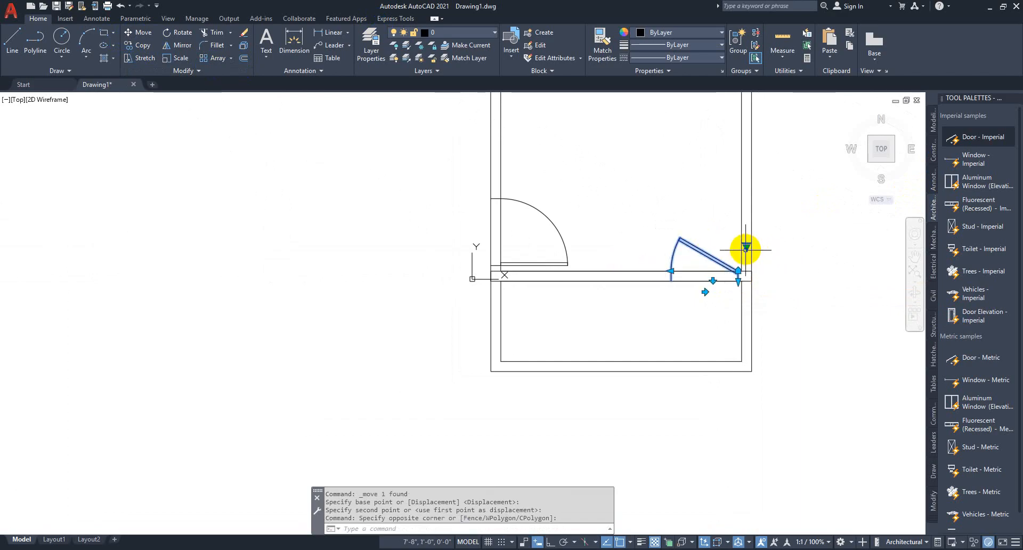
left_click(779, 290)
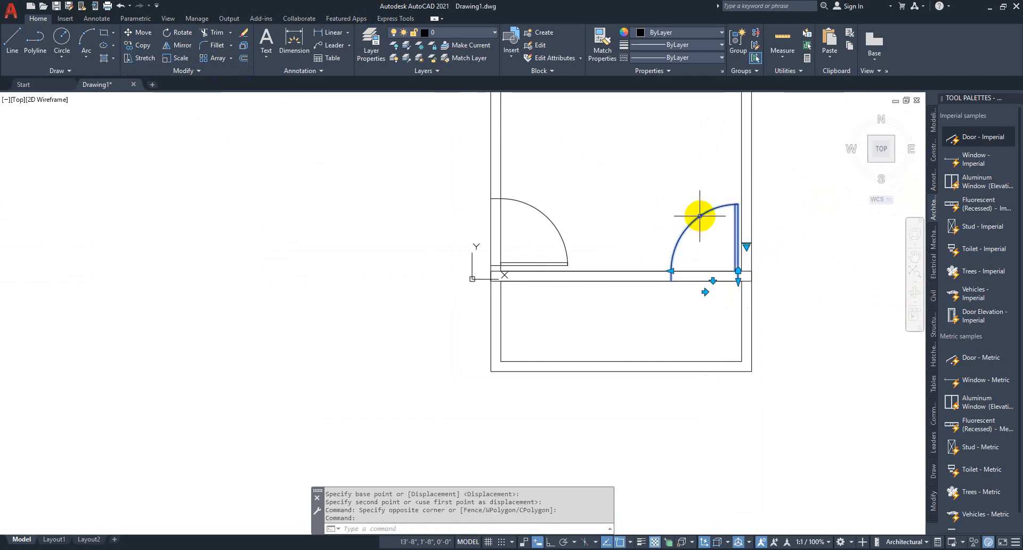
scroll(699, 216, "up", 2)
left_click_drag(653, 303, 679, 303)
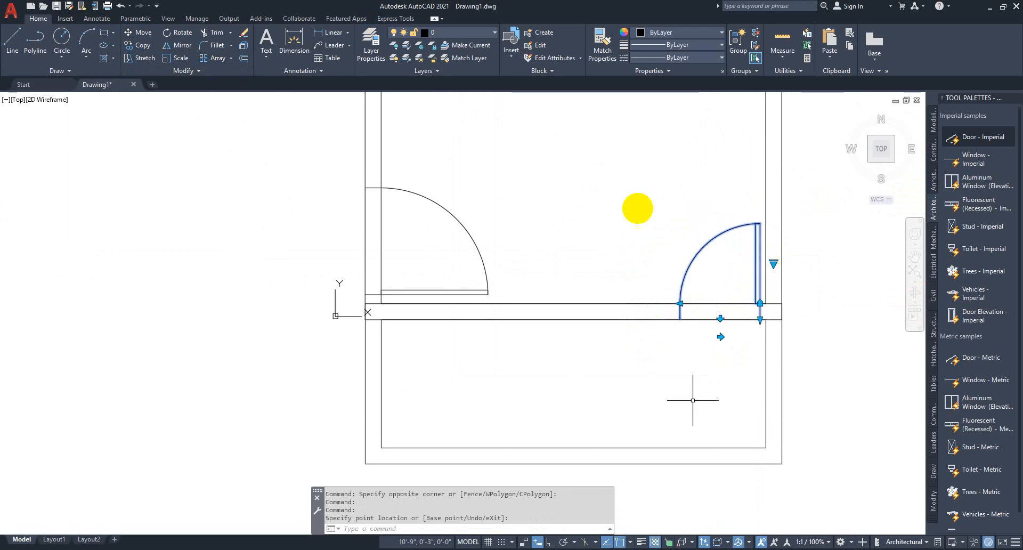
Step: Insert a Door - Imperial block in the wall below the upper-right room, just right of the partition between the upper rooms
middle_click_drag(640, 146, 639, 265)
scroll(640, 261, "down", 1)
scroll(660, 182, "down", 1)
middle_click_drag(660, 176, 658, 400)
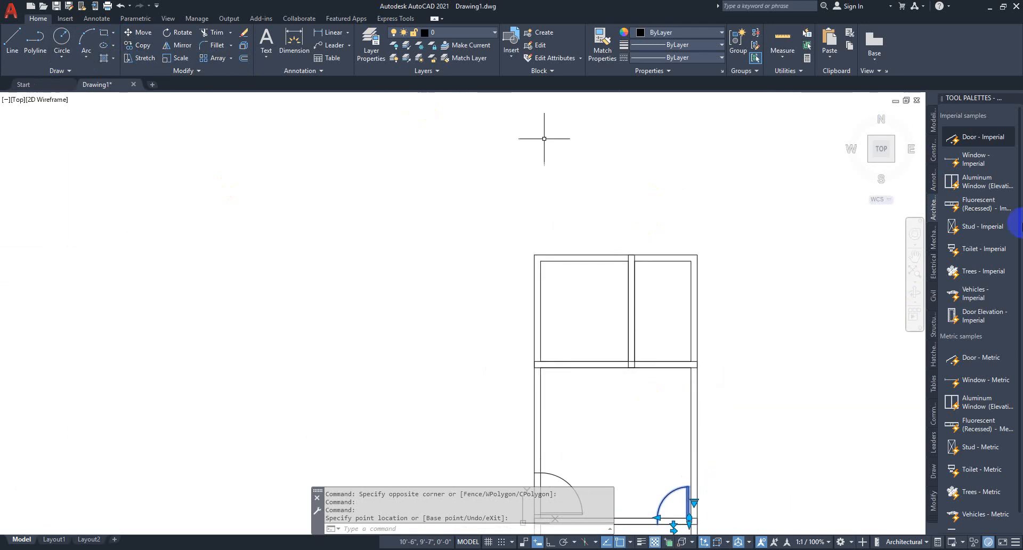
left_click(980, 137)
scroll(693, 346, "up", 3)
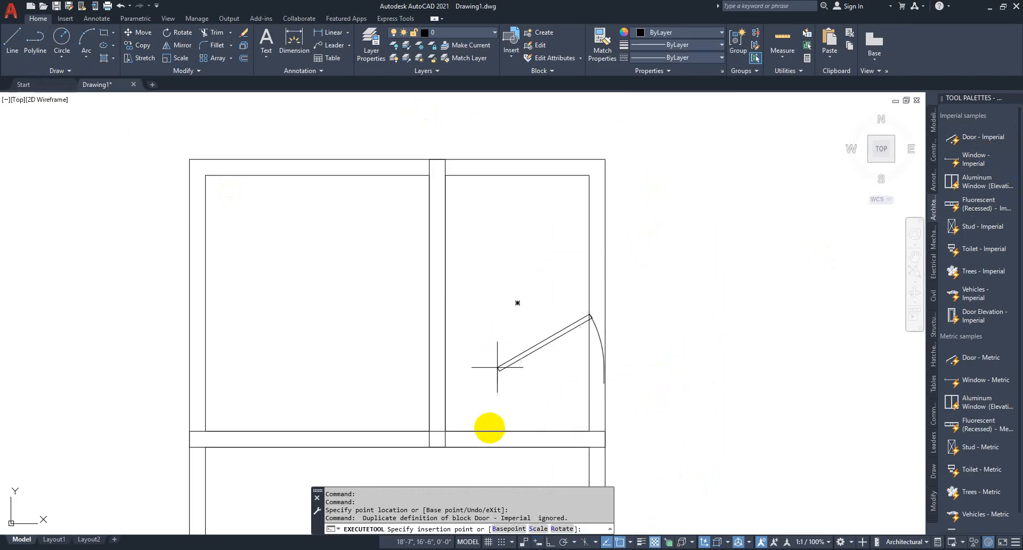
scroll(498, 298, "down", 4)
scroll(496, 269, "up", 6)
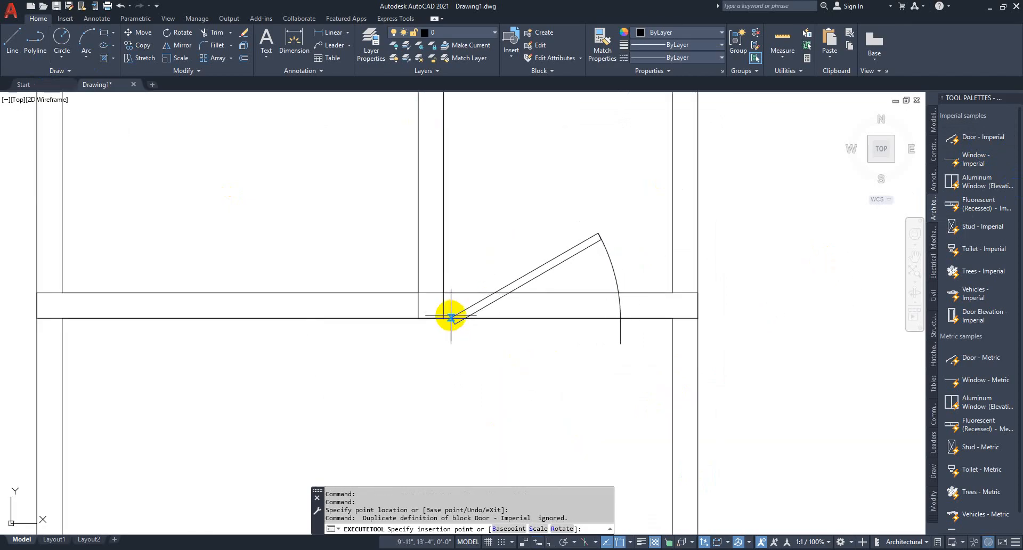
left_click(453, 293)
Step: Narrow the upper-right room's door from its latch side and set its opening angle to Open 90º
left_click(568, 248)
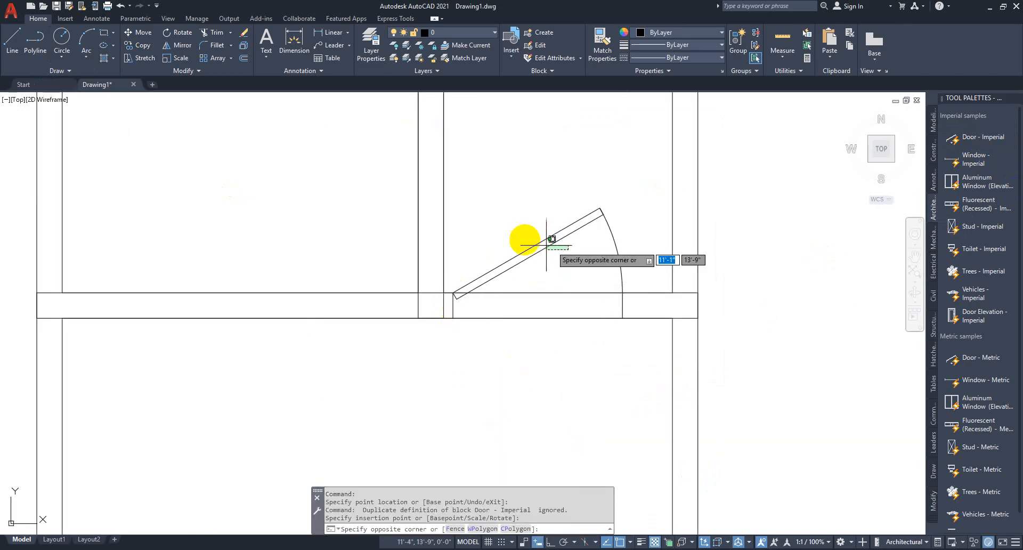
left_click(552, 239)
left_click(626, 294)
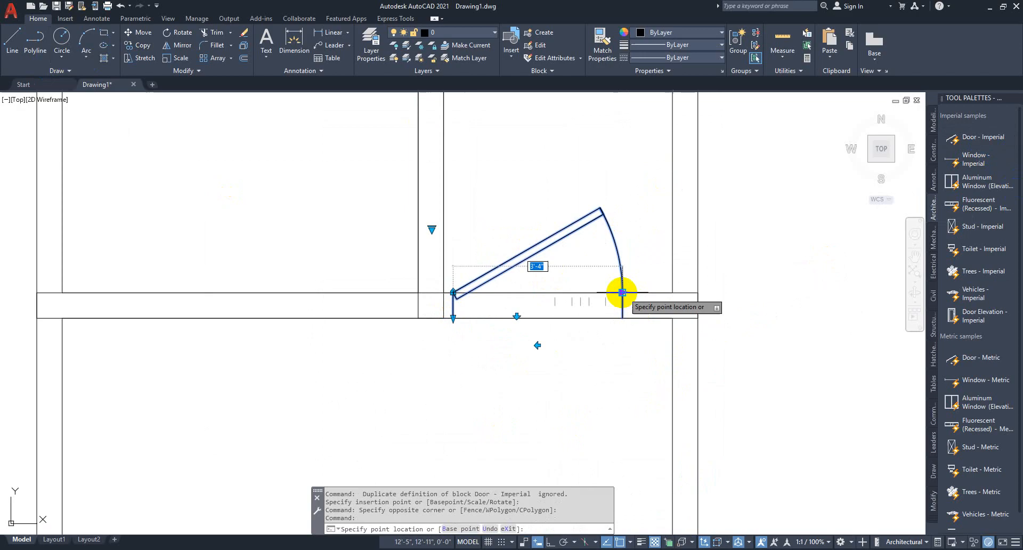
left_click(581, 292)
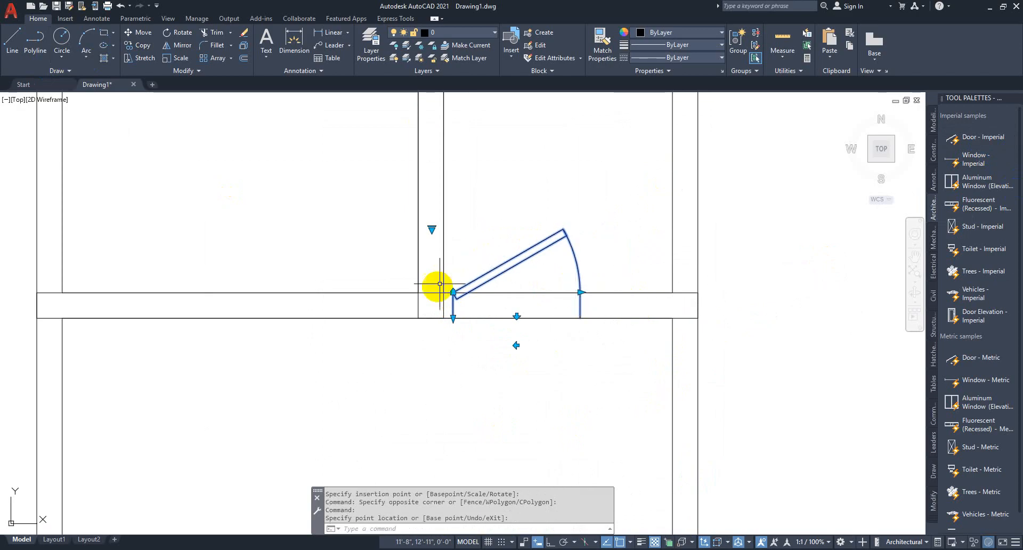
left_click(431, 230)
left_click(468, 270)
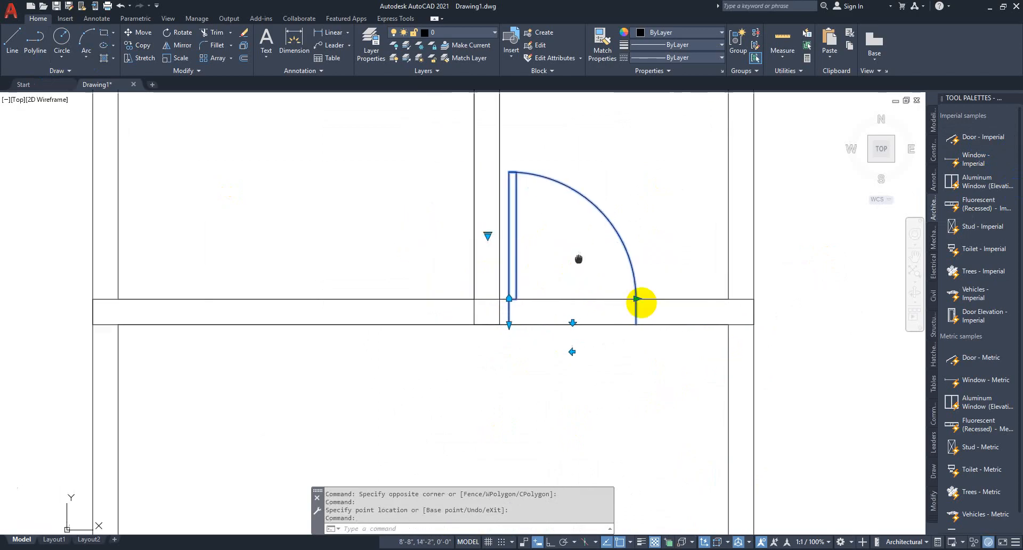
Step: Mirror the upper-right room's door about the vertical centreline of the partition into the upper-left room, keeping the source door
scroll(634, 304, "down", 7)
left_click(948, 145)
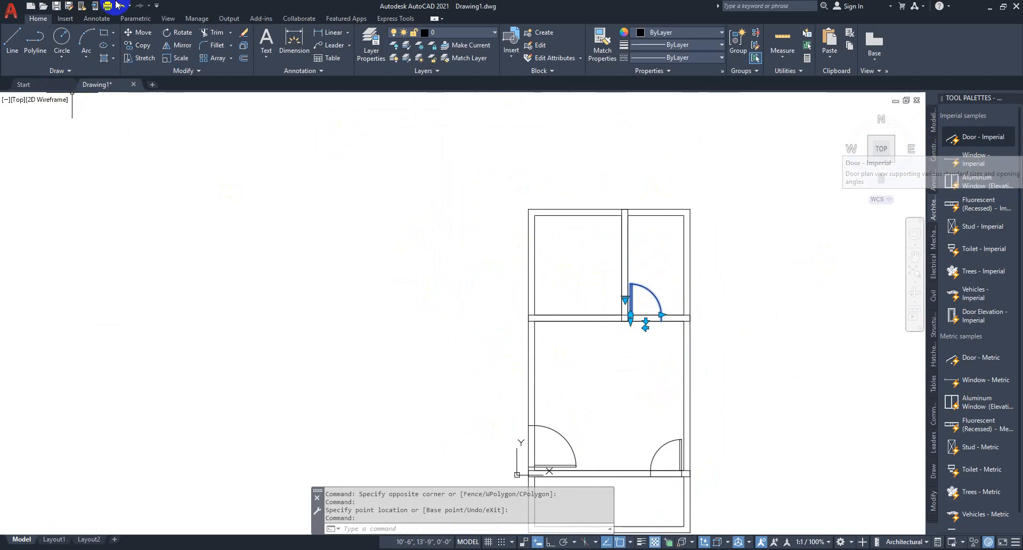
left_click(136, 45)
left_click(165, 53)
scroll(680, 293, "up", 4)
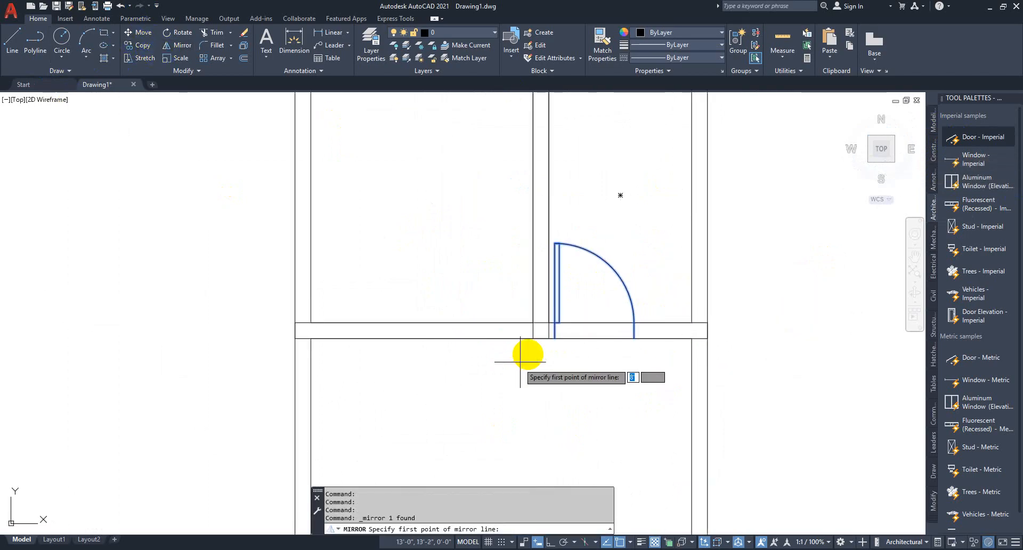
left_click(540, 339)
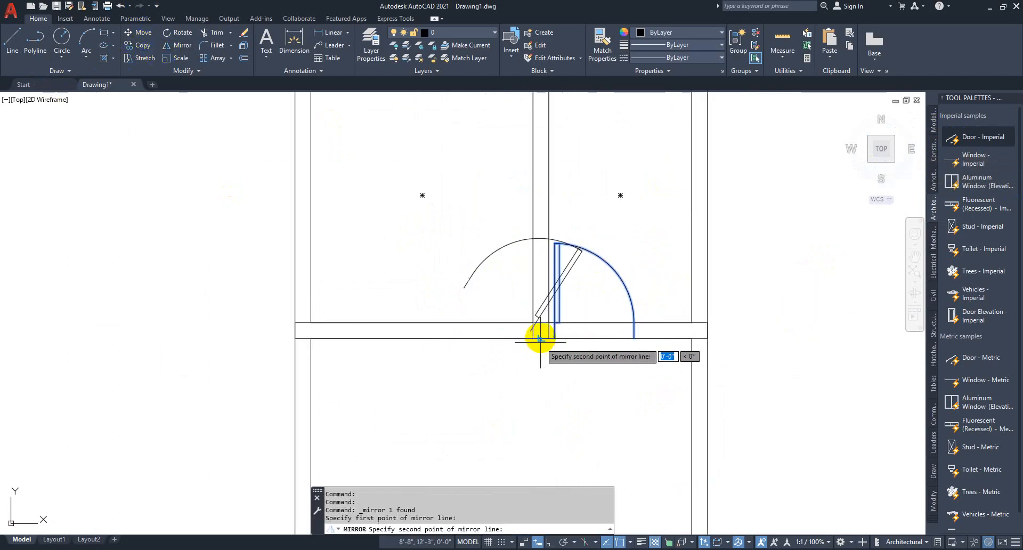
key("F8")
left_click(542, 242)
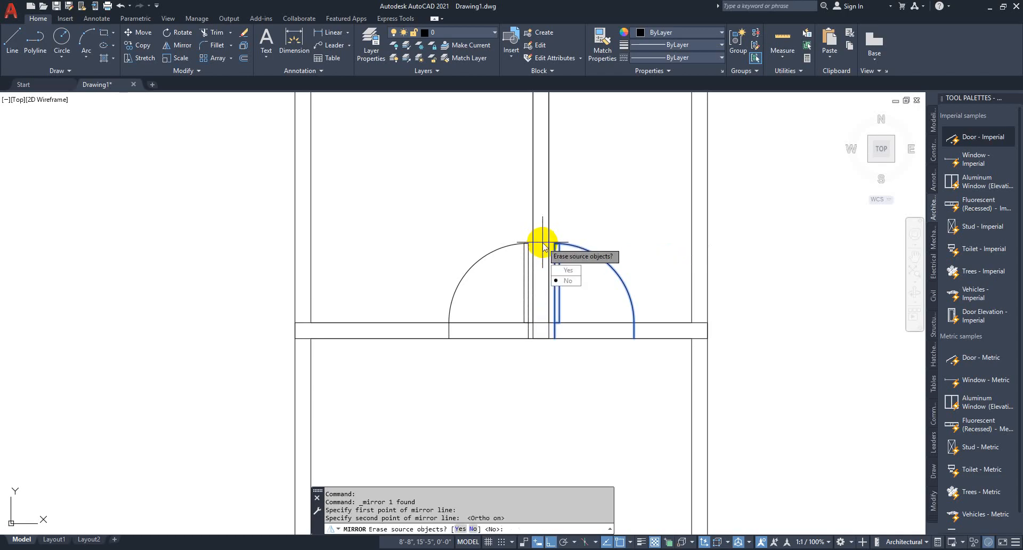
left_click(568, 281)
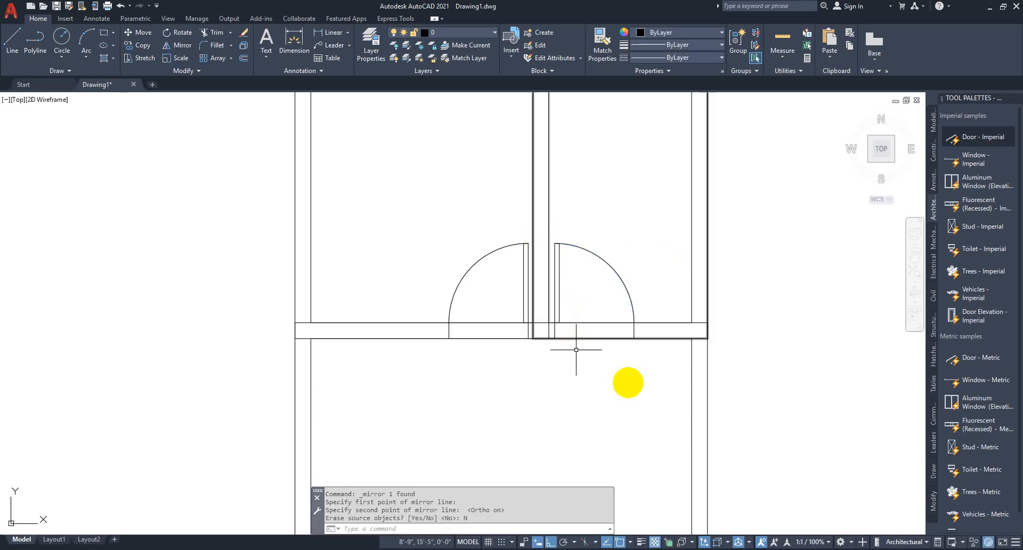
Step: Look over the complete floor plan with its rooms, walls and doors
scroll(480, 179, "down", 2)
scroll(581, 259, "down", 2)
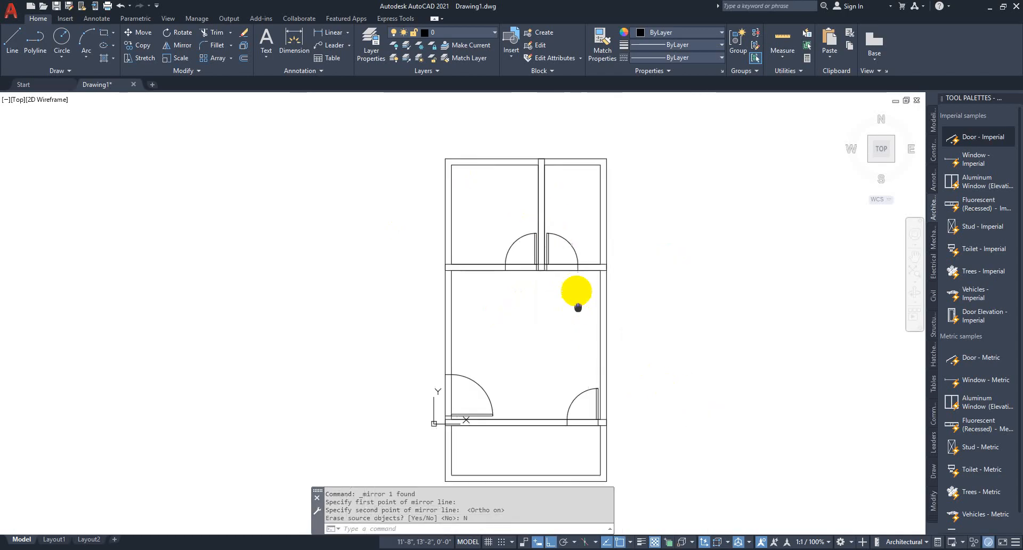
mouse_move(577, 306)
middle_mouse_down()
mouse_move(578, 196)
mouse_move(554, 331)
middle_mouse_up()
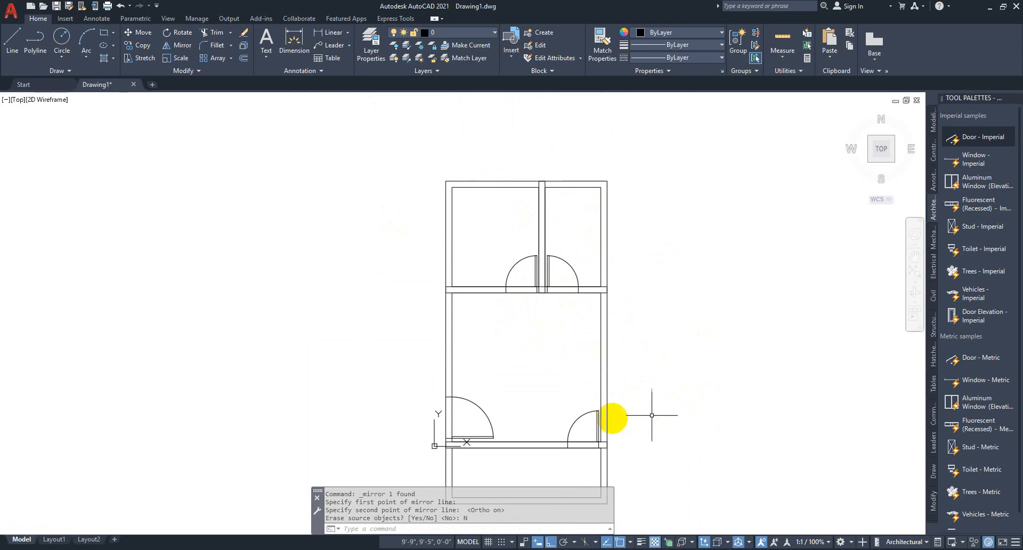
middle_click_drag(628, 370, 506, 356)
scroll(530, 293, "down", 3)
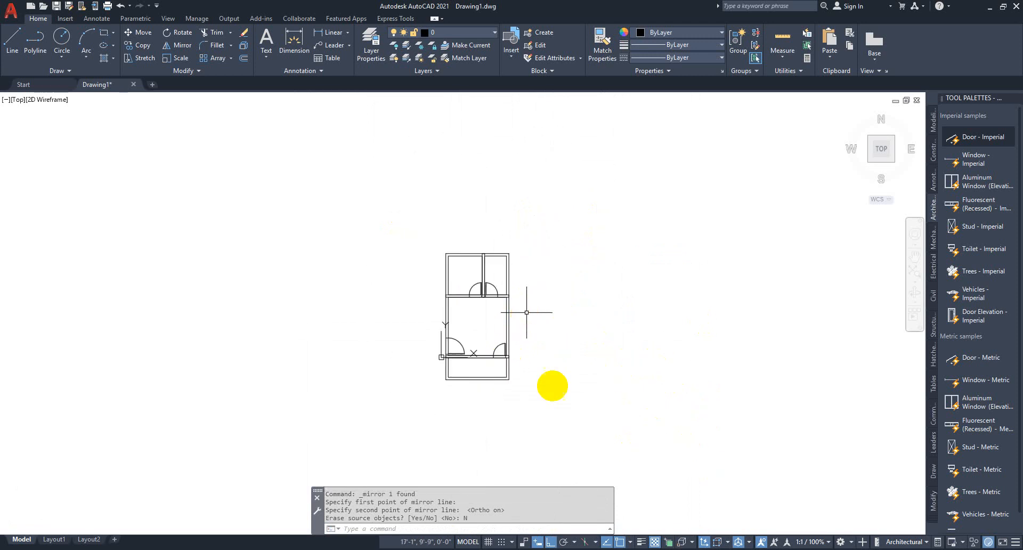
left_click(543, 410)
left_click(351, 126)
scroll(478, 294, "up", 5)
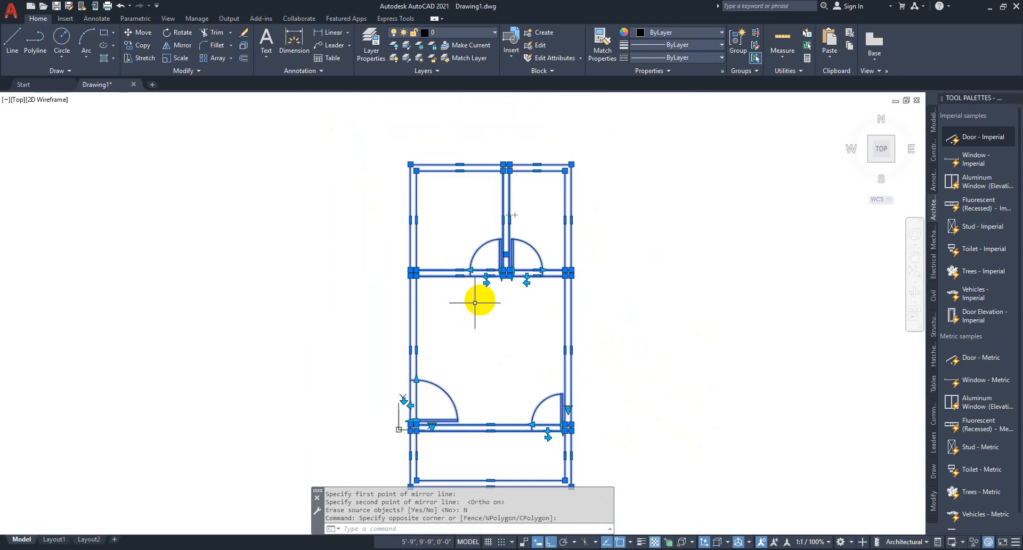
key("Escape")
key("Escape")
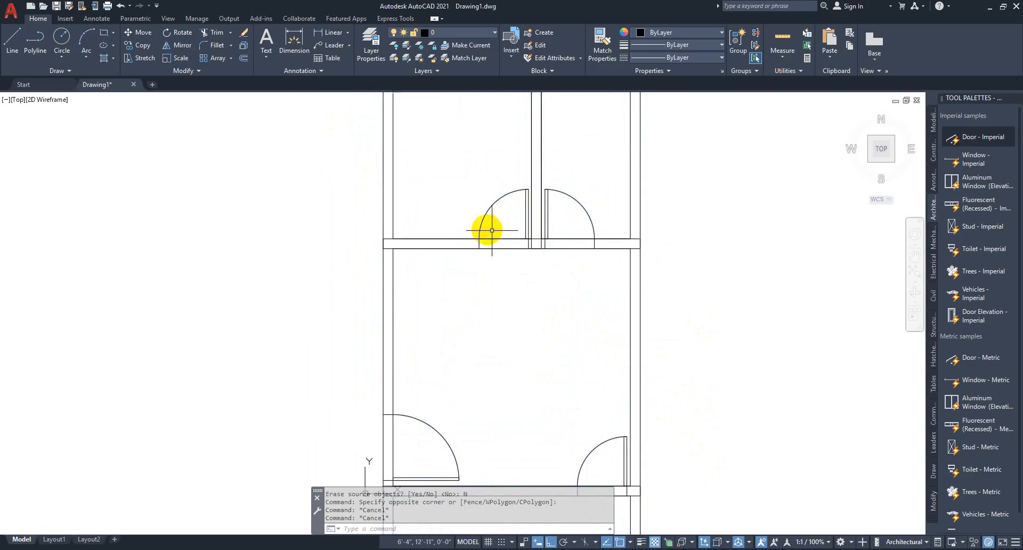
scroll(629, 341, "down", 2)
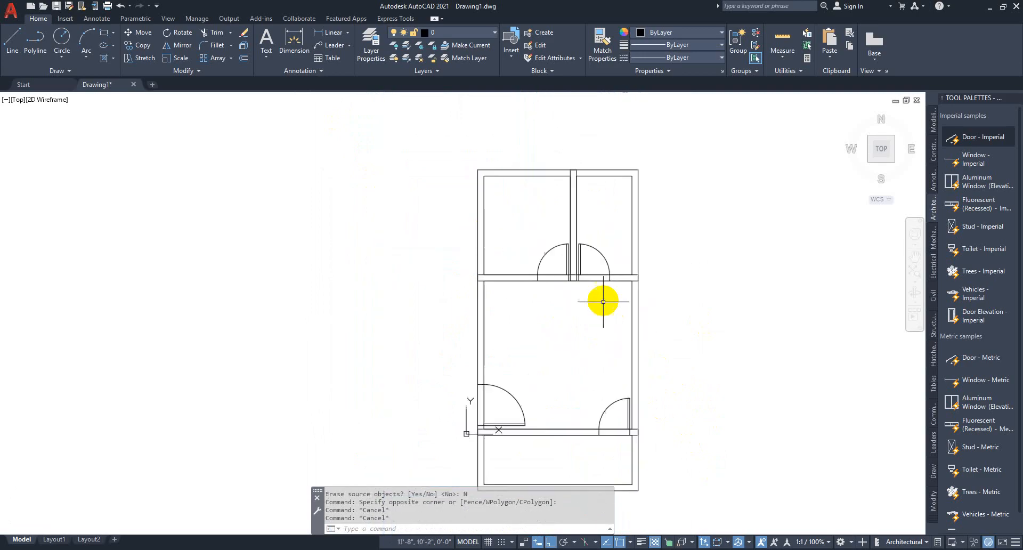
Step: Draw a 7' wide by 5' high rectangle inside the middle room for the bed
left_click(103, 37)
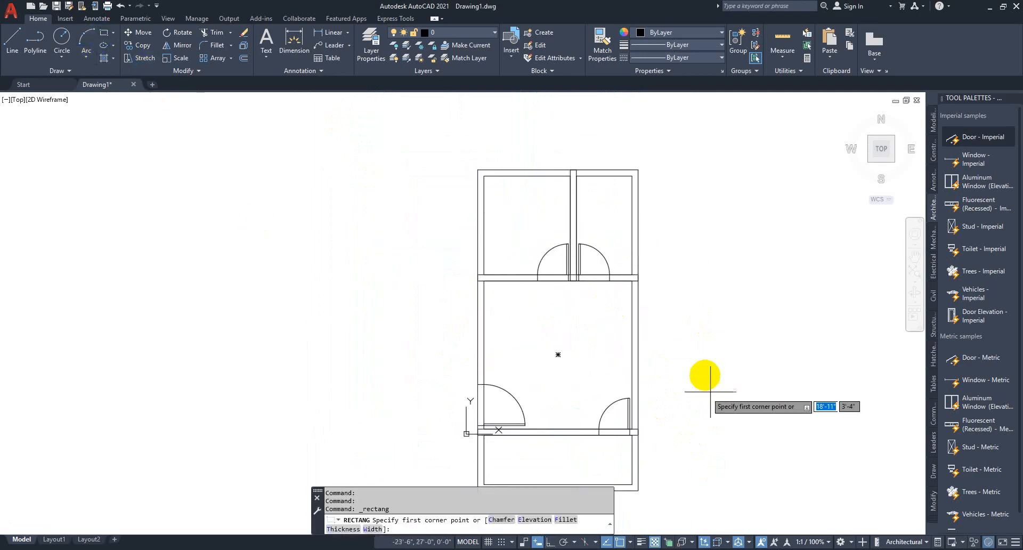
scroll(678, 336, "up", 3)
scroll(537, 293, "up", 1)
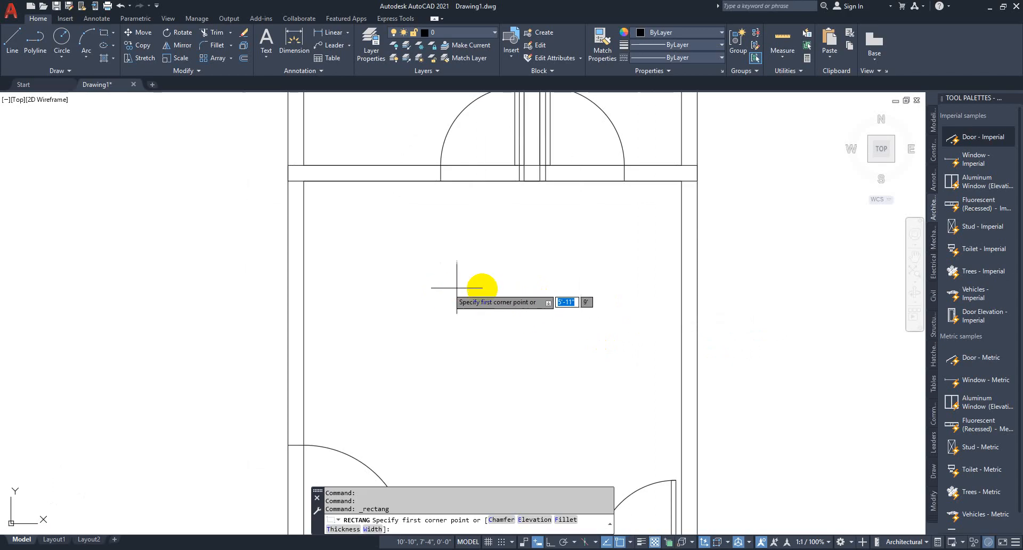
left_click(440, 242)
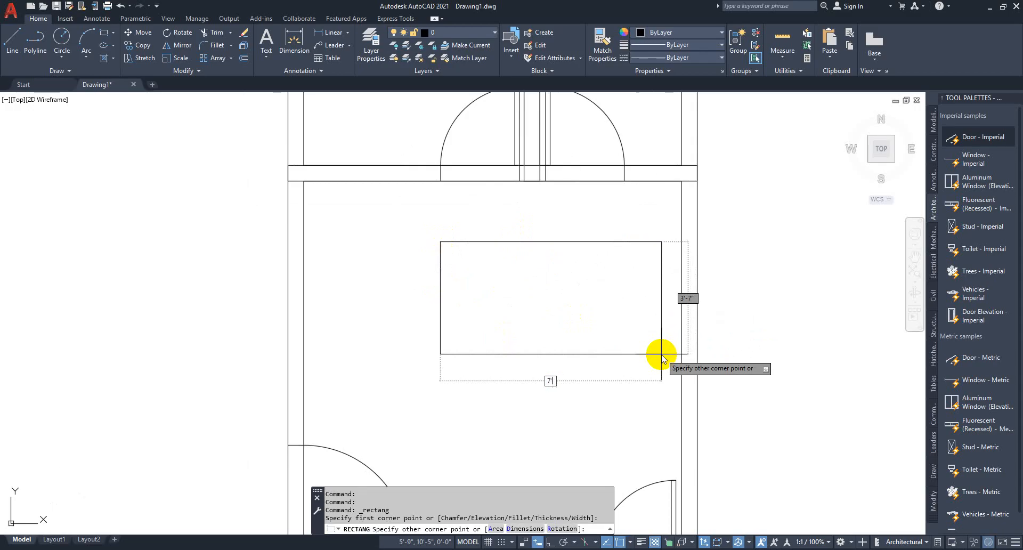
key("Tab")
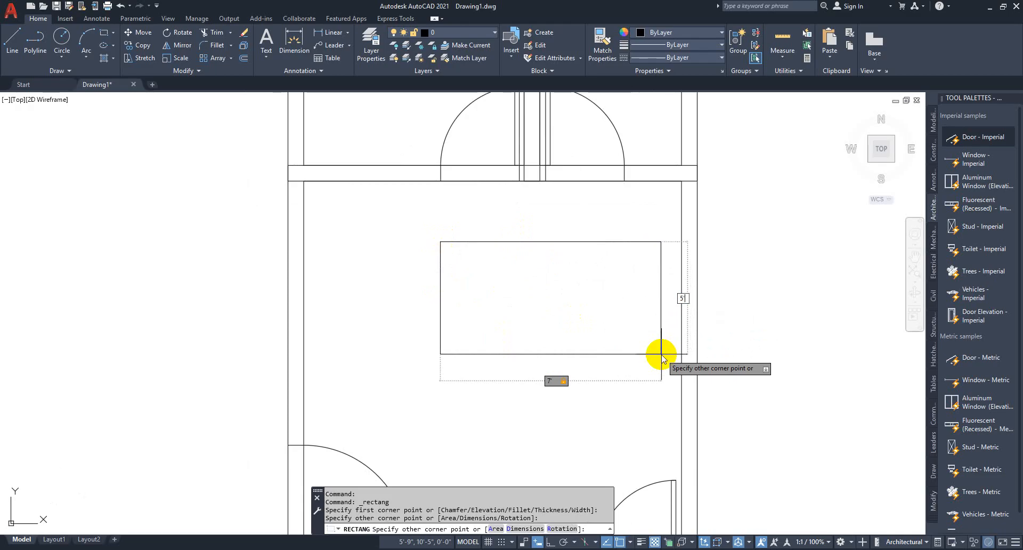
key("Return")
Step: Move the bed rectangle by its upper-right corner horizontally until it meets the inner face of the room's right wall
left_click(657, 229)
left_click(554, 290)
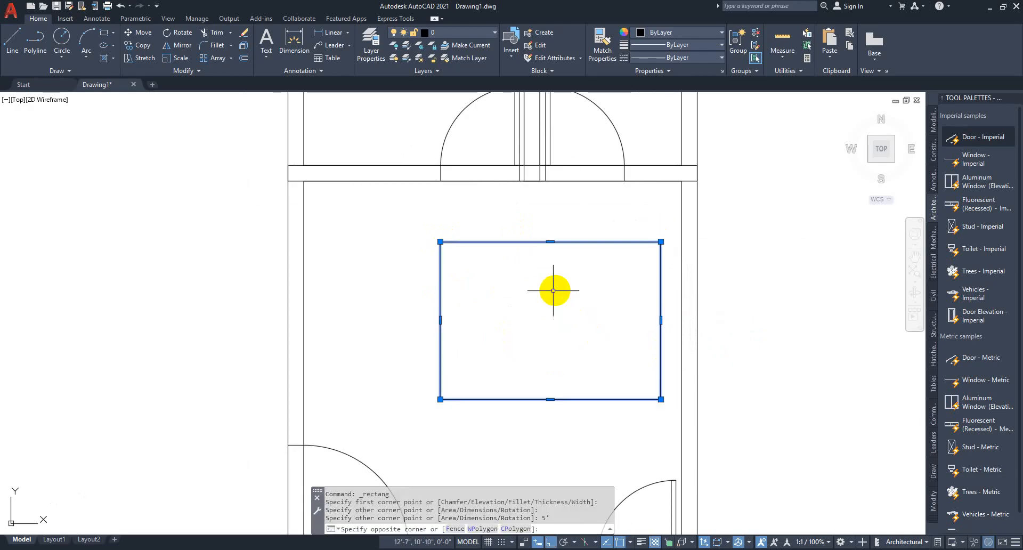
left_click(142, 35)
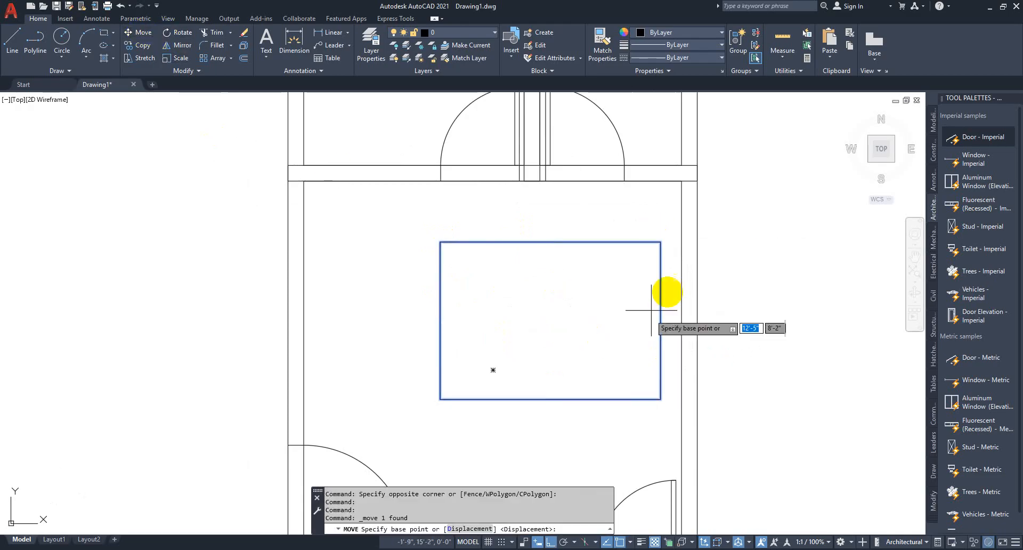
left_click(661, 242)
left_click(678, 243)
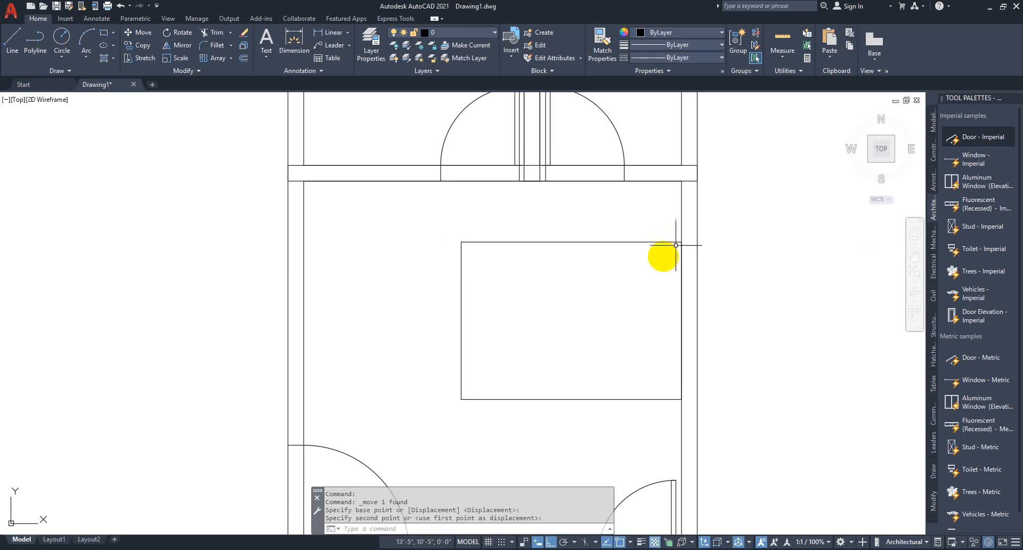
Step: Draw a narrow headboard rectangle along the bed's wall-side edge, spanning the bed's full 5' width
left_click(662, 245)
left_click(550, 248)
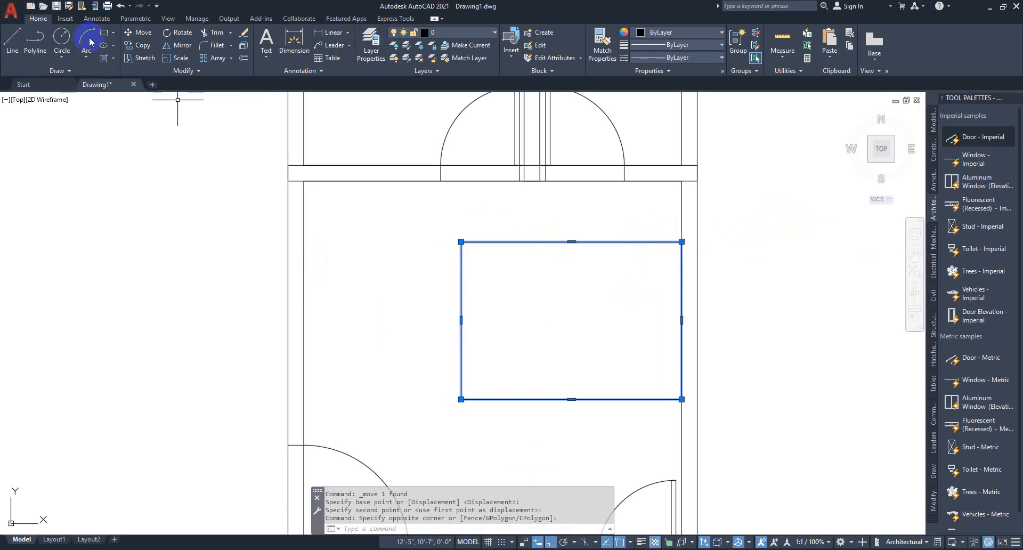
left_click(103, 36)
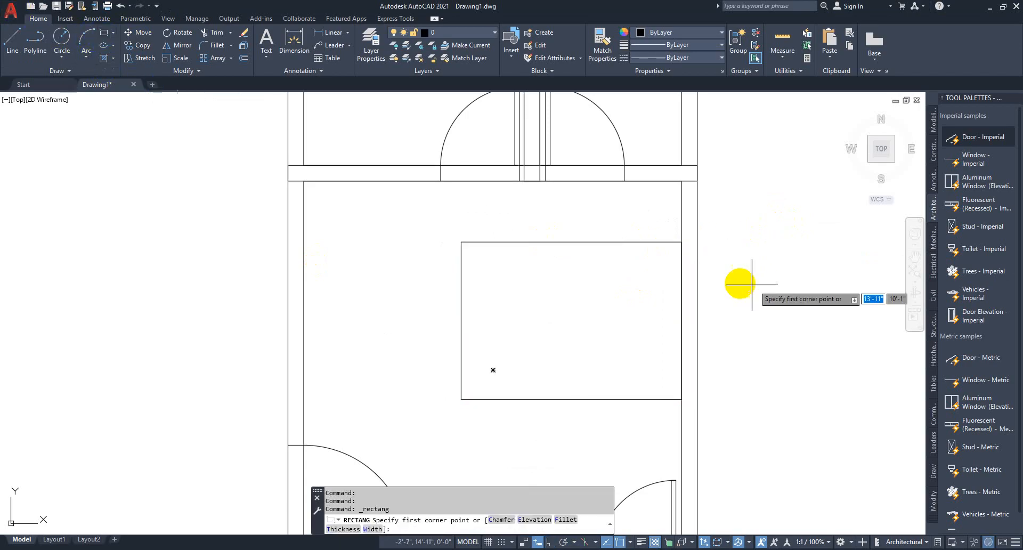
left_click(681, 240)
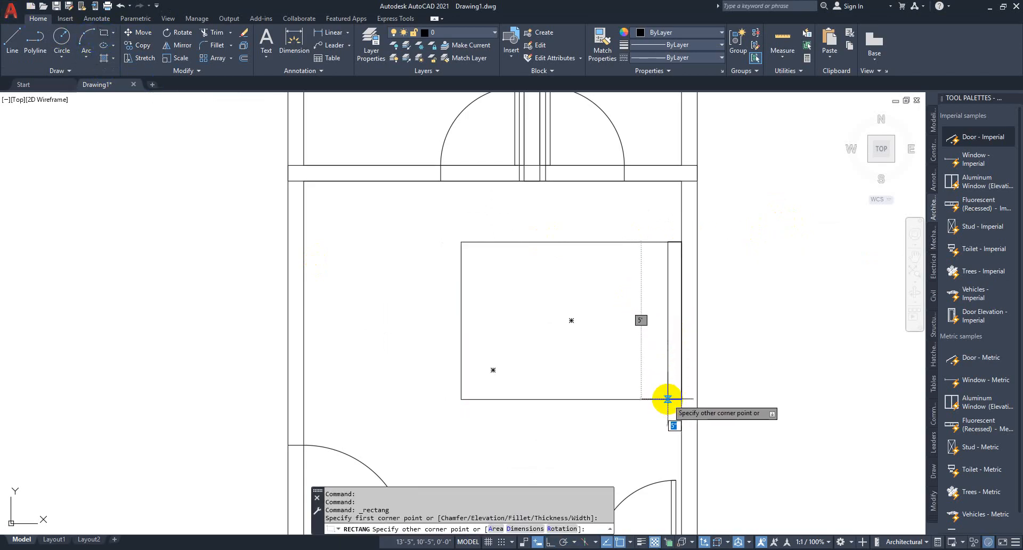
left_click(670, 399)
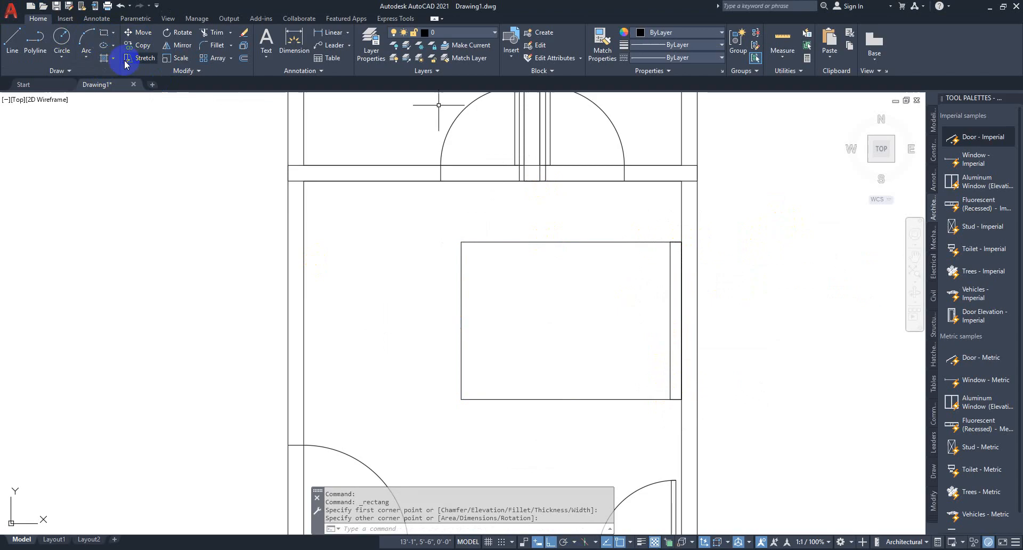
Step: Draw a small upright pillow rectangle on the upper half of the bed, just left of the headboard
left_click(103, 36)
scroll(647, 271, "up", 2)
left_click(611, 248)
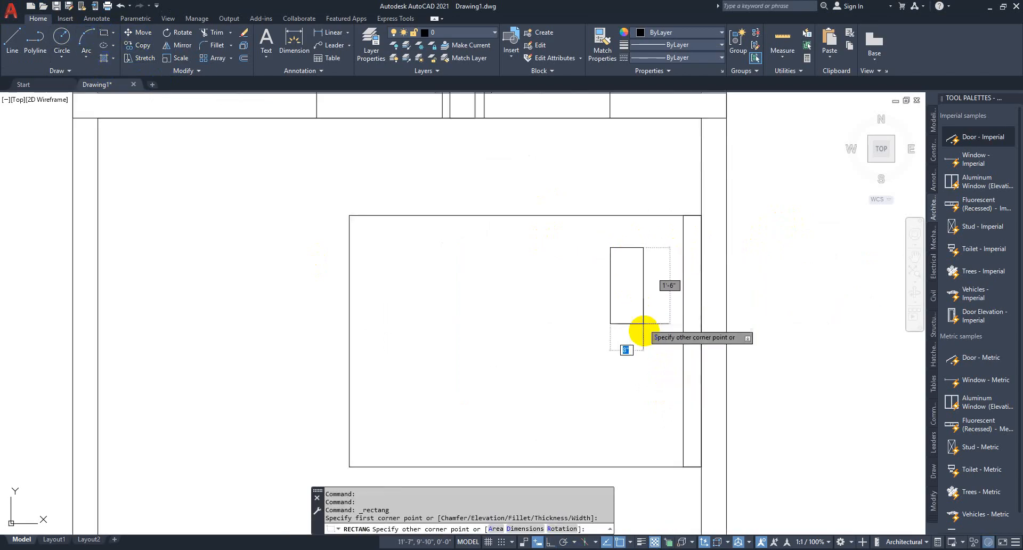
left_click(669, 333)
Step: Copy the pillow rectangle straight down onto the lower half of the bed
left_click(647, 360)
left_click(592, 227)
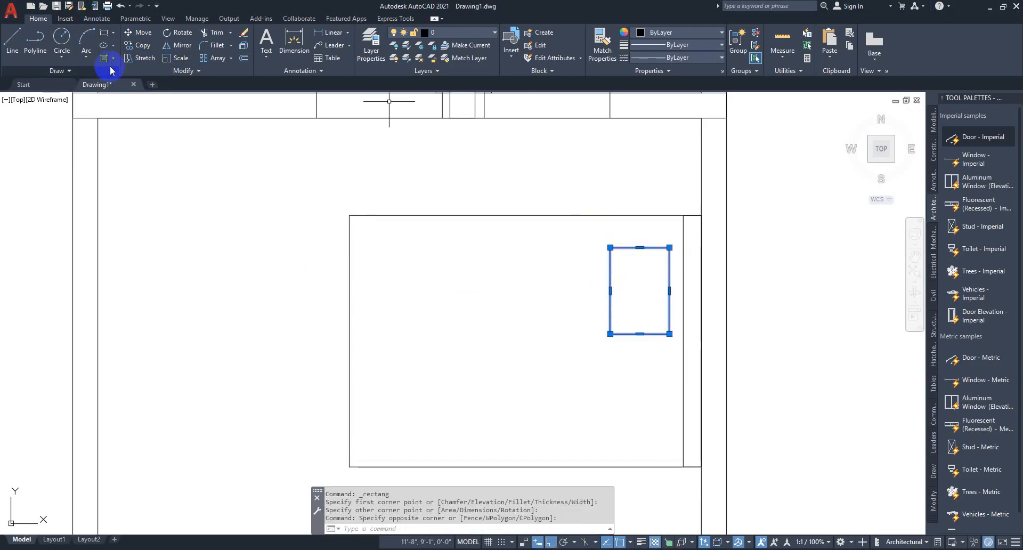
left_click(127, 51)
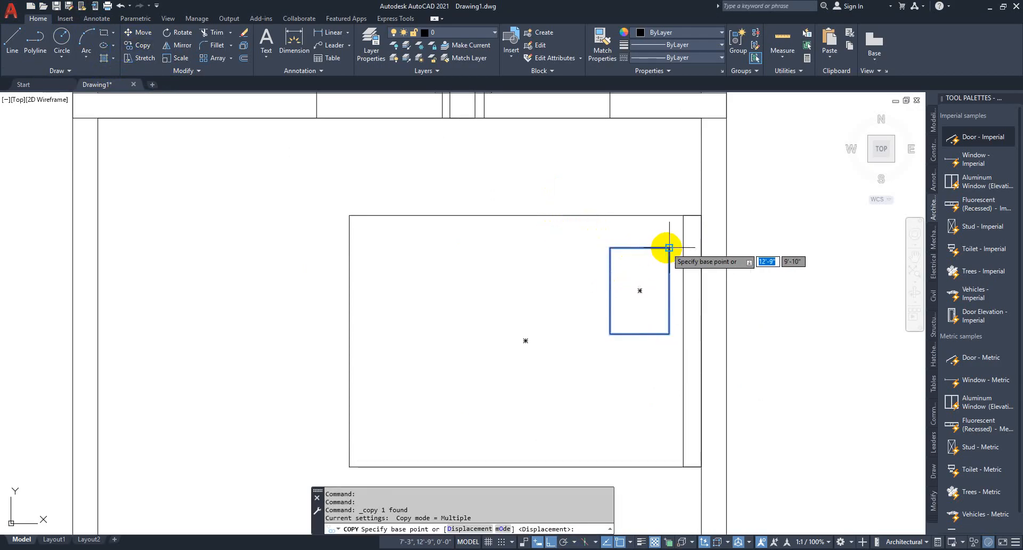
left_click(669, 247)
left_click(683, 365)
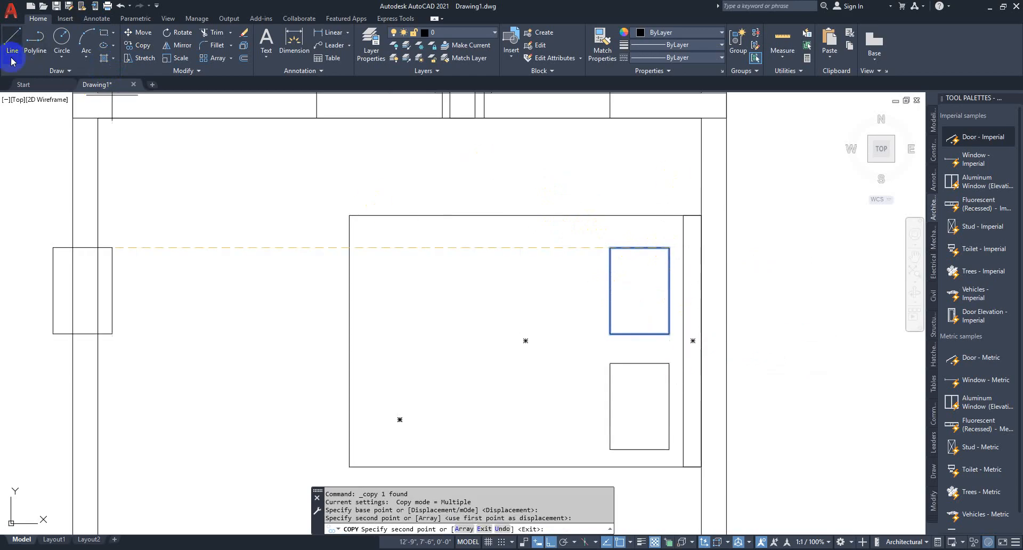
key("Escape")
Step: Draw a slanted blanket line from the bed's lower edge to a point further right on its upper edge
left_click(12, 39)
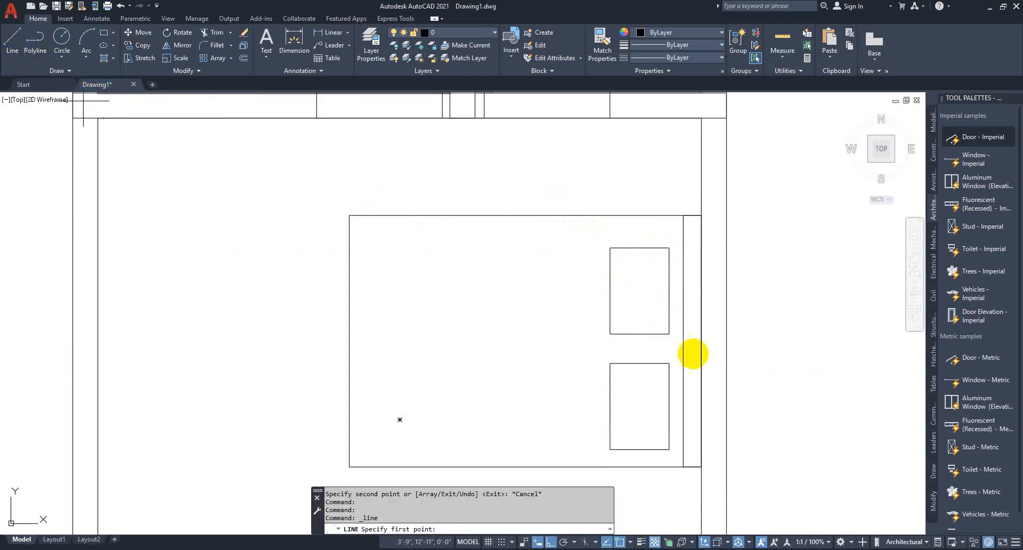
left_click(494, 467)
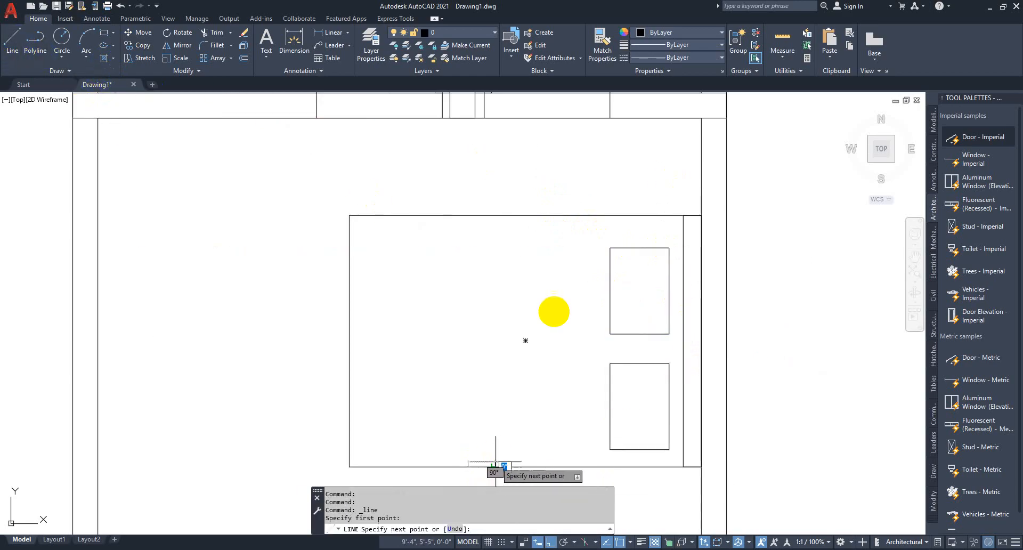
left_click(556, 215)
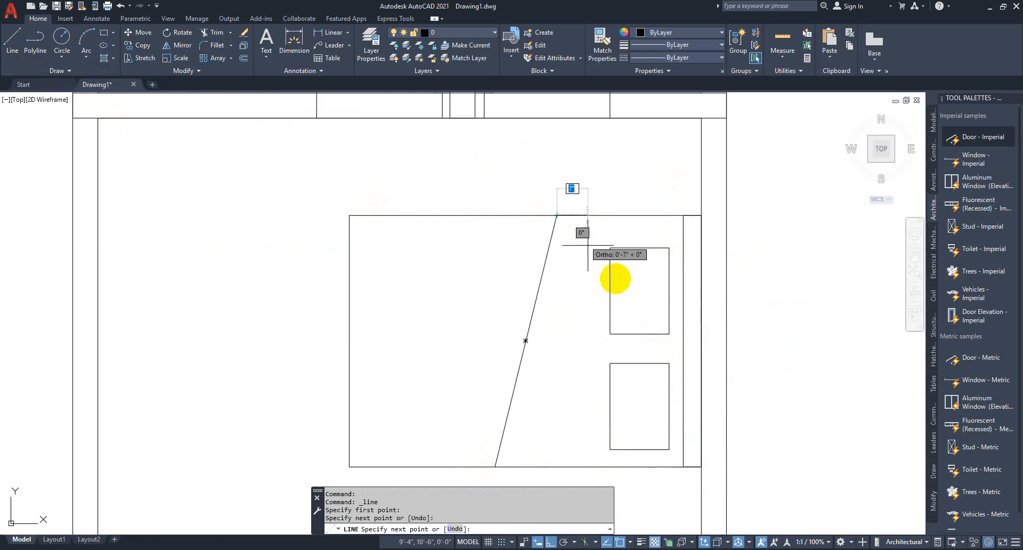
key("Escape")
Step: Draw a wardrobe rectangle 1'8" wide and about 7'-10" long from the middle room's upper-left inner corner down the left wall
scroll(539, 274, "down", 4)
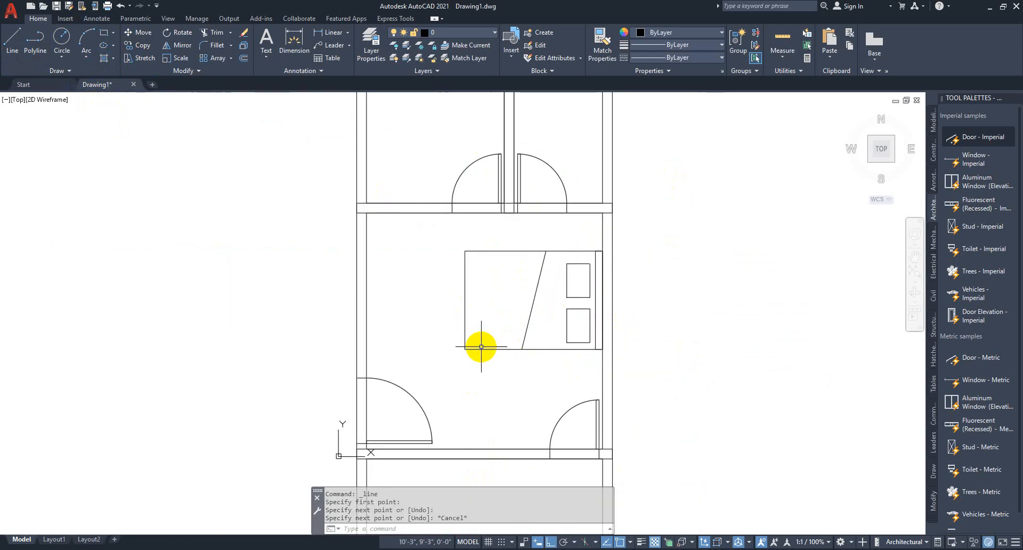
scroll(665, 128, "up", 3)
scroll(612, 160, "down", 3)
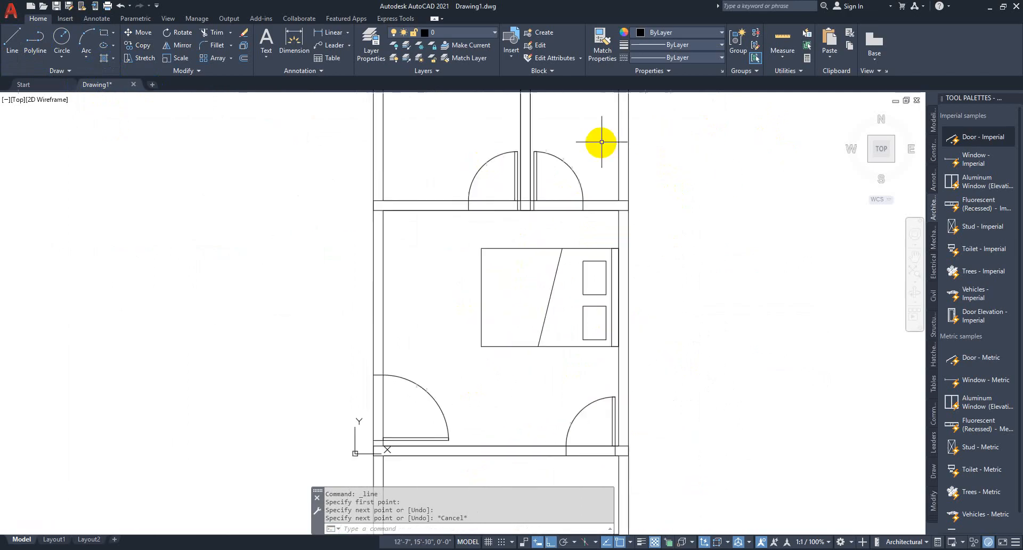
middle_click_drag(537, 247, 578, 231)
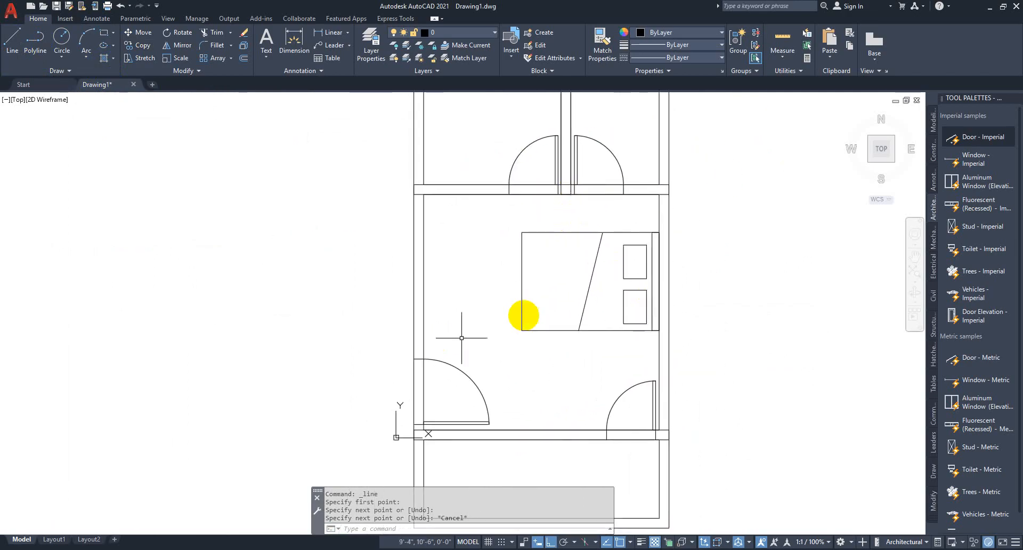
left_click(100, 33)
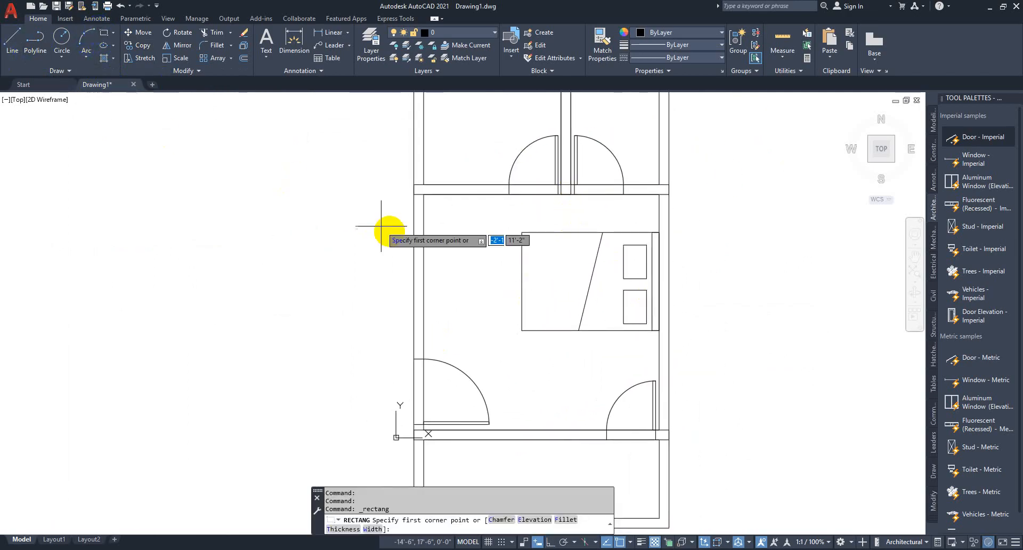
left_click(424, 194)
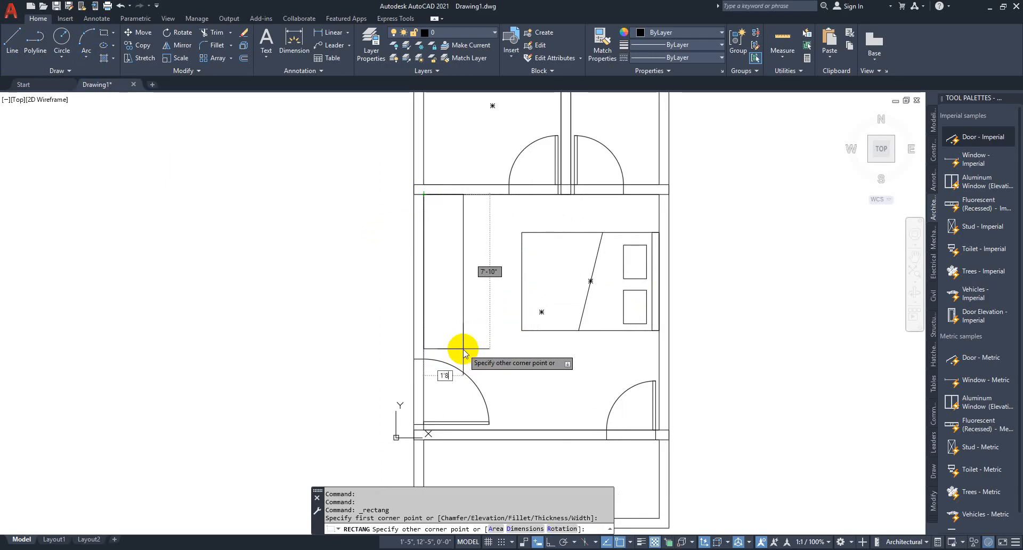
key("Return")
left_click(486, 230)
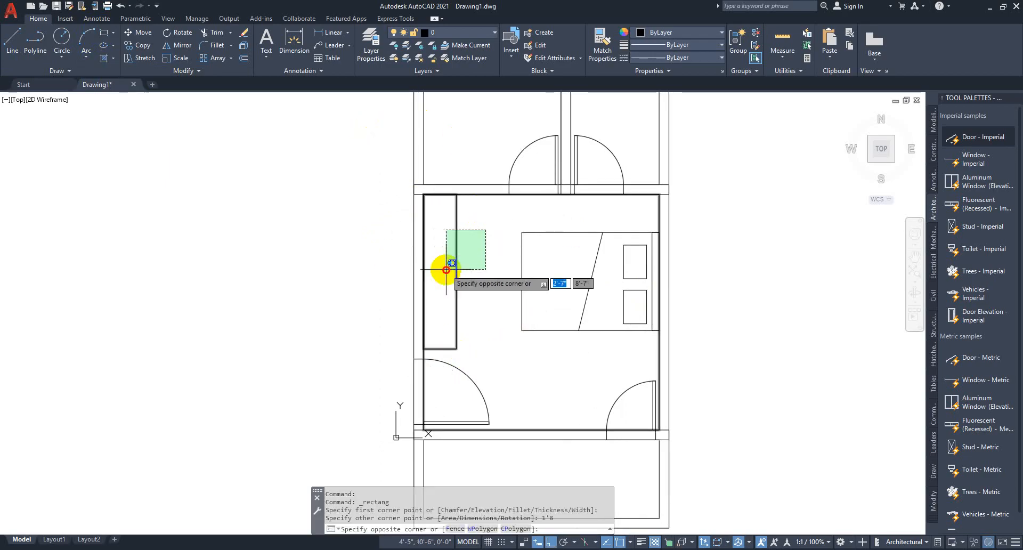
left_click(446, 270)
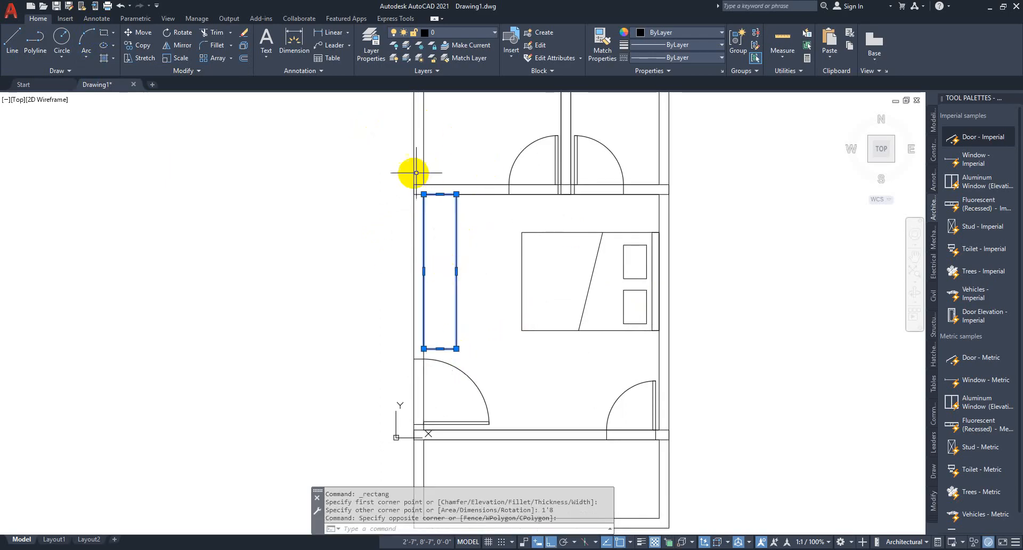
left_click(24, 38)
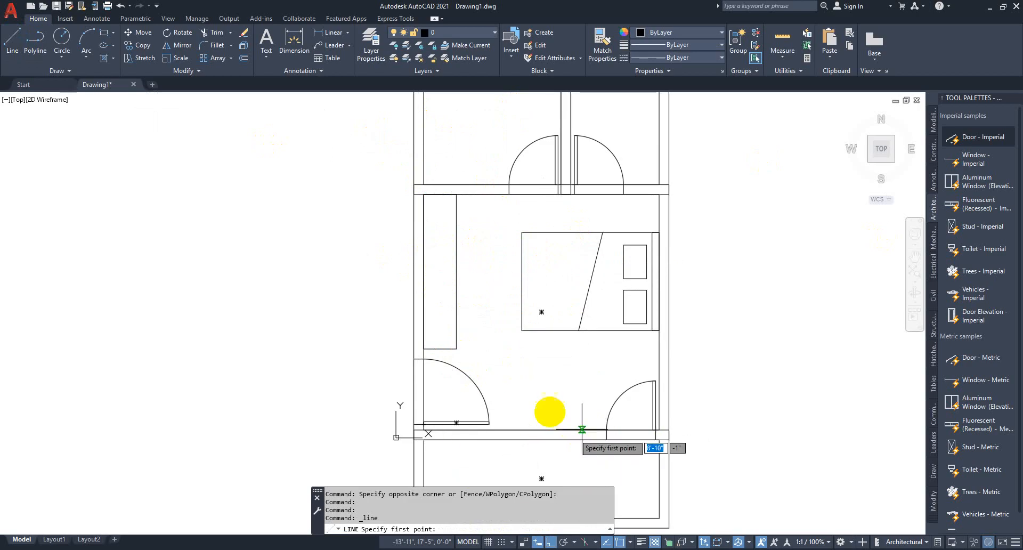
left_click(456, 272)
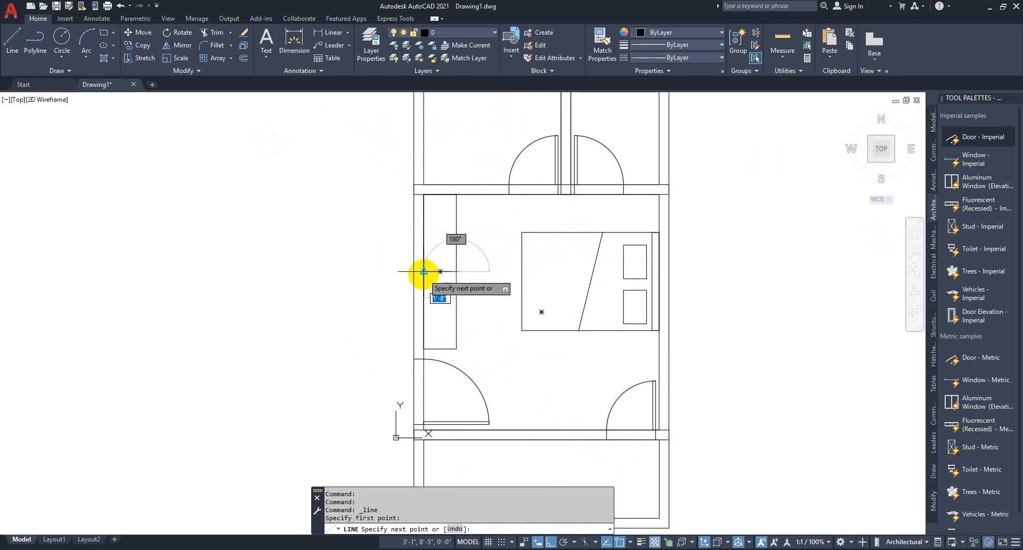
Step: Draw a horizontal divider line across the wardrobe, about a third of the way down from its upper end
left_click(13, 48)
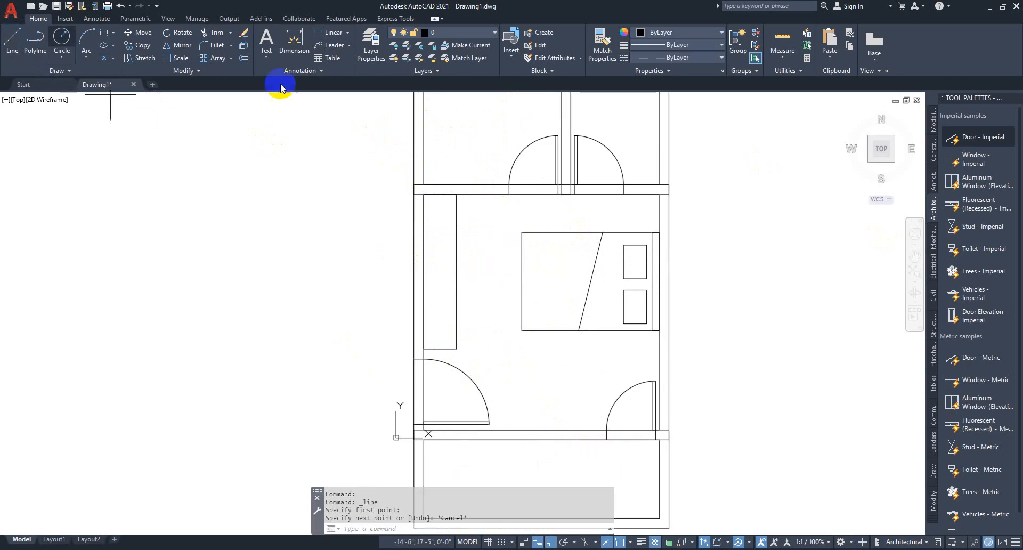
left_click(456, 239)
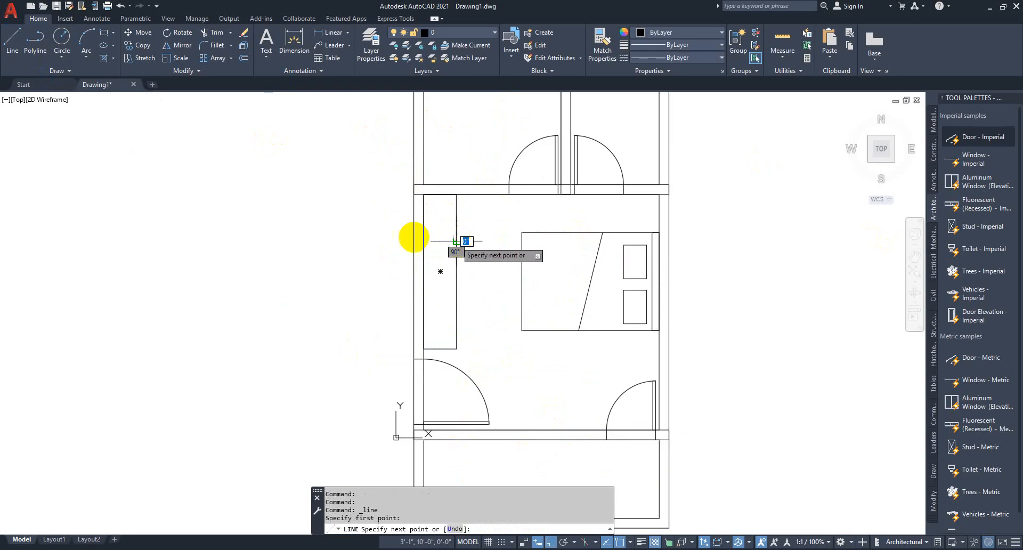
left_click(422, 242)
key("Escape")
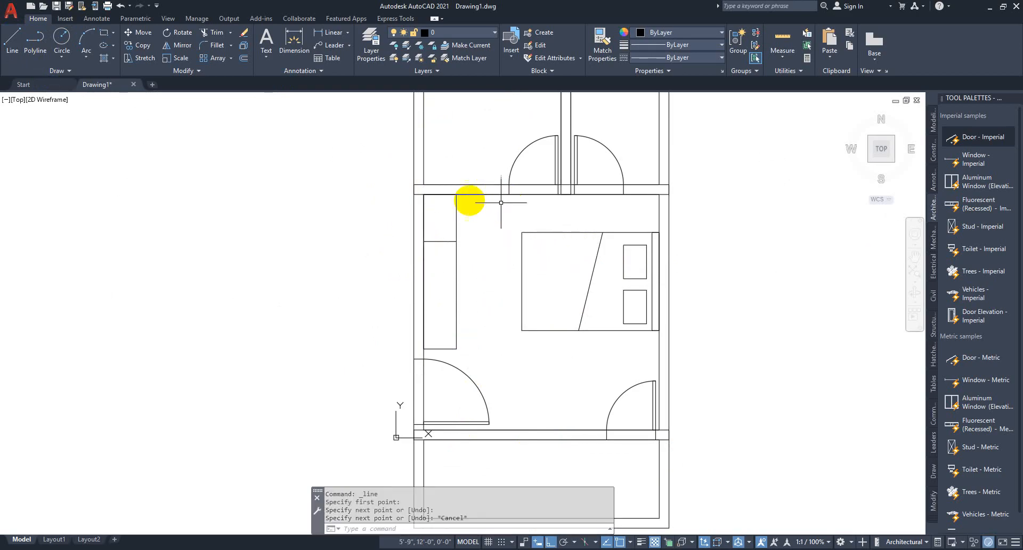
left_click(440, 236)
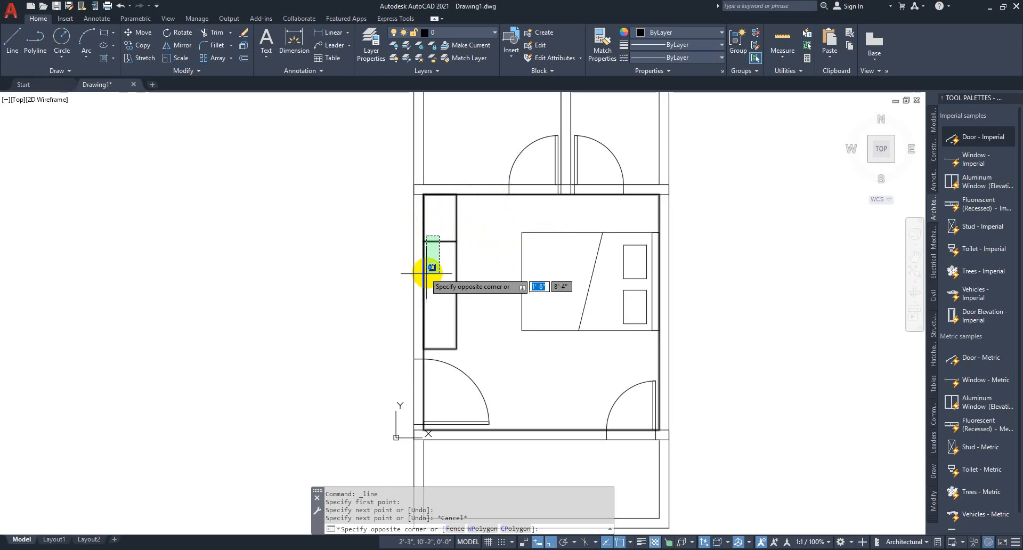
left_click(421, 269)
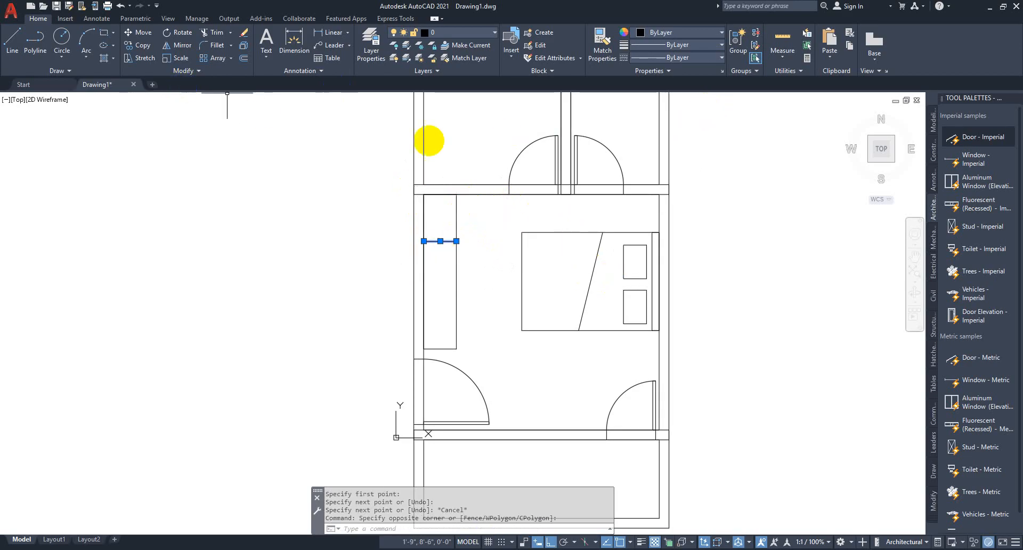
key("Escape")
key("Escape")
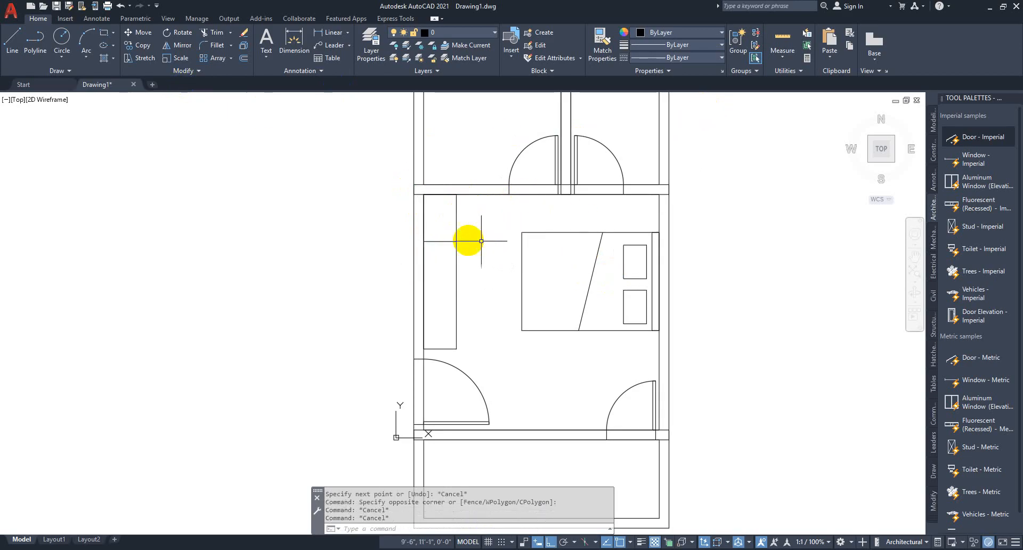
left_click(440, 241)
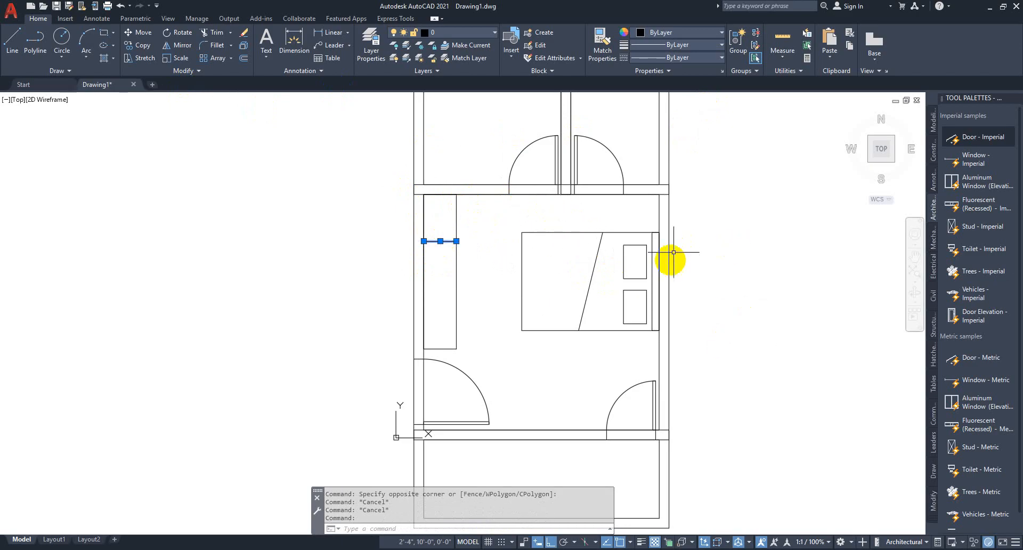
scroll(709, 269, "down", 2)
key("Escape")
key("Escape")
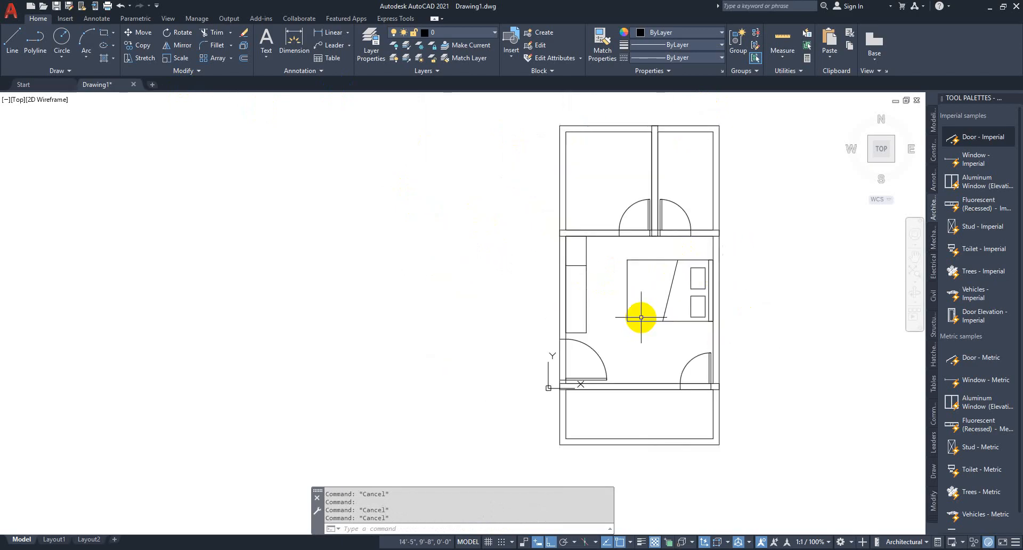
Step: Draw an 18" by 18" square in the middle room, just right of the wardrobe's upper compartment
scroll(593, 306, "up", 4)
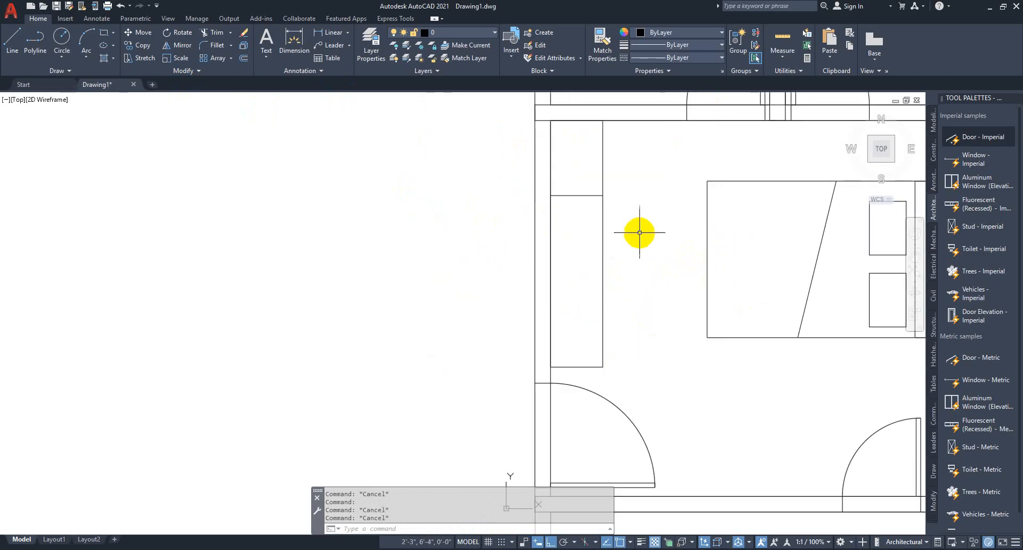
middle_click_drag(640, 233, 587, 296)
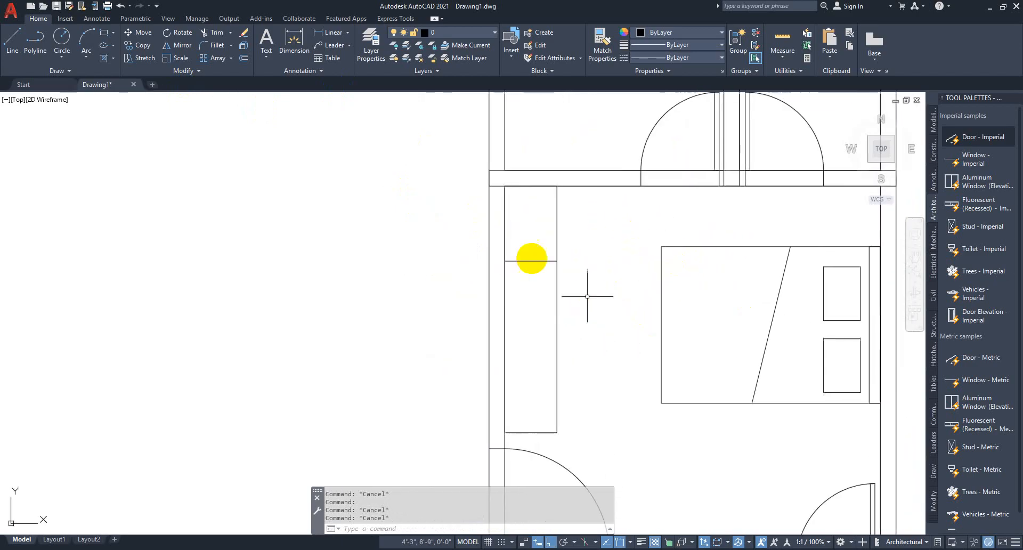
left_click(105, 33)
scroll(558, 223, "up", 4)
left_click(576, 183)
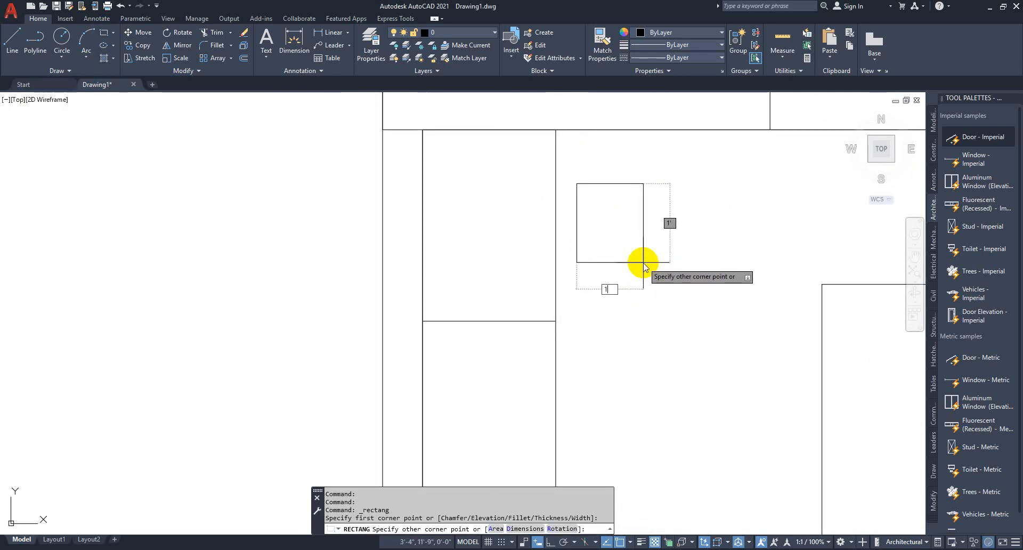
type("18")
key("Tab")
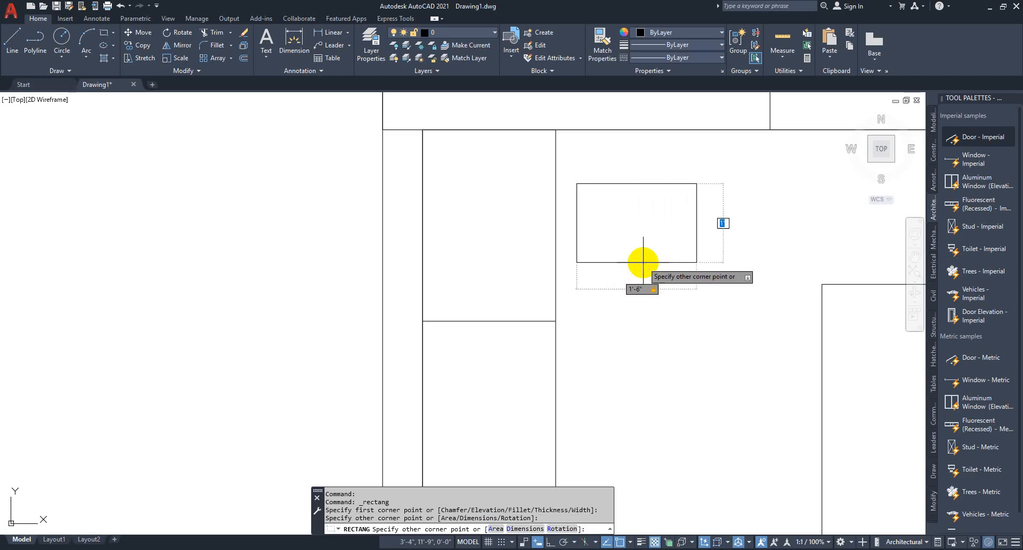
key("Return")
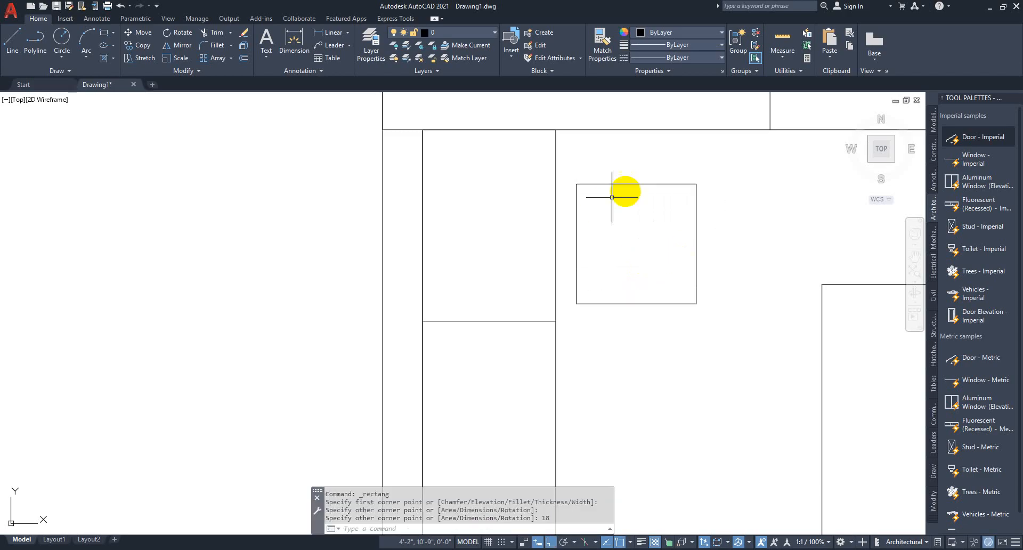
Step: Draw a vertical line just inside the square's right side, from its upper edge to its lower edge
left_click(755, 223)
left_click(671, 294)
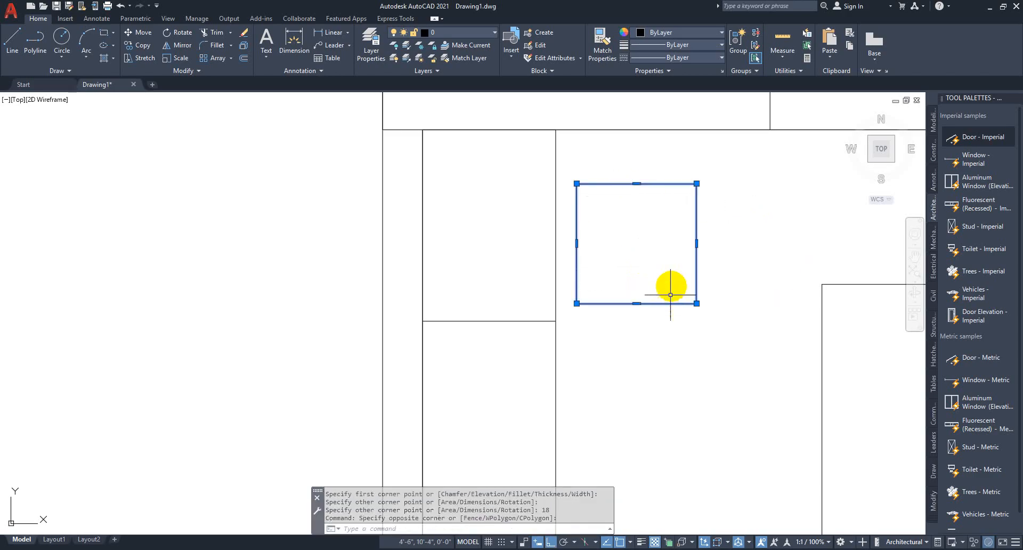
left_click(24, 38)
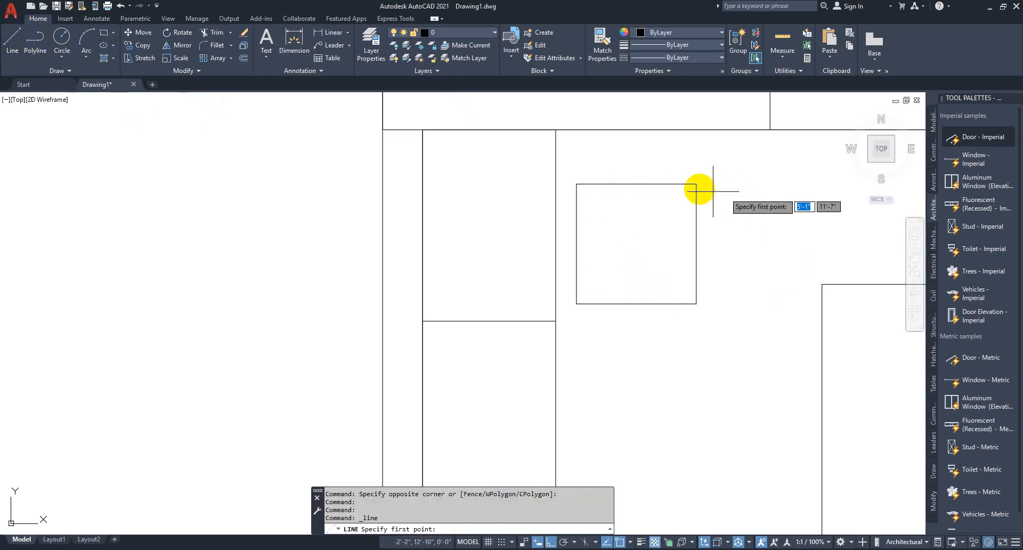
left_click(687, 184)
left_click(686, 302)
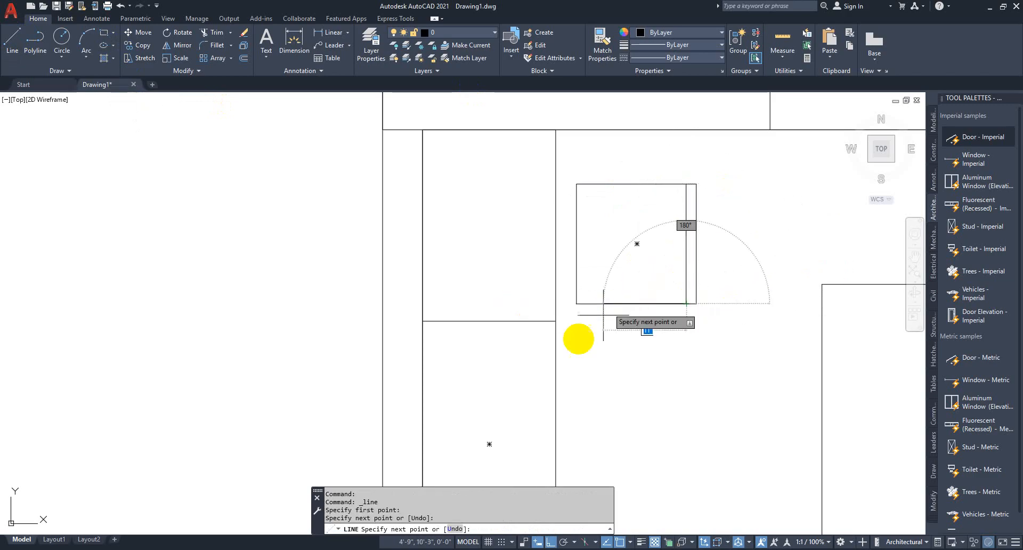
scroll(607, 298, "down", 2)
key("Escape")
scroll(656, 301, "down", 4)
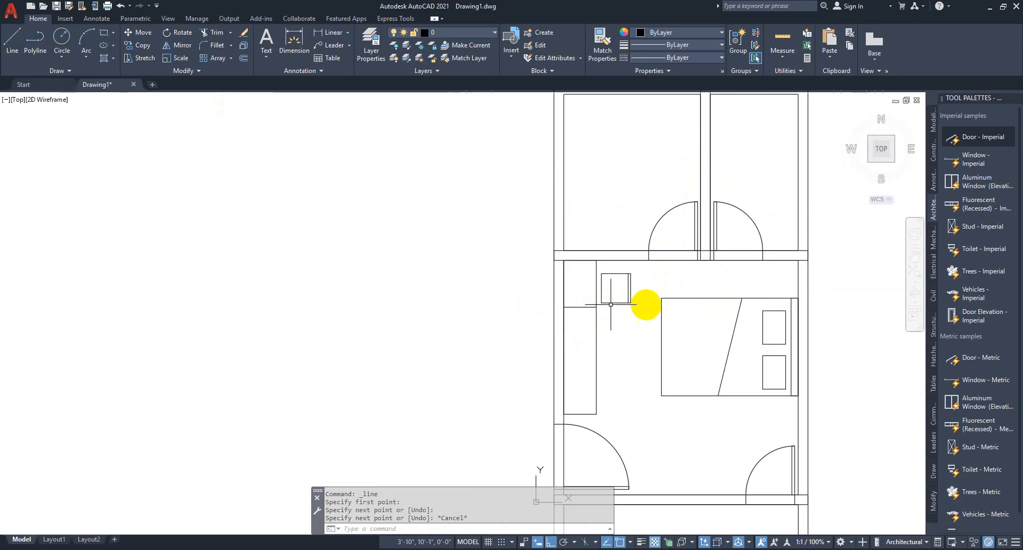
left_click(19, 46)
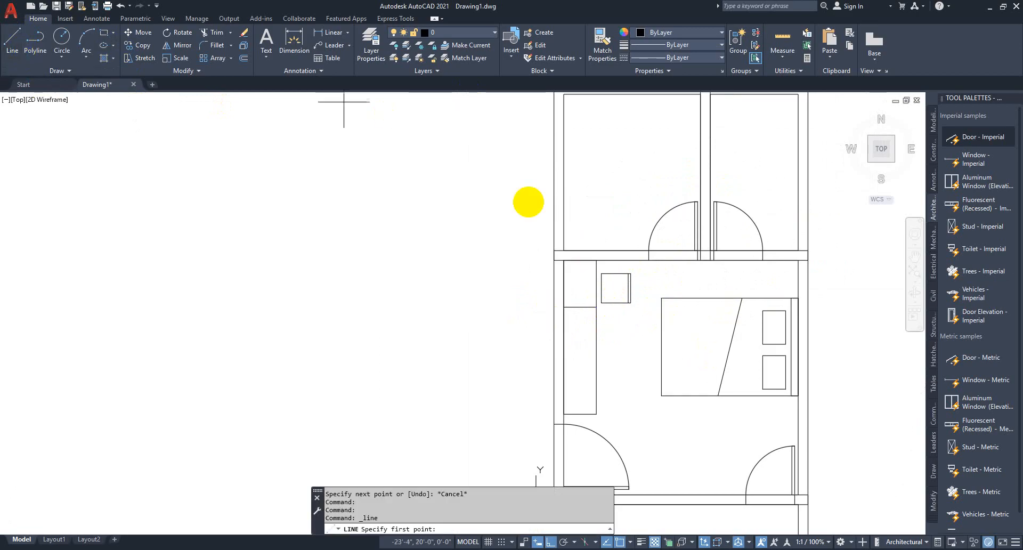
left_click(564, 260)
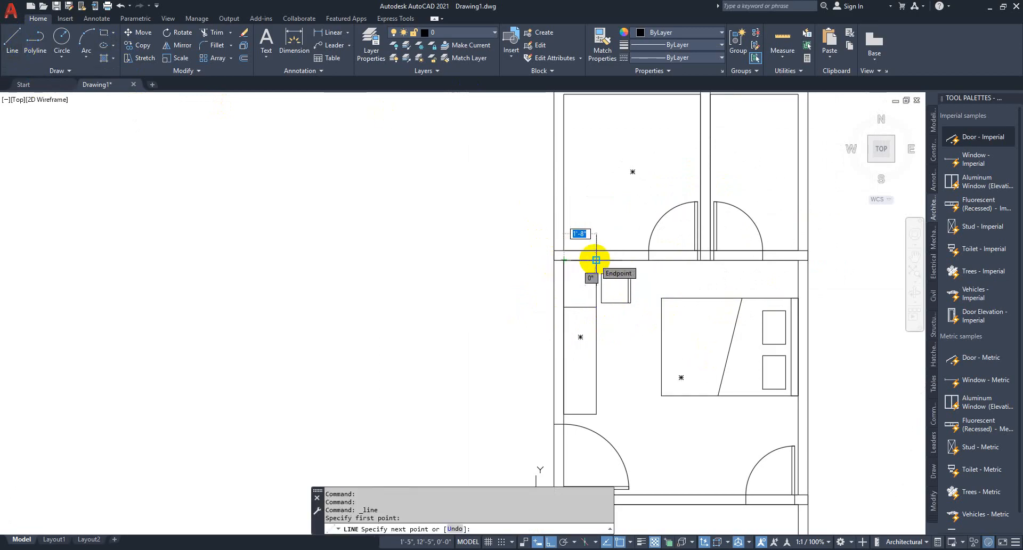
left_click(12, 39)
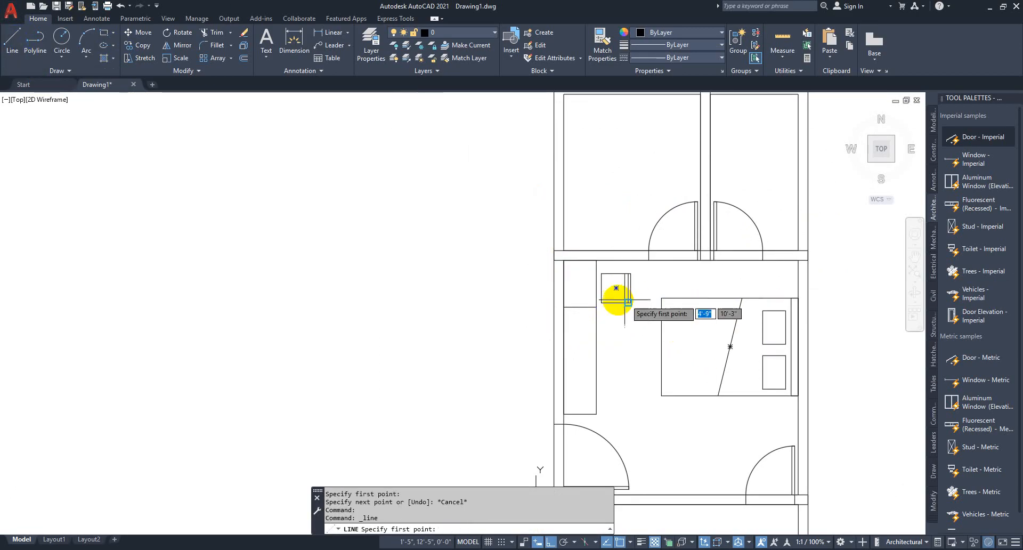
left_click(601, 302)
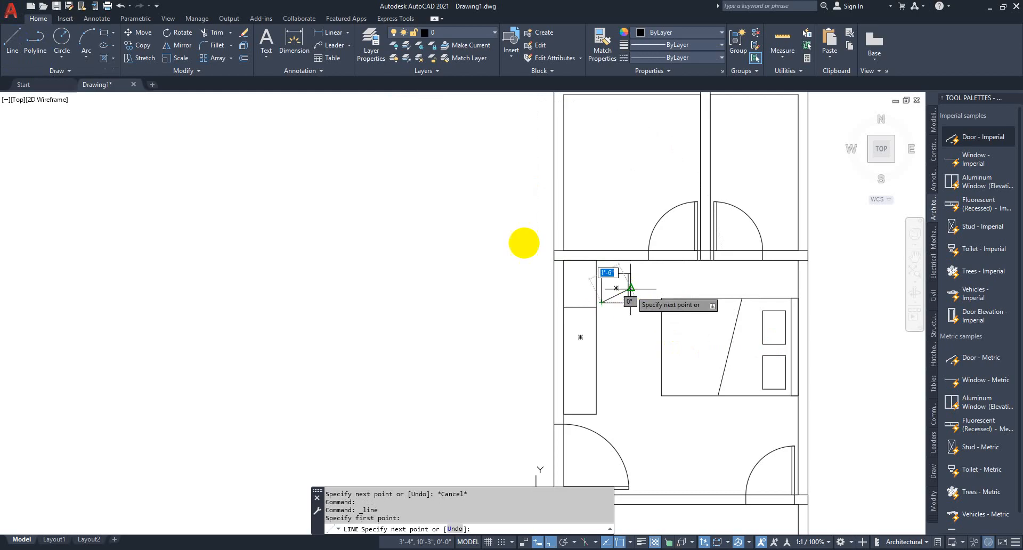
scroll(549, 249, "up", 2)
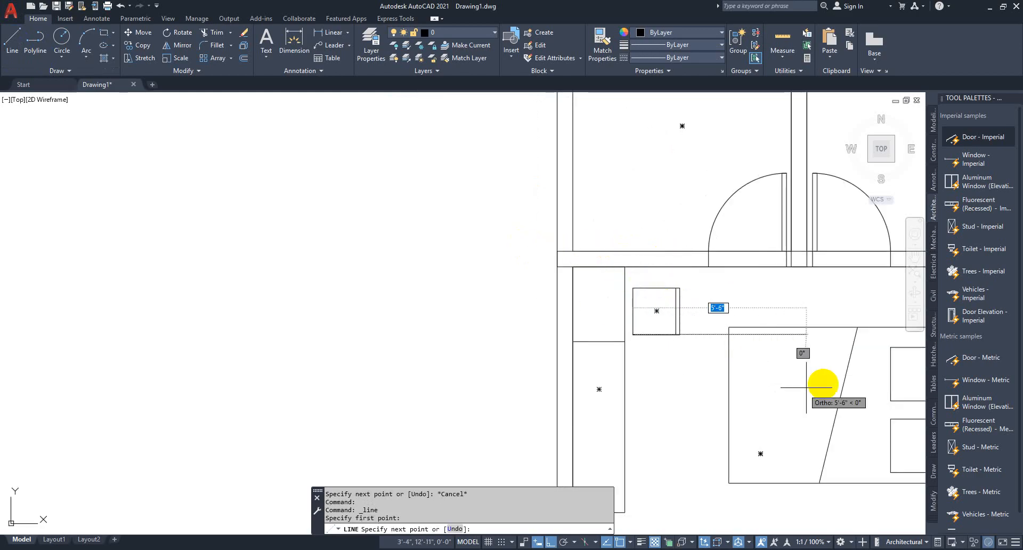
key("Escape")
middle_click_drag(494, 220, 409, 191)
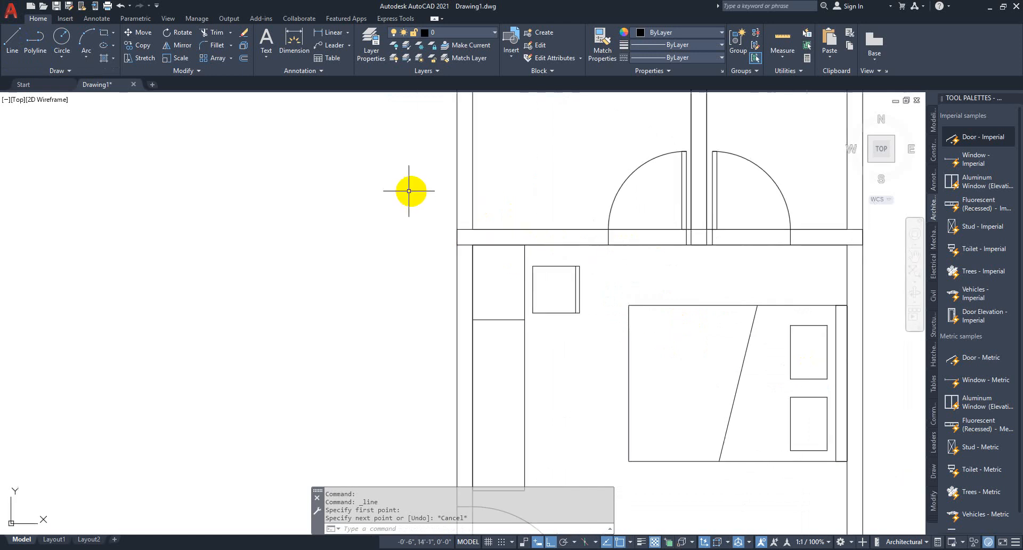
Step: Erase the vertical line inside the small square beside the wardrobe
scroll(632, 317, "up", 2)
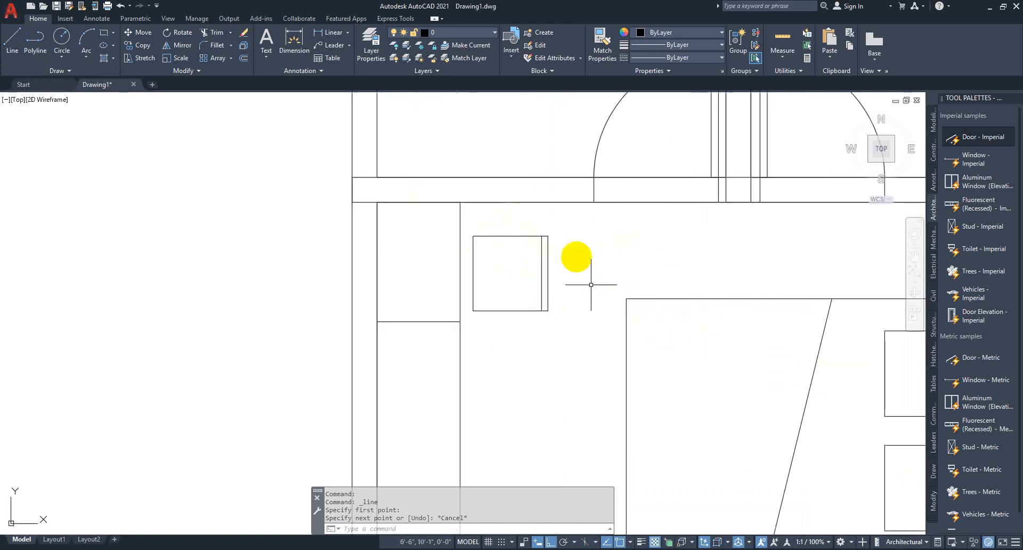
left_click(542, 266)
key("Delete")
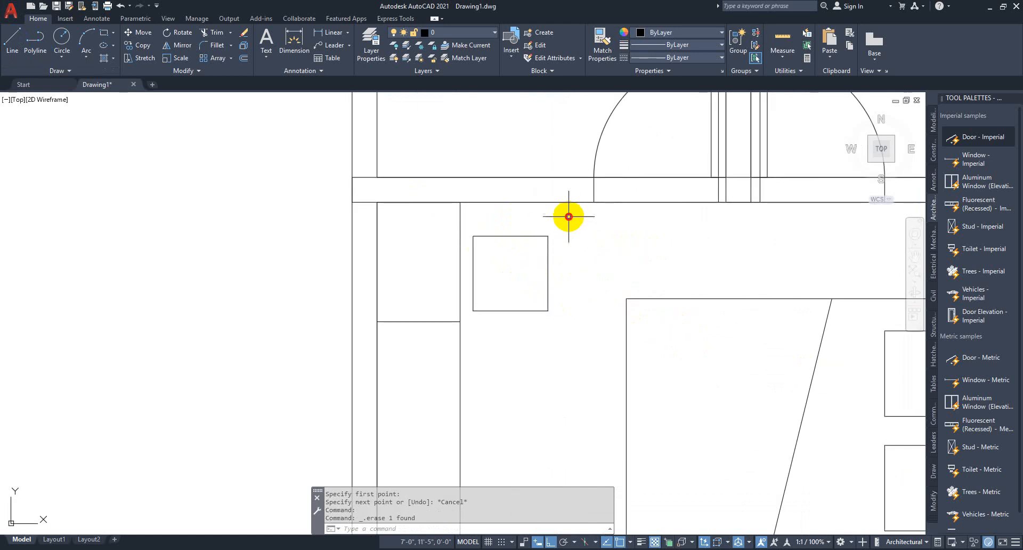
Step: Scale the square beside the wardrobe down slightly, using its lower-left corner as the base point
left_click_drag(567, 216, 471, 326)
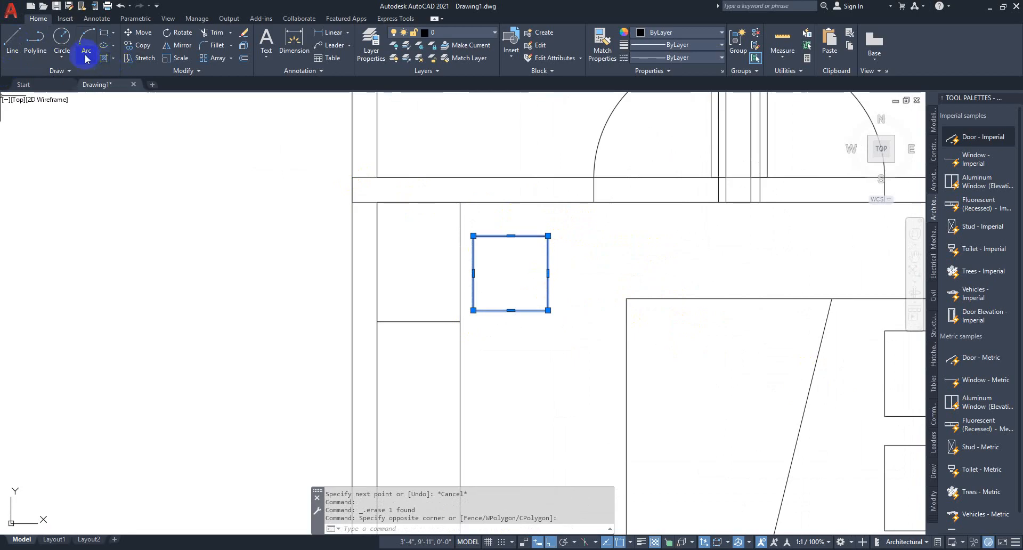
left_click(176, 58)
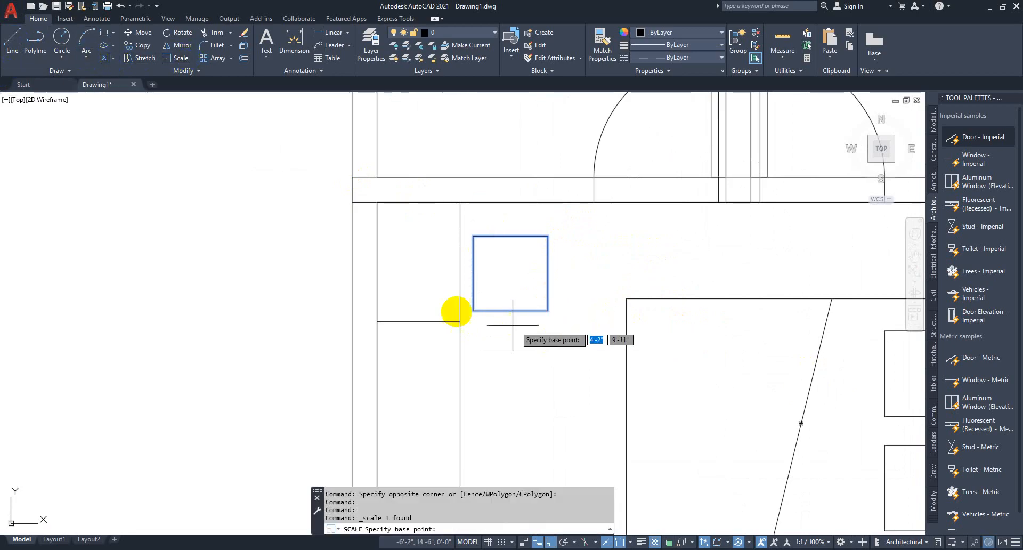
left_click(474, 310)
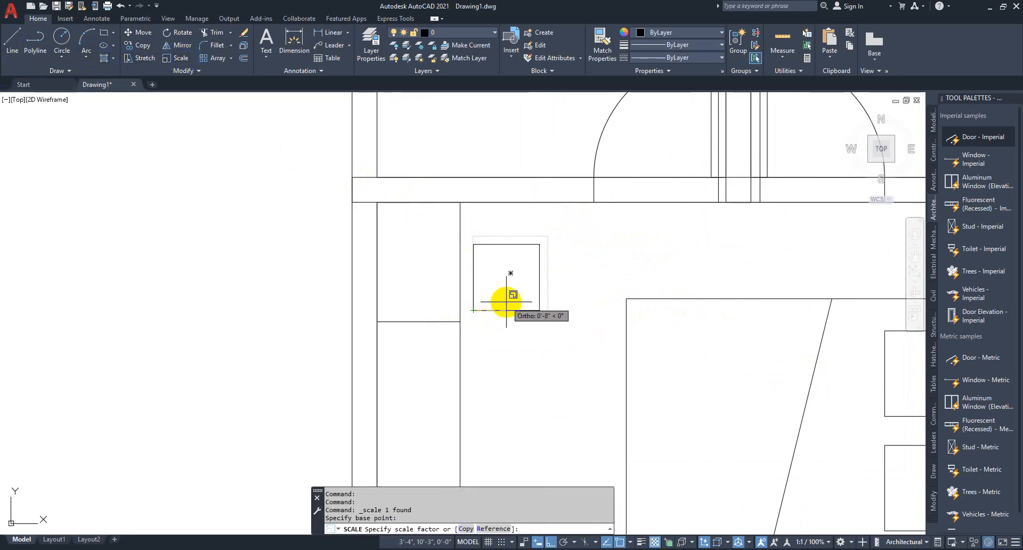
left_click(507, 302)
scroll(485, 336, "down", 3)
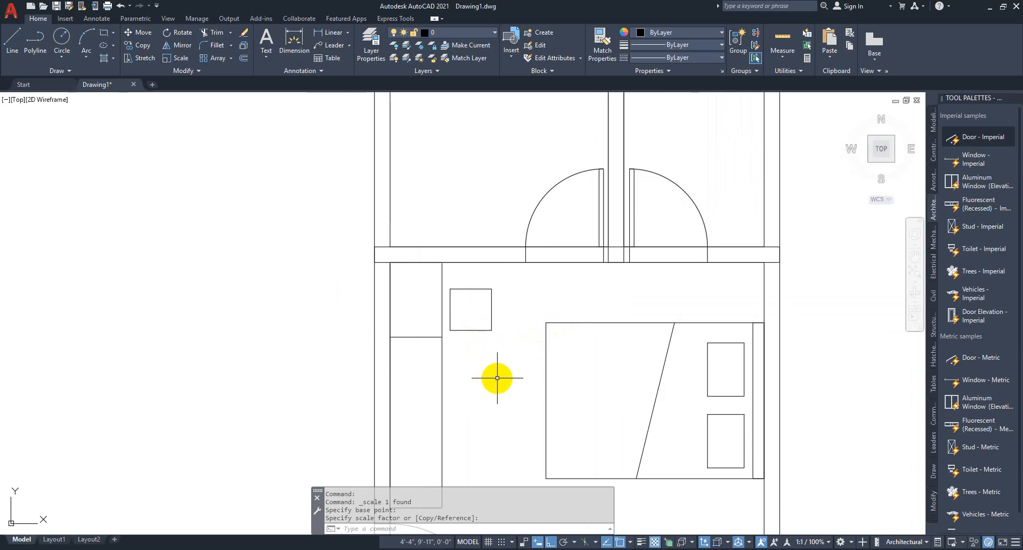
left_click_drag(479, 343, 466, 288)
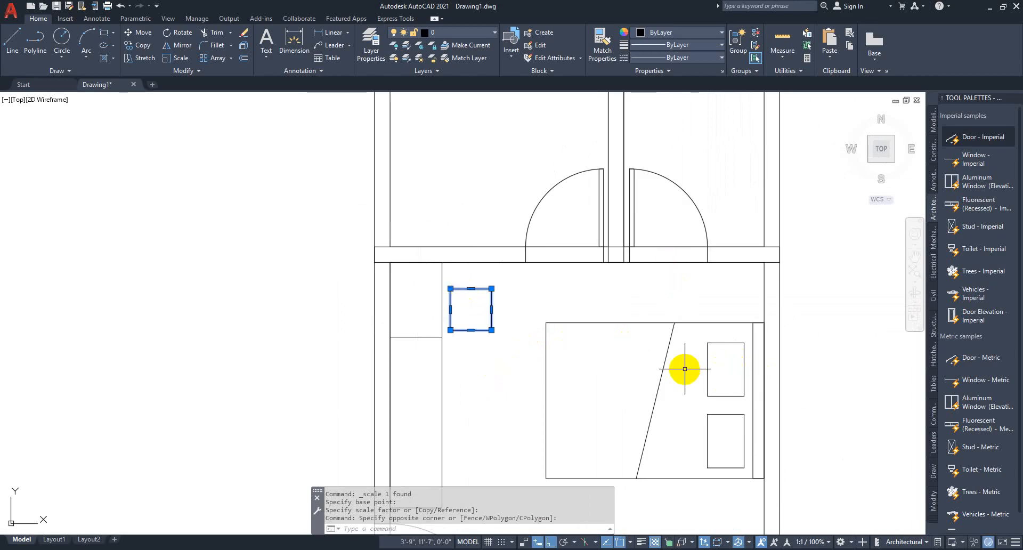
key("Escape")
Step: Draw a vertical centre line in the wardrobe's lower compartment, from the divider's midpoint down to the wardrobe's bottom edge
middle_click_drag(498, 358, 508, 304)
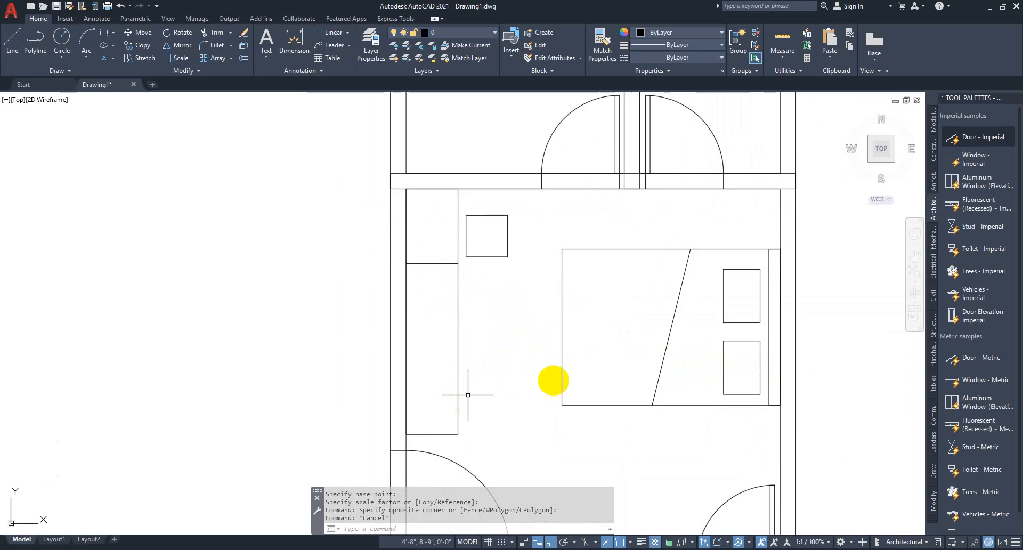
left_click(13, 41)
left_click(432, 433)
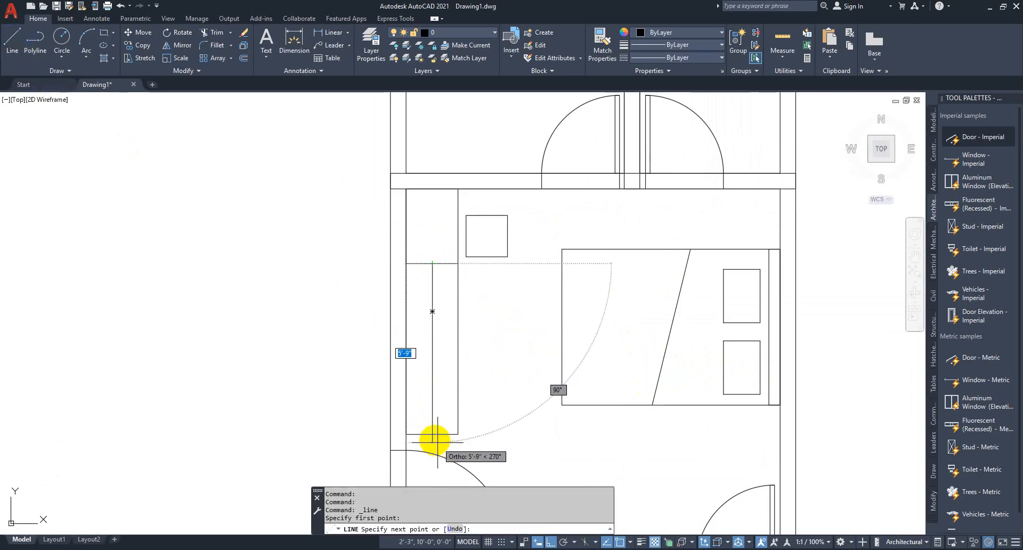
Step: Draw a short horizontal hanger line across the wardrobe's centre line, just below the divider and clear of both sides
left_click(13, 41)
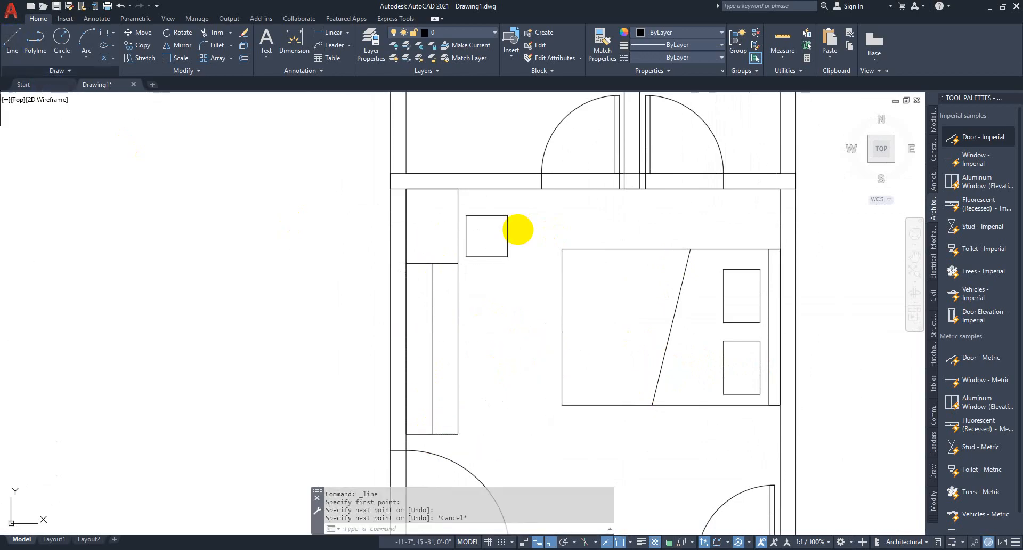
scroll(400, 279, "up", 5)
left_click(476, 285)
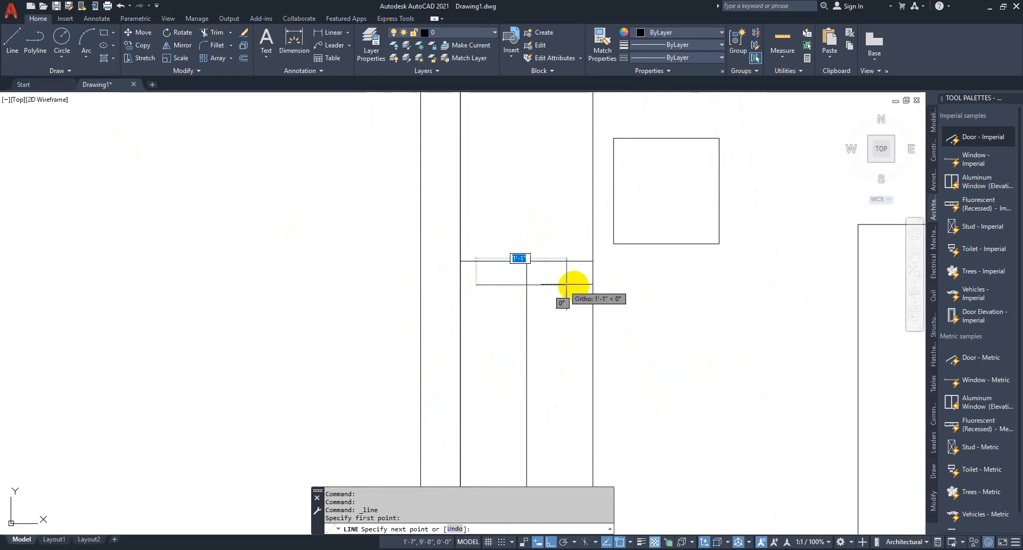
left_click(582, 285)
key("Escape")
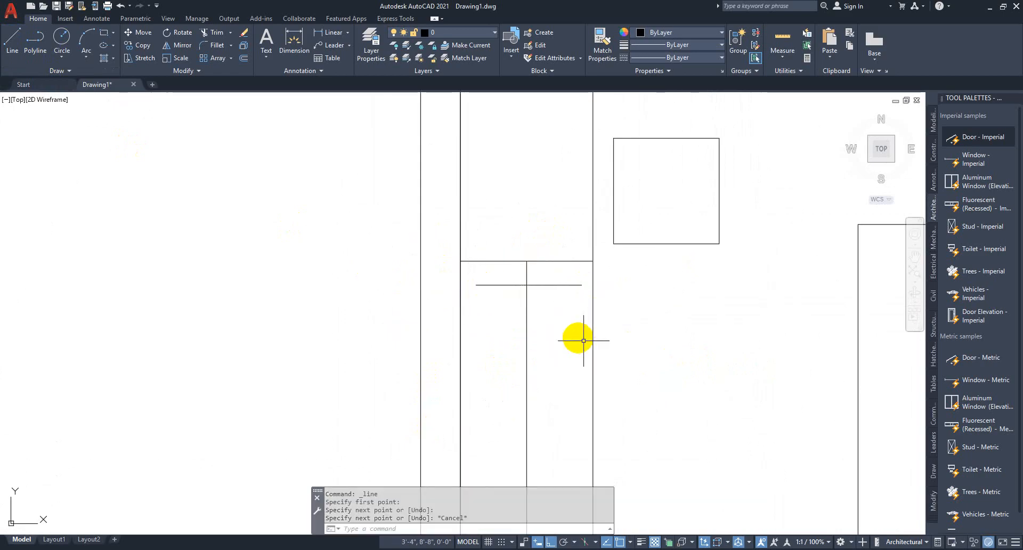
Step: Copy the hanger line three times straight down the centre line, closely spaced below the original
left_click(578, 337)
left_click(559, 260)
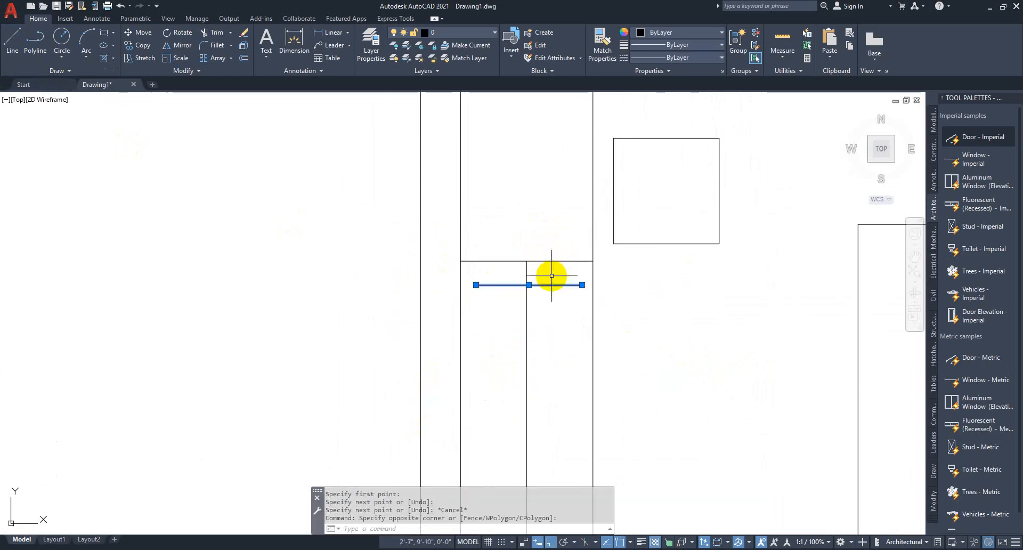
left_click(131, 46)
left_click(528, 286)
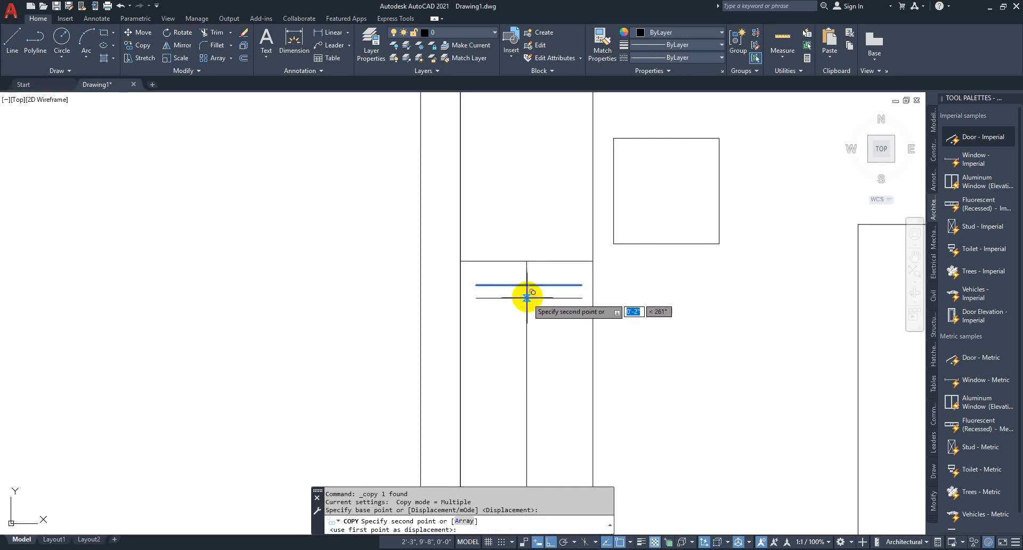
left_click(528, 298)
left_click(528, 308)
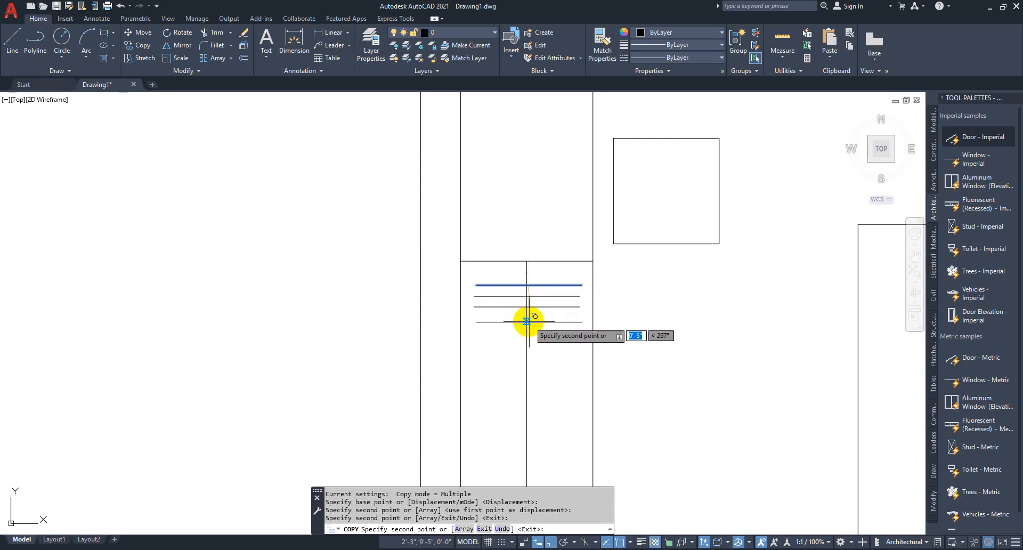
left_click(530, 322)
Step: Copy the horizontal hanger line six times near the wardrobe's bottom end and once just below the upper group, all along the centre line
scroll(560, 299, "down", 4)
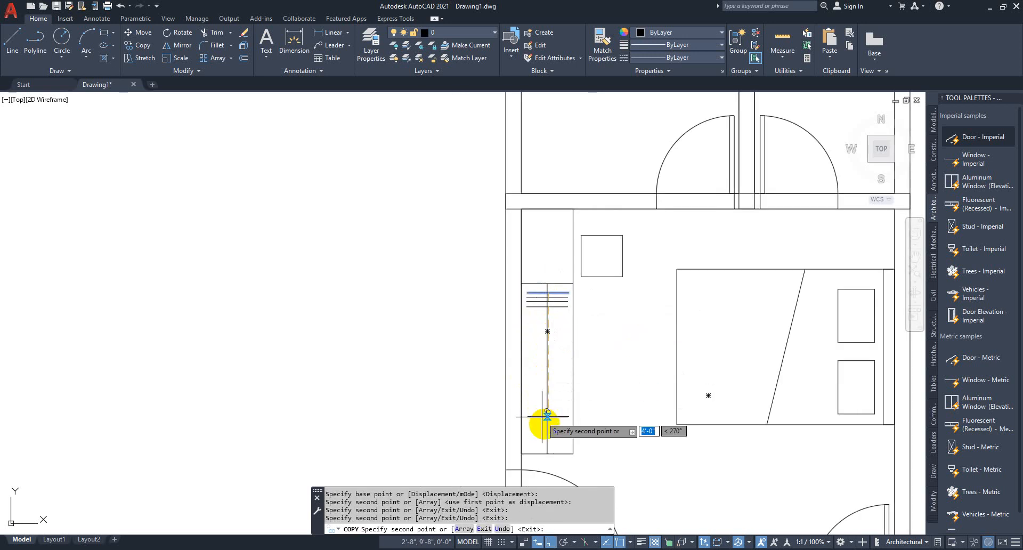
left_click(547, 446)
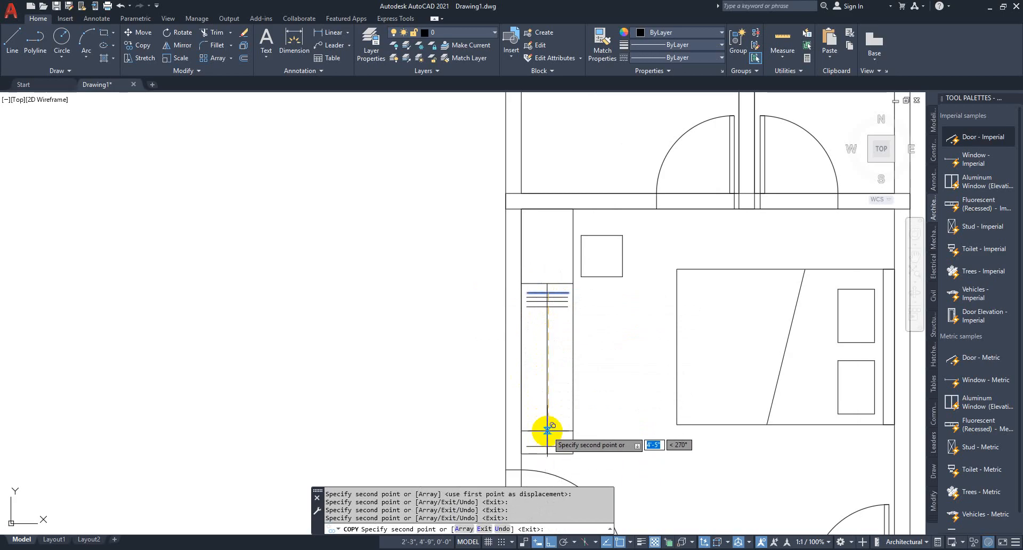
left_click(547, 438)
left_click(547, 429)
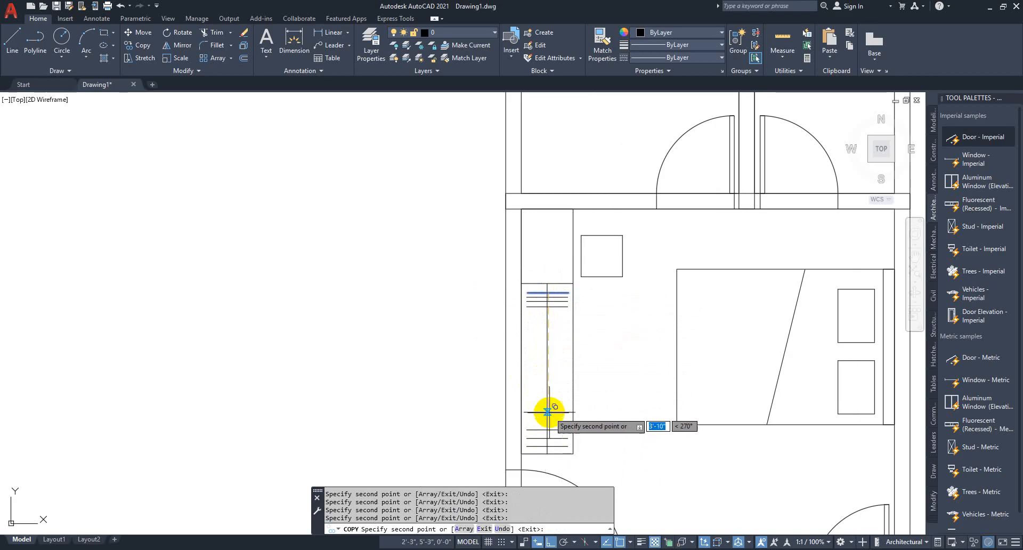
left_click(548, 419)
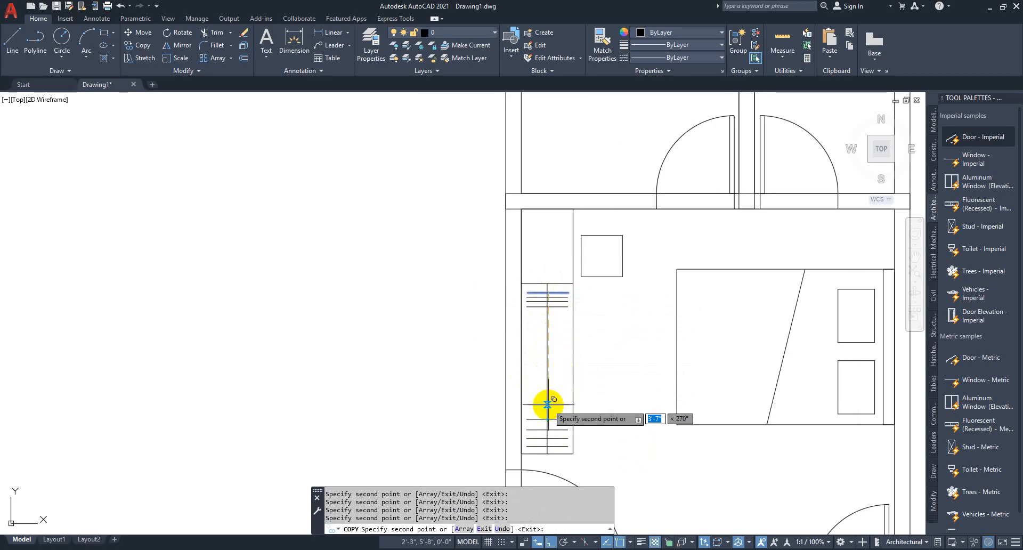
left_click(548, 411)
left_click(548, 398)
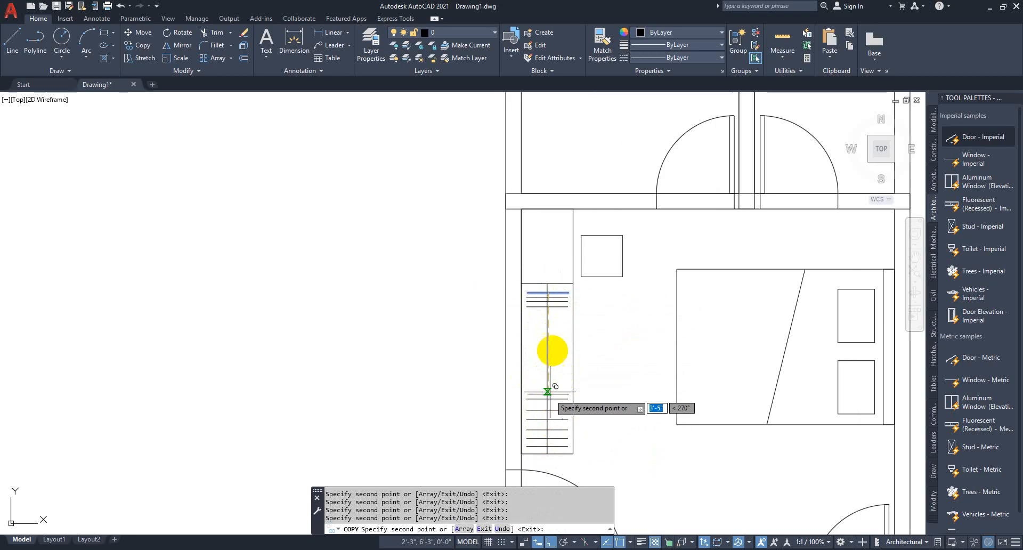
left_click(548, 312)
key("Escape")
Step: With Ortho off, draw a slanted hanger line about 1'-3" long at about 19°, across the centre line below the upper horizontal lines
left_click(117, 98)
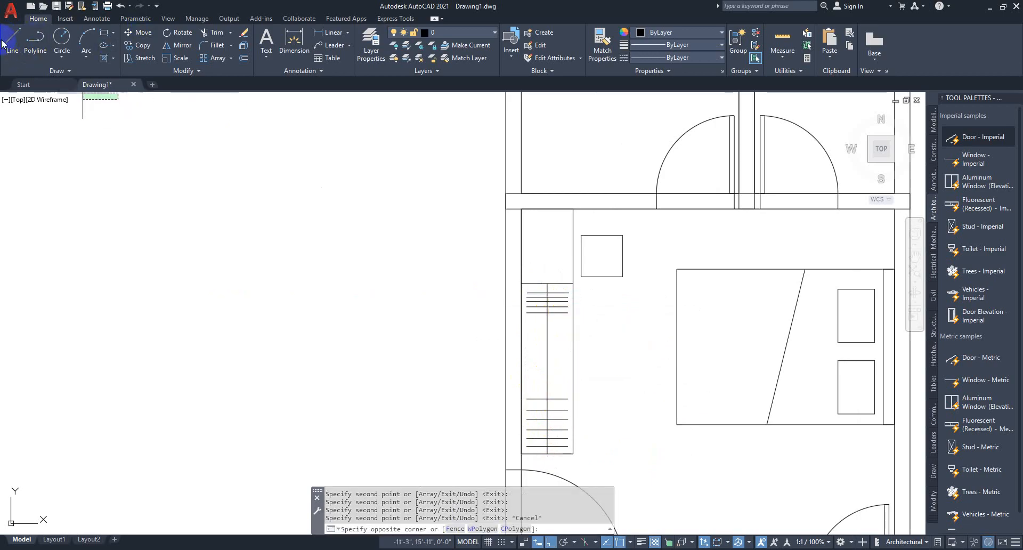
left_click(11, 41)
left_click(11, 42)
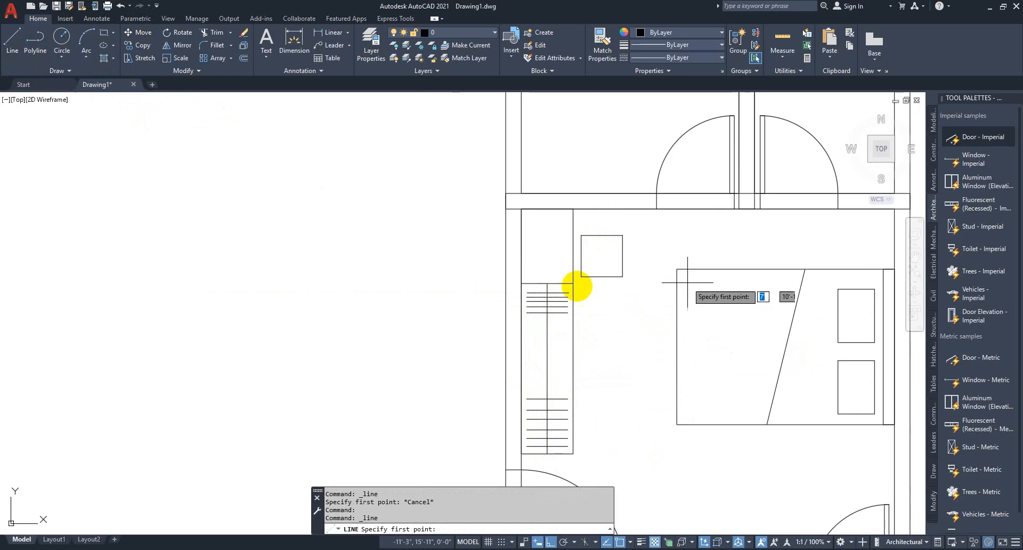
scroll(578, 286, "up", 2)
left_click(510, 366)
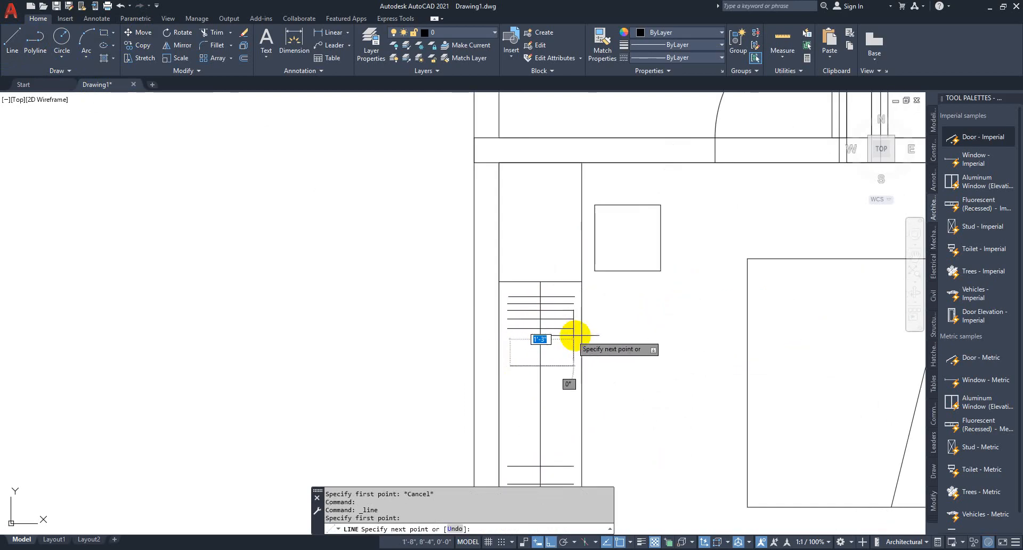
scroll(572, 341, "up", 3)
key("F8")
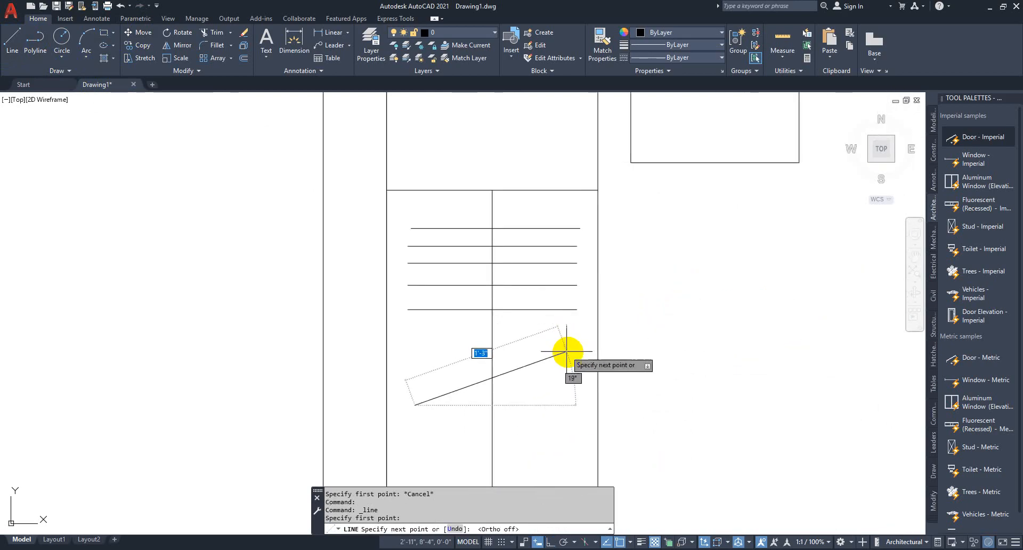
left_click(578, 348)
key("Escape")
Step: Copy the slanted hanger line repeatedly down the centre line at uneven spacing, filling the gap between the upper and lower horizontal groups
left_click(552, 383)
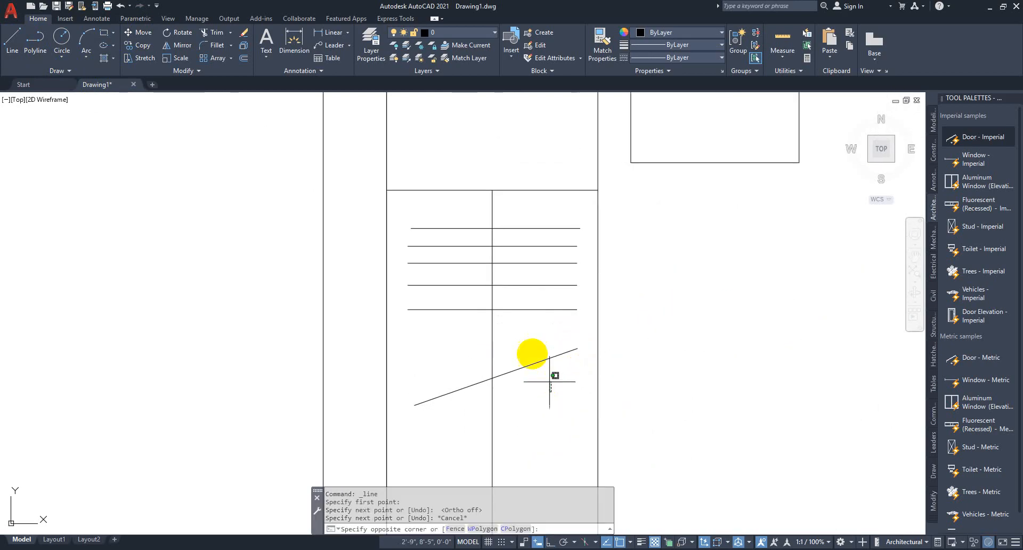
left_click(531, 358)
left_click(143, 46)
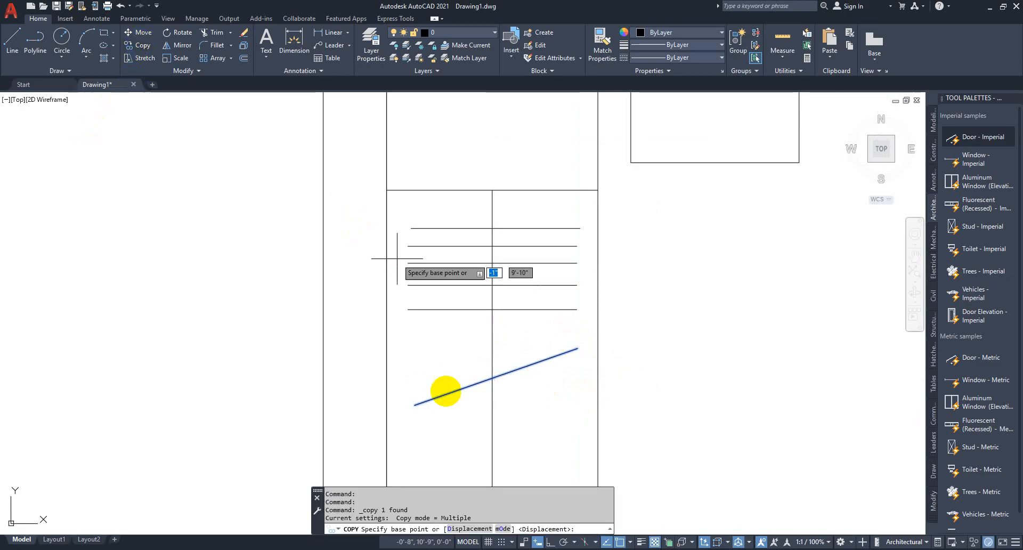
left_click(491, 377)
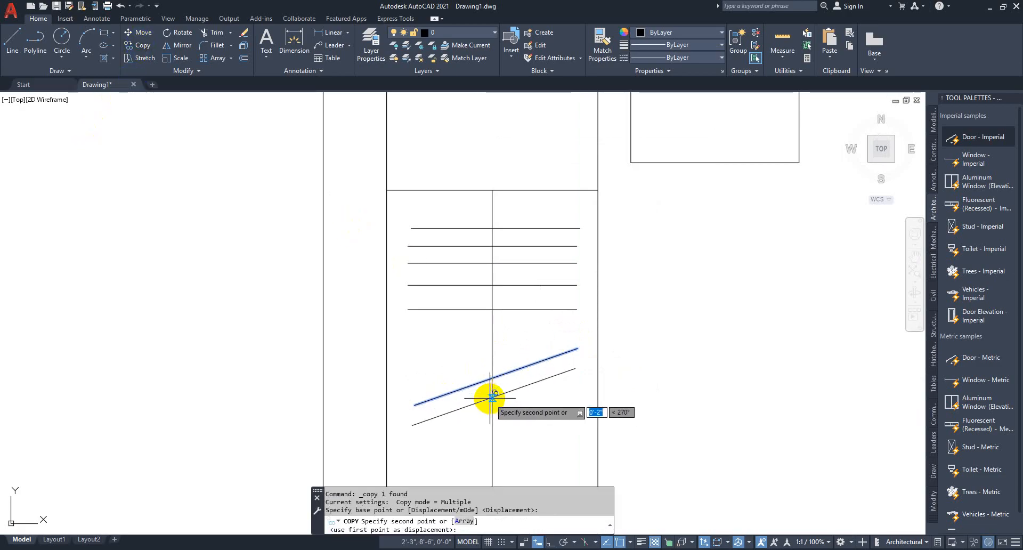
left_click(491, 398)
left_click(493, 418)
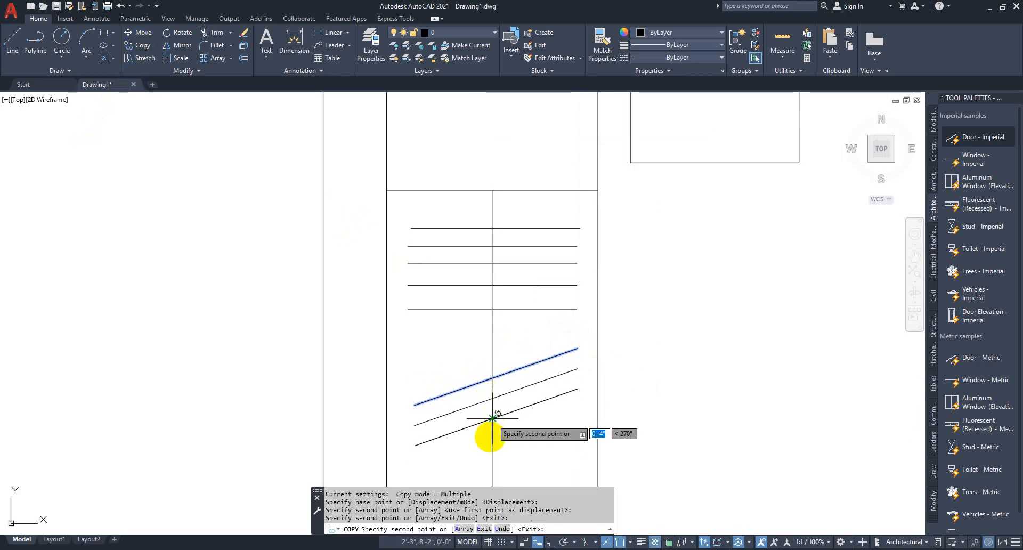
left_click(493, 439)
middle_click_drag(497, 441, 533, 232)
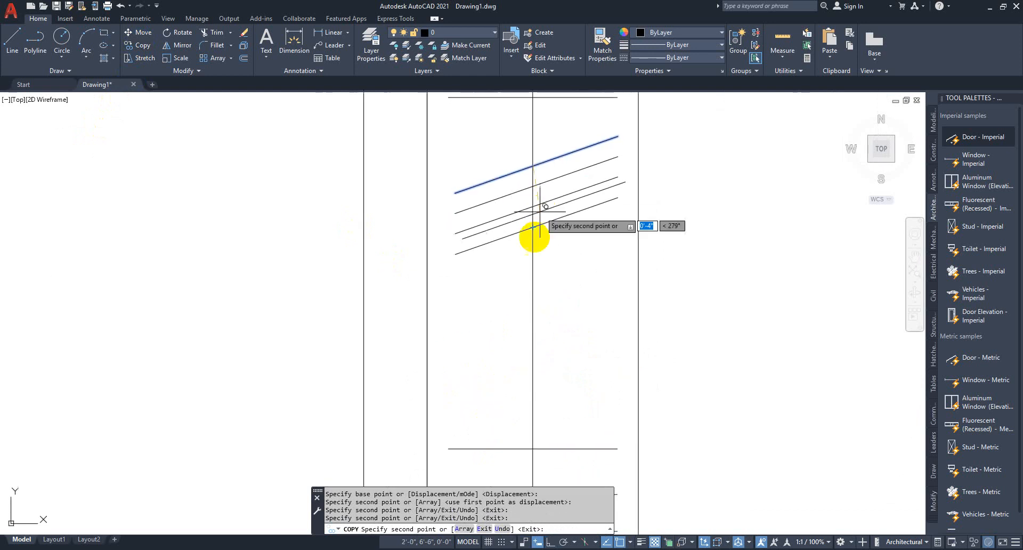
left_click(532, 245)
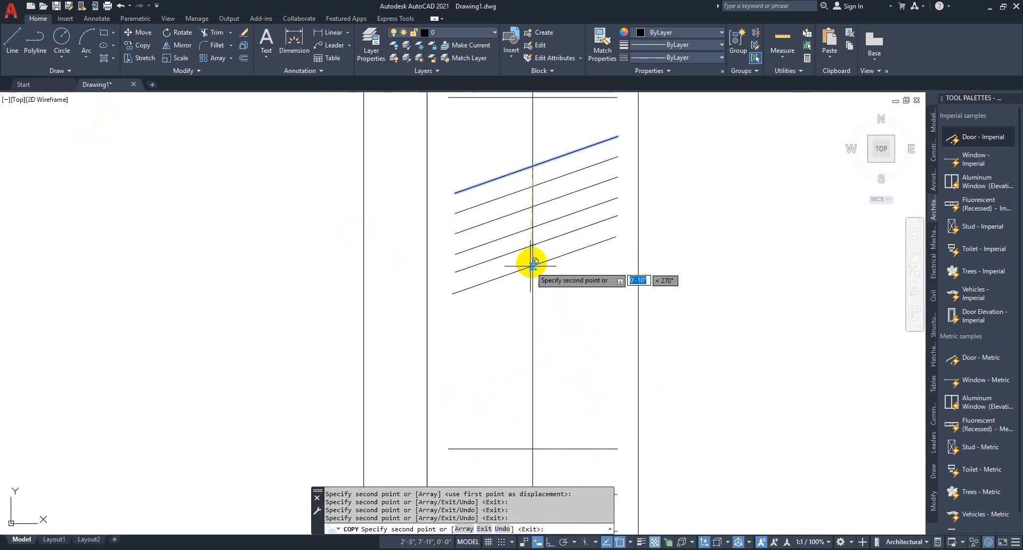
left_click(532, 265)
left_click(531, 285)
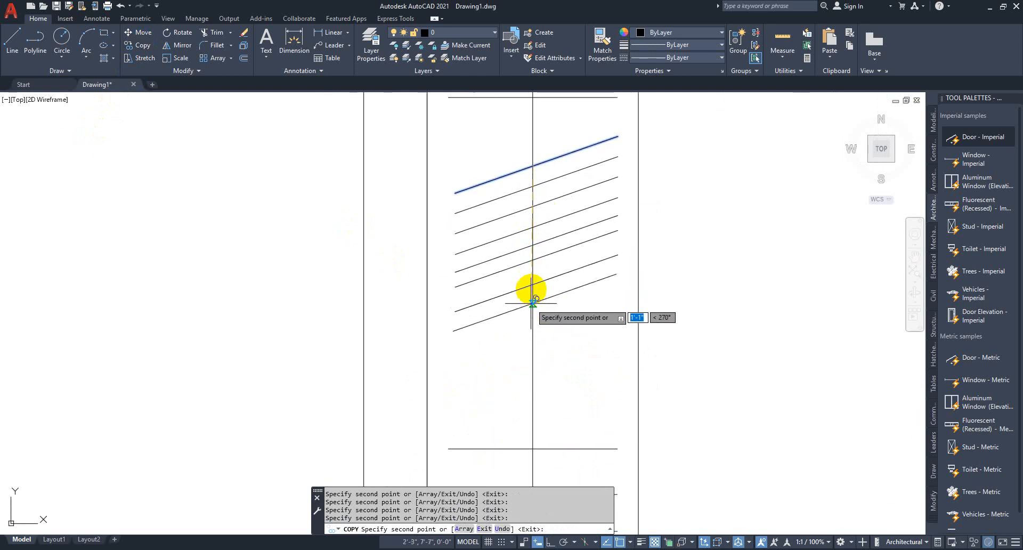
left_click(534, 274)
left_click(534, 305)
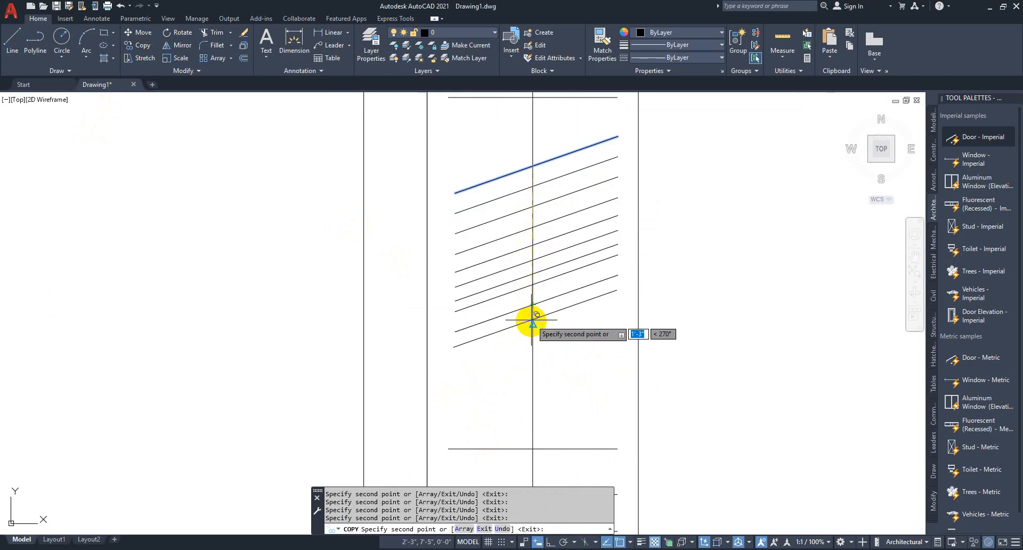
left_click(533, 326)
left_click(533, 346)
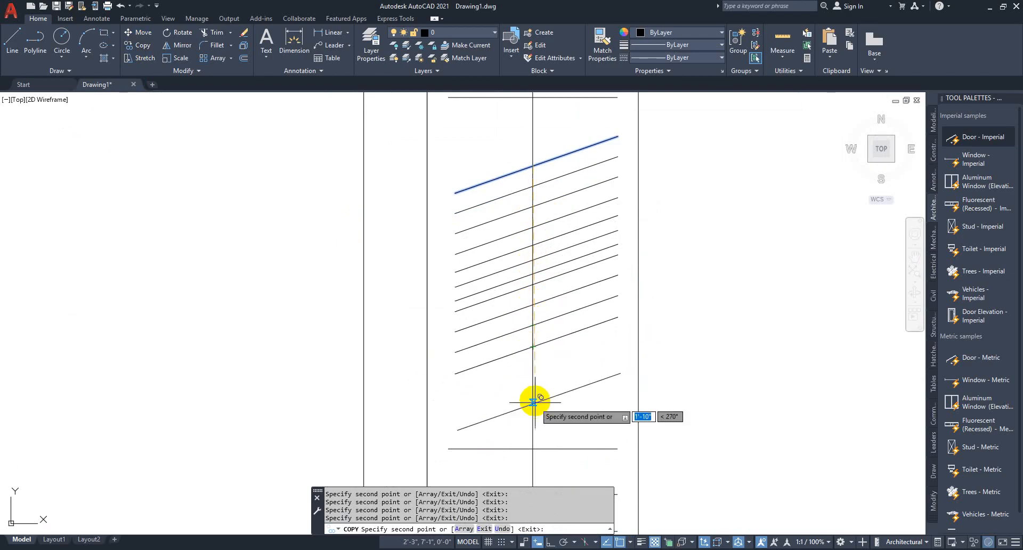
left_click(533, 369)
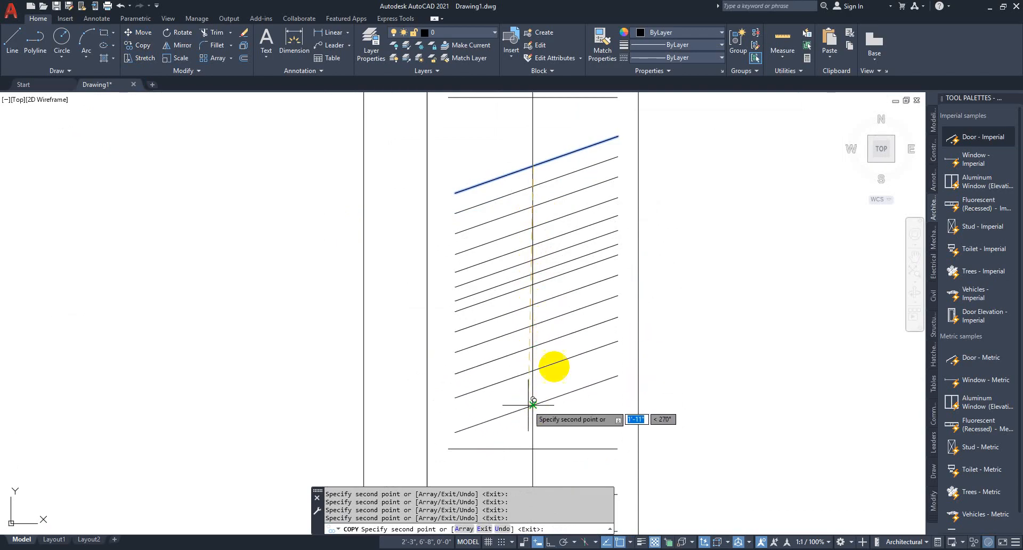
scroll(602, 288, "down", 4)
key("Escape")
Step: Draw a thin rectangle about 3'-9" by 4" against the middle room's lower wall, between the two lower doors
scroll(523, 288, "down", 4)
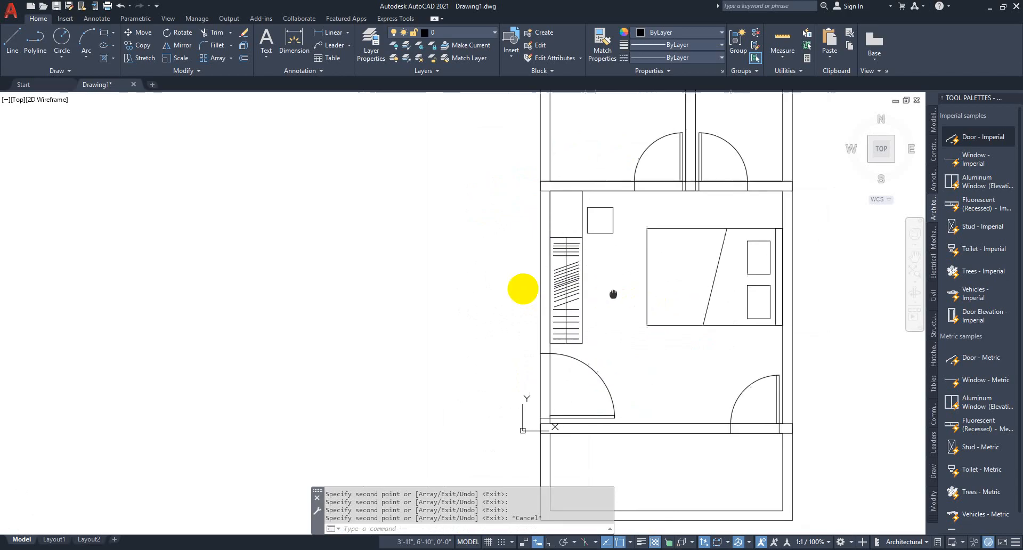
scroll(460, 182, "up", 4)
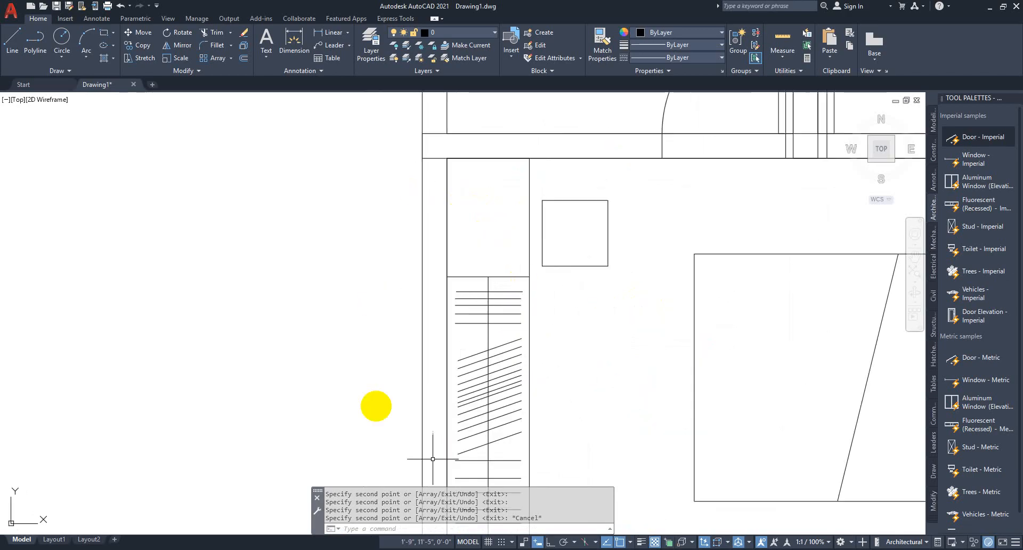
scroll(458, 346, "down", 4)
middle_click_drag(492, 238, 394, 189)
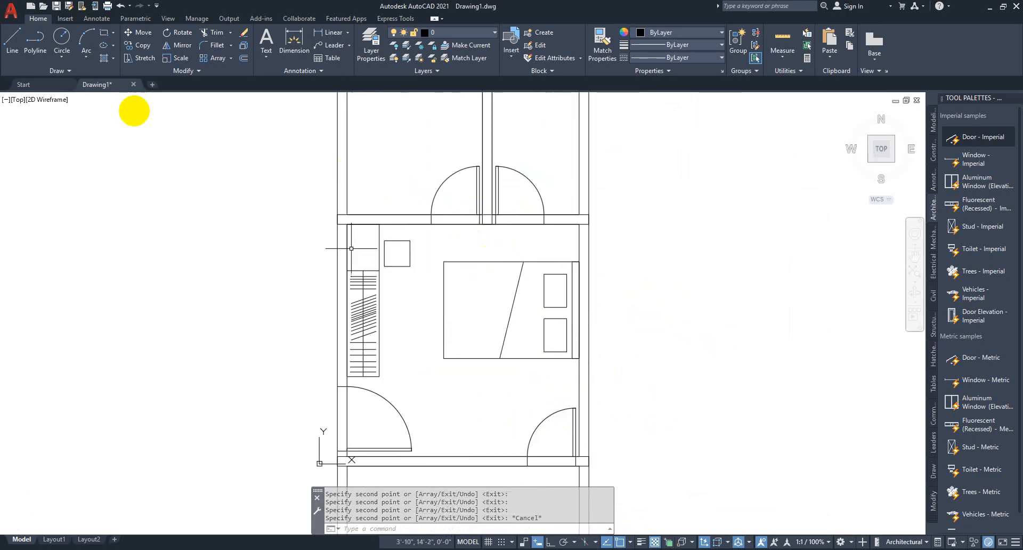
left_click(105, 35)
scroll(505, 467, "up", 4)
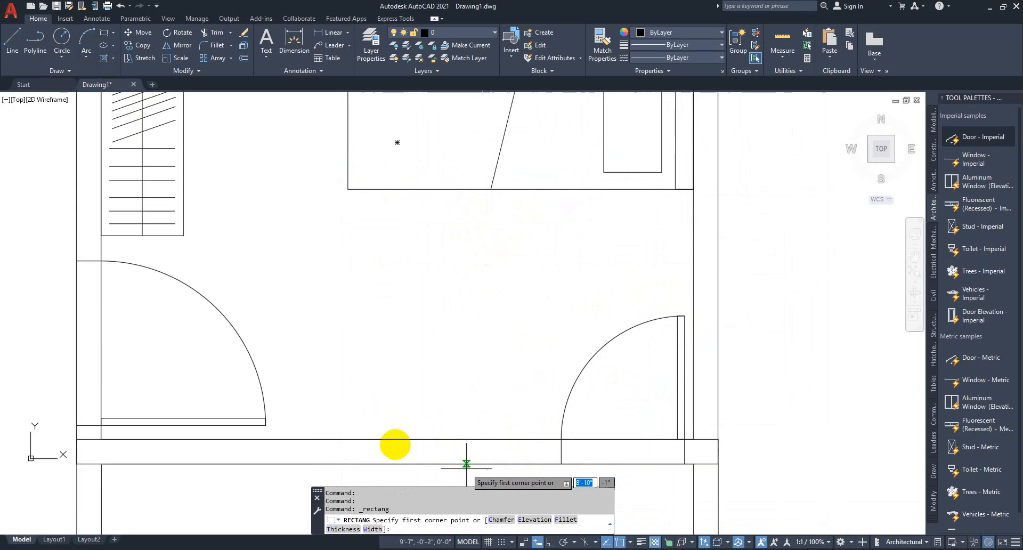
left_click(333, 421)
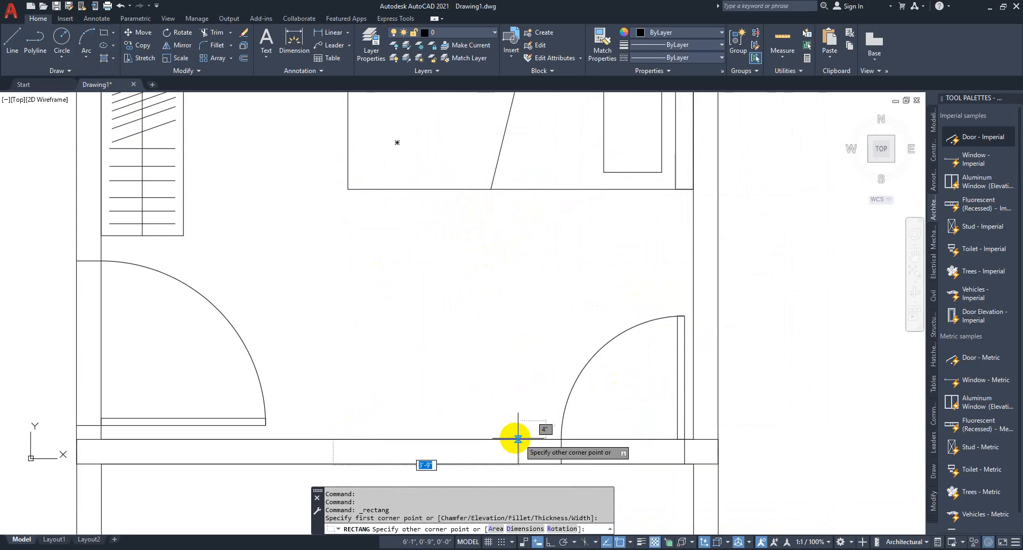
left_click(515, 438)
Step: Stretch the upper edge of the thin rectangle slightly toward the lower wall to make it shallower
left_click(507, 409)
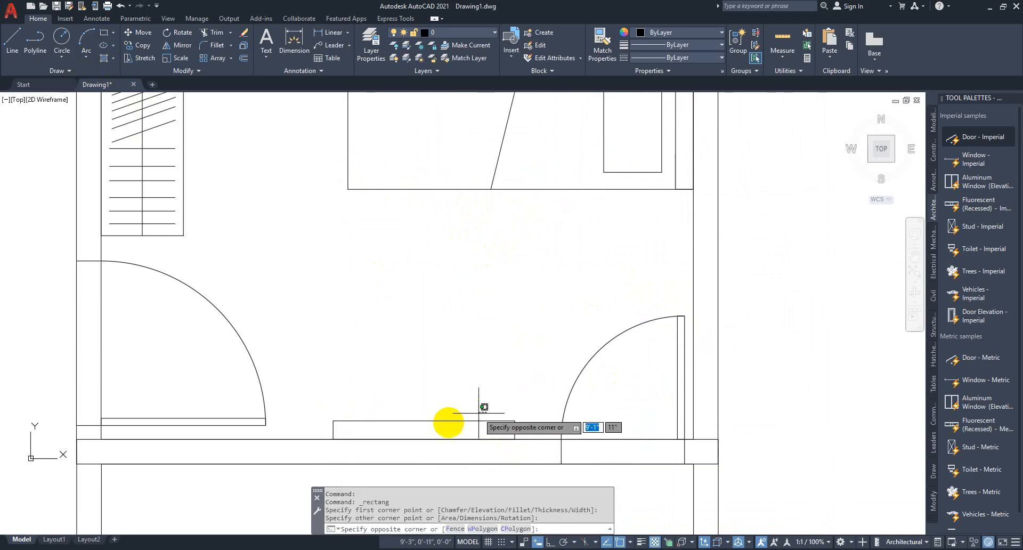
left_click(482, 425)
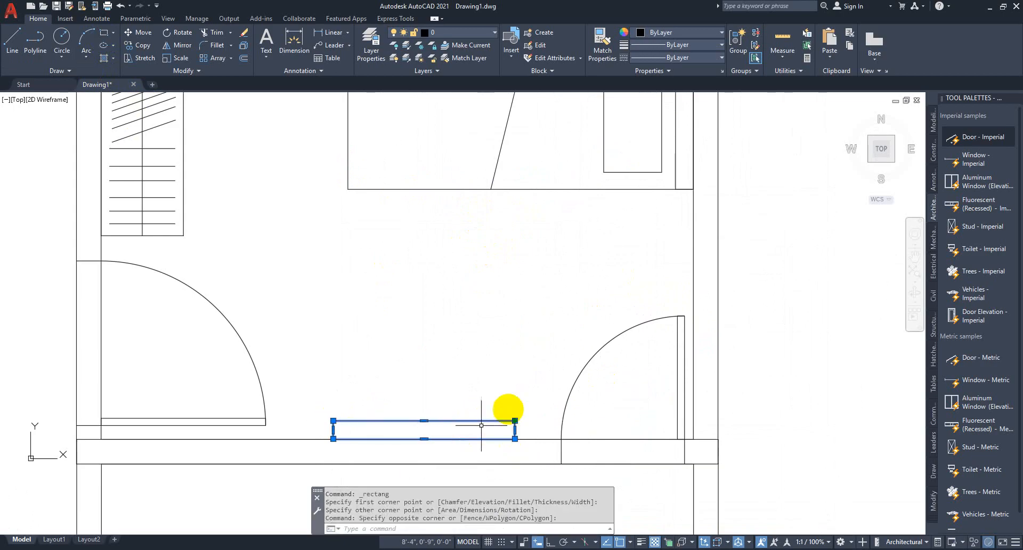
left_click(424, 421)
scroll(431, 419, "down", 6)
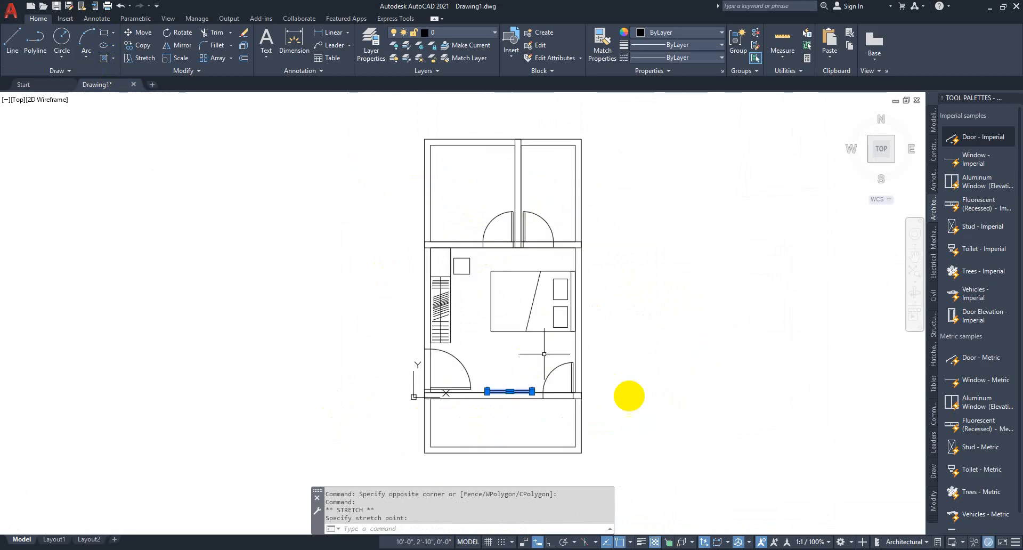
scroll(605, 357, "up", 4)
key("Escape")
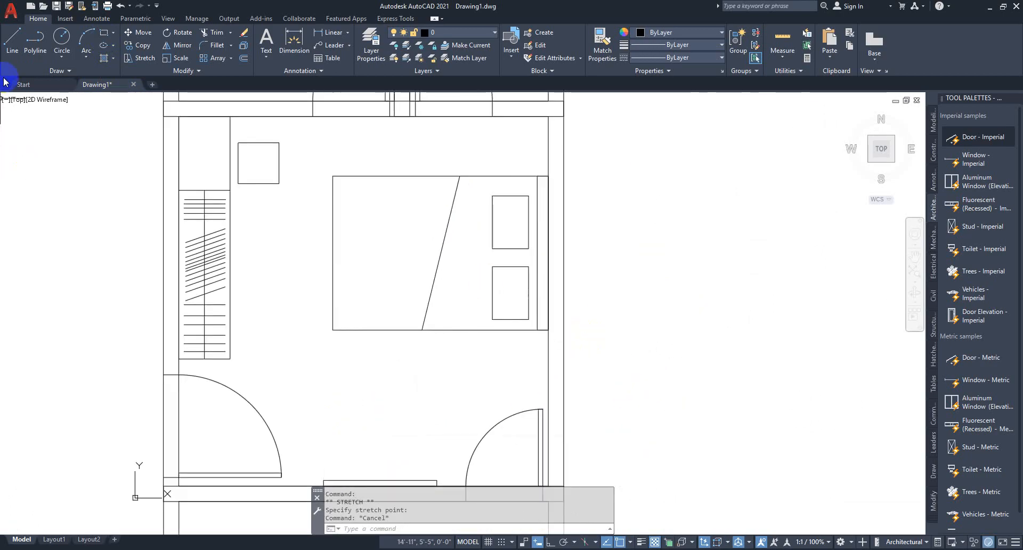
left_click(103, 34)
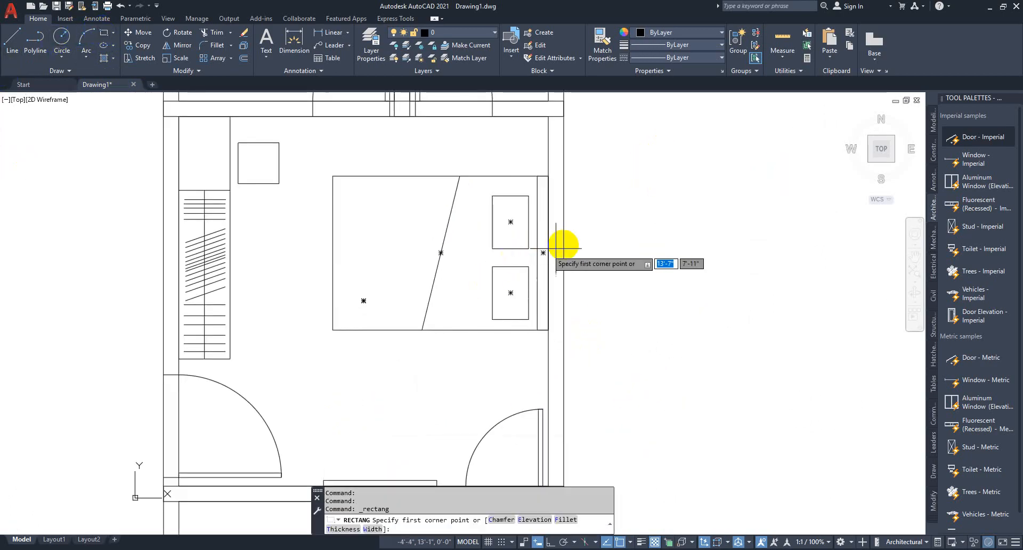
scroll(402, 288, "down", 6)
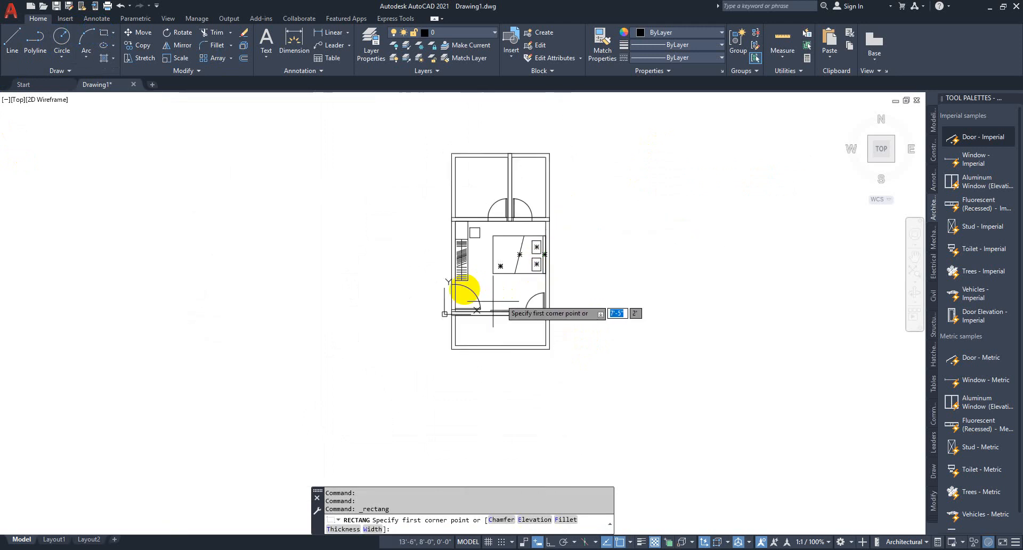
scroll(395, 247, "up", 6)
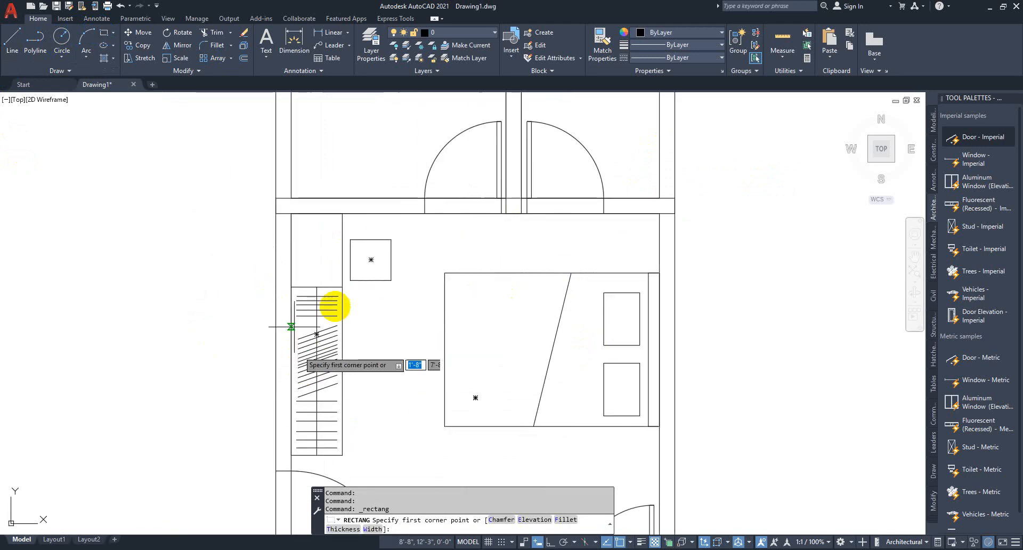
scroll(335, 305, "down", 6)
scroll(548, 233, "up", 6)
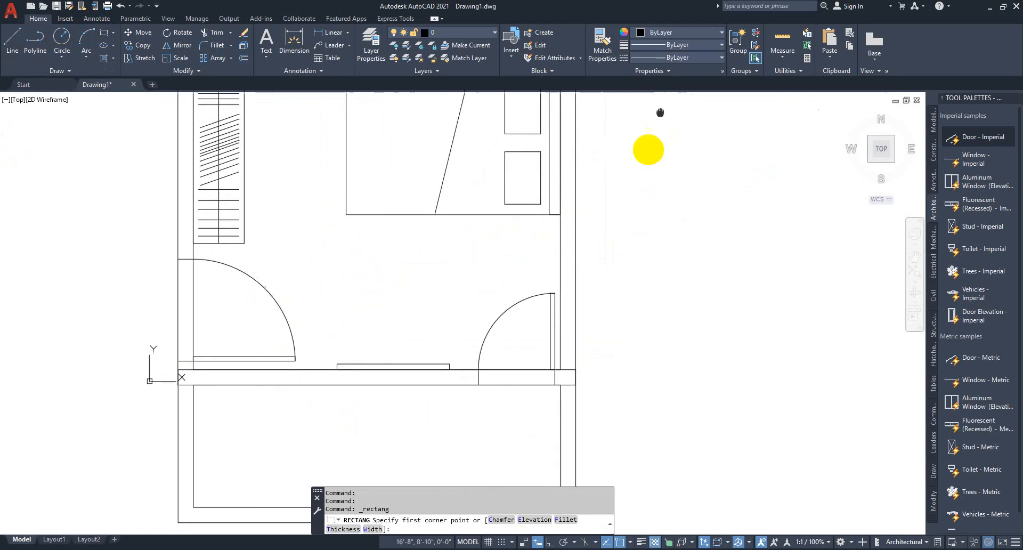
scroll(363, 155, "down", 4)
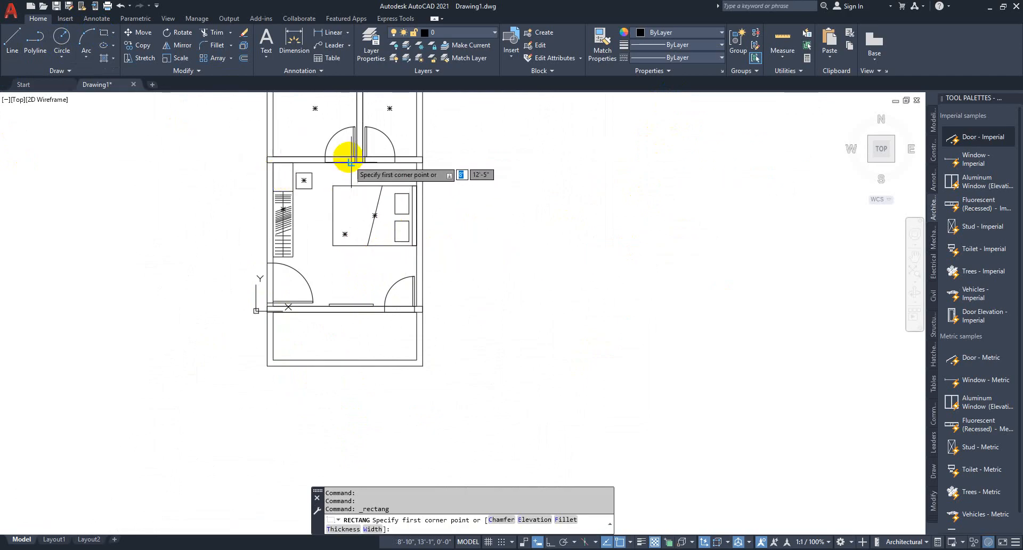
key("Escape")
scroll(306, 164, "up", 3)
middle_click_drag(354, 262, 311, 122)
scroll(427, 264, "down", 3)
scroll(362, 190, "up", 5)
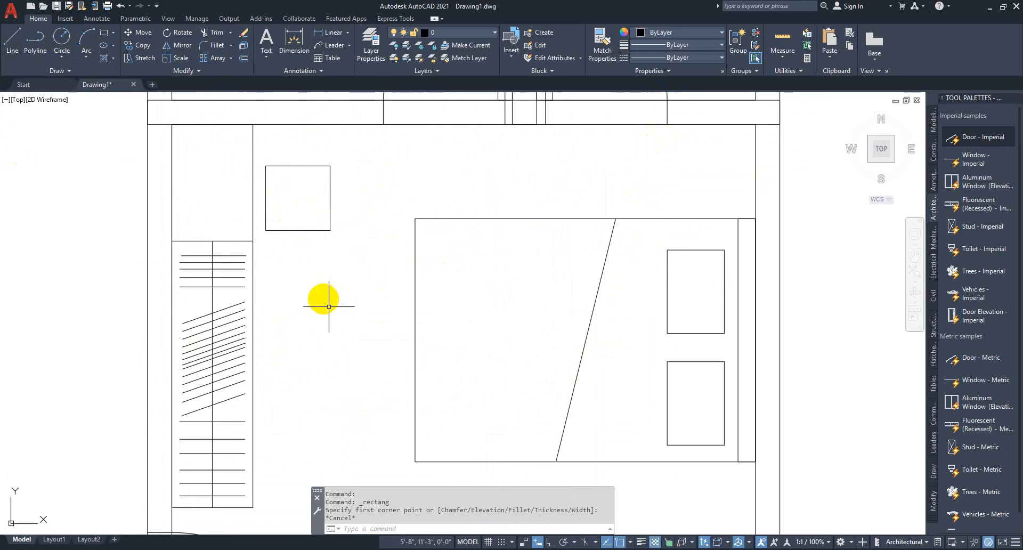
scroll(330, 277, "down", 3)
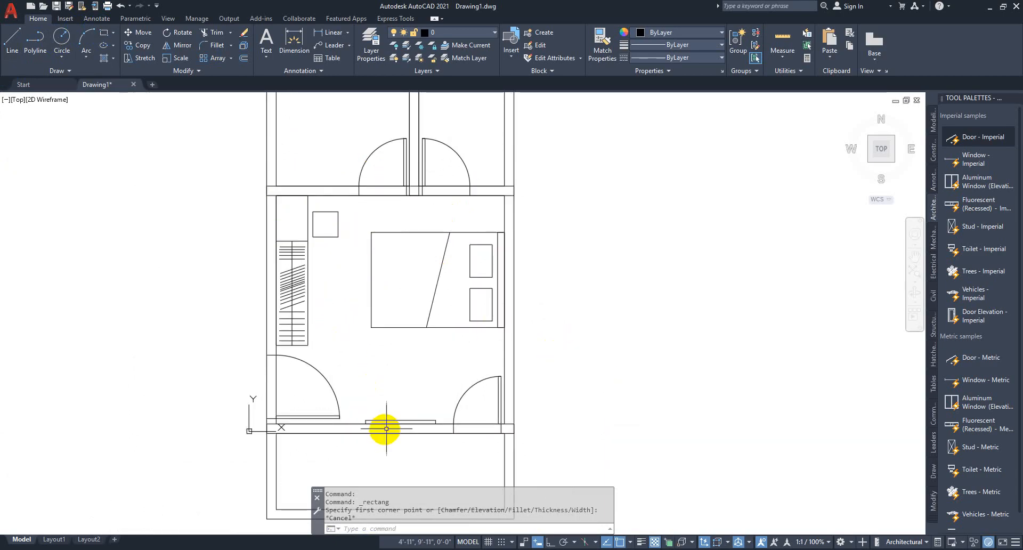
left_click(7, 48)
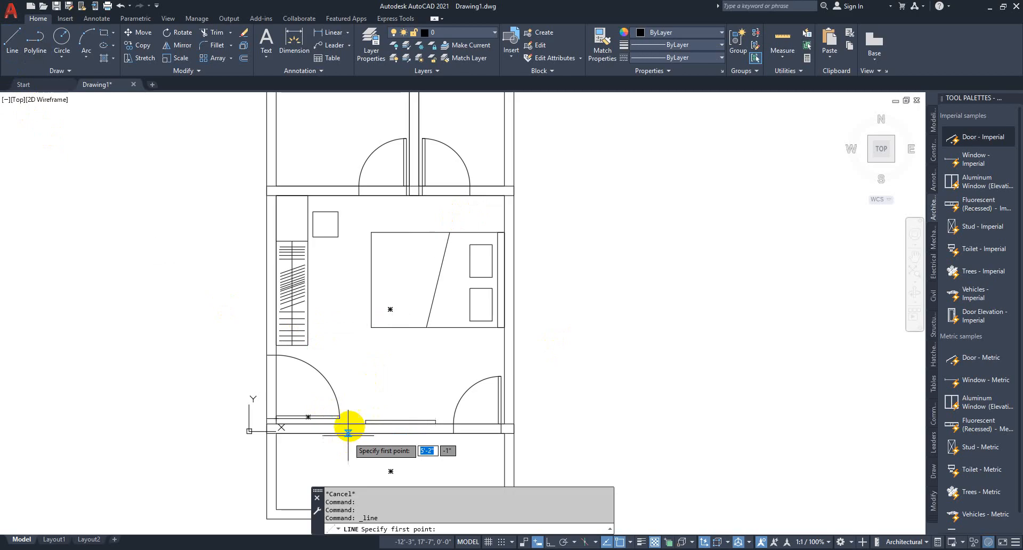
left_click(342, 424)
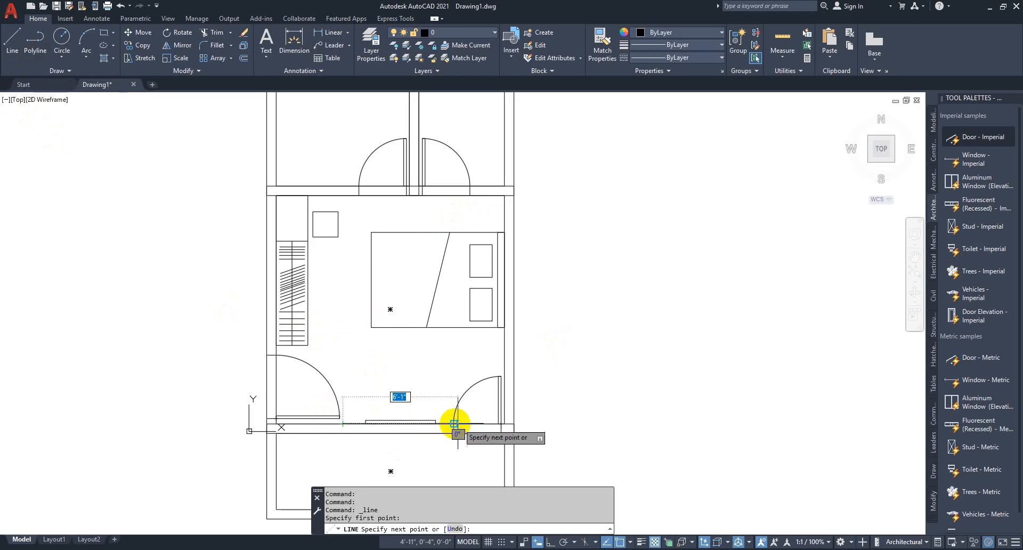
left_click(14, 52)
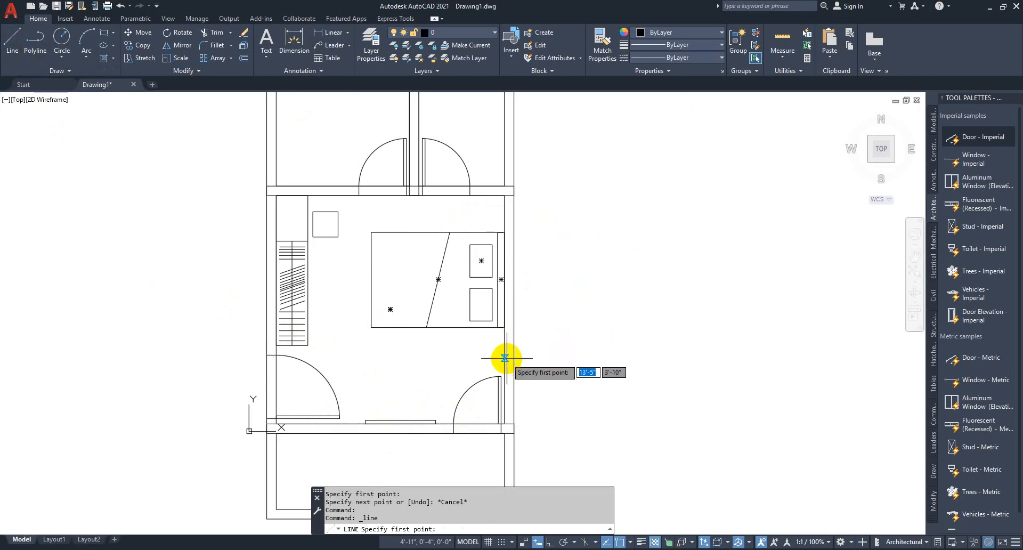
Step: Draw a rectangle about 6" by 4'-7" across the thickness of the middle room's wall behind the bed as a window opening
left_click(102, 38)
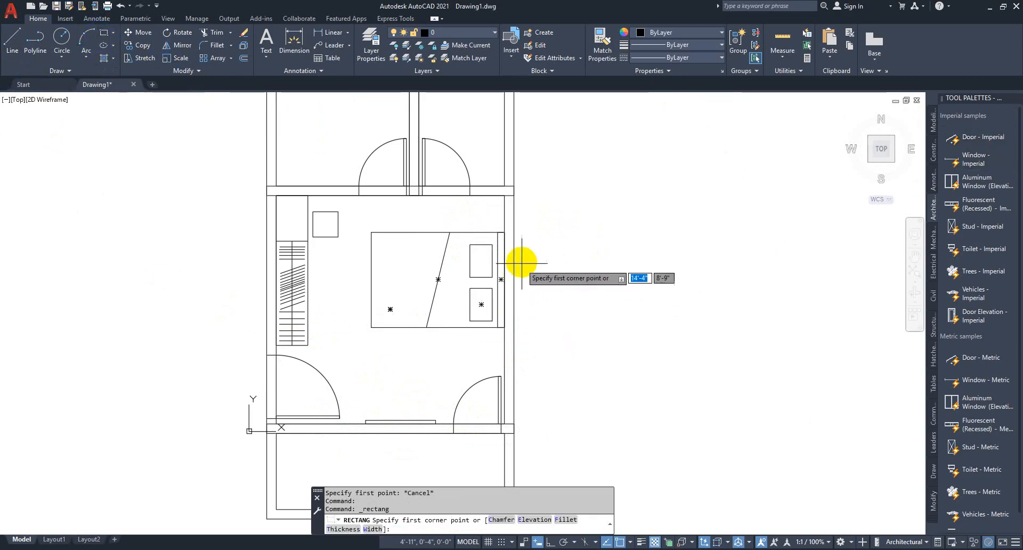
left_click(504, 263)
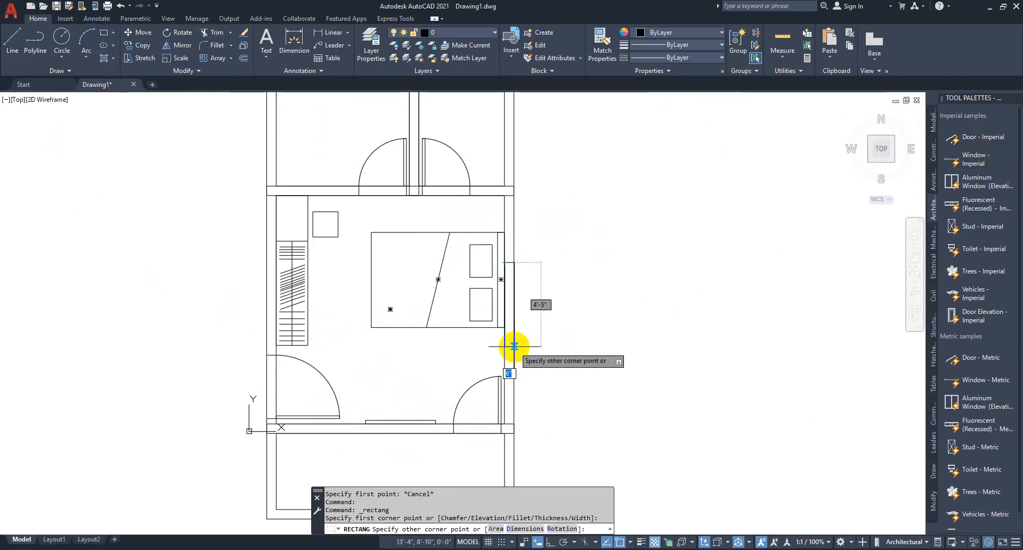
left_click(514, 349)
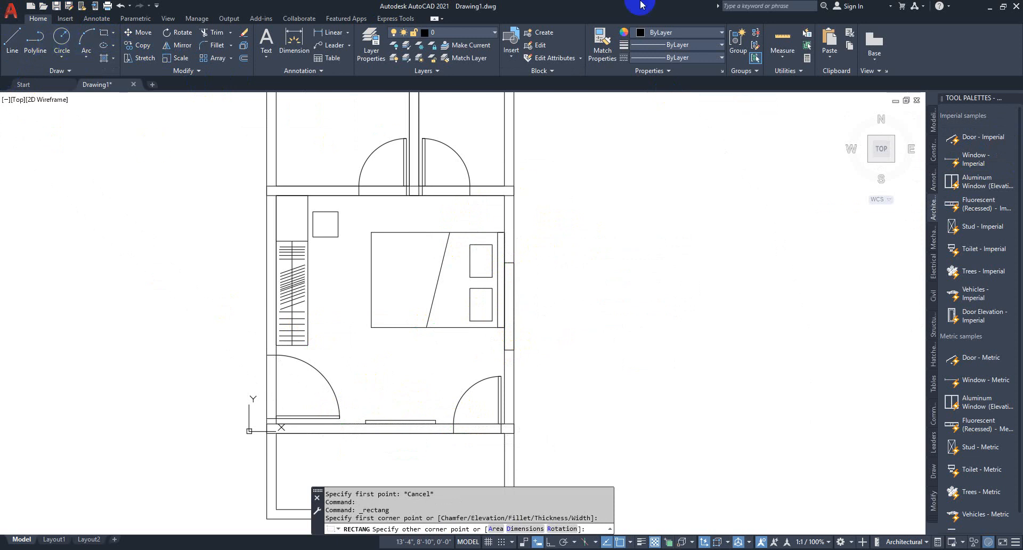
Step: Divide the window rectangle with a vertical centre line along its full length and a short horizontal line across its mid-height
key("l")
key("Return")
scroll(576, 286, "up", 2)
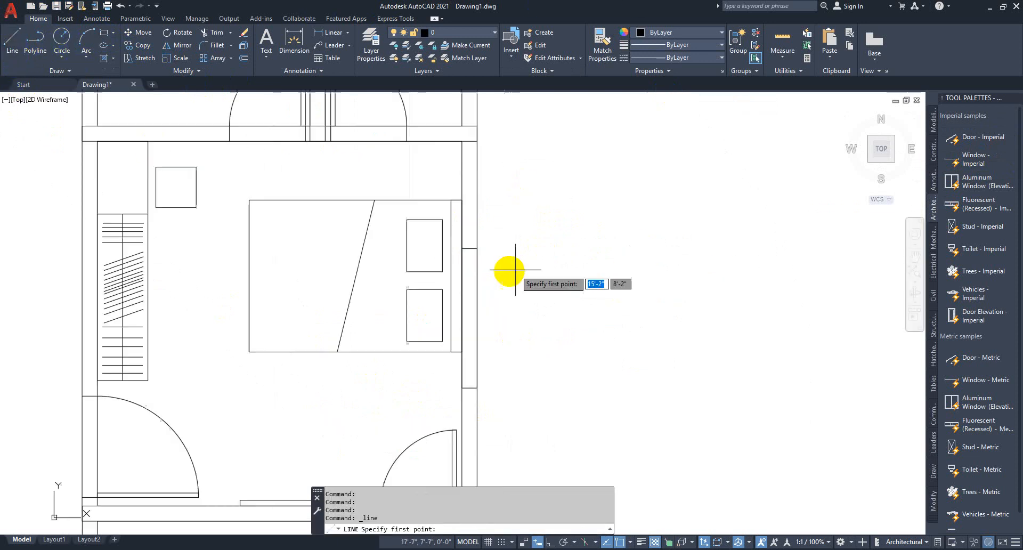
left_click(469, 247)
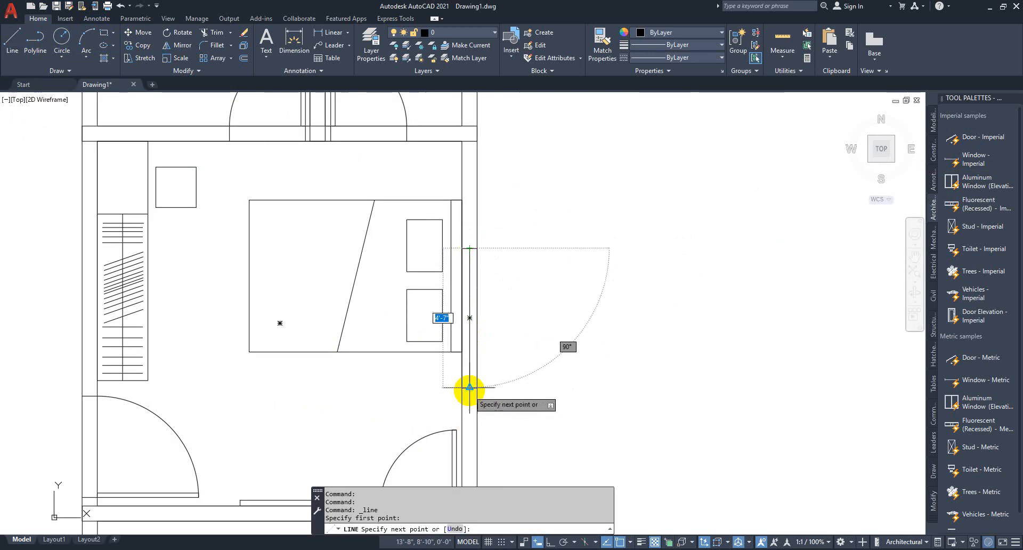
left_click(408, 390)
left_click(11, 45)
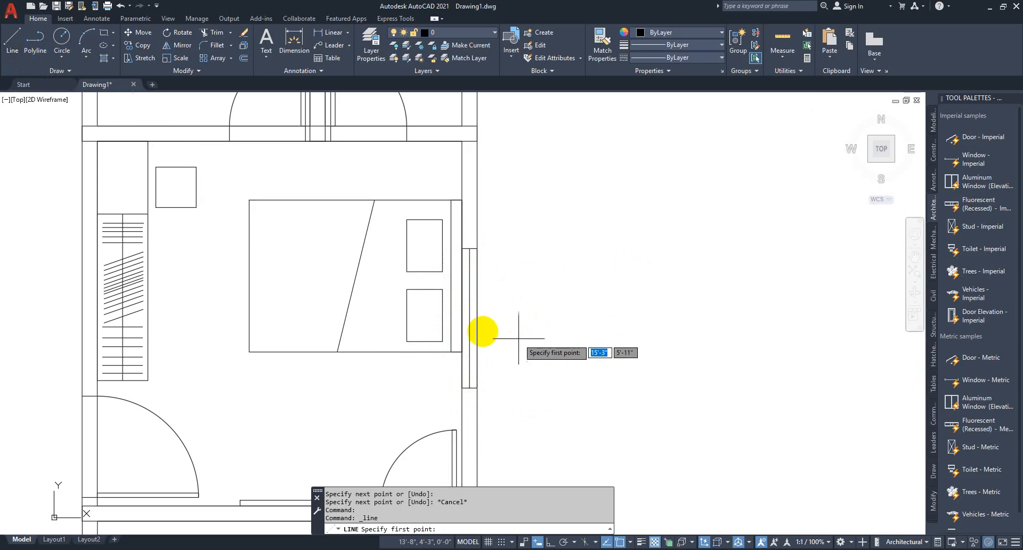
left_click(473, 317)
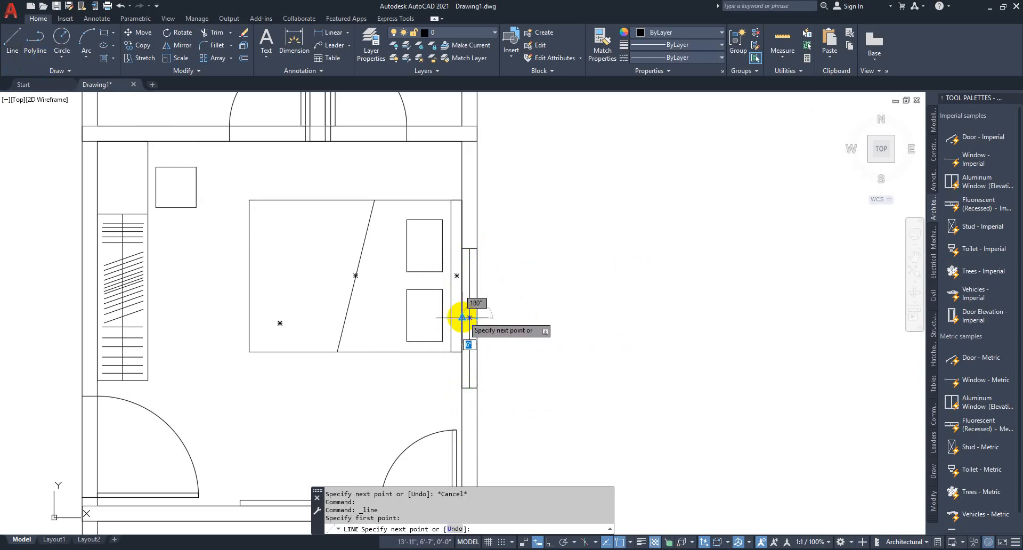
key("Escape")
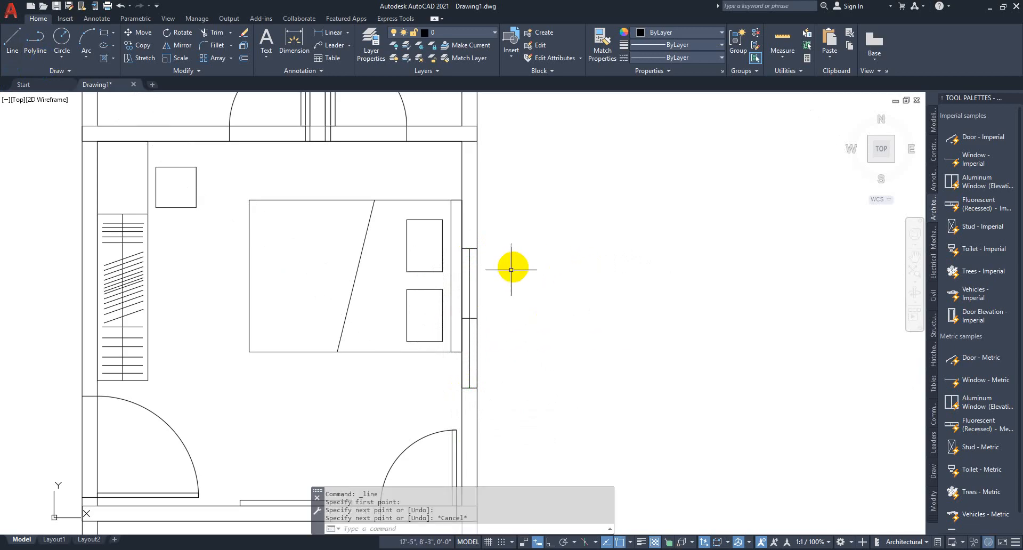
scroll(581, 269, "down", 2)
scroll(574, 280, "down", 2)
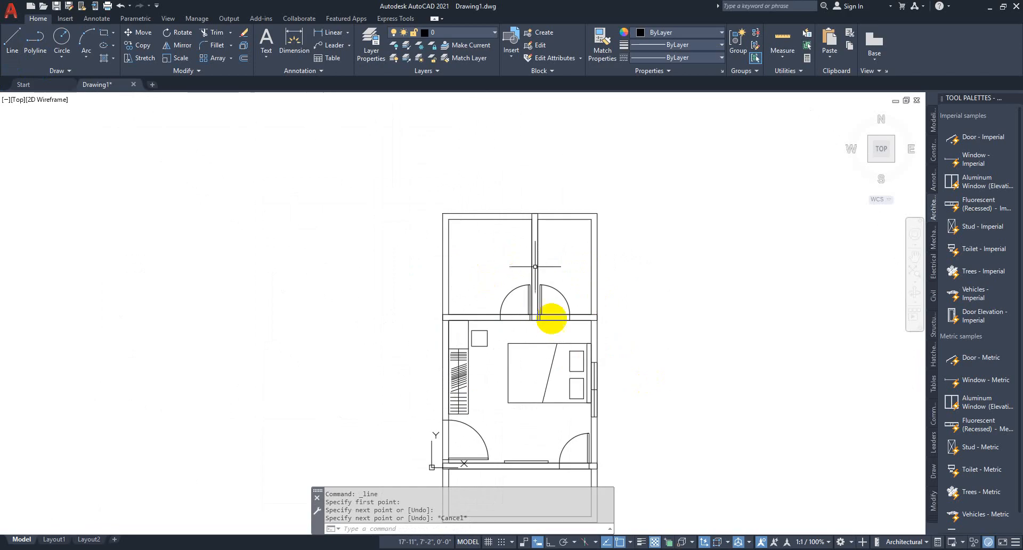
left_click(72, 38)
left_click(103, 37)
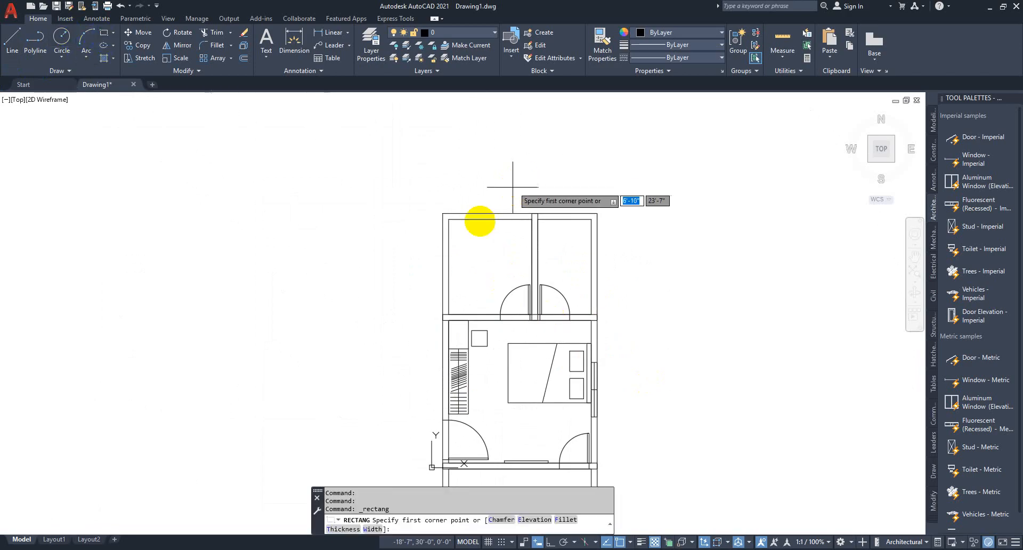
scroll(463, 224, "up", 3)
left_click(436, 200)
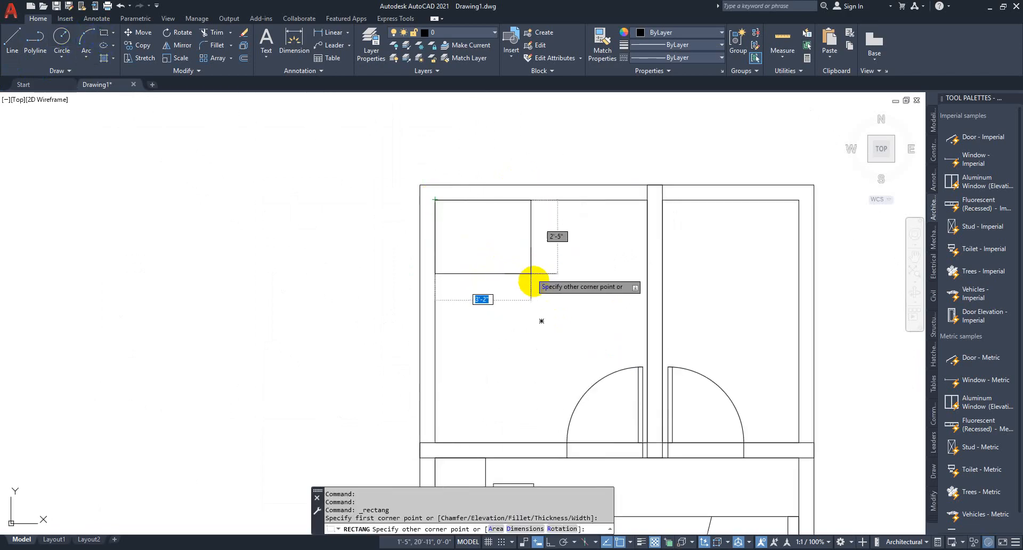
scroll(547, 288, "down", 3)
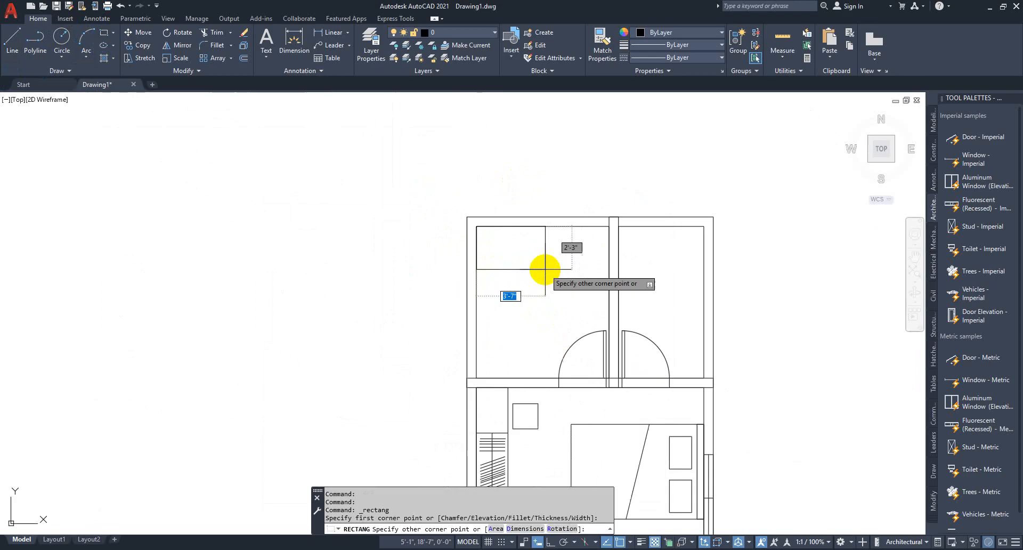
scroll(543, 296, "up", 4)
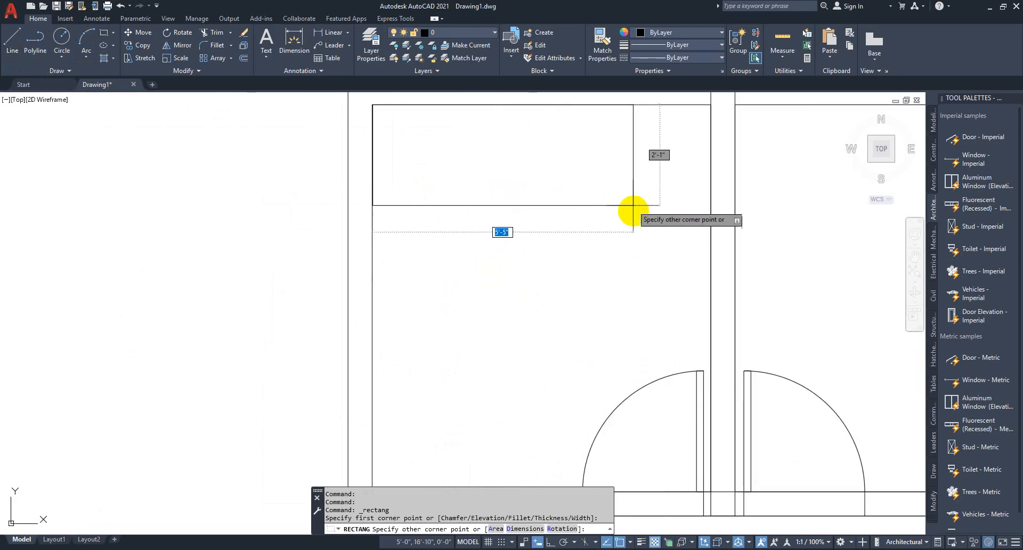
left_click(14, 44)
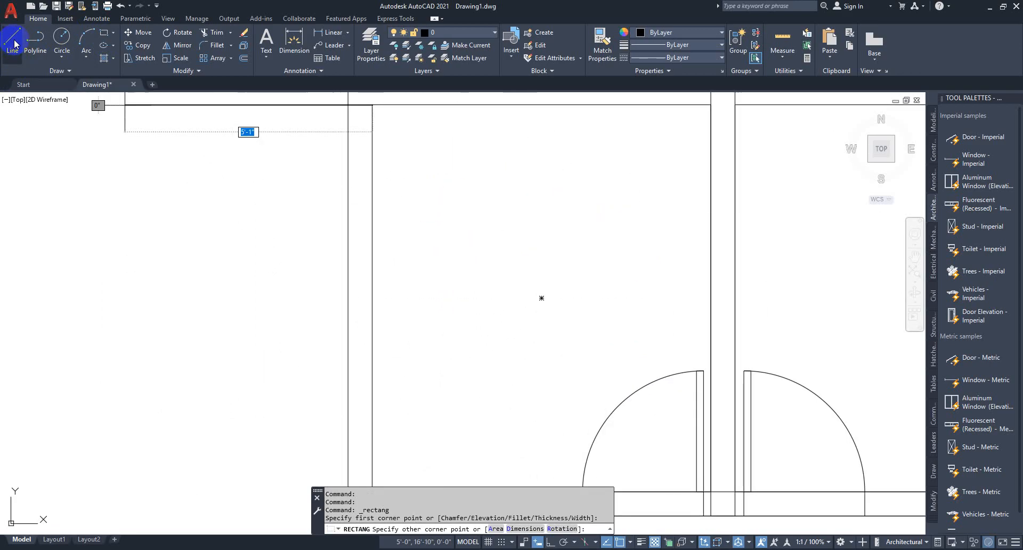
Step: Draw a roughly square rectangle in the larger upper room, in the corner where the upper wall meets the dividing wall
left_click(113, 33)
left_click(108, 32)
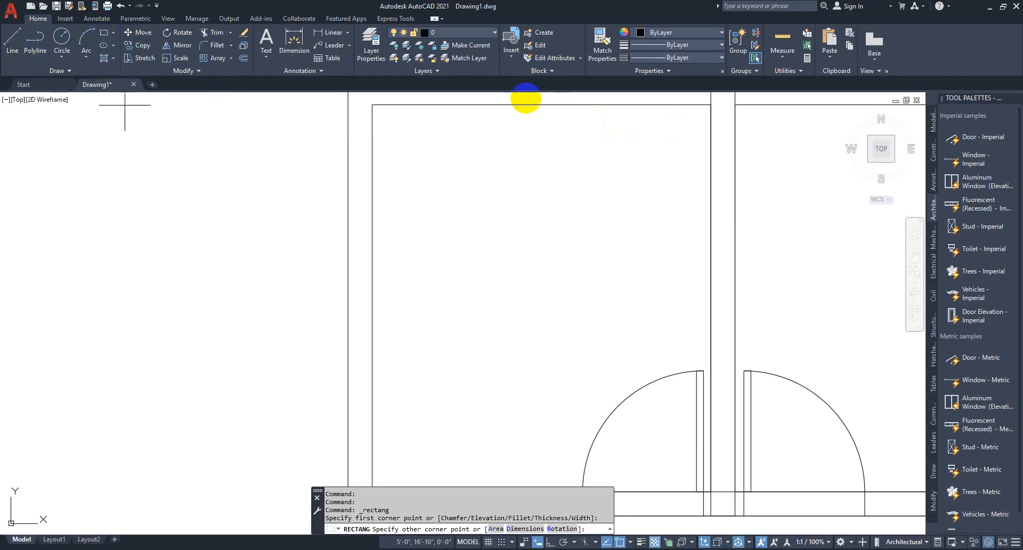
left_click(711, 105)
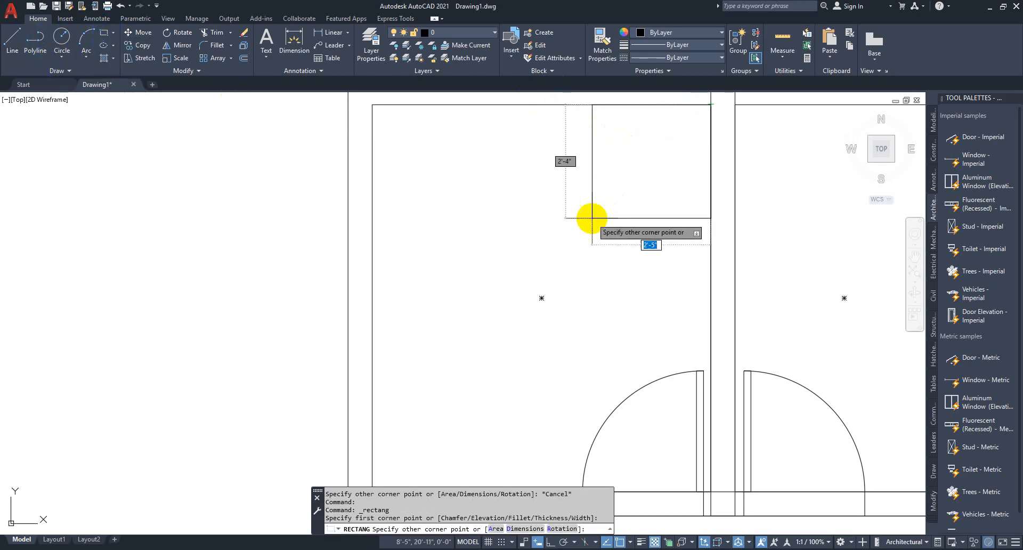
left_click(561, 247)
Step: Offset the corner rectangle 5" to its inside
left_click(636, 285)
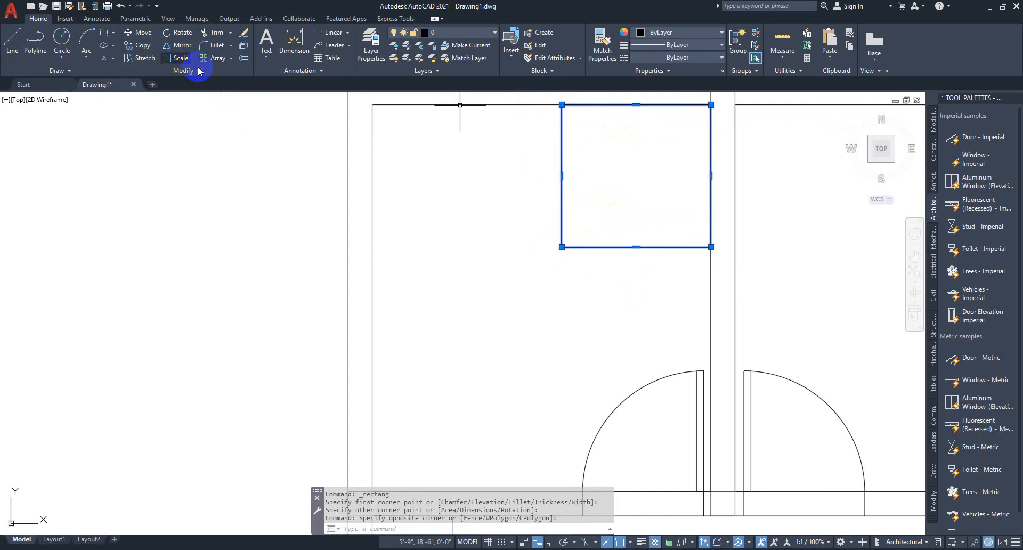
left_click(238, 60)
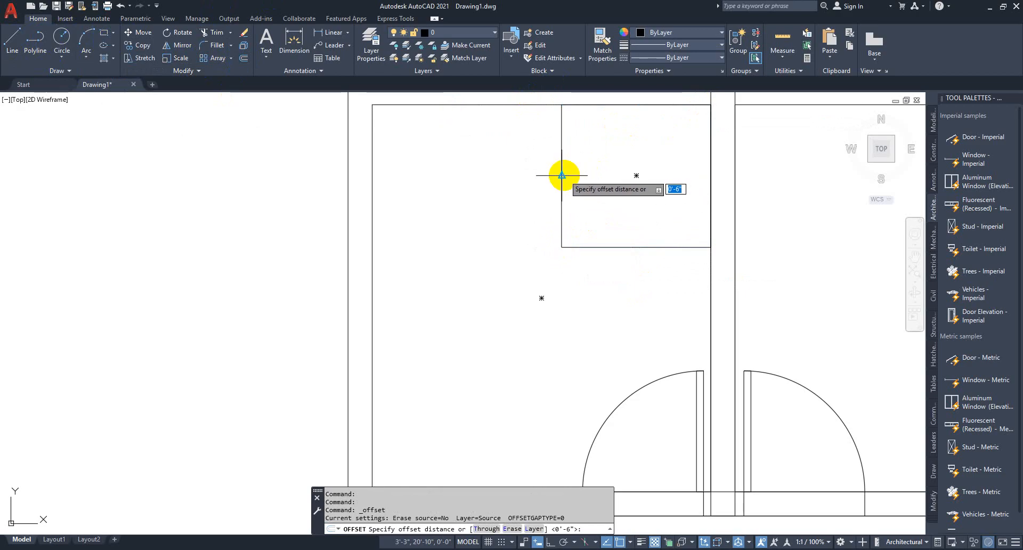
type("5")
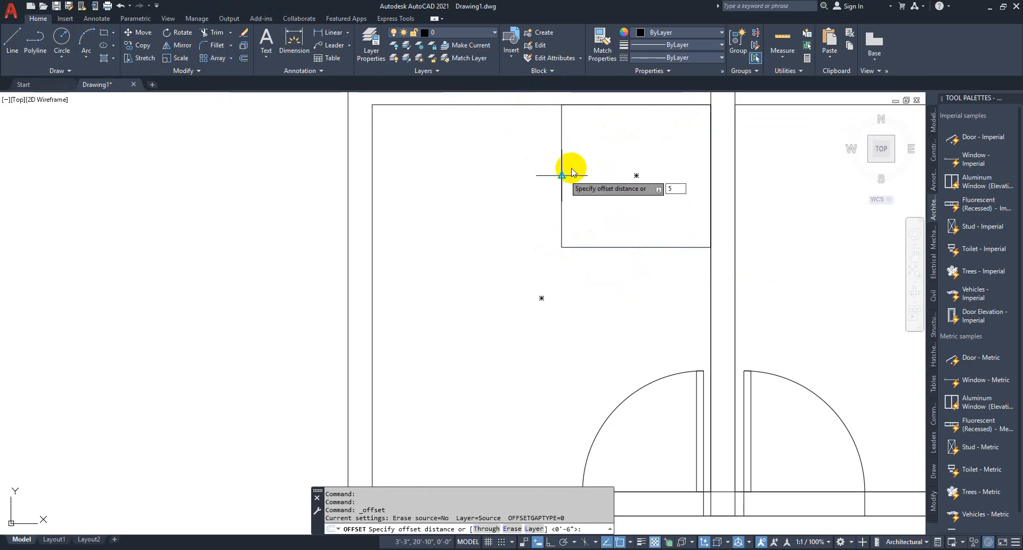
key("Return")
left_click(563, 173)
left_click(616, 182)
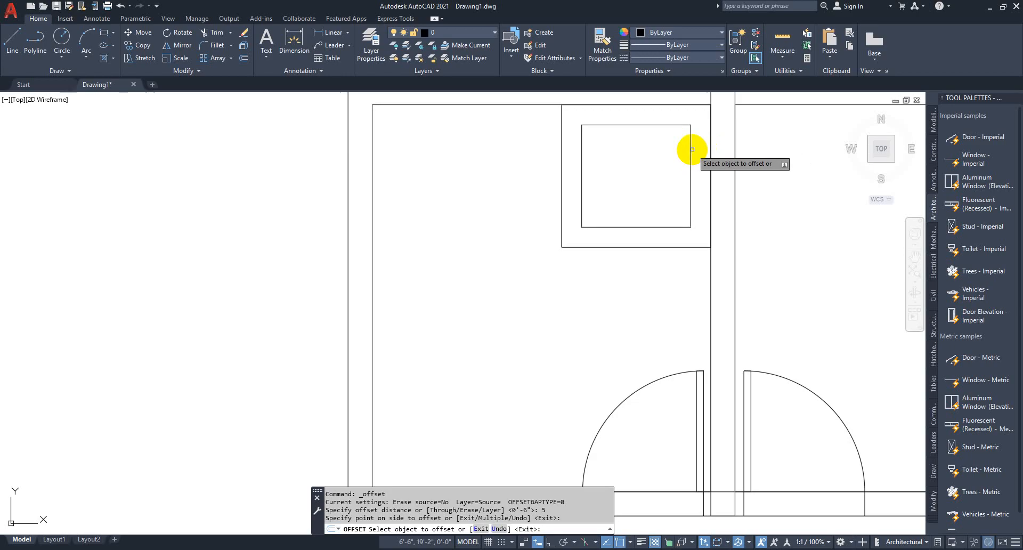
Step: Draw short polylines from the inner rectangle's upper-left corner up to the upper wall and from its lower-right corner to the dividing wall
left_click(21, 39)
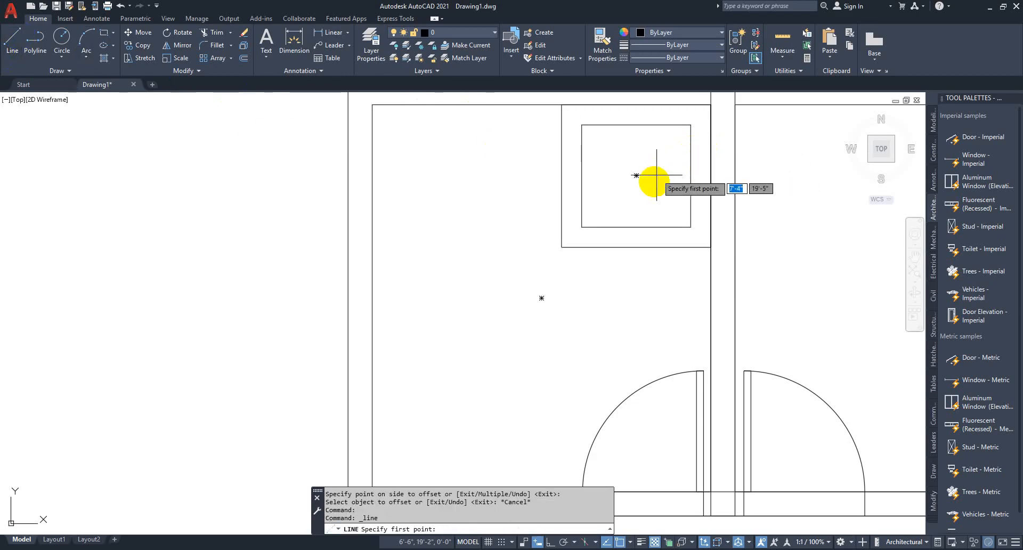
left_click(27, 46)
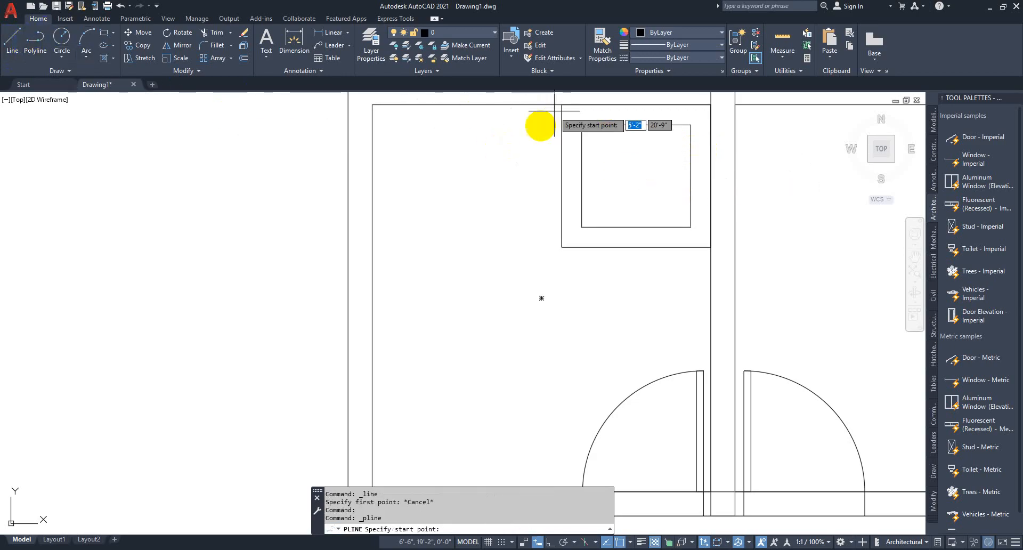
left_click(581, 125)
left_click(582, 104)
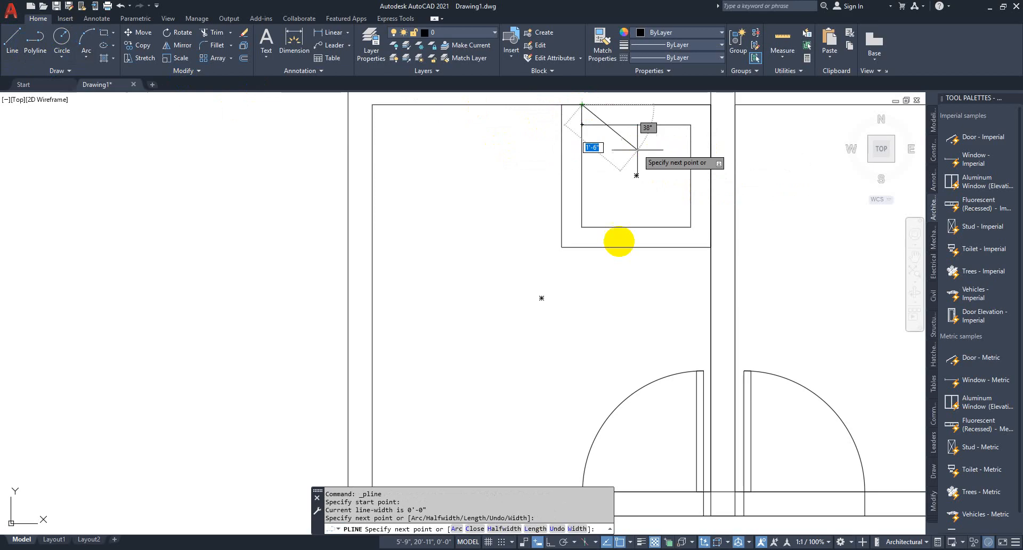
left_click(46, 36)
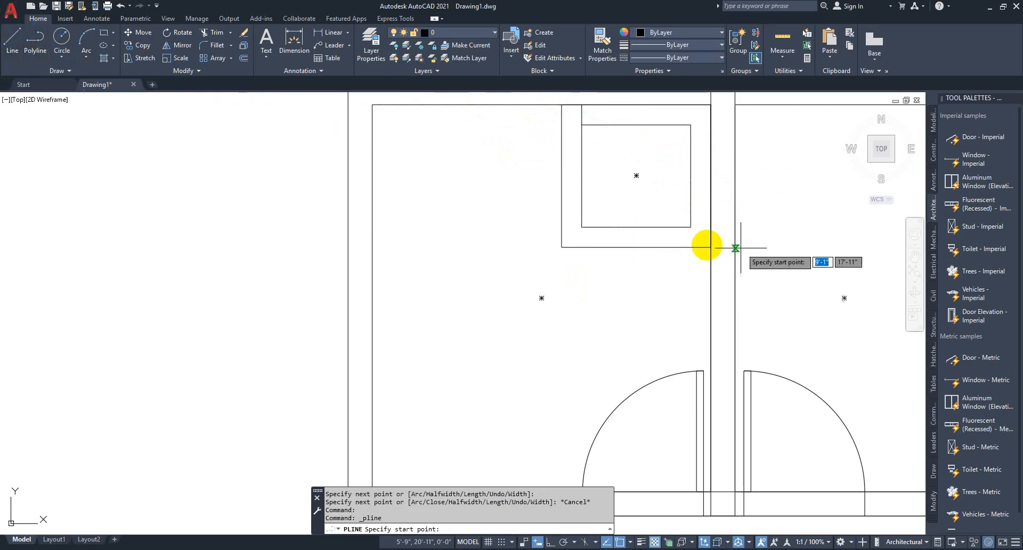
left_click(691, 227)
left_click(710, 227)
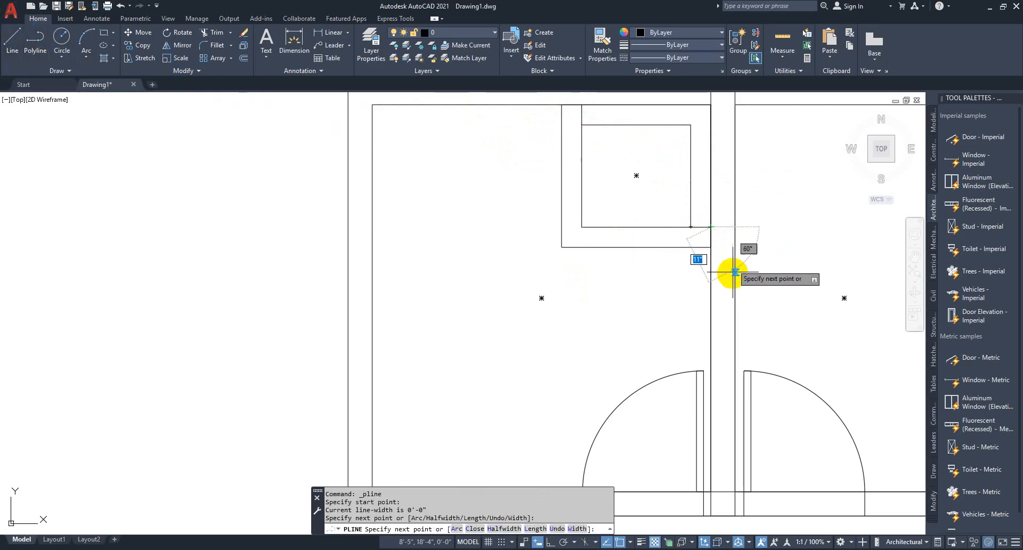
key("Escape")
Step: Trim away the inner rectangle's upper and right edges so only the L-shaped border of the corner enclosure remains
left_click(763, 331)
middle_click_drag(511, 95, 511, 131)
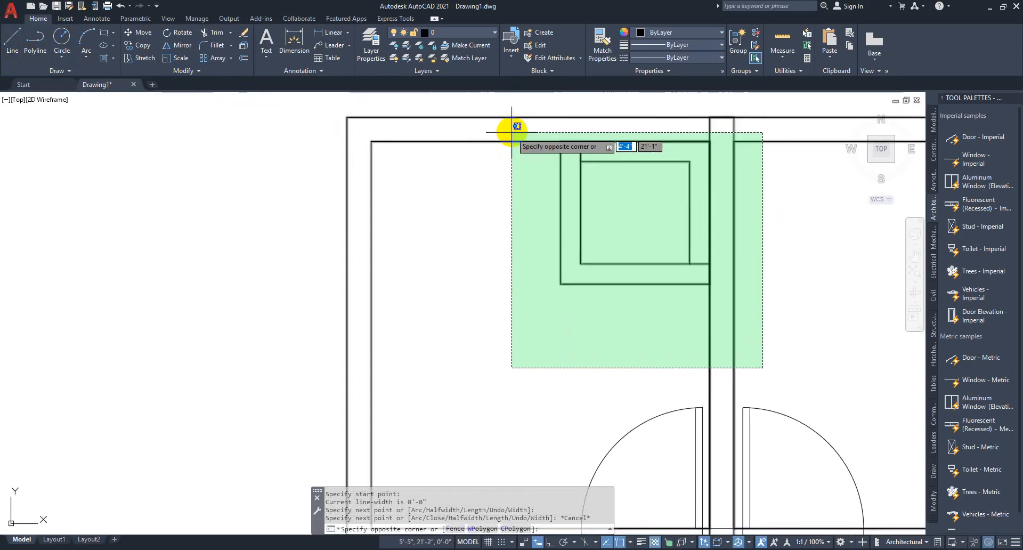
left_click(516, 123)
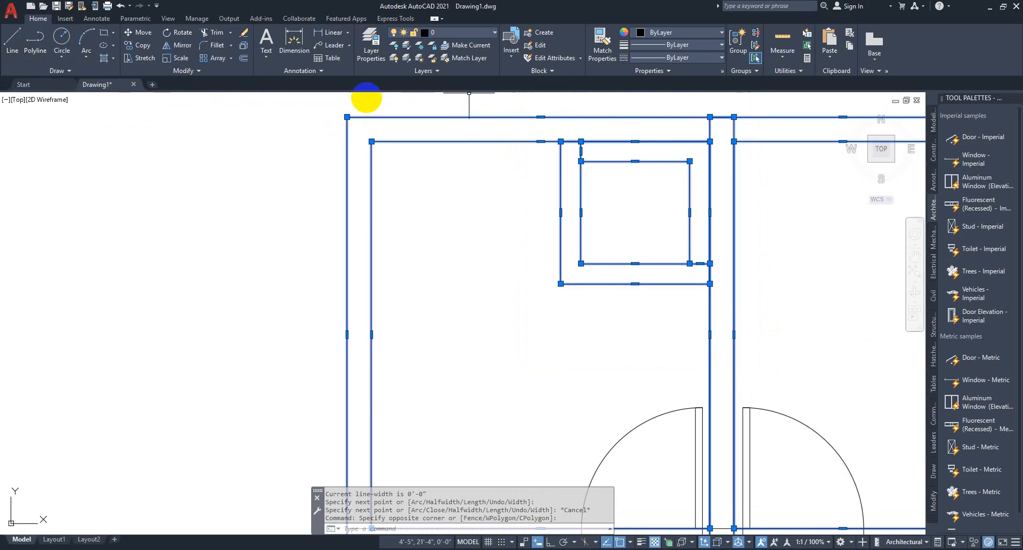
left_click(675, 159)
left_click(669, 160)
left_click(663, 161)
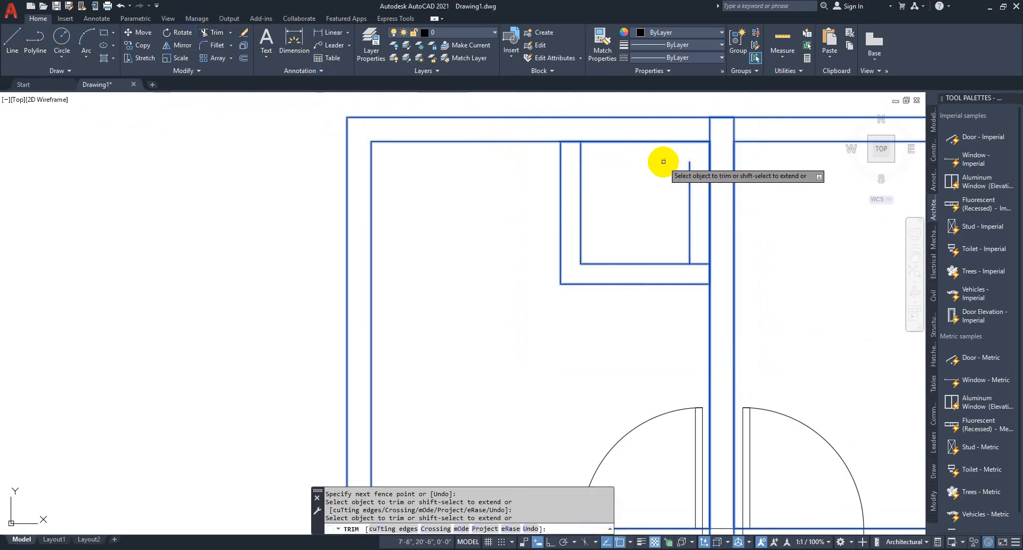
left_click(690, 171)
scroll(703, 216, "down", 6)
key("Escape")
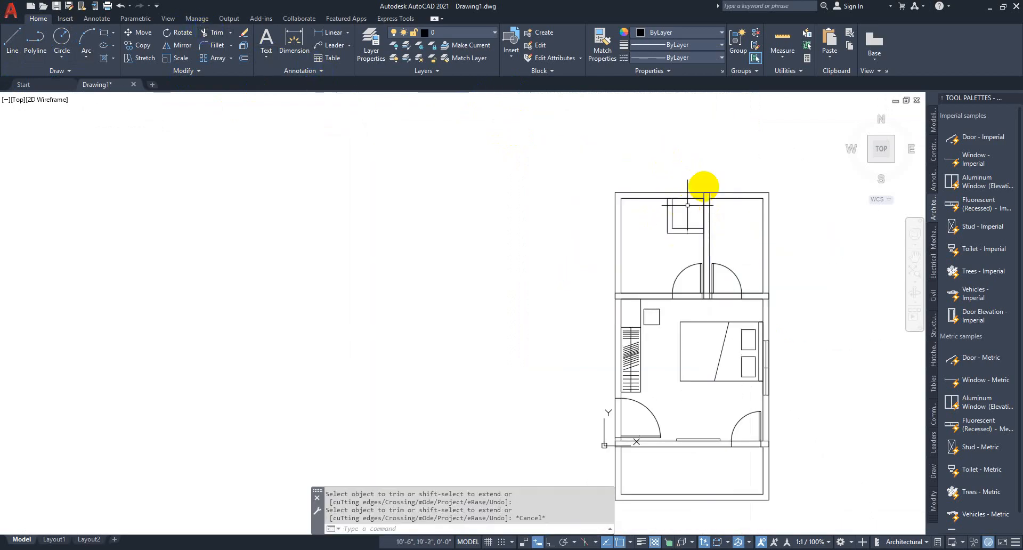
Step: Draw a small rectangle about 2" wide and 5" deep against the upper wall, starting at the midpoint of the corner enclosure's upper edge
scroll(703, 184, "up", 6)
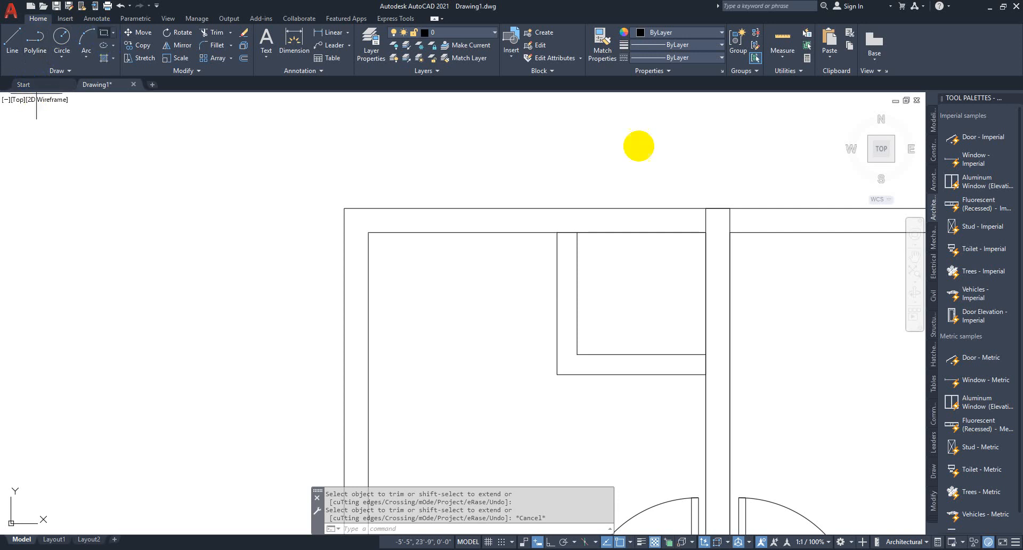
left_click(632, 232)
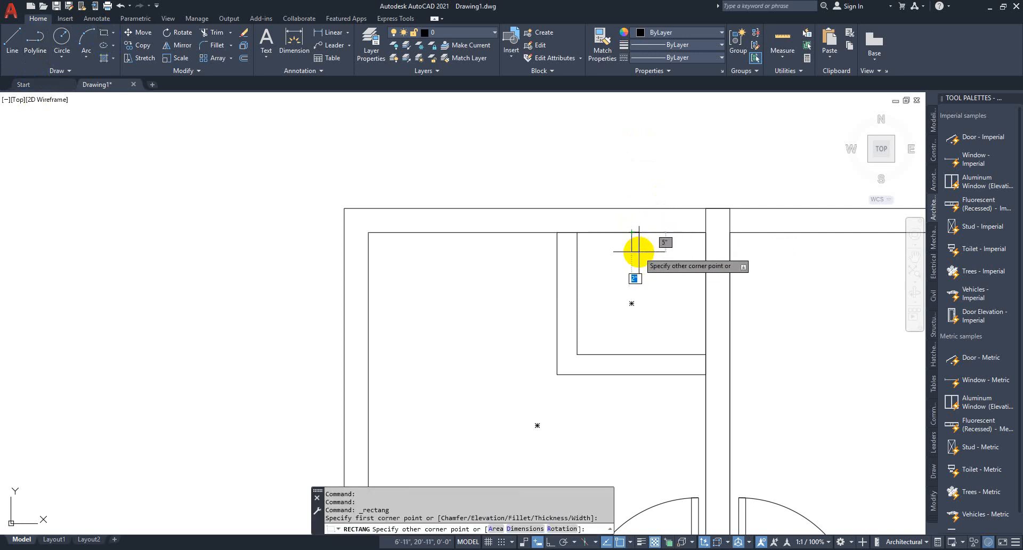
left_click(638, 252)
scroll(670, 230, "up", 4)
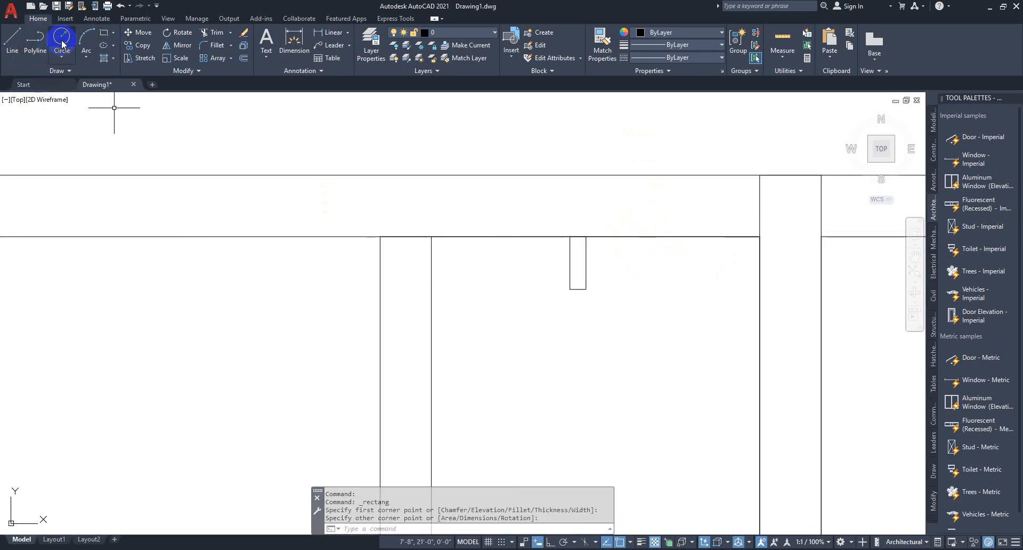
Step: Draw a circle on the centre of the small rectangle at the upper wall and trim the rectangle's edges inside it
left_click(578, 262)
left_click(593, 262)
left_click(676, 306)
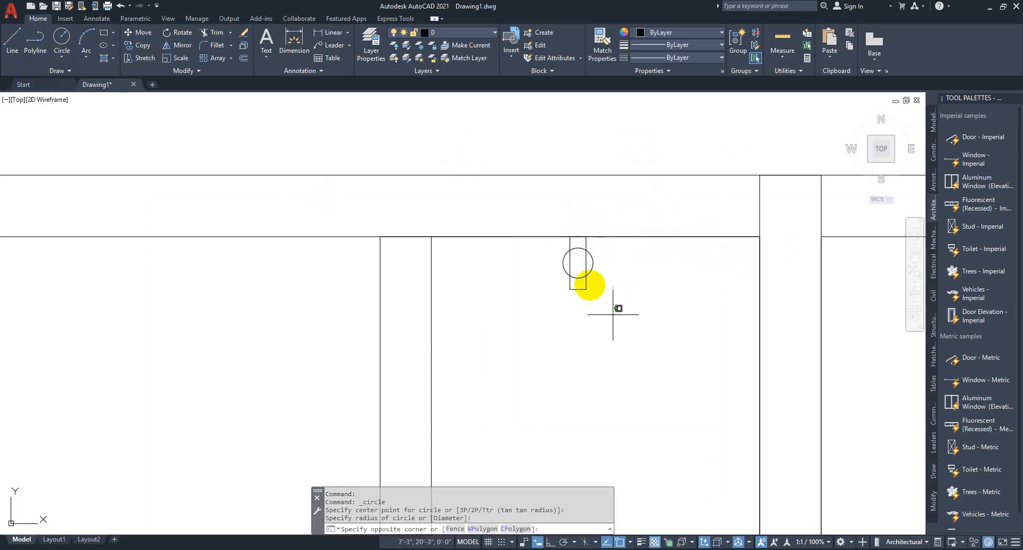
left_click(550, 235)
left_click(207, 33)
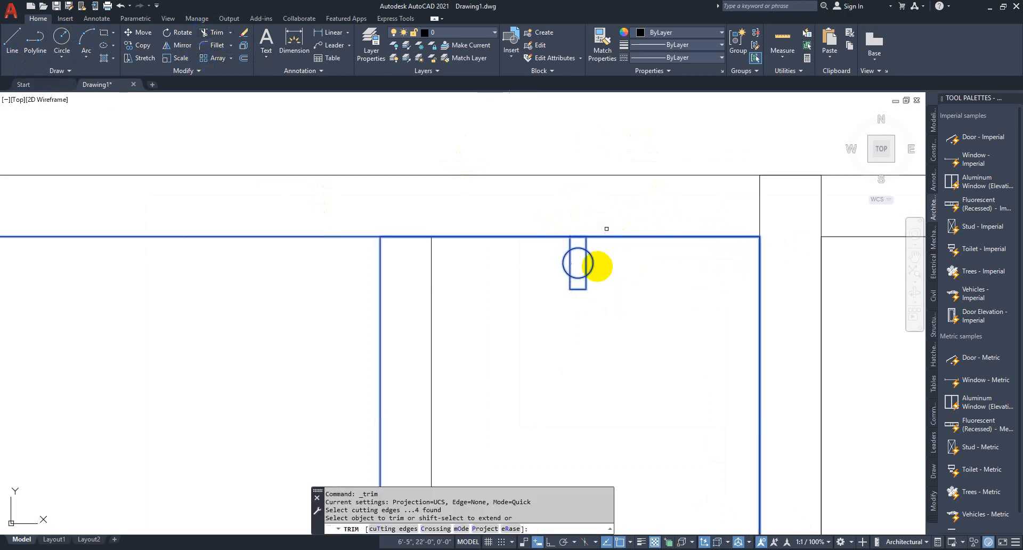
left_click(578, 260)
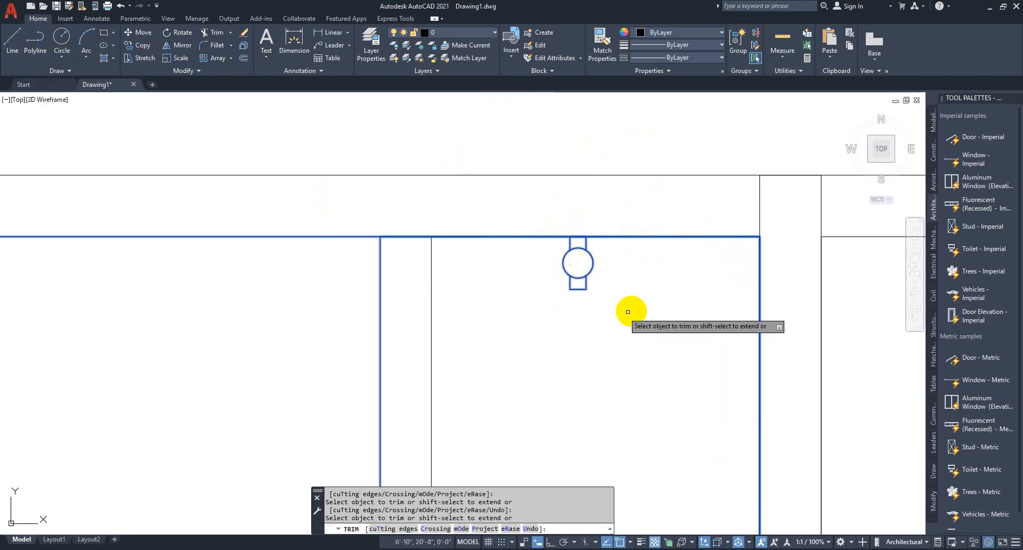
scroll(651, 288, "down", 3)
key("Escape")
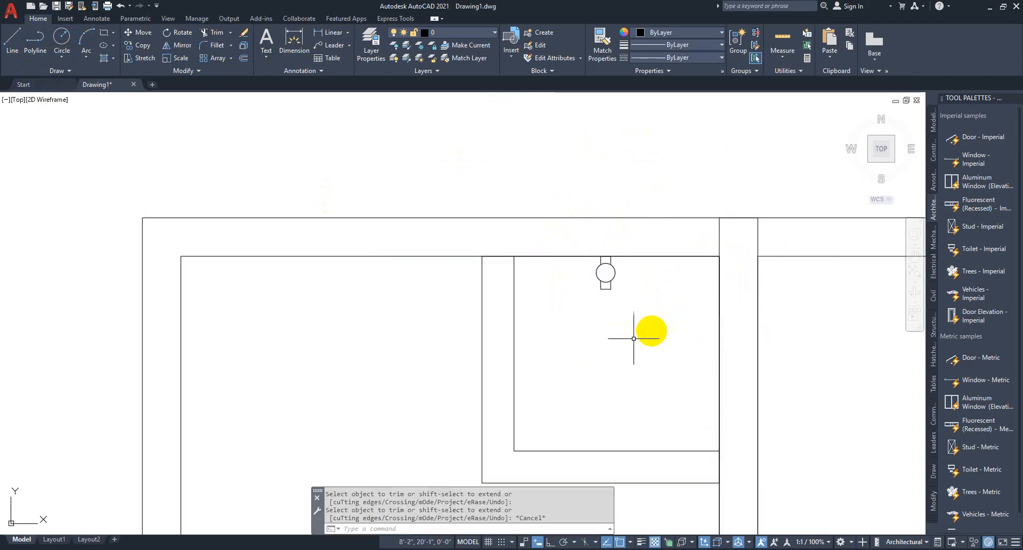
Step: Draw a rectangle in the upper-left inner corner of the left upper room and stretch its lower edge slightly upward
scroll(488, 282, "down", 3)
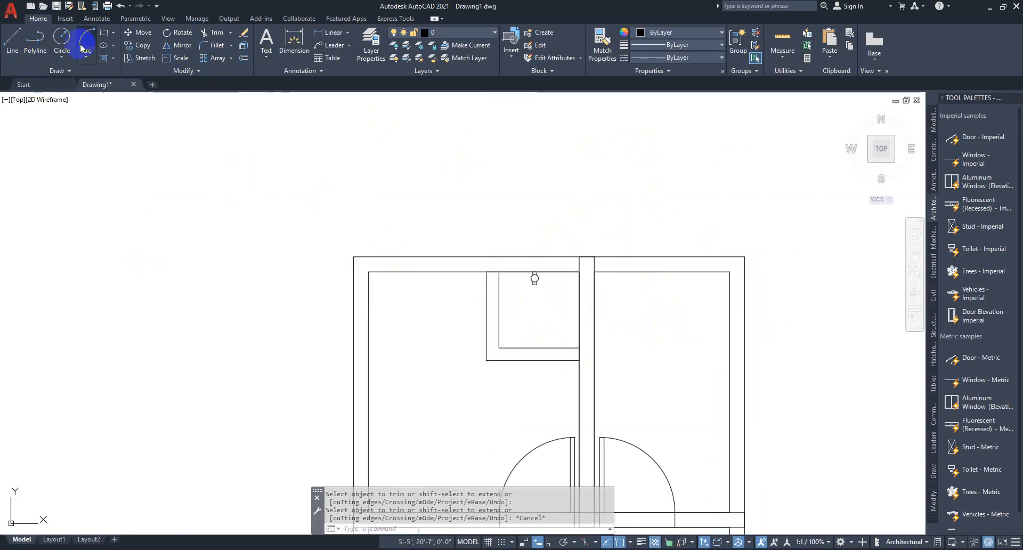
left_click(102, 36)
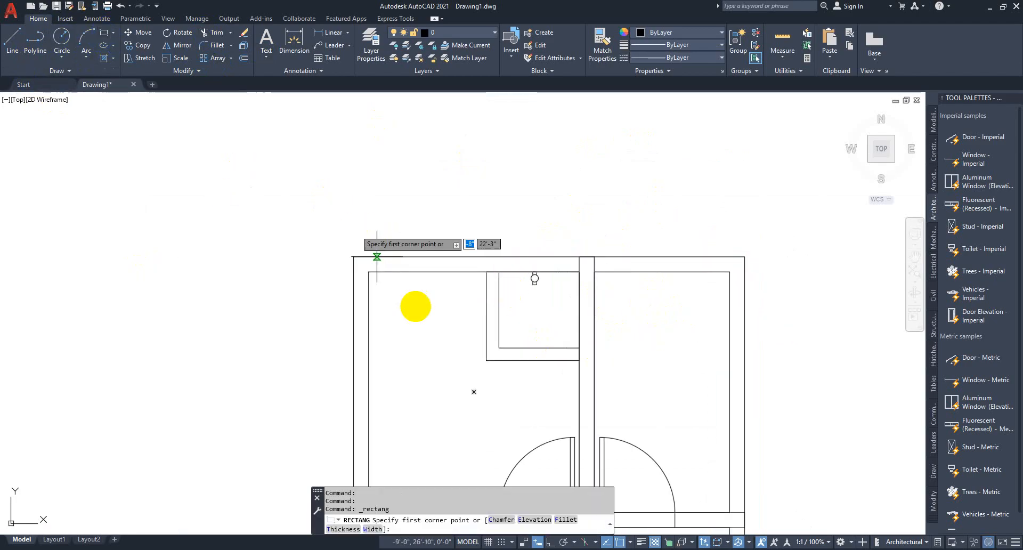
left_click(439, 272)
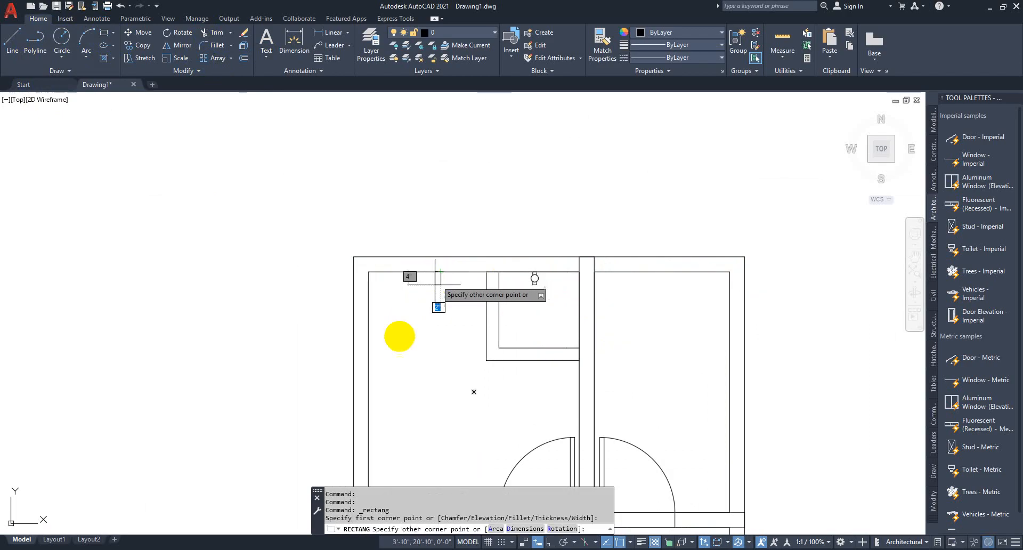
left_click(368, 366)
left_click(438, 396)
left_click(393, 348)
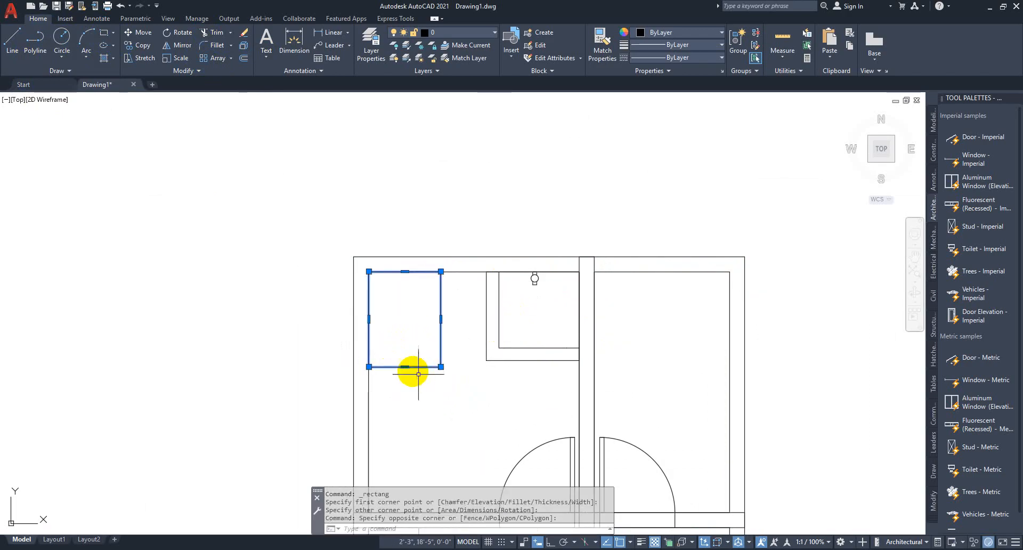
left_click(406, 367)
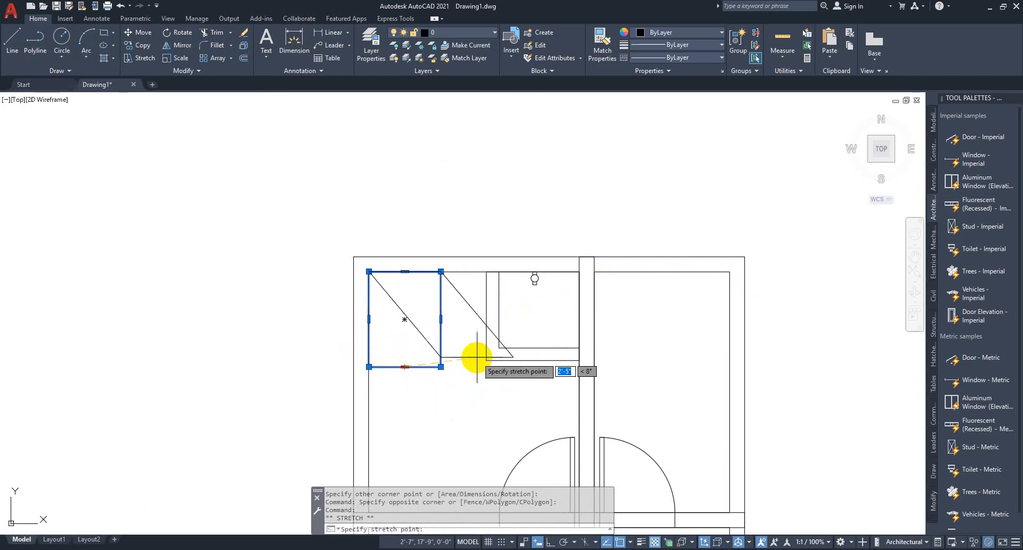
left_click(406, 358)
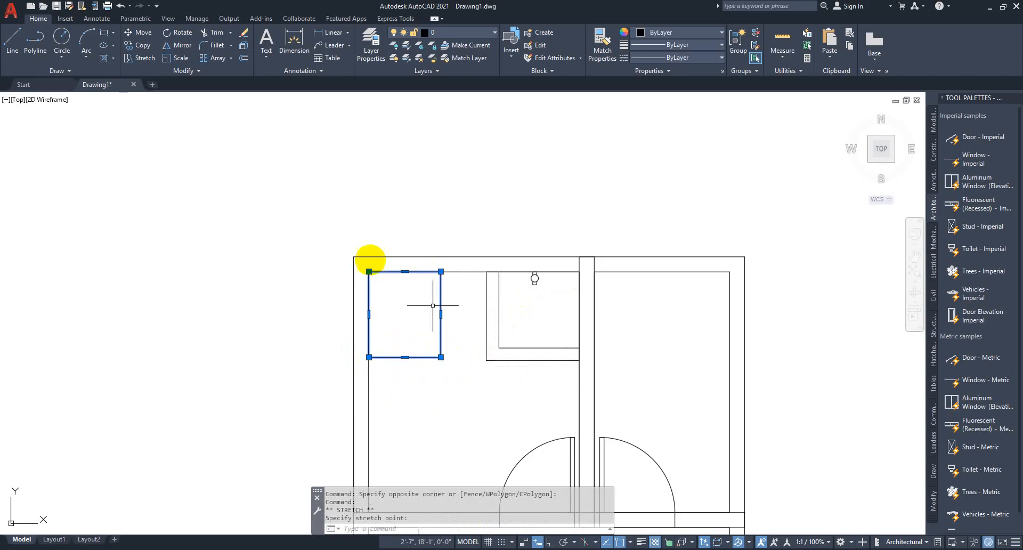
Step: Draw a rectangle 30" wide and 20" deep, starting inside the upper-left corner of the new corner rectangle
left_click(105, 39)
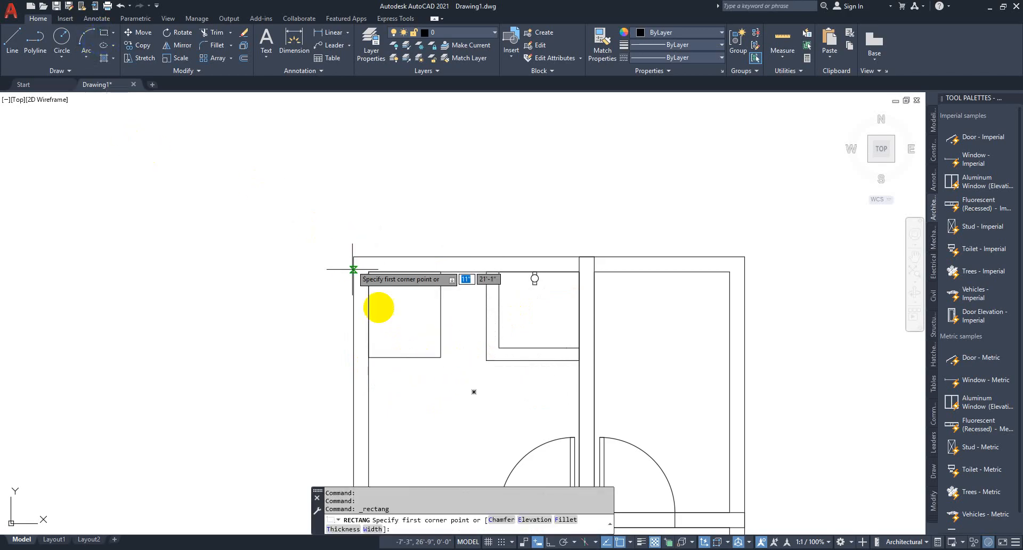
scroll(390, 299, "up", 2)
left_click(383, 282)
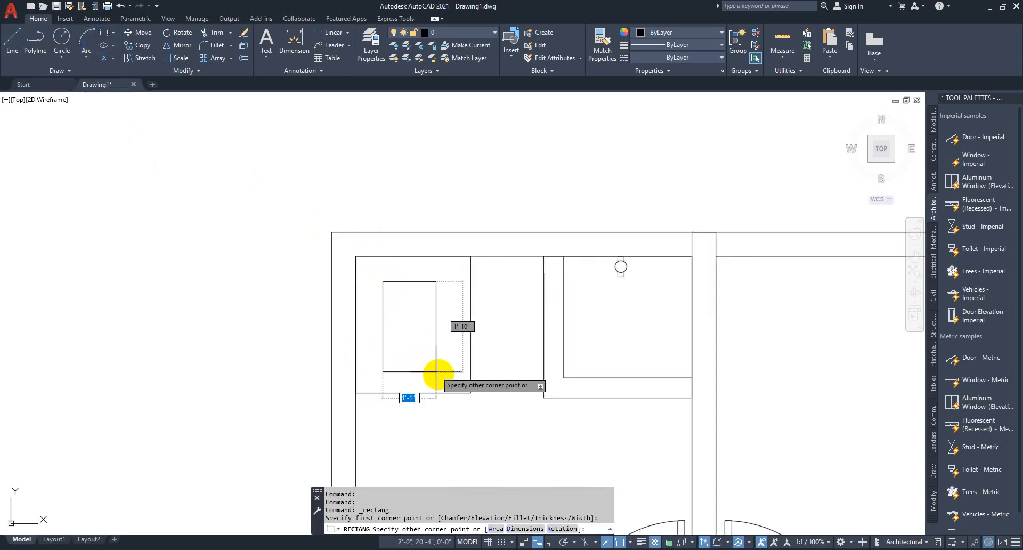
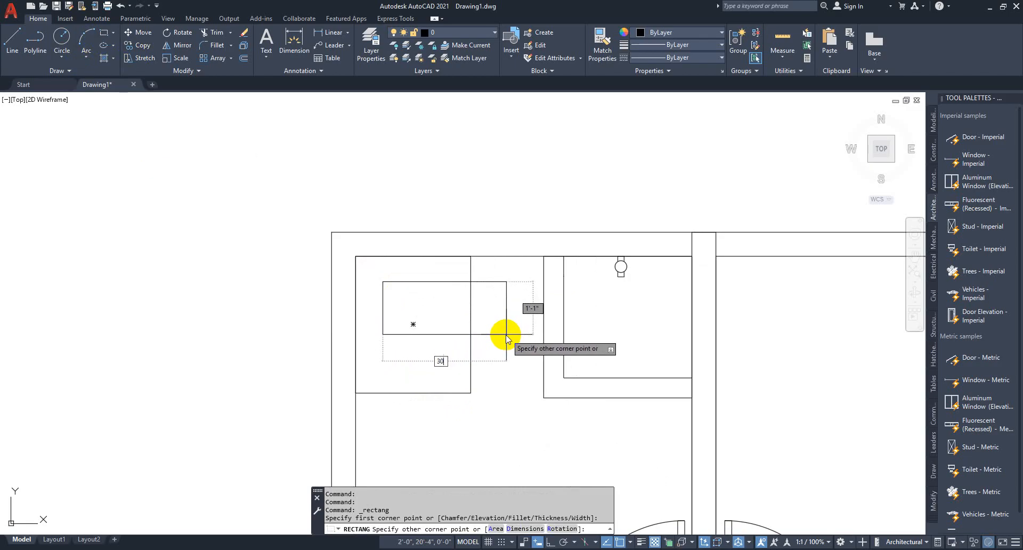
key("Tab")
type("20")
key("Return")
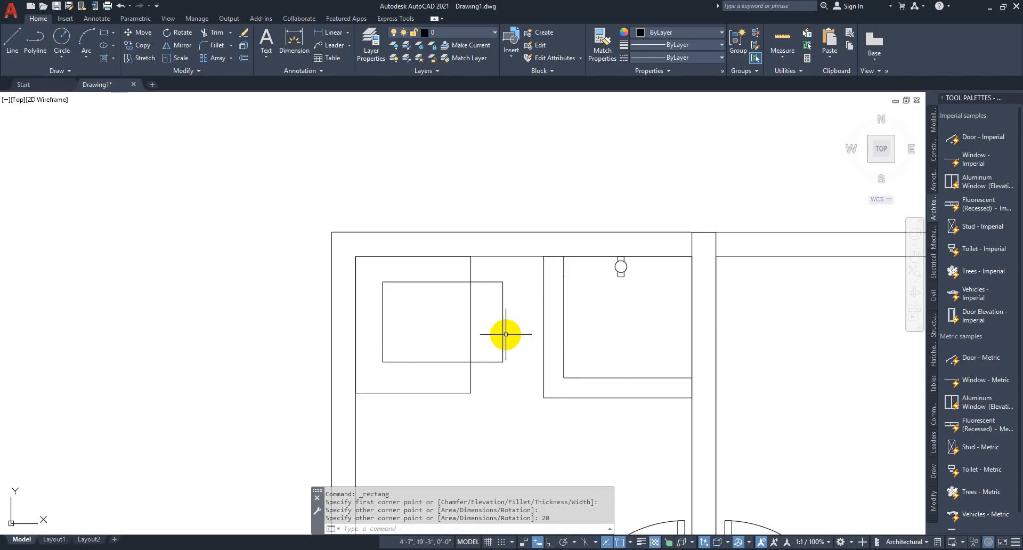
Step: Stretch the corner rectangle's right edge horizontally to the left side of the L-shaped enclosure
left_click(517, 302)
left_click(537, 345)
left_click(474, 376)
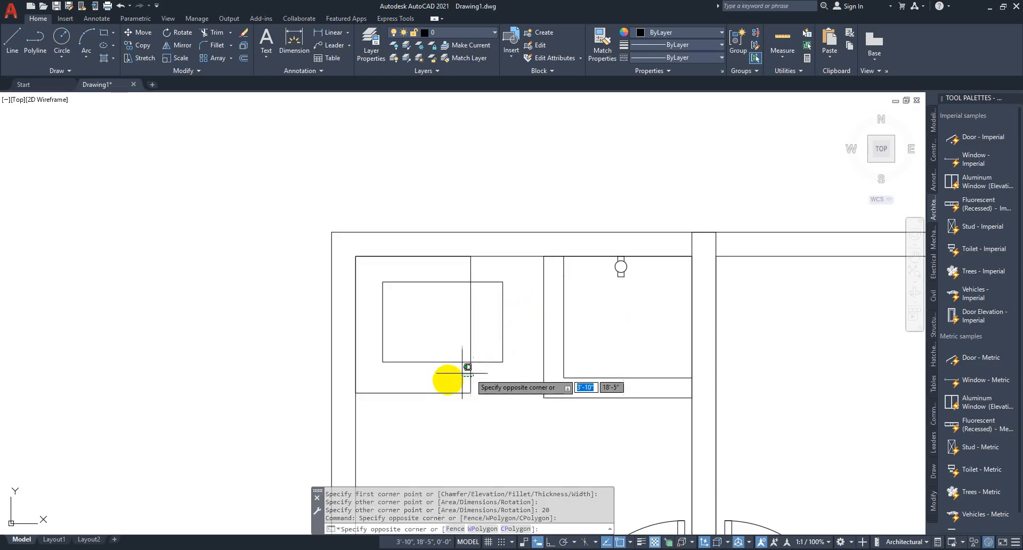
left_click(447, 378)
left_click(471, 324)
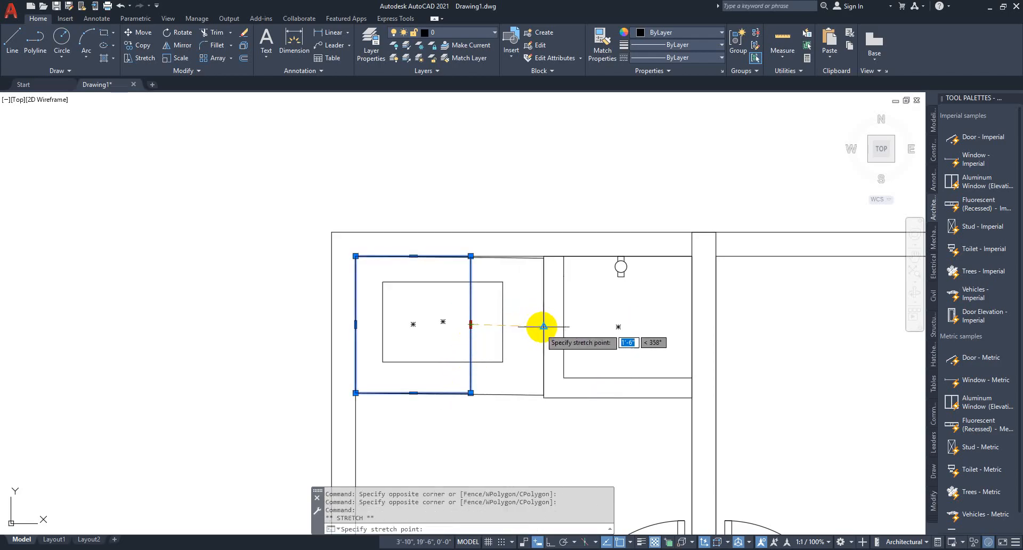
key("Down")
left_click(543, 324)
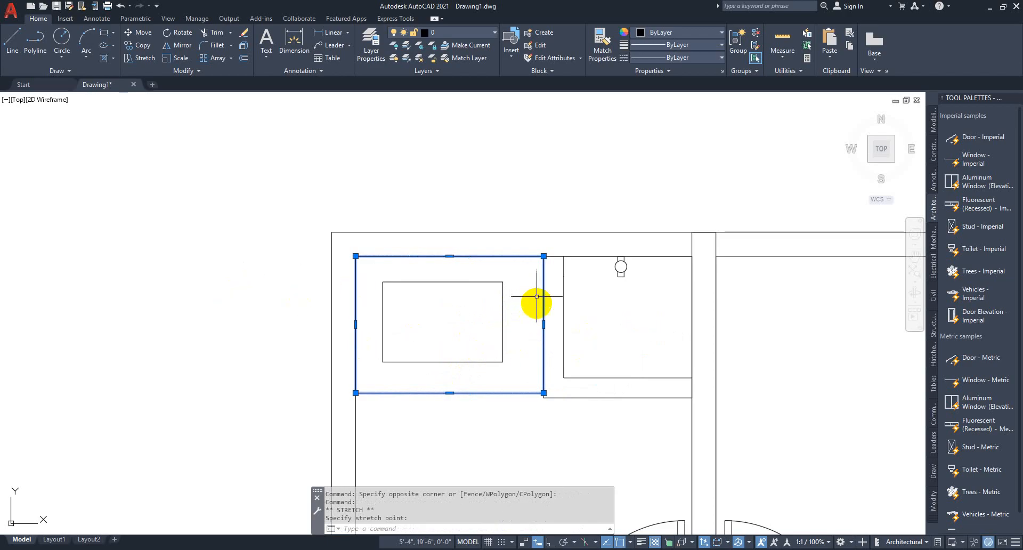
key("Escape")
Step: Draw a small burner circle in the left half of the 30" by 20" rectangle
left_click(507, 342)
left_click(386, 313)
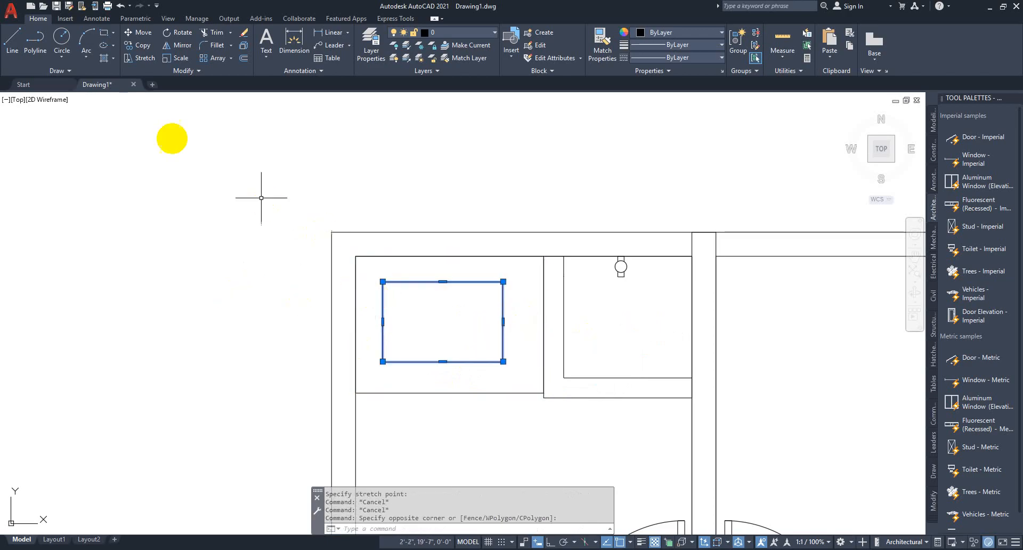
left_click(62, 38)
left_click(409, 318)
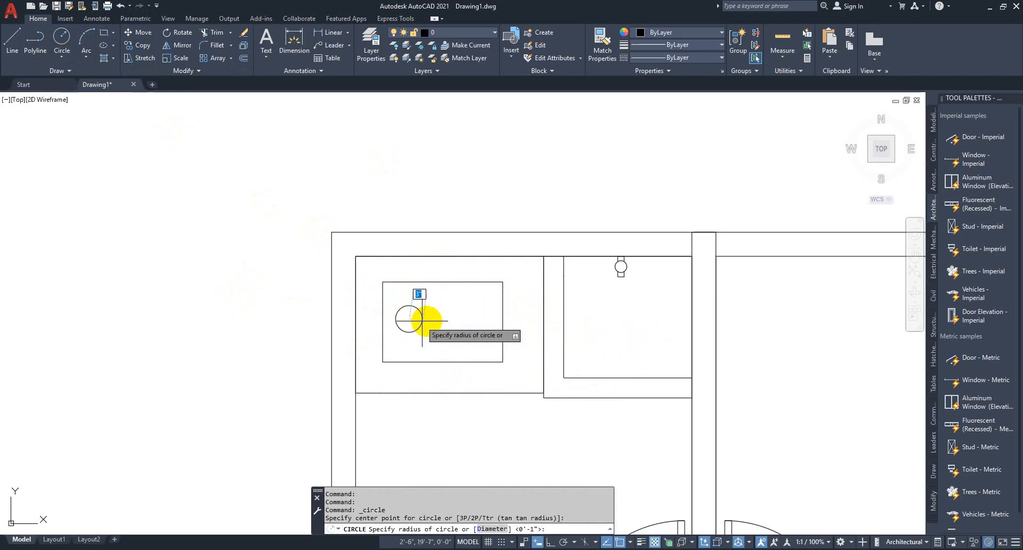
left_click(424, 319)
Step: Copy the burner circle about 1'-6" to the right inside the 30" by 20" rectangle
left_click(529, 353)
left_click(386, 299)
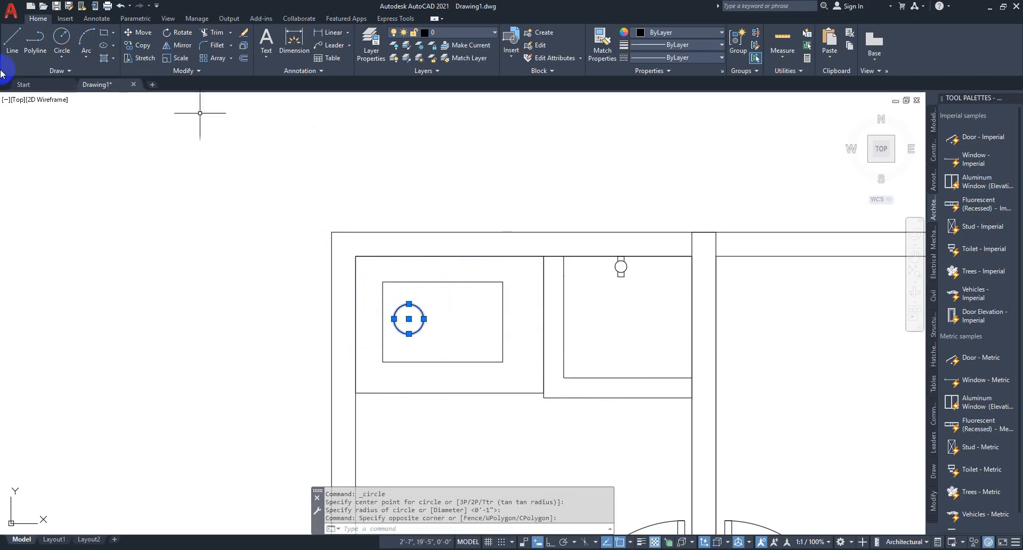
left_click(127, 50)
left_click(409, 318)
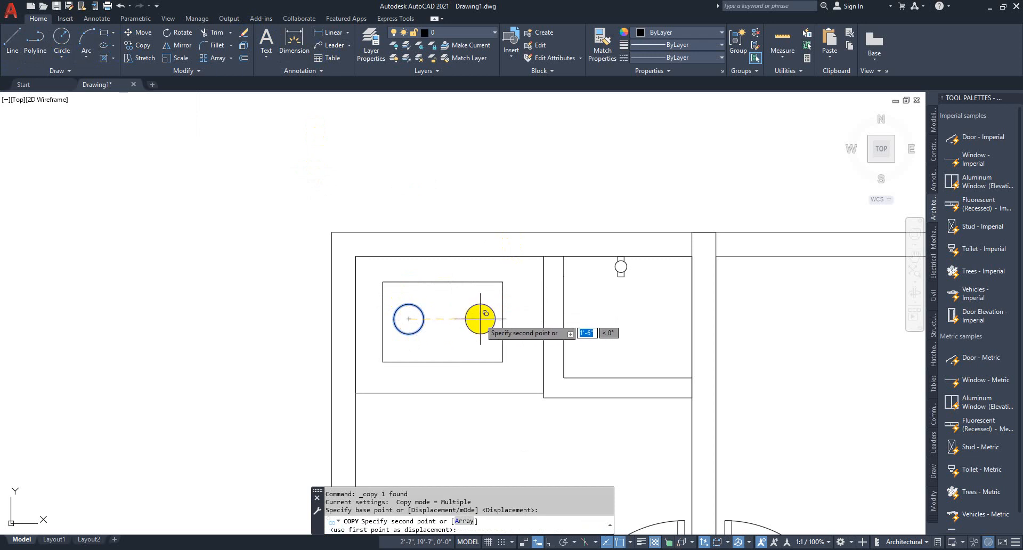
left_click(479, 320)
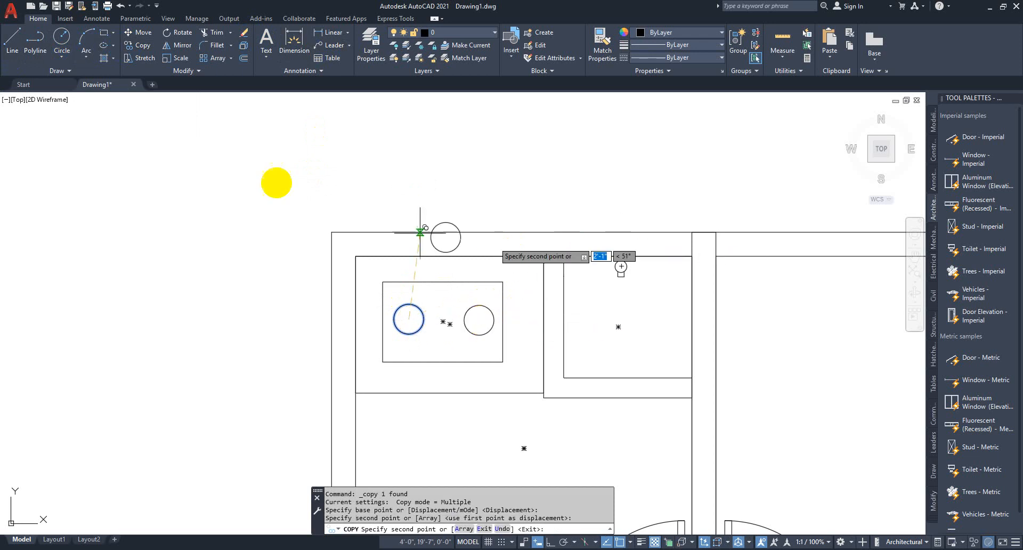
Step: Draw a short vertical line with Ortho on, crossing the top of the left burner circle
left_click(11, 38)
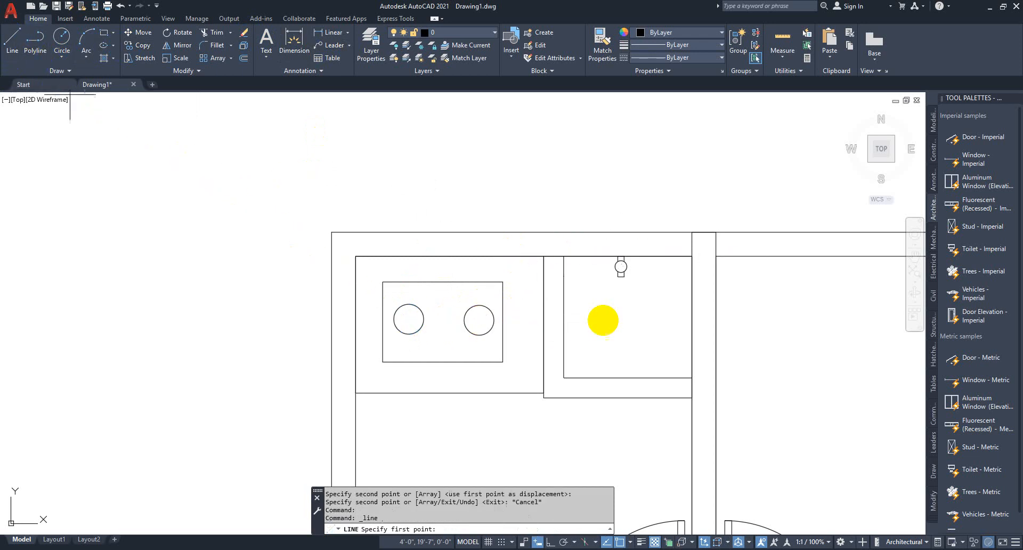
scroll(405, 321, "up", 4)
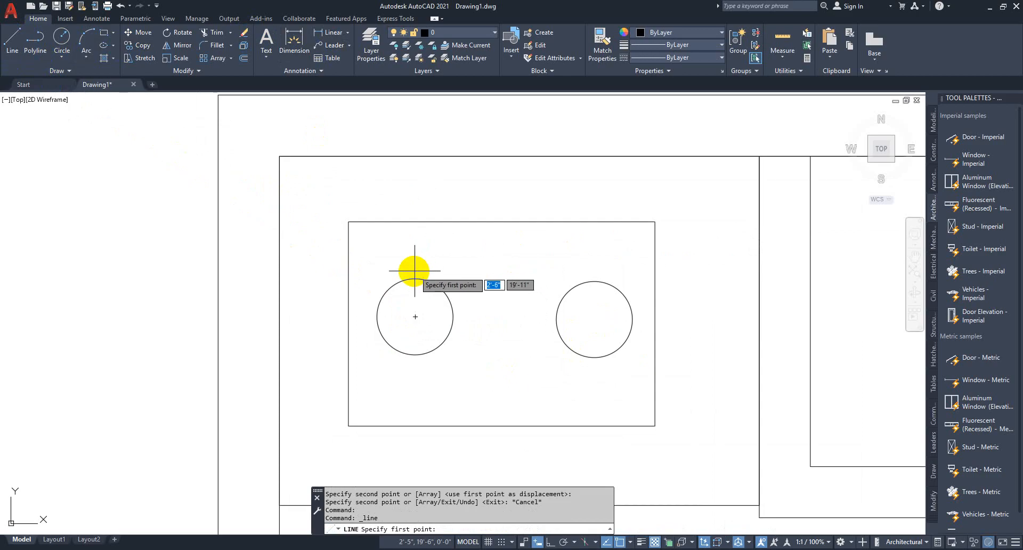
left_click(414, 271)
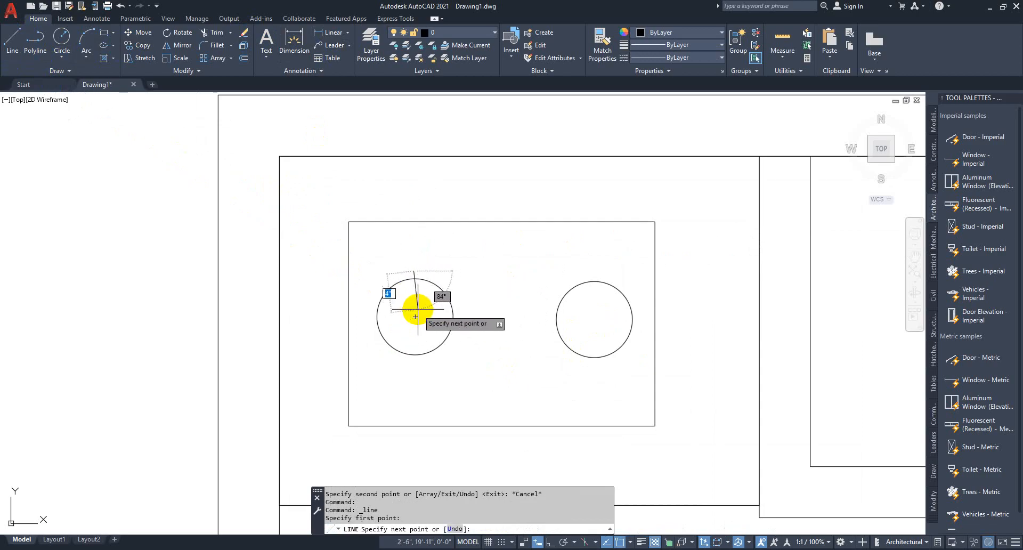
key("F8")
key("Escape")
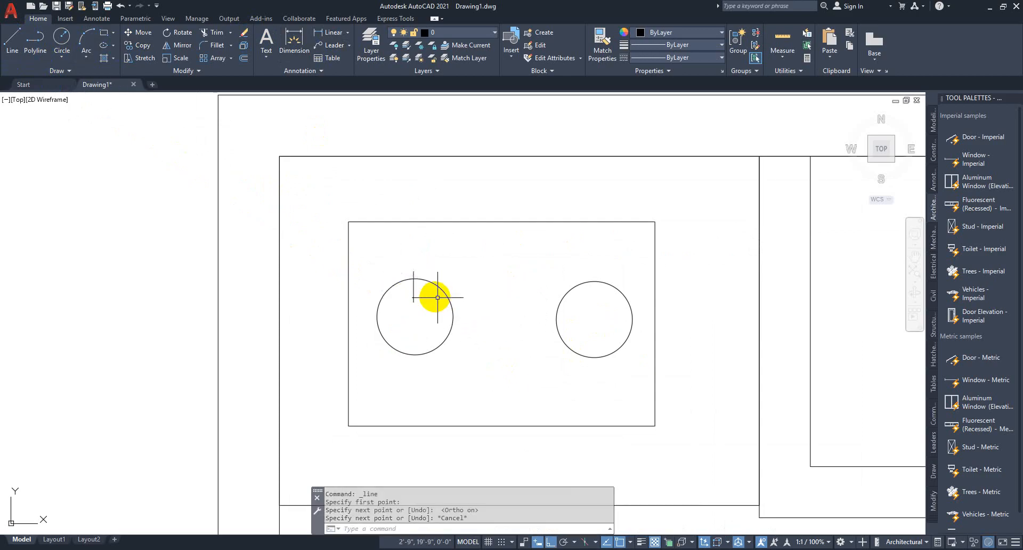
Step: Create a polar array of the short line with 3 items around the left burner circle's centre
left_click(413, 297)
left_click(435, 330)
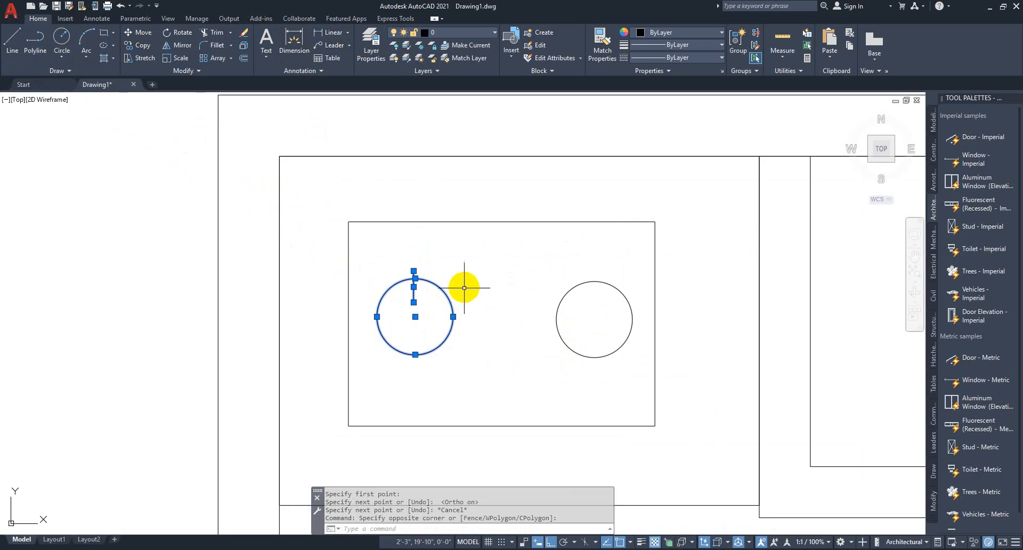
key("Escape")
key("Escape")
left_click(420, 295)
left_click(394, 295)
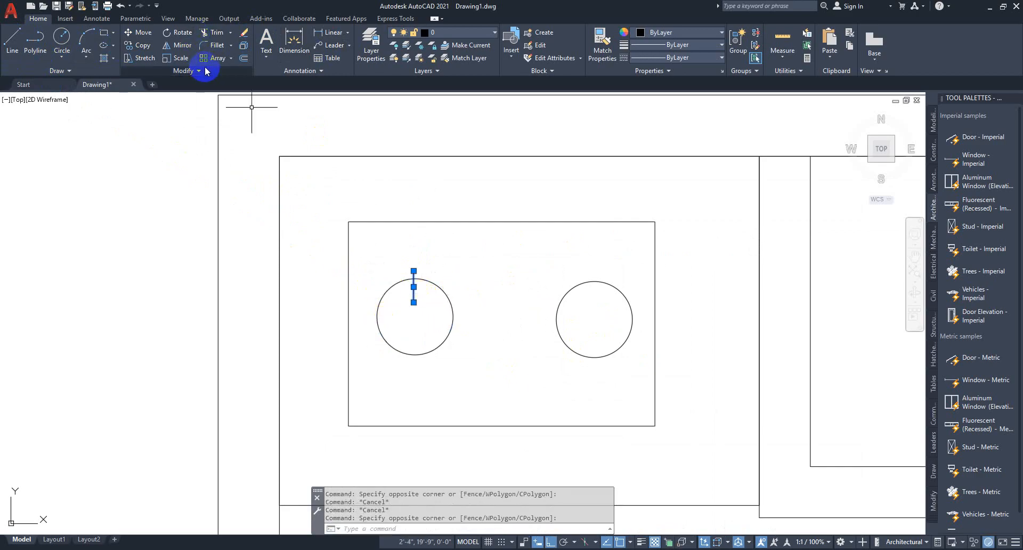
left_click(231, 59)
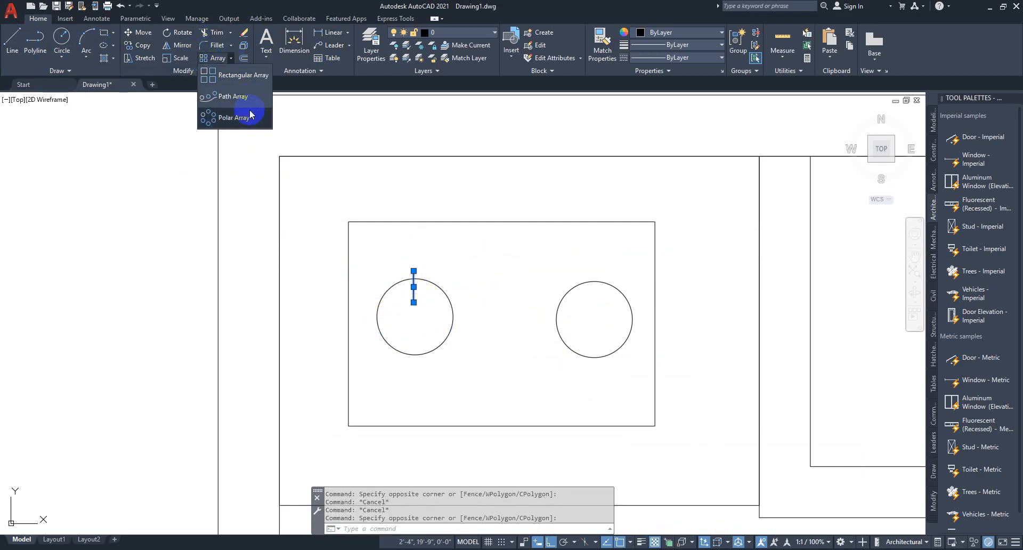
left_click(247, 115)
left_click(416, 317)
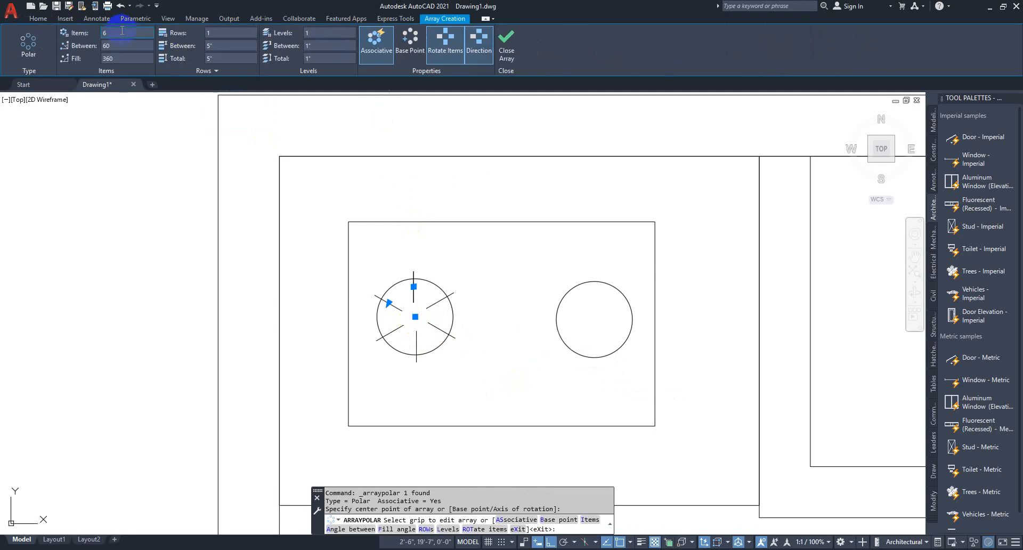
type("3")
left_click(506, 49)
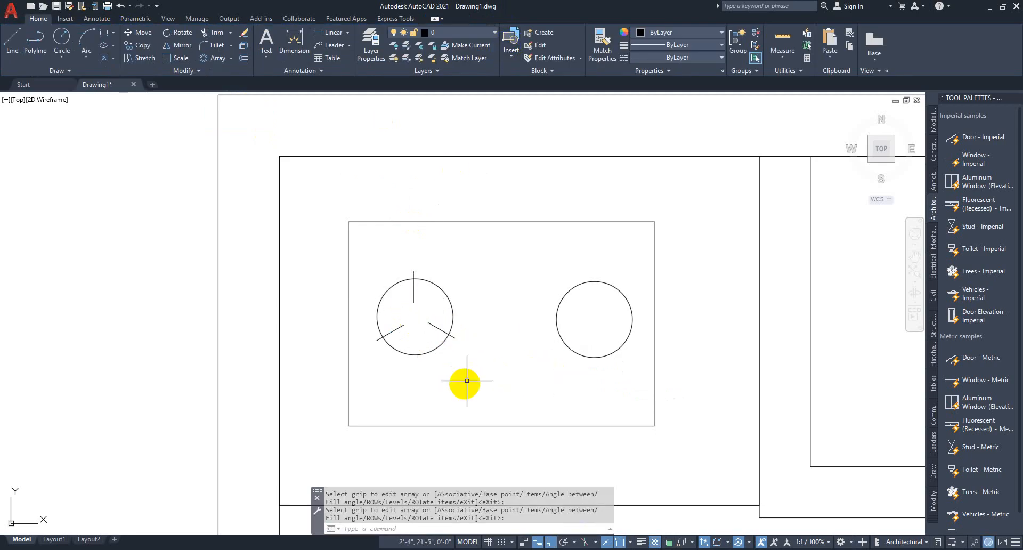
Step: Delete the plain circle in the right half of the 30" by 20" rectangle
left_click(475, 394)
left_click(373, 255)
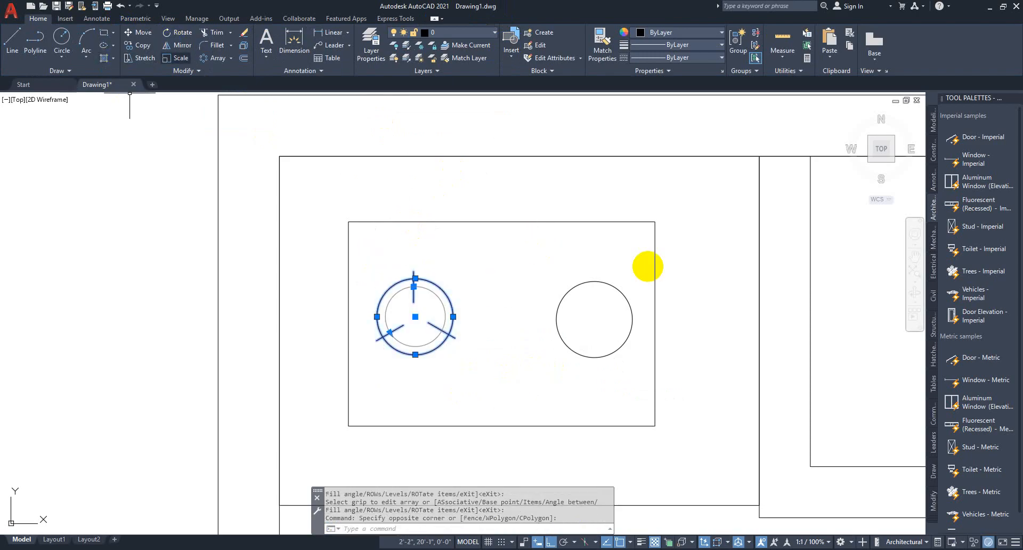
key("Escape")
left_click(624, 299)
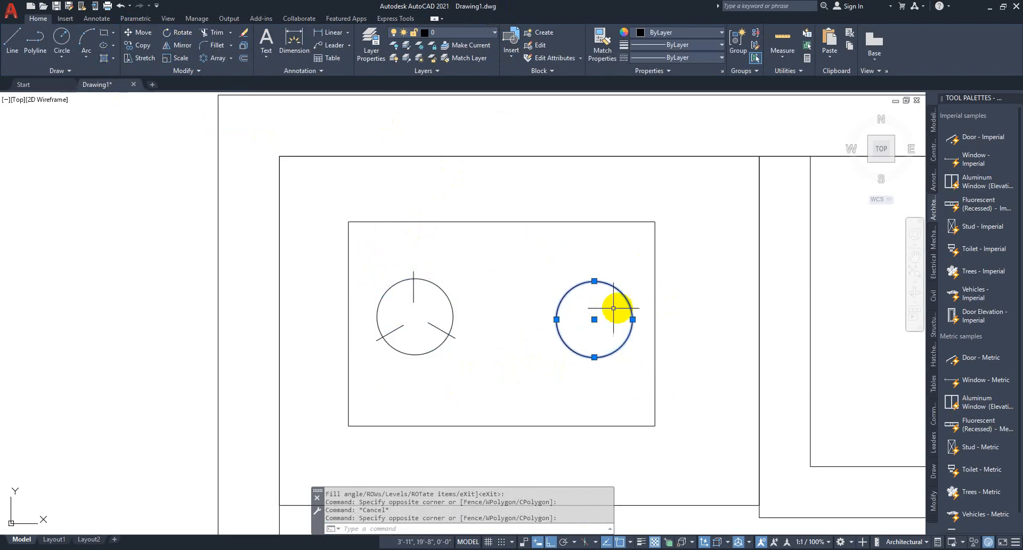
key("Delete")
left_click(575, 362)
left_click(388, 267)
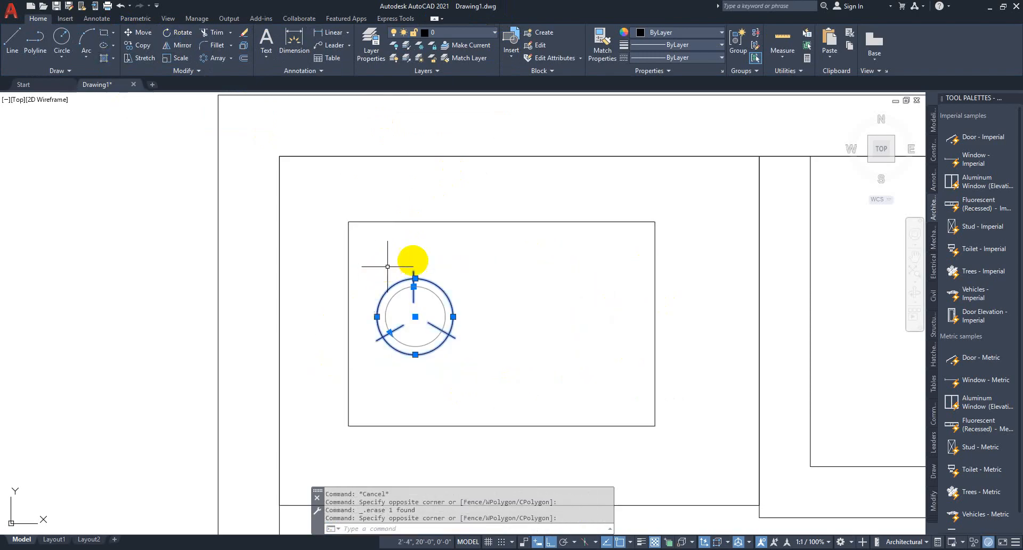
left_click(131, 35)
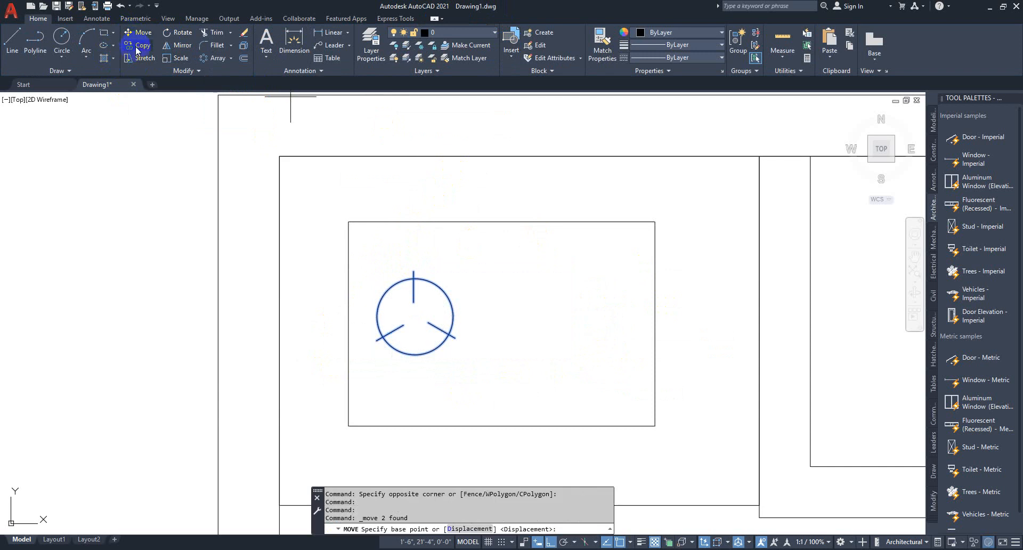
left_click(137, 47)
key("Escape")
Step: Copy the left burner circle with its three radial marks about 1'-7" to the right inside the stove rectangle
left_click(466, 390)
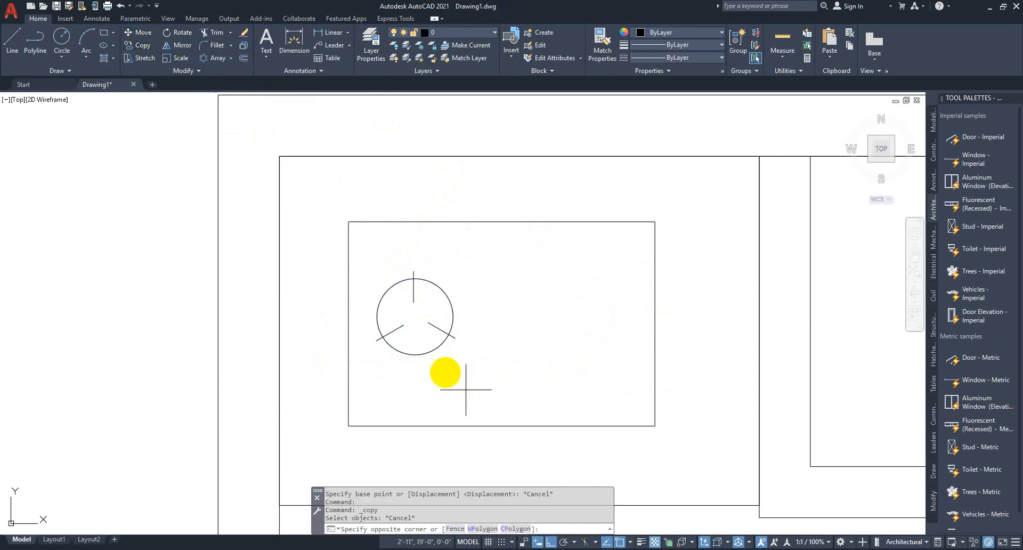
left_click(346, 228)
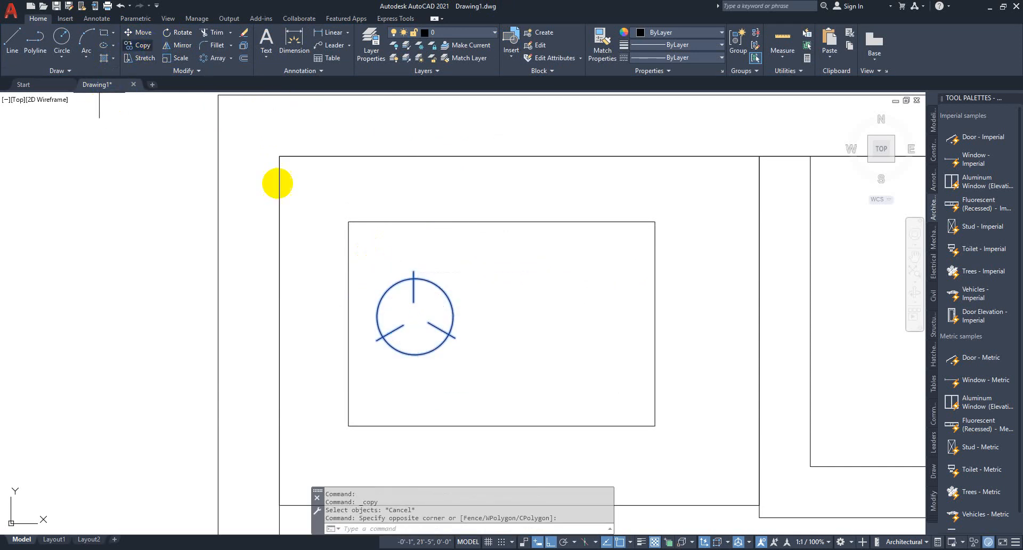
key("Return")
left_click(415, 316)
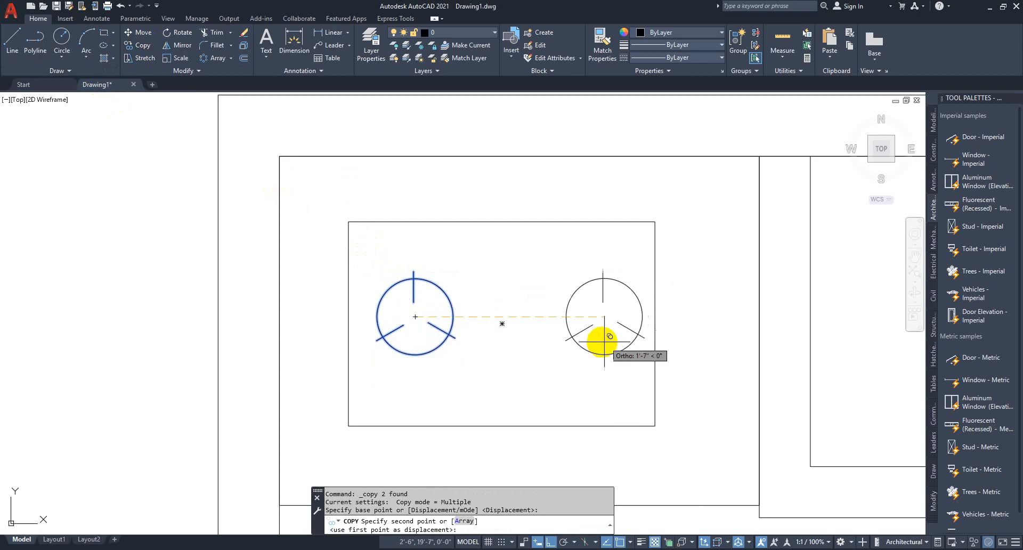
left_click(604, 342)
scroll(604, 342, "down", 4)
key("Escape")
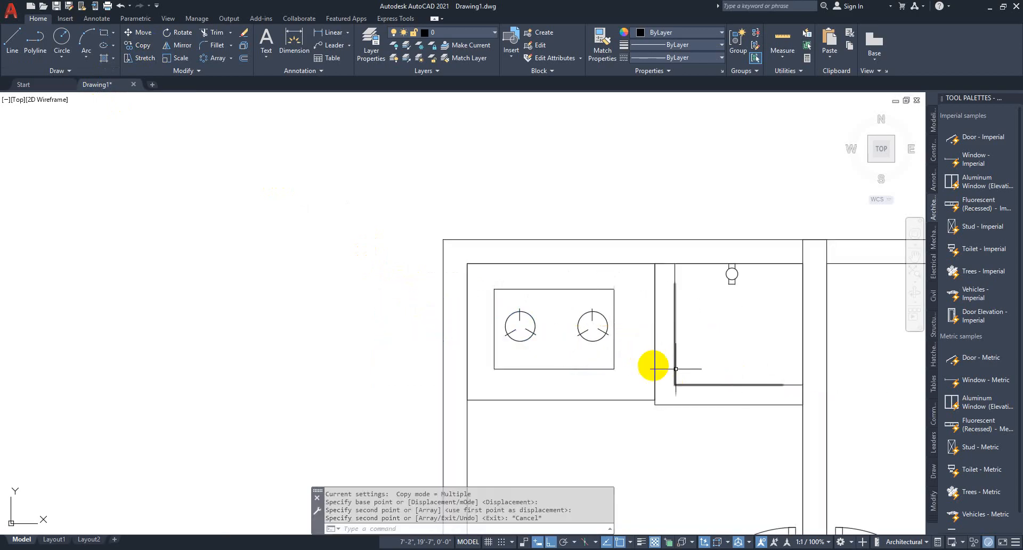
Step: Draw a rectangle in the lower-left corner of the upper-left room, against the left wall and the wall shared with the middle room
scroll(676, 369, "down", 3)
scroll(704, 299, "up", 1)
scroll(619, 319, "down", 1)
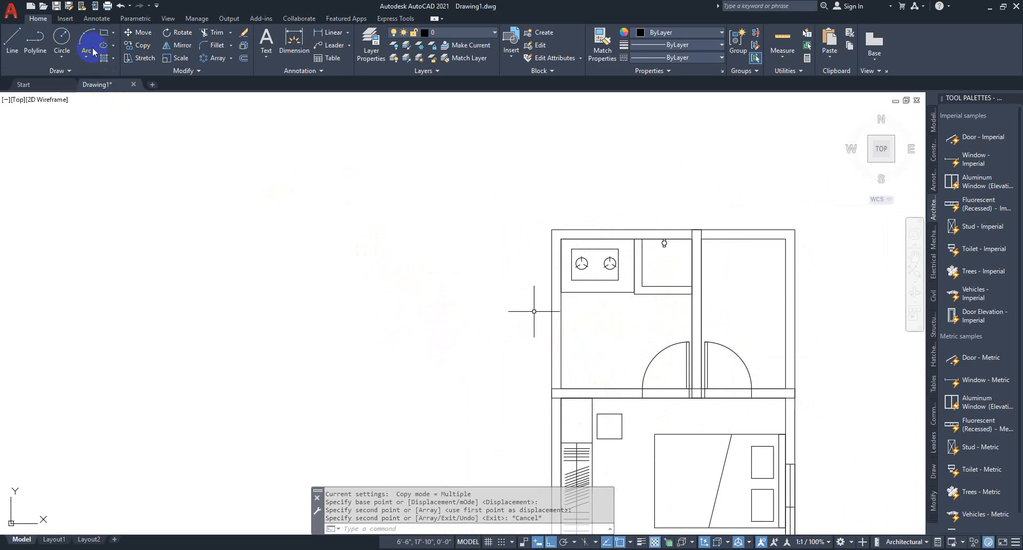
left_click(105, 36)
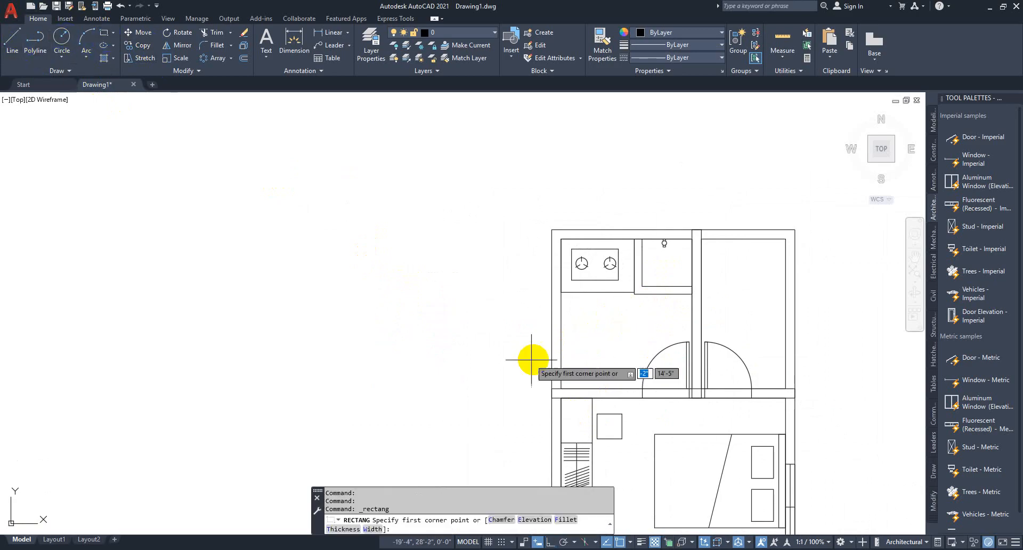
left_click(561, 355)
left_click(627, 389)
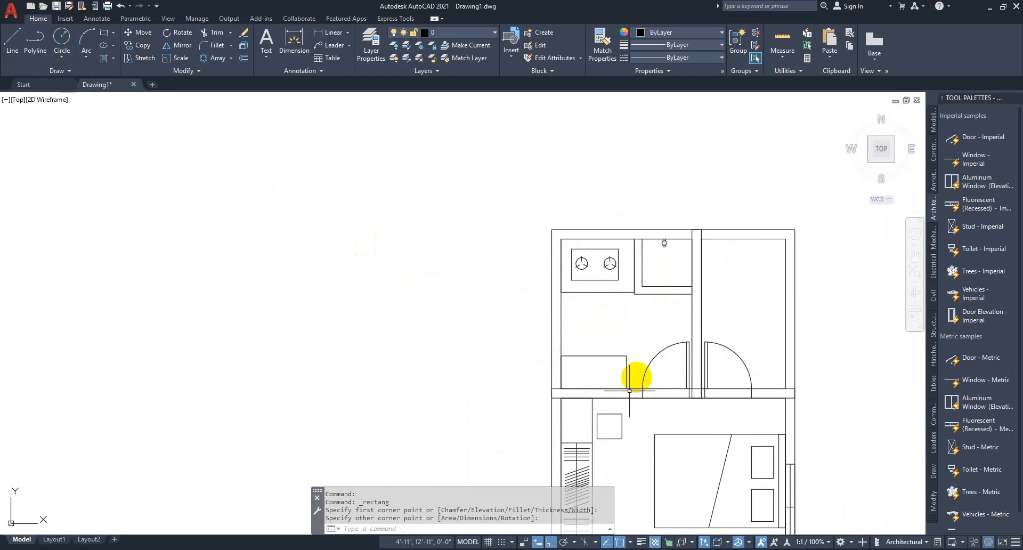
left_click(640, 352)
left_click(577, 363)
scroll(620, 352, "up", 4)
scroll(619, 352, "down", 4)
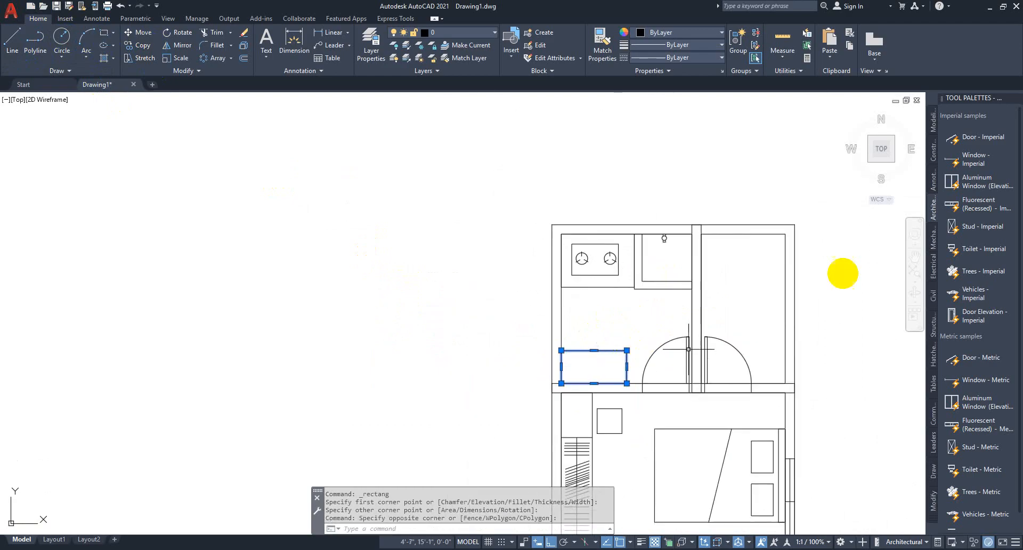
key("Escape")
Step: Explode all objects of the whole floor plan
middle_click_drag(776, 173, 644, 70)
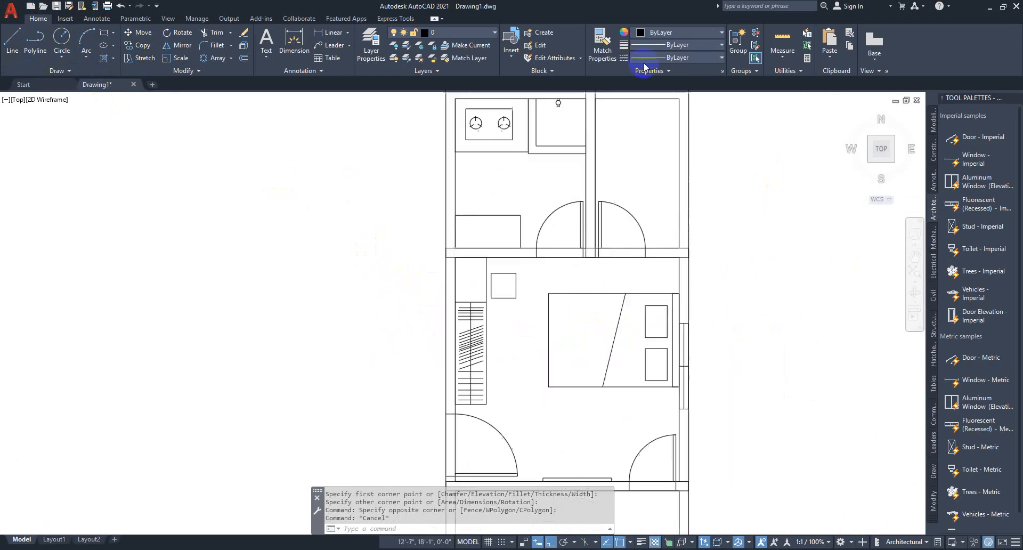
scroll(631, 243, "down", 4)
left_click(711, 146)
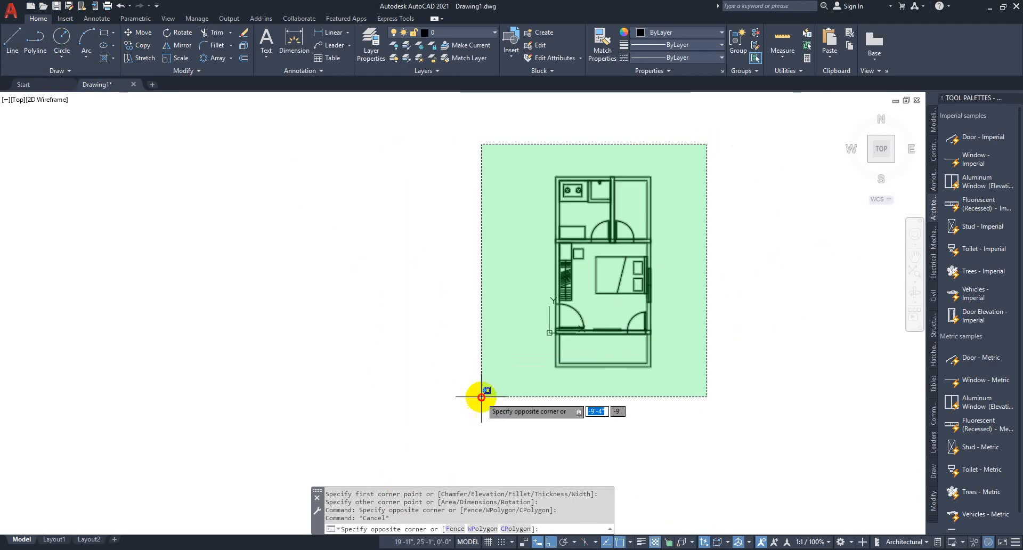
left_click(477, 458)
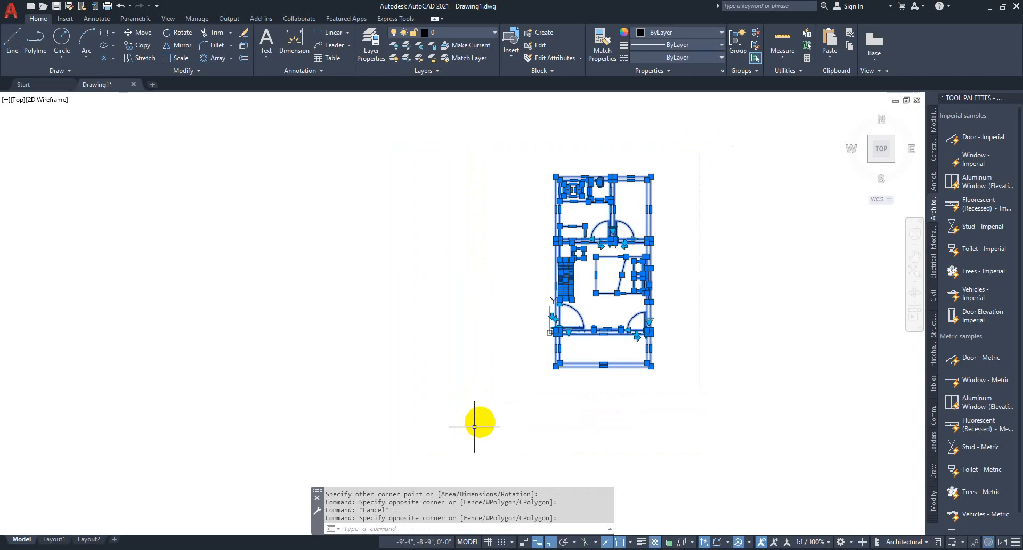
left_click(244, 49)
scroll(657, 260, "up", 4)
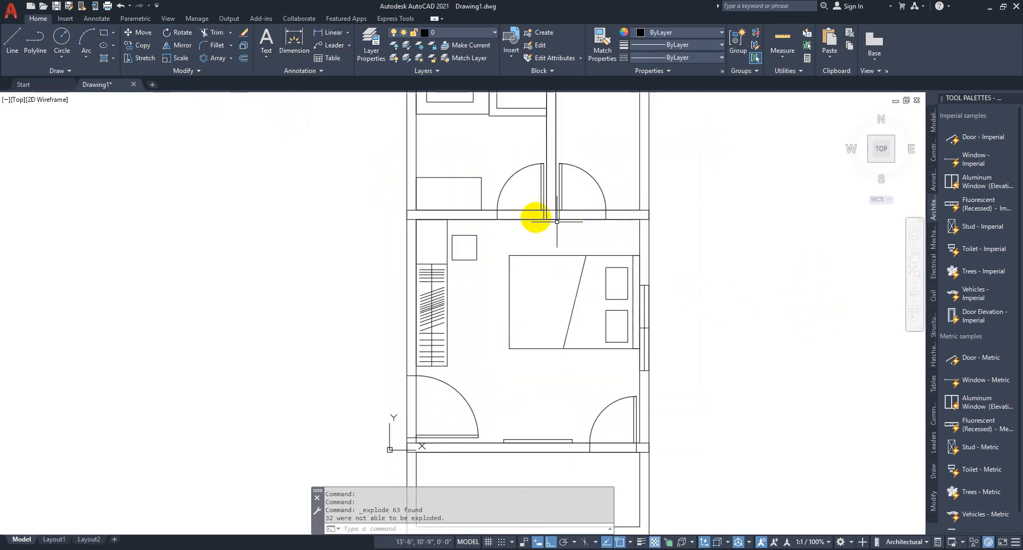
left_click(534, 189)
left_click(512, 235)
scroll(678, 305, "down", 4)
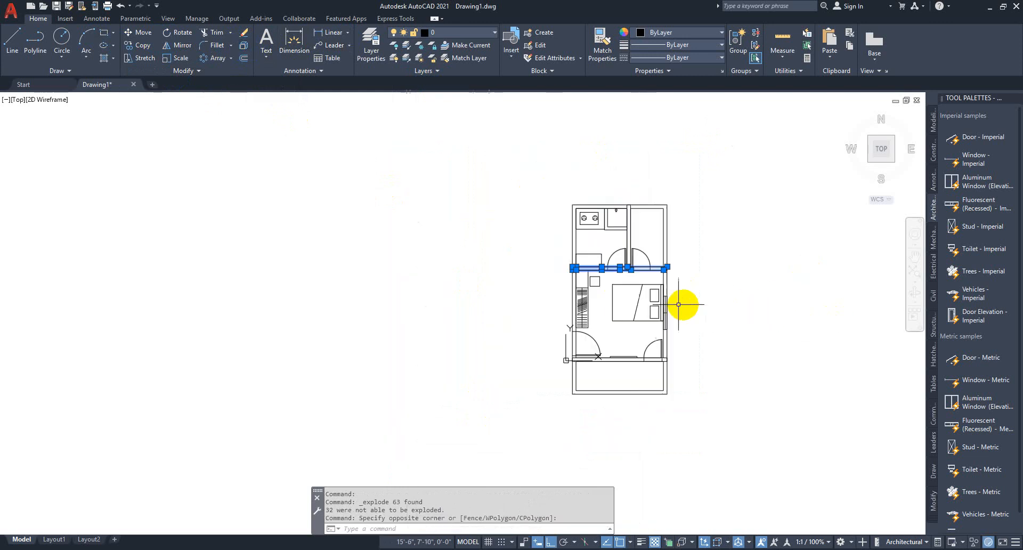
key("Escape")
key("Escape")
Step: Trim the wall lines across the two upper-room door openings, using the whole plan as cutting edges
left_click(738, 453)
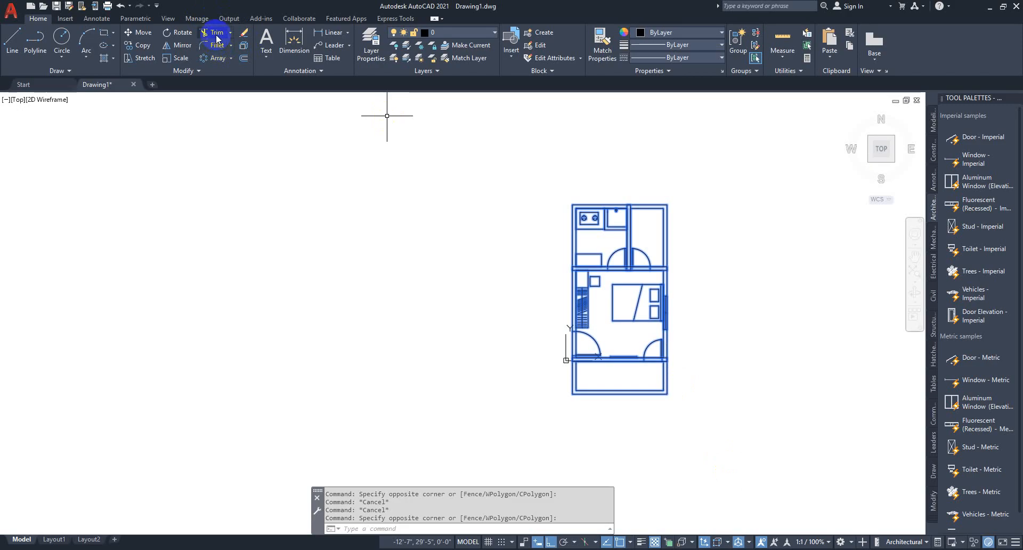
scroll(694, 296, "up", 4)
left_click(494, 240)
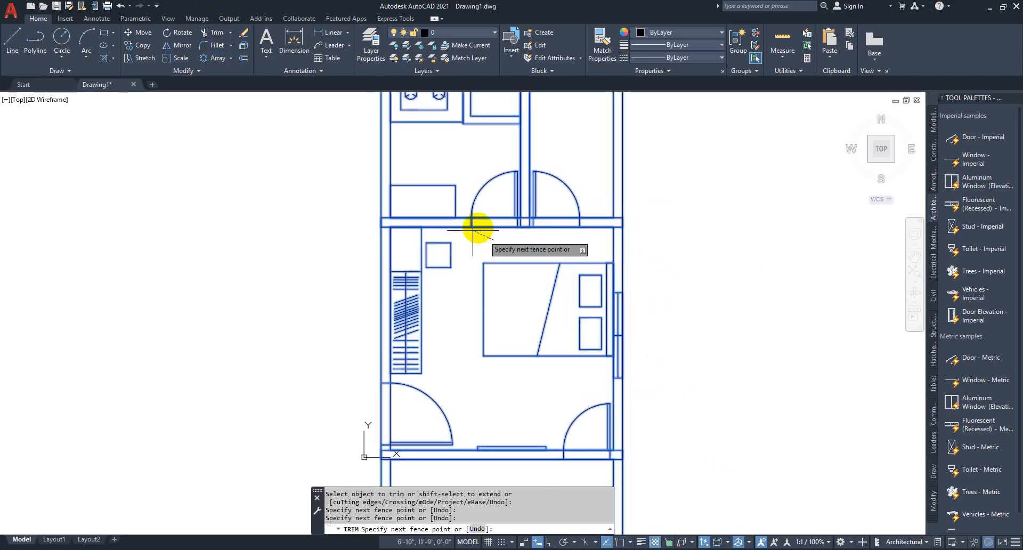
key("Return")
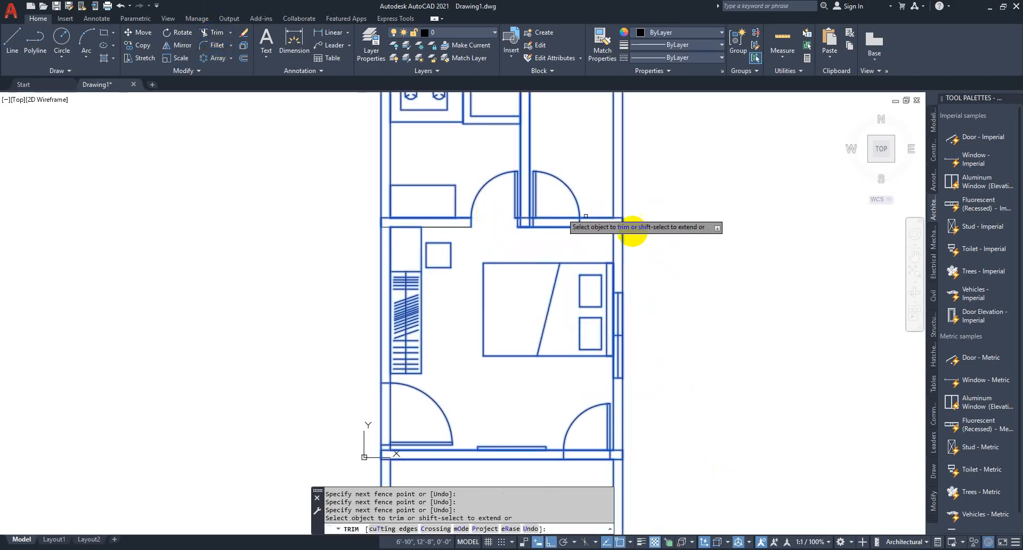
left_click(557, 242)
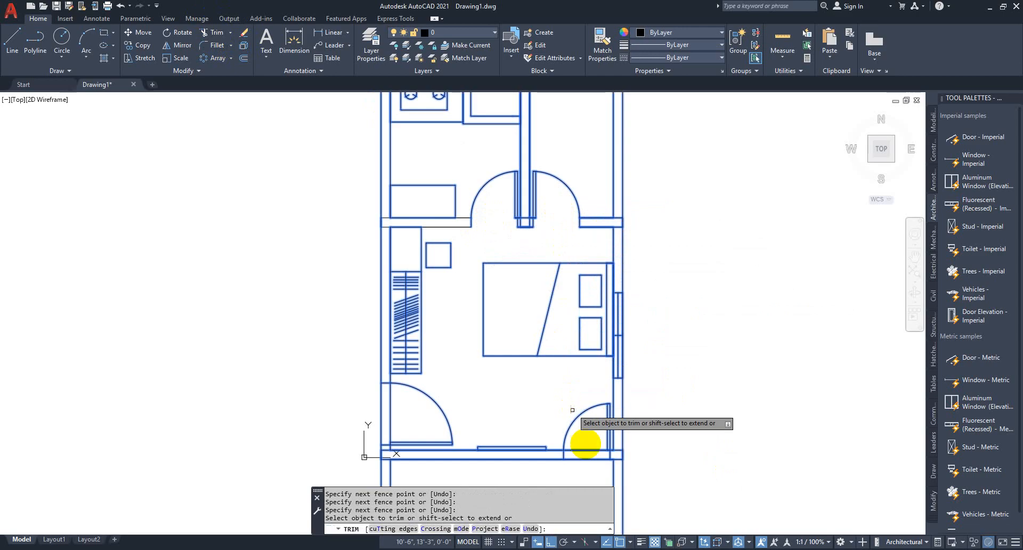
Step: Trim the wall lines across the middle room's lower-right door opening and its left-wall door opening
left_click_drag(586, 471, 588, 432)
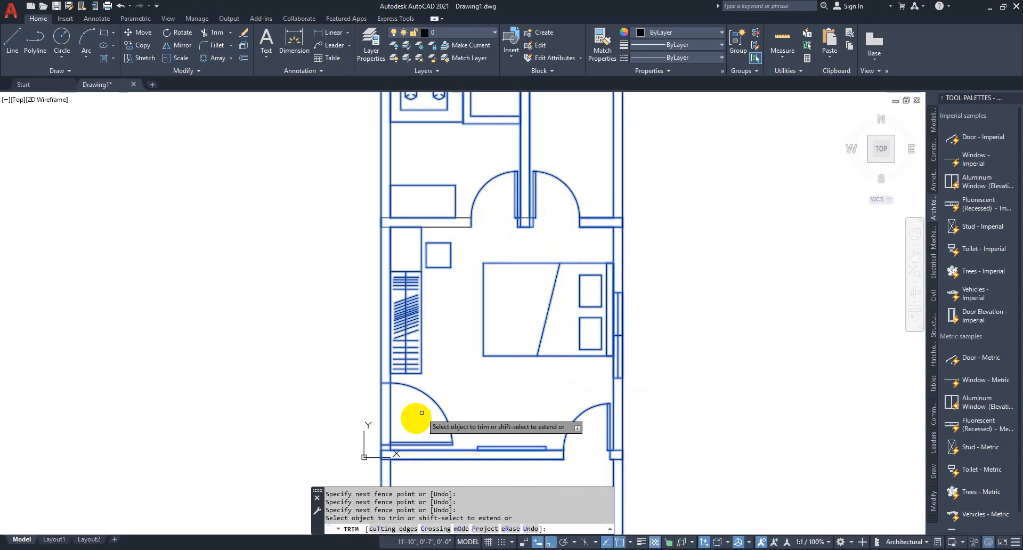
left_click_drag(409, 416, 345, 411)
key("Return")
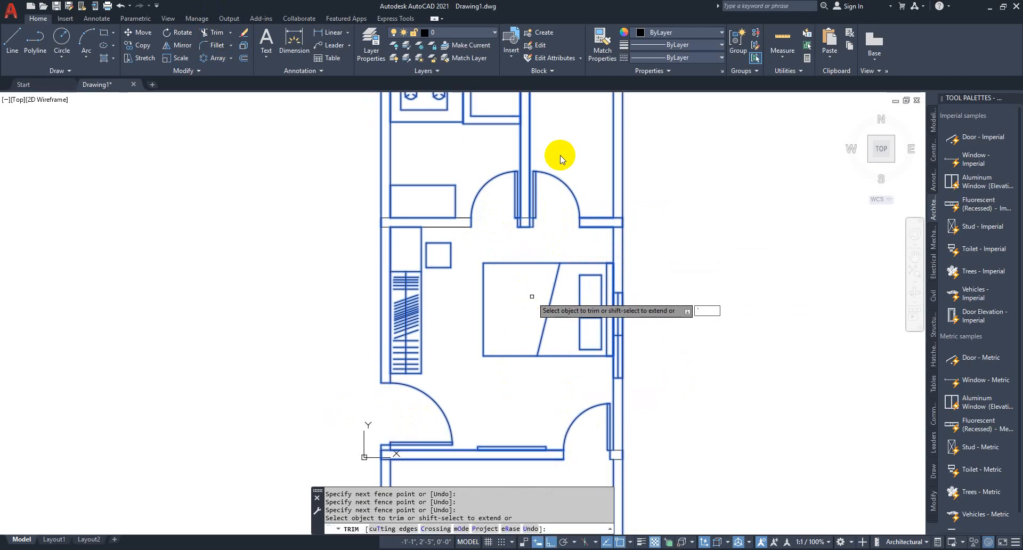
key("Escape")
Step: Offset the slanted line on the bed 3" toward the foot of the bed
scroll(547, 183, "down", 2)
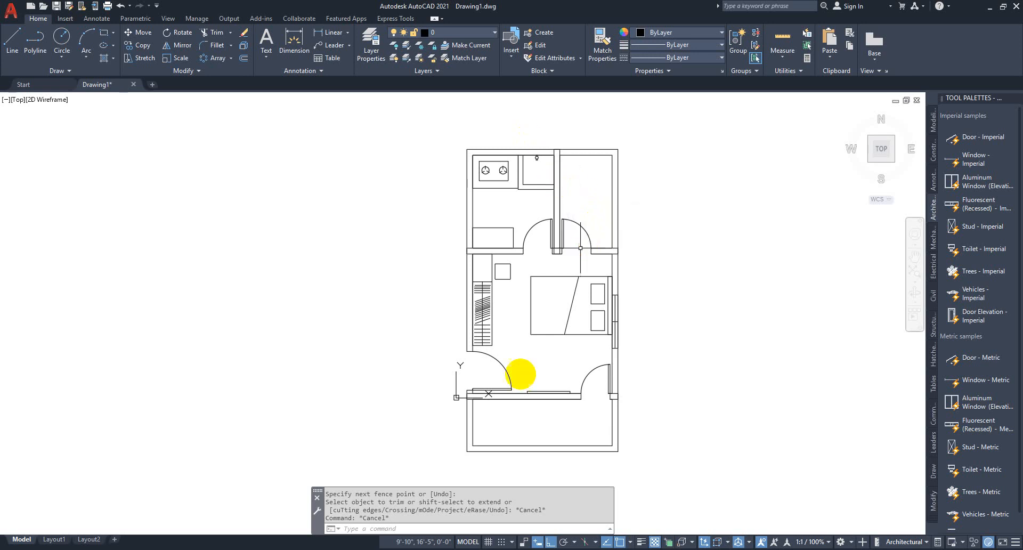
scroll(575, 311, "up", 4)
left_click(597, 271)
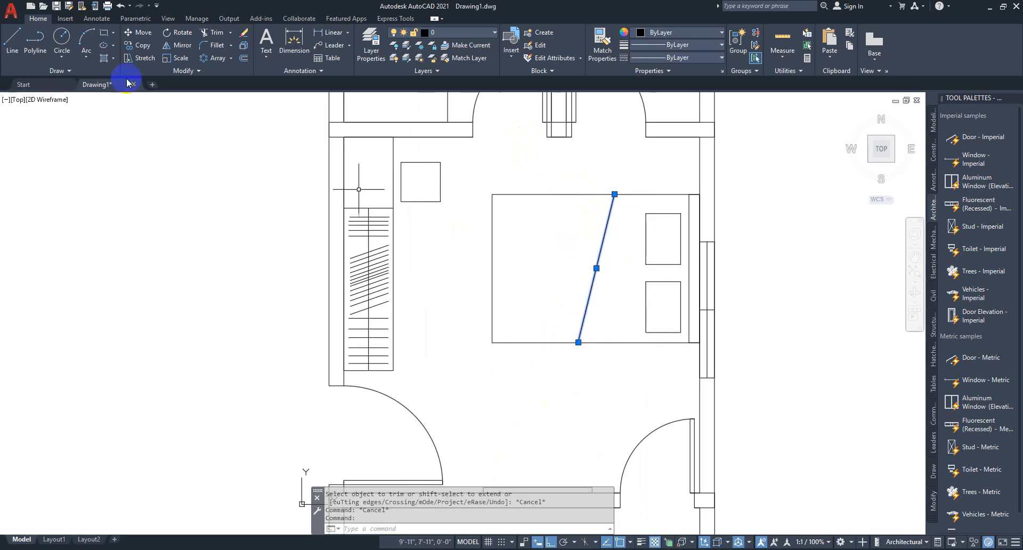
left_click(252, 62)
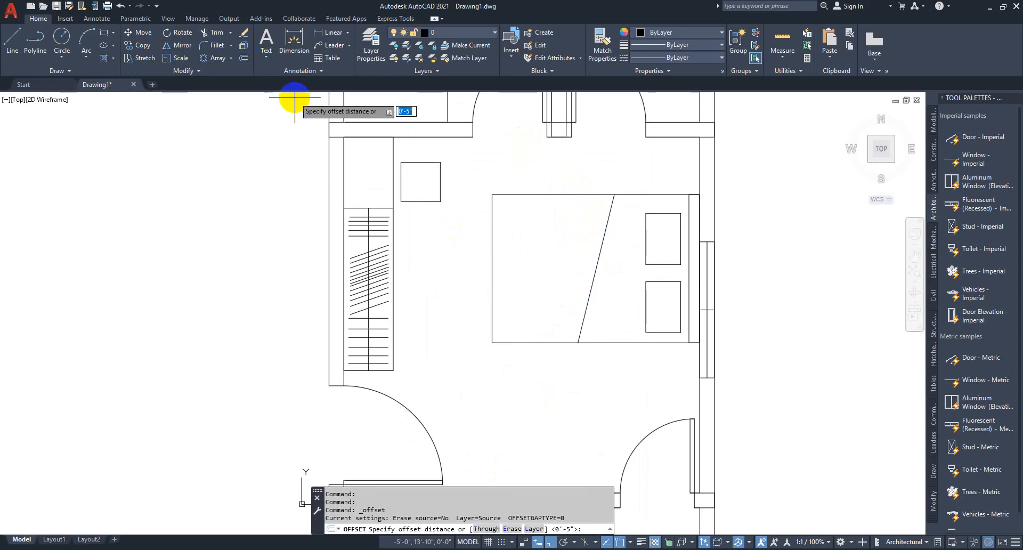
type("3")
key("Return")
left_click(481, 287)
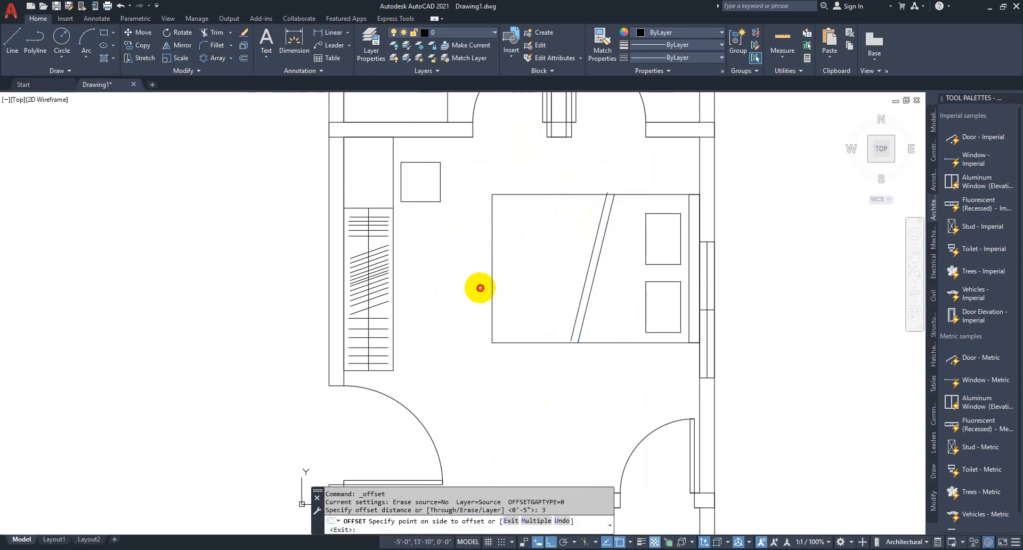
key("Escape")
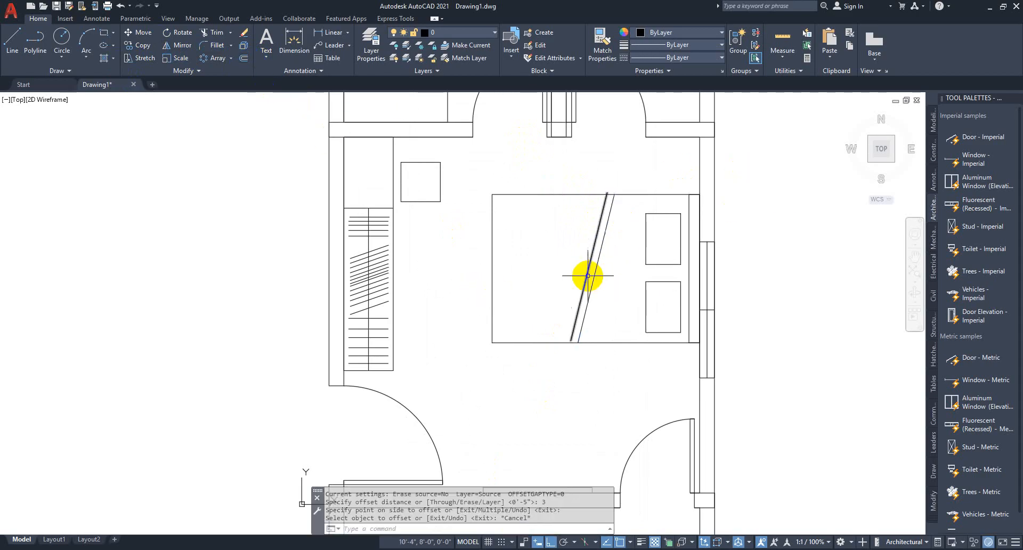
Step: Stretch both ends of the offset slanted line to meet the bed's lower and upper edges
left_click(588, 277)
scroll(567, 344, "up", 4)
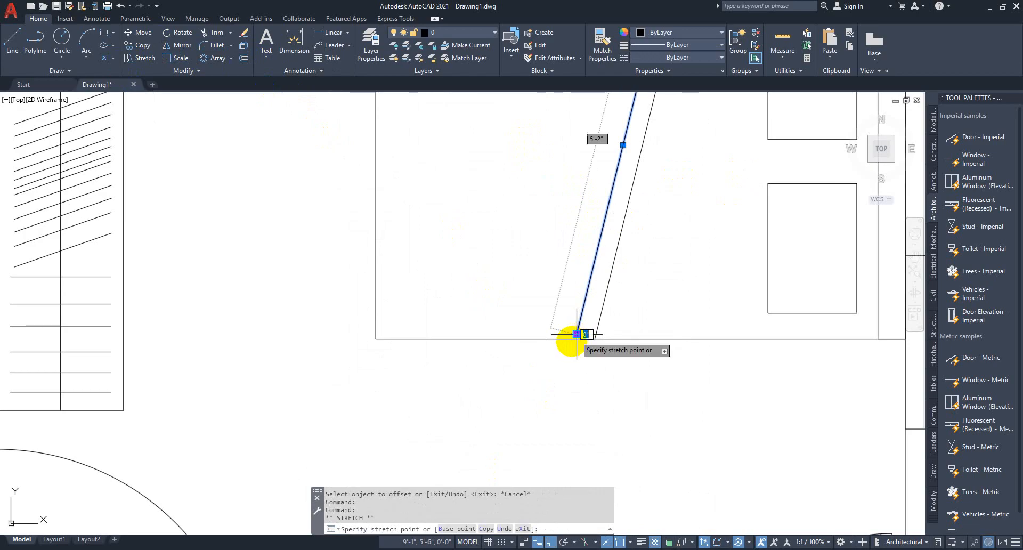
left_click(577, 334)
mouse_move(549, 306)
middle_mouse_down()
mouse_move(506, 387)
mouse_move(443, 452)
middle_mouse_up()
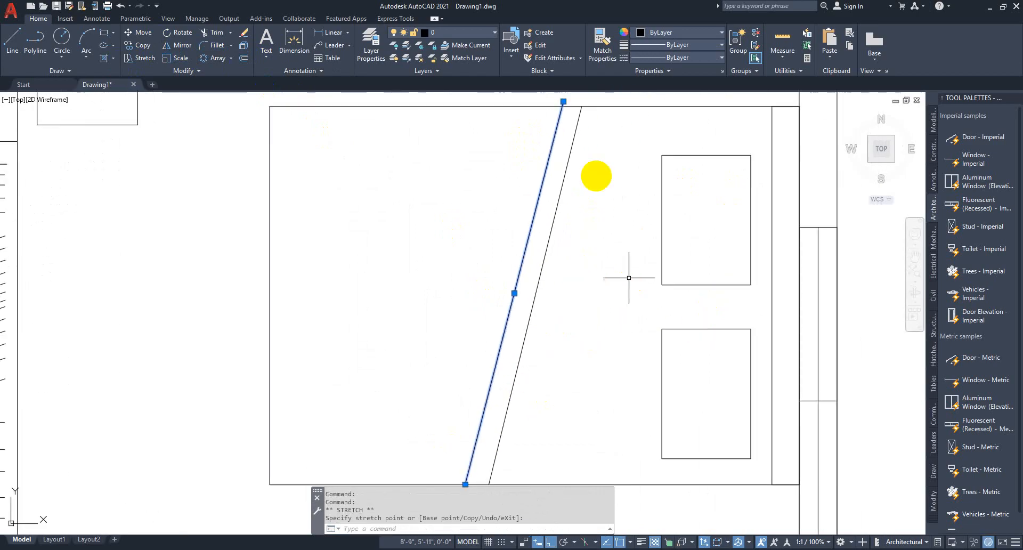
left_click(563, 101)
scroll(646, 193, "up", 2)
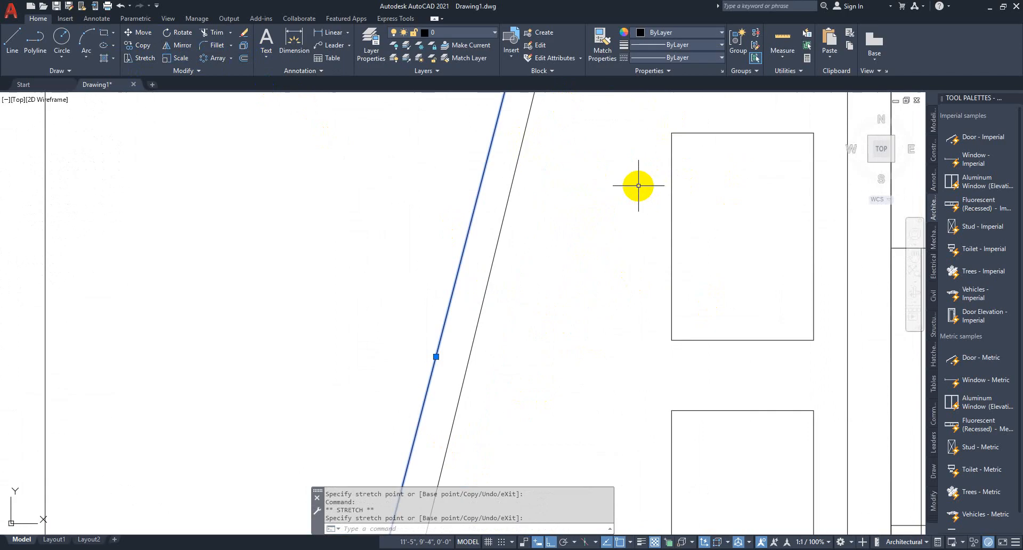
key("Escape")
key("Escape")
Step: Draw a 2.5' by 2.5' rectangle in the upper-right inner corner of the upper-right room
scroll(448, 274, "down", 5)
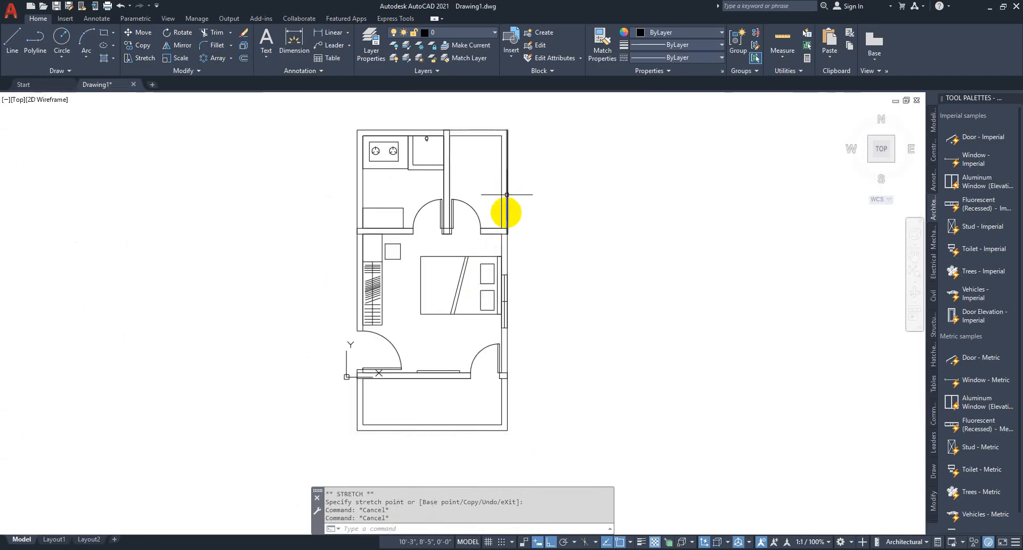
scroll(461, 165, "up", 4)
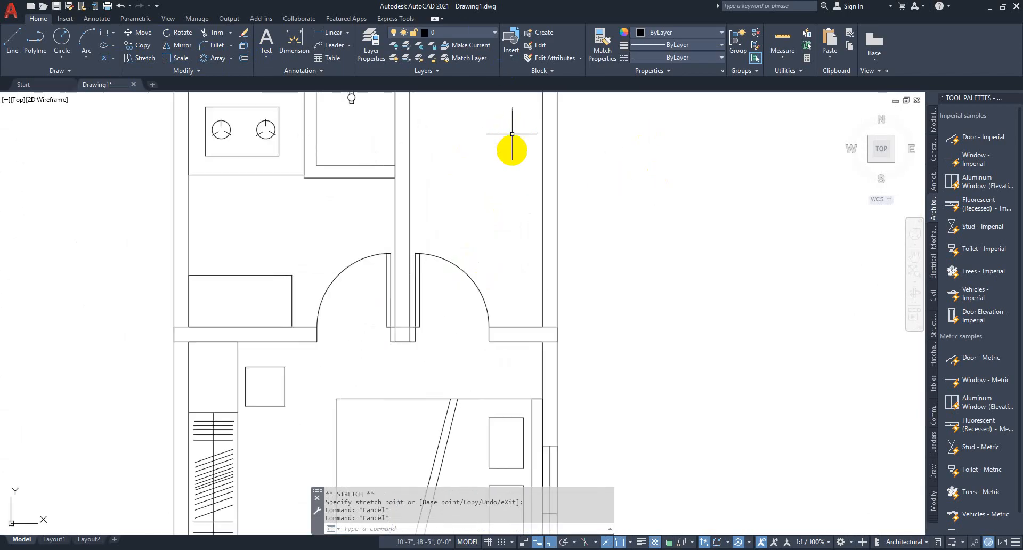
middle_click_drag(509, 148, 471, 265)
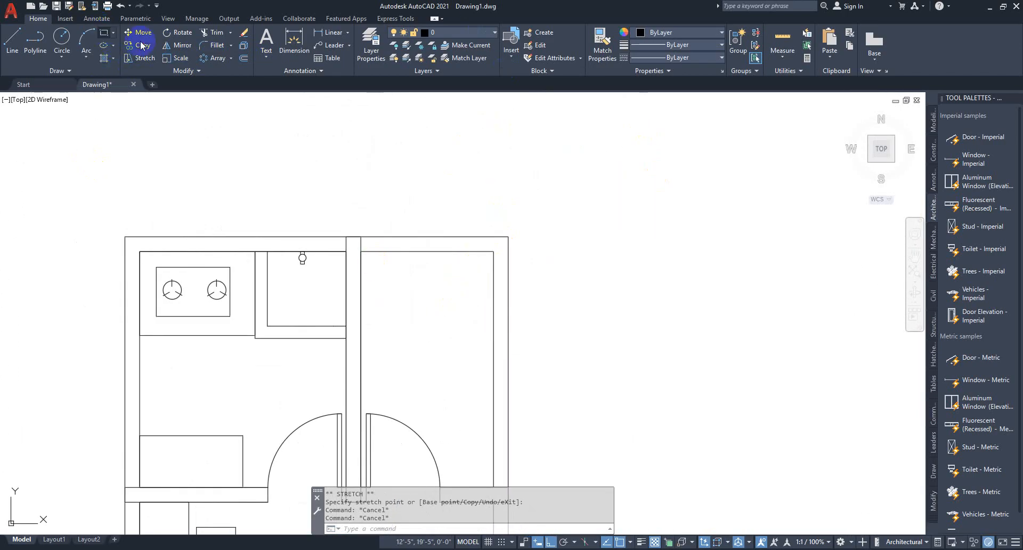
left_click(104, 33)
left_click(492, 251)
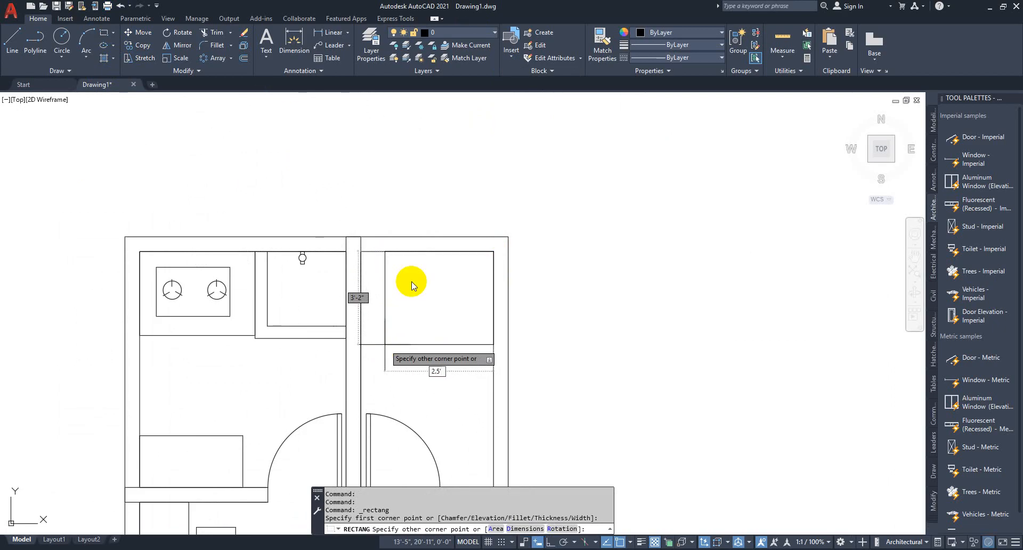
key("Tab")
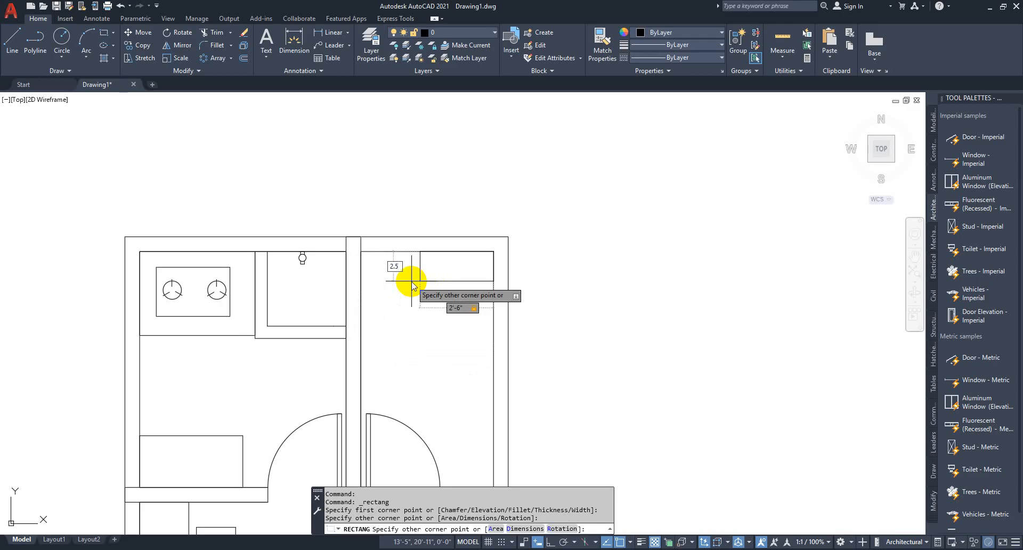
type("2.5'")
key("Return")
scroll(469, 273, "up", 4)
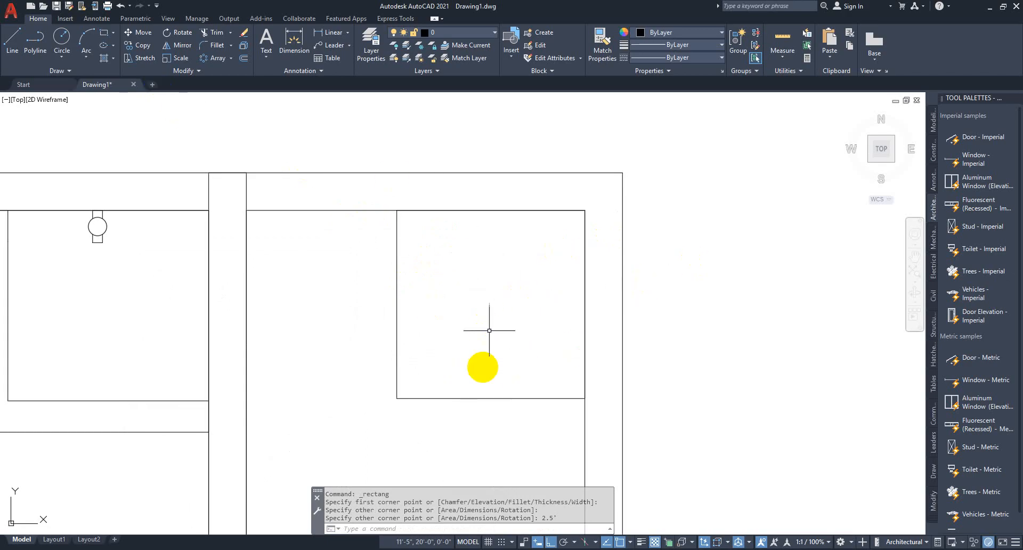
Step: Switch to the Chrome browser and search Google for "bathroom pan dwg"
scroll(459, 289, "down", 4)
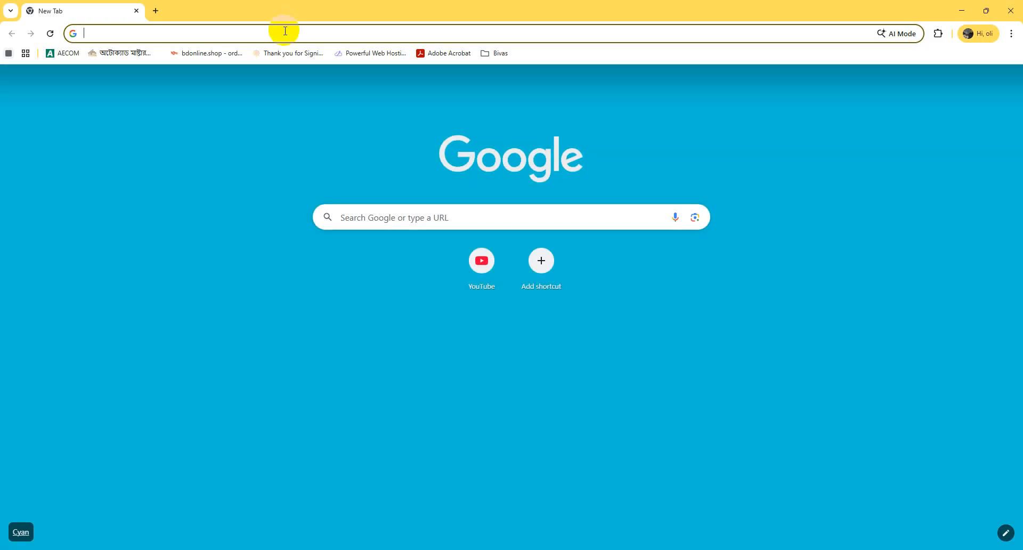
type("pan dwg")
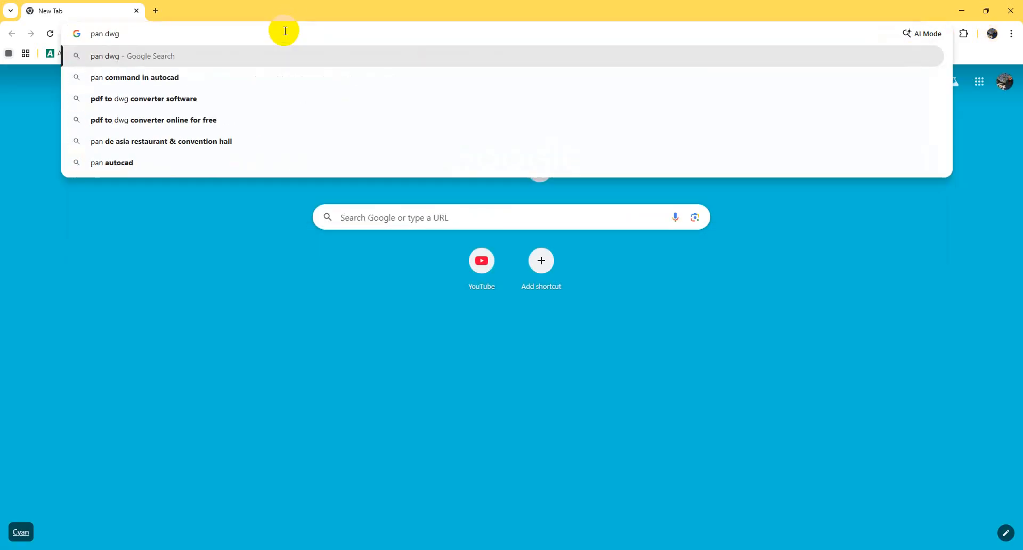
key("Home")
type("bat")
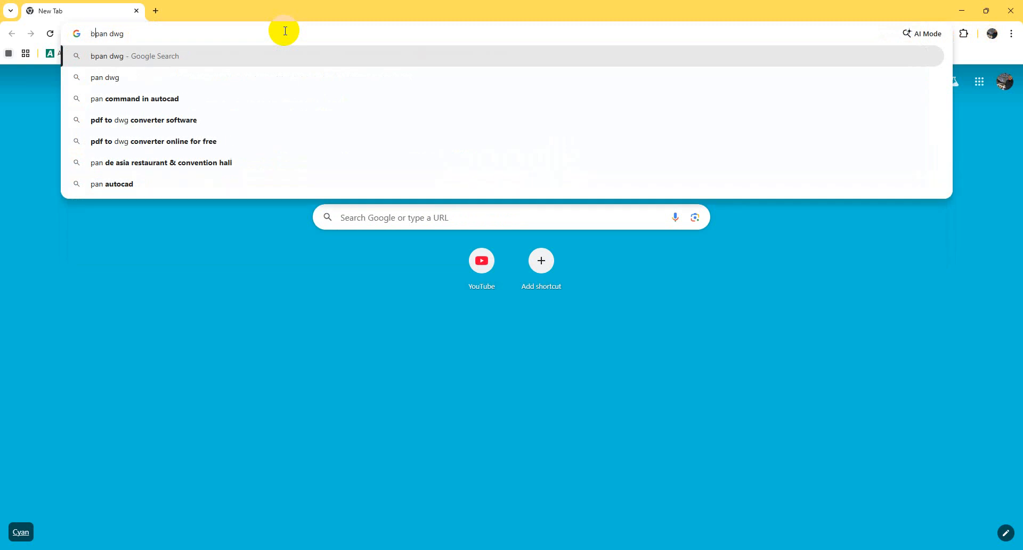
type("hroom")
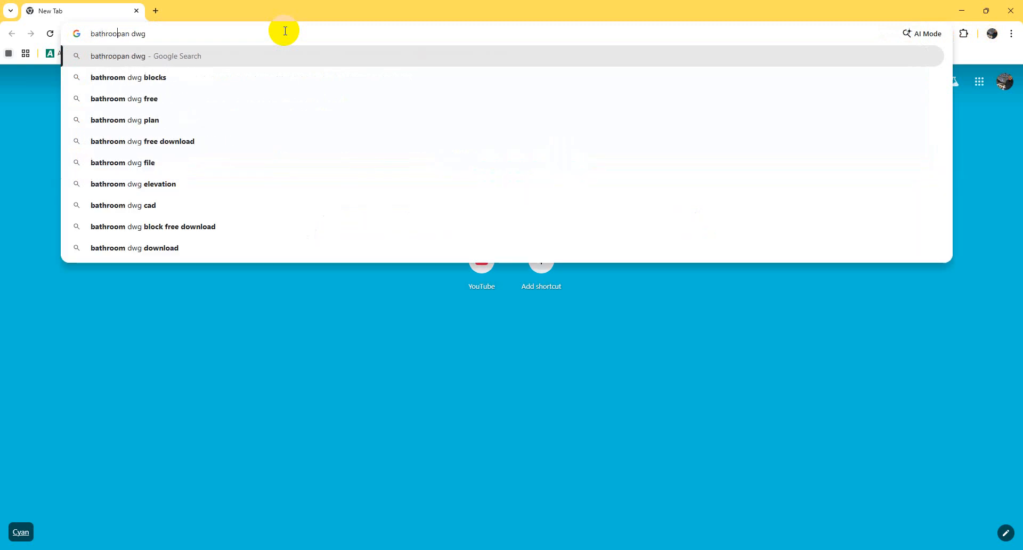
key("Return")
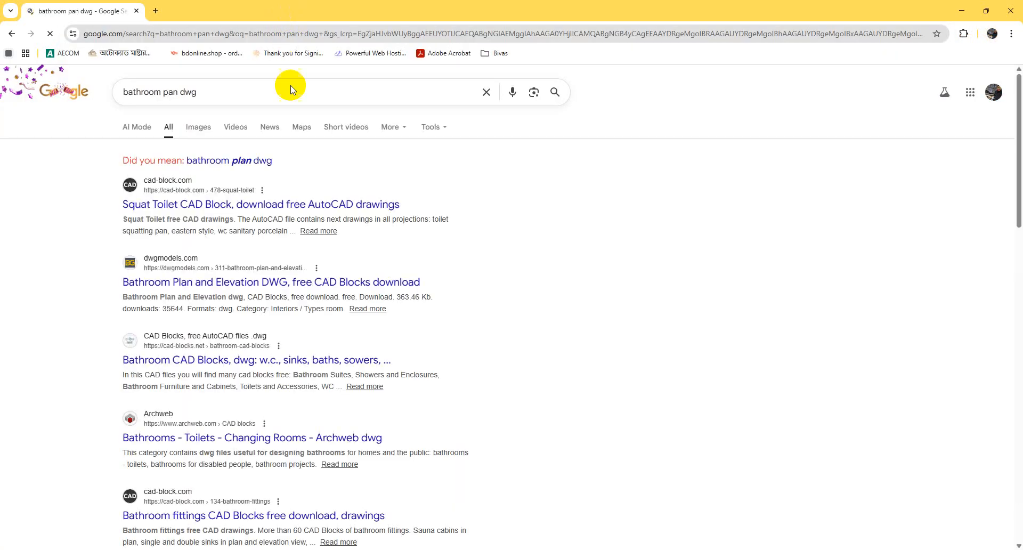
Step: Open the cad-block.com "Squat Toilet CAD Block" search result in a new tab and switch to that page
left_click(244, 161)
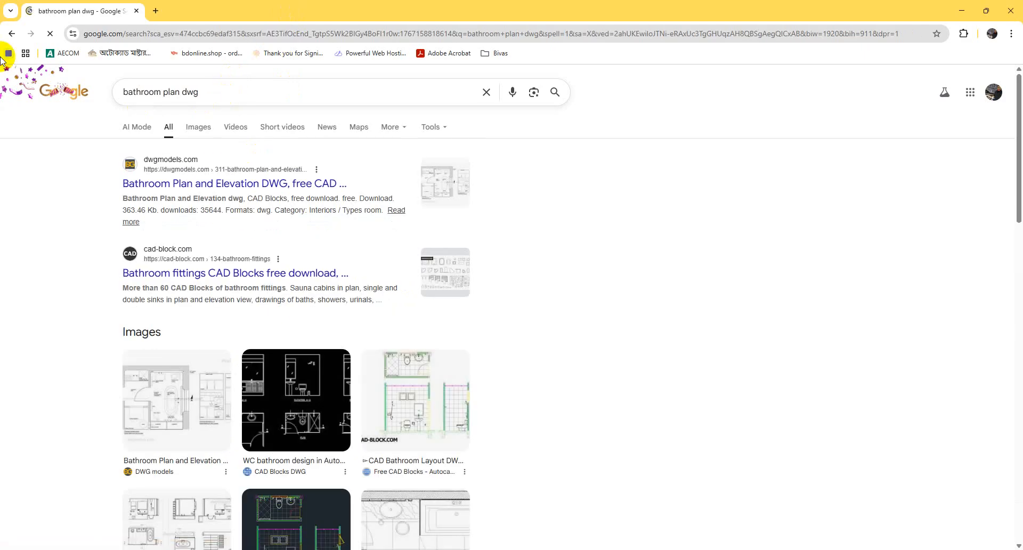
left_click(11, 33)
left_click(213, 206)
right_click(241, 212)
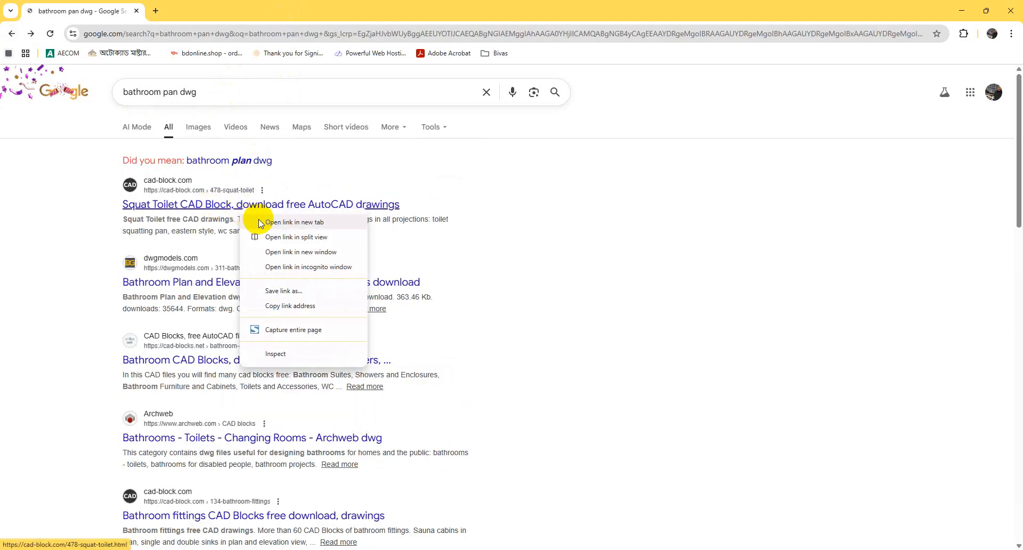
left_click(264, 216)
left_click(187, 6)
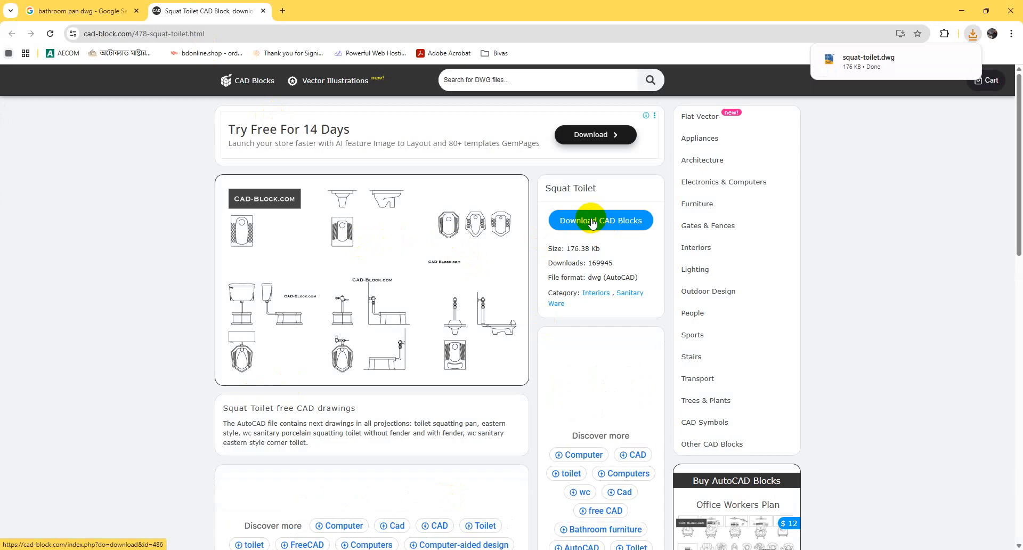
Step: Open the downloaded squat-toilet.dwg in AutoCAD and copy the rectangular squat toilet plan at the upper left to the clipboard
left_click(905, 53)
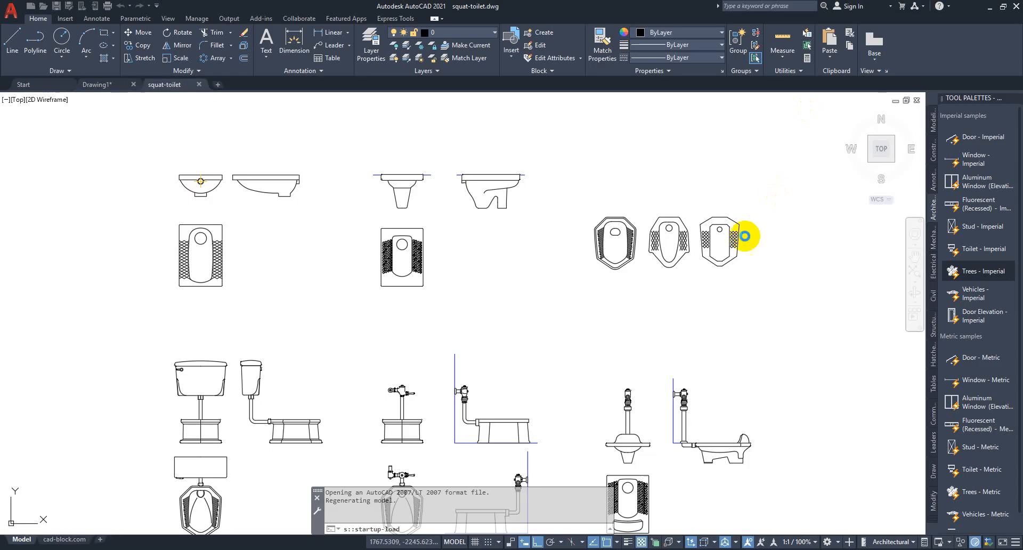
left_click(633, 196)
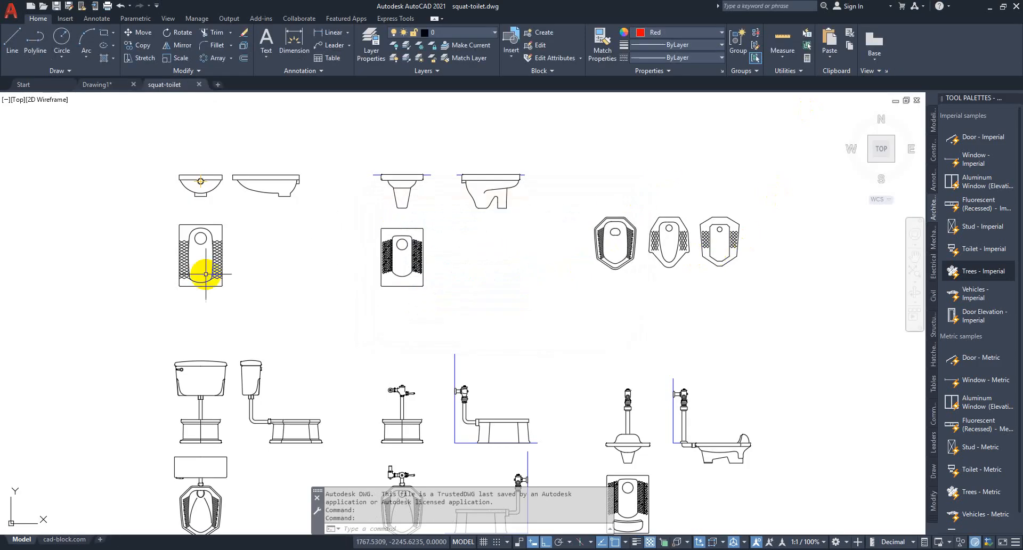
left_click(239, 218)
left_click(107, 347)
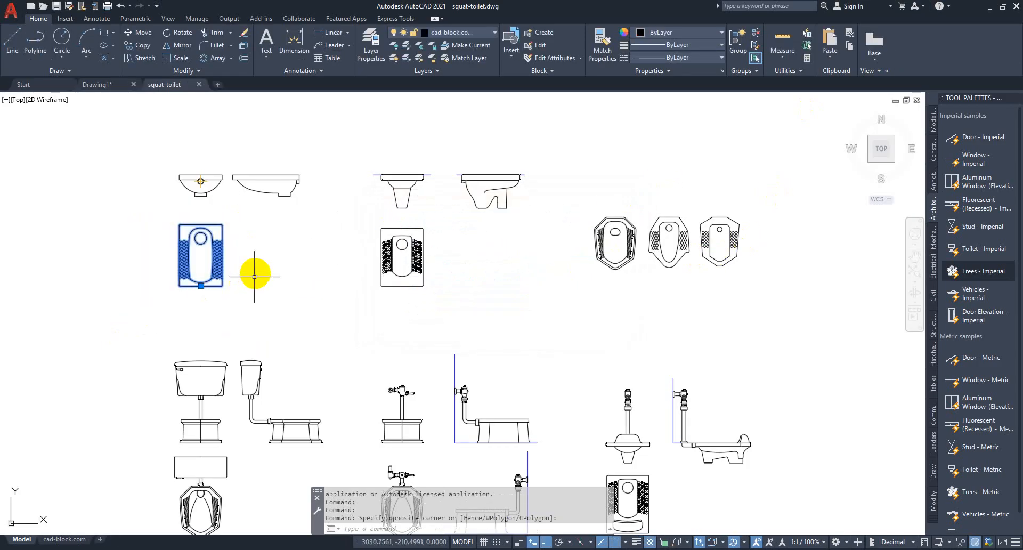
key("ctrl+c")
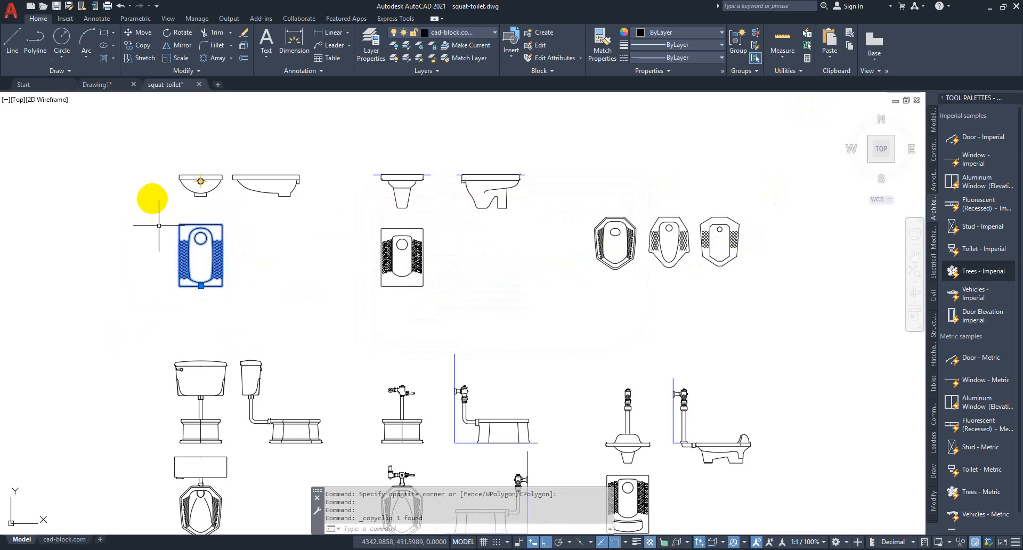
Step: Paste the copied squat toilet into Drawing1, in the empty area to the right of the floor plan
left_click(103, 86)
key("ctrl+v")
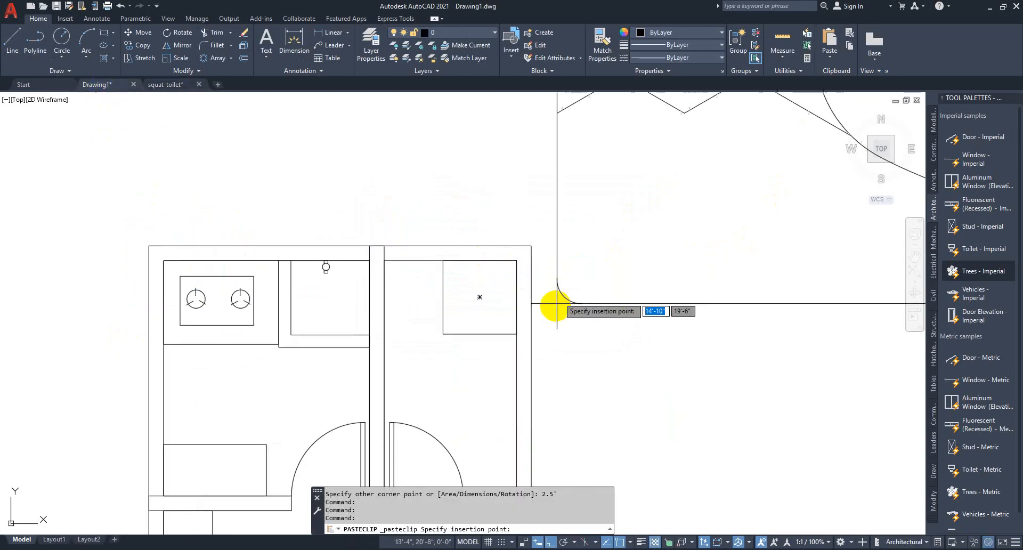
scroll(555, 304, "down", 5)
left_click(609, 413)
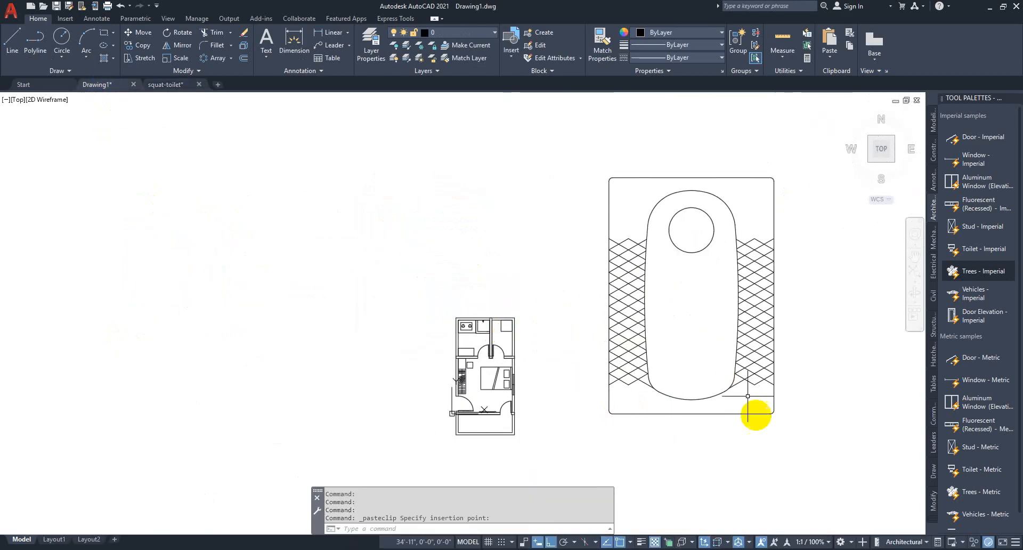
Step: Scale the pasted squat toilet down to fixture size about the midpoint of its bottom edge
left_click(794, 422)
left_click(592, 165)
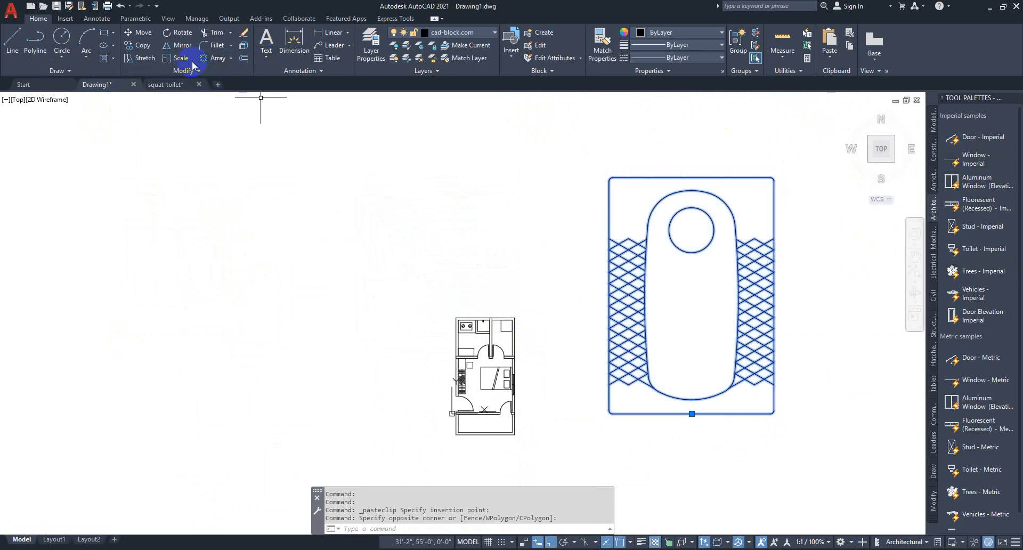
left_click(166, 63)
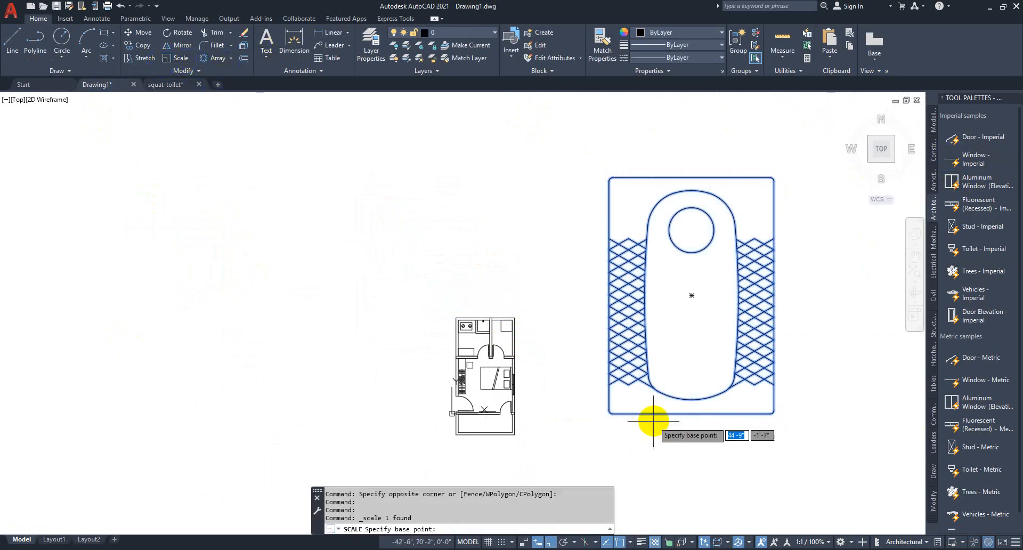
left_click(692, 414)
scroll(694, 413, "up", 4)
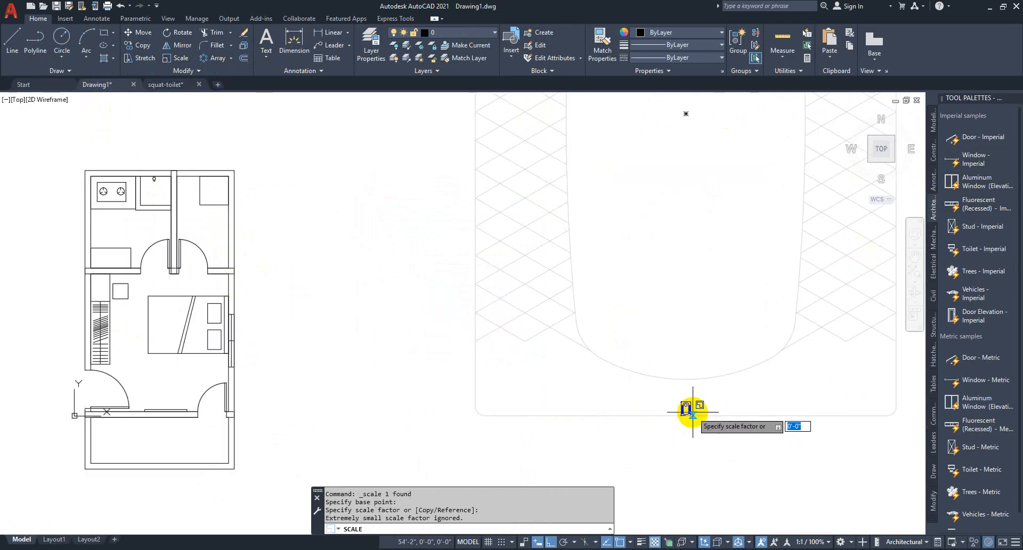
Step: Rotate the reduced squat toilet 90° counterclockwise about the midpoint of its bottom edge
left_click(747, 363)
left_click(605, 413)
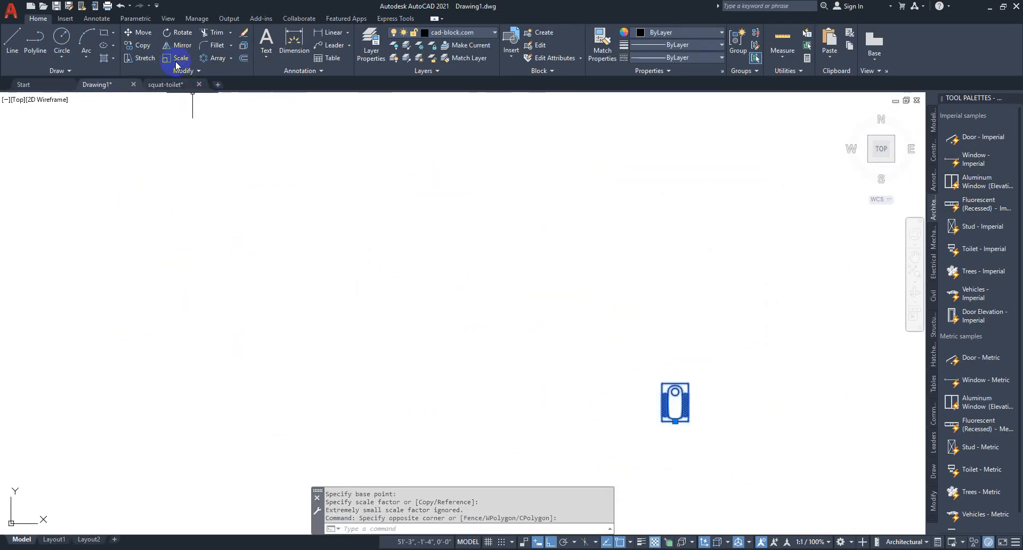
left_click(167, 33)
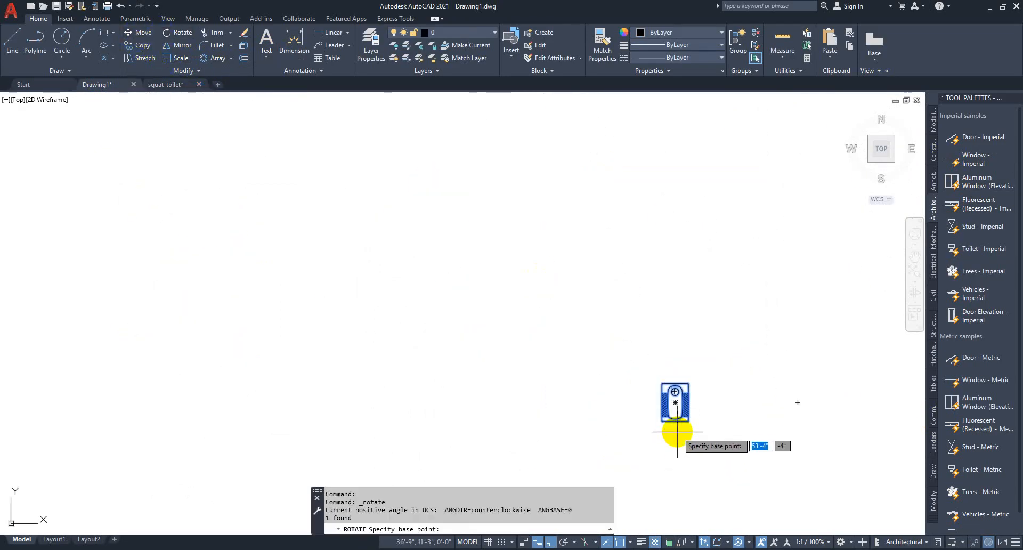
left_click(675, 421)
left_click(673, 363)
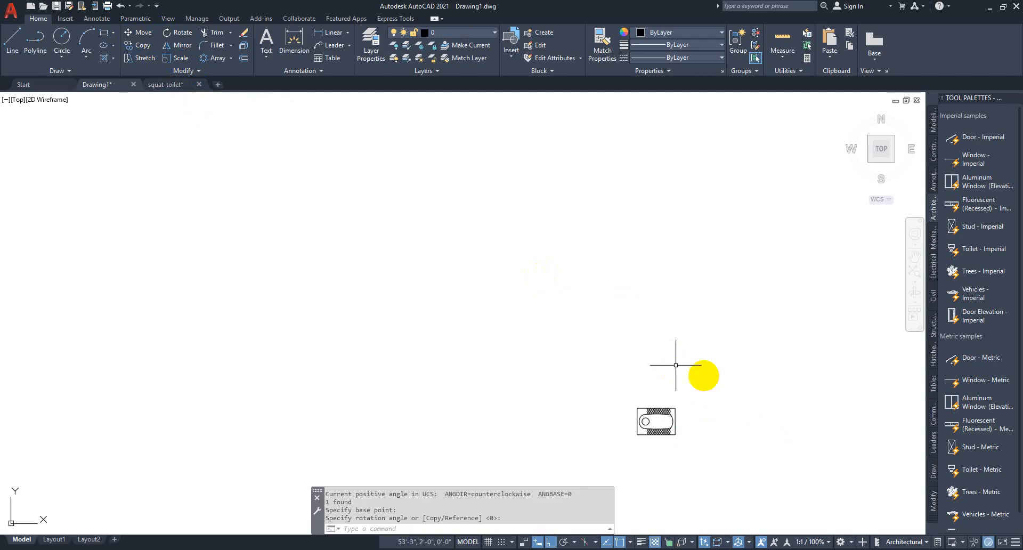
Step: Move the squat toilet with Ortho off into the 2.5' square in the upper-right room's corner
left_click(732, 354)
left_click(570, 495)
left_click(137, 33)
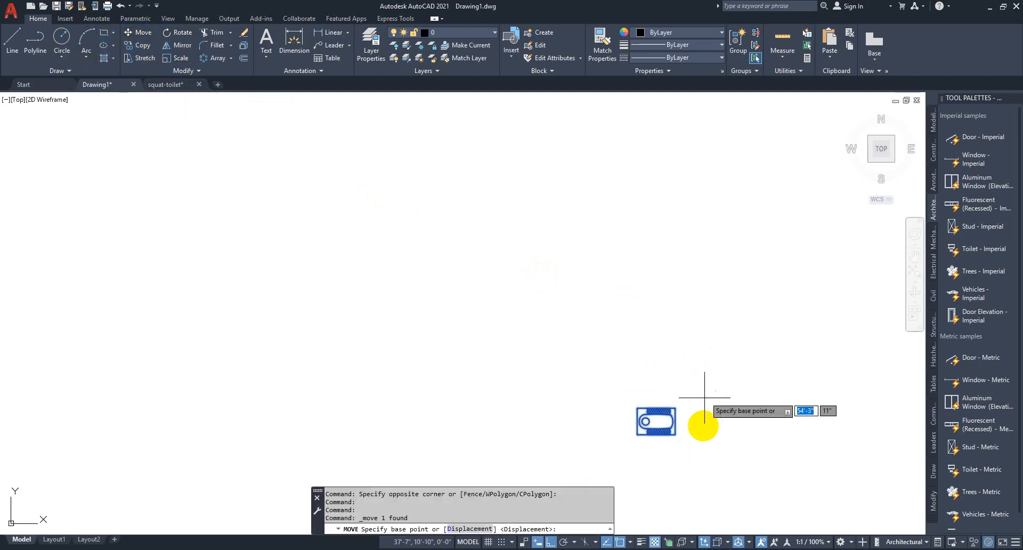
left_click(676, 421)
scroll(525, 251, "down", 3)
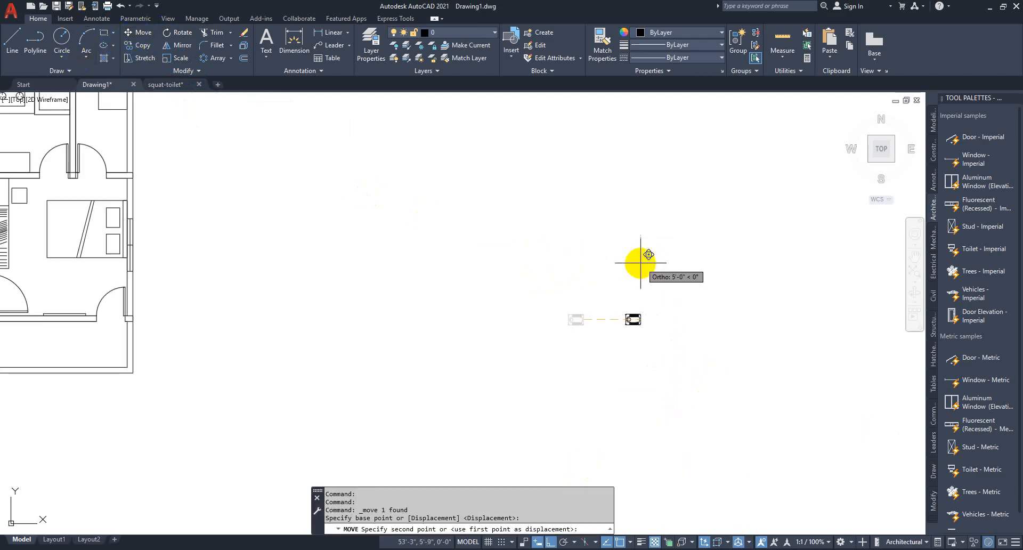
key("F8")
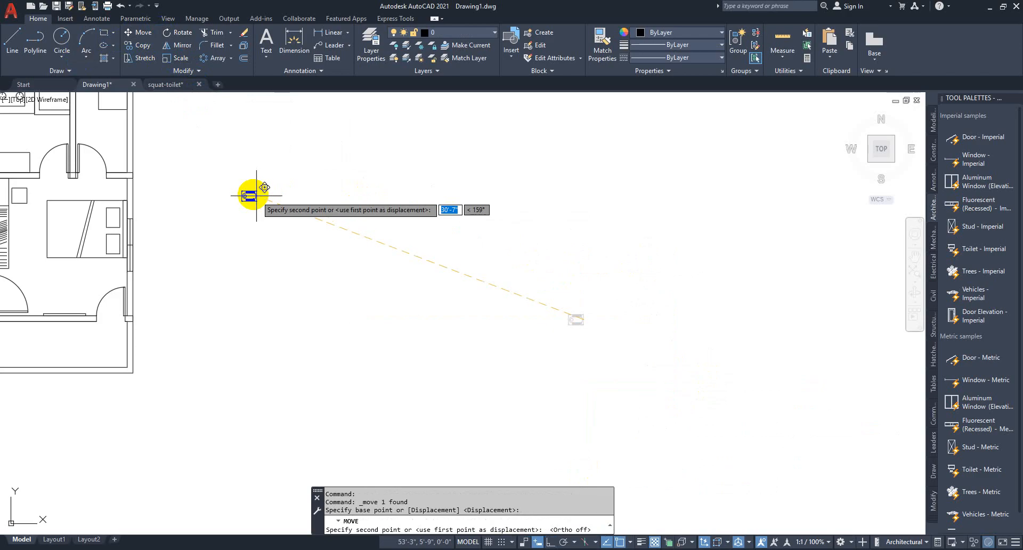
middle_click_drag(260, 194, 349, 289)
scroll(226, 212, "up", 6)
middle_click_drag(193, 162, 322, 324)
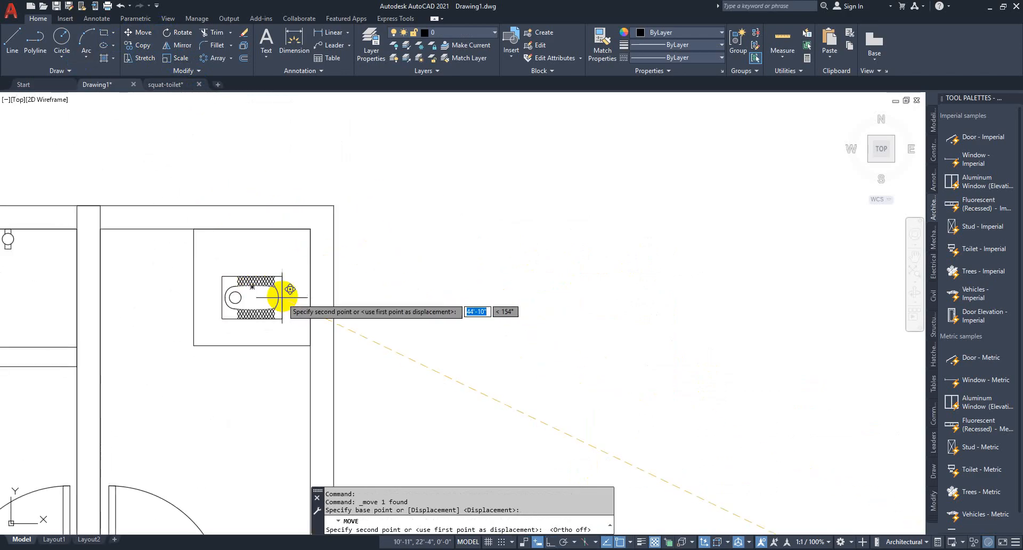
left_click(288, 287)
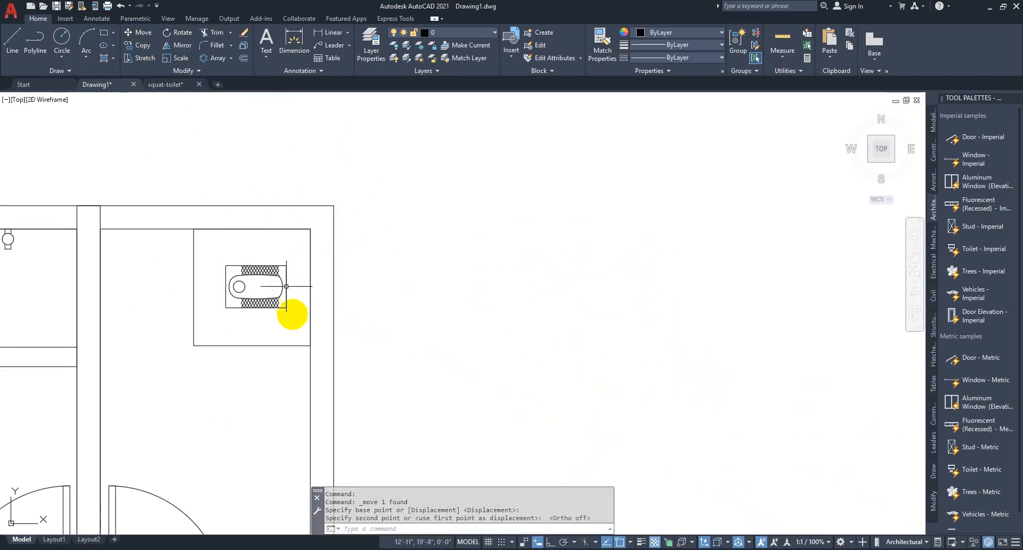
Step: Scale the squat toilet up slightly about its lower-right corner, within the 2.5' square
left_click(294, 333)
left_click(210, 249)
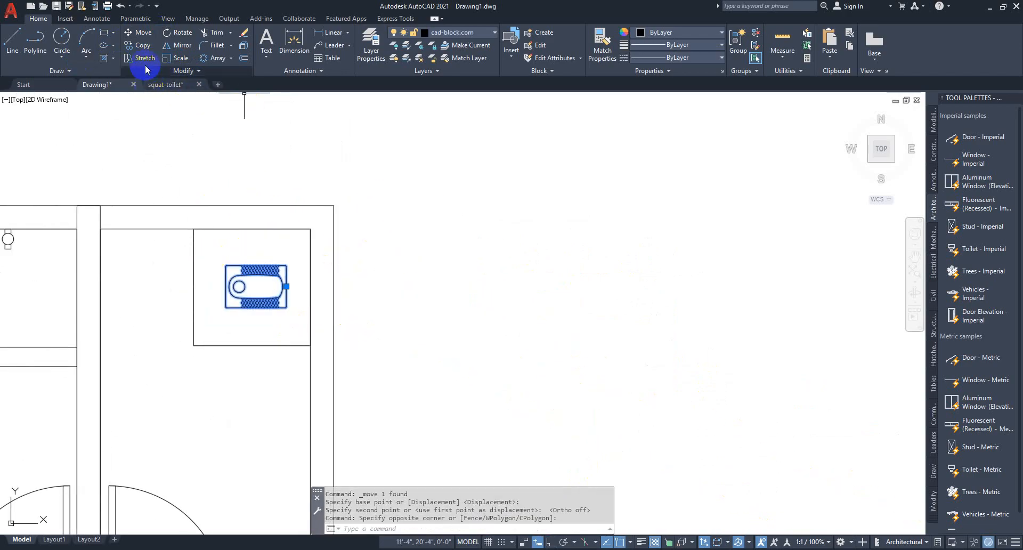
left_click(165, 63)
left_click(287, 308)
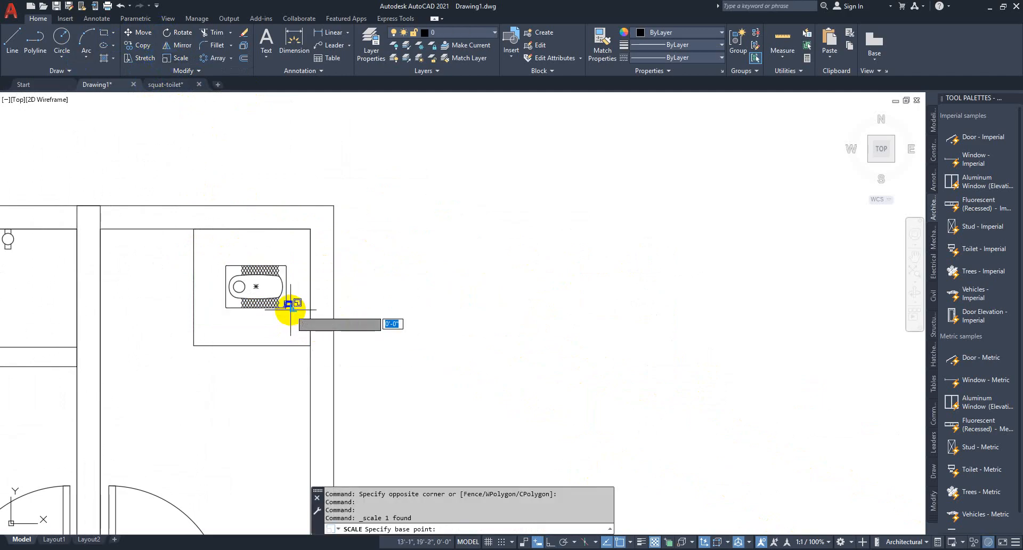
left_click(316, 337)
Step: Enlarge the squat toilet again about its upper-left corner to fill more of the 2.5' square
left_click(273, 327)
left_click(253, 278)
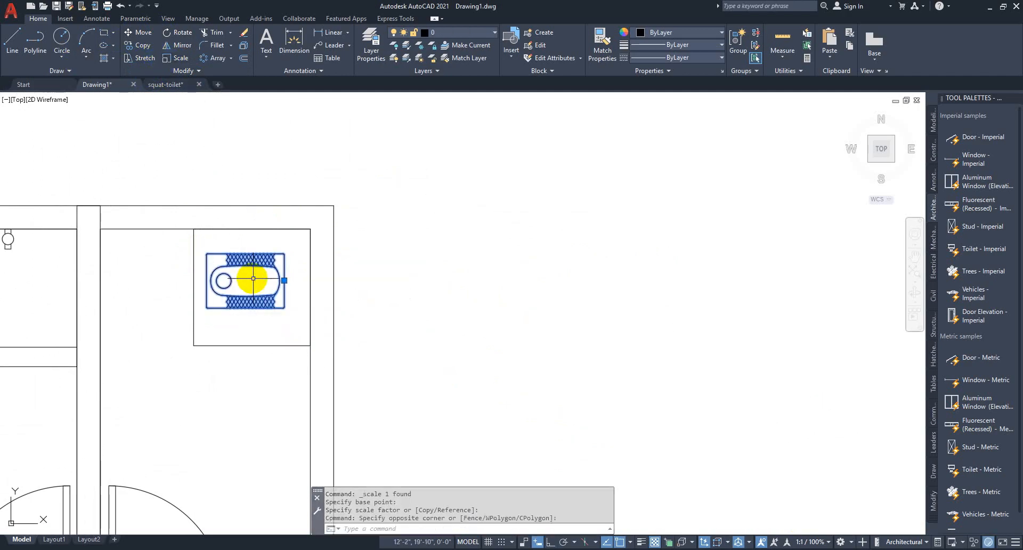
left_click(185, 60)
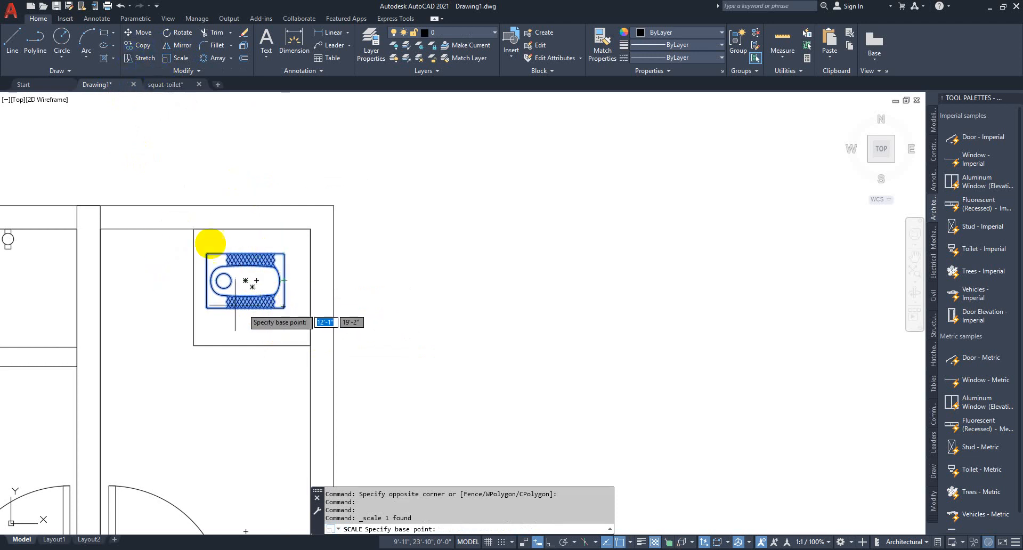
left_click(206, 254)
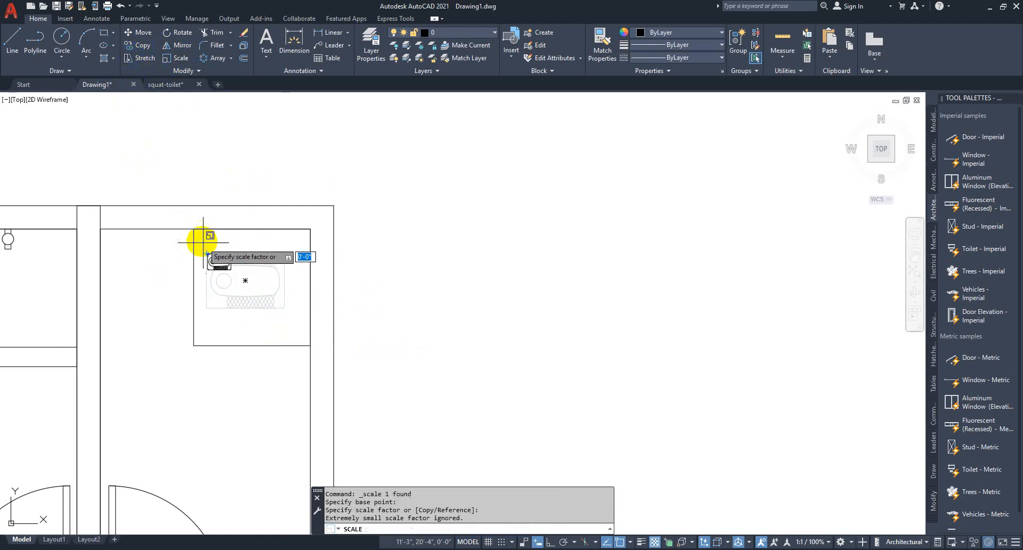
left_click(174, 223)
middle_click_drag(278, 255, 389, 310)
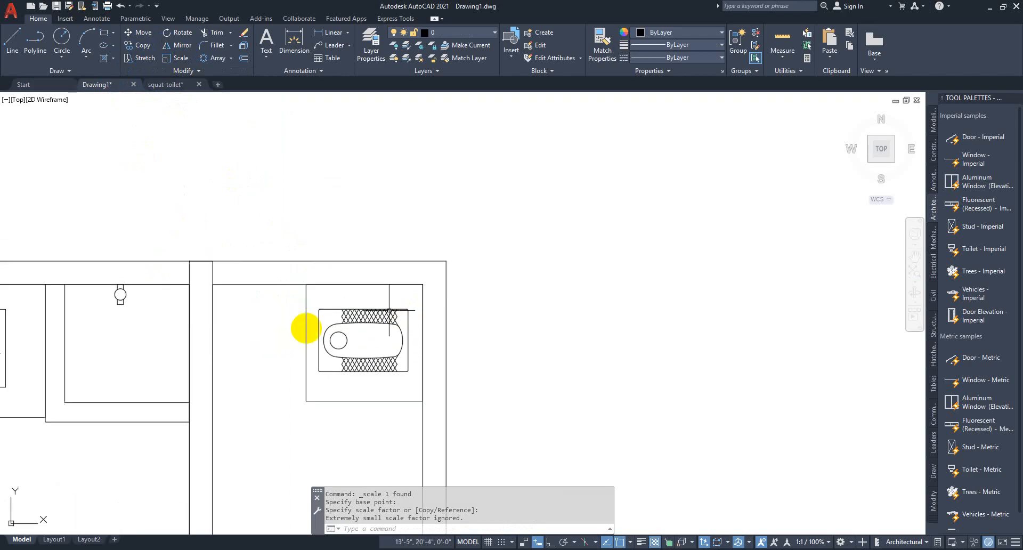
left_click(103, 36)
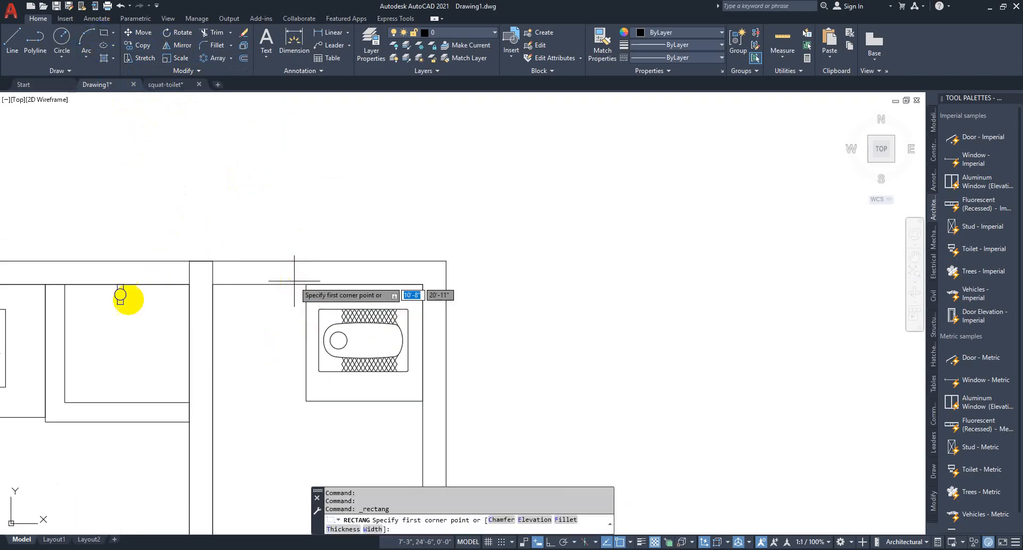
key("Escape")
Step: Copy the tap from the upper-left room's sink to the wall above the squat toilet, and again outside the plan's right wall
left_click(154, 322)
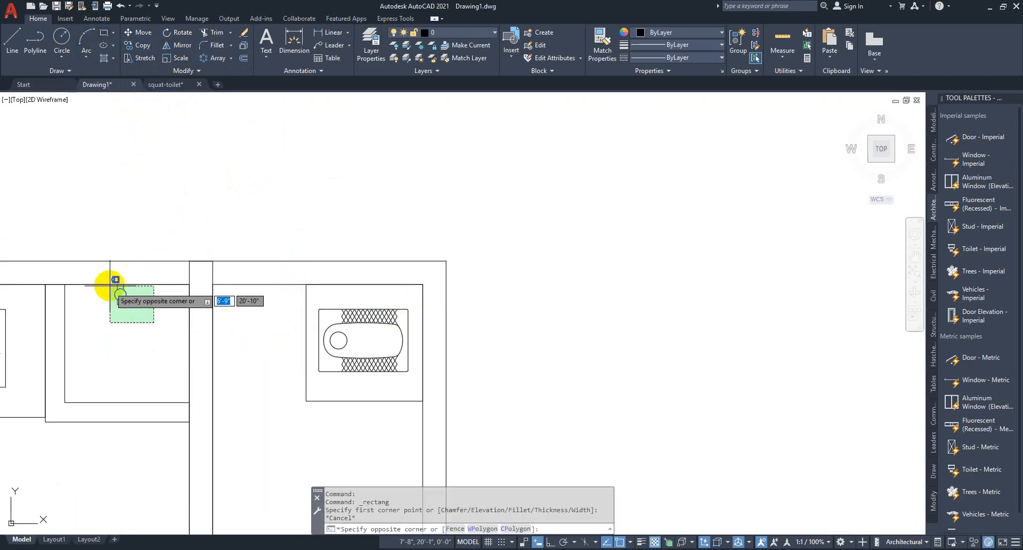
left_click(107, 283)
left_click(134, 46)
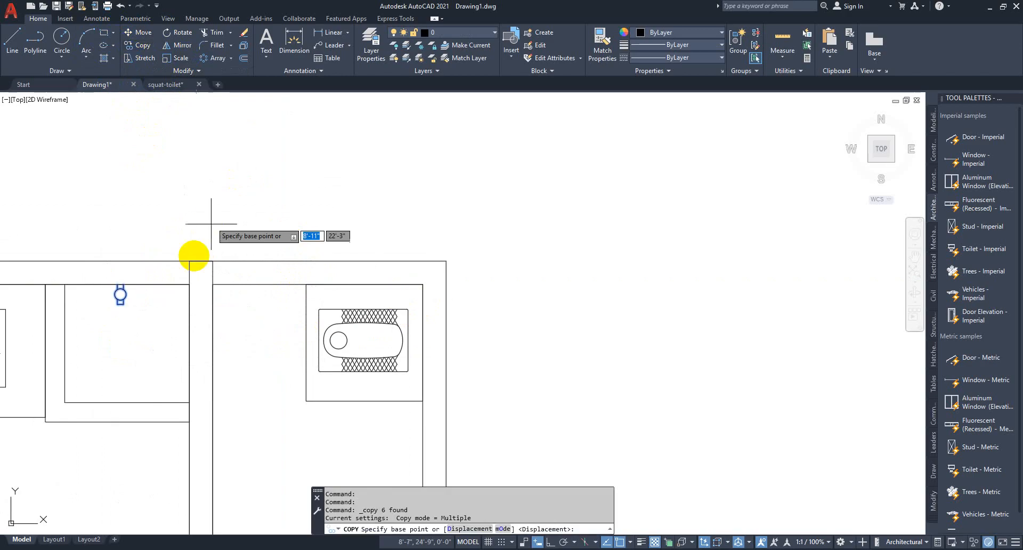
left_click(120, 293)
scroll(339, 290, "up", 4)
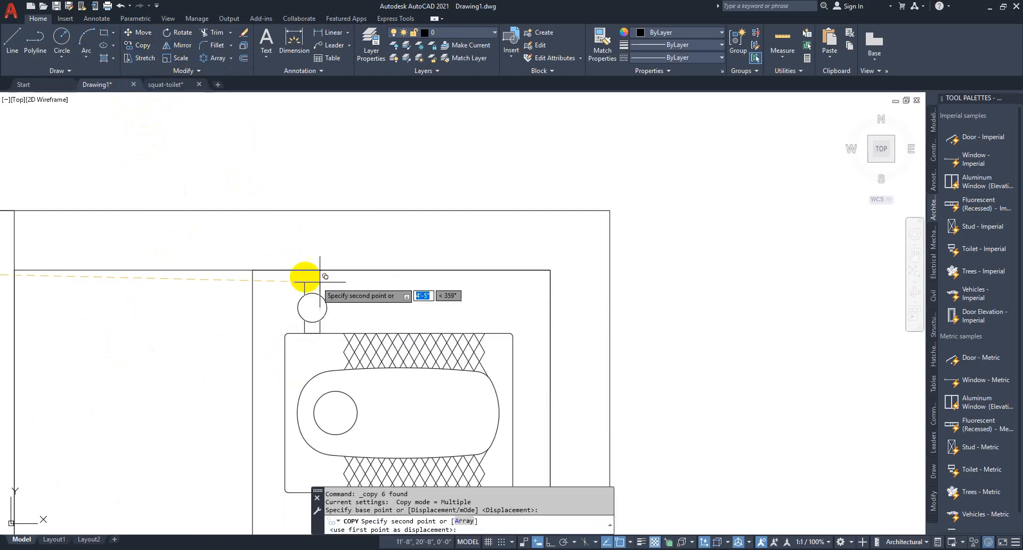
left_click(302, 271)
left_click(780, 270)
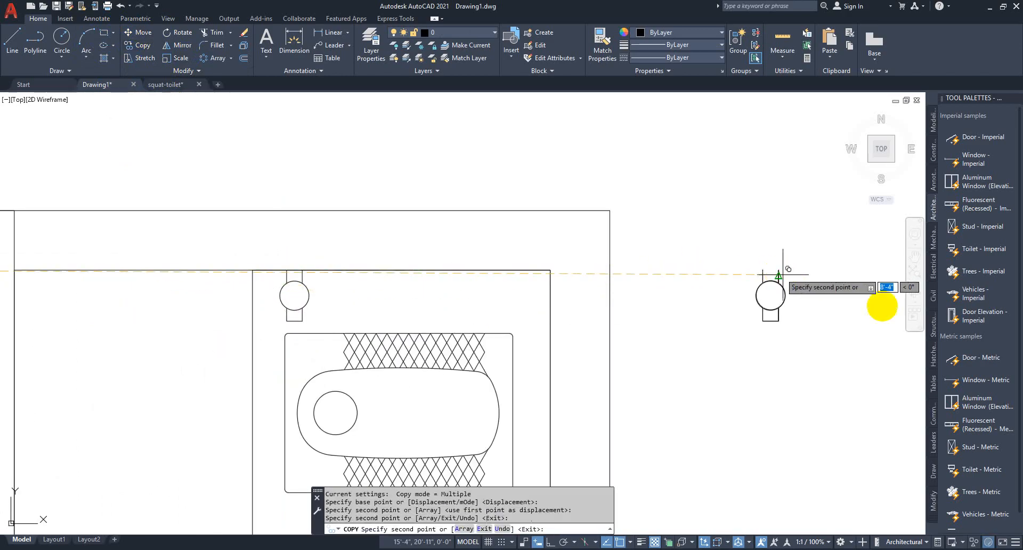
key("Escape")
Step: Rotate the tap copy outside the plan 90° counterclockwise about its open end, with Ortho on
left_click(781, 349)
left_click(713, 257)
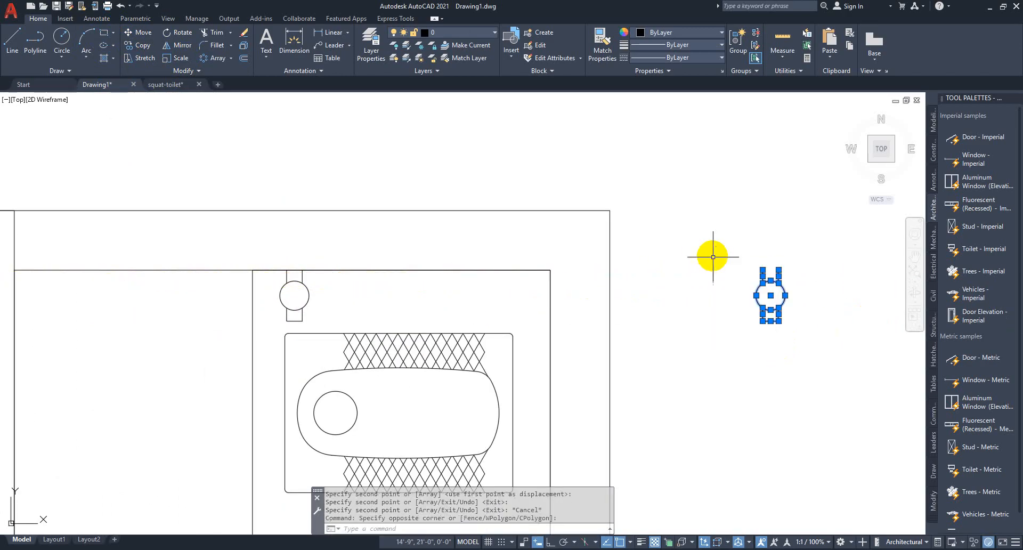
left_click(172, 42)
left_click(769, 270)
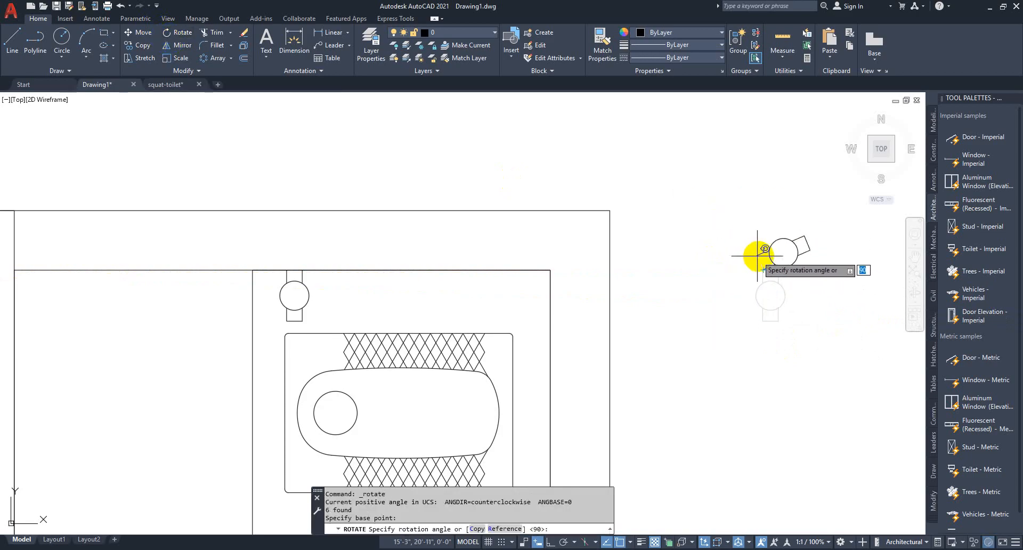
key("F8")
left_click(766, 254)
Step: Move the rotated tap by its open end onto the partition wall of the upper-right room, between the squat toilet and the door
left_click(831, 296)
left_click(760, 214)
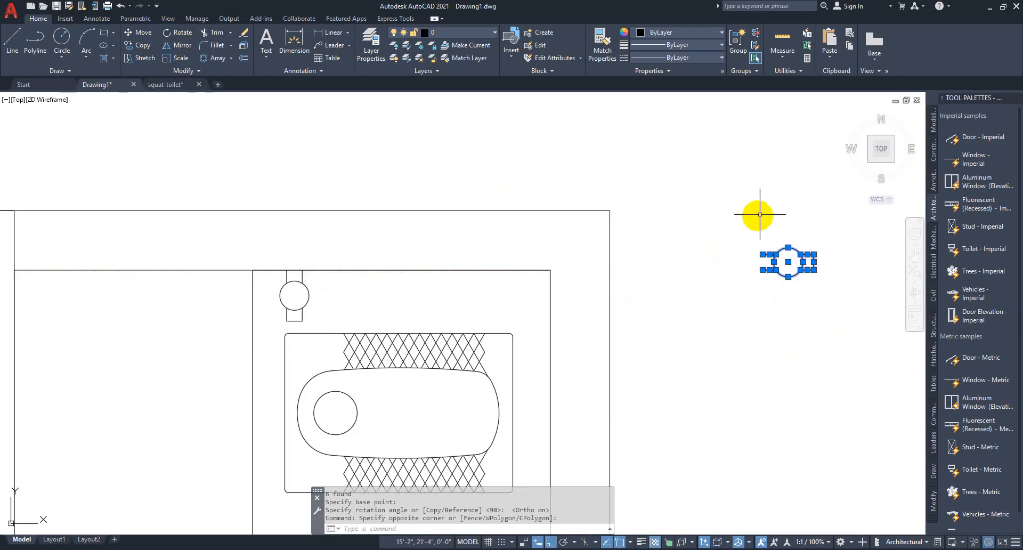
left_click(136, 37)
left_click(763, 254)
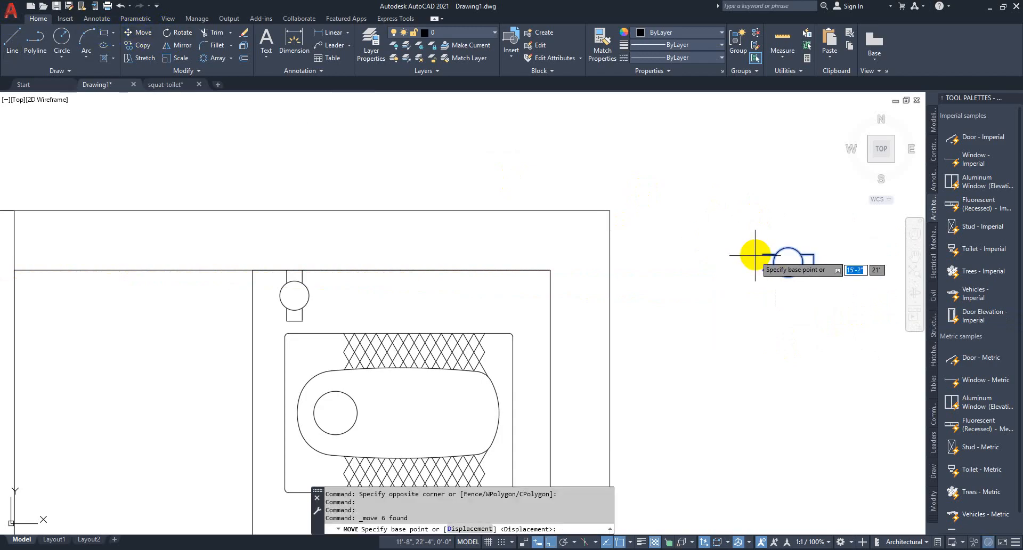
scroll(789, 267, "down", 6)
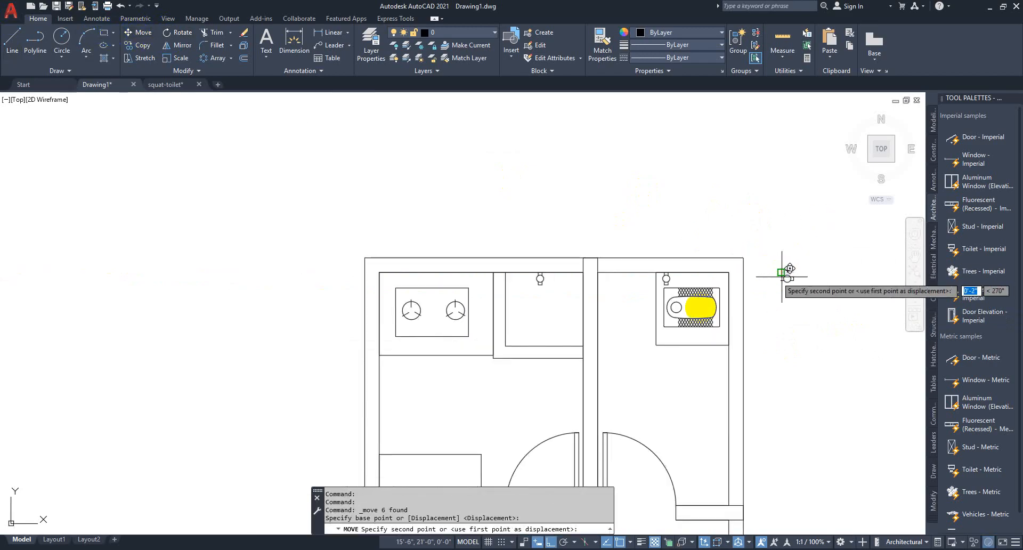
left_click(600, 377)
middle_click_drag(636, 367, 507, 341)
middle_click_drag(489, 454, 504, 406)
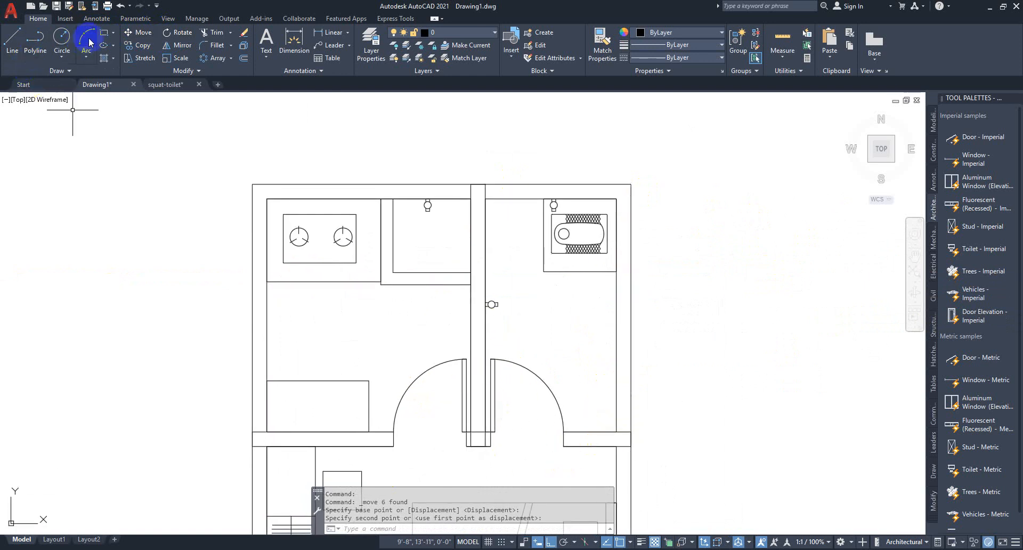
Step: Draw a rectangle in the upper-right room's lower-right corner, spanning from the door opening's edge to the right wall
left_click(105, 35)
scroll(583, 429, "up", 4)
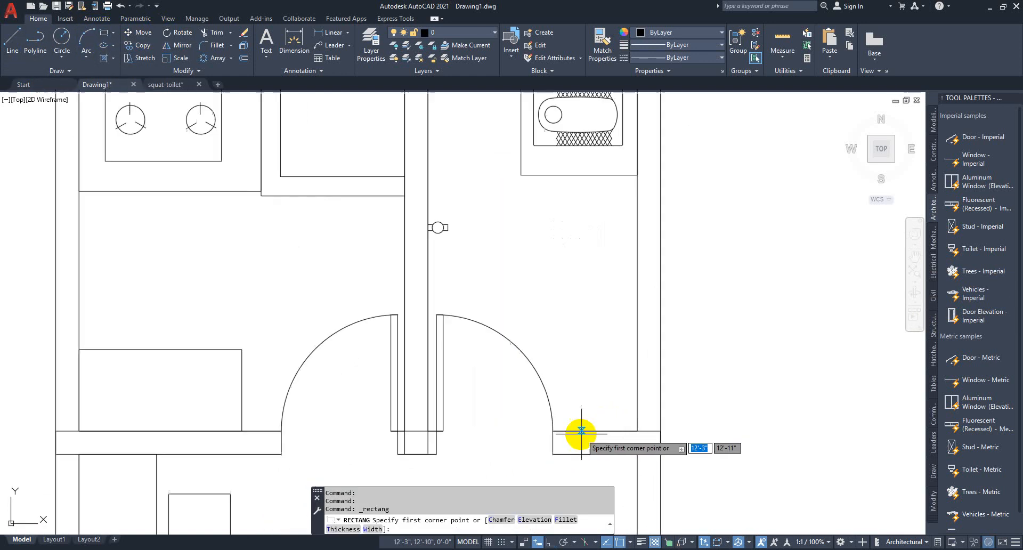
left_click(535, 429)
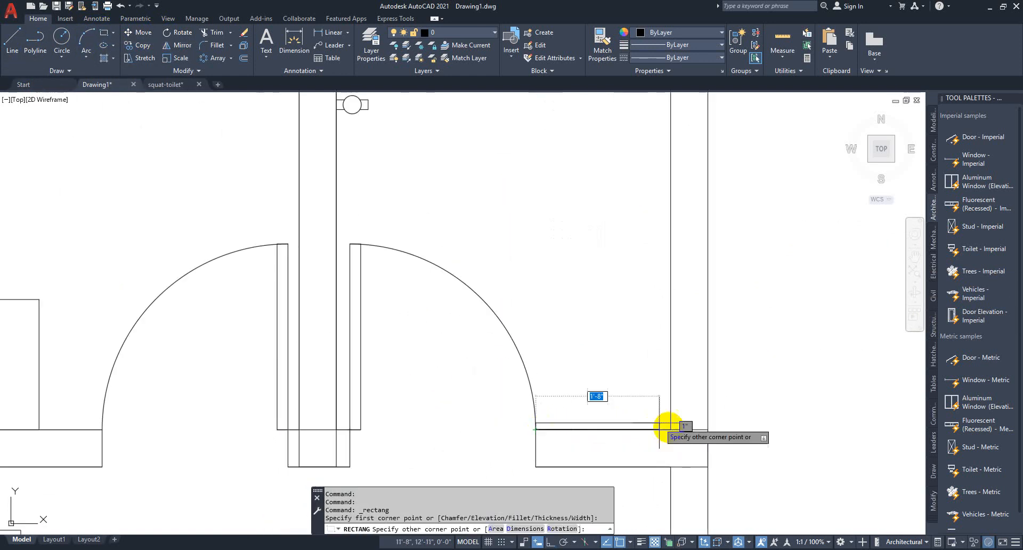
left_click(666, 347)
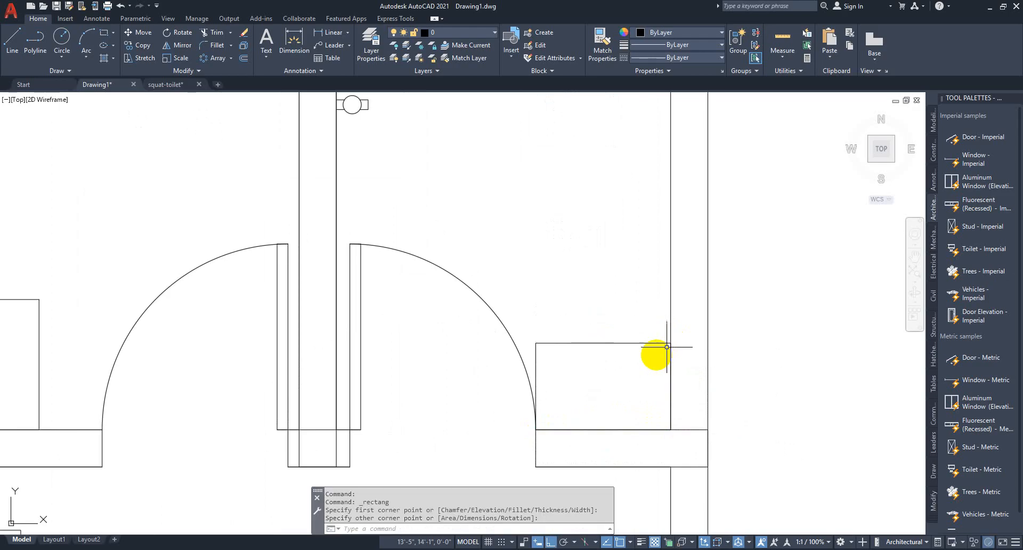
Step: Offset the new corner rectangle 2" inward to form a basin
left_click(567, 391)
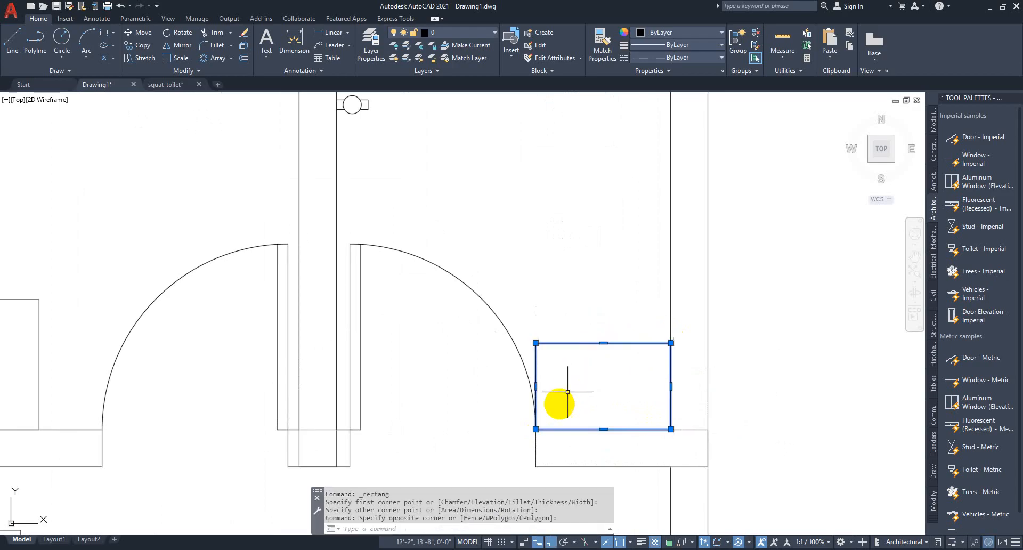
left_click(244, 59)
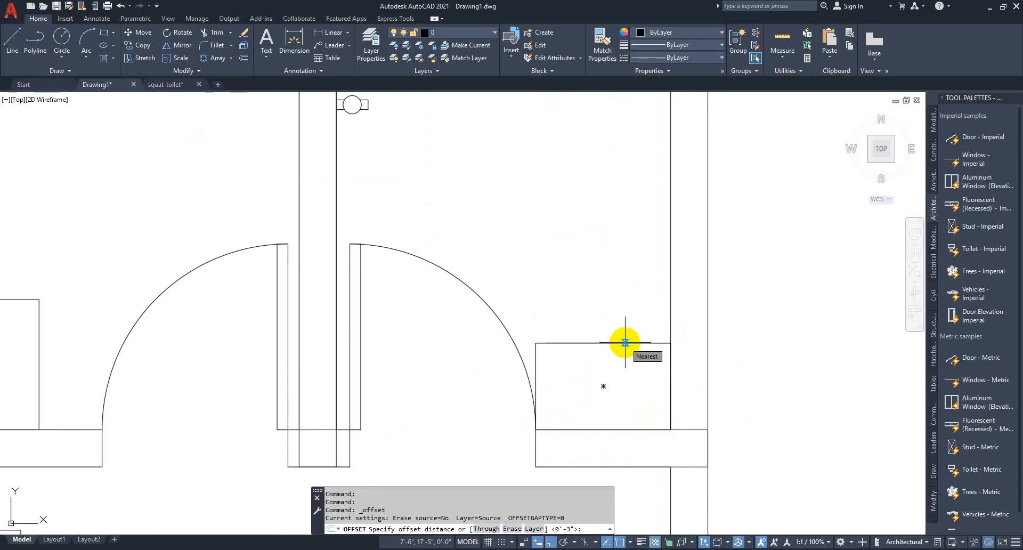
key("Return")
left_click(625, 344)
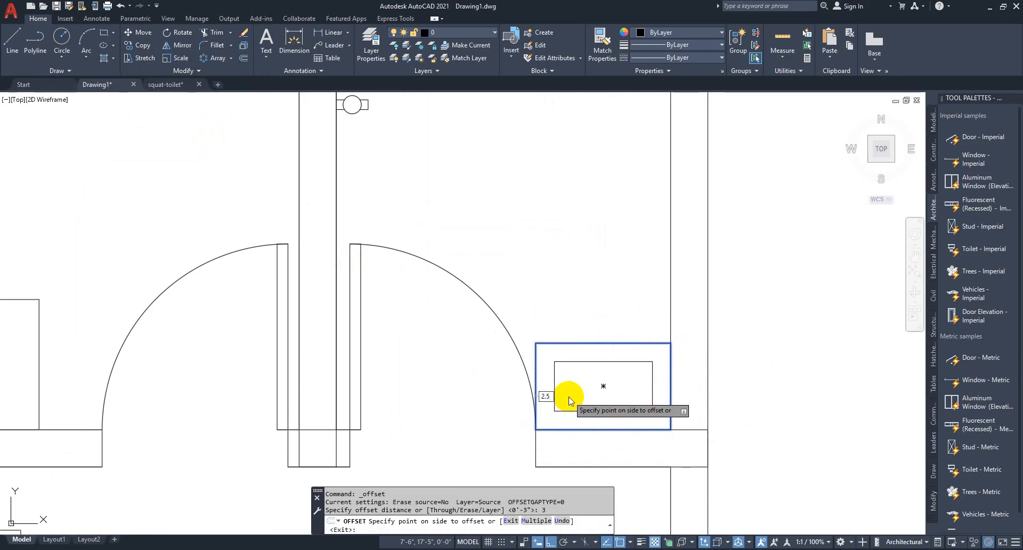
key("Return")
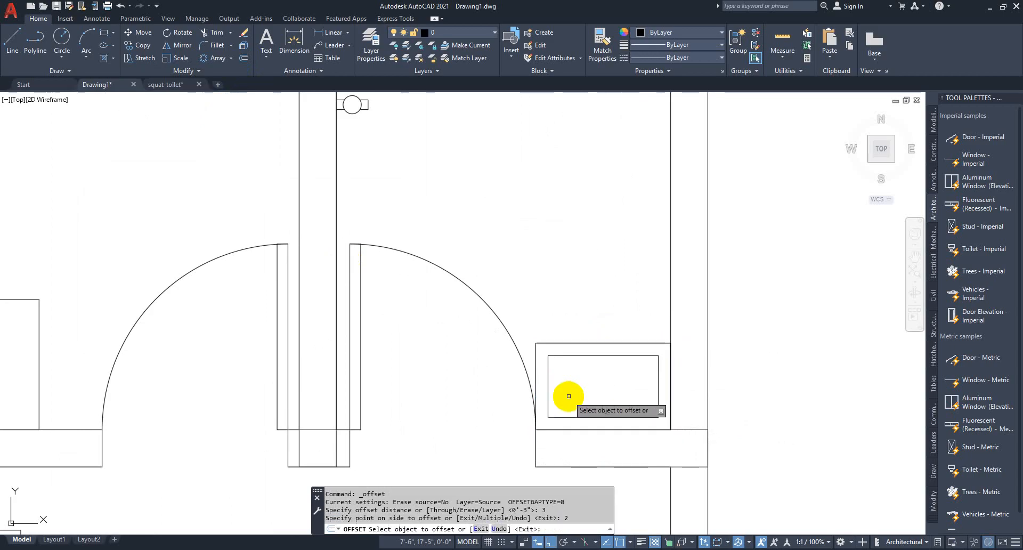
middle_click_drag(654, 380, 626, 485)
key("Escape")
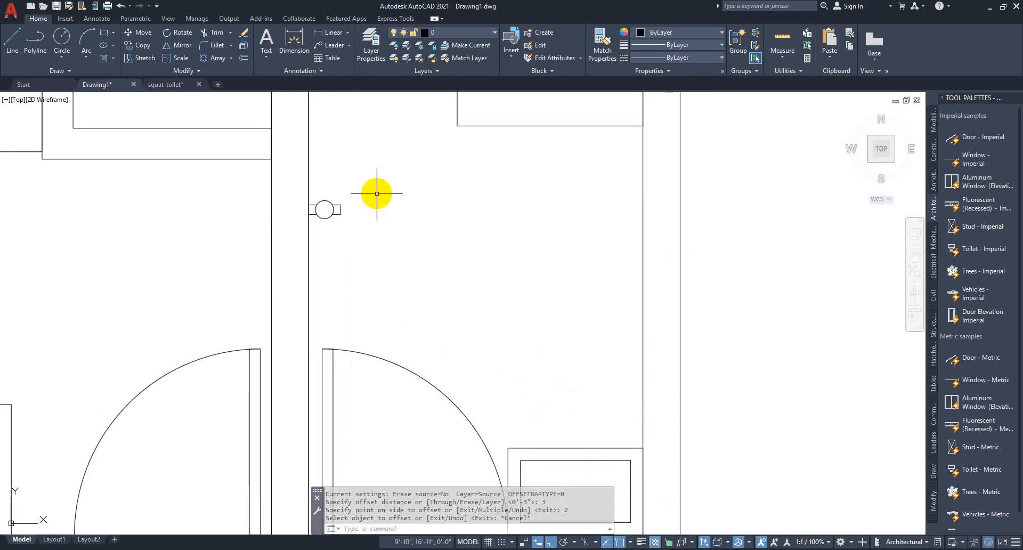
Step: Copy the partition-wall tap horizontally to the empty area outside the plan's right wall
left_click(377, 191)
left_click(315, 230)
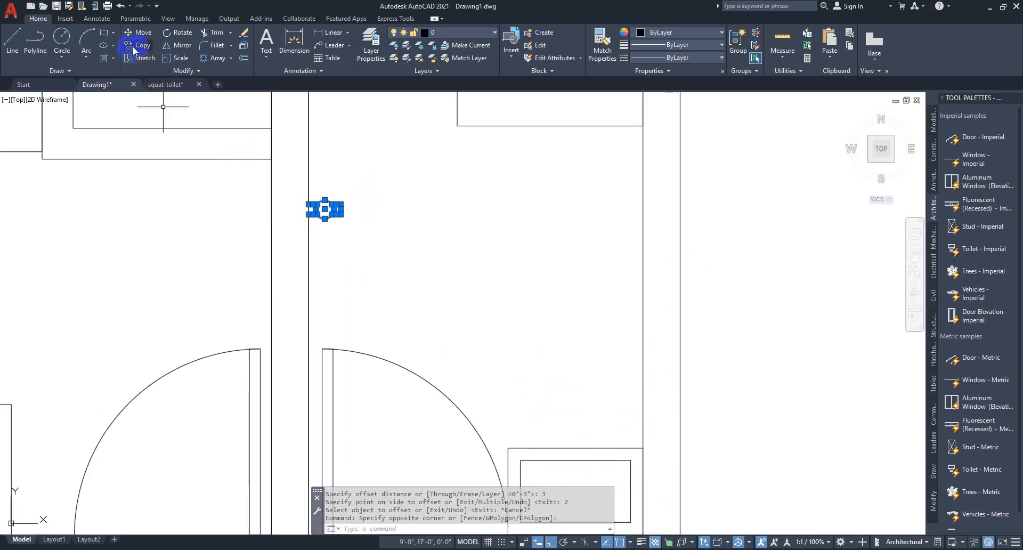
left_click(134, 50)
left_click(324, 218)
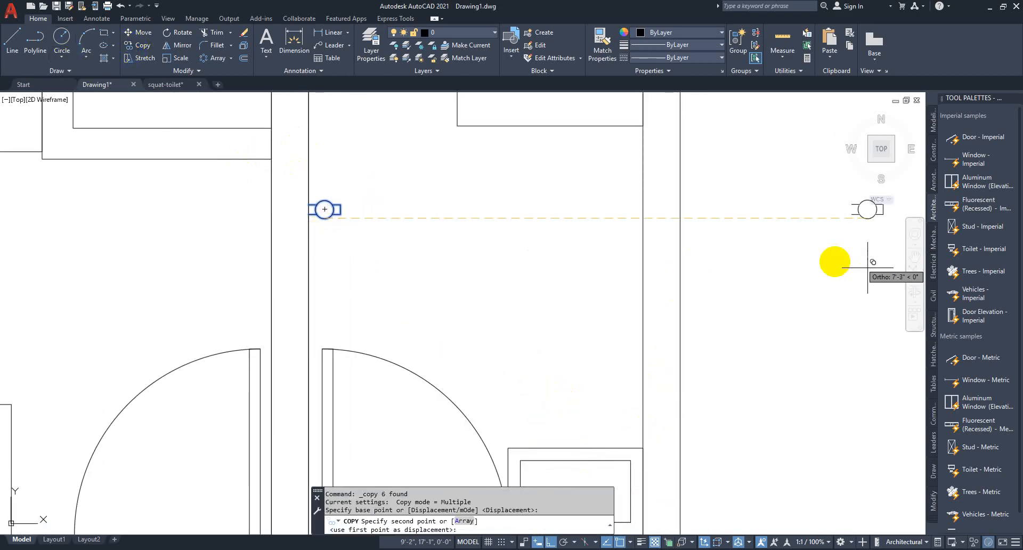
left_click(828, 261)
key("Escape")
left_click(842, 240)
left_click(799, 174)
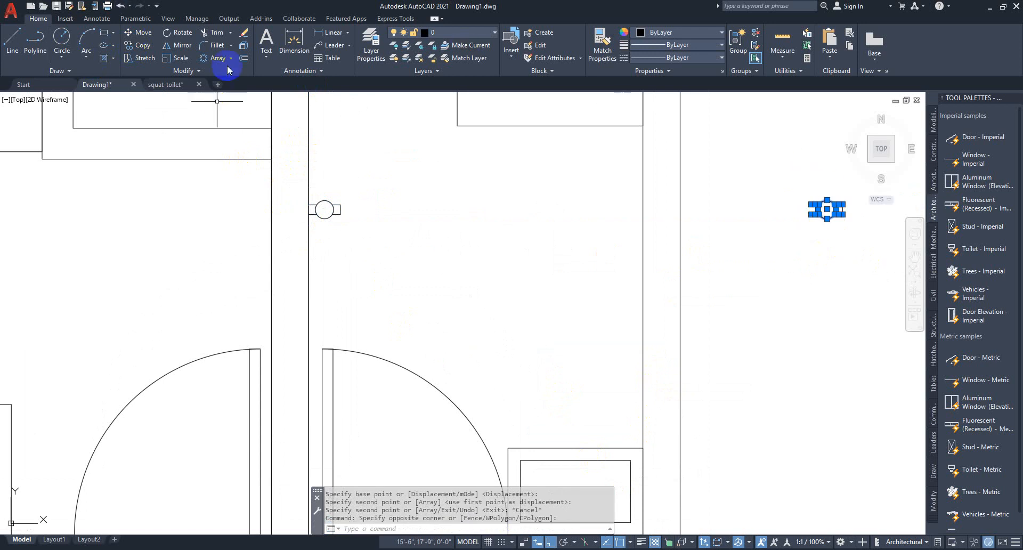
left_click(183, 33)
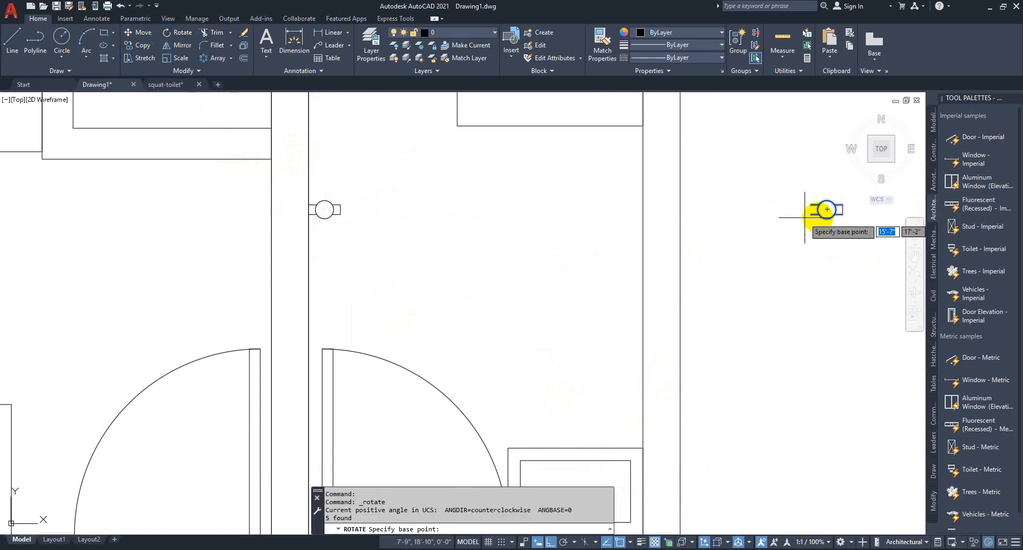
key("Escape")
key("Escape")
Step: Rotate the whole outside tap copy 90° counterclockwise about the lower corner of its open end
left_click(806, 179)
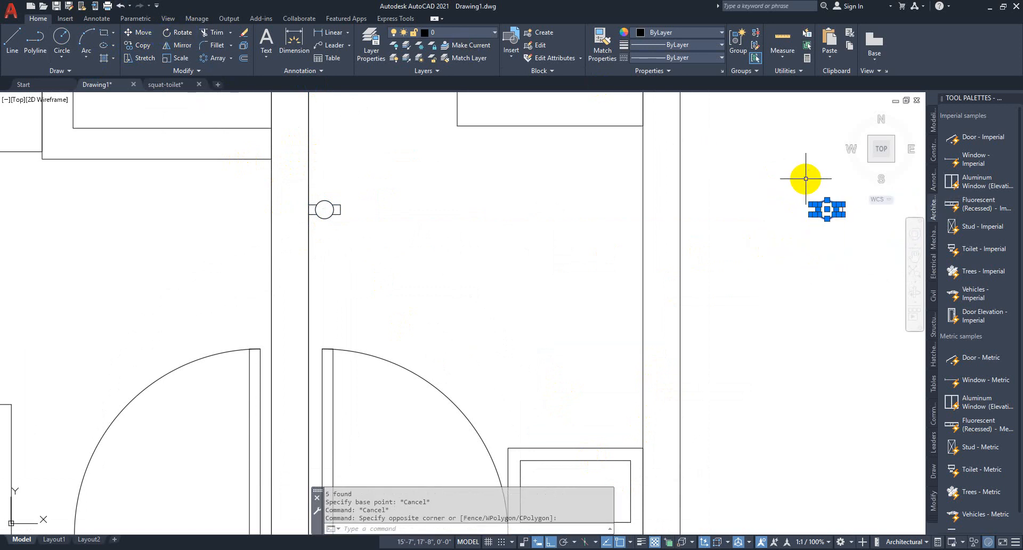
left_click(863, 246)
left_click(768, 187)
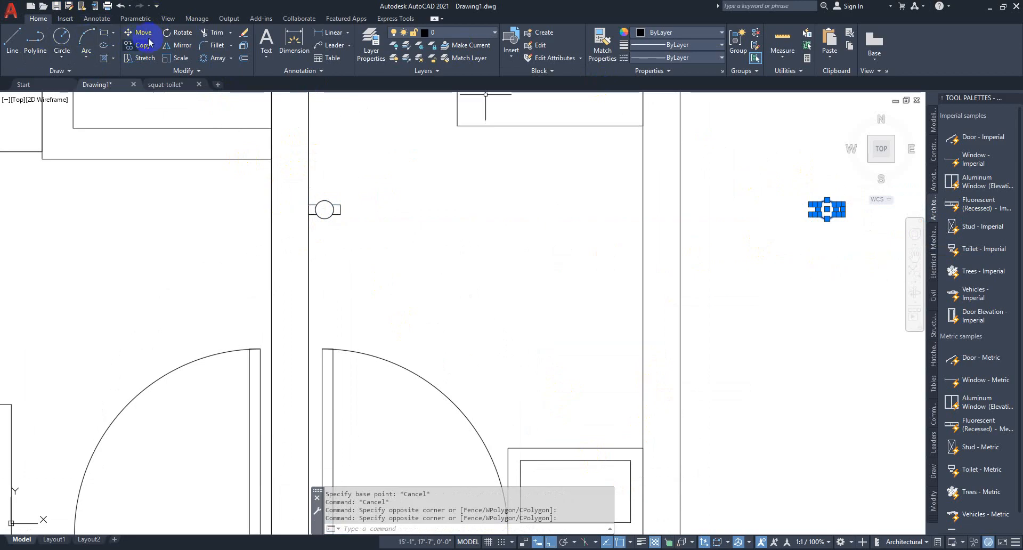
left_click(183, 33)
left_click(810, 213)
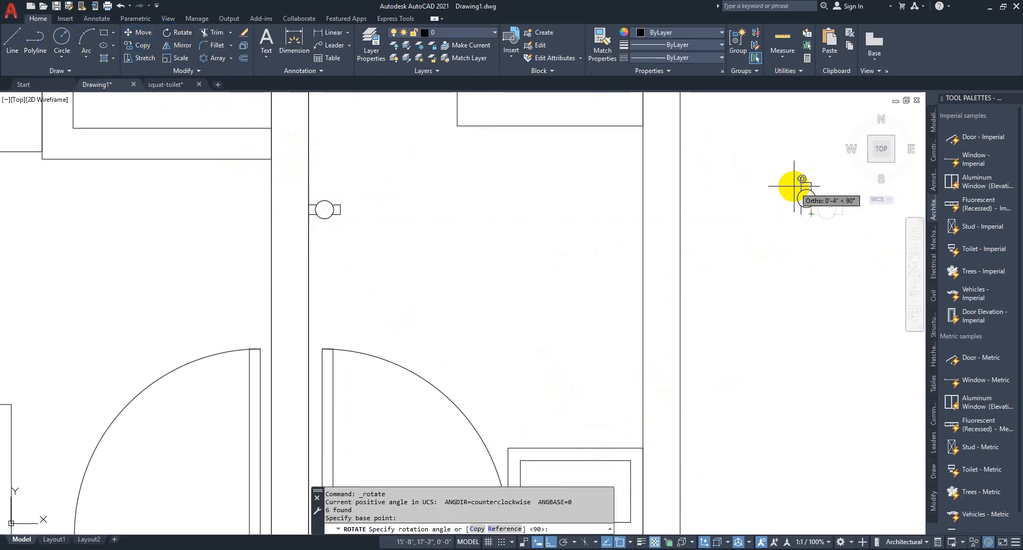
Step: Move the upright tap by its open end onto the lower edge of the basin's inner rectangle
left_click(816, 251)
left_click(771, 156)
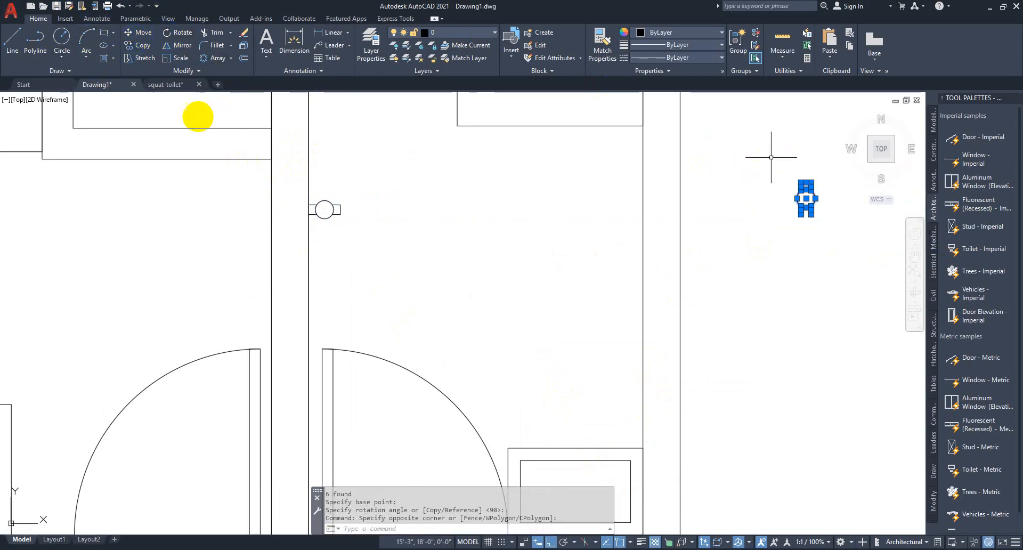
left_click(142, 35)
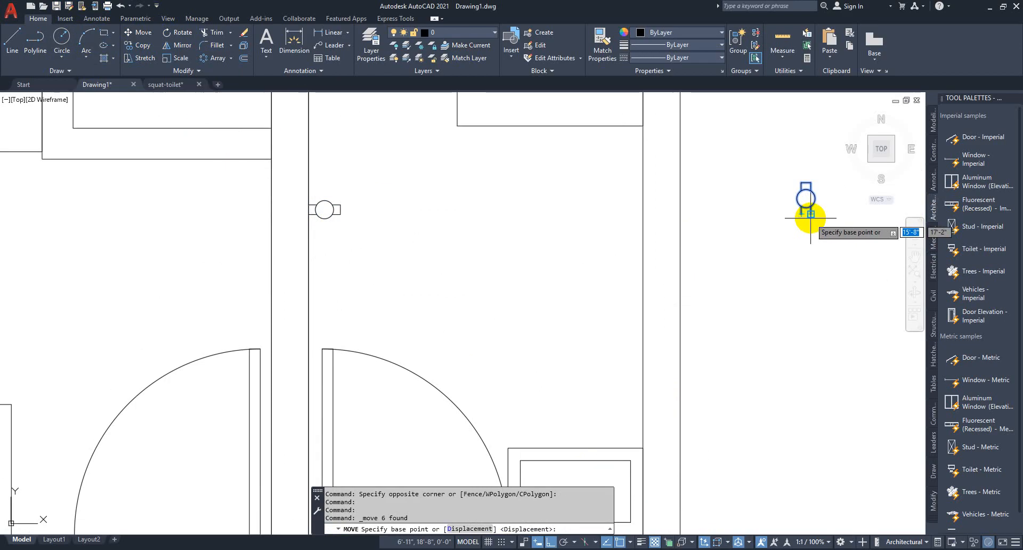
left_click(810, 215)
middle_click_drag(590, 290, 633, 179)
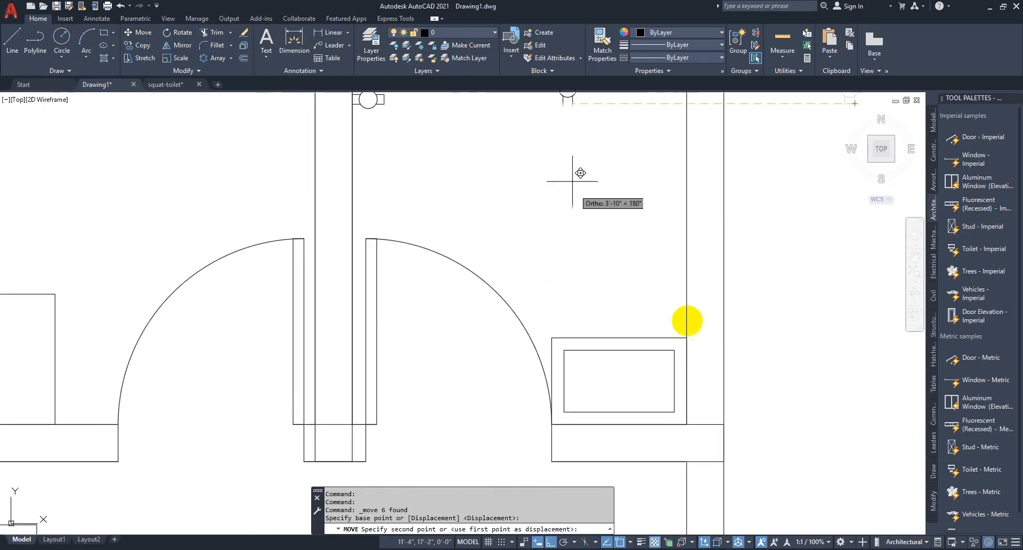
left_click(623, 411)
Step: Move the basin tap along the inner rectangle's lower edge to centre it at the edge's midpoint
left_click(651, 365)
left_click(588, 403)
scroll(629, 412, "up", 4)
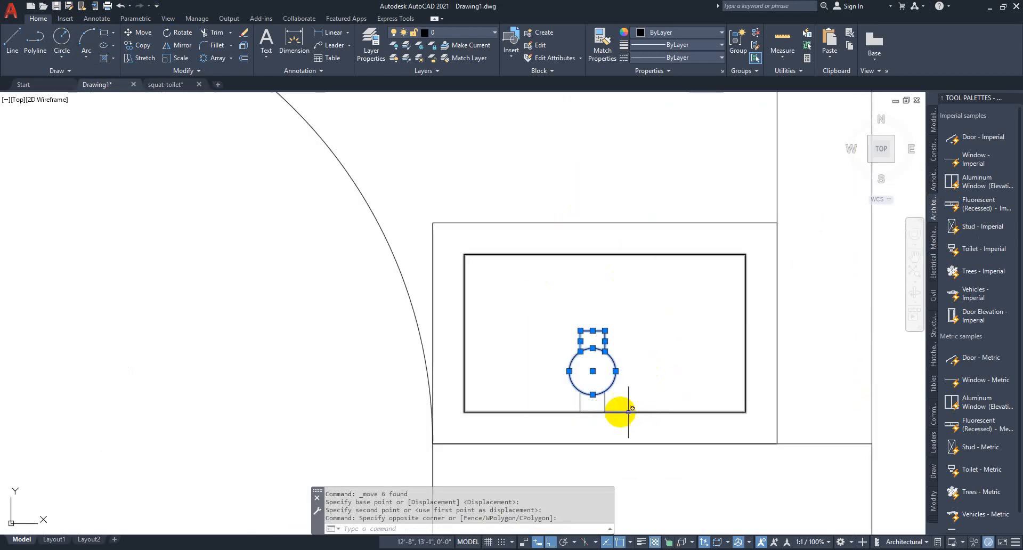
scroll(628, 410, "up", 2)
left_click(600, 404)
left_click(507, 388)
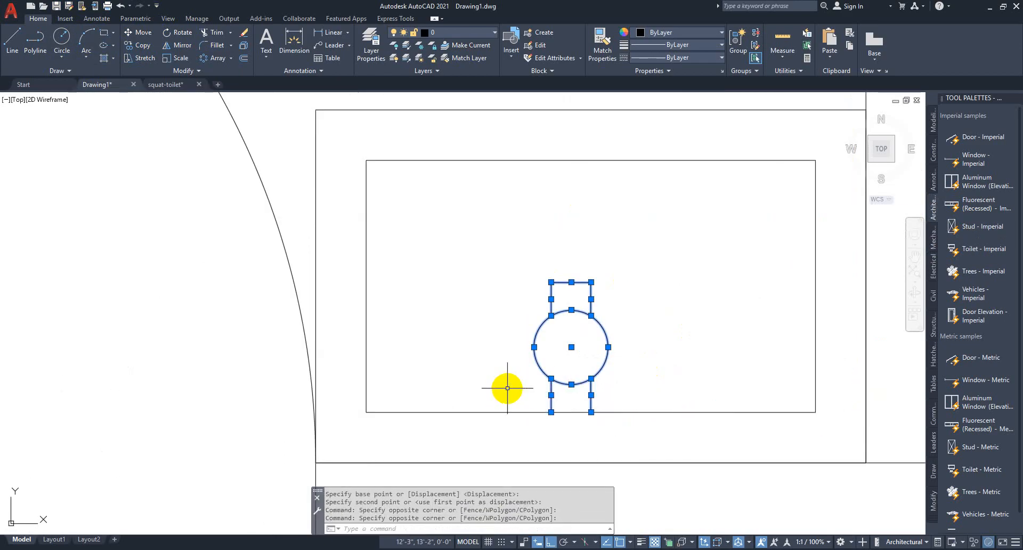
left_click(133, 37)
left_click(572, 412)
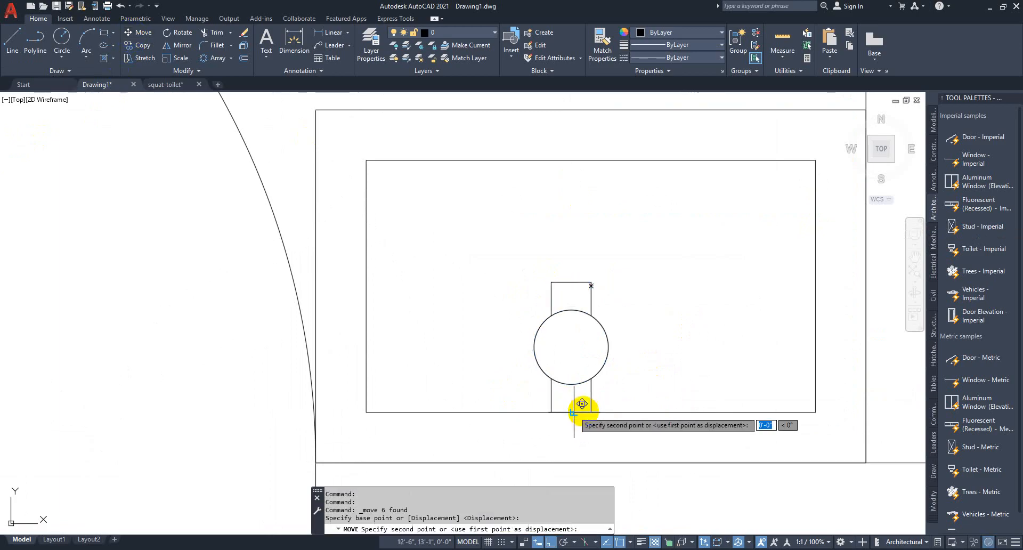
left_click(588, 412)
Step: Stretch the lower ends of the basin tap's two stem lines straight down, past the basin's inner rectangle into its rim
scroll(618, 308, "down", 2)
left_click(628, 352)
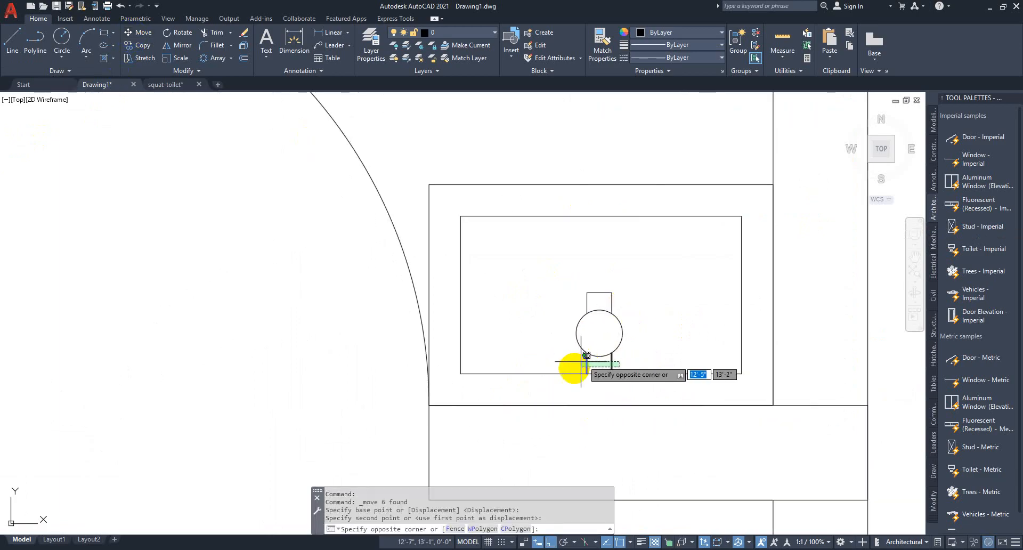
left_click(570, 365)
left_click(612, 373)
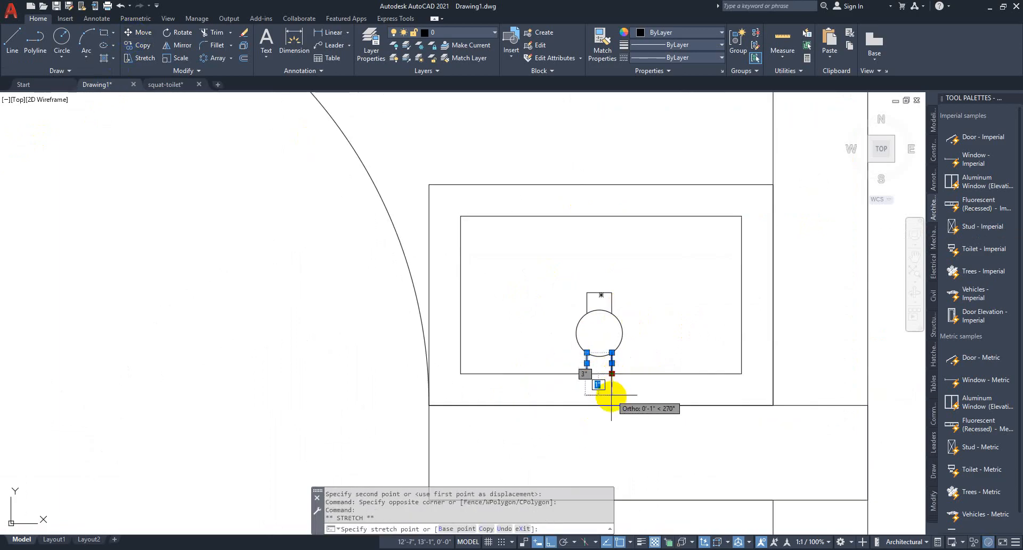
left_click(611, 395)
left_click(587, 373)
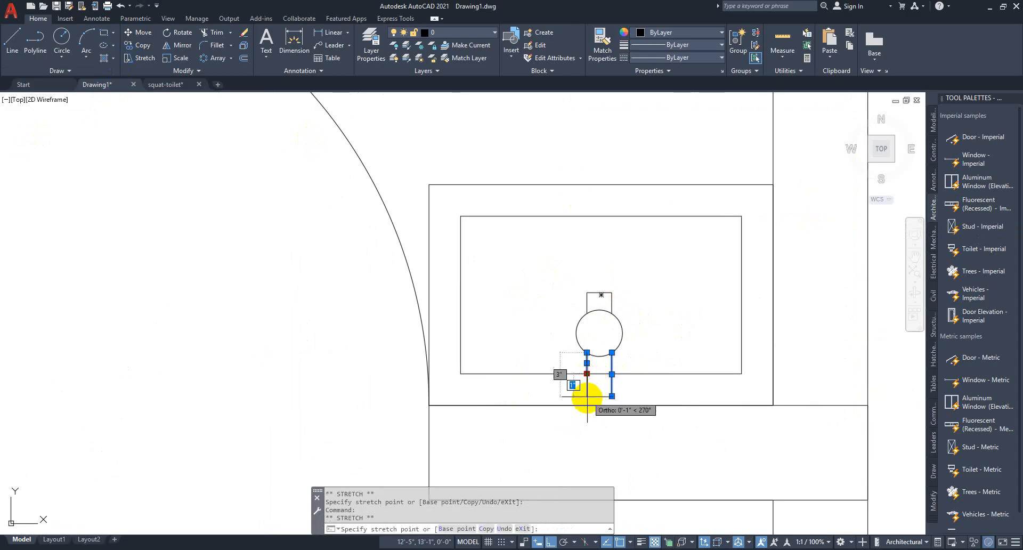
left_click(587, 397)
scroll(621, 393, "up", 4)
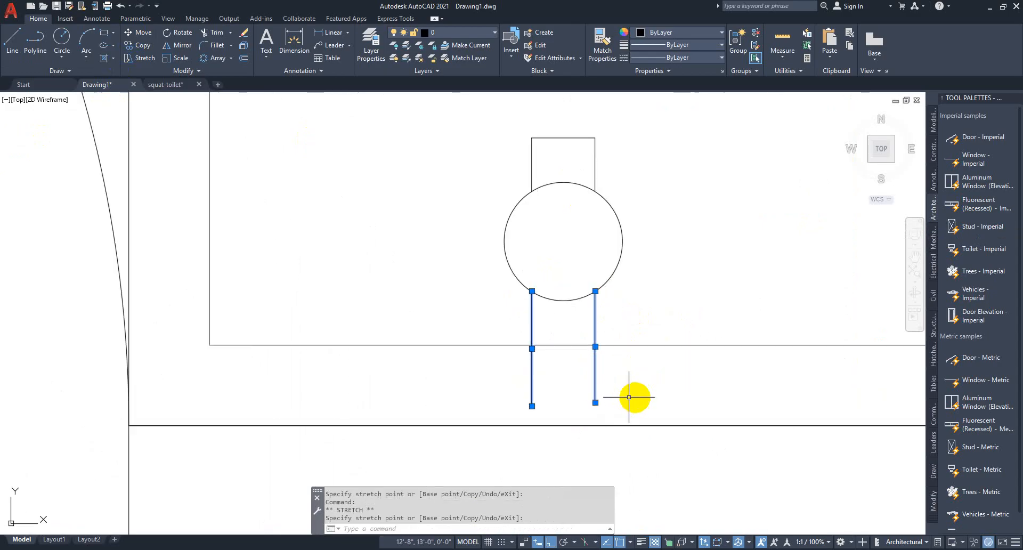
Step: Stretch the lower end of the tap's right stem line so it is level with the end of the left one
key("Escape")
left_click_drag(548, 390, 479, 401)
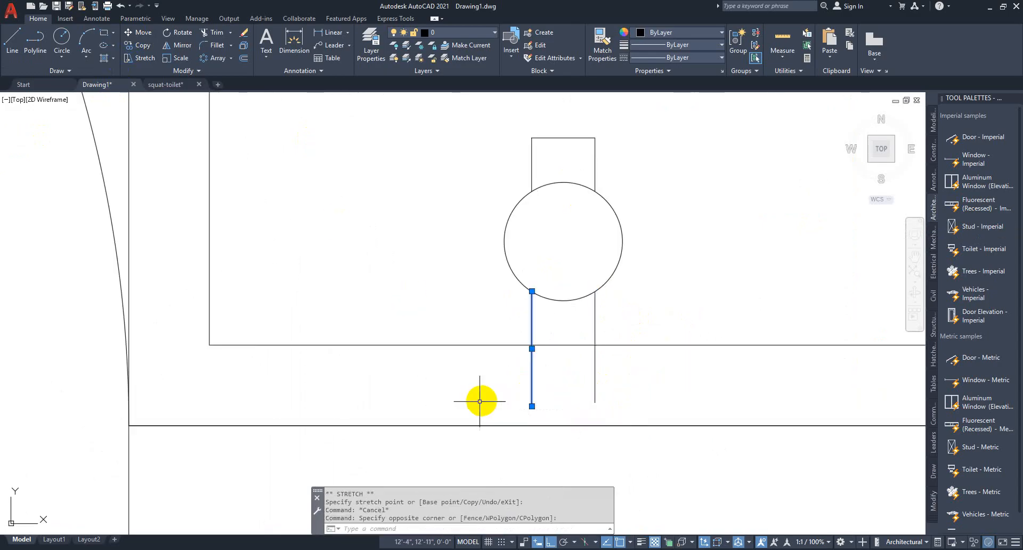
key("Escape")
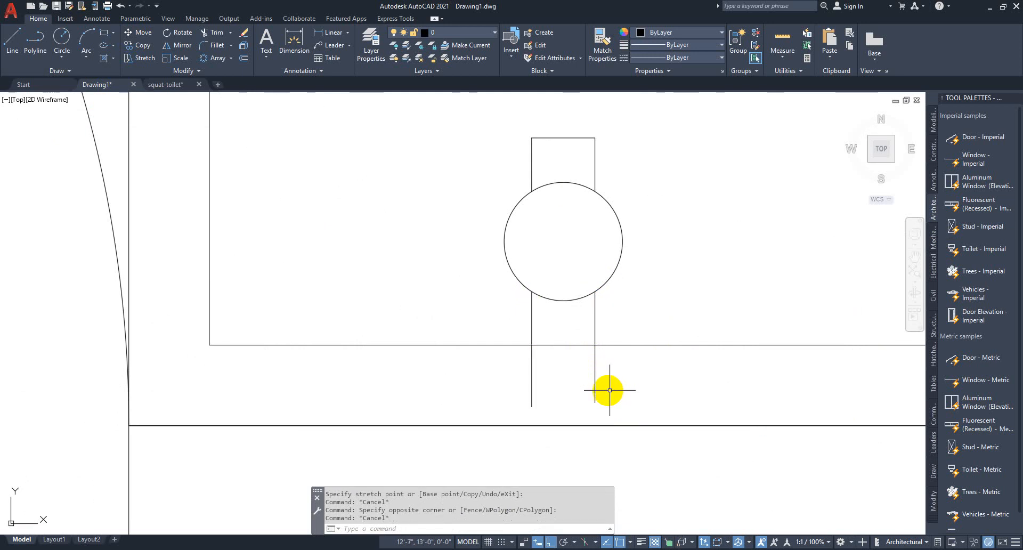
left_click(609, 391)
left_click(580, 393)
left_click(595, 403)
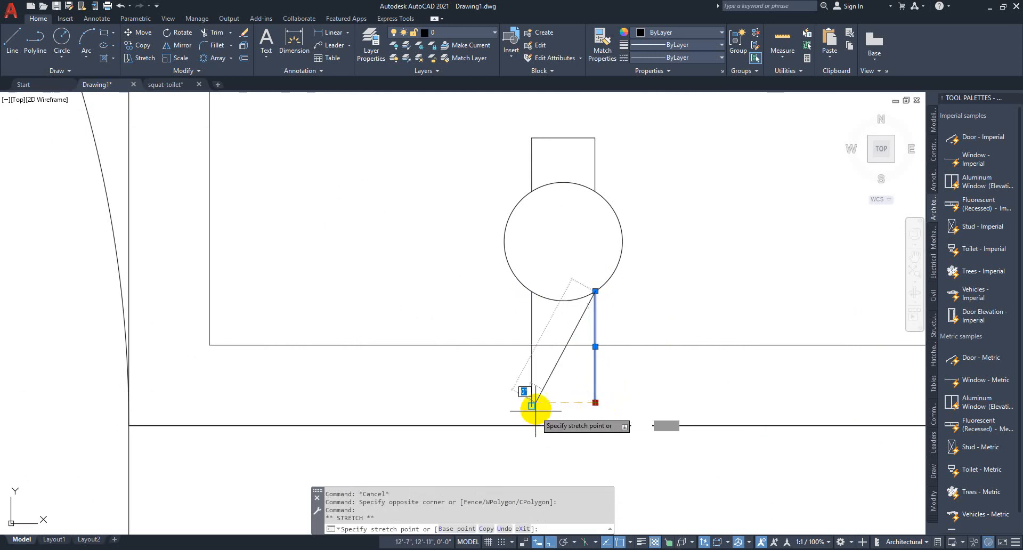
key("Escape")
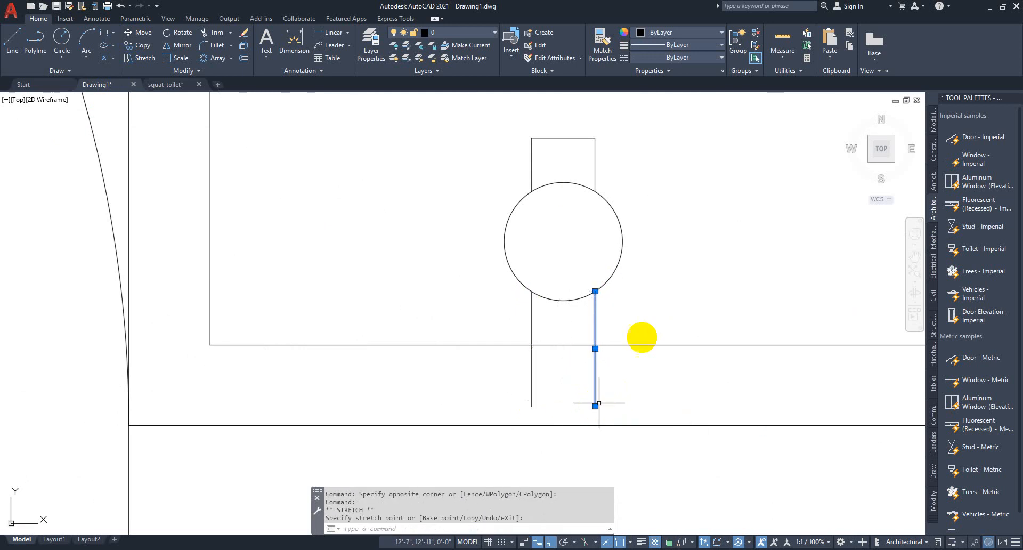
scroll(632, 297, "down", 6)
key("Escape")
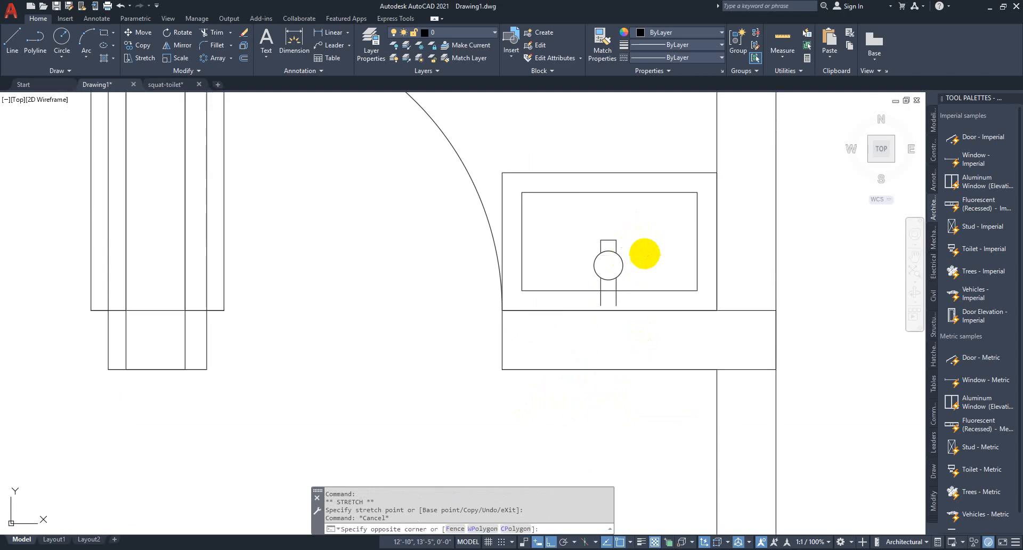
Step: Draw a window rectangle across the full thickness of the right outer wall, starting level with the toilet platform's lower edge and extending downward
left_click(674, 267)
middle_click_drag(654, 269, 644, 328)
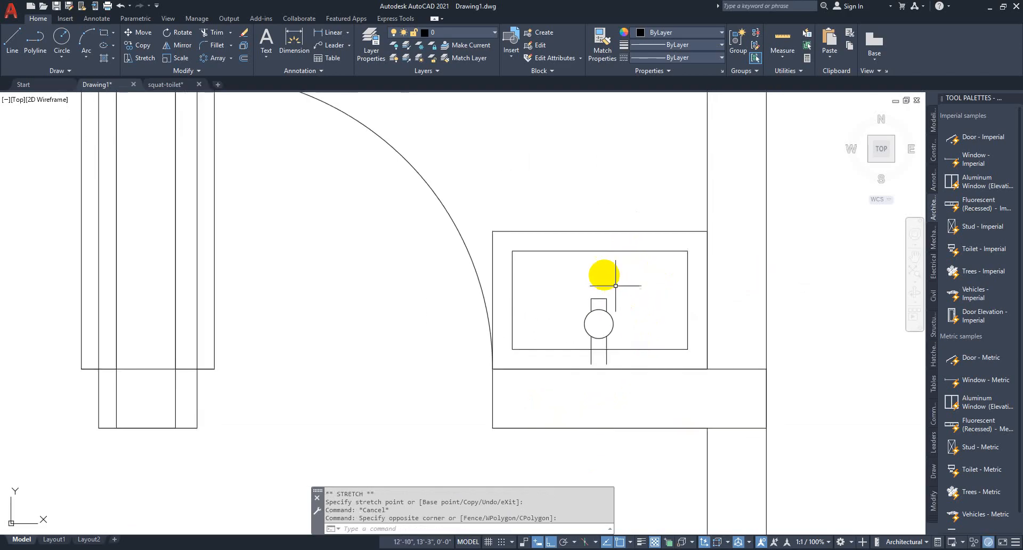
scroll(445, 272, "down", 5)
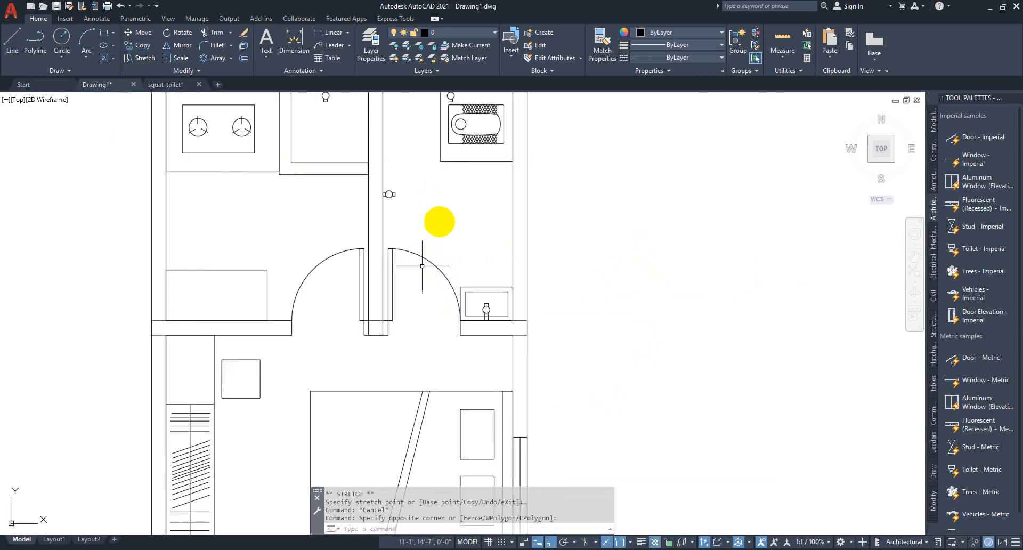
middle_click_drag(422, 265, 481, 314)
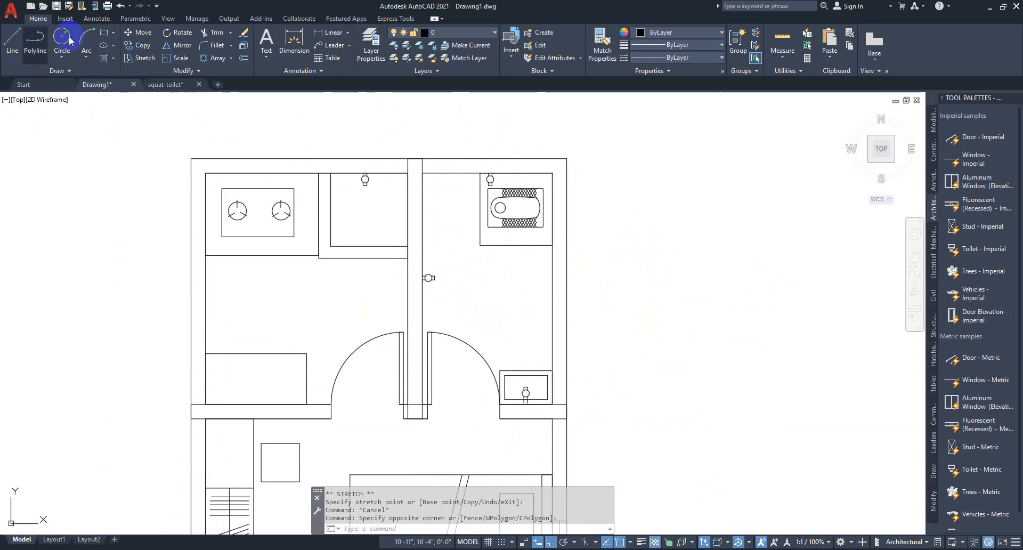
left_click(100, 35)
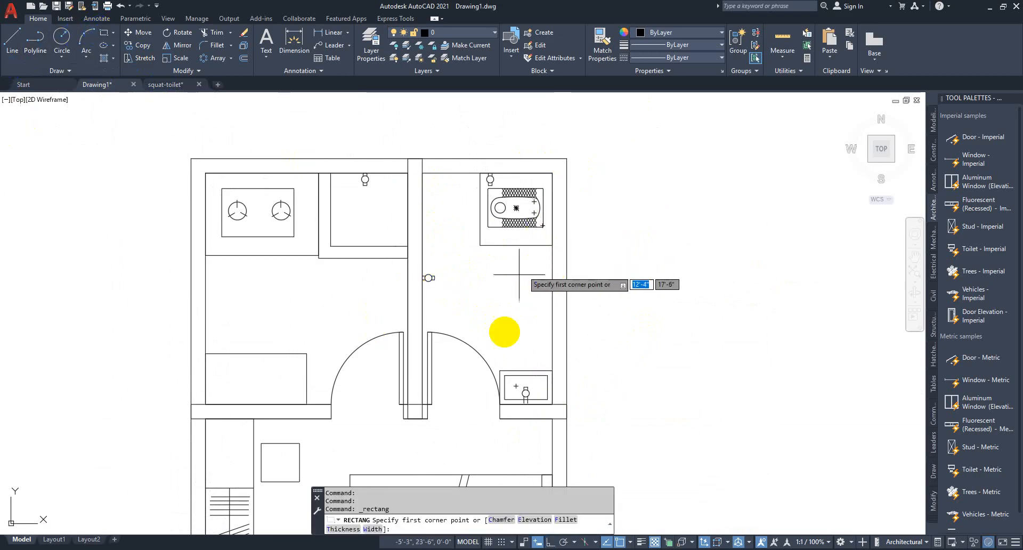
scroll(428, 428, "up", 2)
middle_click_drag(628, 190, 603, 234)
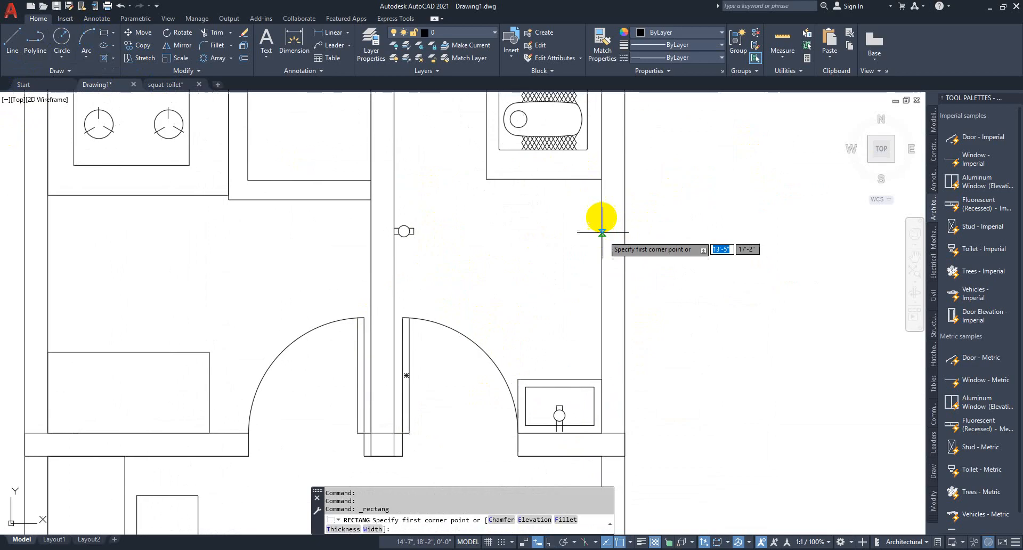
left_click(602, 180)
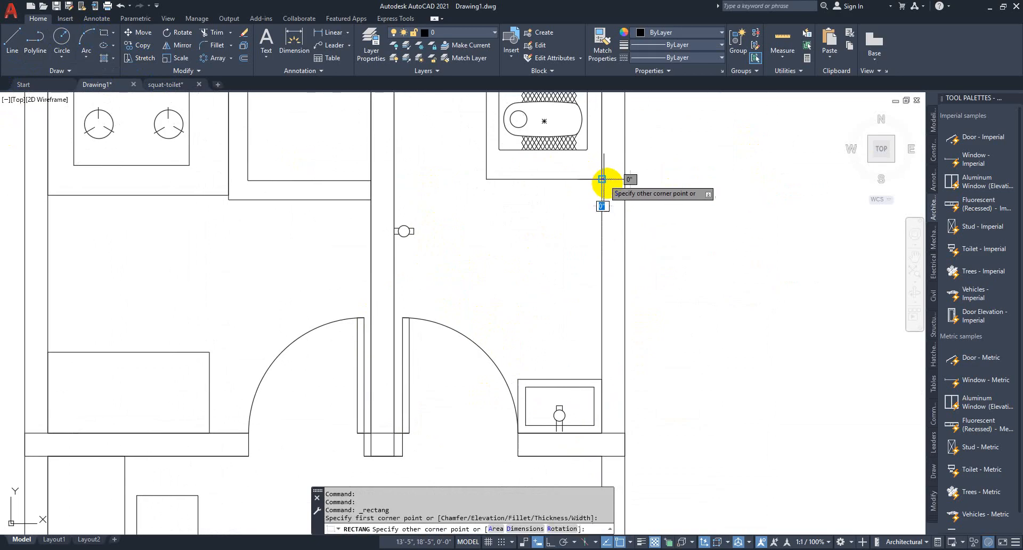
left_click(625, 297)
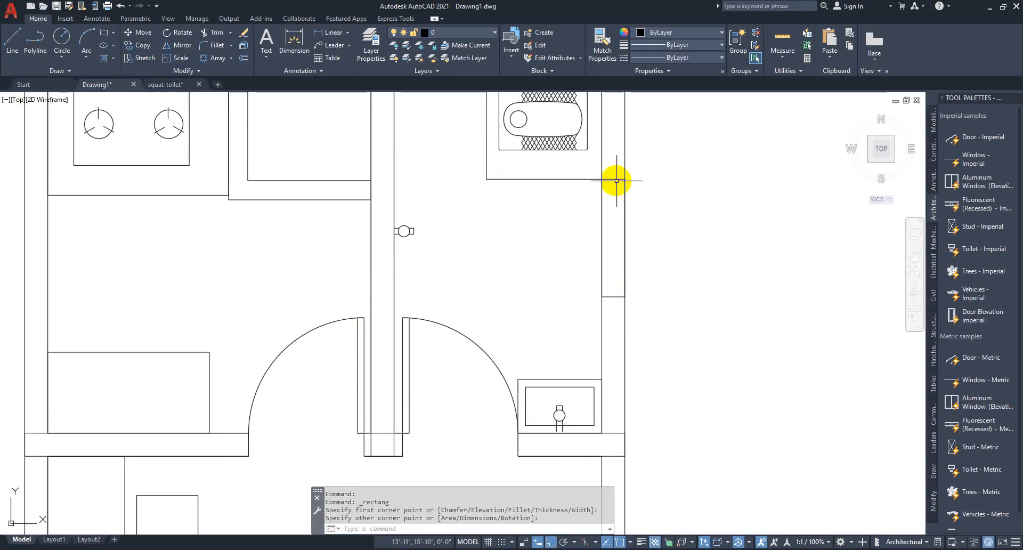
left_click(617, 181)
left_click(609, 173)
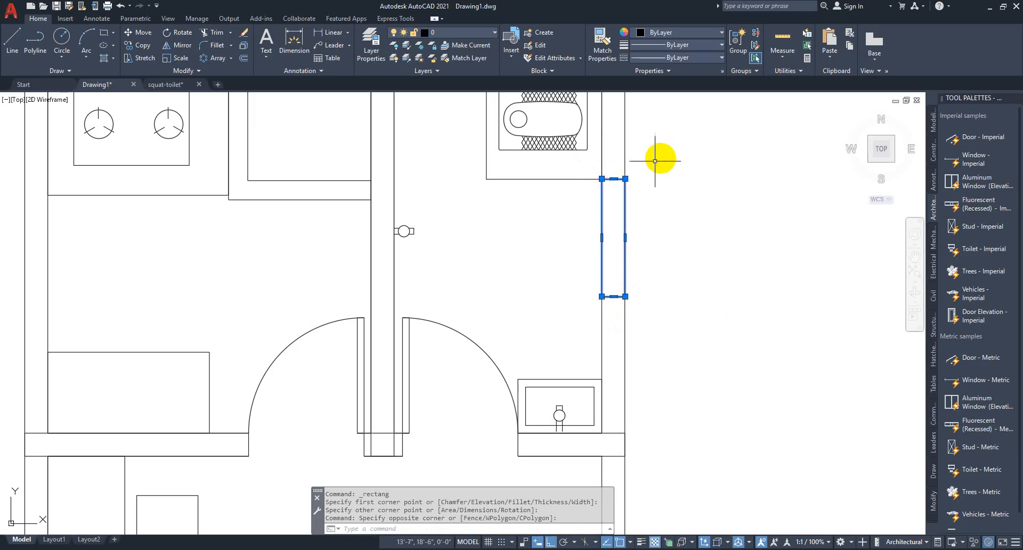
left_click(130, 51)
left_click(625, 179)
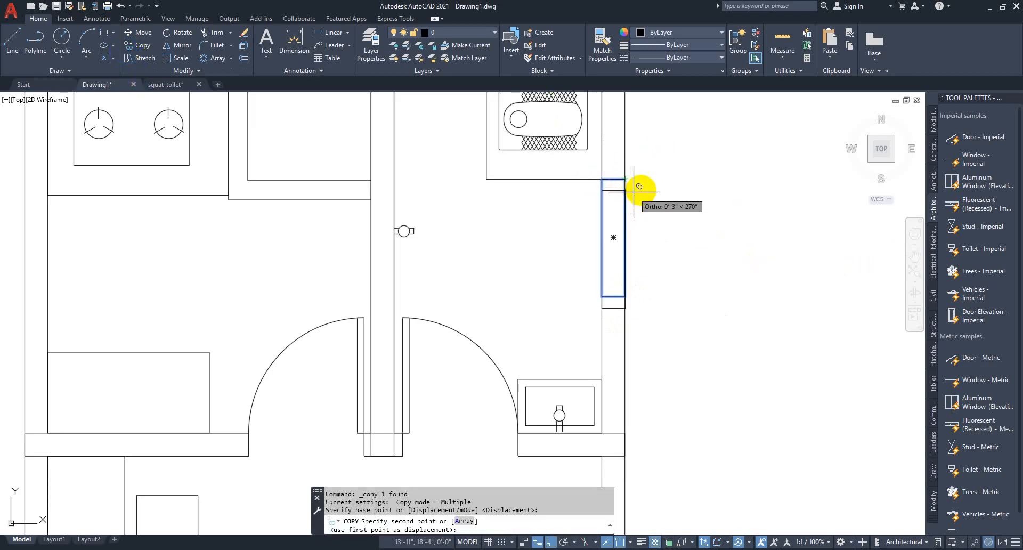
scroll(674, 159, "down", 6)
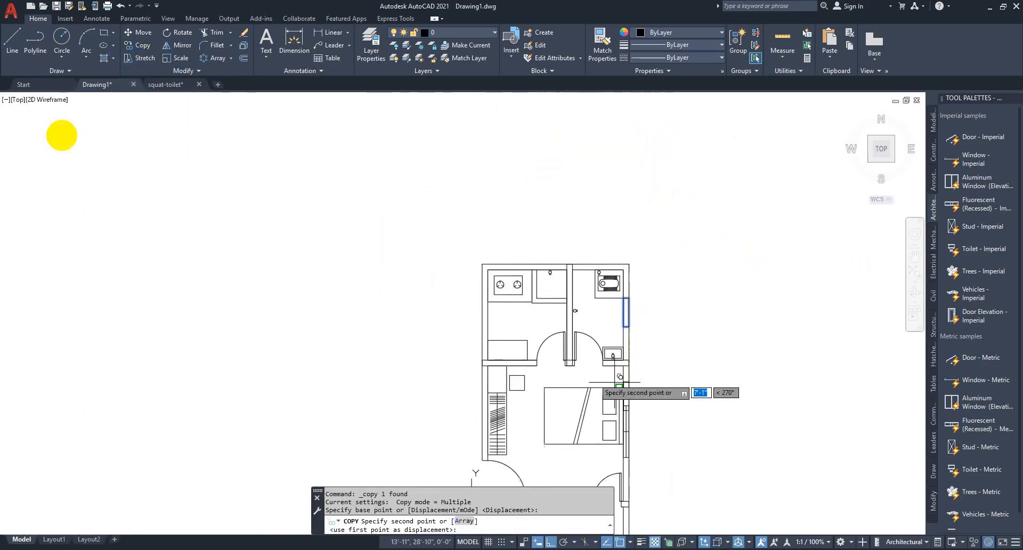
scroll(658, 298, "up", 6)
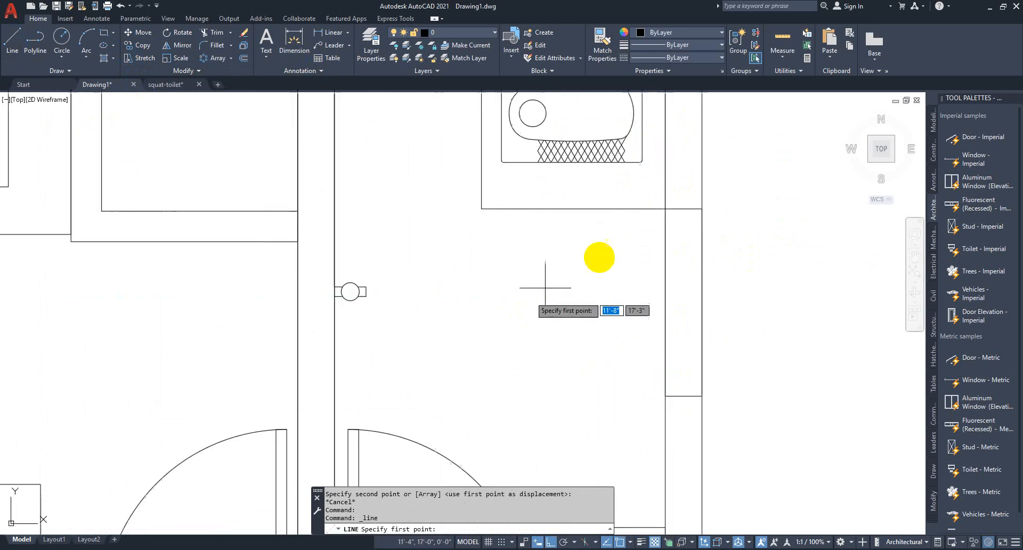
Step: Draw a vertical centre line through the window opening in the bathroom's outer wall, from its upper to its lower edge
left_click(684, 209)
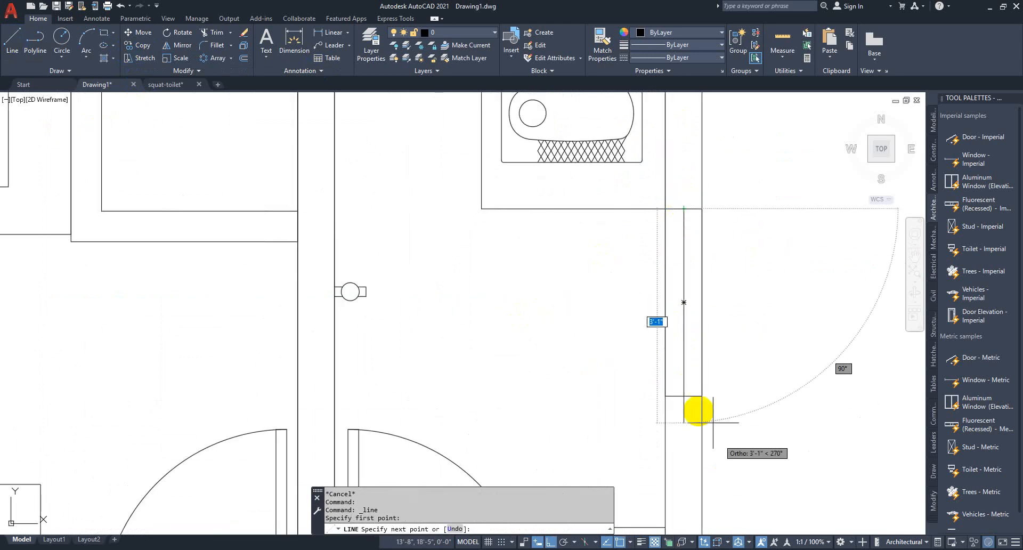
scroll(656, 282, "down", 3)
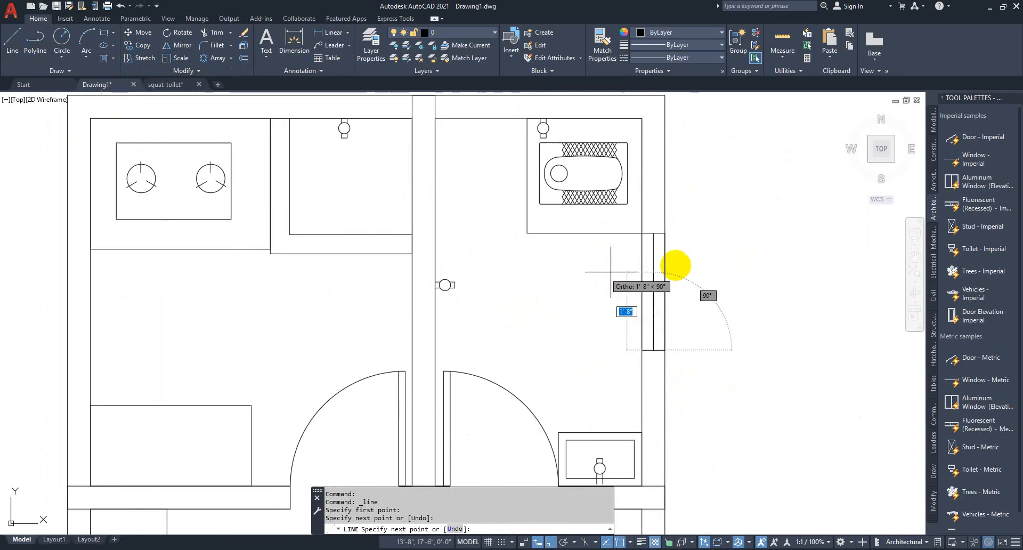
key("Escape")
Step: Draw a horizontal line across the bathroom window at mid-height, spanning the full wall thickness
left_click(18, 38)
scroll(651, 290, "up", 5)
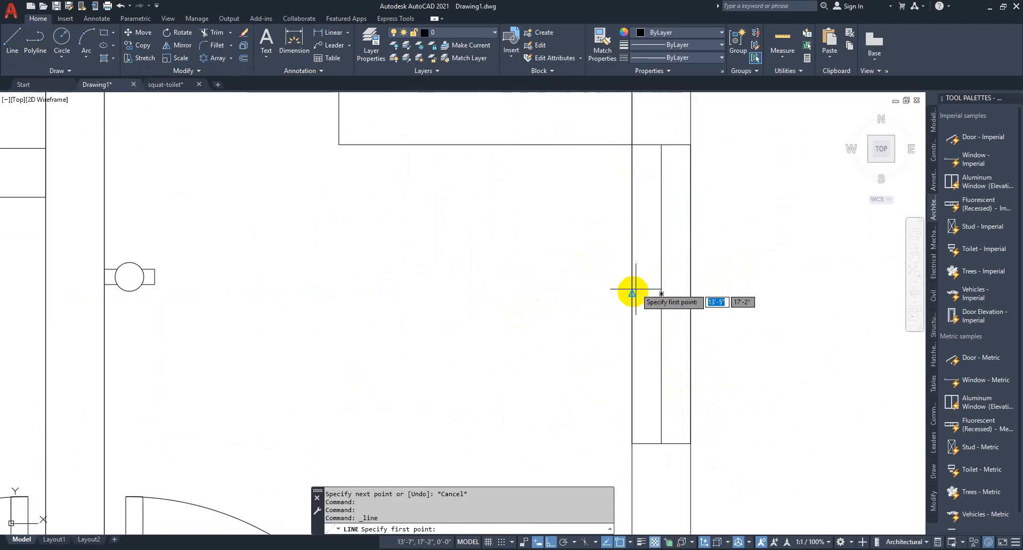
left_click(689, 292)
left_click(691, 292)
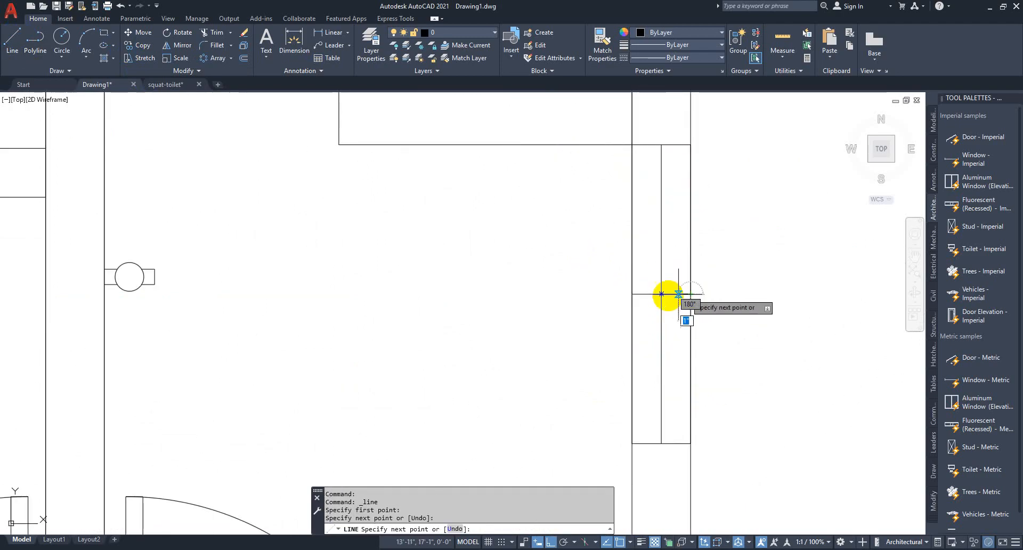
key("Escape")
key("Escape")
scroll(661, 259, "down", 5)
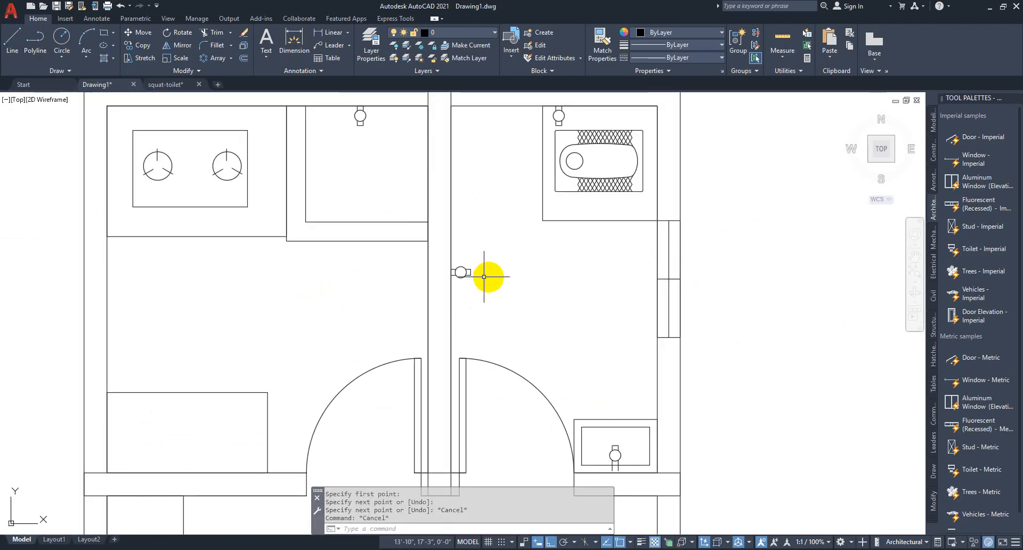
Step: Draw a window rectangle about 3'-1" wide across the wall thickness, in the kitchen's upper wall above the sink counter
scroll(477, 286, "down", 4)
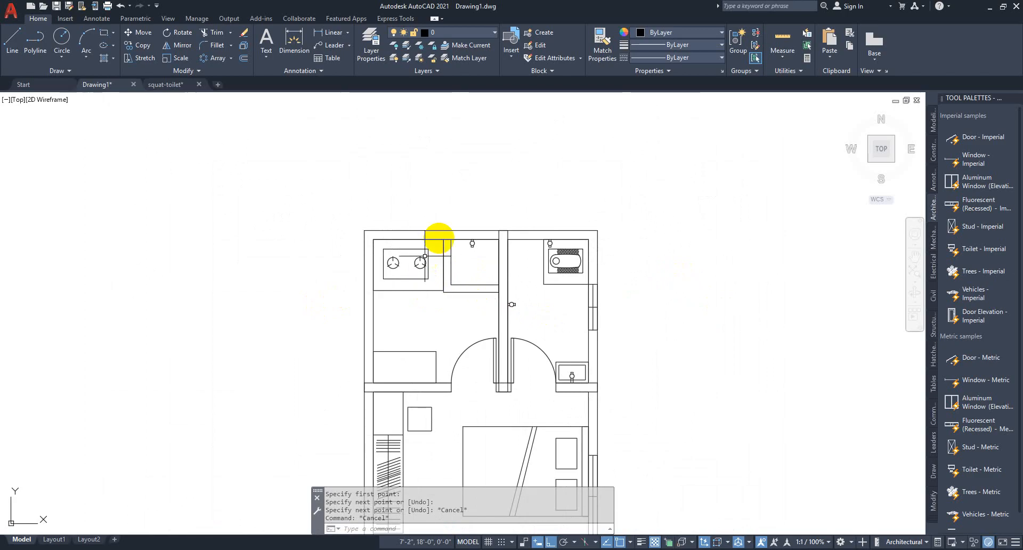
scroll(440, 235, "up", 4)
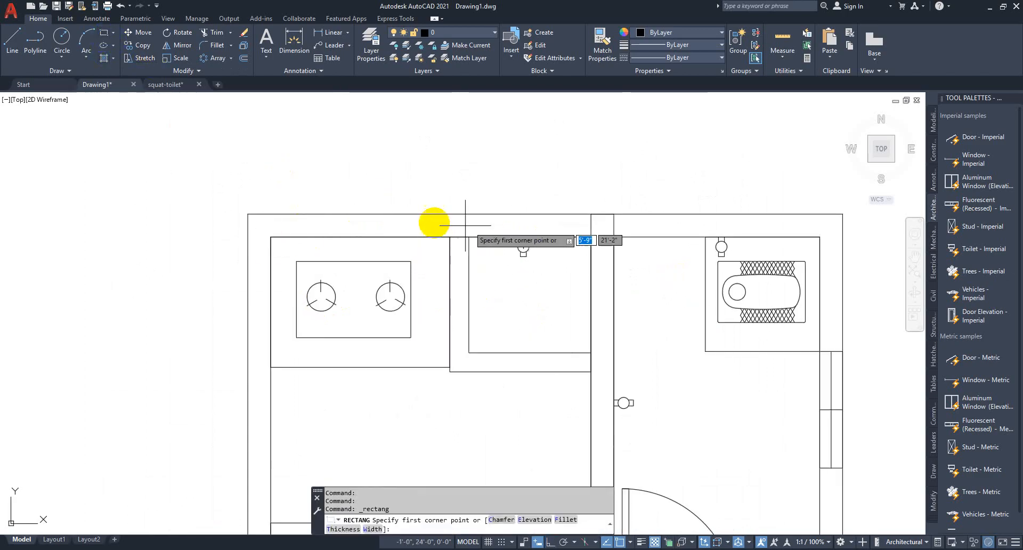
left_click(448, 215)
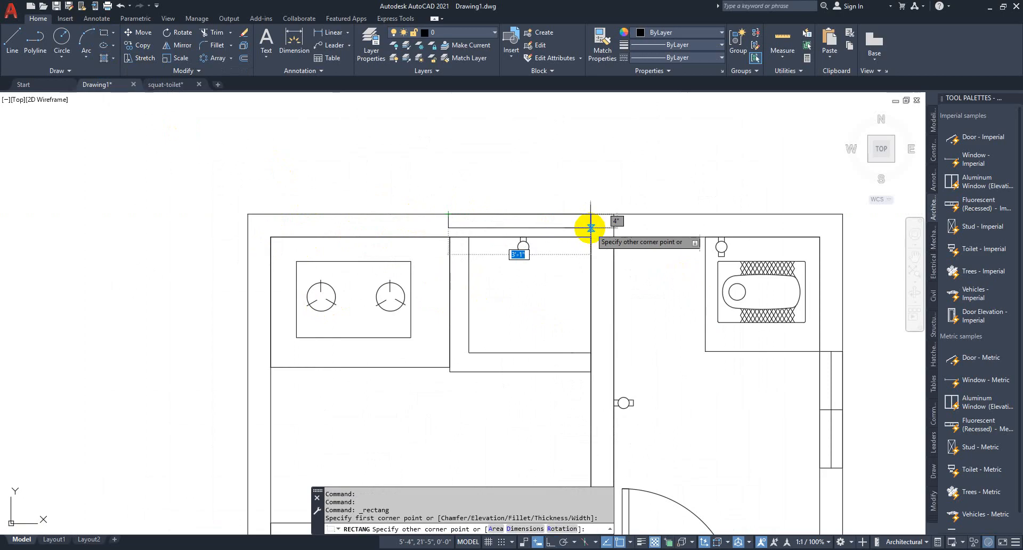
left_click(591, 237)
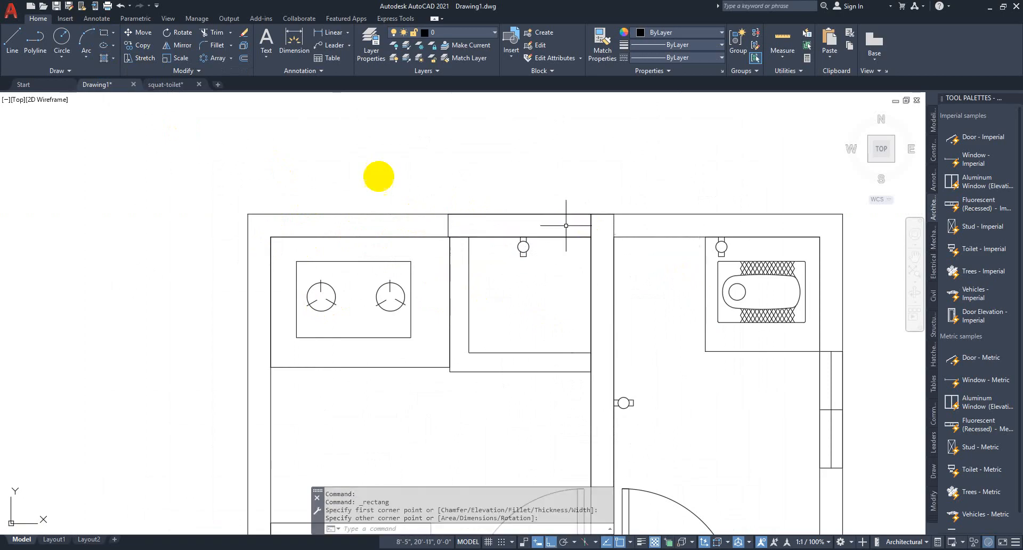
Step: Draw a horizontal centre line through the kitchen window, from the midpoint of one short side to the other
left_click(14, 46)
left_click(448, 225)
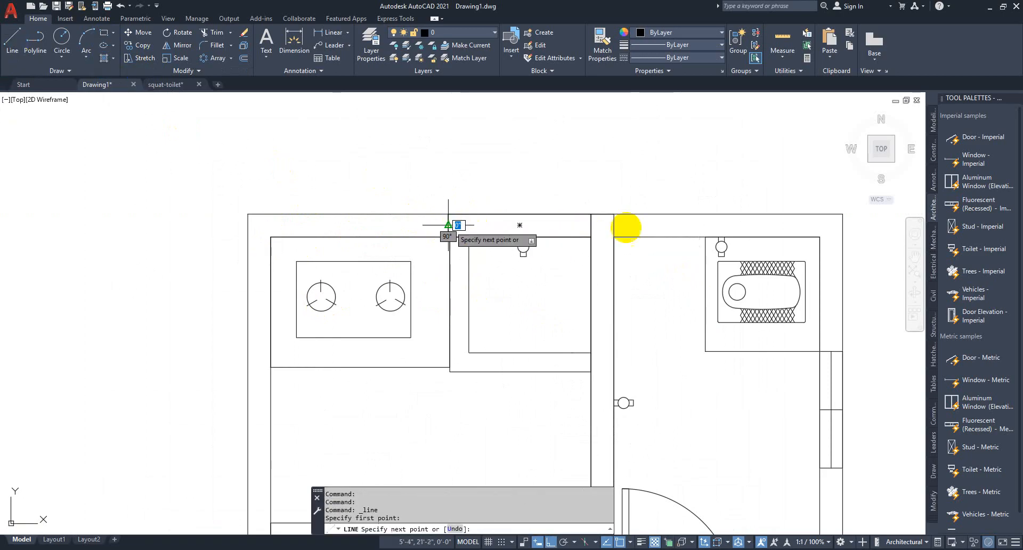
left_click(591, 225)
Step: Draw a vertical line across the kitchen window above the tap, dividing it from its inner to its outer edge
left_click(11, 43)
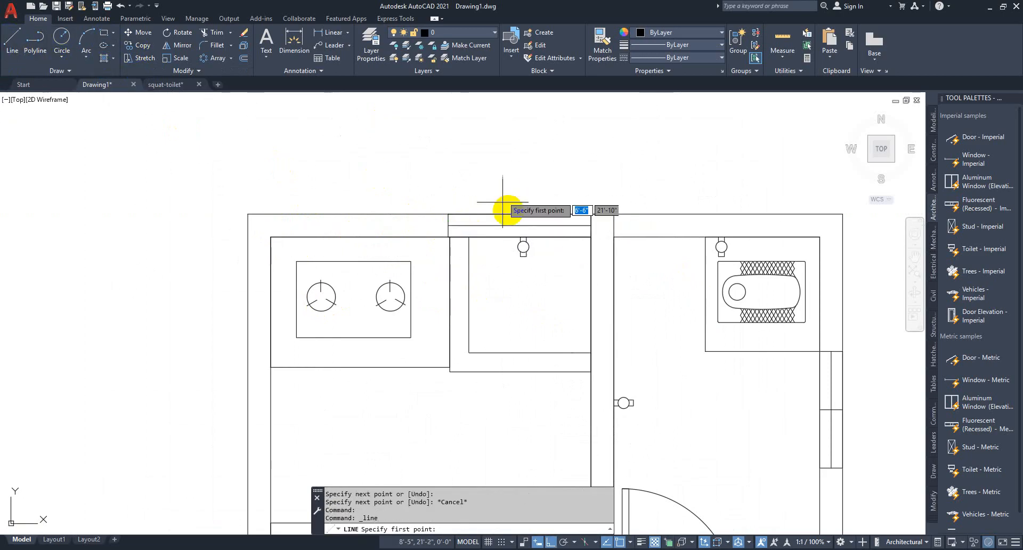
scroll(523, 233, "up", 2)
scroll(523, 233, "up", 2)
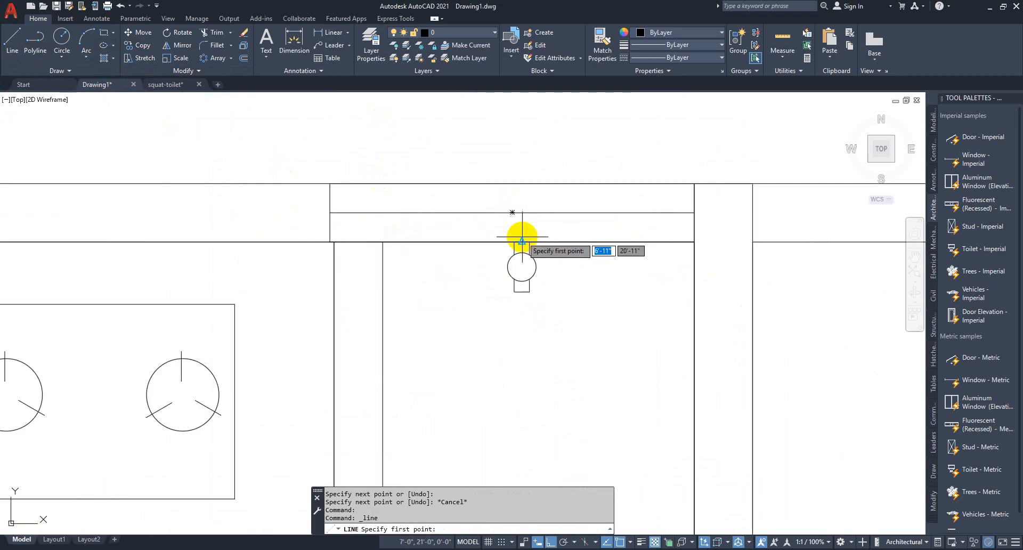
left_click(522, 242)
left_click(522, 184)
scroll(657, 245, "down", 2)
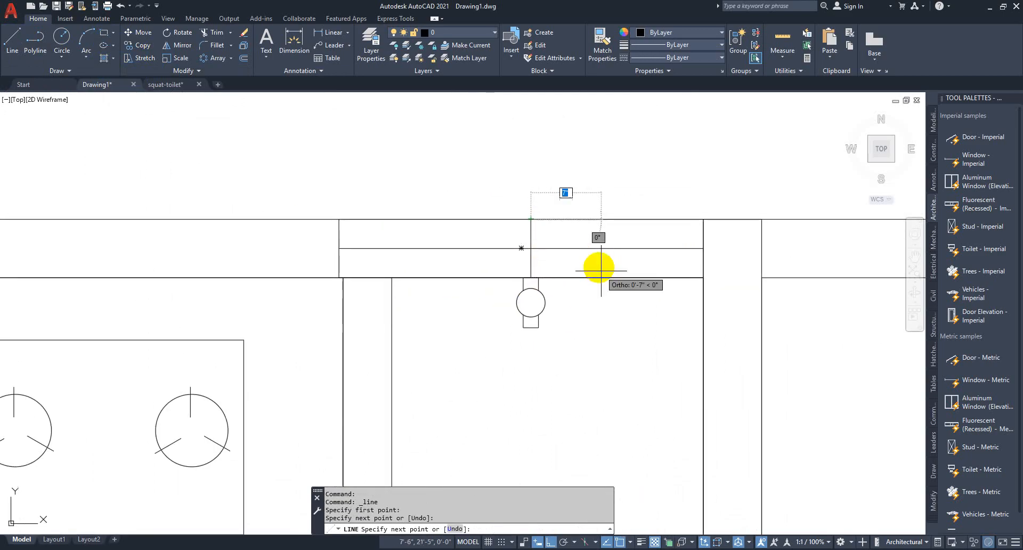
key("Escape")
scroll(602, 250, "down", 2)
scroll(479, 330, "down", 3)
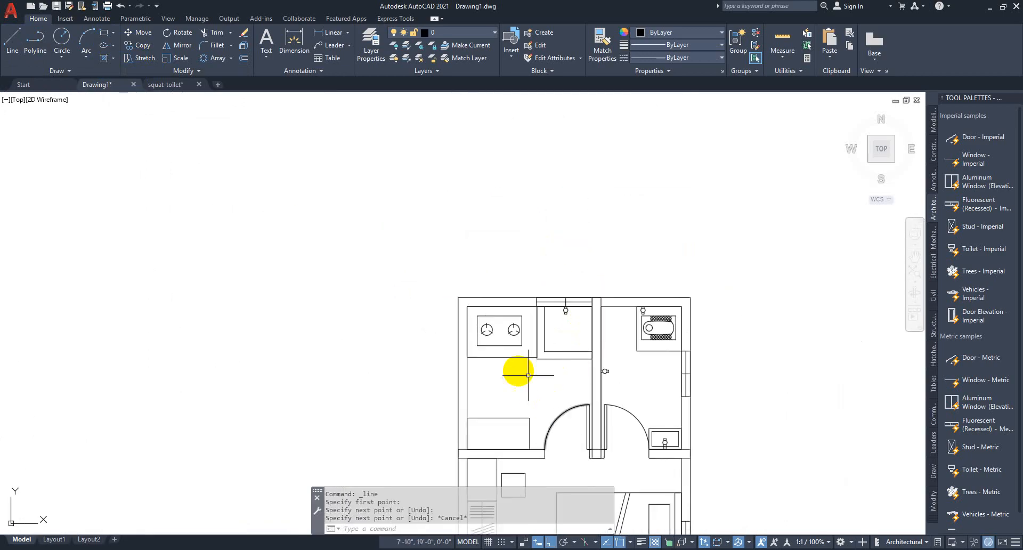
Step: Draw a rectangle over the outline of the box in the kitchen's lower-left corner, from its upper-left to its lower-right corner
scroll(469, 363, "up", 1)
middle_click_drag(530, 360, 520, 218)
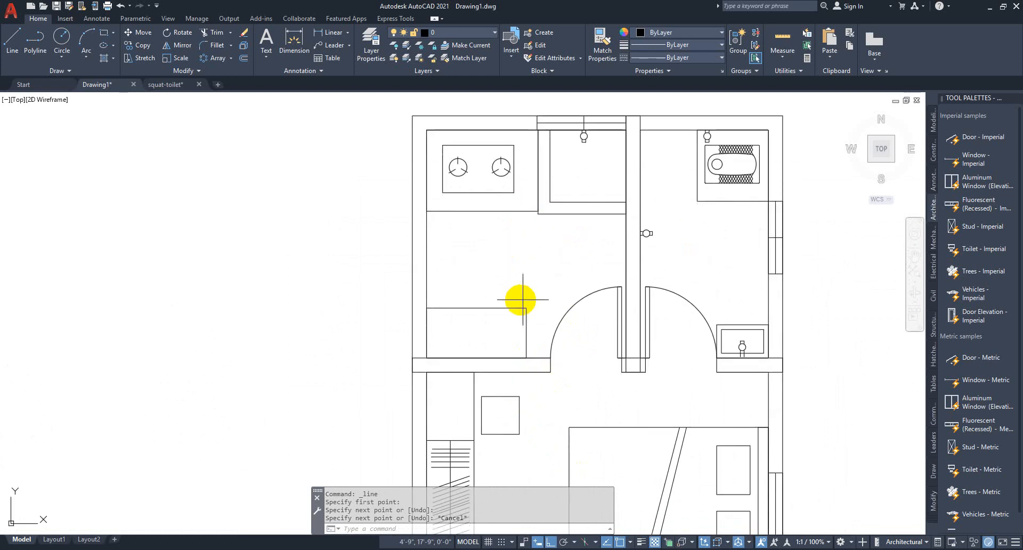
left_click(523, 299)
left_click(445, 343)
left_click(529, 333)
left_click(528, 333)
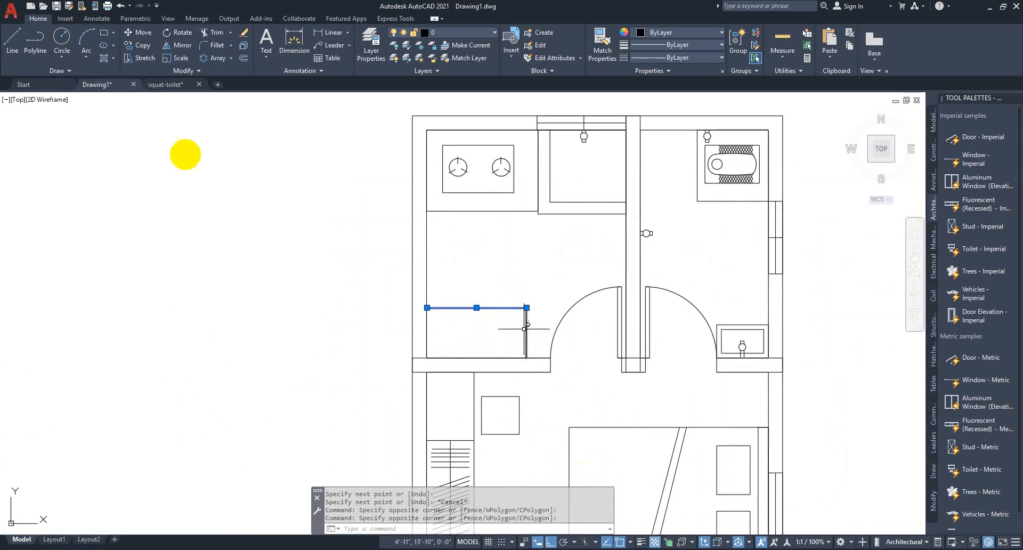
left_click(102, 36)
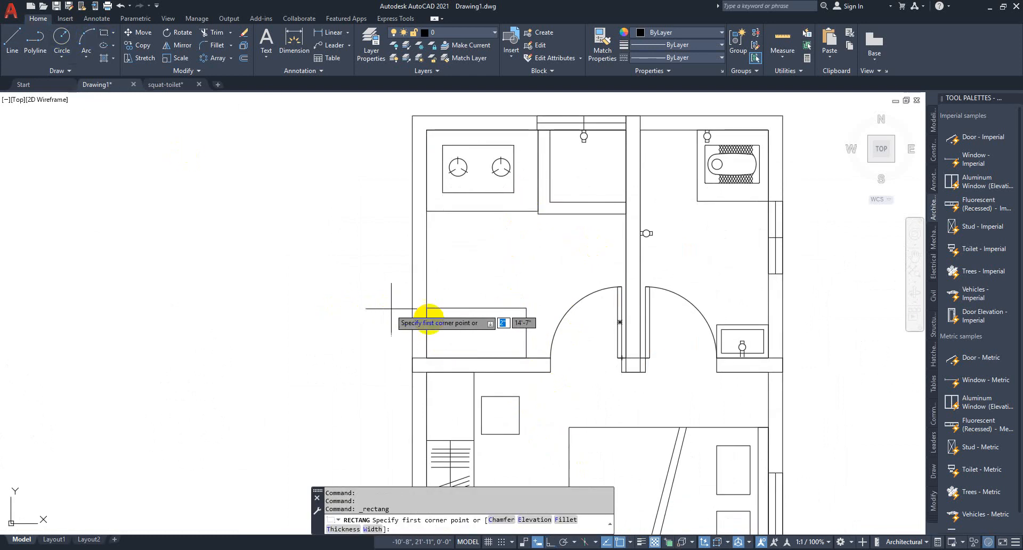
left_click(427, 307)
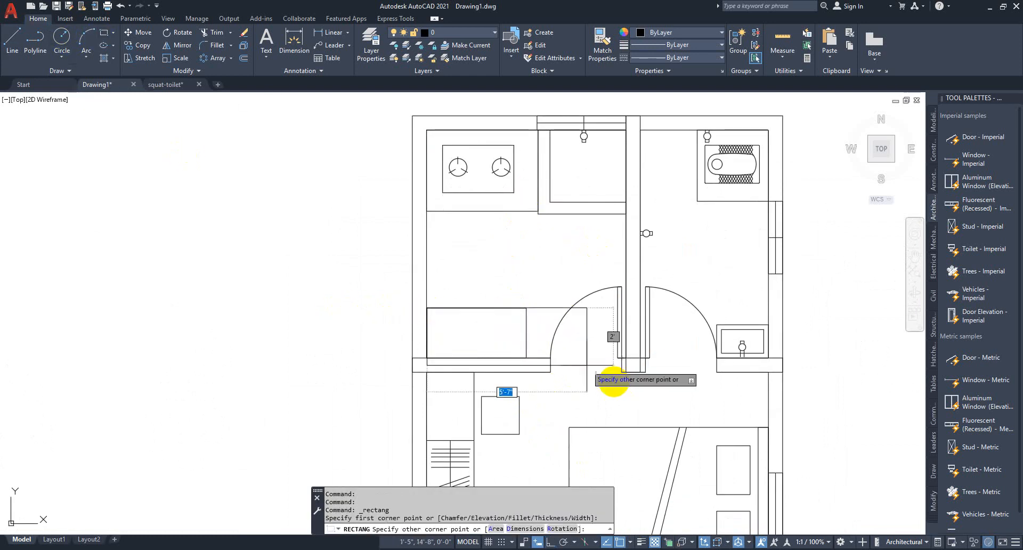
left_click(526, 357)
scroll(527, 294, "down", 2)
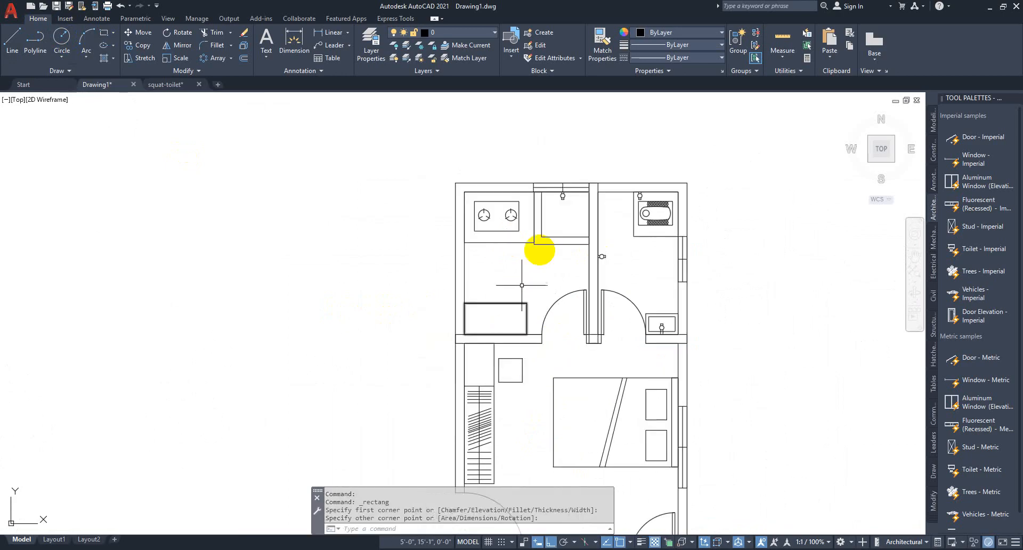
scroll(558, 229, "up", 2)
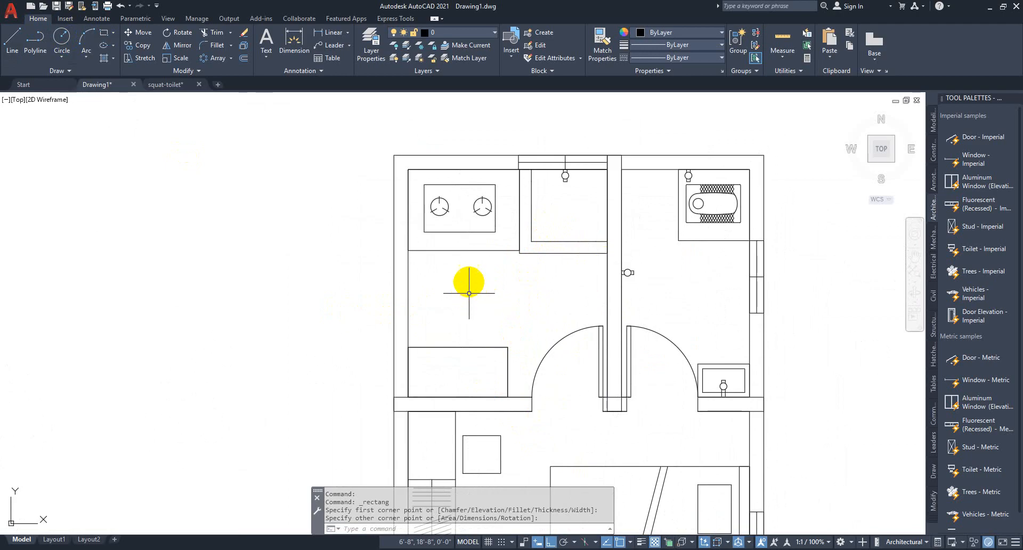
left_click(484, 348)
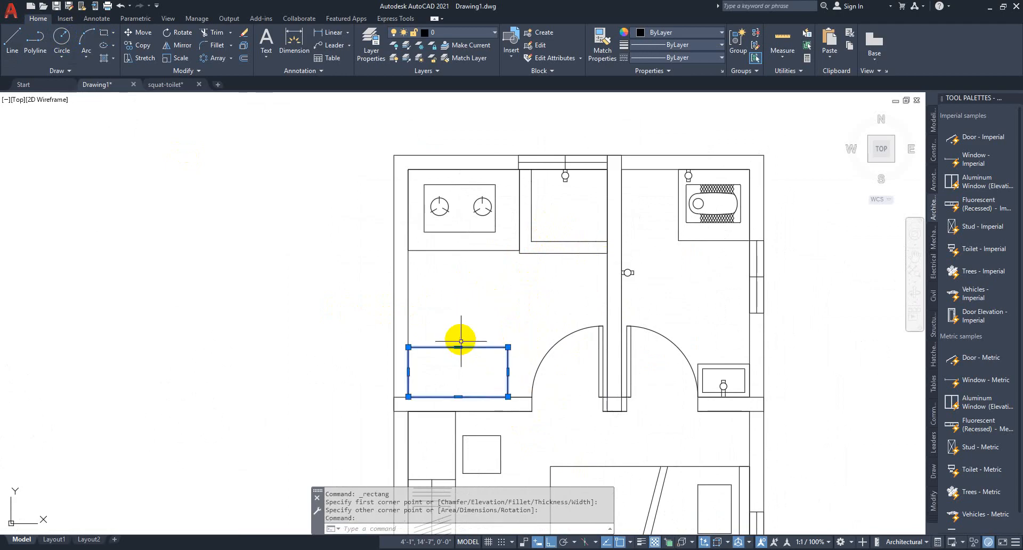
key("Escape")
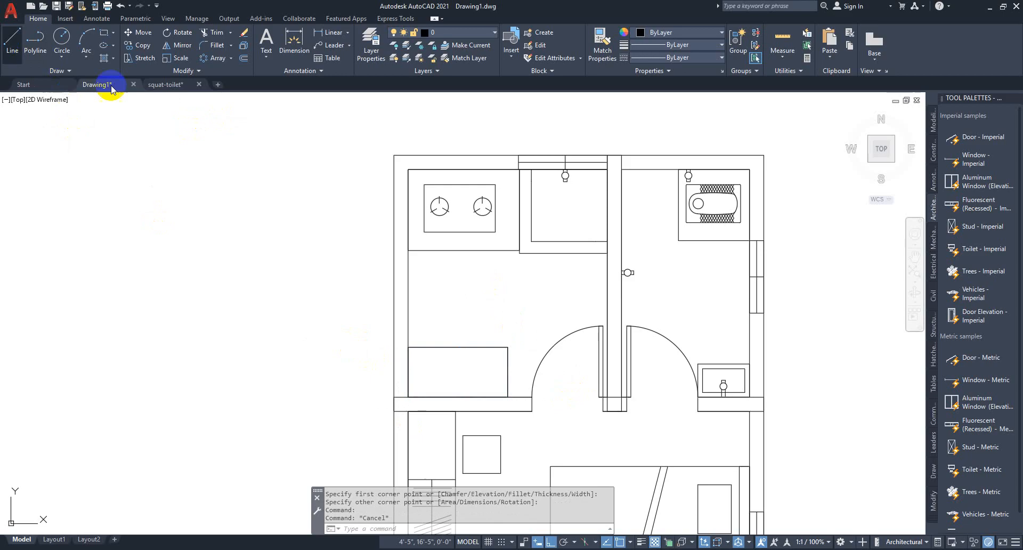
Step: With Ortho off, draw a sloping line from the kitchen box's upper-left corner up towards the middle above it
left_click(12, 40)
scroll(397, 358, "up", 4)
left_click(426, 330)
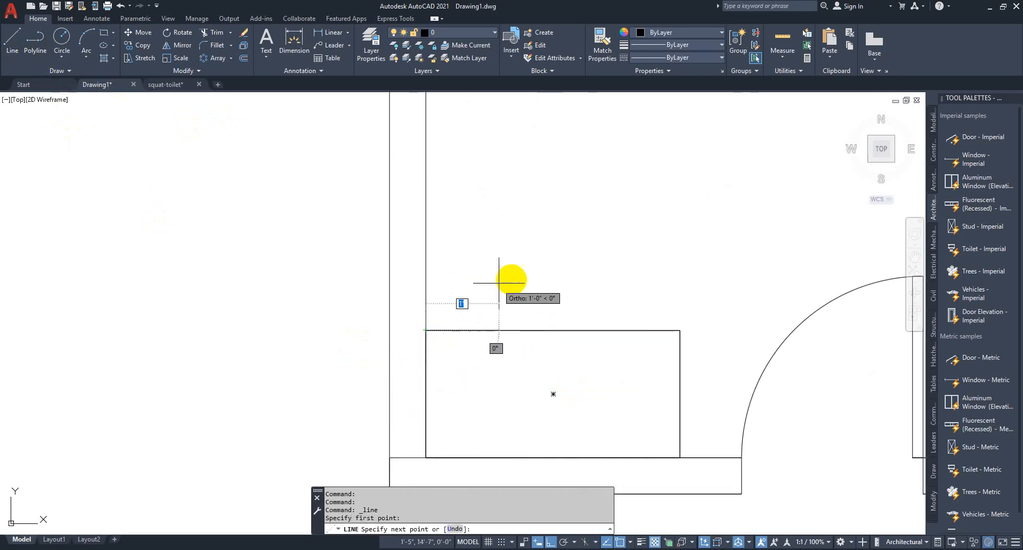
key("F8")
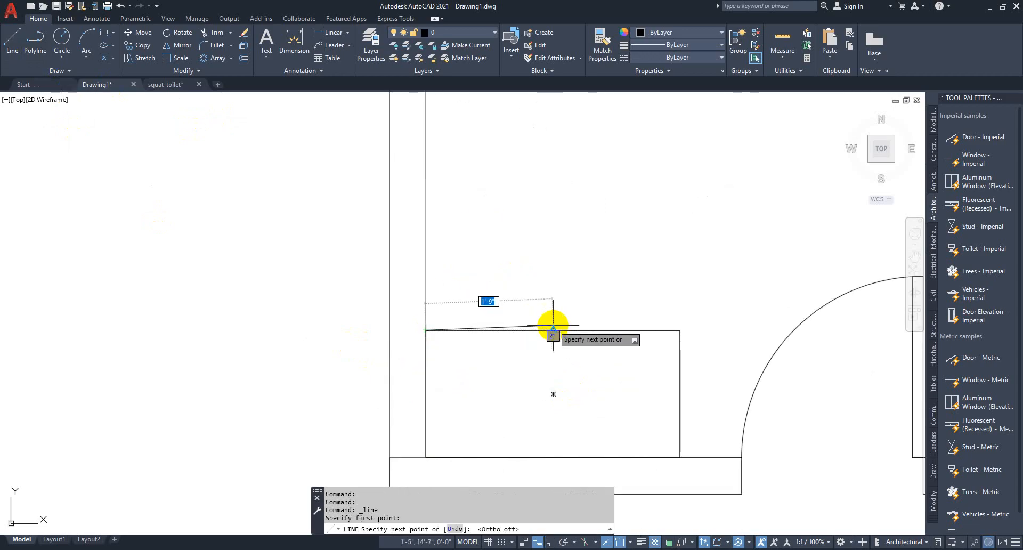
left_click(540, 281)
key("Escape")
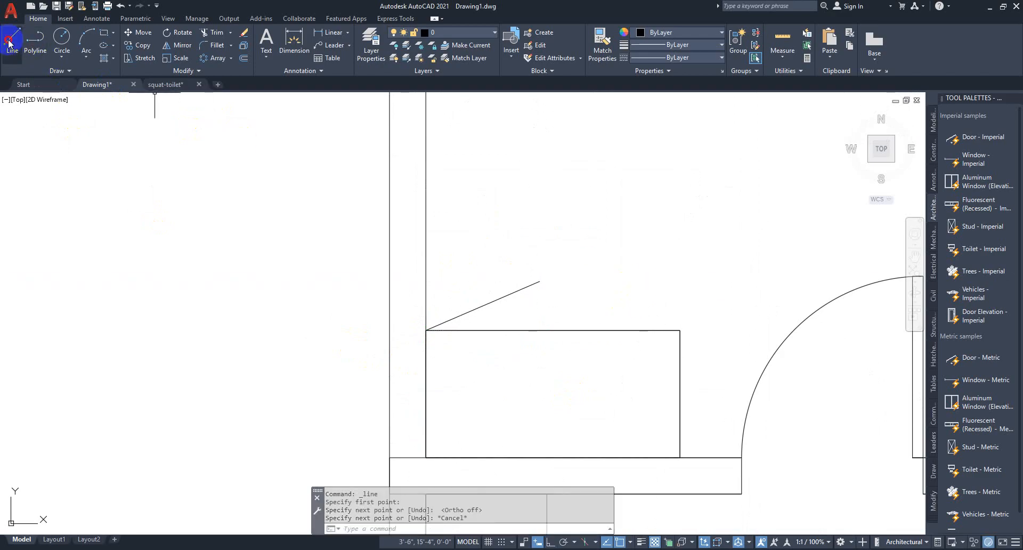
Step: Draw a matching sloping line about 1'-10" long from the kitchen box's upper-right corner, leaving a small gap between the line ends
left_click(12, 40)
left_click(679, 330)
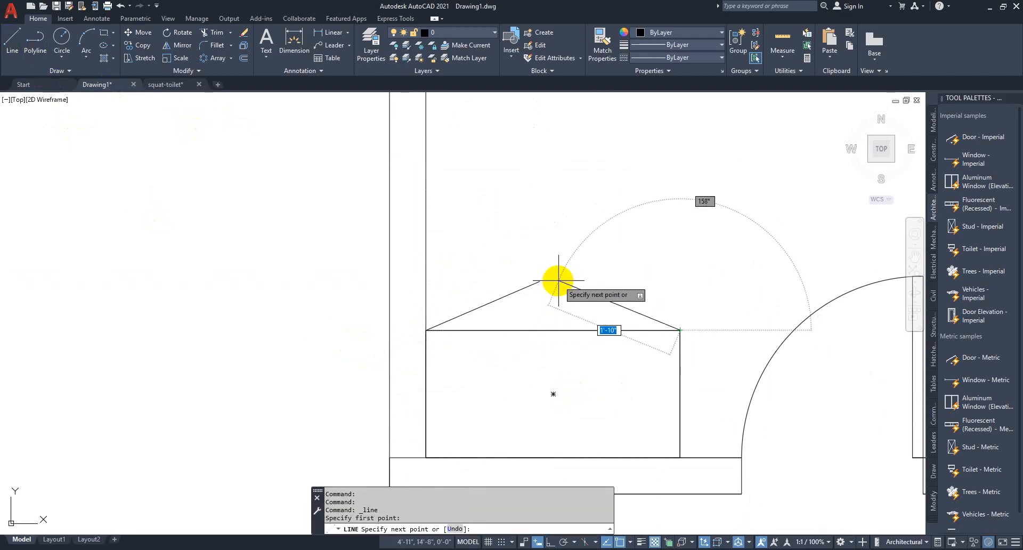
left_click(559, 281)
key("Escape")
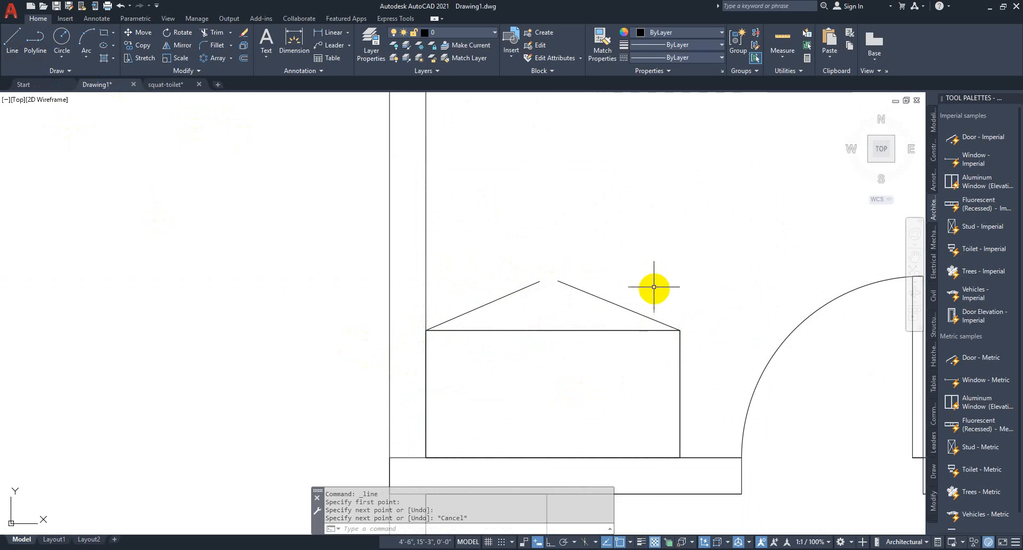
Step: Examine the whole floor plan, including the new kitchen and bathroom windows and the furniture layout
scroll(654, 287, "down", 4)
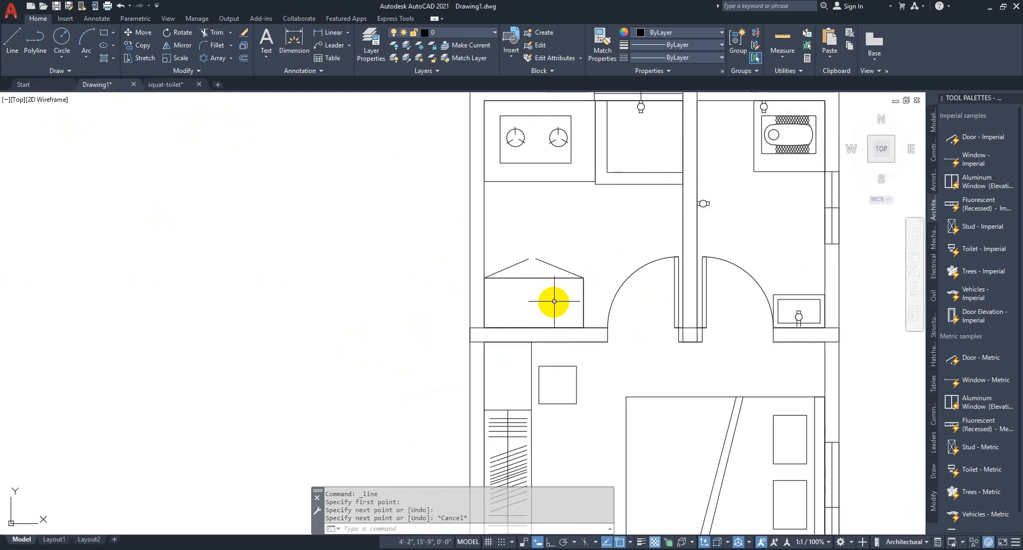
scroll(532, 405, "down", 3)
scroll(533, 349, "up", 4)
scroll(751, 272, "down", 6)
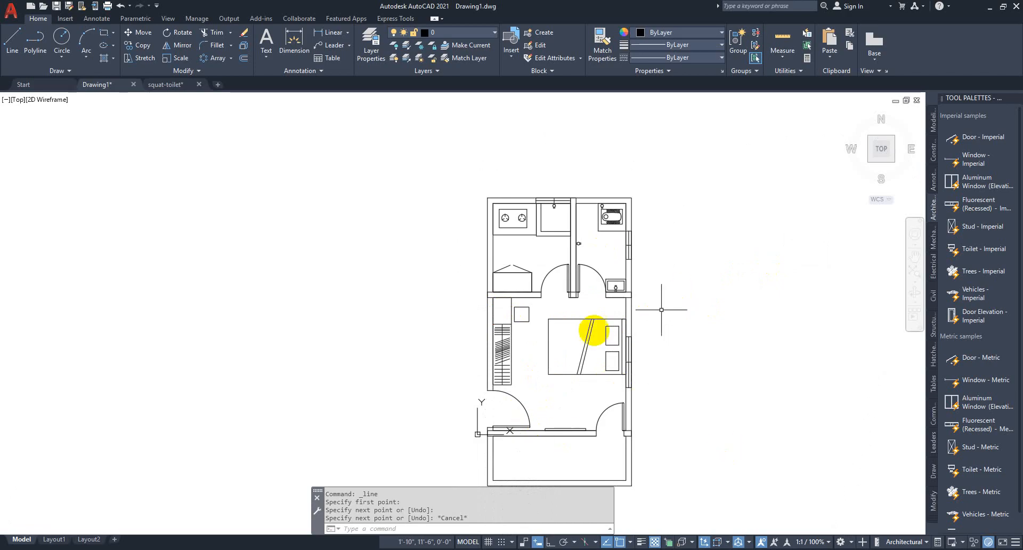
middle_click_drag(590, 281, 579, 261)
scroll(579, 261, "down", 2)
scroll(531, 235, "up", 4)
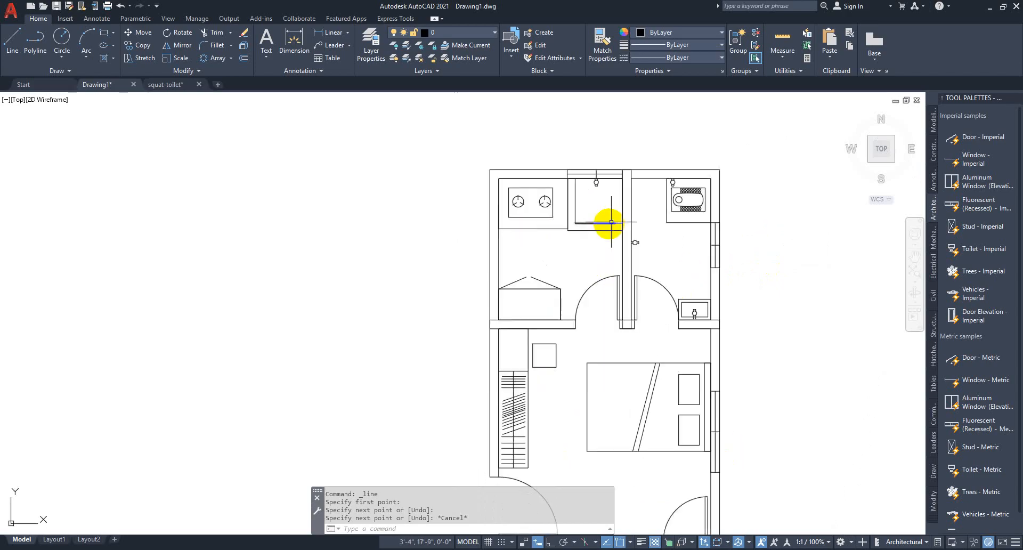
scroll(612, 221, "down", 3)
Step: Select the entire floor plan and explode its objects
left_click(375, 59)
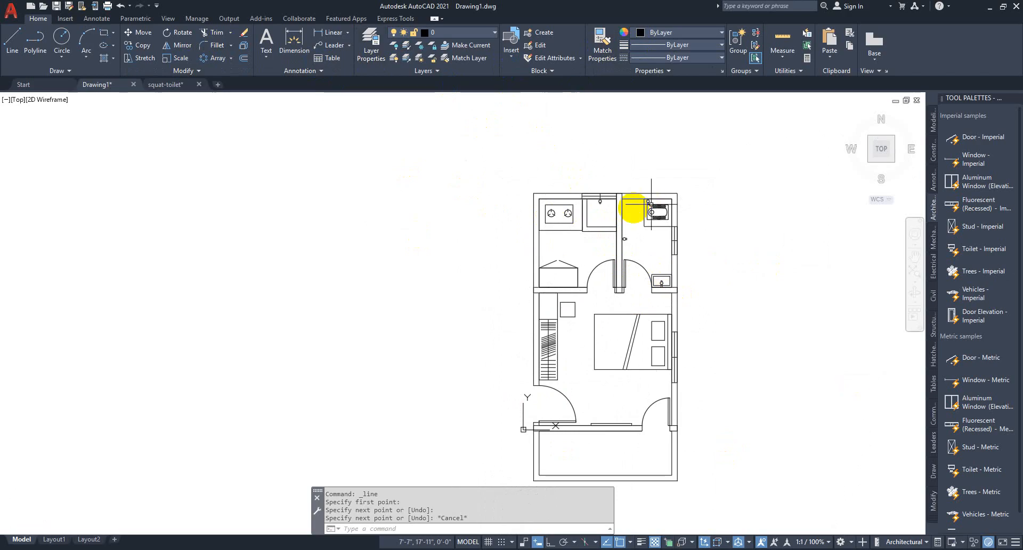
left_click(720, 183)
middle_click_drag(463, 467, 482, 357)
left_click(434, 398)
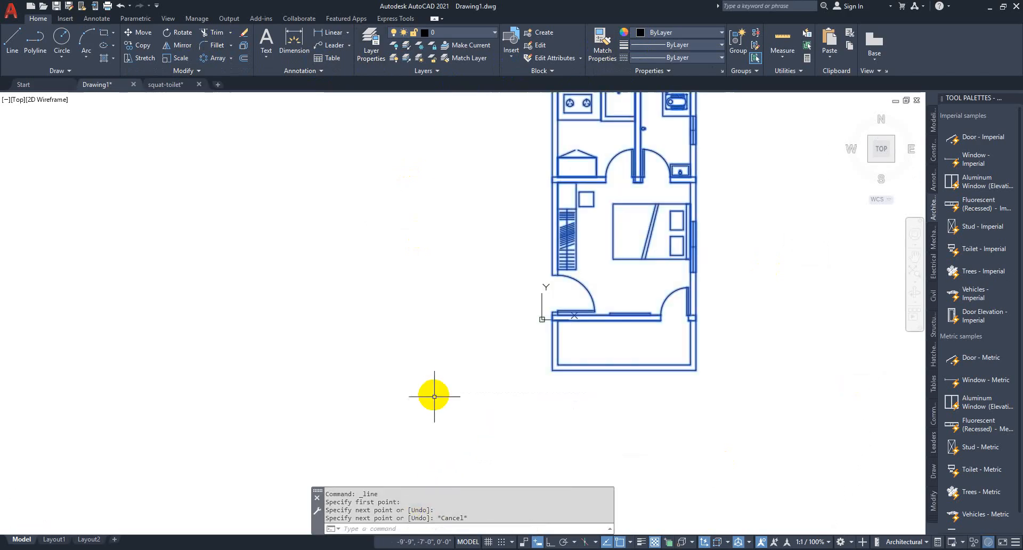
left_click(243, 47)
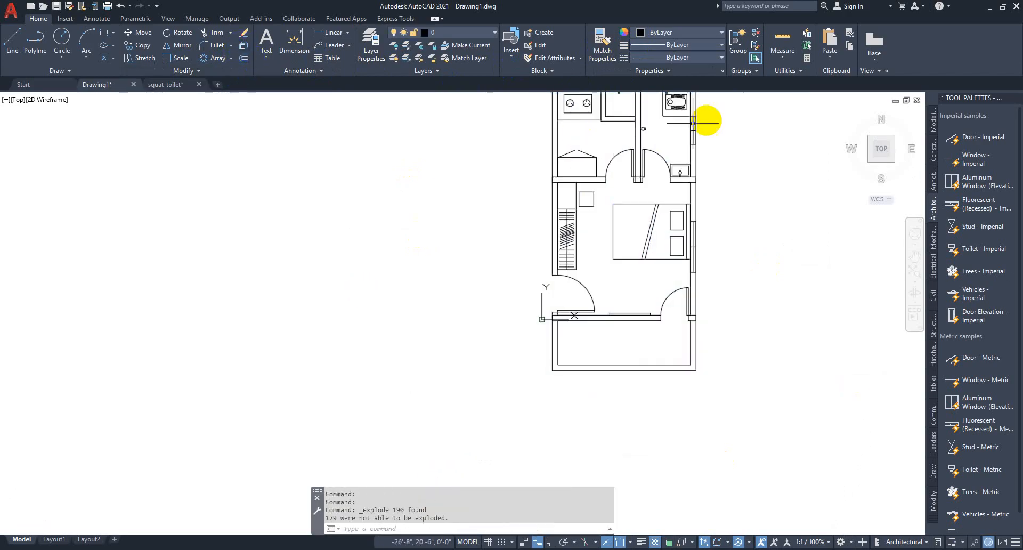
scroll(693, 123, "up", 5)
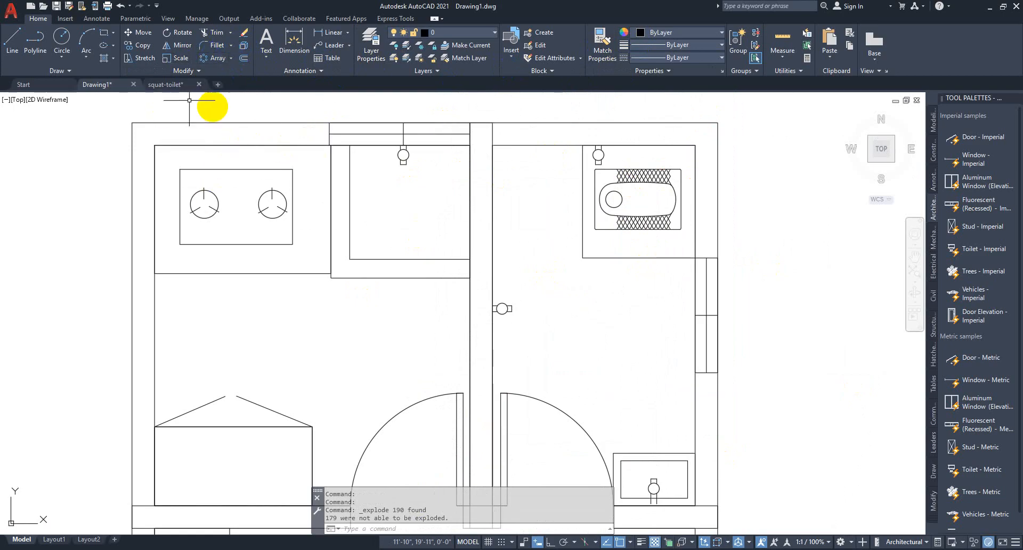
left_click(275, 48)
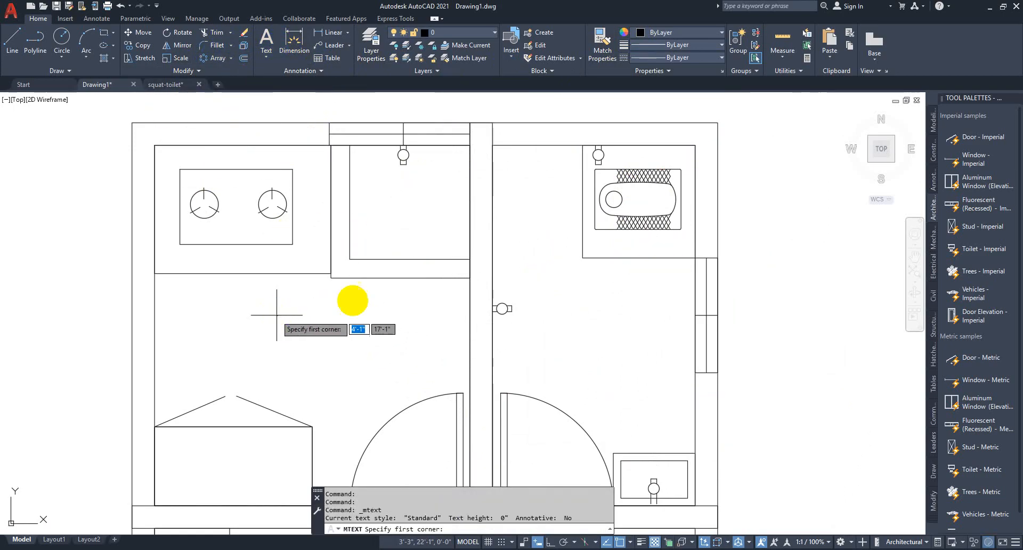
key("Escape")
key("Escape")
key("Escape")
key("Escape")
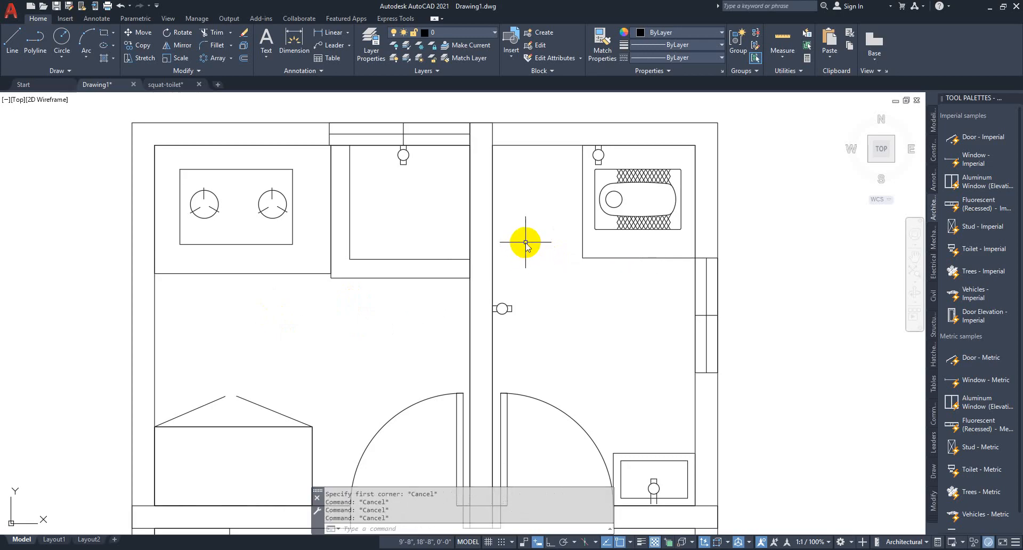
Step: Set the Standard text style to Arial with a text height of 7 inches
type("ST")
key("Return")
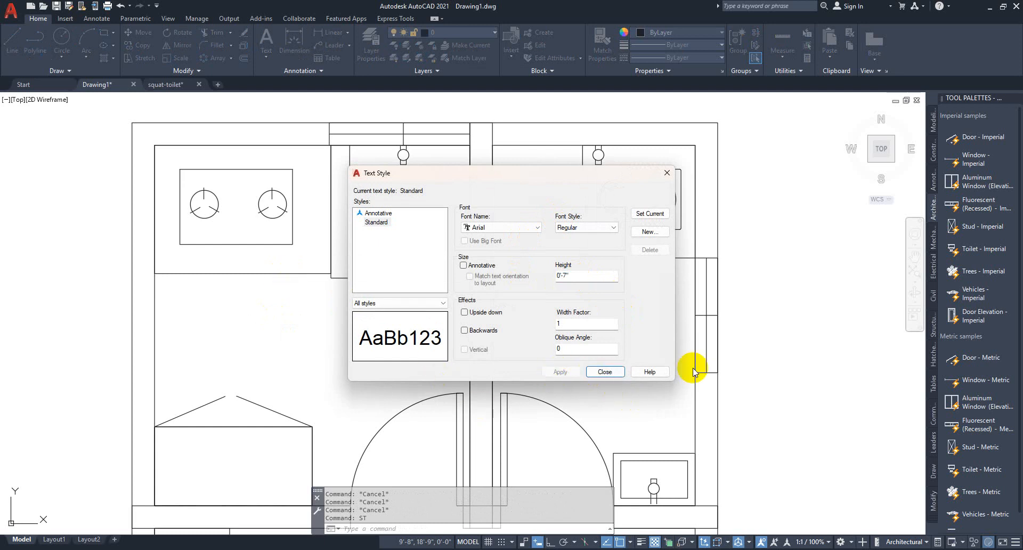
left_click(605, 372)
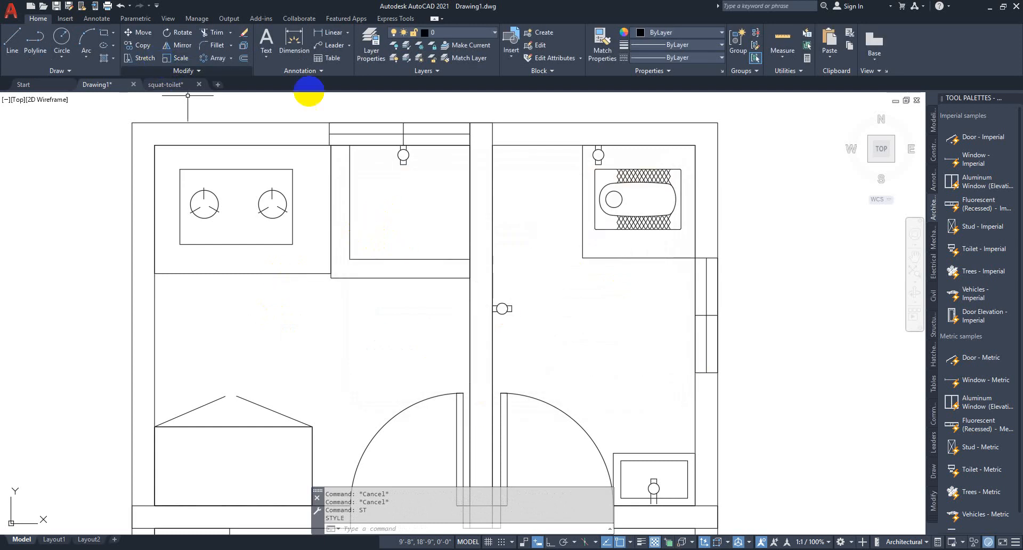
left_click(266, 59)
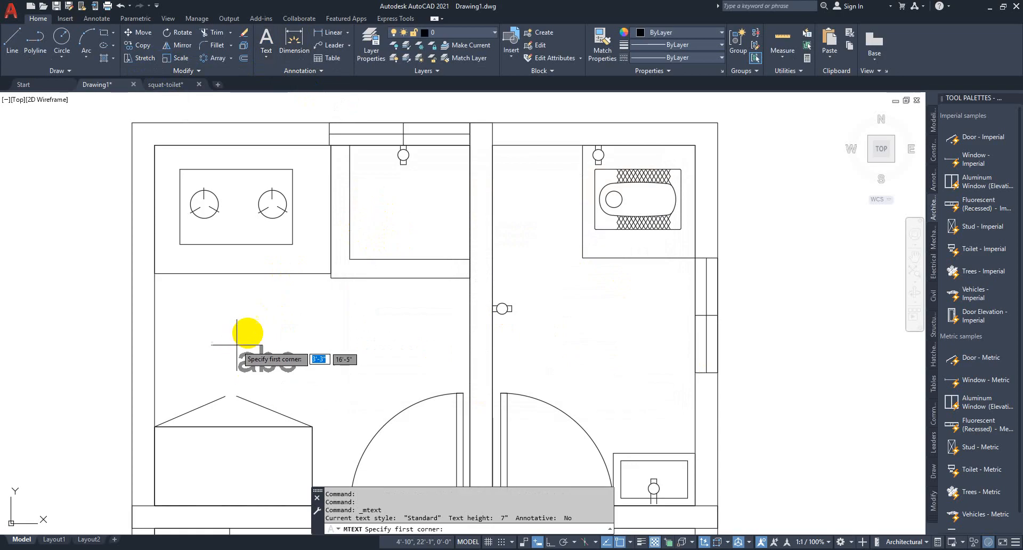
left_click(253, 321)
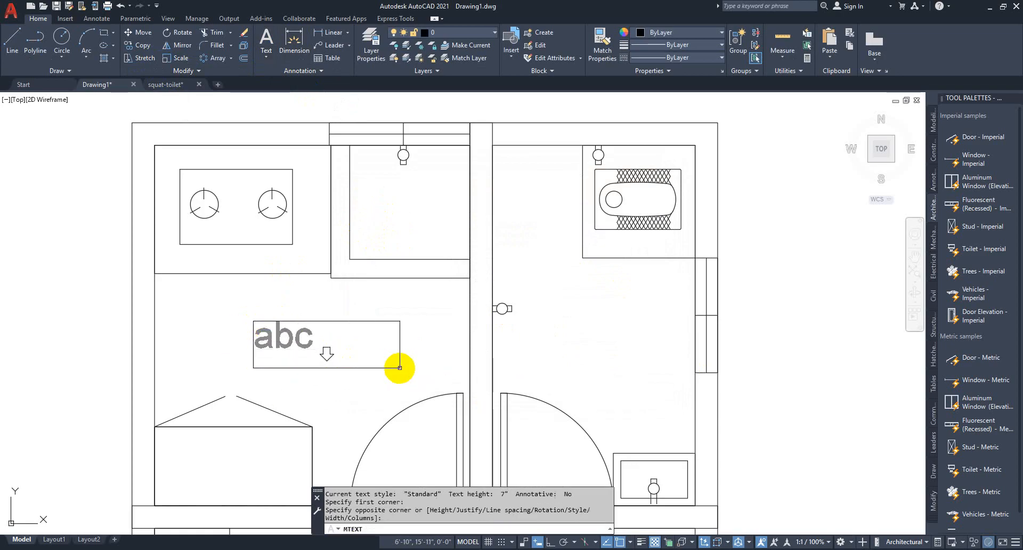
left_click(400, 365)
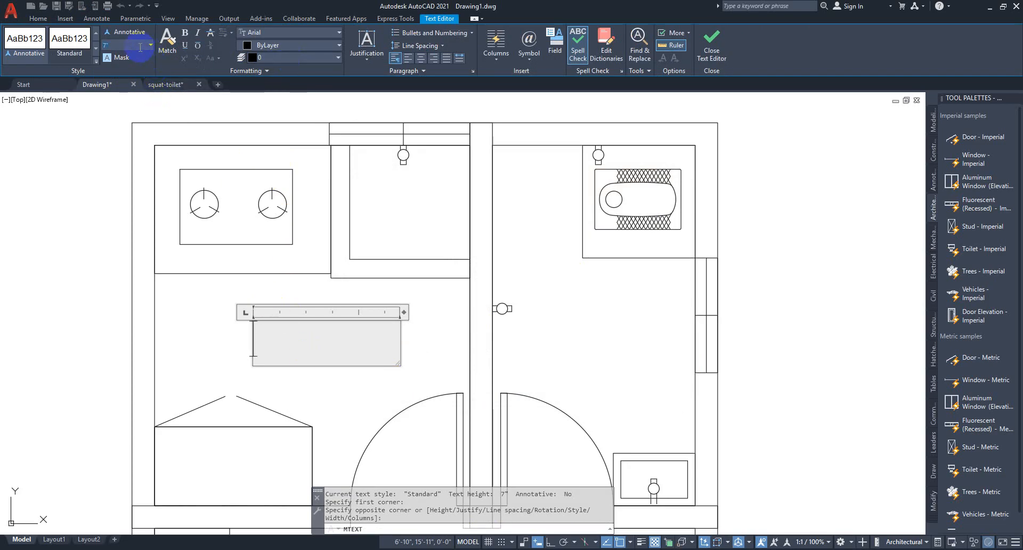
left_click(431, 318)
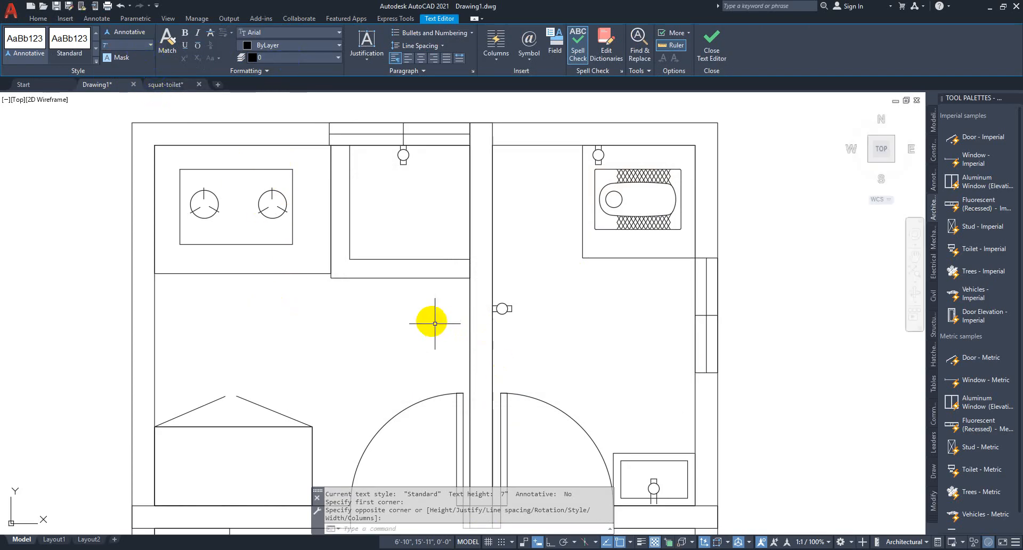
left_click(354, 299)
left_click(215, 344)
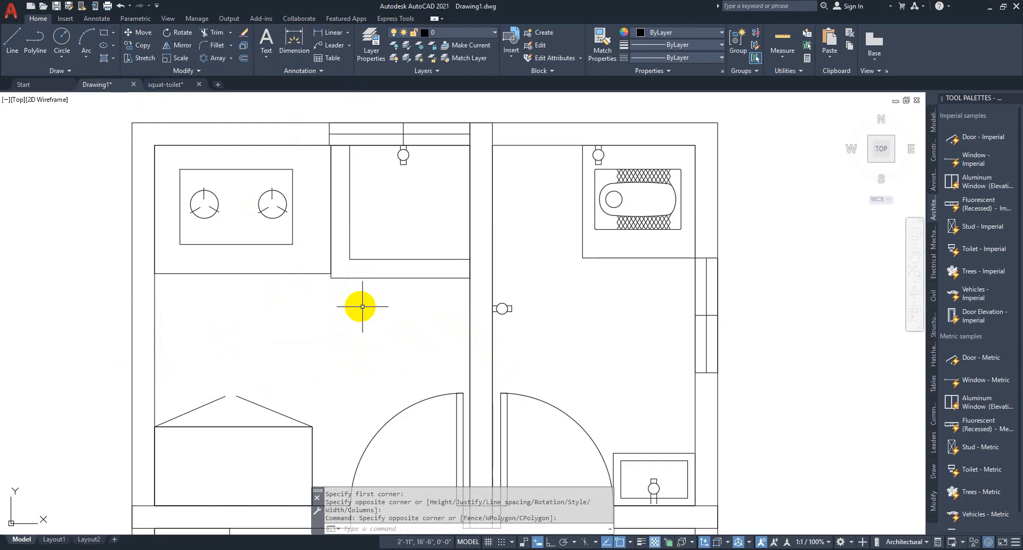
Step: Add the multiline text "Kitchen" in the open floor area below the stove counter
left_click(268, 45)
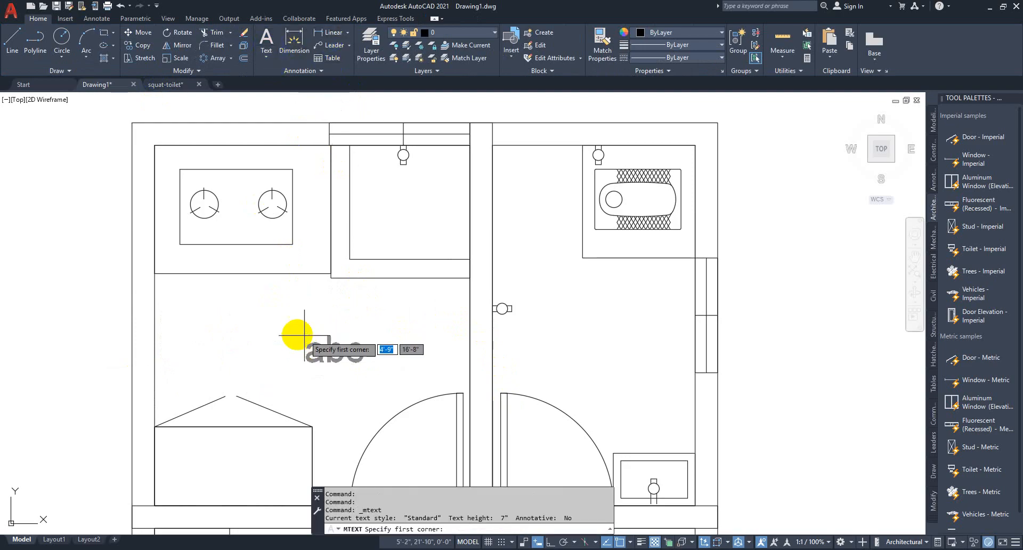
left_click(233, 322)
left_click(399, 391)
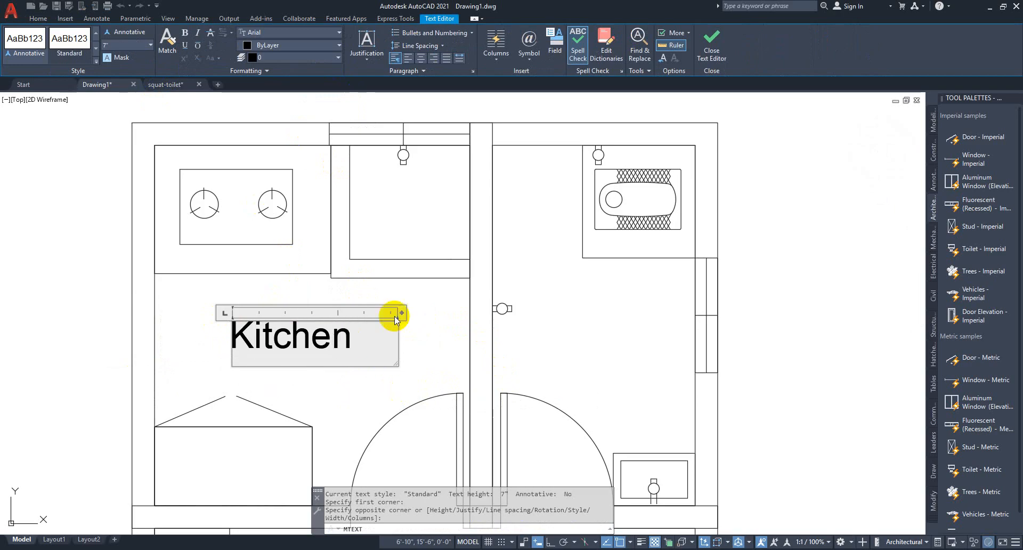
left_click(441, 353)
mouse_move(331, 350)
middle_mouse_down()
mouse_move(422, 302)
mouse_move(448, 345)
middle_mouse_up()
left_click(424, 295)
left_click(379, 307)
key("Escape")
middle_click_drag(349, 89, 360, 138)
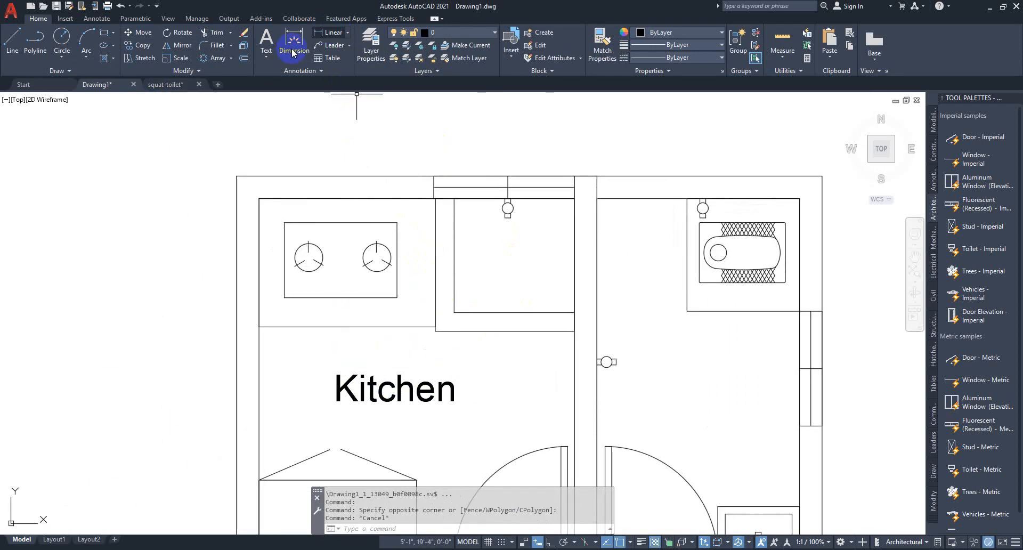
Step: Try an aligned dimension diagonally across the kitchen's inside corners and erase it
left_click(347, 33)
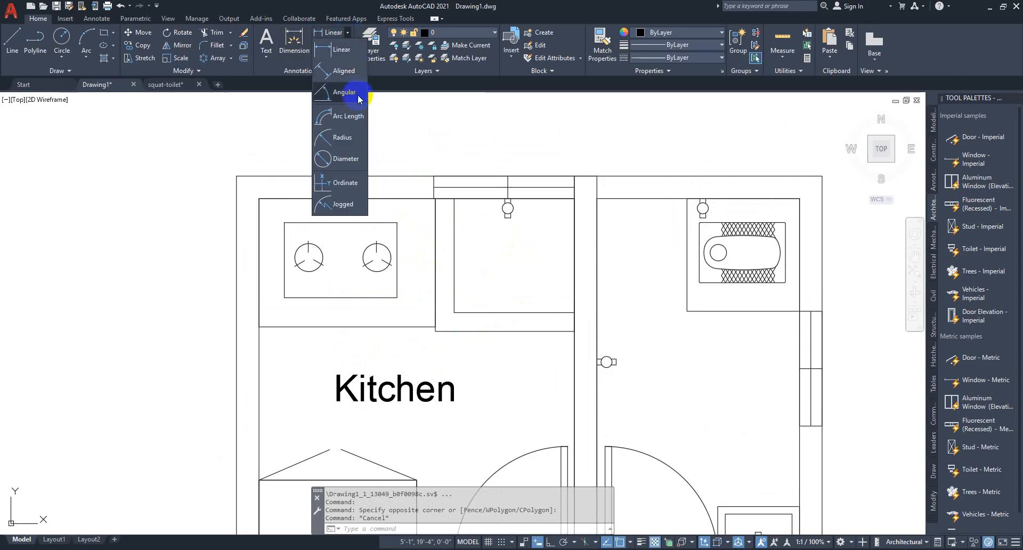
left_click(339, 68)
left_click(568, 199)
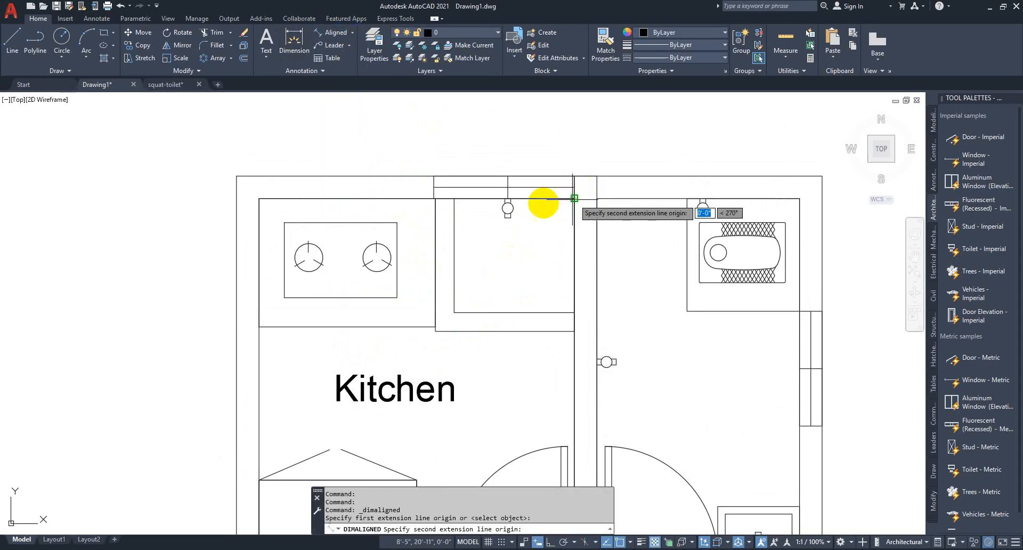
scroll(541, 195, "down", 4)
left_click(432, 337)
left_click(263, 203)
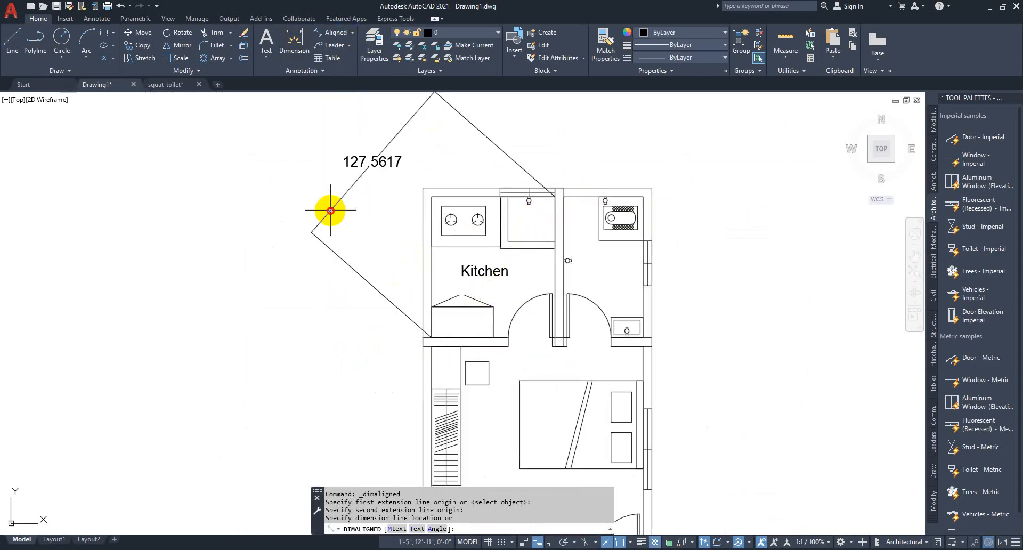
left_click(319, 155)
key("Delete")
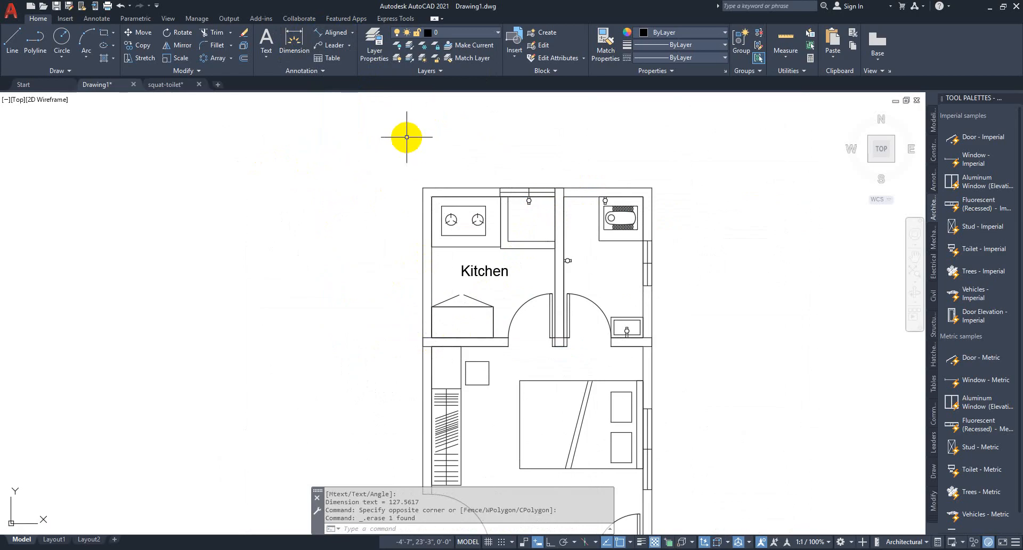
right_click(486, 116)
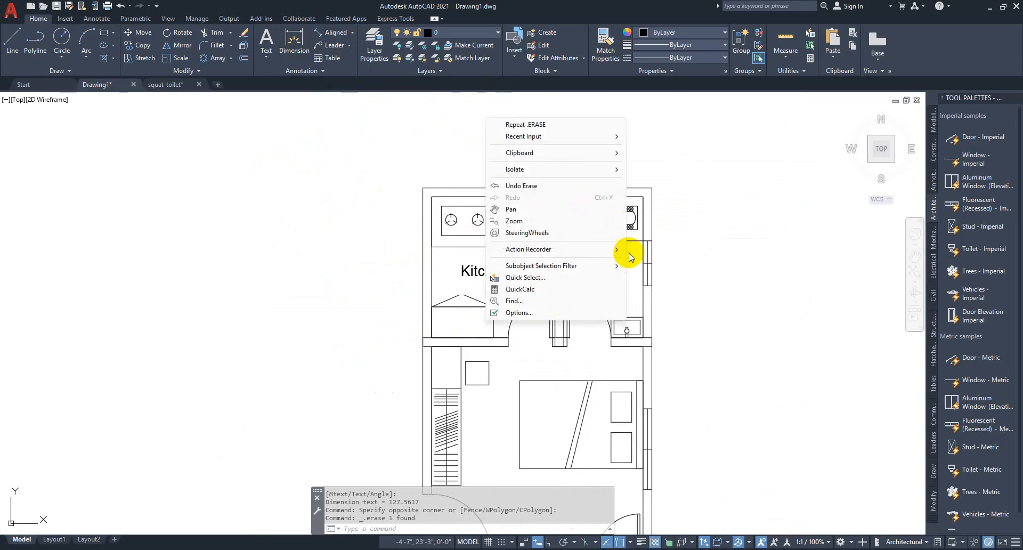
left_click(803, 192)
left_click(712, 257)
mouse_move(444, 152)
middle_mouse_down()
mouse_move(419, 207)
mouse_move(348, 175)
middle_mouse_up()
scroll(357, 147, "up", 2)
scroll(408, 226, "up", 2)
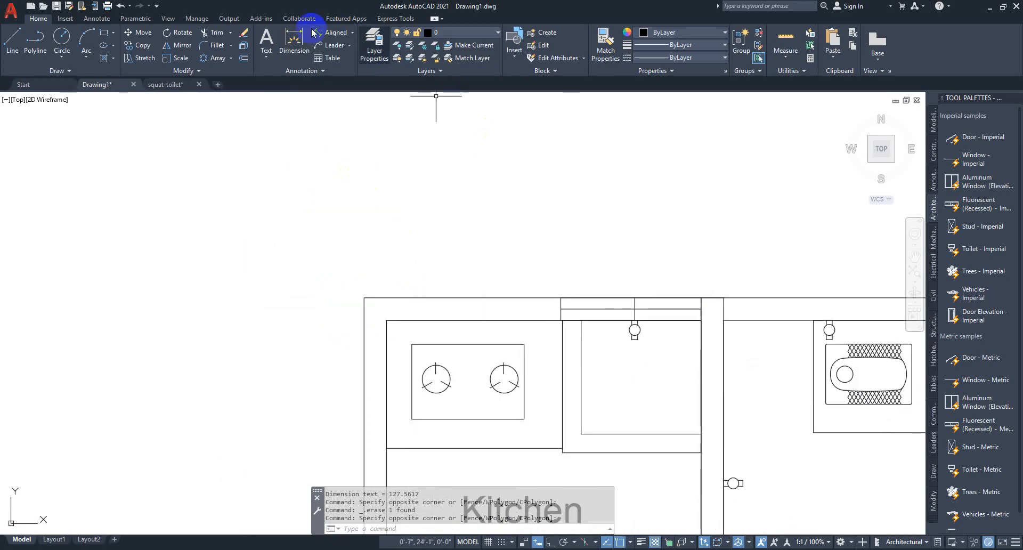
left_click(352, 33)
left_click(342, 56)
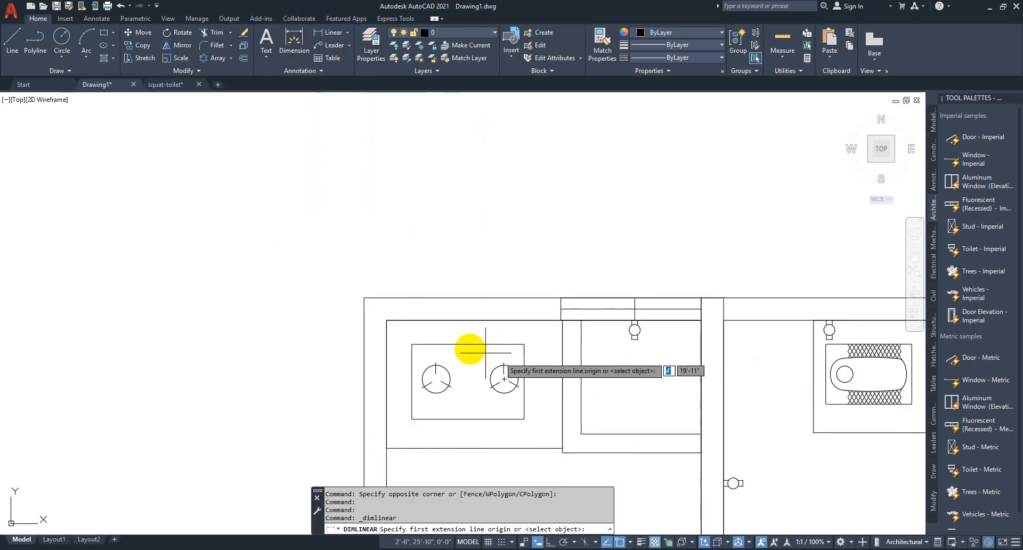
key("Escape")
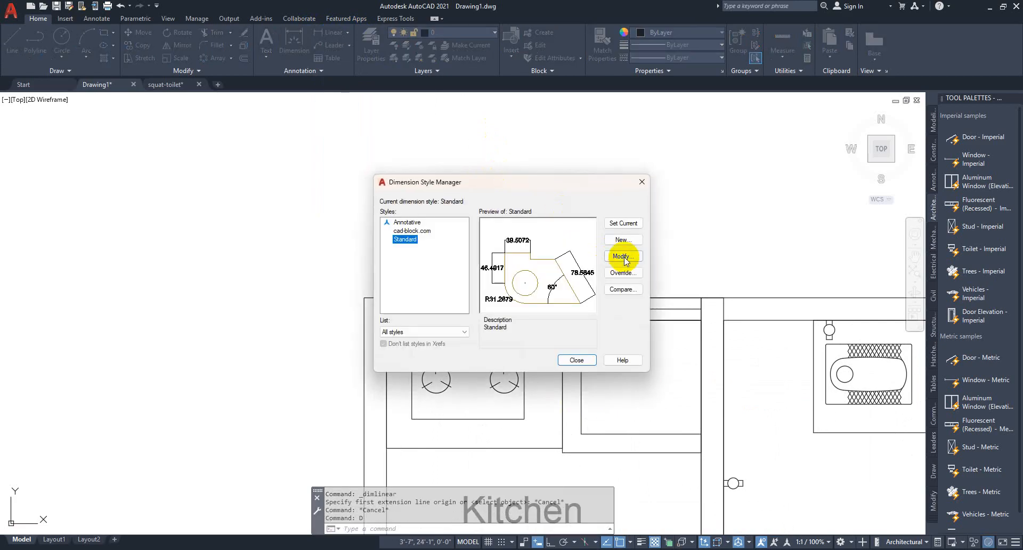
Step: Modify the Standard dimension style to use Architectural primary units with whole-inch precision, keeping the text alignment Horizontal
left_click(625, 256)
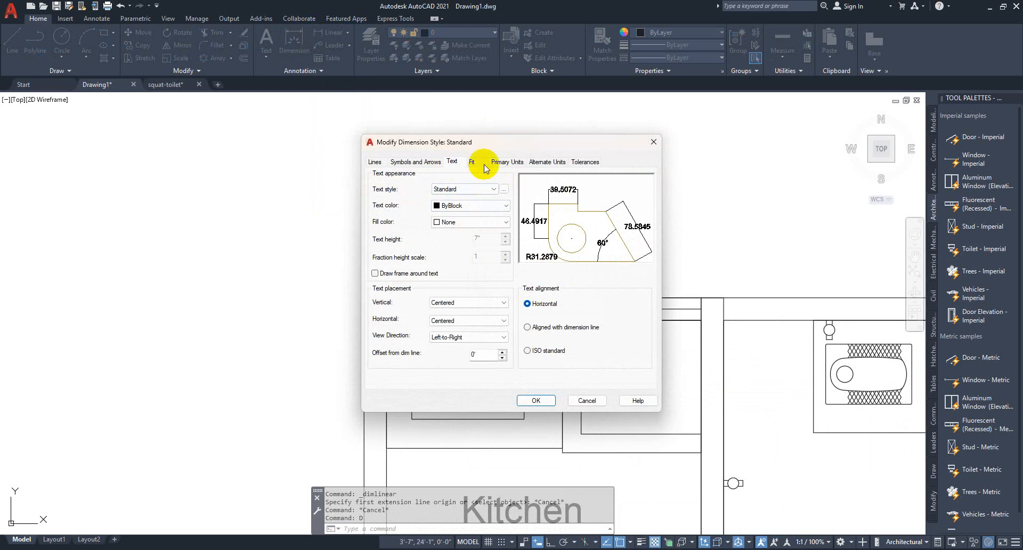
left_click(515, 162)
left_click(456, 184)
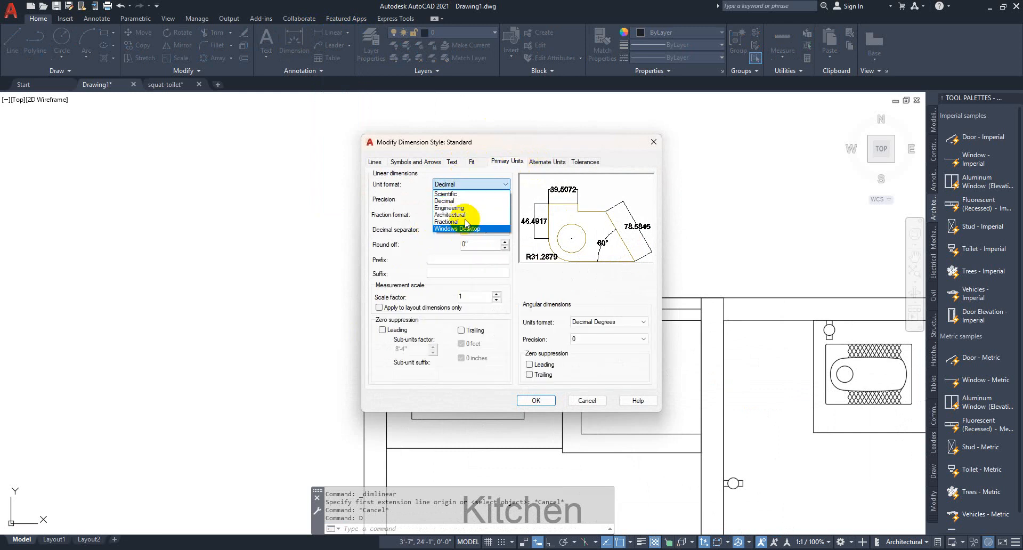
left_click(466, 216)
left_click(458, 199)
left_click(443, 198)
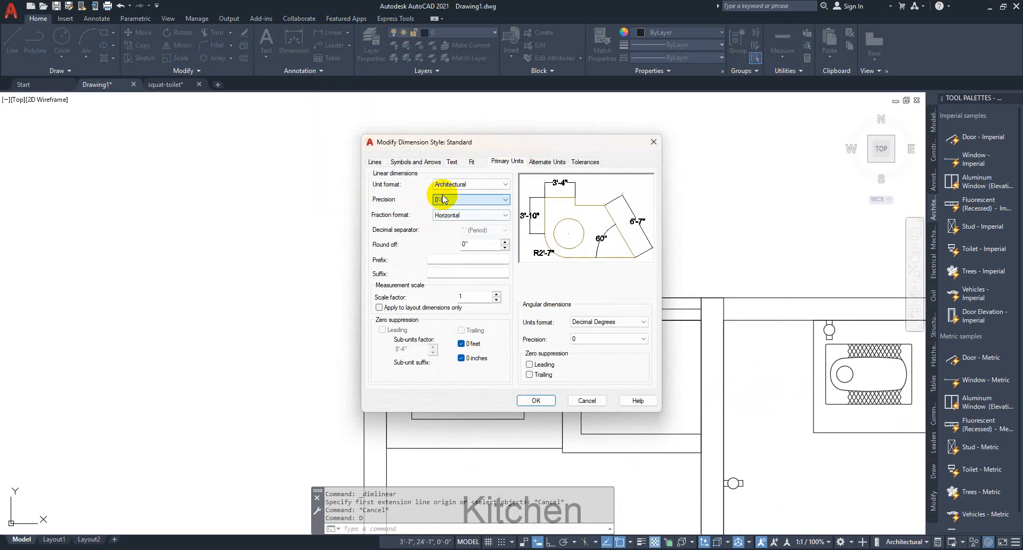
left_click(452, 162)
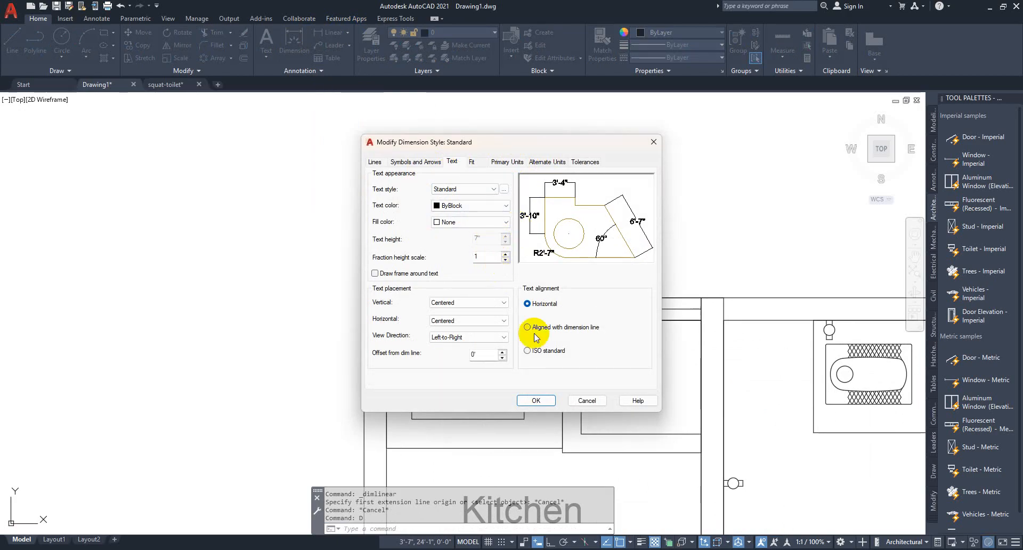
left_click(549, 399)
left_click(573, 361)
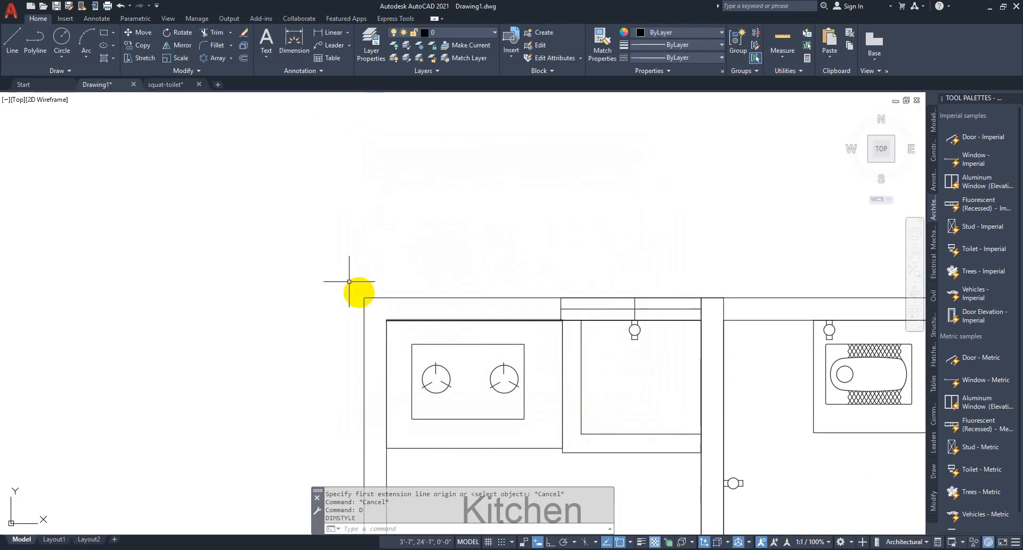
Step: Add a linear dimension for the kitchen's inside width, placed just above the top wall
left_click(322, 36)
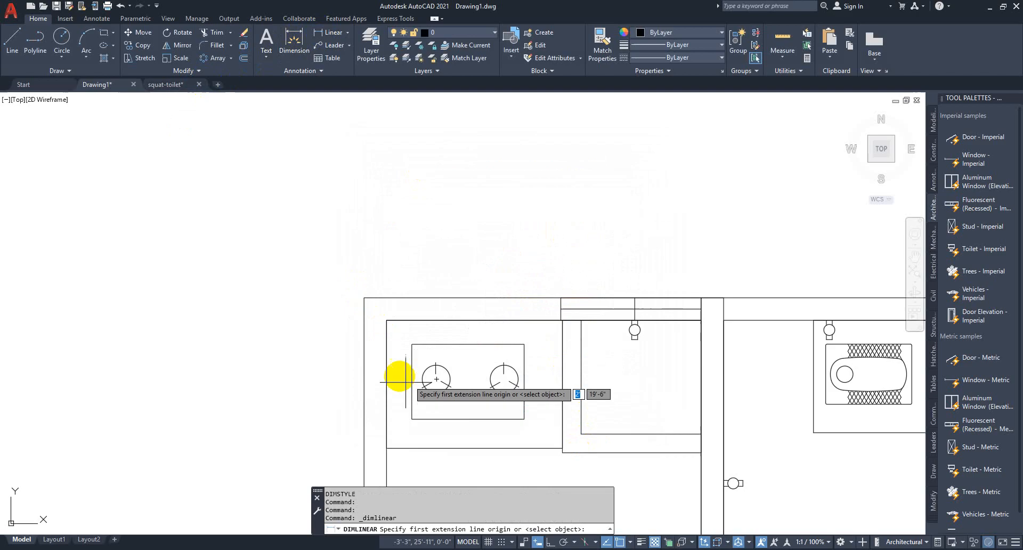
left_click(387, 320)
left_click(701, 320)
left_click(702, 270)
scroll(591, 293, "down", 4)
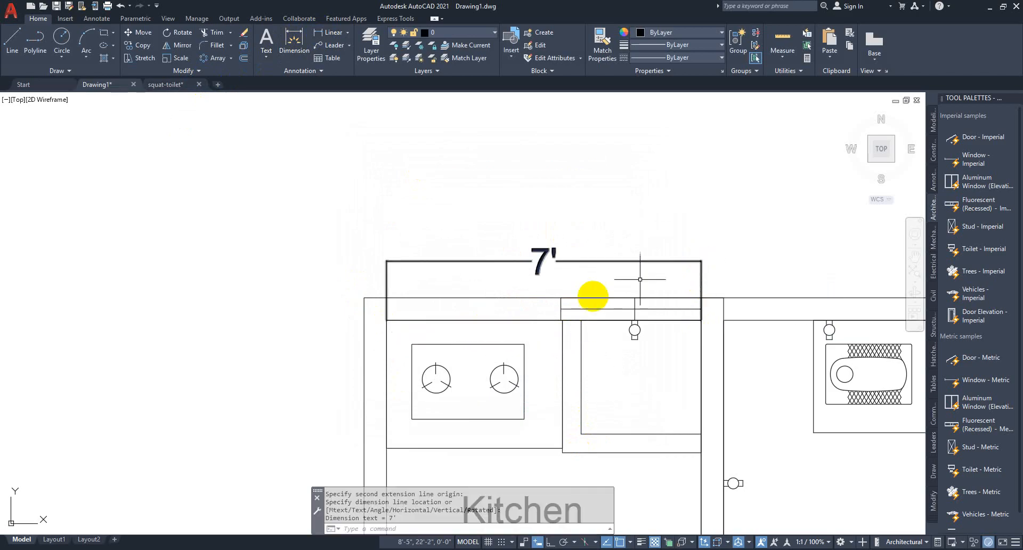
Step: Add a vertical linear dimension for the kitchen's inside depth, placed outside the left wall
key("Return")
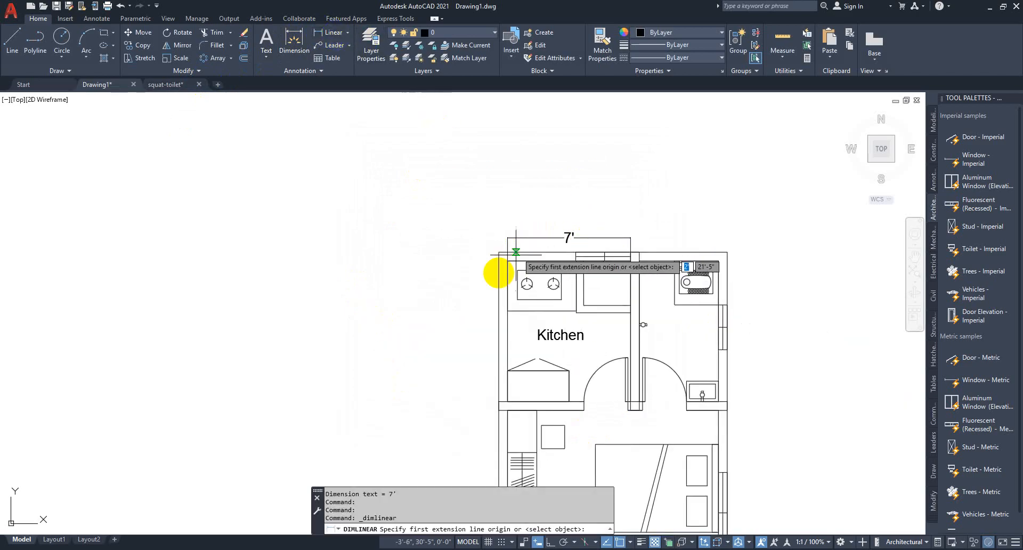
left_click(503, 261)
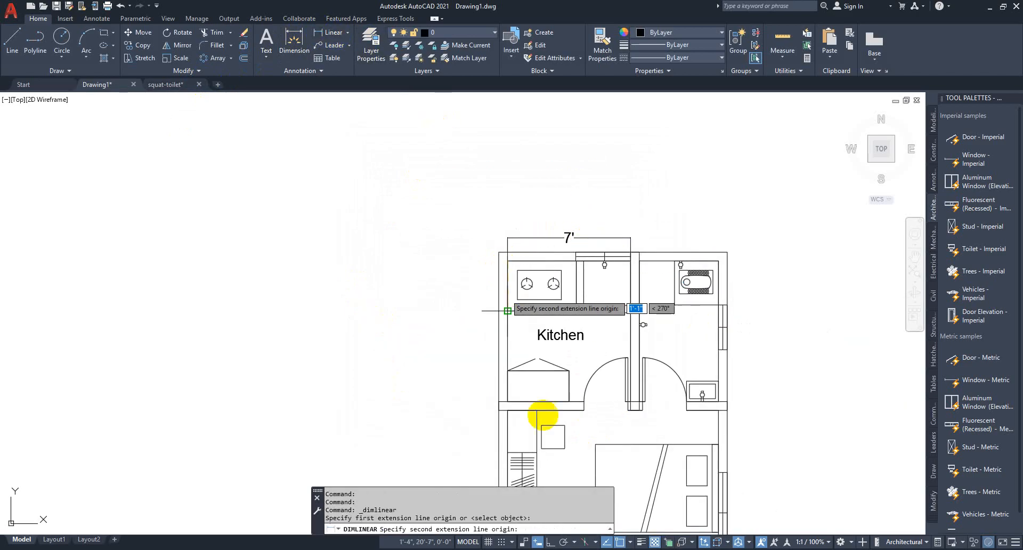
left_click(502, 403)
left_click(446, 450)
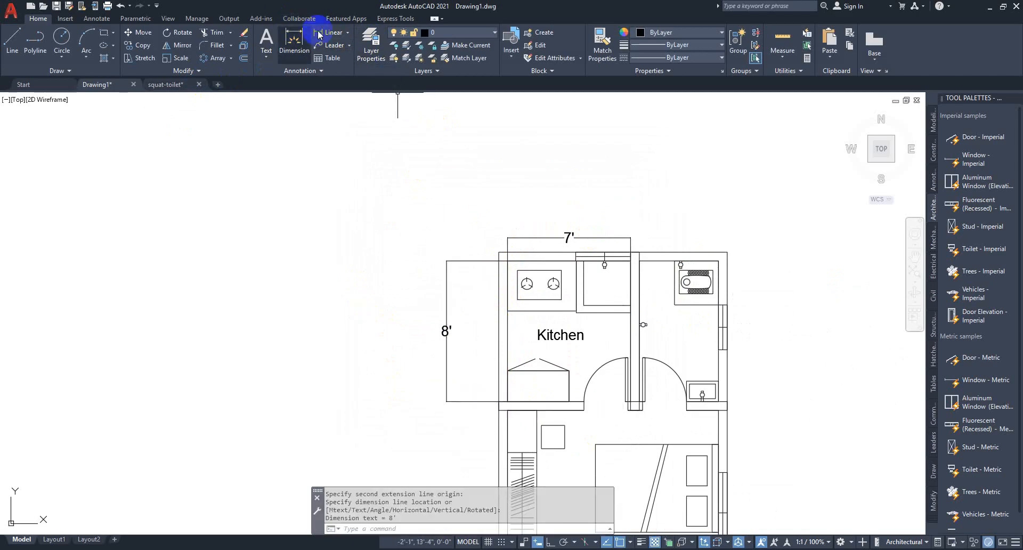
Step: Add a linear dimension for the bathroom's inside width, placed above the top wall
key("Return")
left_click(640, 260)
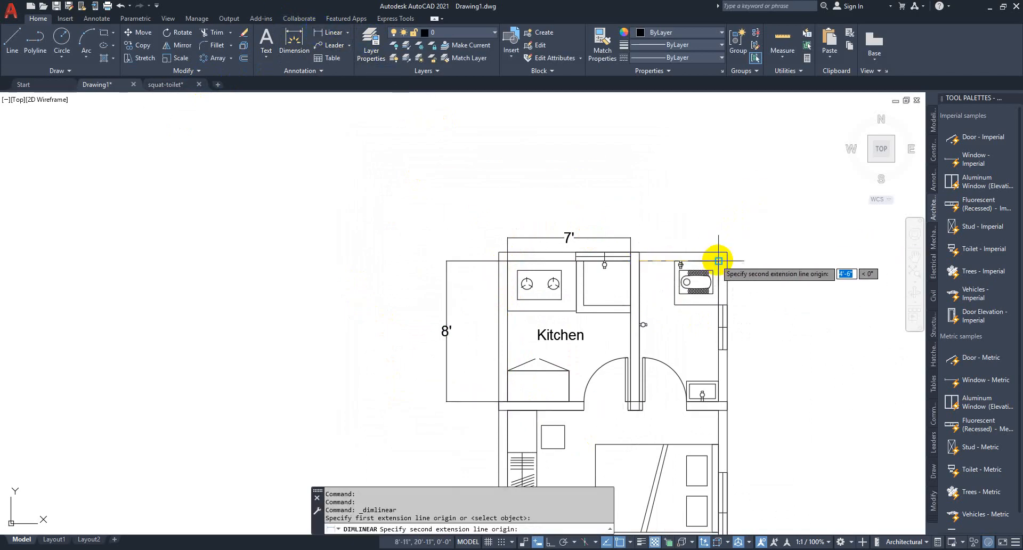
left_click(718, 260)
left_click(726, 227)
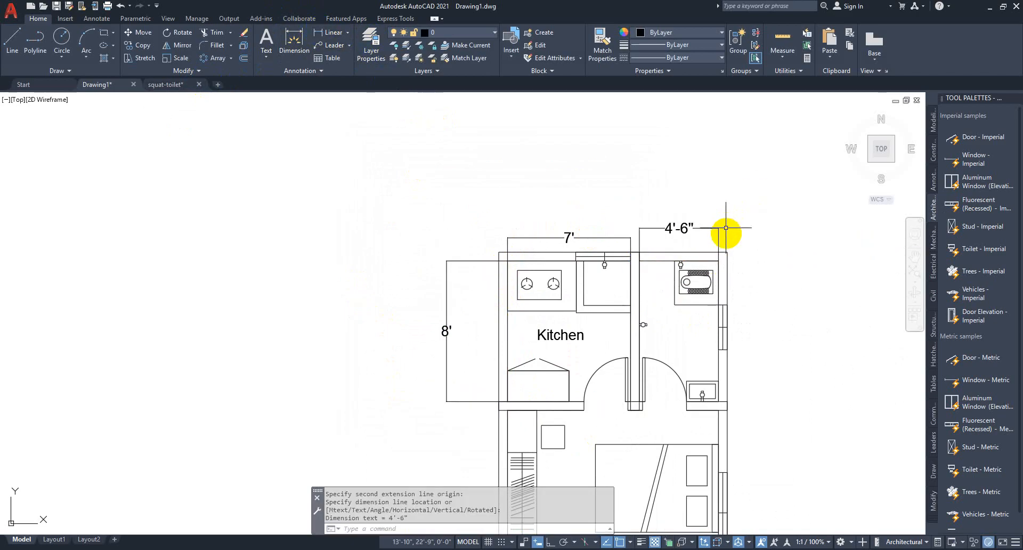
Step: Add a vertical linear dimension for the bathroom's inside depth, placed outside the right wall
left_click(325, 37)
left_click(719, 261)
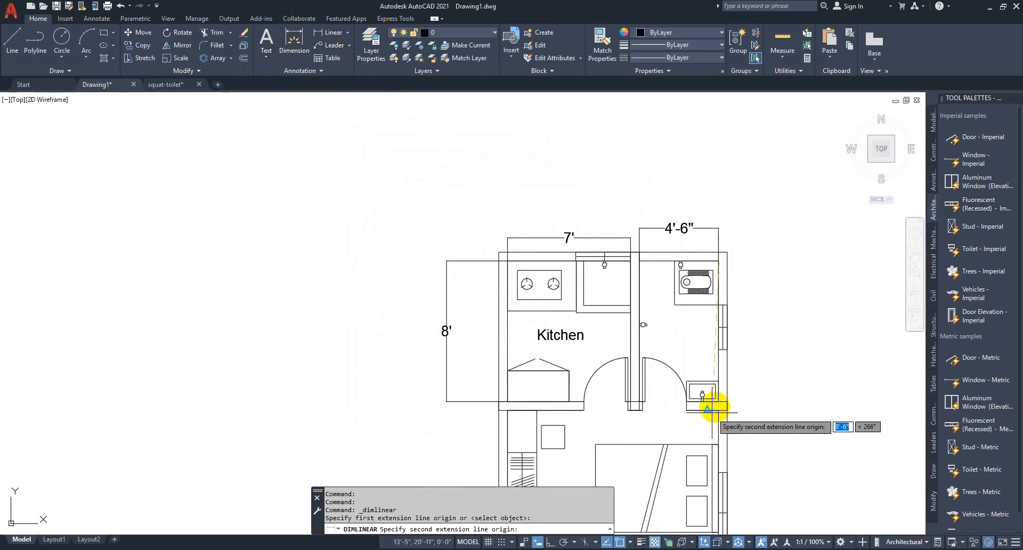
left_click(705, 401)
left_click(751, 342)
left_click(705, 217)
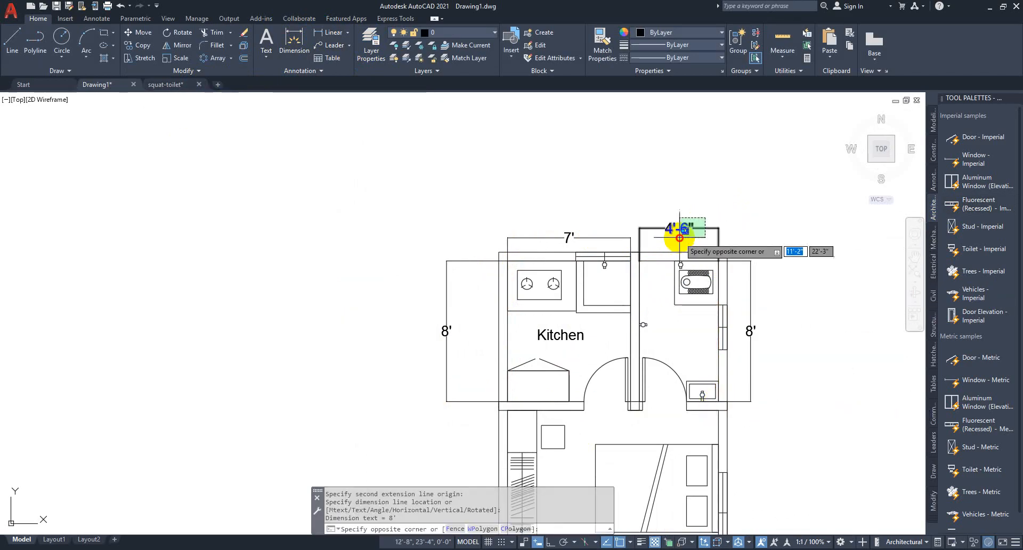
left_click(680, 237)
left_click(679, 228)
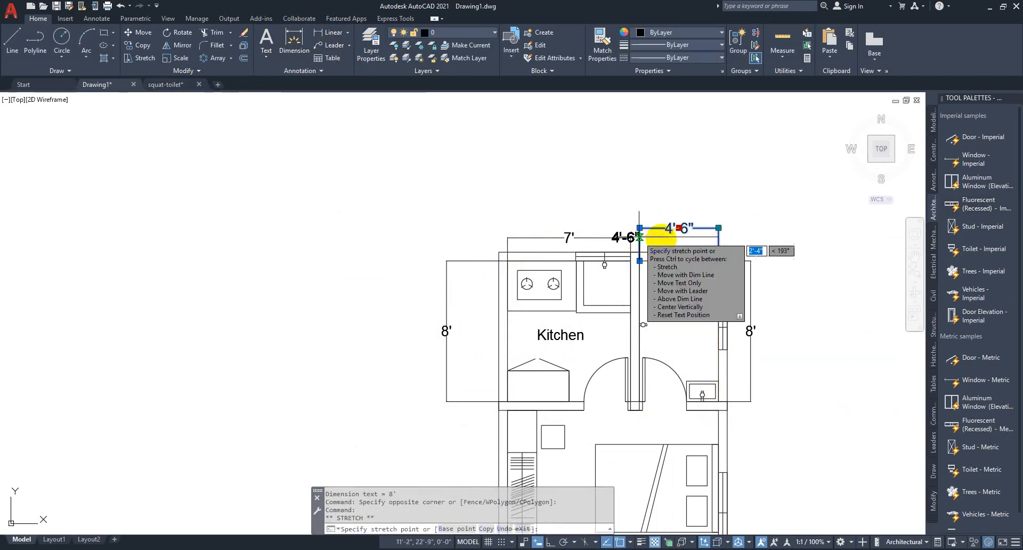
key("Escape")
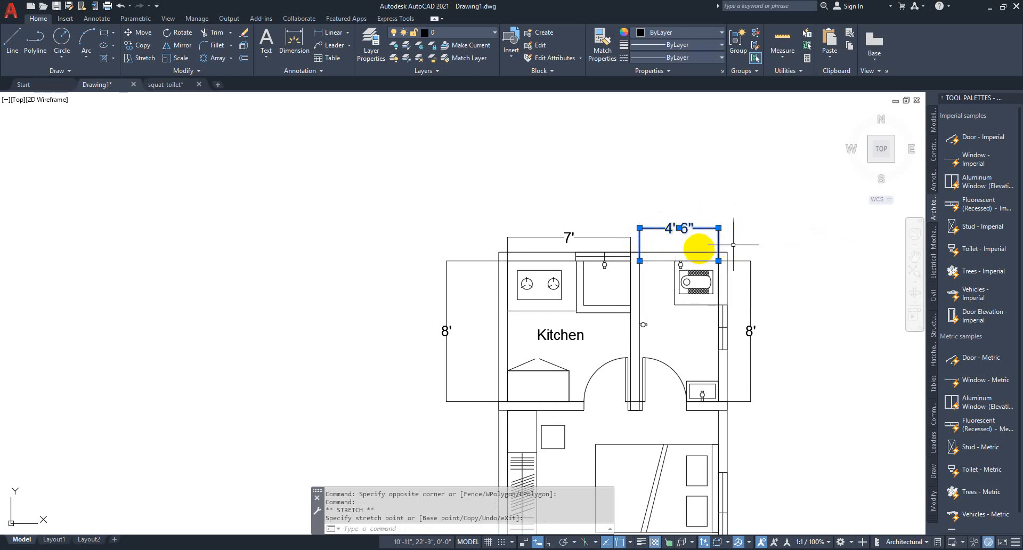
scroll(682, 245, "up", 2)
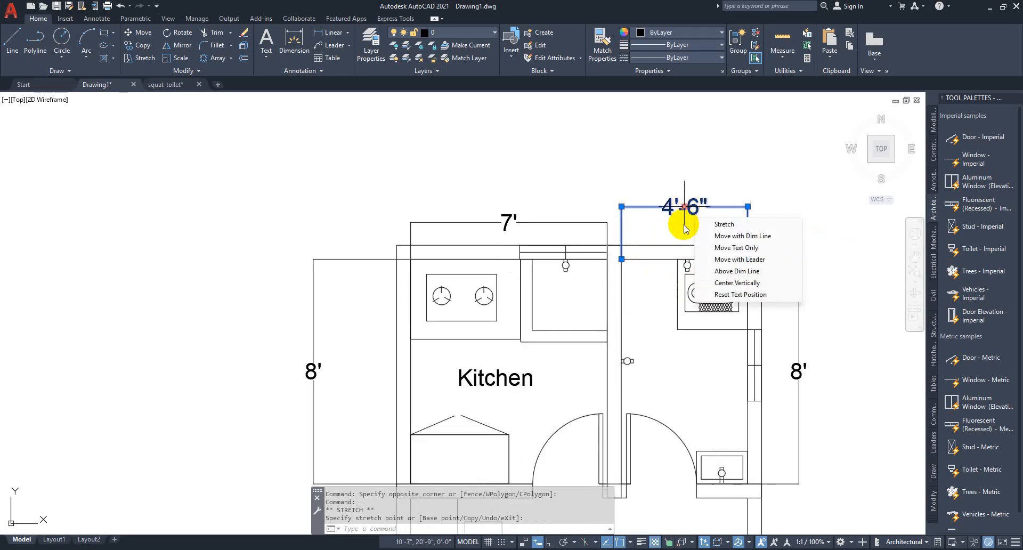
left_click(685, 207)
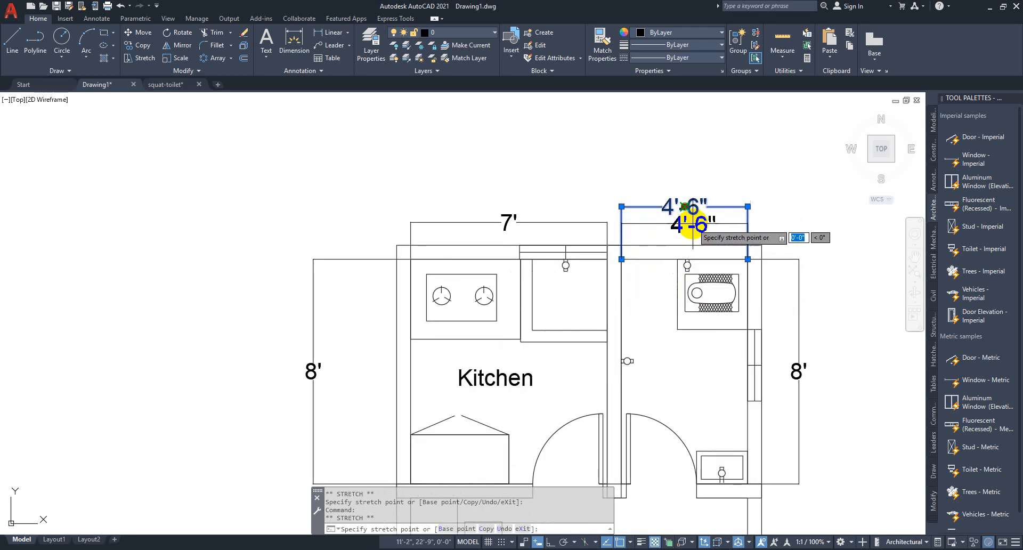
left_click(693, 224)
left_click(686, 207)
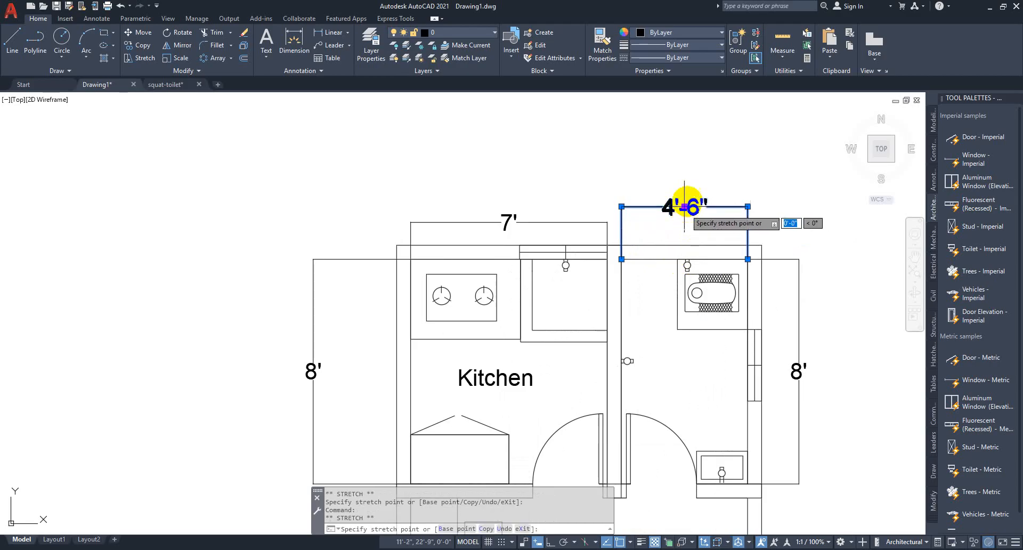
key("Escape")
key("Escape")
Step: Move the kitchen's width dimension line farther above the top wall, level with the bathroom's width dimension
left_click(582, 207)
left_click(537, 231)
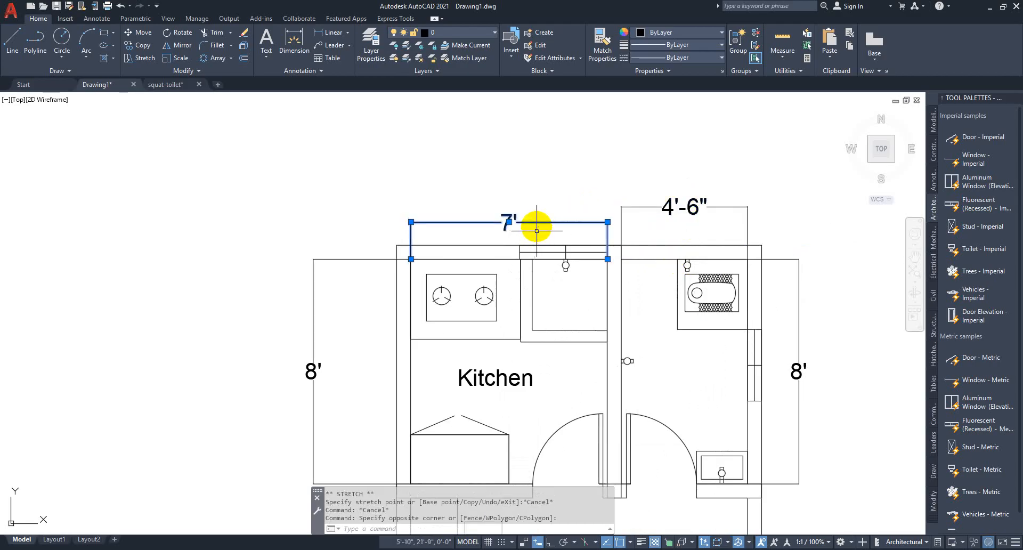
left_click(509, 221)
right_click(509, 220)
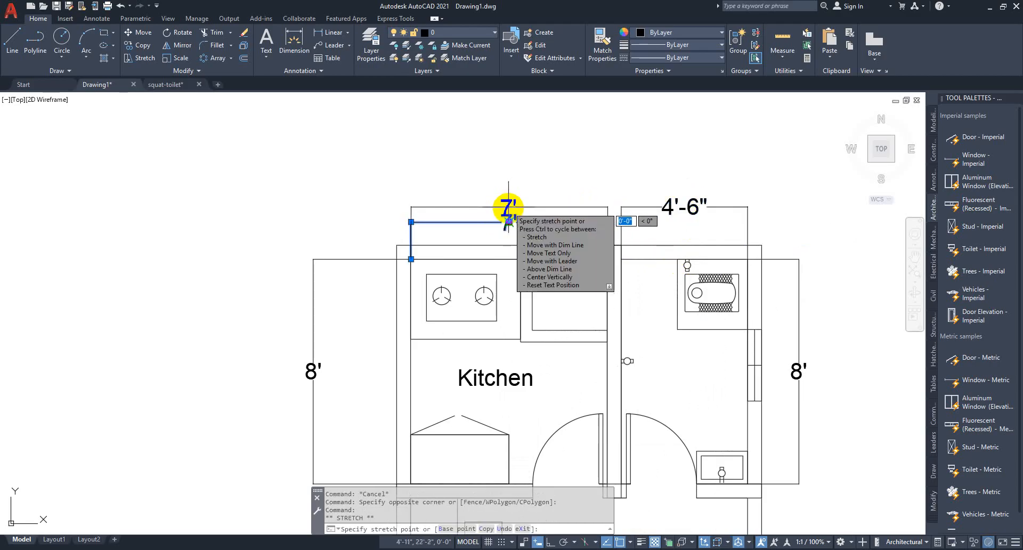
left_click(509, 211)
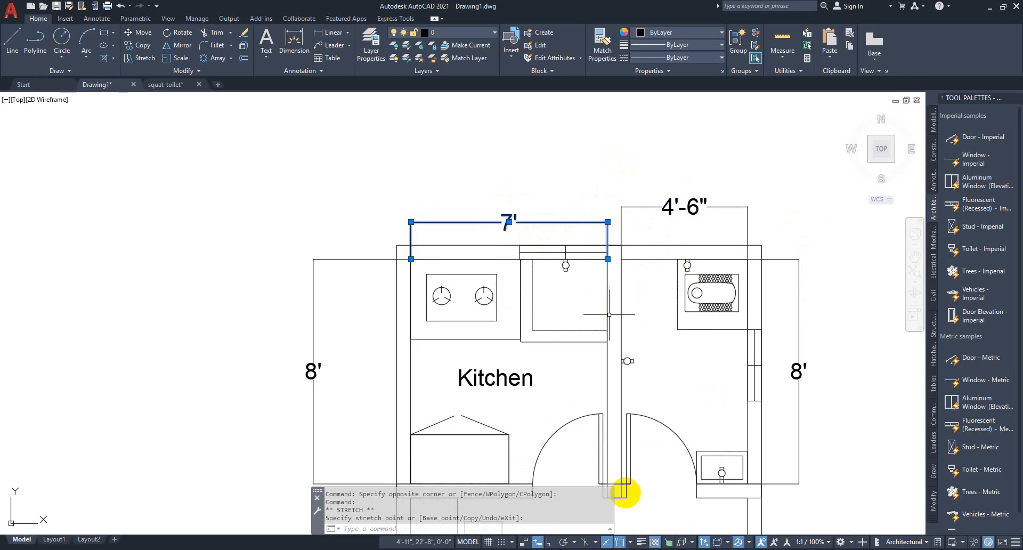
right_click(509, 219)
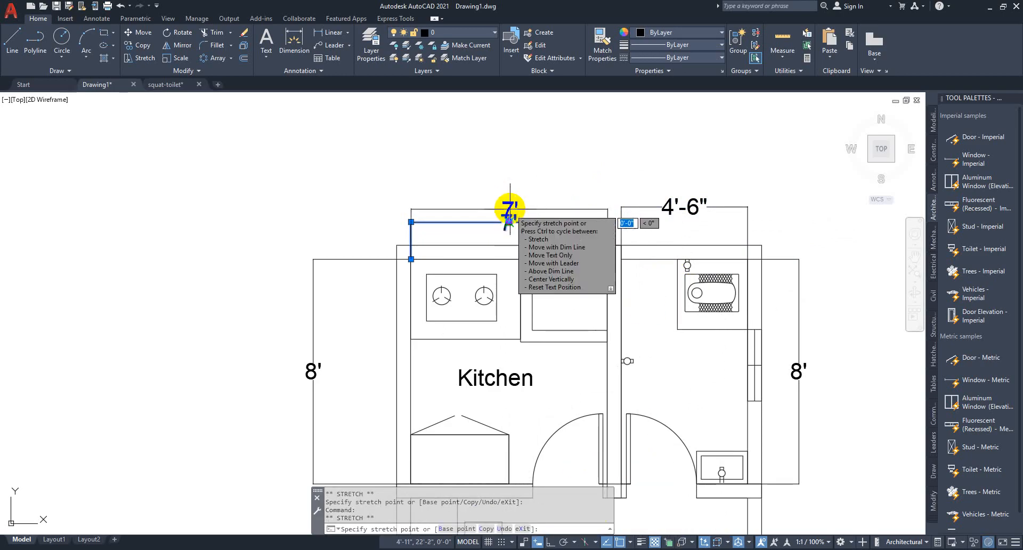
left_click(509, 209)
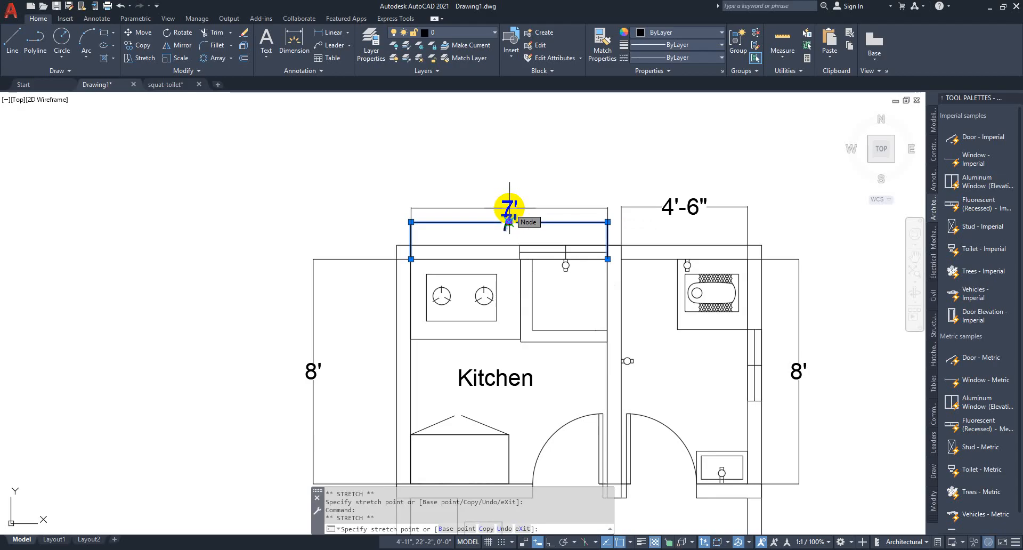
left_click(513, 136)
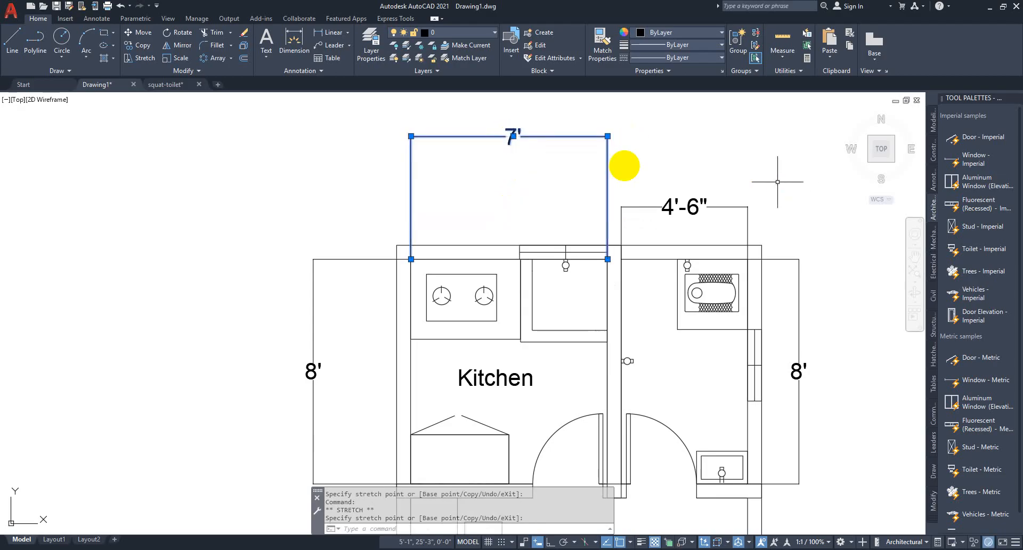
left_click(513, 136)
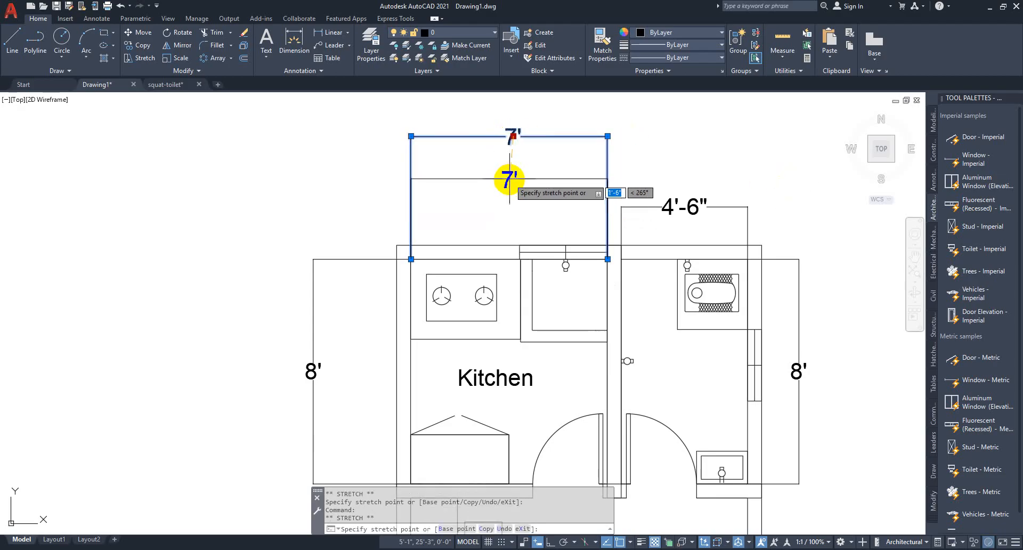
left_click(505, 209)
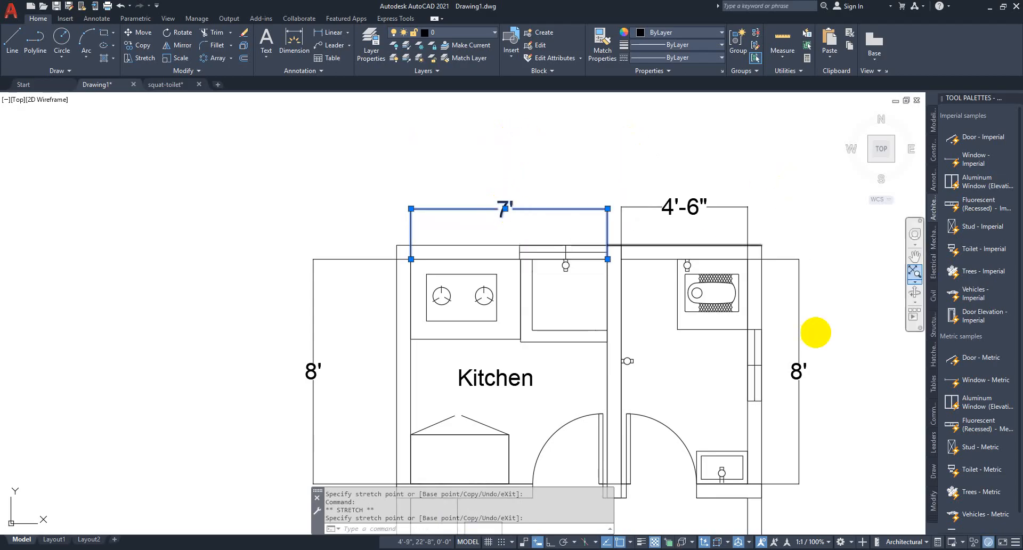
Step: Add a vertical linear dimension for the bedroom's inside depth, placed outside the right wall
mouse_move(686, 377)
middle_mouse_down()
mouse_move(660, 273)
mouse_move(624, 274)
middle_mouse_up()
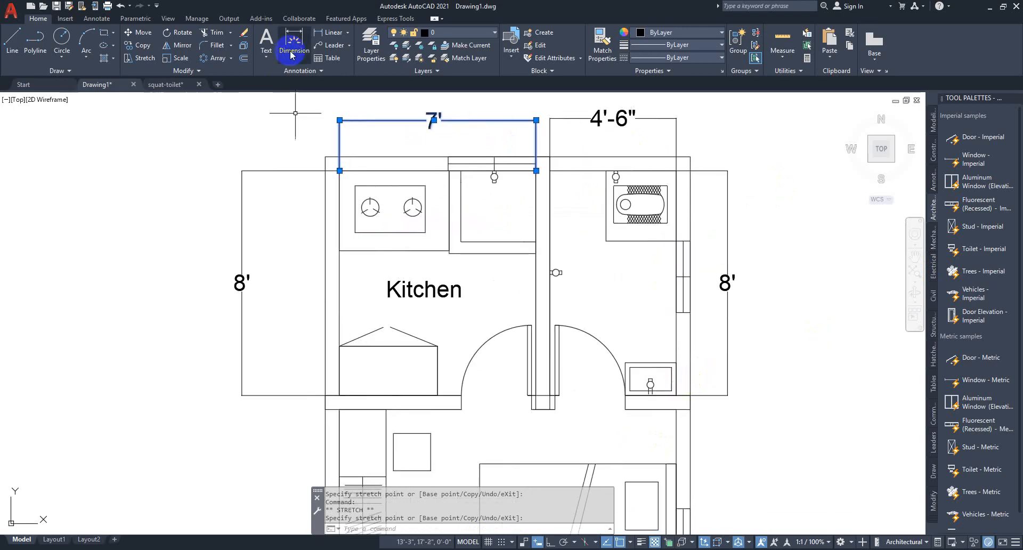
left_click(325, 41)
mouse_move(730, 370)
middle_mouse_down()
mouse_move(662, 242)
mouse_move(692, 276)
middle_mouse_up()
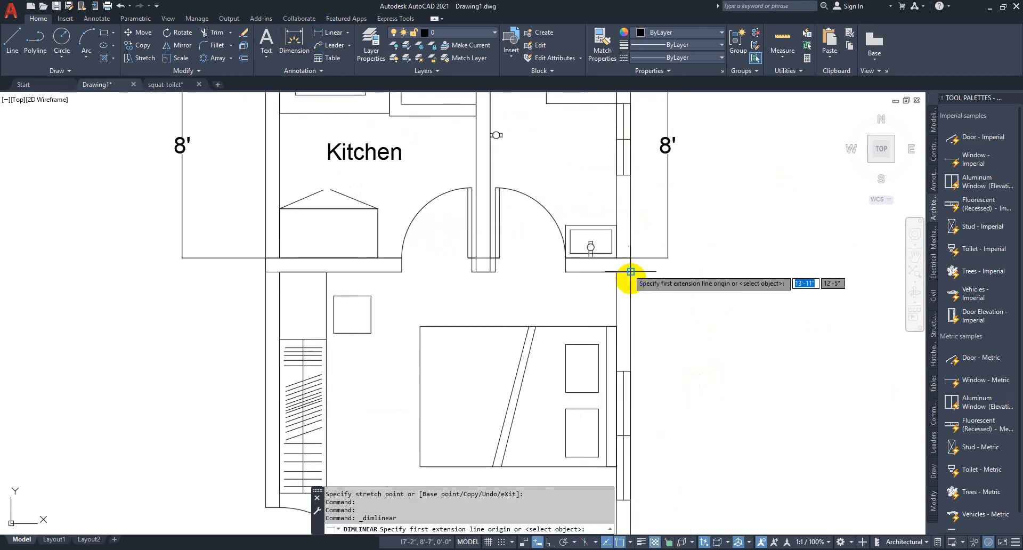
left_click(631, 272)
scroll(671, 506, "down", 3)
scroll(655, 389, "up", 3)
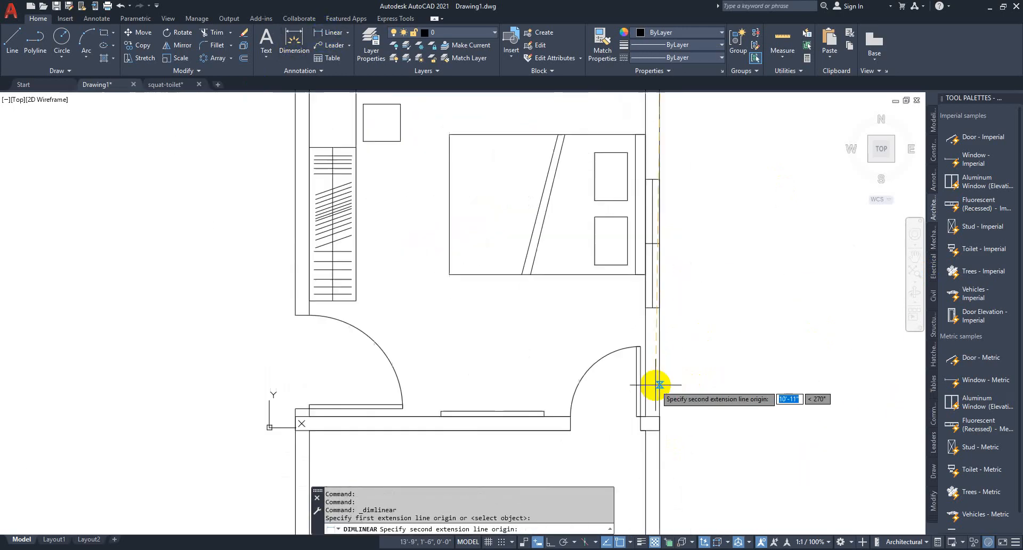
left_click(660, 406)
left_click(709, 250)
Step: Add a linear dimension for the bedroom's inside width, placed just below its lower wall
scroll(743, 306, "down", 3)
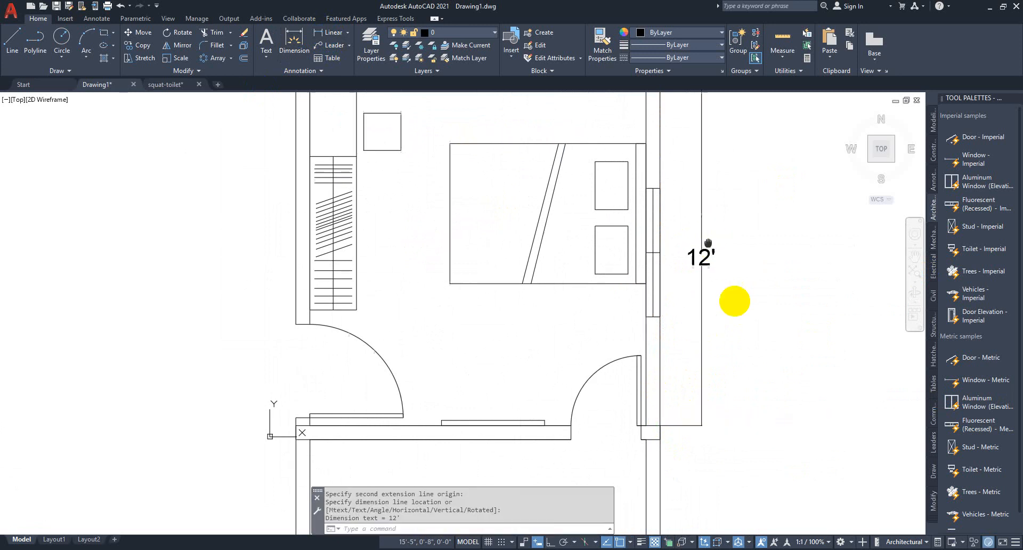
key("Return")
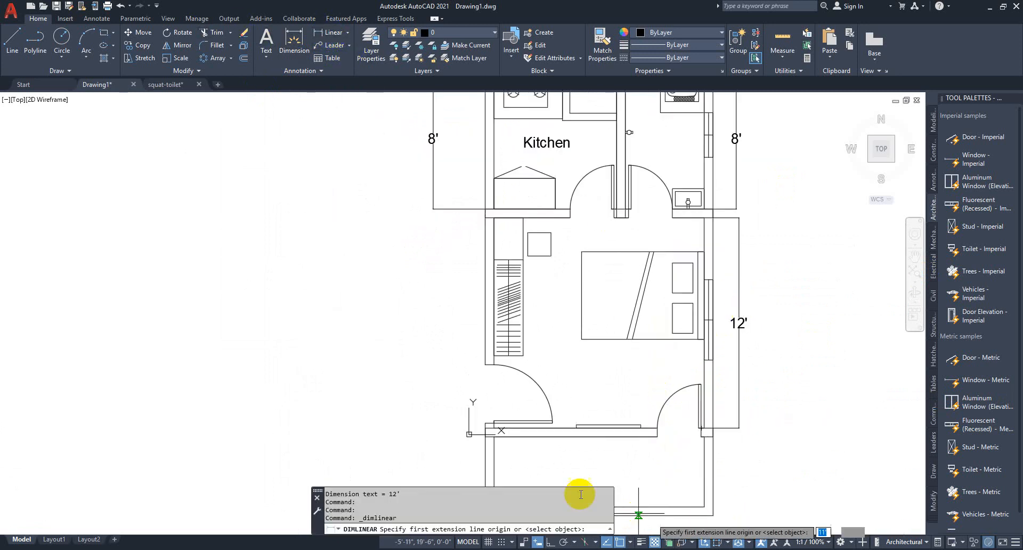
scroll(547, 458, "up", 2)
left_click(462, 408)
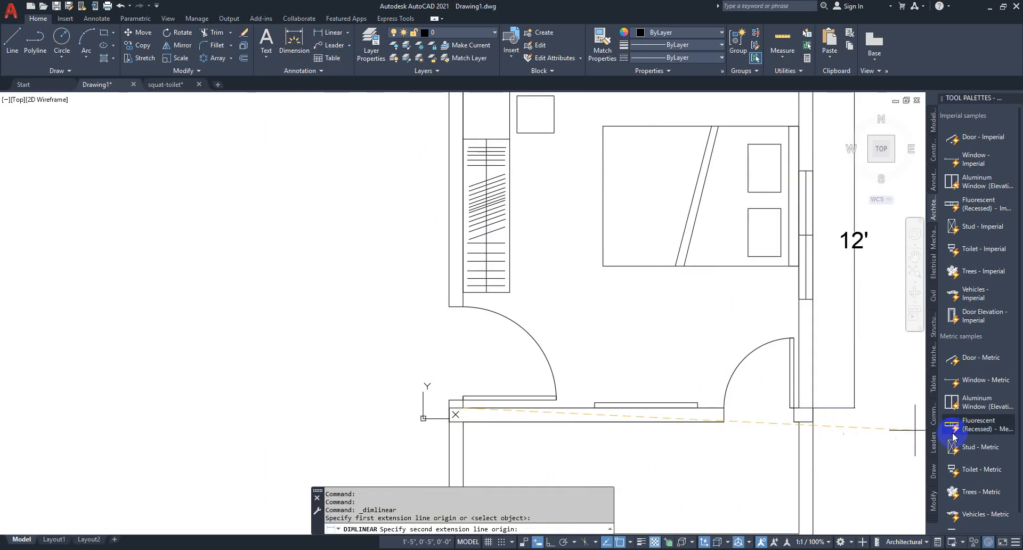
left_click(799, 408)
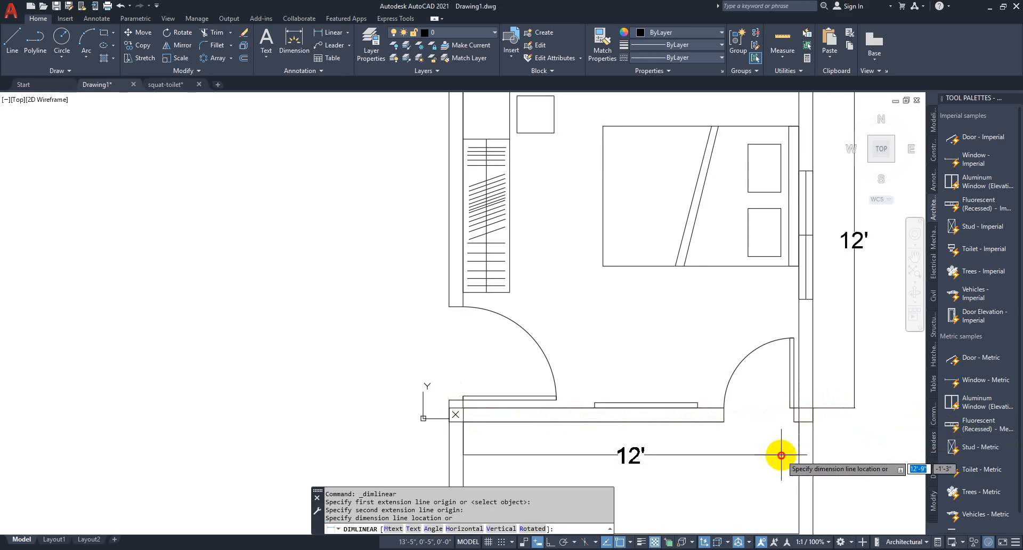
left_click(784, 455)
Step: Add a second vertical linear dimension for the bedroom's inside depth, placed outside the left wall
left_click(325, 32)
middle_click_drag(556, 218, 658, 308)
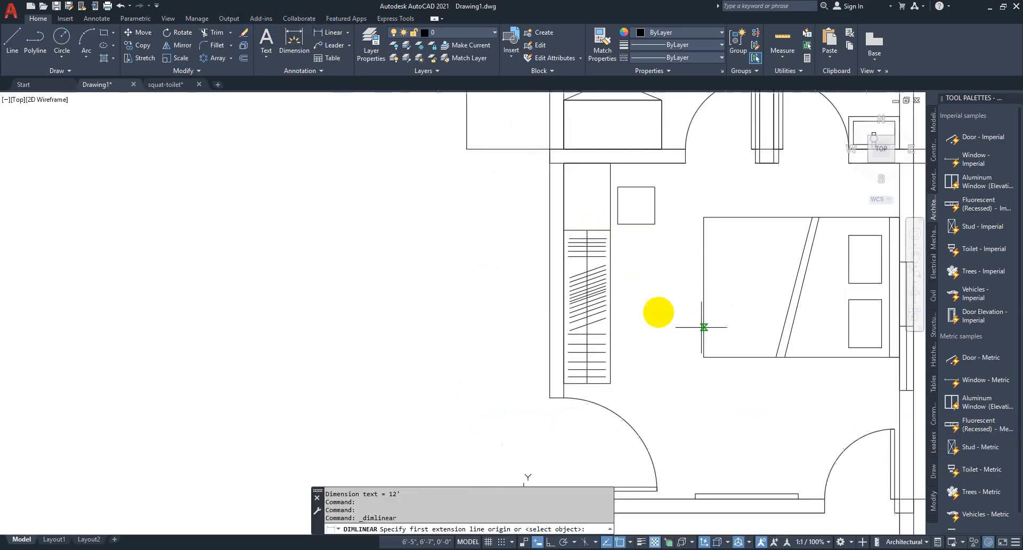
left_click(563, 163)
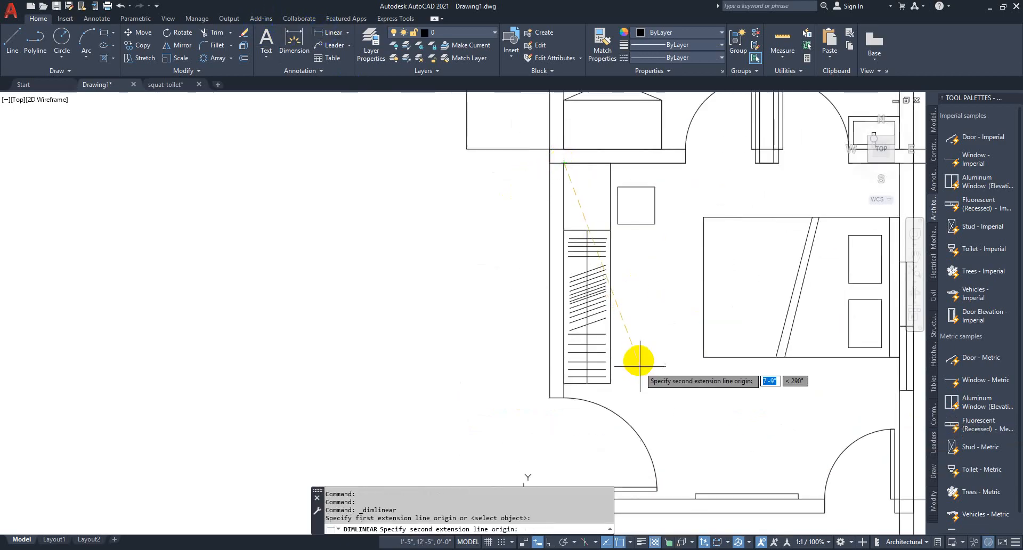
scroll(639, 358, "down", 3)
scroll(614, 415, "up", 5)
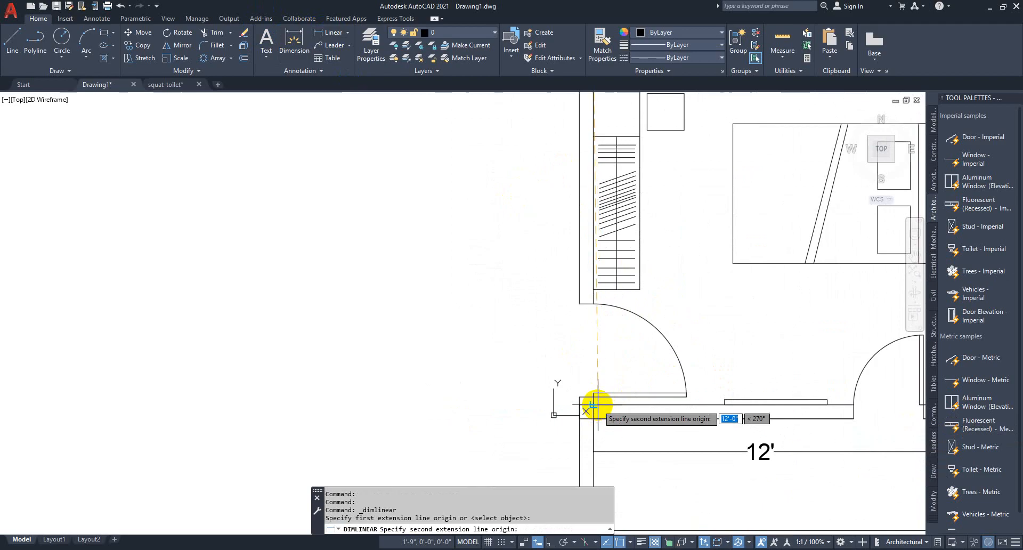
left_click(586, 412)
scroll(512, 354, "down", 5)
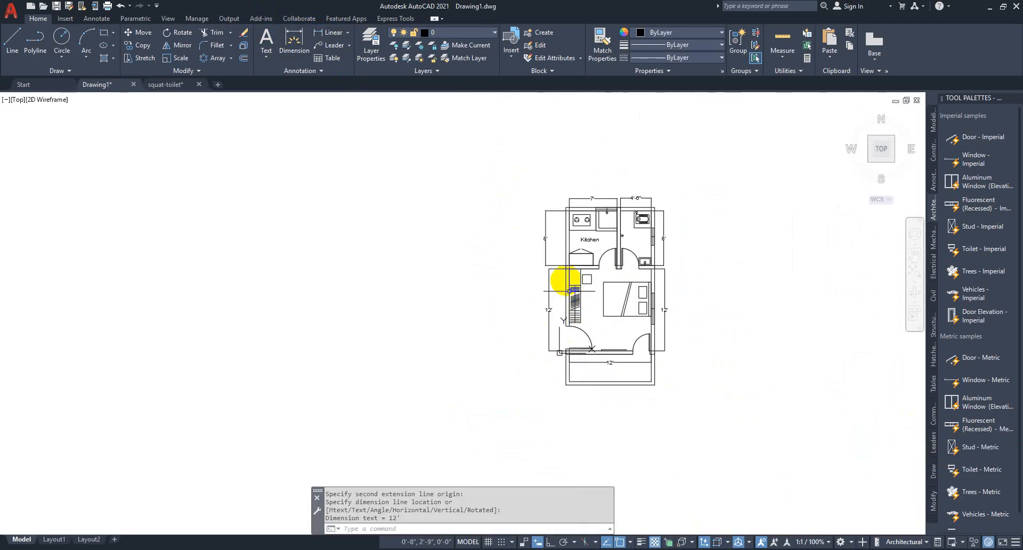
Step: Shift the bedroom's left depth dimension outward so it lines up with the kitchen's depth dimension above
scroll(442, 299, "up", 3)
left_click(518, 358)
left_click(513, 358)
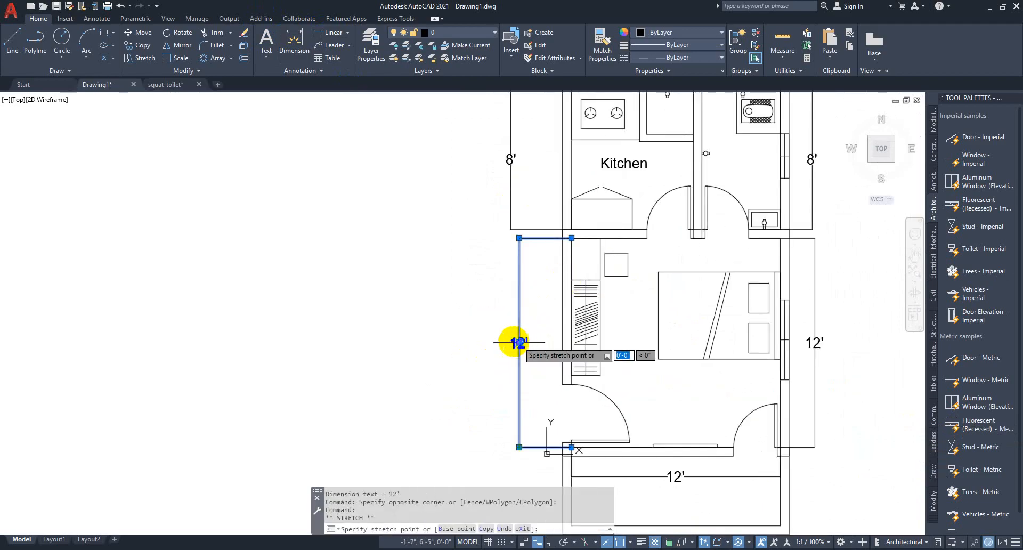
left_click(519, 342)
middle_click_drag(606, 310, 589, 250)
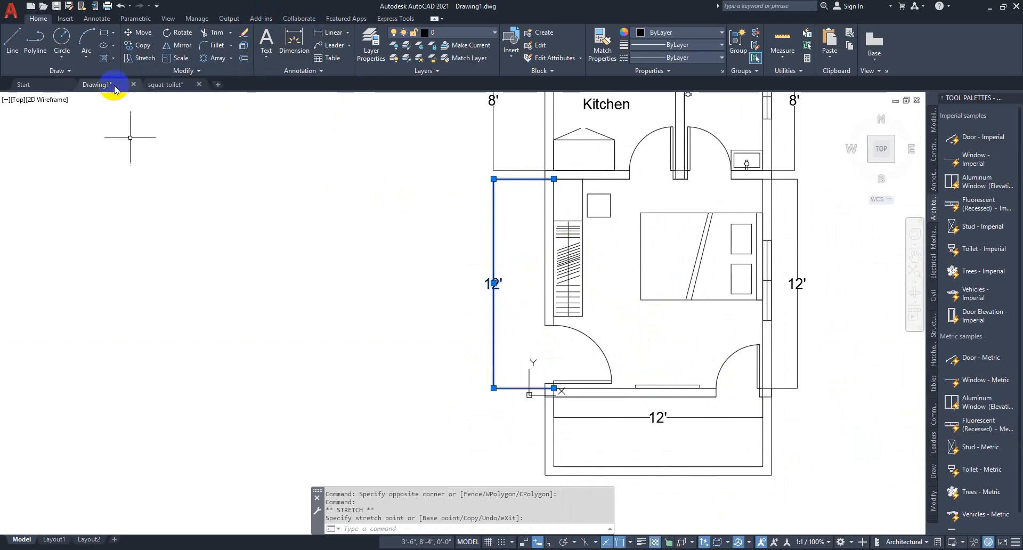
Step: Add a vertical linear dimension from the bedroom's upper wall to the wardrobe's upper end, placed between the left wall and the depth dimension
left_click(320, 33)
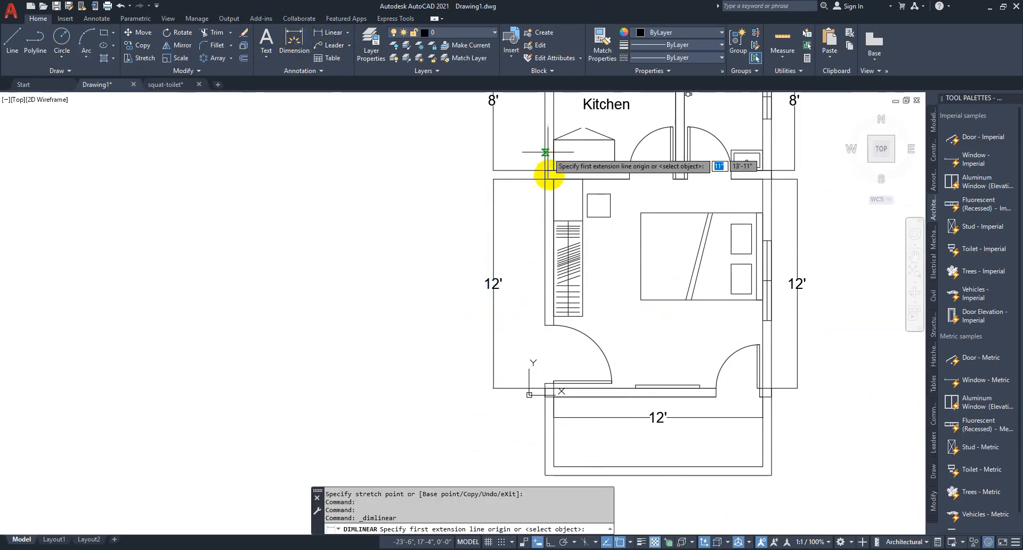
scroll(571, 165, "up", 3)
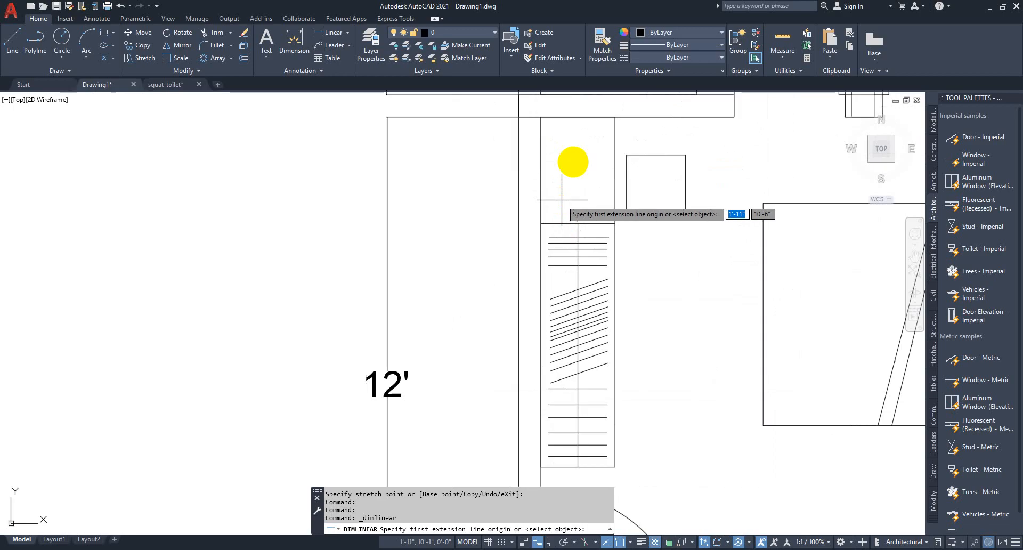
left_click(540, 117)
left_click(541, 223)
left_click(460, 228)
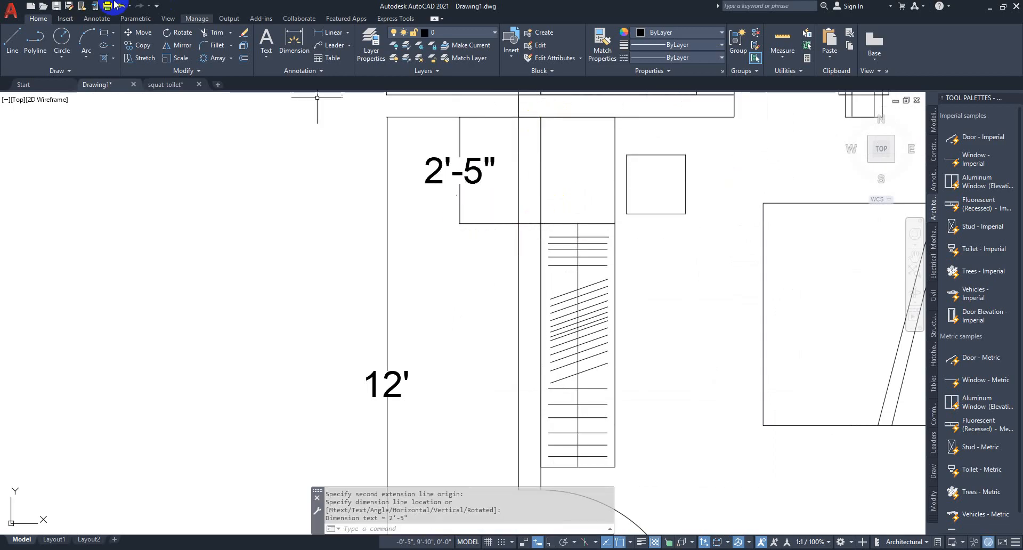
Step: Add a vertical linear dimension for the wardrobe's length, in line with the short dimension above it, and select it
left_click(541, 223)
middle_click_drag(537, 403, 575, 290)
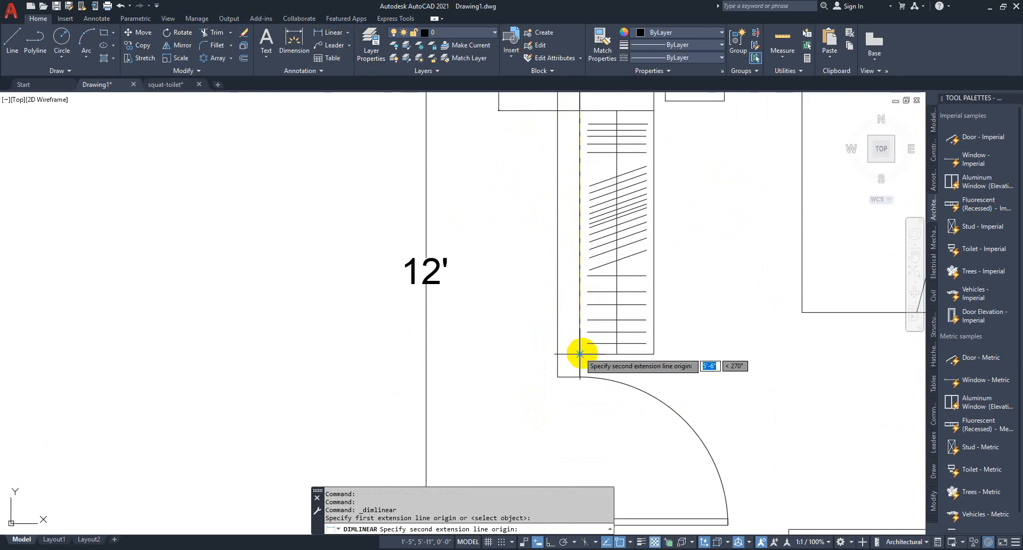
left_click(579, 354)
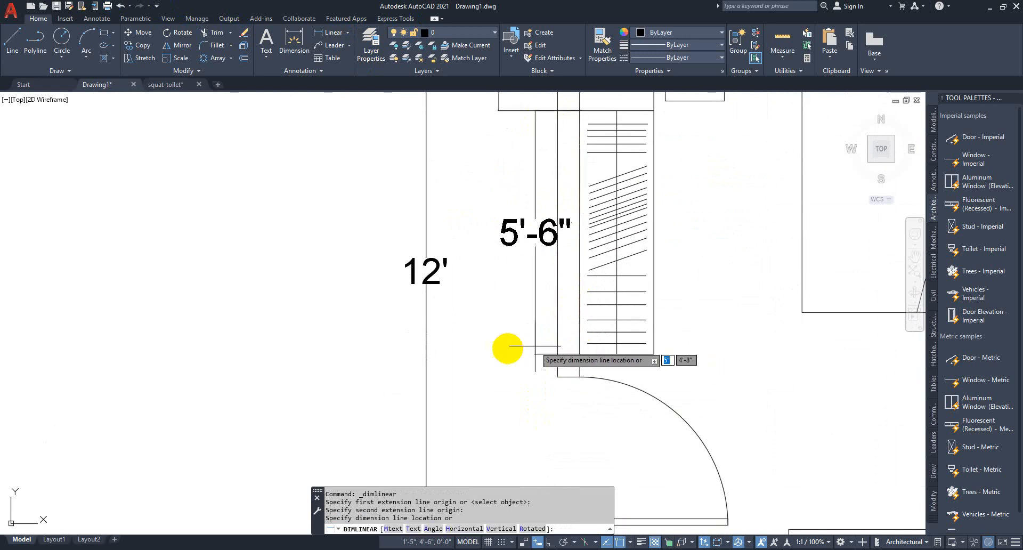
left_click(499, 340)
left_click(539, 274)
left_click(463, 230)
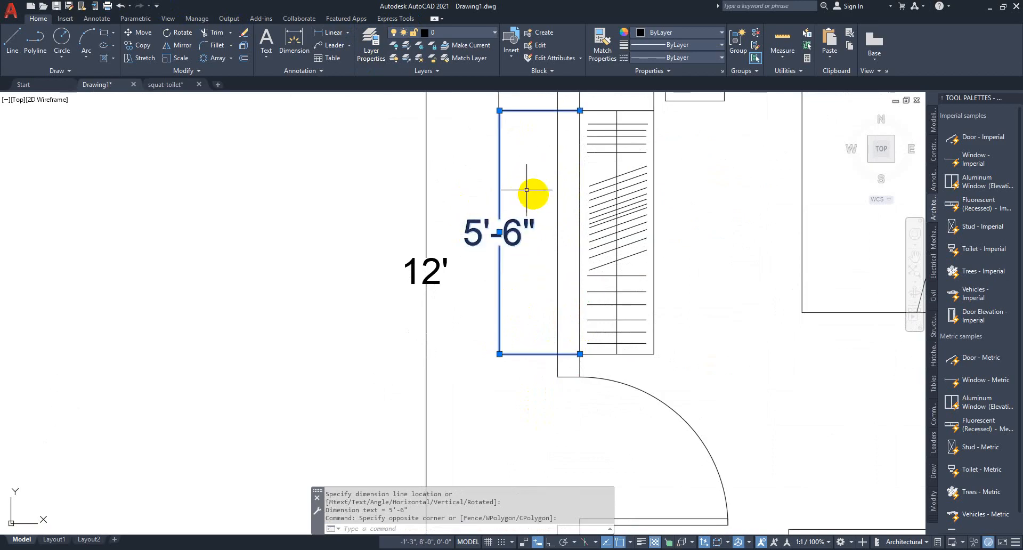
Step: Move the bedroom's width dimension from inside the bottom strip to below the plan's outer wall
scroll(533, 198, "down", 4)
middle_click_drag(659, 285, 628, 305)
middle_click_drag(627, 196, 625, 248)
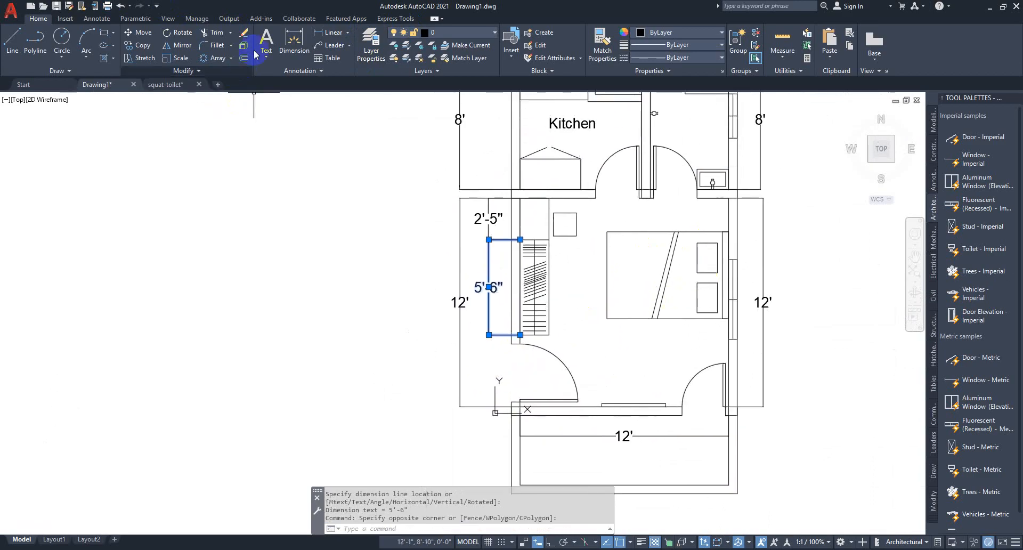
left_click(612, 407)
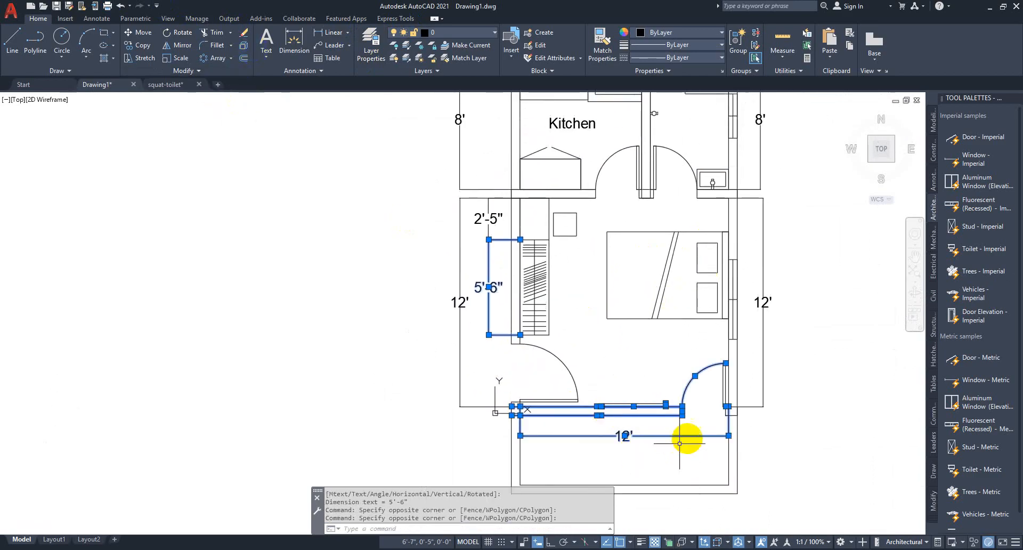
key("Escape")
left_click(656, 449)
left_click(617, 424)
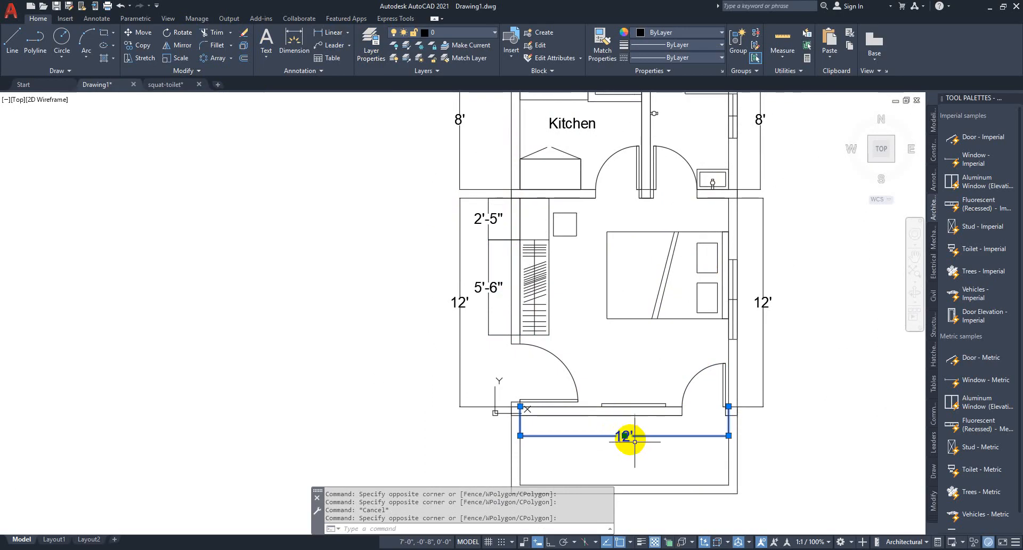
left_click(626, 437)
middle_click_drag(631, 470, 669, 343)
left_click(670, 397)
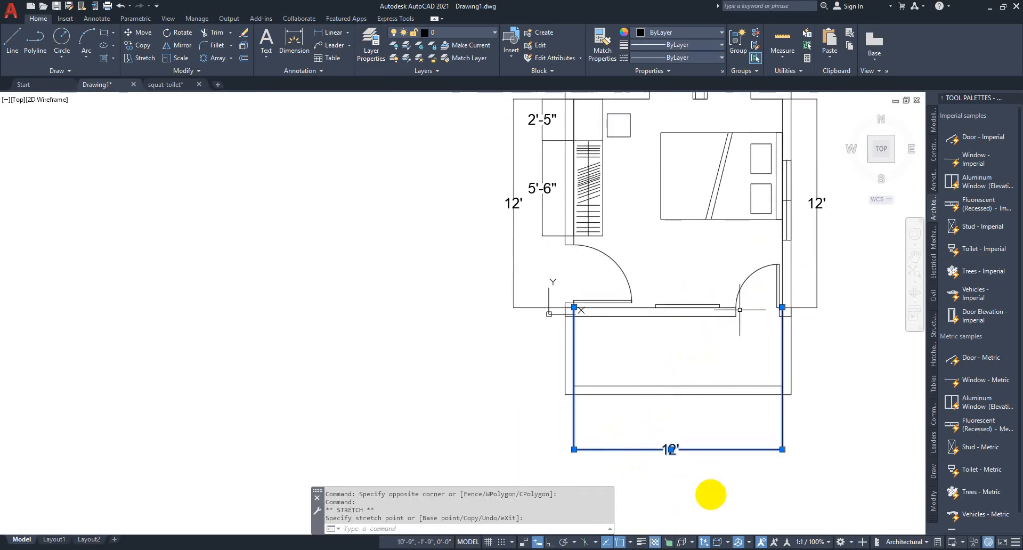
middle_click_drag(706, 411, 709, 390)
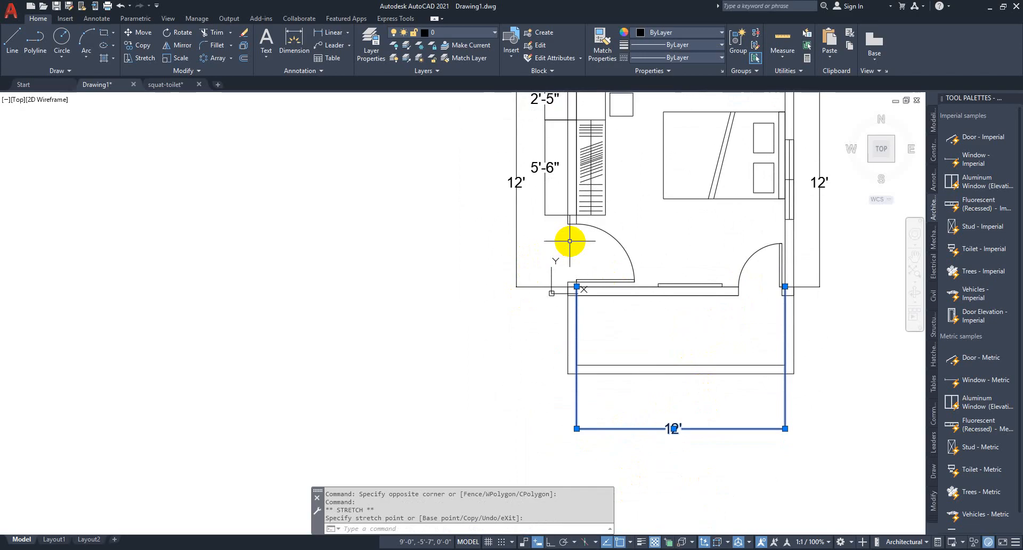
Step: Add a horizontal linear dimension for the bed's length, placed between the plan's bottom wall and the bedroom's width dimension
left_click(333, 33)
left_click(662, 199)
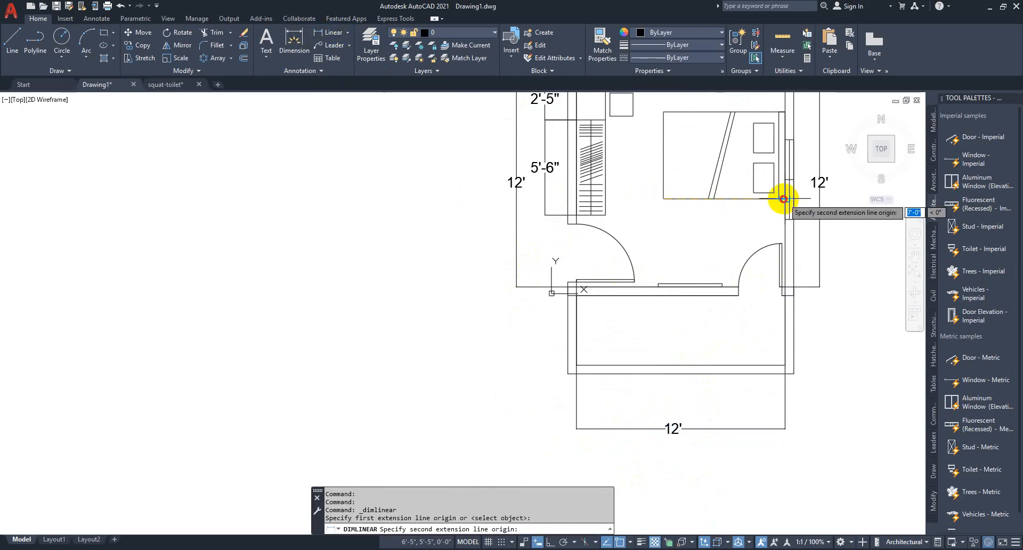
left_click(784, 199)
left_click(754, 400)
Step: Shift the bedroom's and bathroom's right-hand depth dimensions outward so that they line up with each other
middle_click_drag(772, 221, 744, 346)
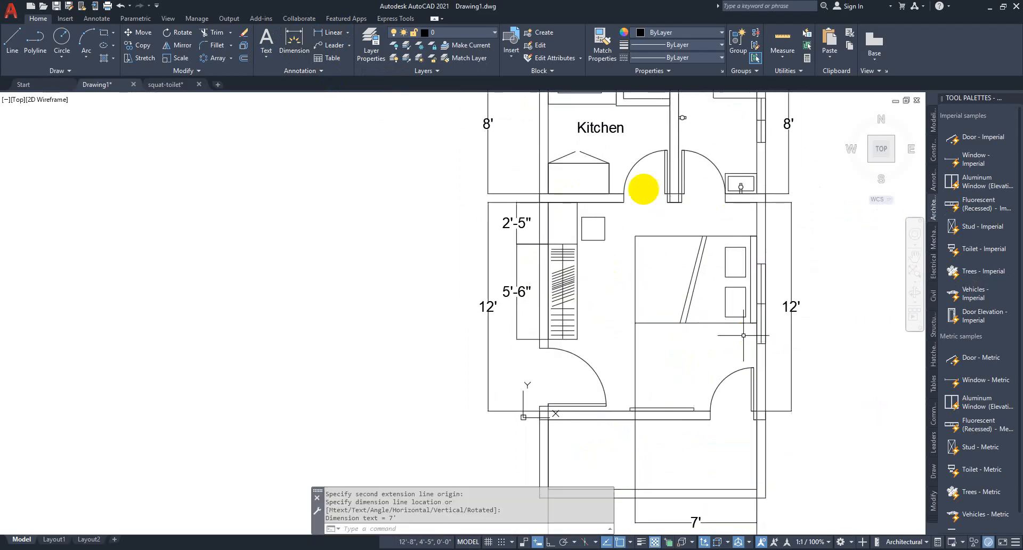
left_click(817, 272)
left_click(786, 354)
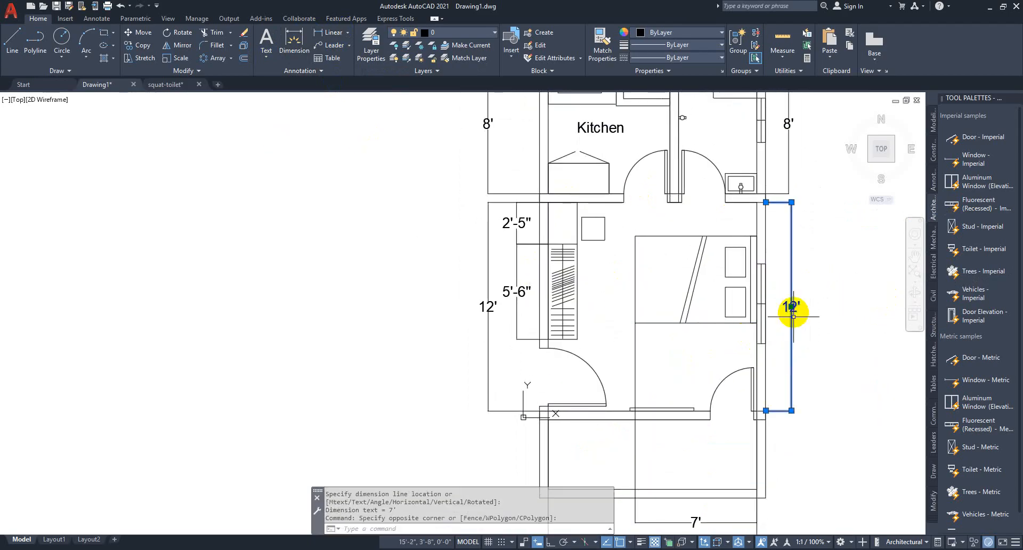
left_click(791, 307)
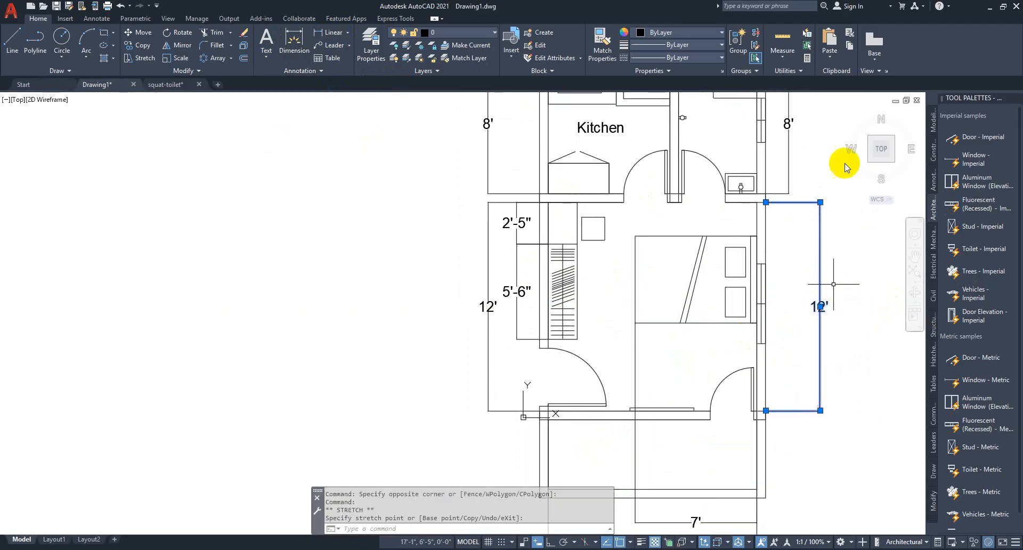
middle_click_drag(832, 174, 813, 248)
left_click(802, 187)
left_click(753, 222)
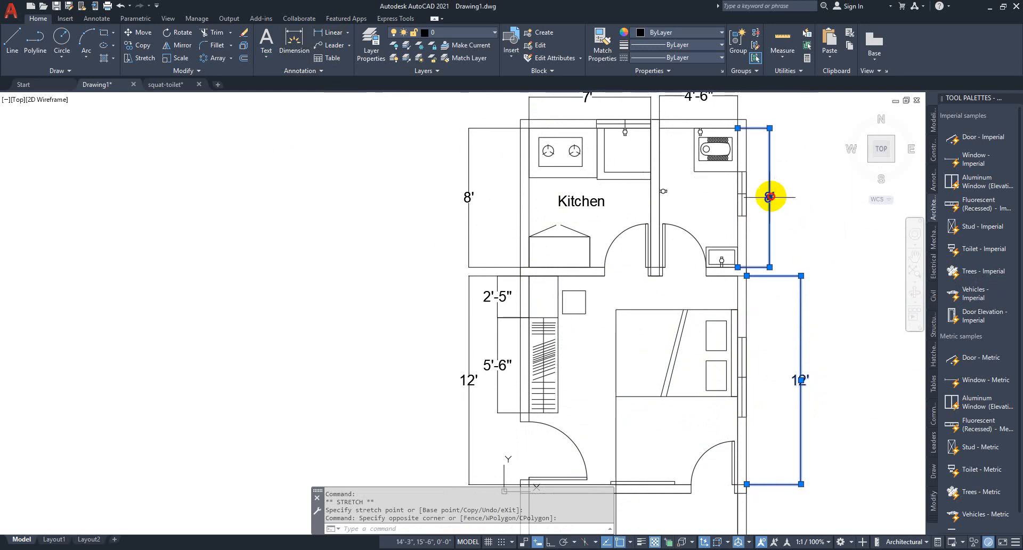
left_click(769, 197)
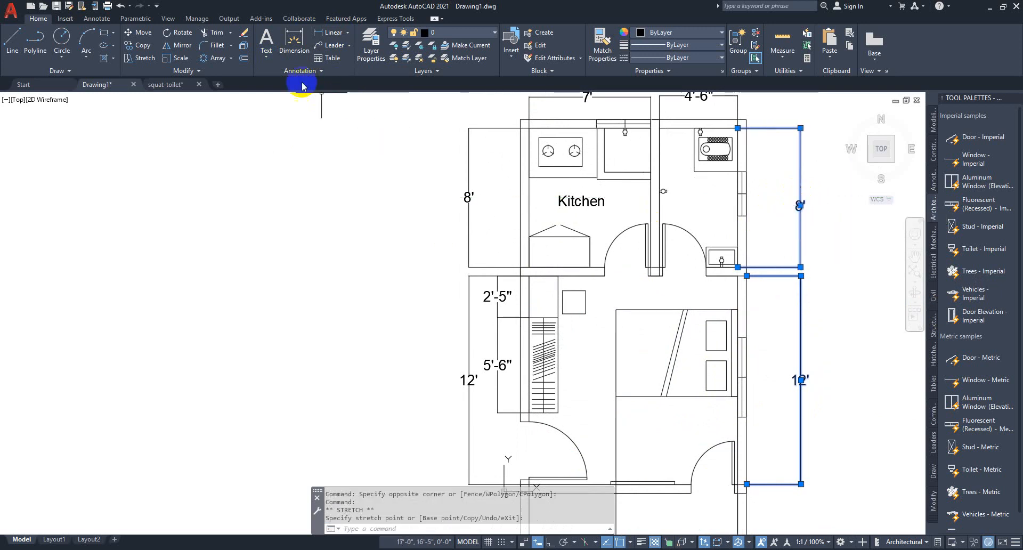
Step: Add a vertical linear dimension for the bed's width, placed between the right wall and the bedroom's depth dimension
left_click(334, 34)
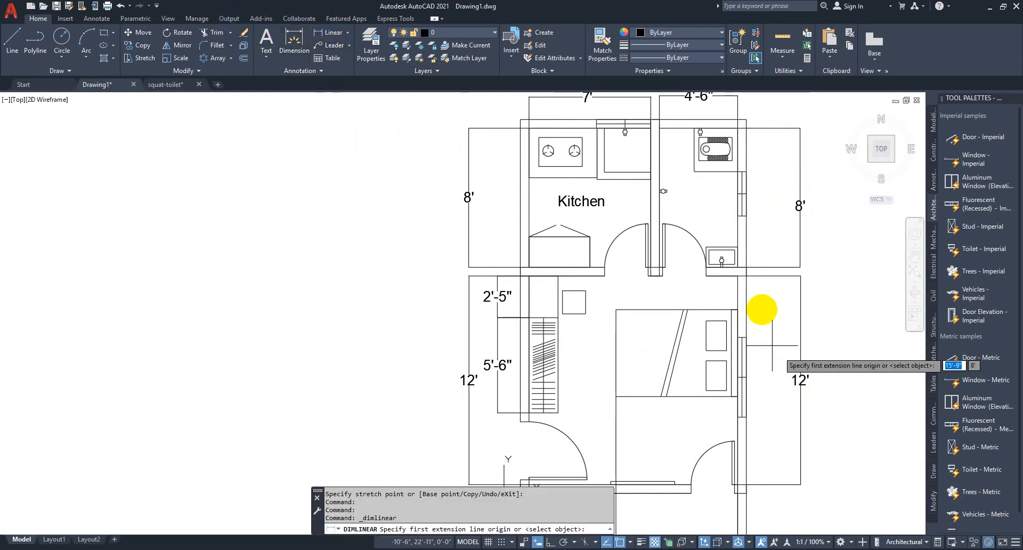
left_click(738, 310)
left_click(737, 396)
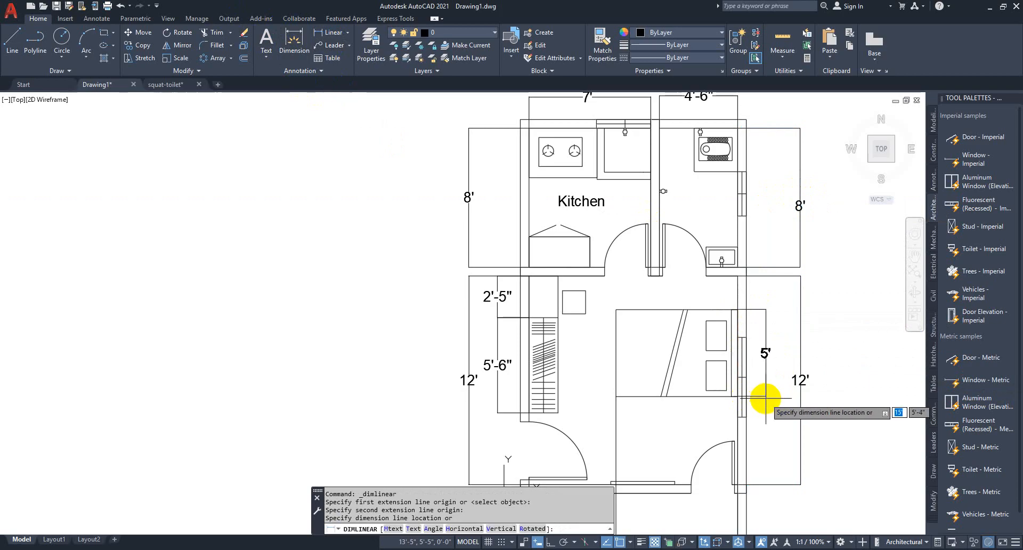
left_click(765, 367)
Step: Add a vertical linear dimension for the depth of the kitchen's lower-left unit, placed between the left wall and the kitchen's depth dimension
scroll(539, 290, "up", 2)
scroll(547, 292, "down", 4)
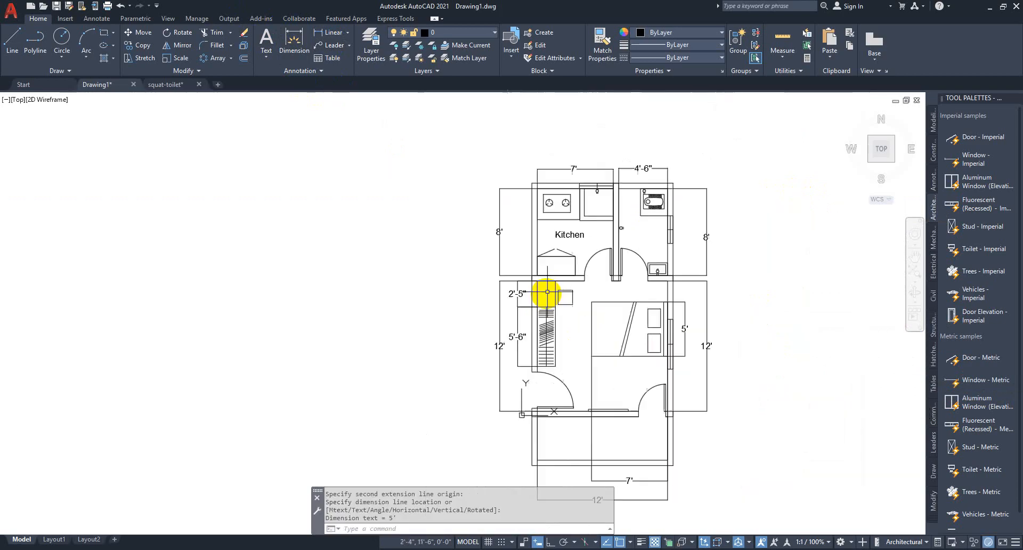
middle_click_drag(711, 382, 674, 248)
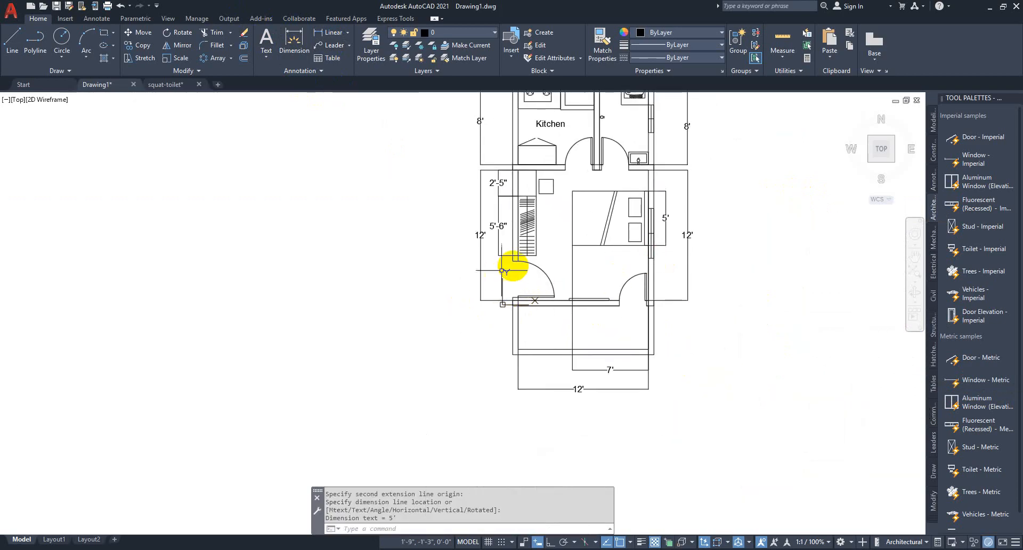
scroll(602, 406, "up", 6)
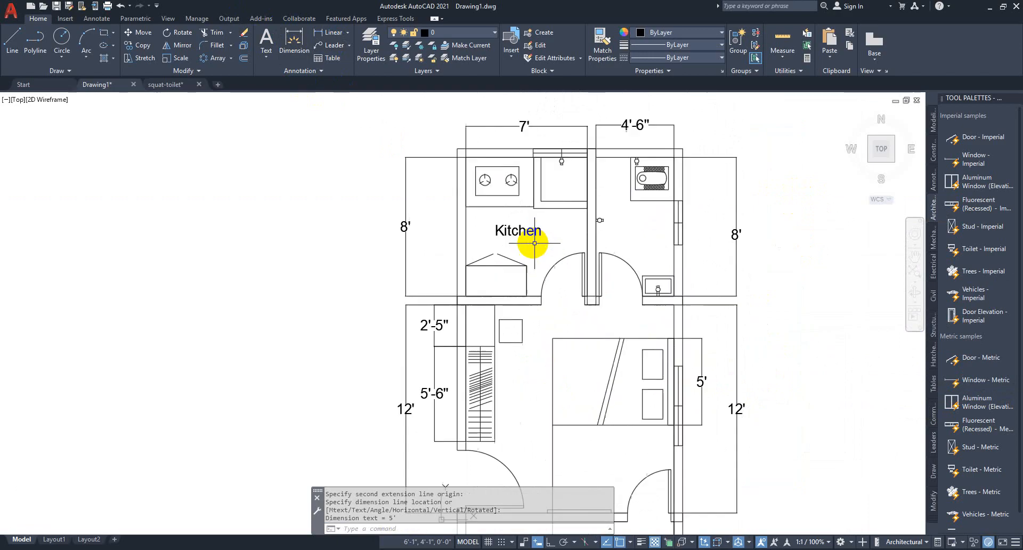
left_click(340, 35)
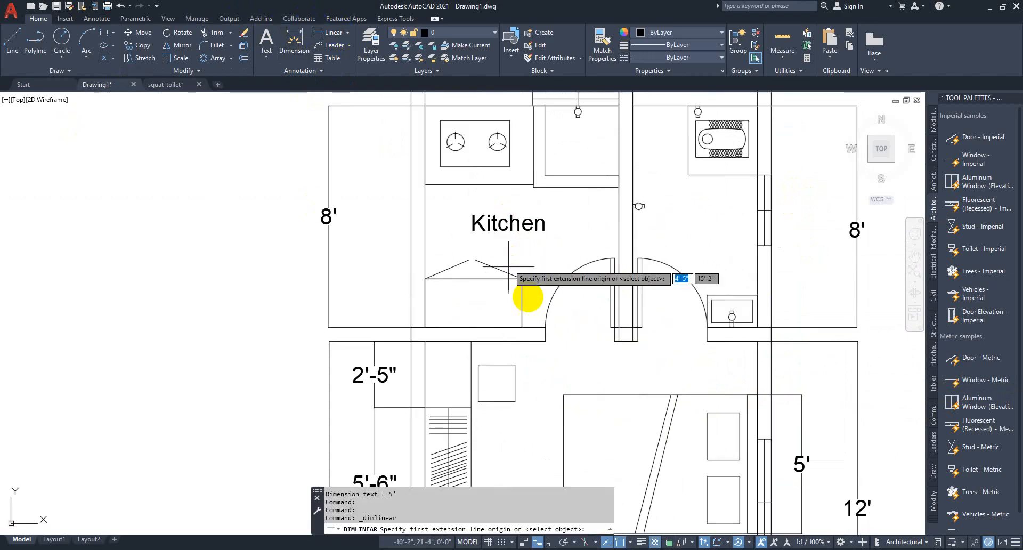
left_click(426, 282)
left_click(425, 327)
left_click(368, 314)
Step: Add a horizontal linear dimension for the width of the kitchen's lower-left unit, placed above the upper wall under the kitchen's width dimension
middle_click_drag(587, 158, 593, 238)
left_click(338, 37)
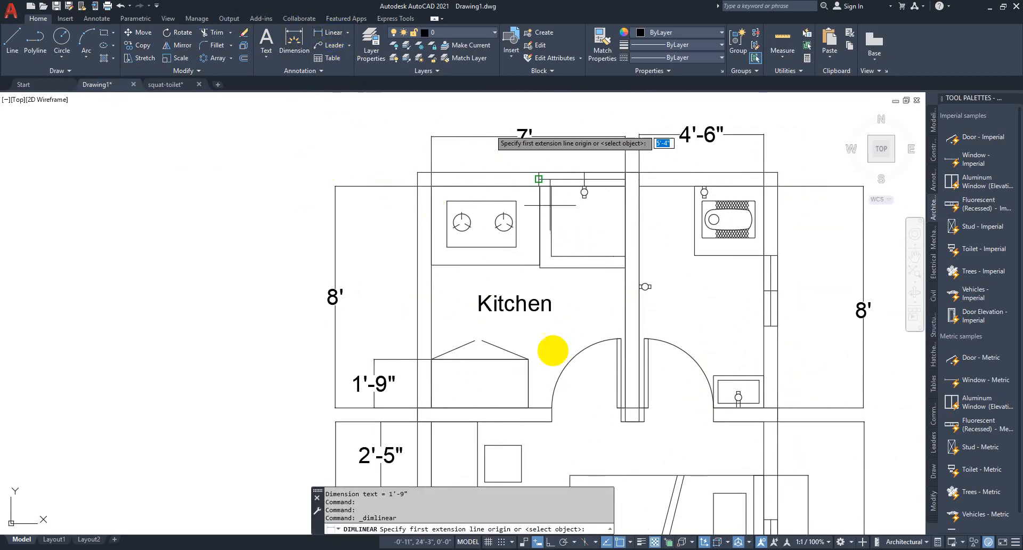
left_click(432, 358)
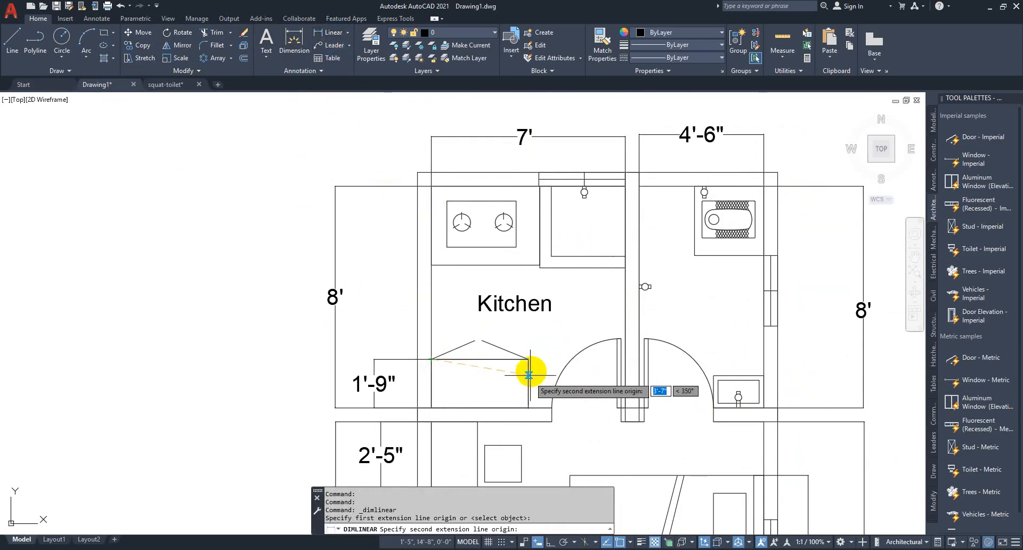
left_click(528, 359)
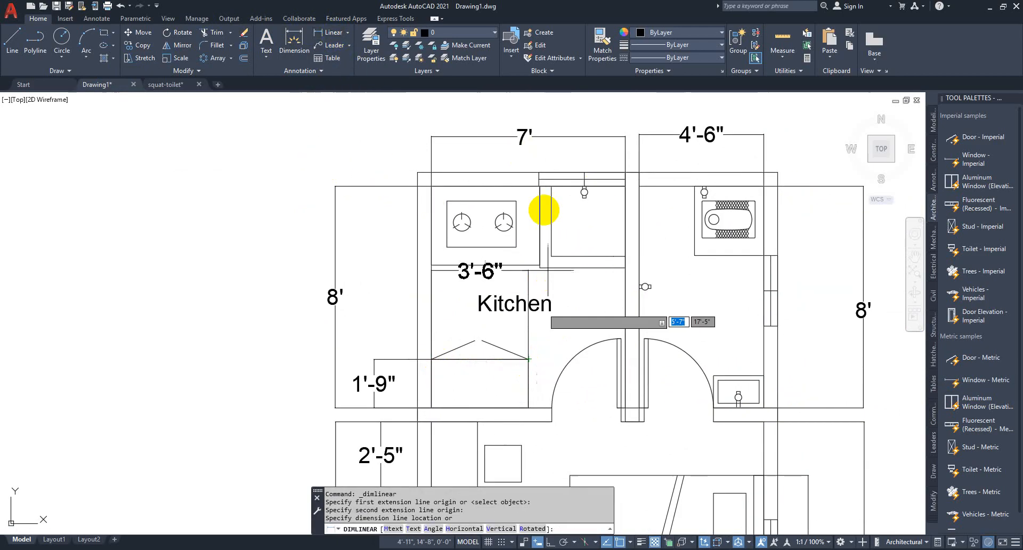
left_click(541, 159)
Step: Raise the kitchen's overall width dimension farther above the plan to leave room for another dimension row
middle_click_drag(551, 142, 560, 192)
left_click(571, 191)
left_click(556, 182)
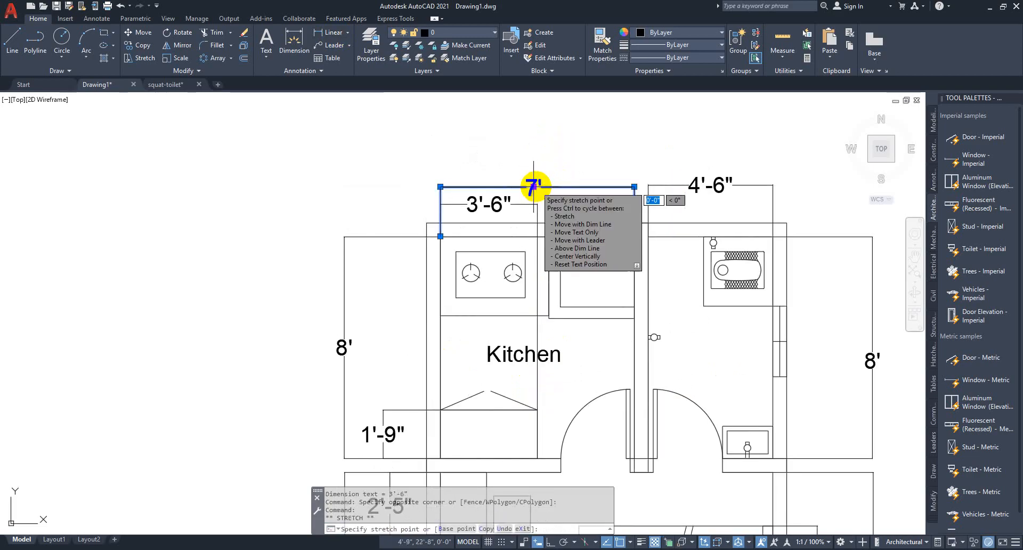
left_click(536, 187)
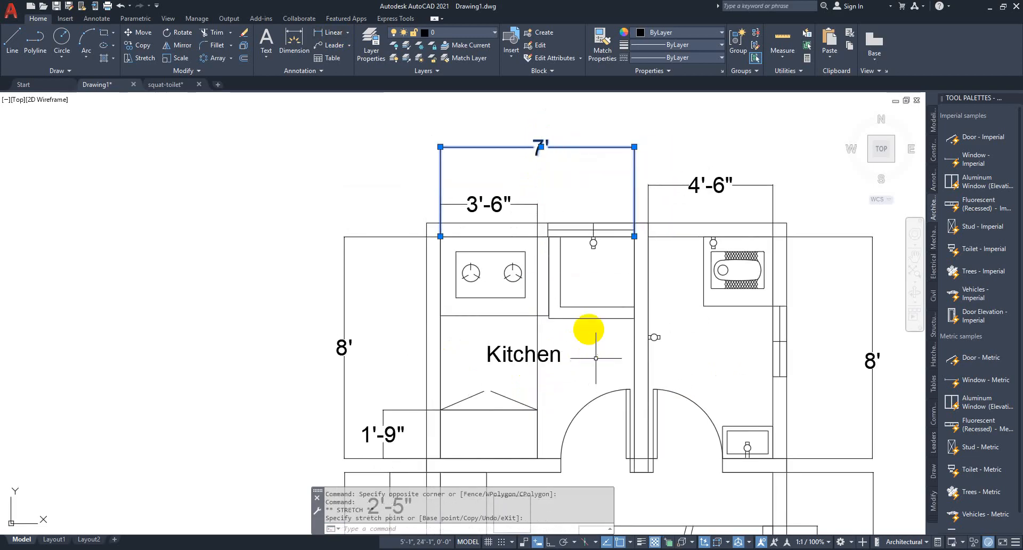
Step: Add a horizontal linear dimension for the stove counter's width, placed just below the kitchen's overall width dimension
left_click(333, 39)
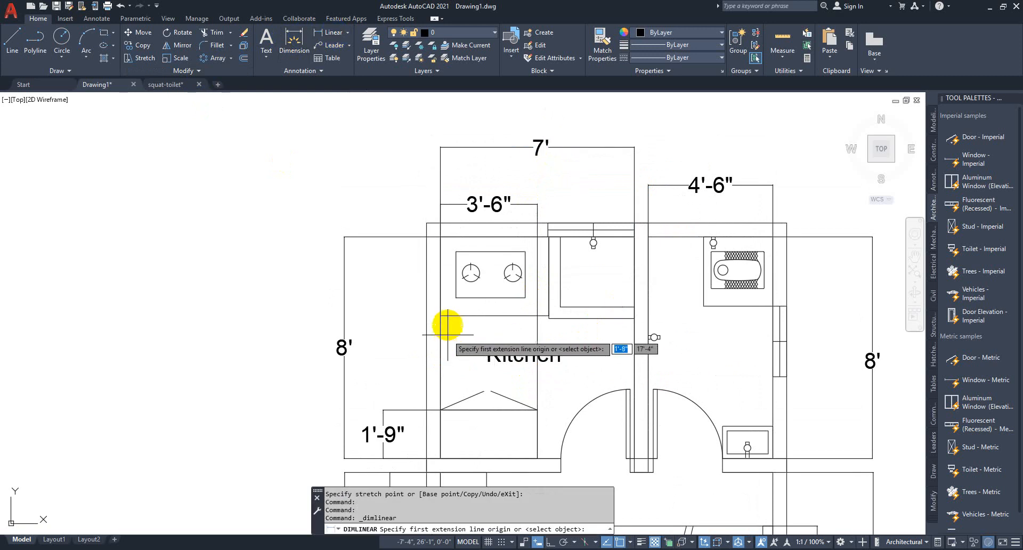
left_click(442, 317)
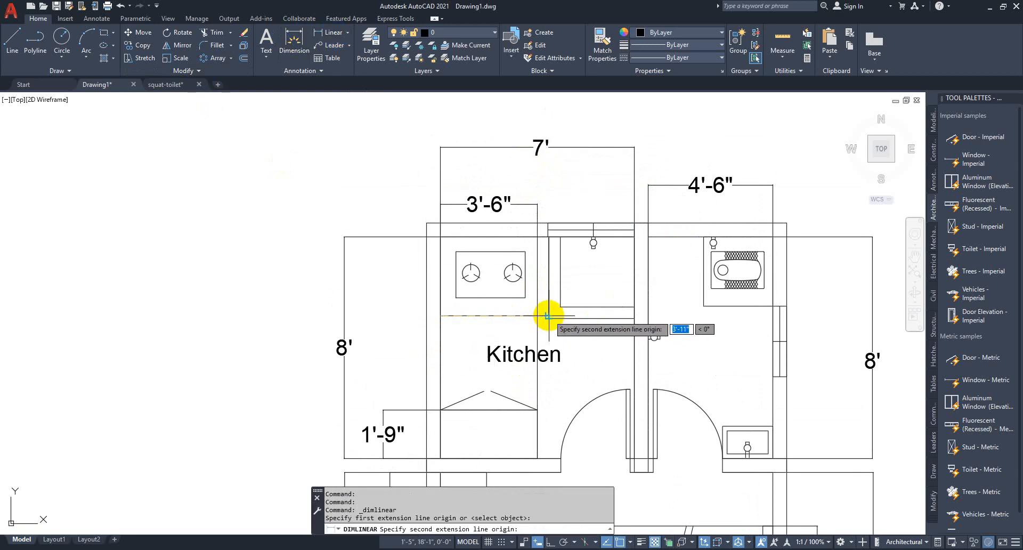
left_click(548, 316)
left_click(554, 178)
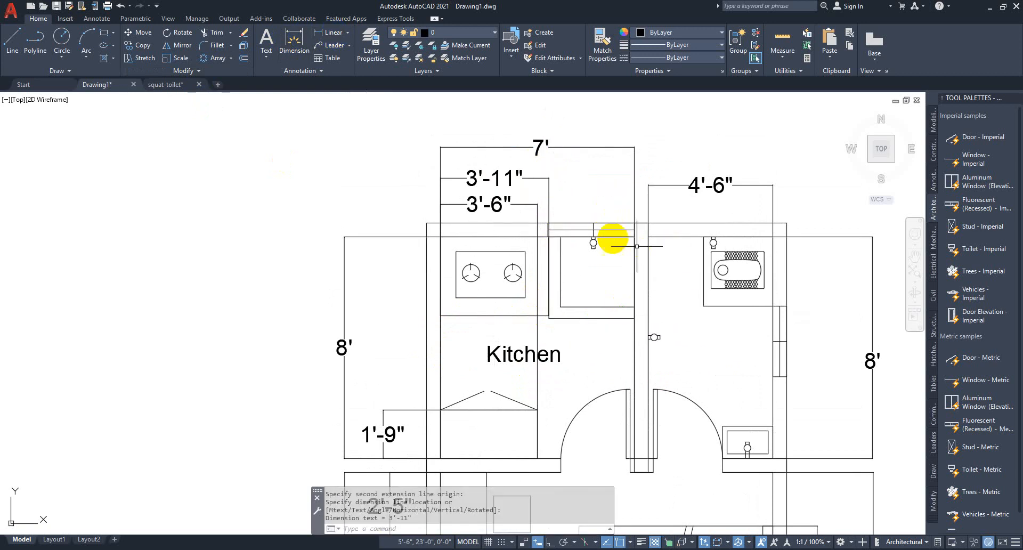
Step: Add a horizontal linear dimension from the stove counter's edge to the partition wall, placed just above the kitchen window
left_click(331, 35)
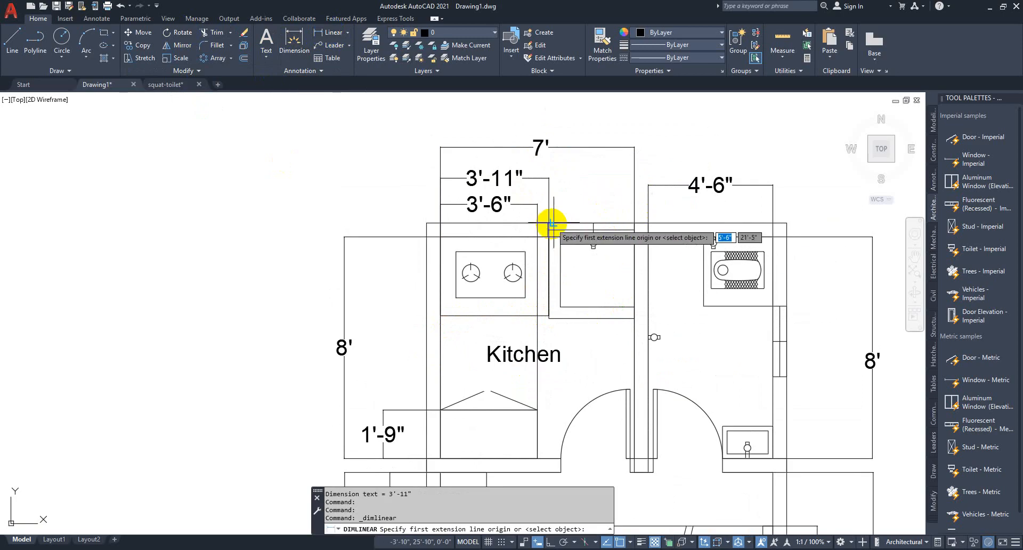
left_click(549, 223)
left_click(634, 222)
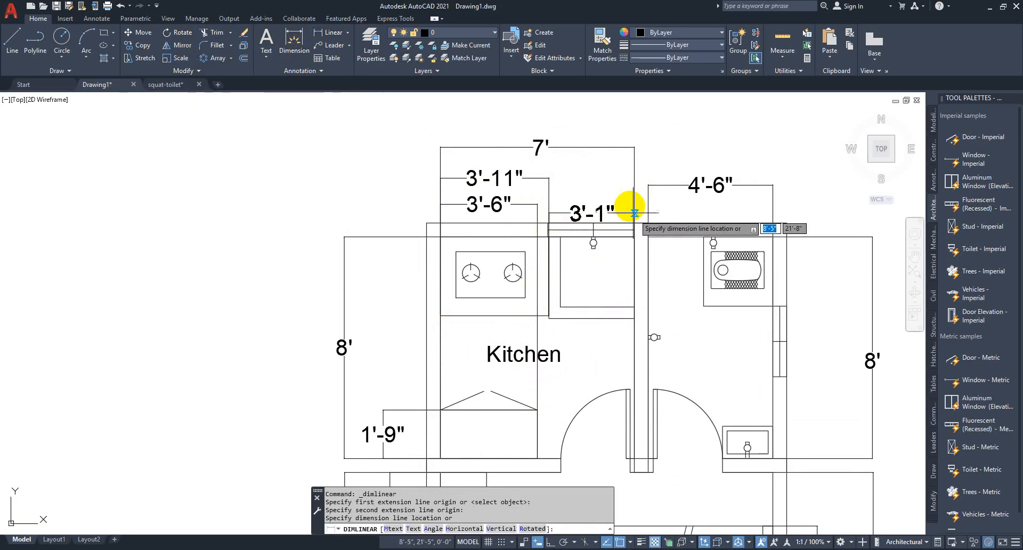
left_click(629, 199)
Step: Raise the bathroom's width dimension so that it lines up with the kitchen's overall width dimension
left_click(863, 201)
left_click(714, 155)
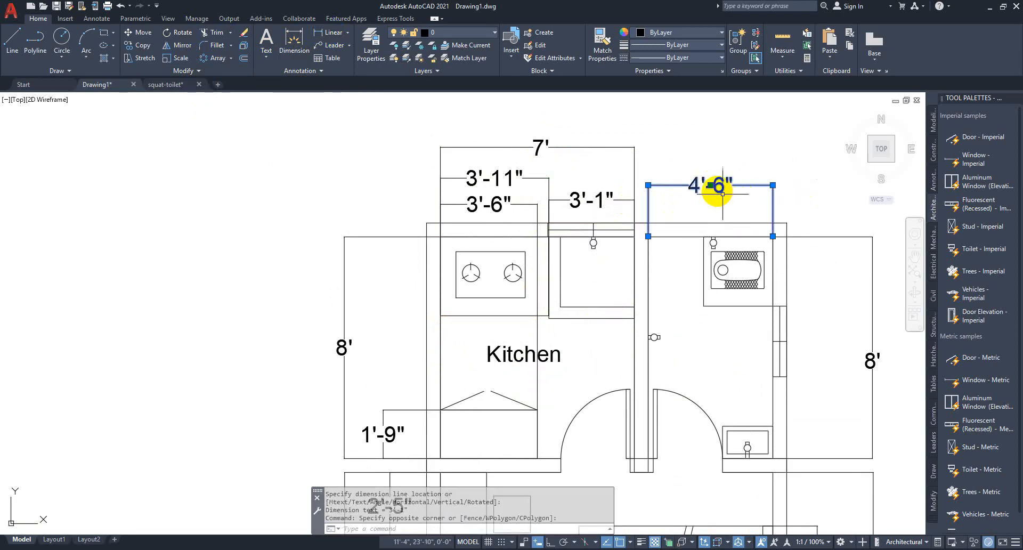
left_click(711, 185)
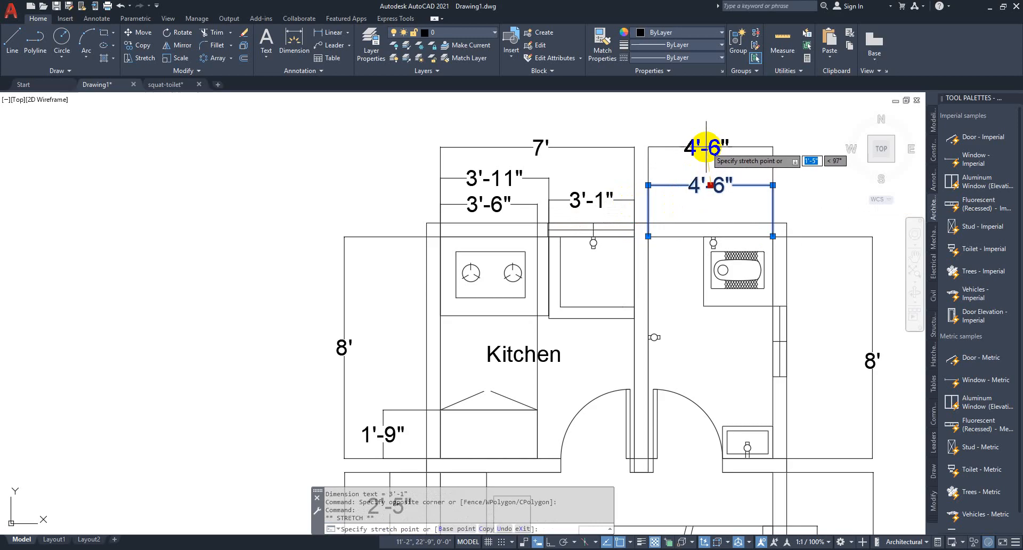
left_click(706, 150)
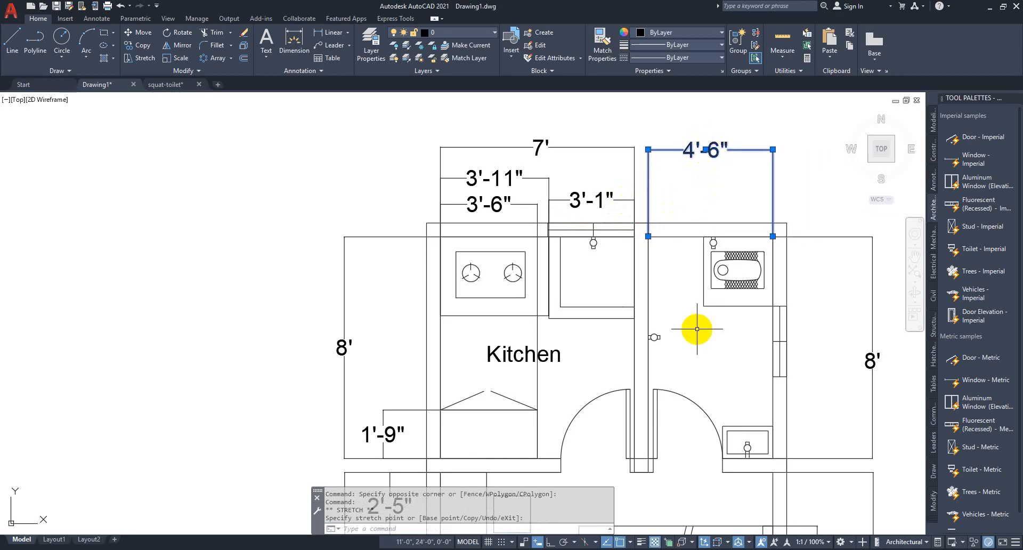
Step: Add a horizontal linear dimension for the squat toilet platform's width, placed below the bathroom's width dimension
left_click(330, 32)
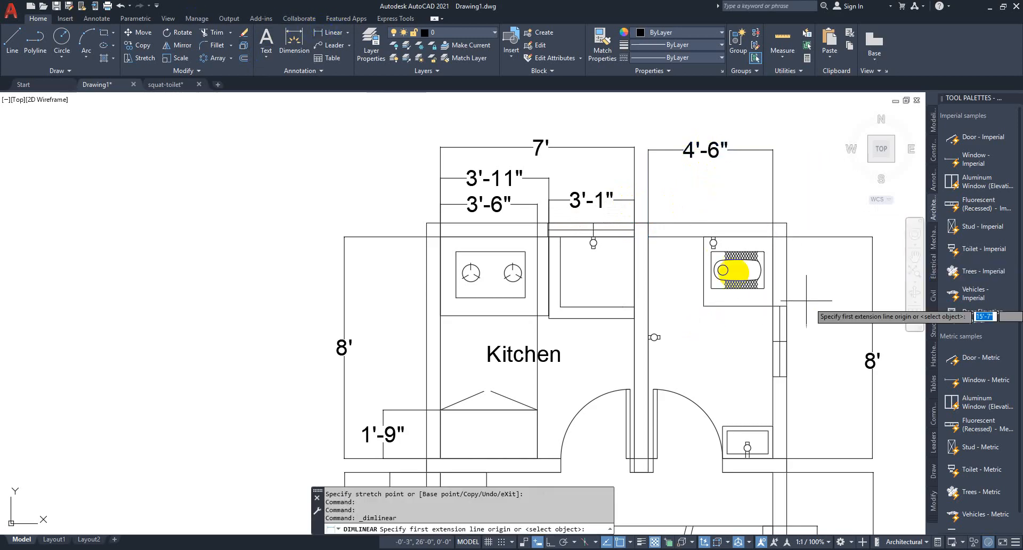
left_click(705, 236)
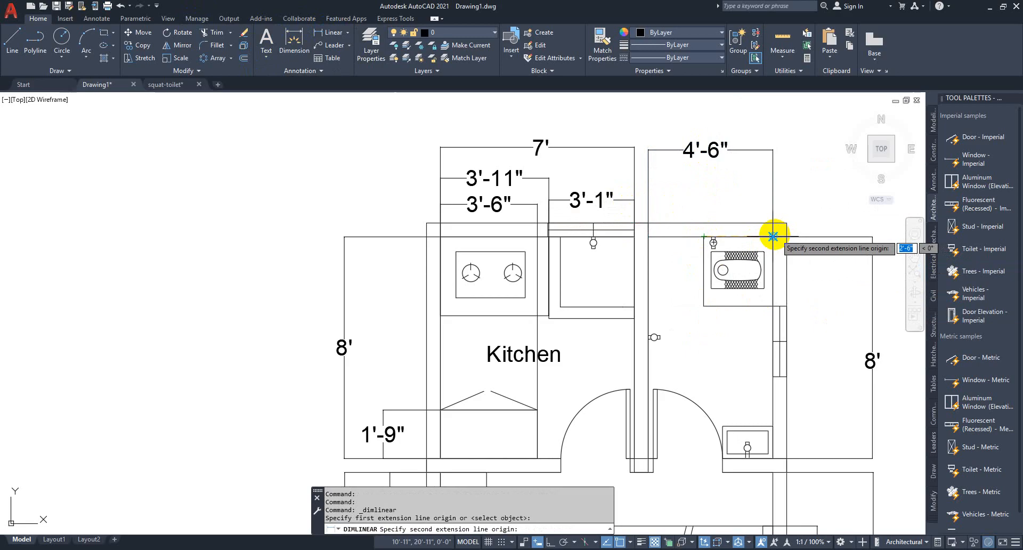
left_click(773, 236)
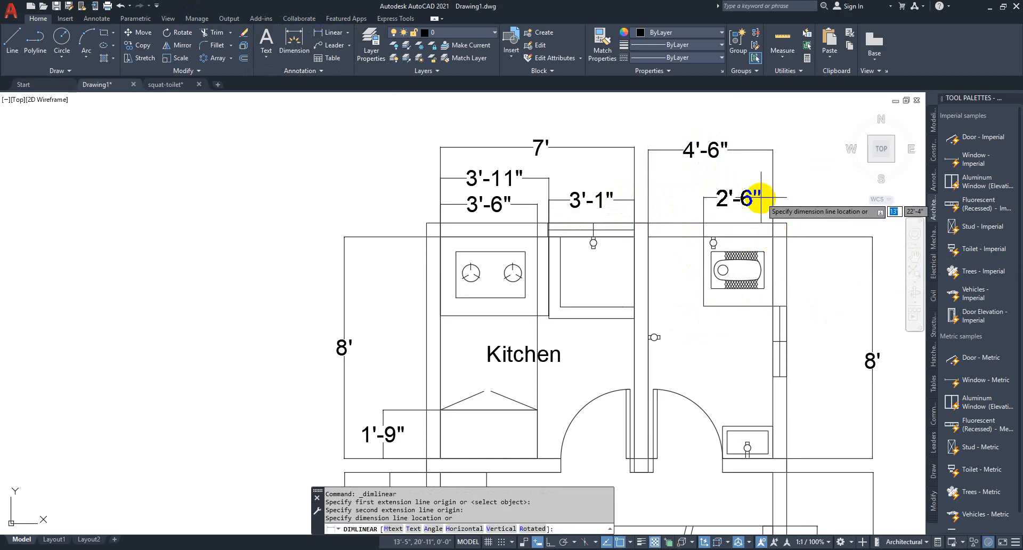
left_click(761, 198)
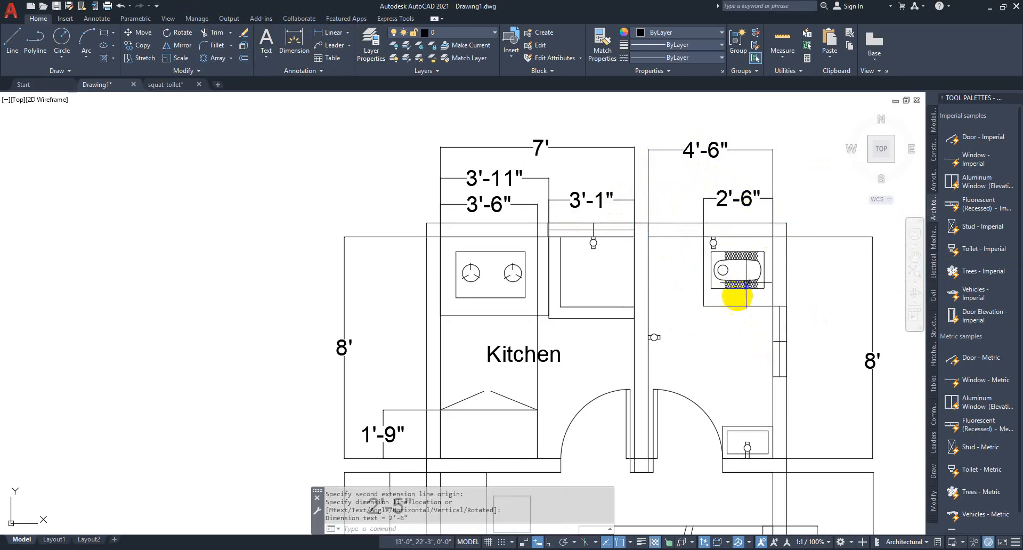
Step: Select the dimension above the kitchen window and bring its dimension line slightly closer to the upper wall
scroll(551, 205, "up", 2)
left_click(591, 199)
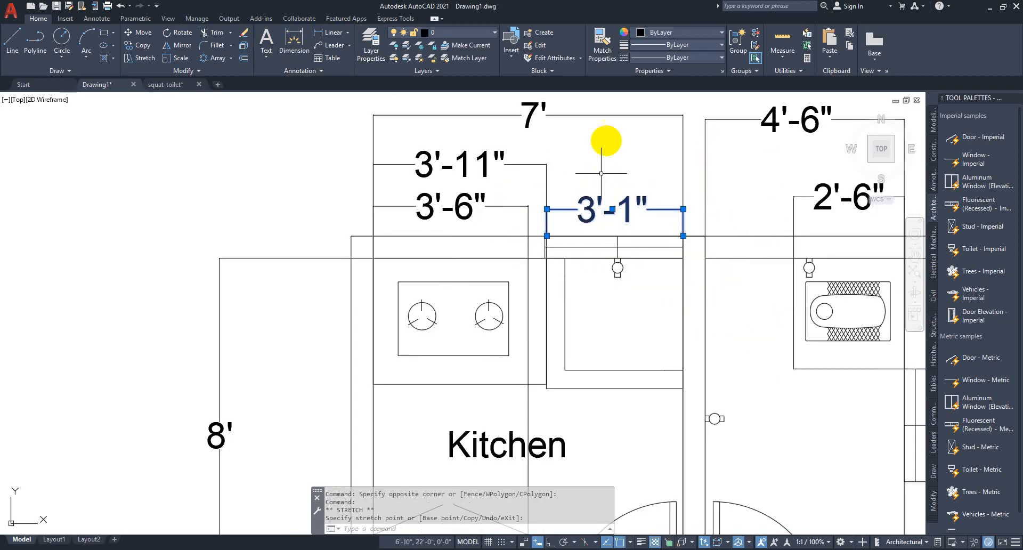
Step: Add the room size 7'x8' as a second line under the Kitchen label's text
scroll(614, 152, "down", 4)
left_click(641, 172)
scroll(791, 288, "down", 4)
scroll(744, 322, "up", 4)
middle_click_drag(787, 307, 555, 228)
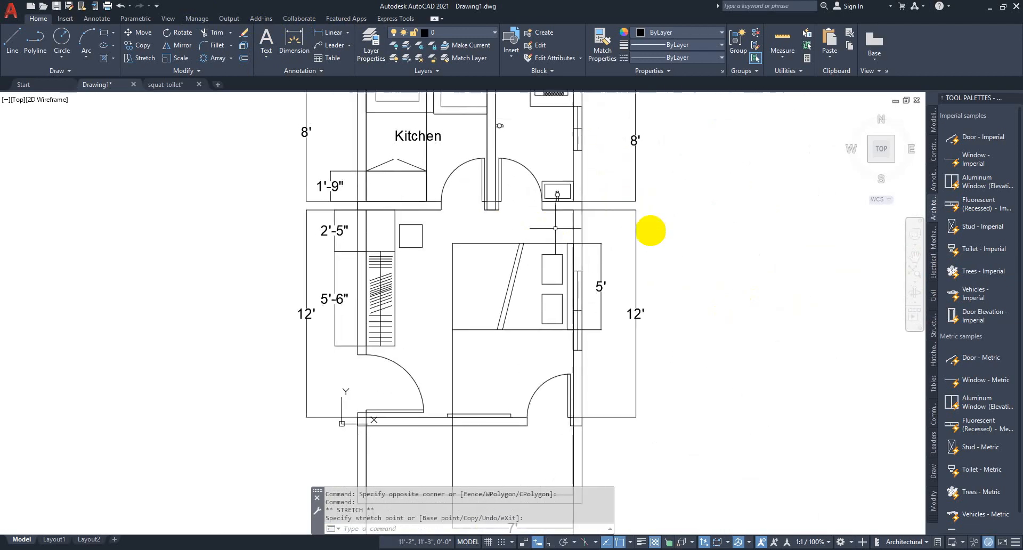
key("Escape")
key("Escape")
scroll(481, 222, "down", 1)
scroll(427, 217, "up", 6)
left_click(431, 209)
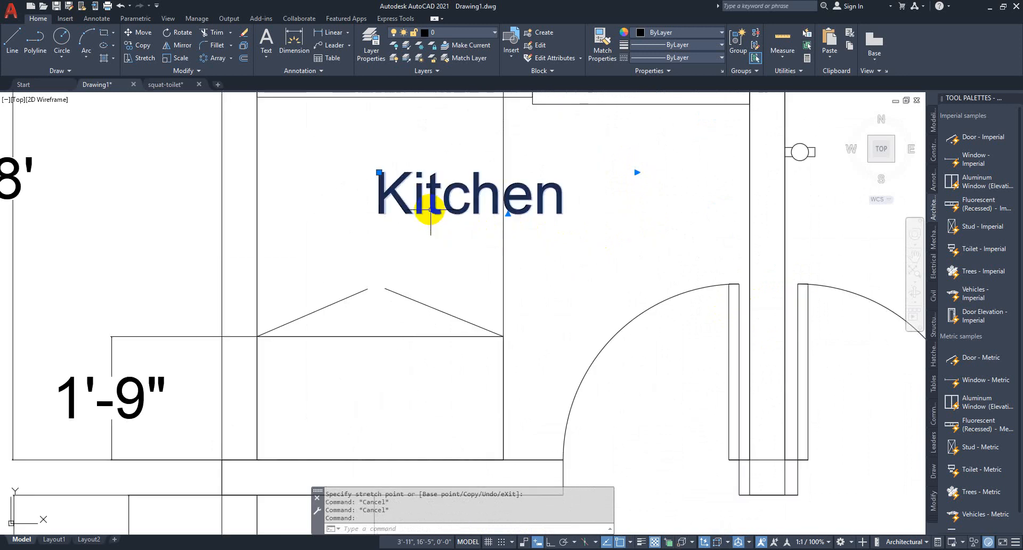
scroll(599, 271, "down", 4)
middle_click_drag(579, 201, 581, 265)
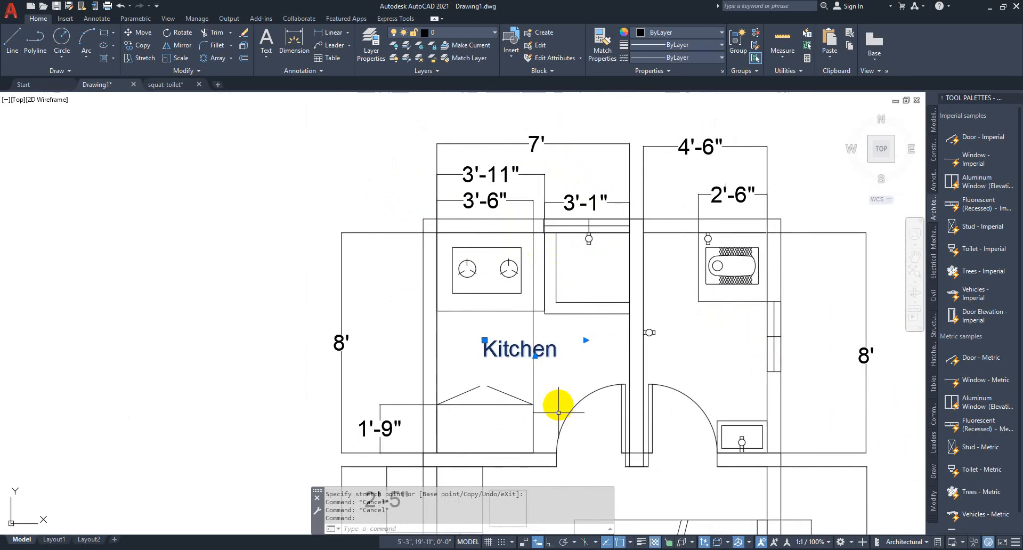
double_click(556, 351)
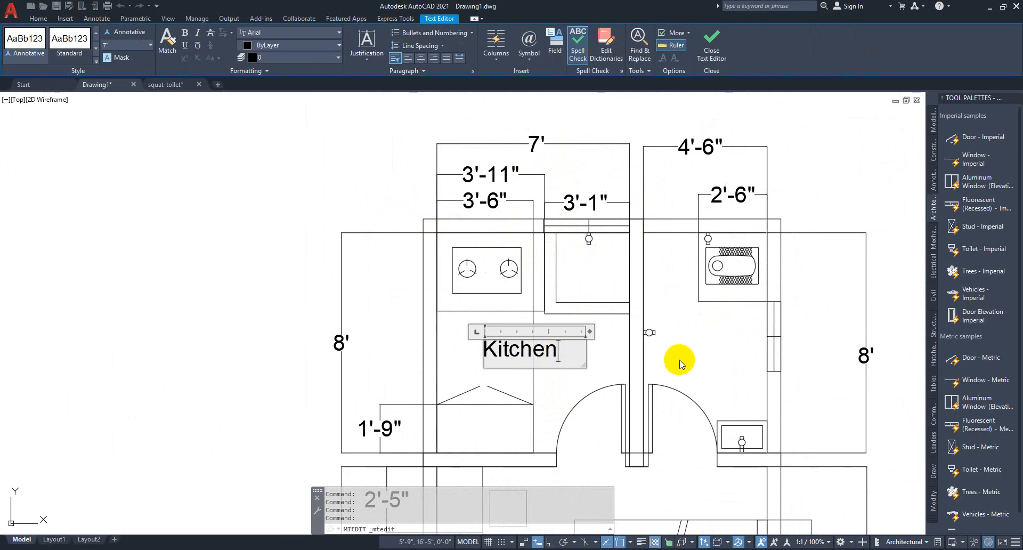
key("Return")
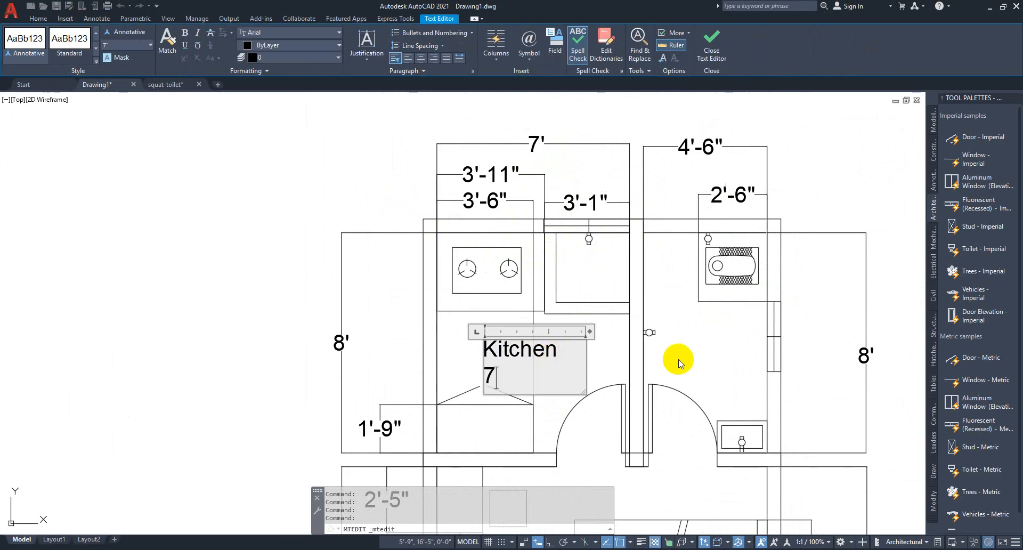
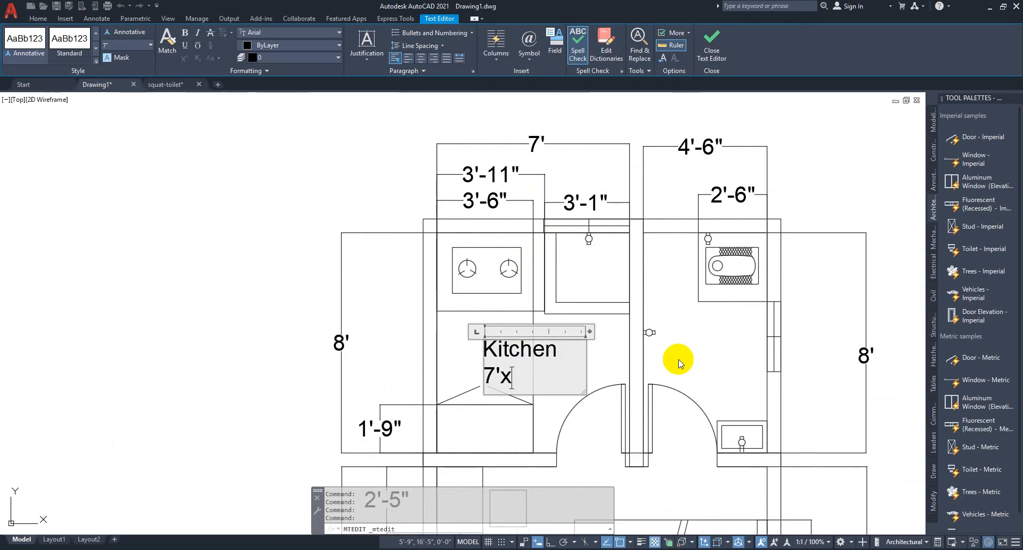
type("8")
left_click(712, 379)
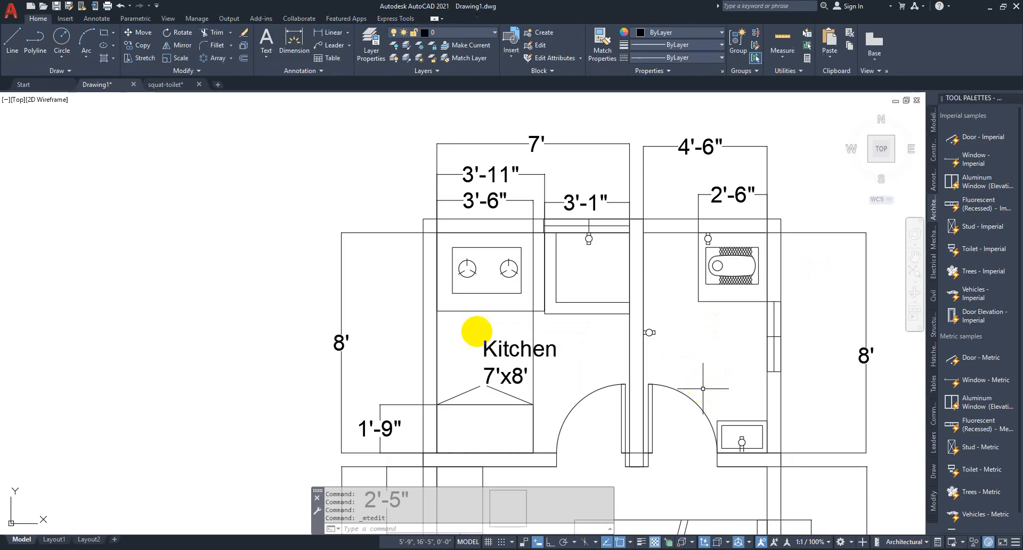
Step: Centre both lines of the Kitchen label within its text box
left_click(491, 343)
double_click(496, 341)
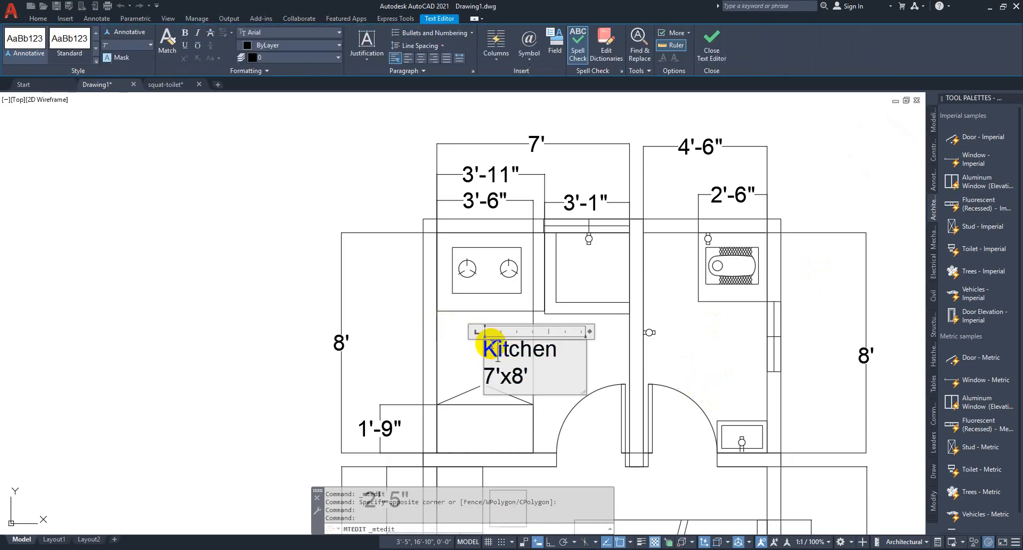
left_click_drag(529, 382, 420, 334)
left_click(420, 60)
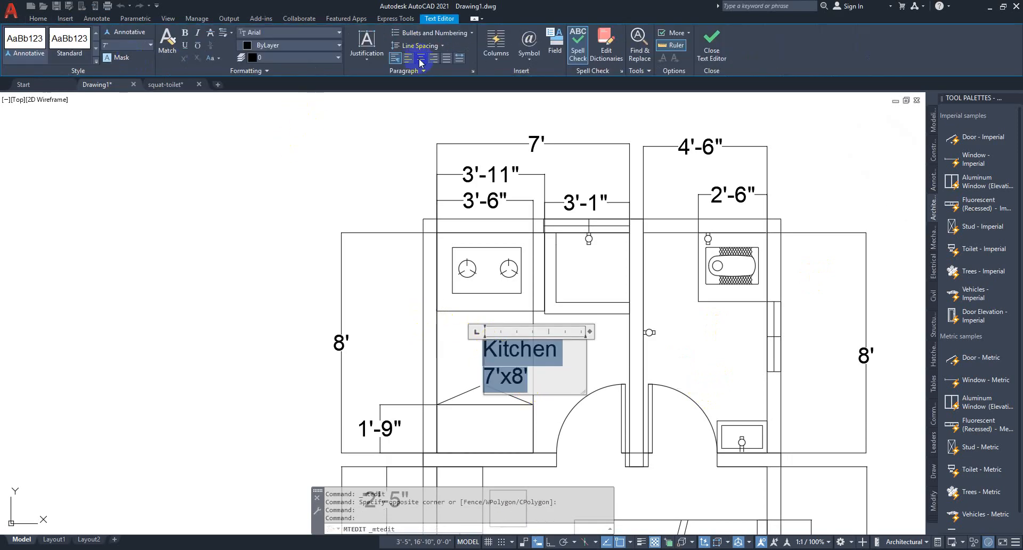
left_click(658, 365)
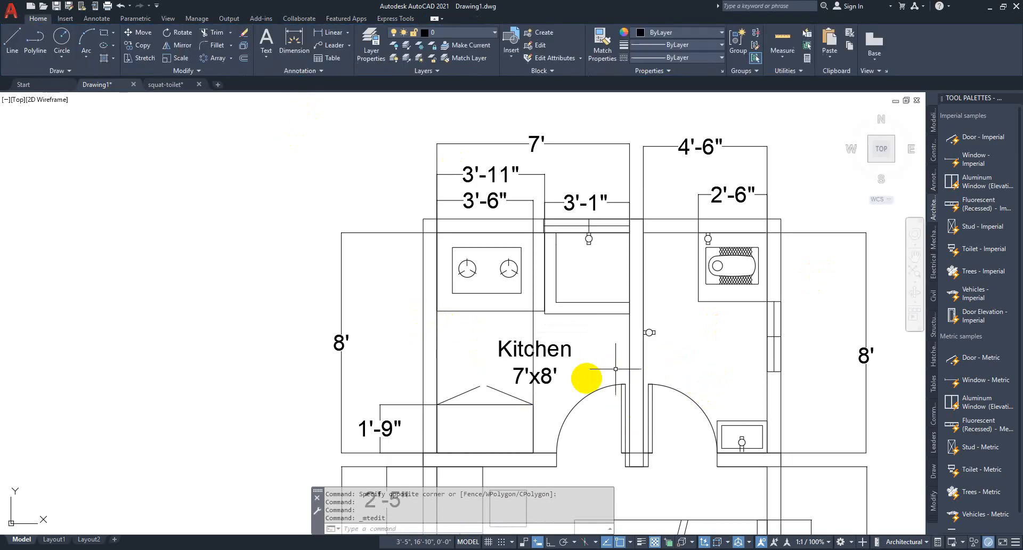
Step: Copy the Kitchen label horizontally into the bathroom, between the partition and the outer wall
left_click(545, 377)
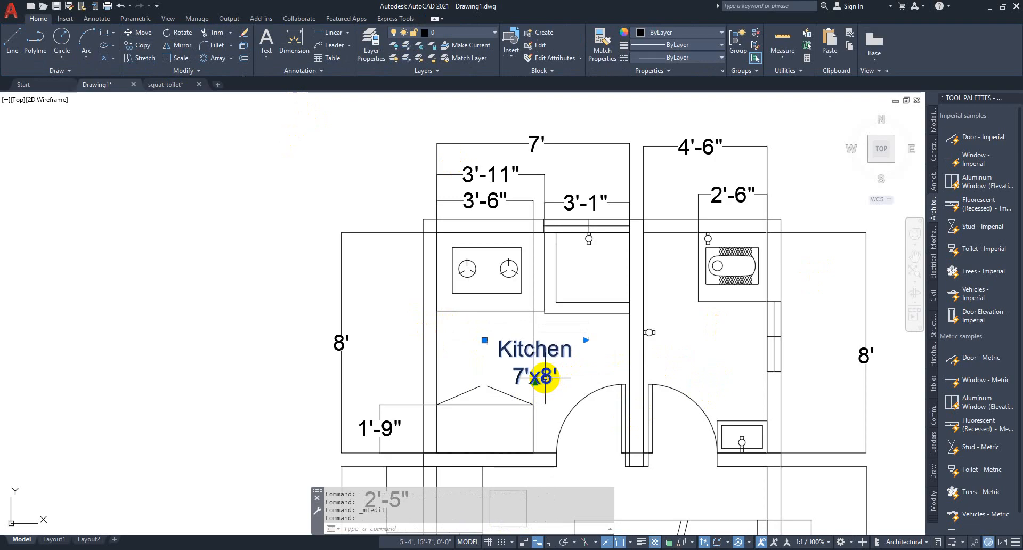
left_click(133, 48)
left_click(515, 341)
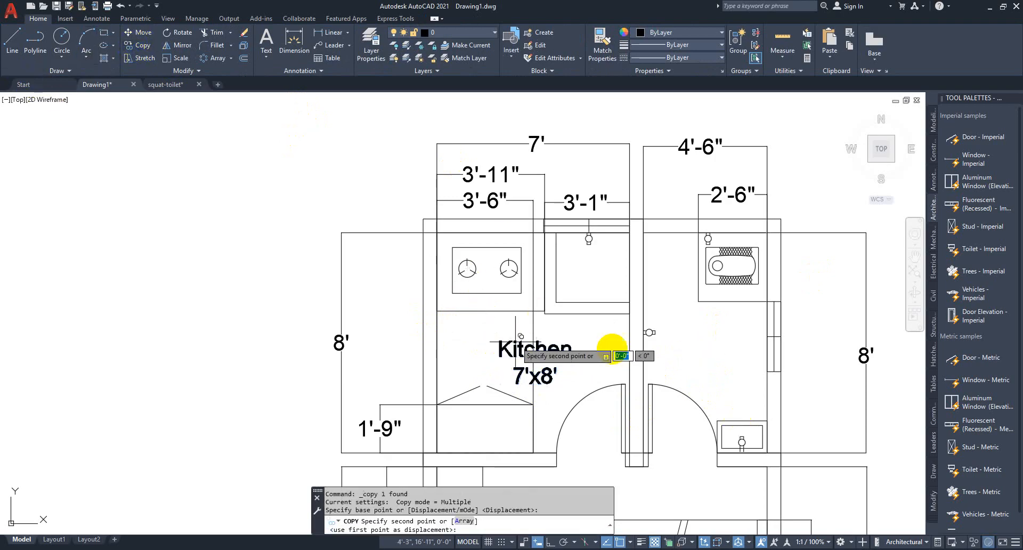
left_click(701, 341)
key("Escape")
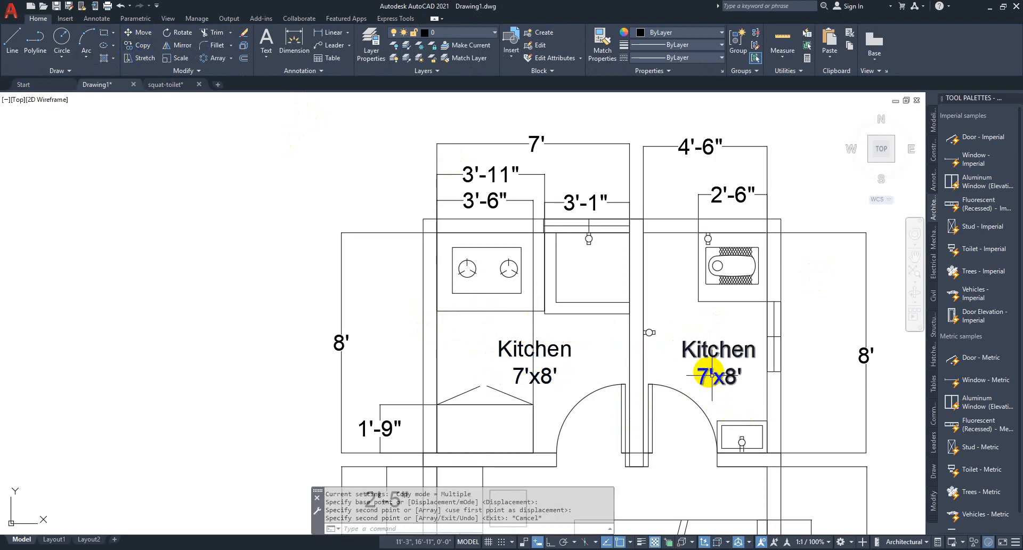
Step: Change the copied label in the bathroom to read Bathroom with 4'6"x8' on its second line
double_click(703, 375)
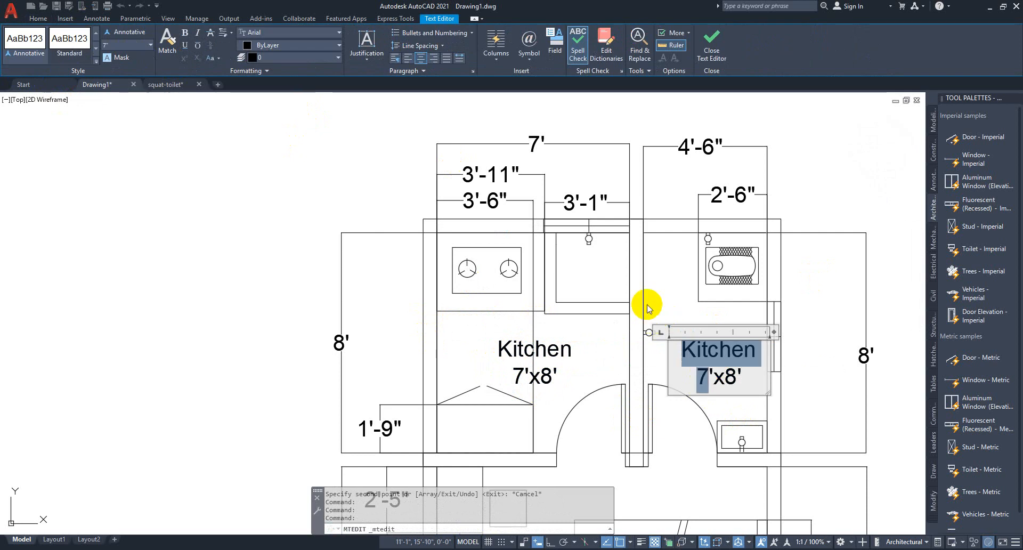
type("Bath")
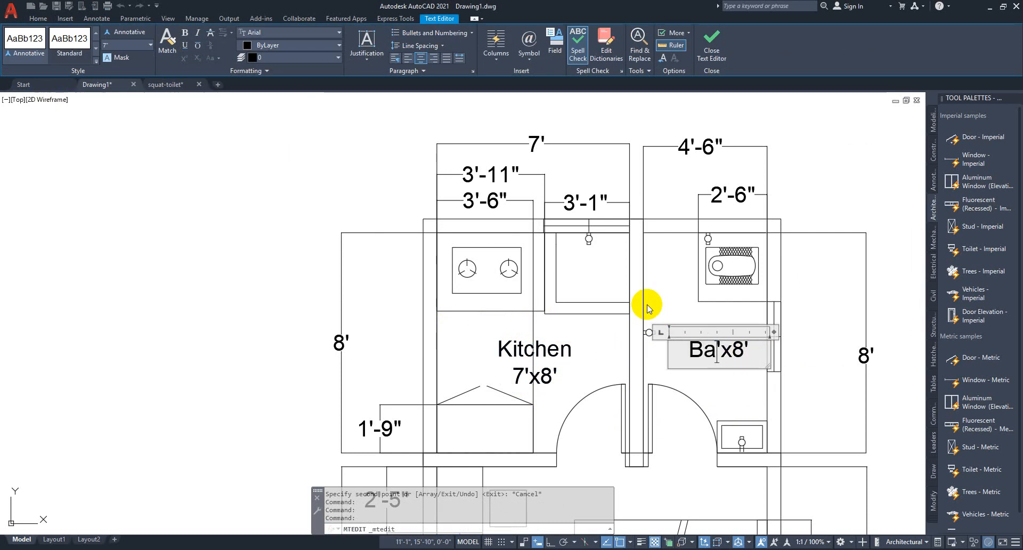
type("room")
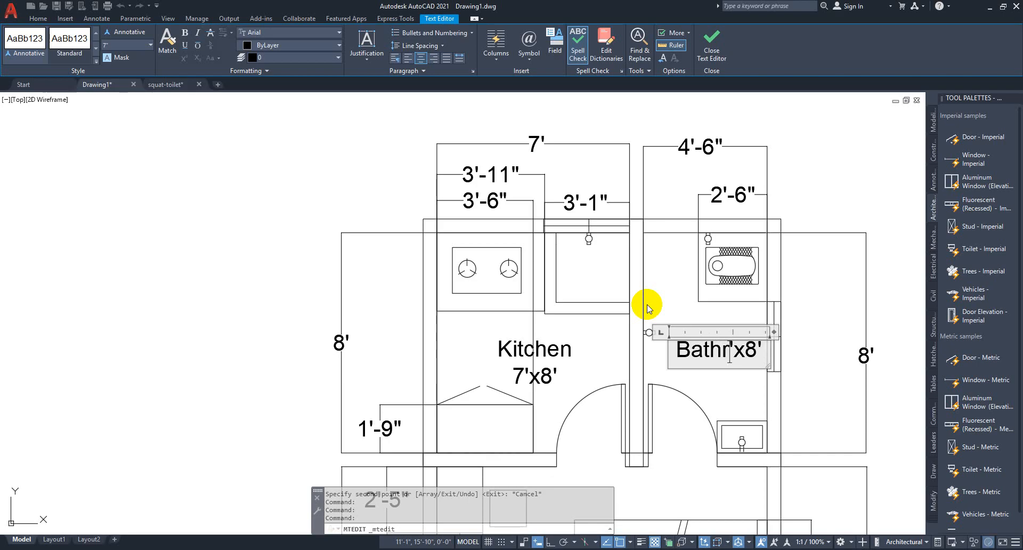
key("Return")
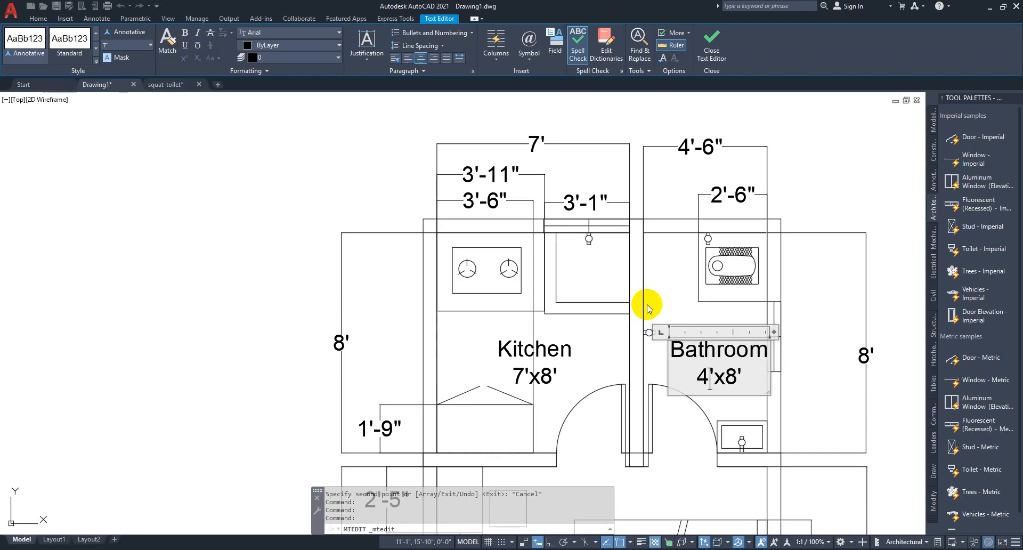
type("4'6")
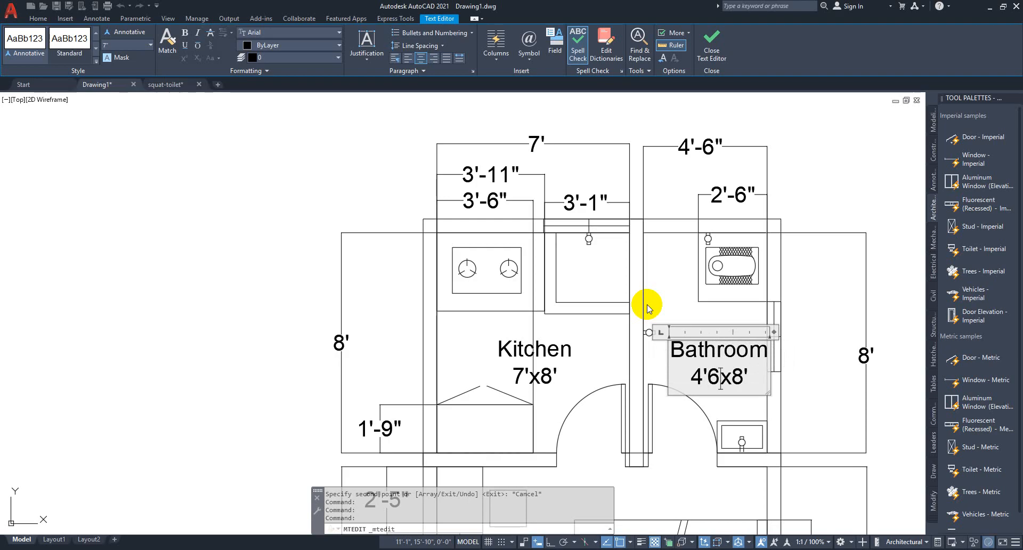
type("\"")
left_click(658, 486)
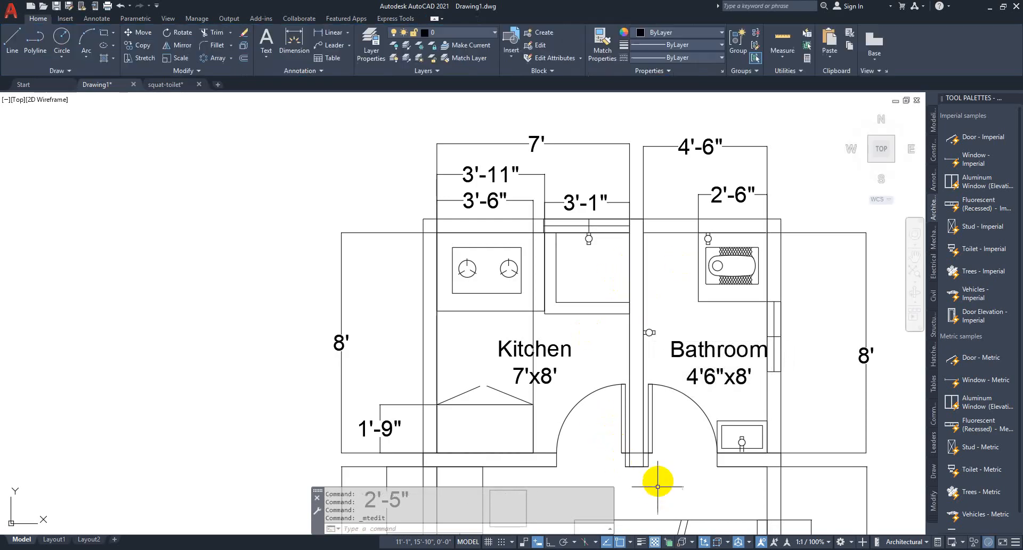
Step: Add a horizontal linear dimension for the depth of the desk and wardrobe unit, placed below the plan in line with the bed's length dimension
middle_click_drag(657, 486, 672, 277)
middle_click_drag(687, 370, 630, 286)
scroll(631, 328, "down", 4)
scroll(601, 325, "up", 2)
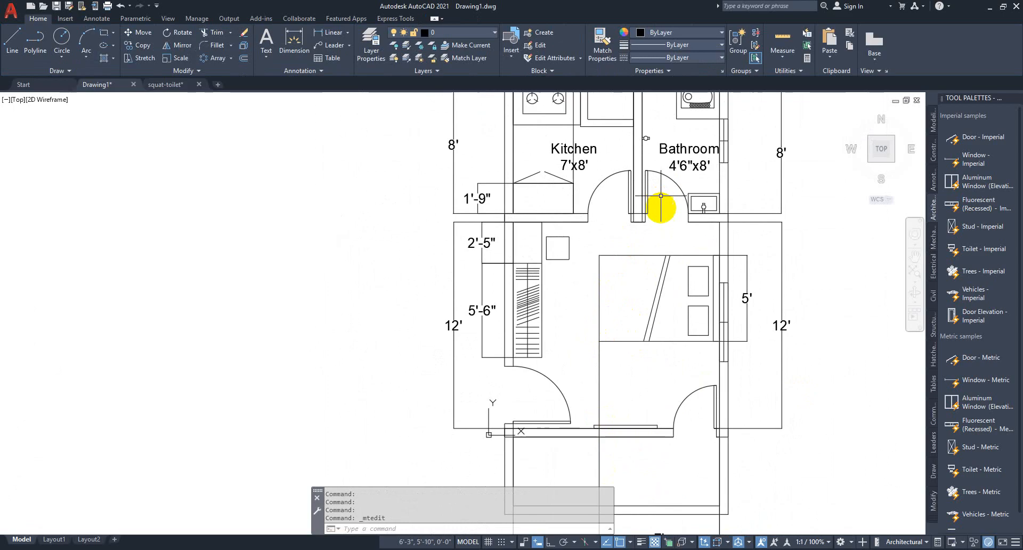
scroll(437, 259, "up", 3)
scroll(650, 274, "down", 1)
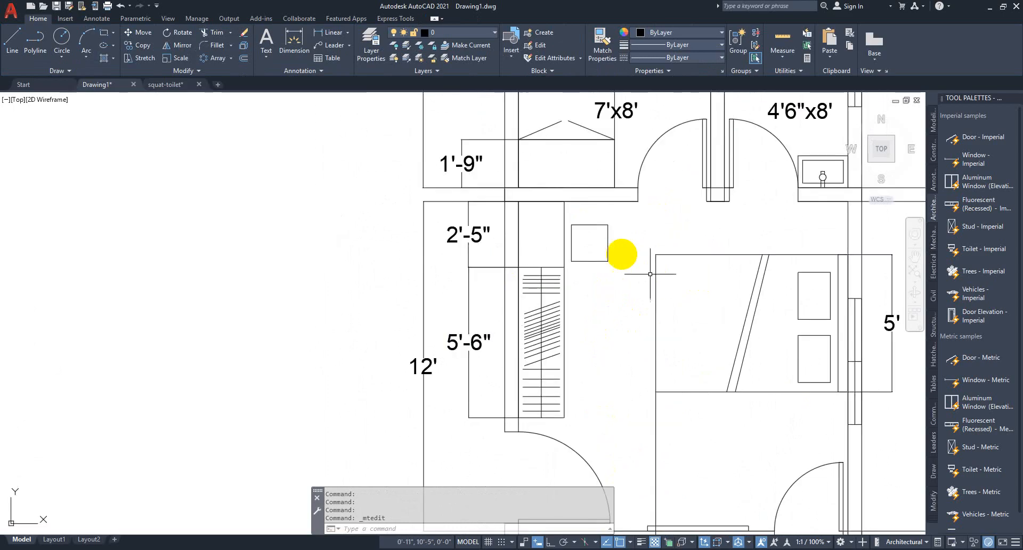
left_click(321, 33)
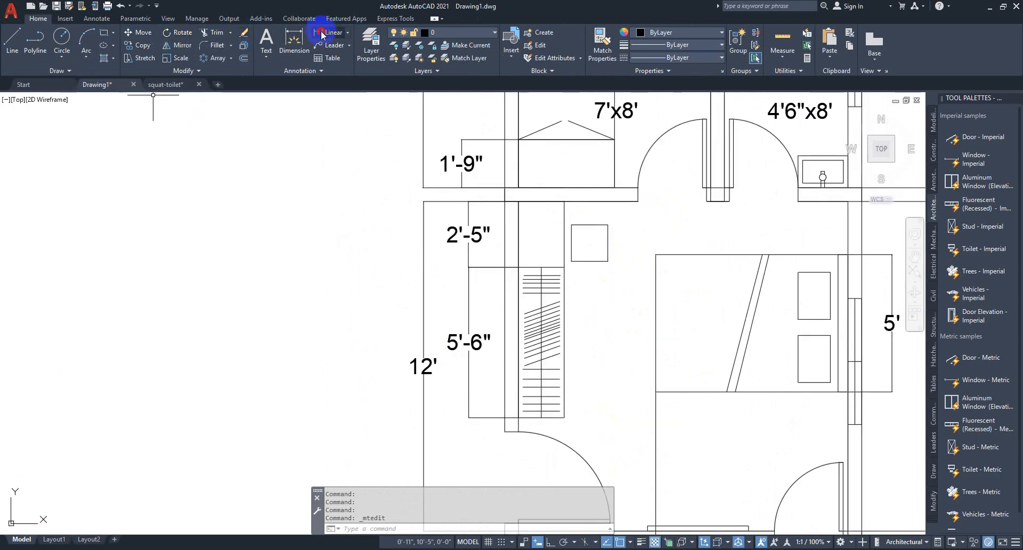
left_click(518, 201)
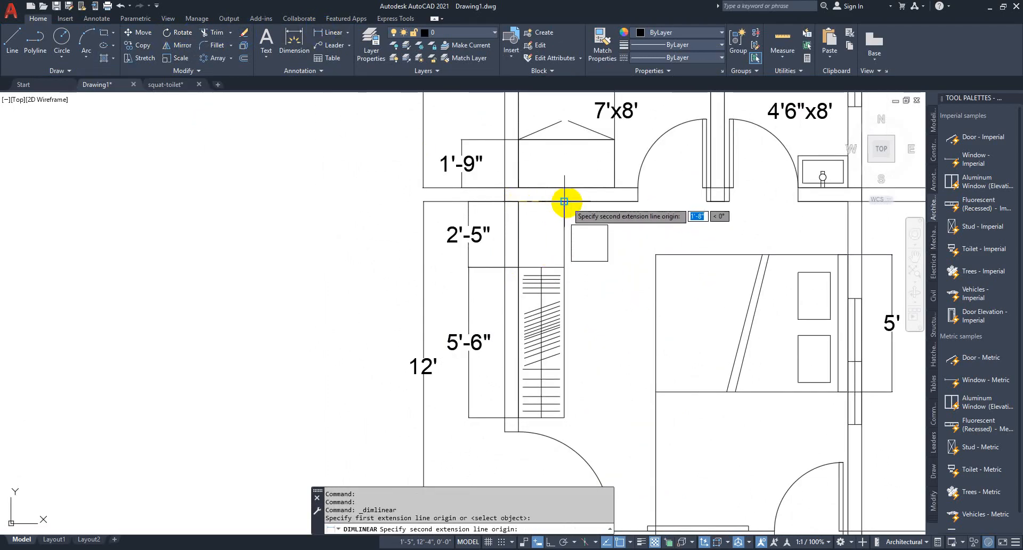
left_click(564, 201)
scroll(559, 469, "down", 4)
scroll(647, 247, "up", 2)
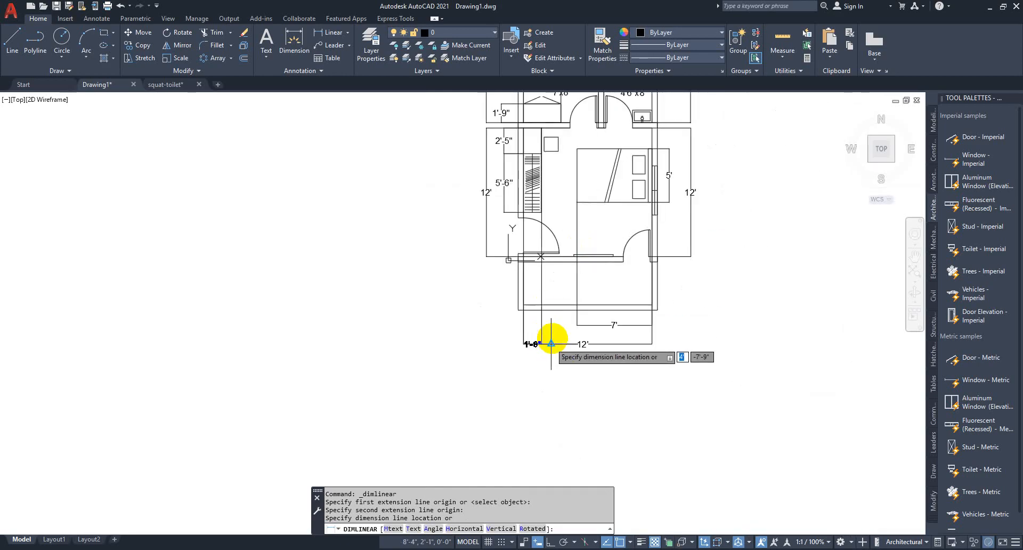
scroll(551, 344, "up", 3)
left_click(612, 313)
Step: Copy the Kitchen label into the bedroom, between the wardrobe and the bed
middle_click_drag(538, 228, 547, 289)
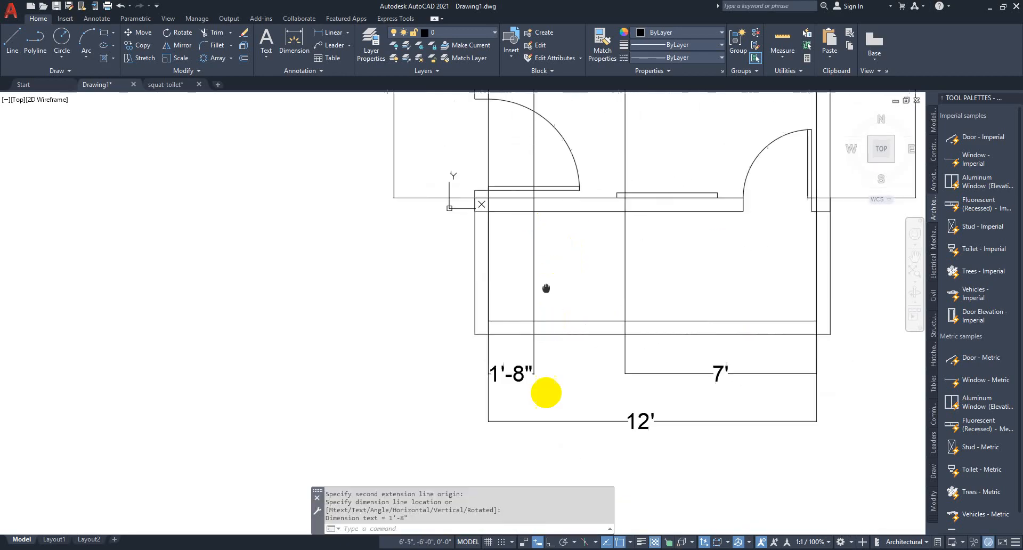
scroll(512, 320, "down", 5)
scroll(496, 298, "up", 7)
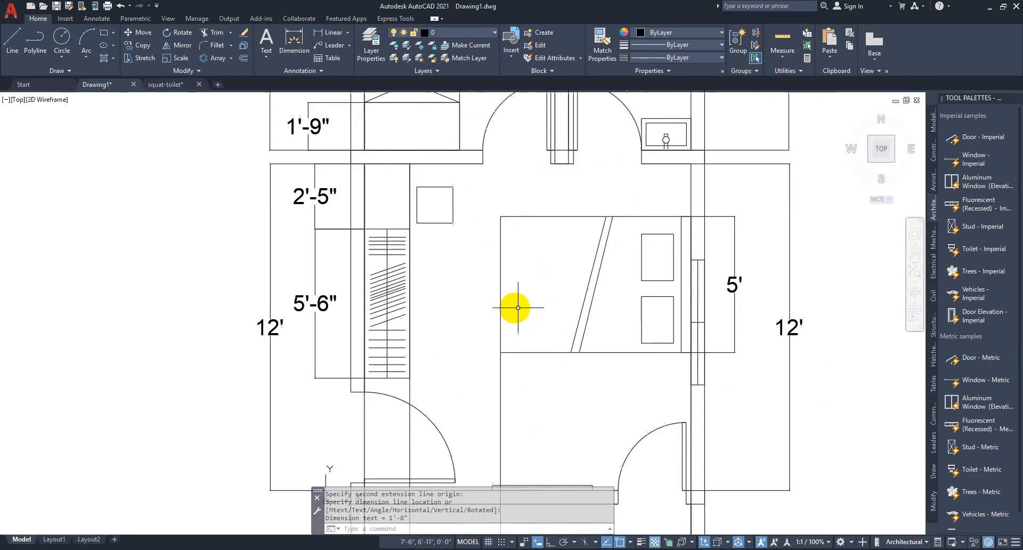
scroll(518, 307, "down", 5)
scroll(479, 222, "up", 3)
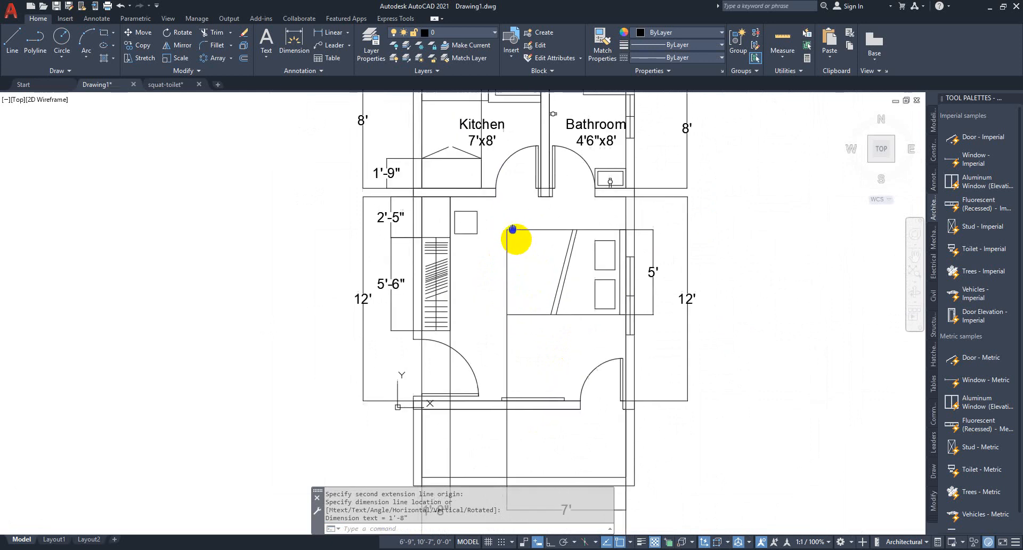
middle_click_drag(512, 229, 518, 240)
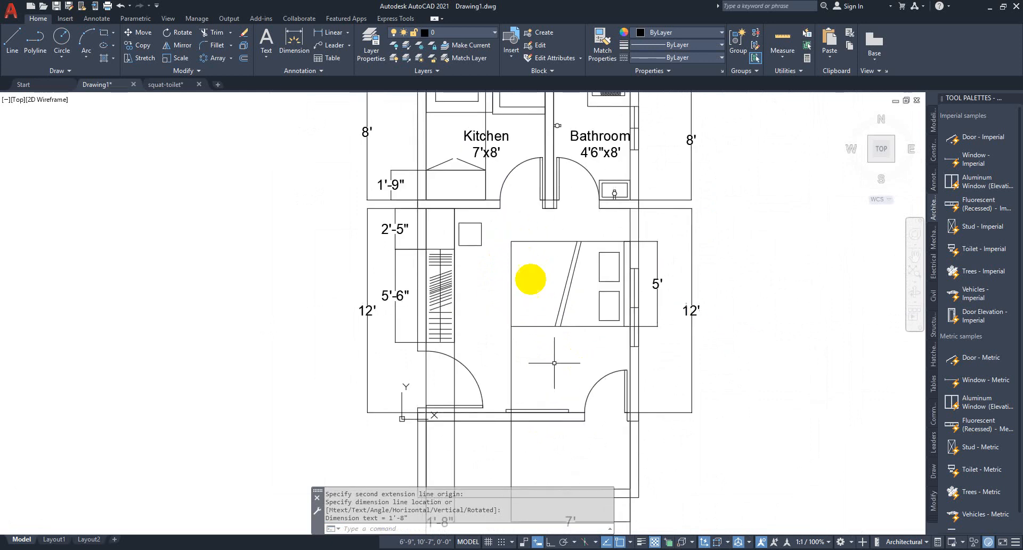
left_click(500, 137)
left_click(138, 45)
left_click(522, 160)
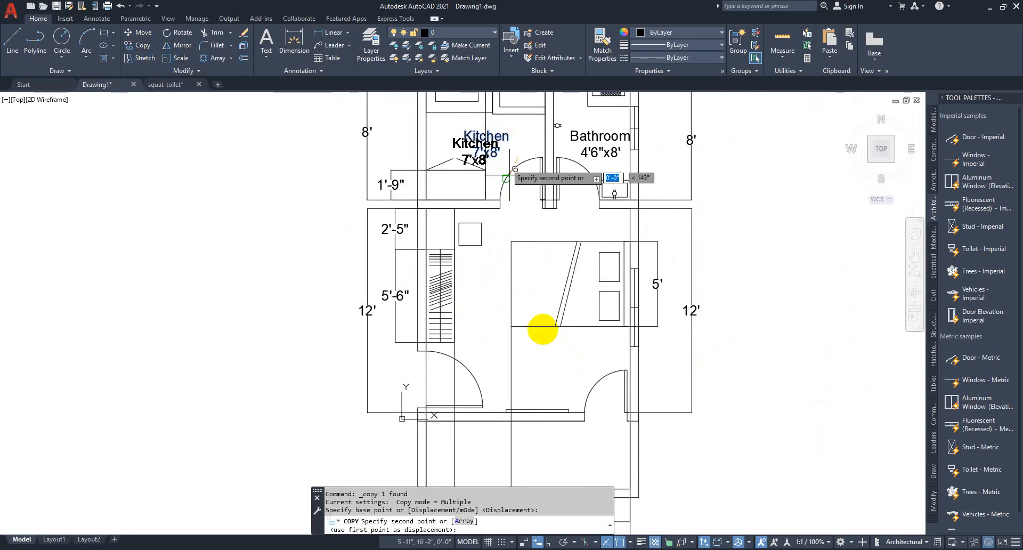
left_click(552, 299)
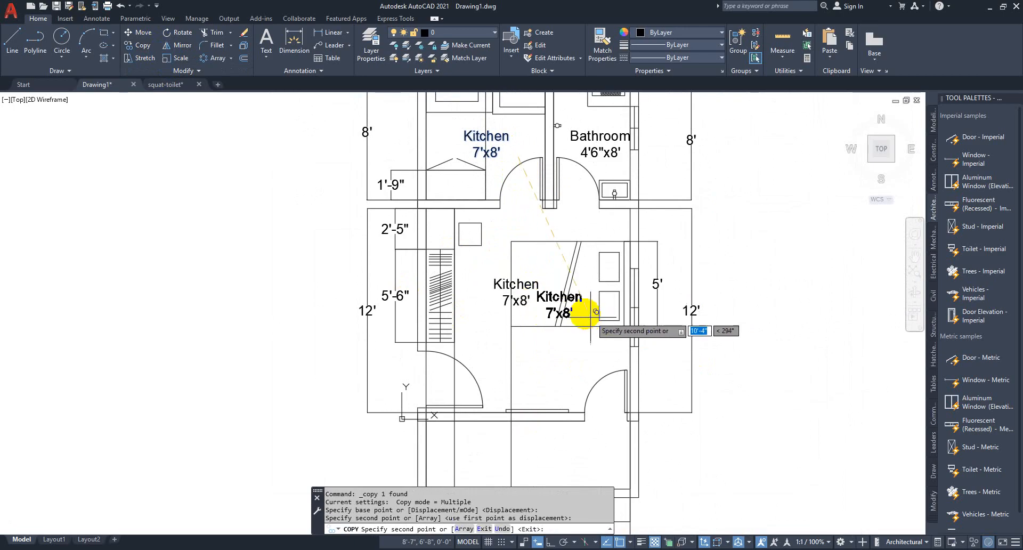
key("Escape")
Step: Replace the copied label's text in the bedroom with Bedroom and 12'x12' on a second line
double_click(521, 286)
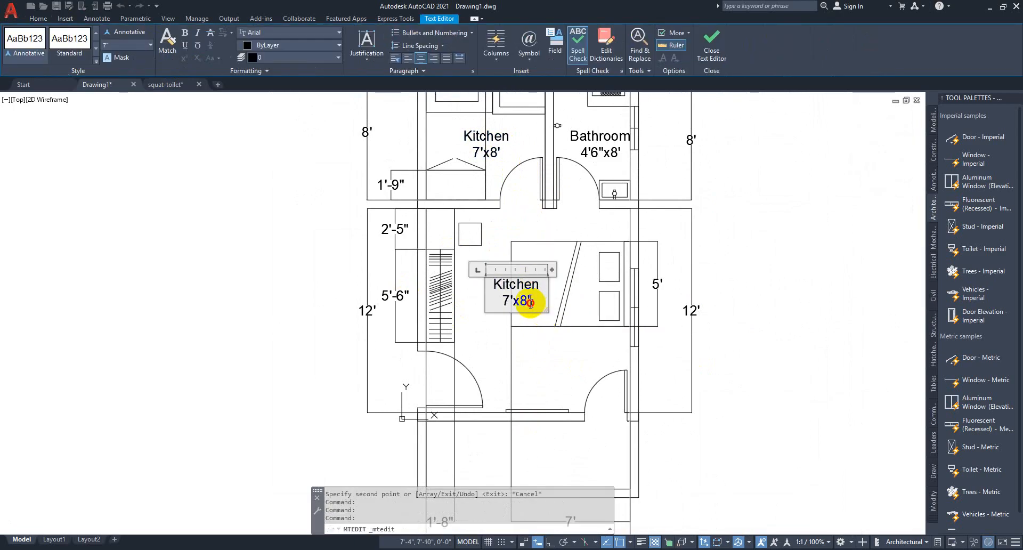
left_click_drag(530, 302, 384, 228)
type("Be")
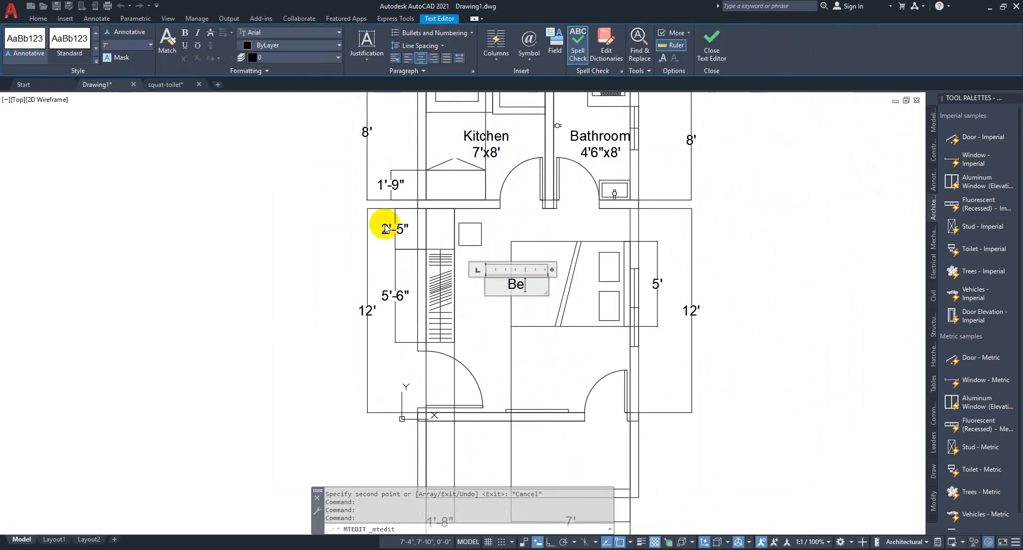
type("droo")
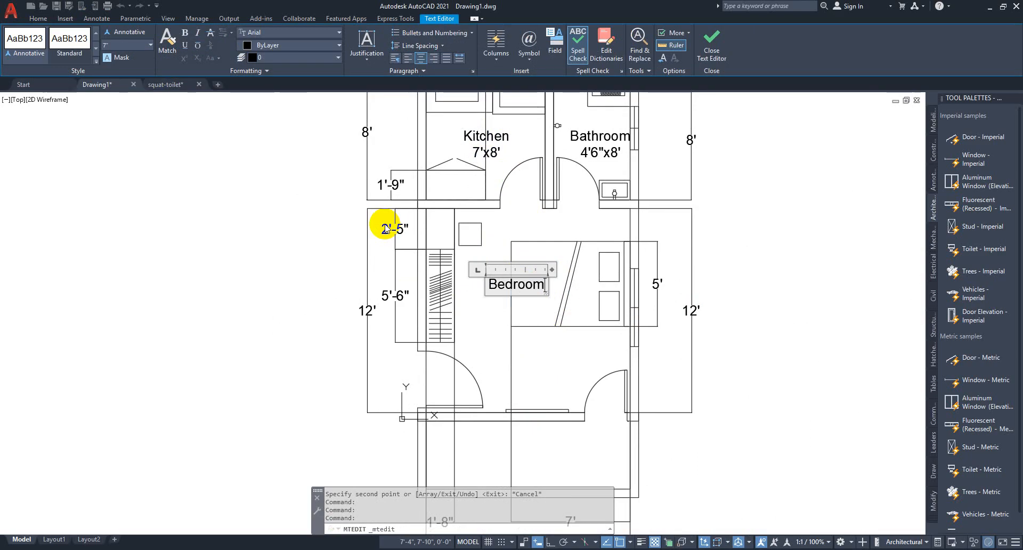
type("m")
key("Return")
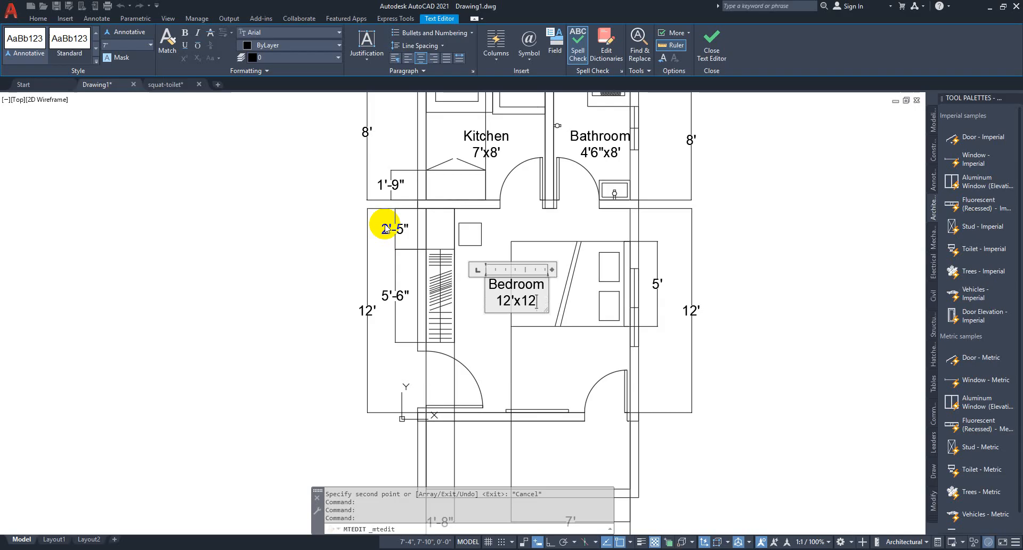
left_click(688, 315)
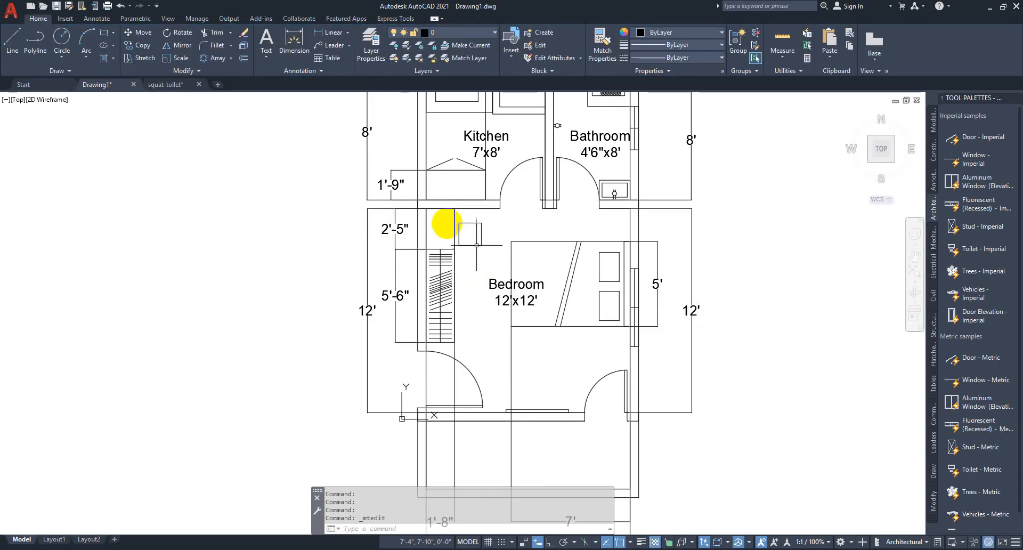
Step: Modify the Standard dimension style so its text color is Red
middle_click_drag(442, 184, 487, 279)
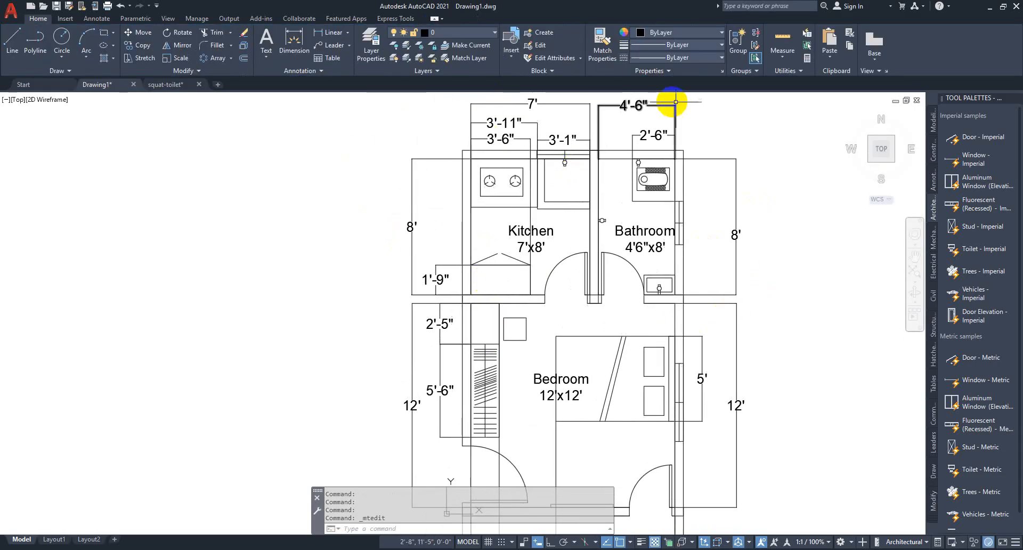
scroll(621, 199, "down", 2)
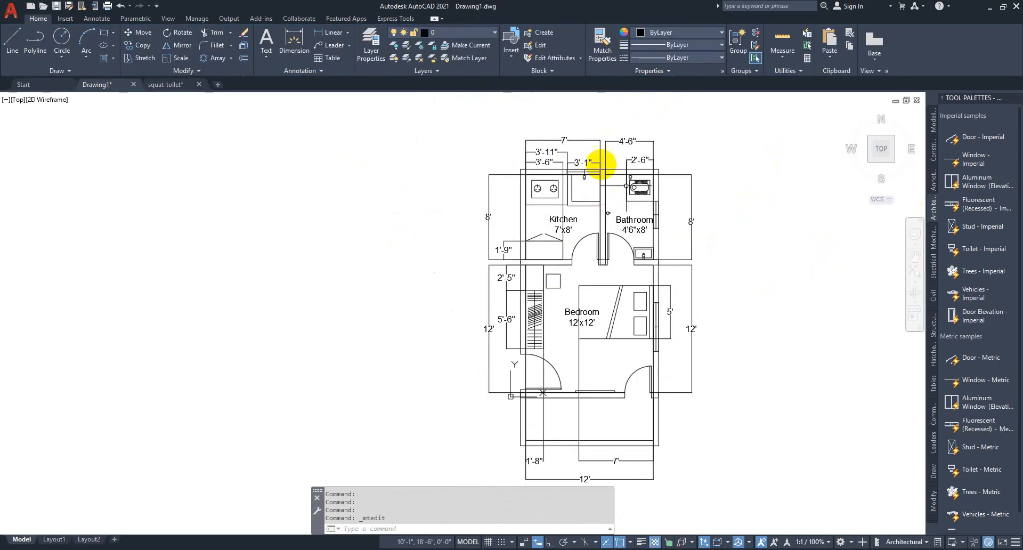
scroll(599, 158, "up", 2)
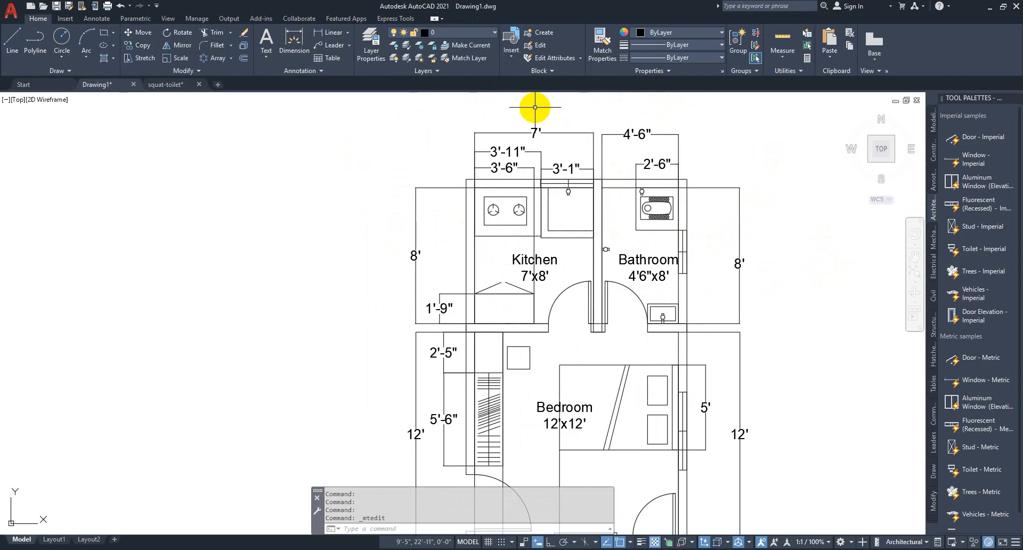
key("Return")
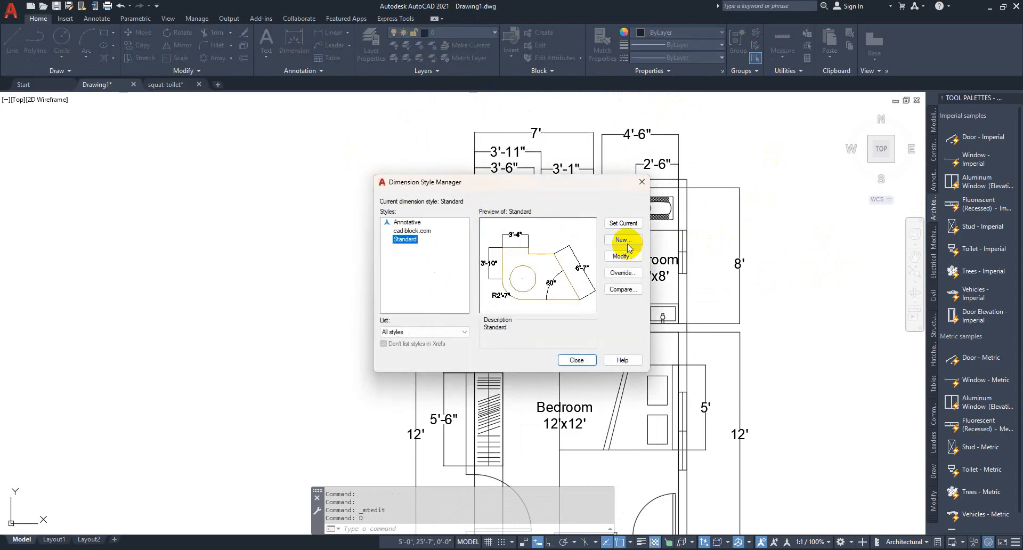
left_click(621, 260)
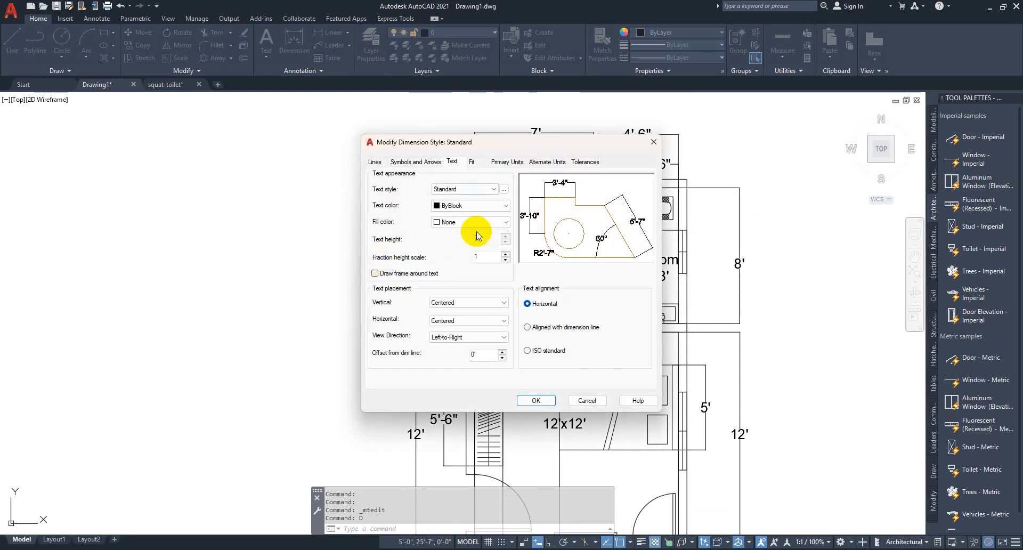
left_click(465, 206)
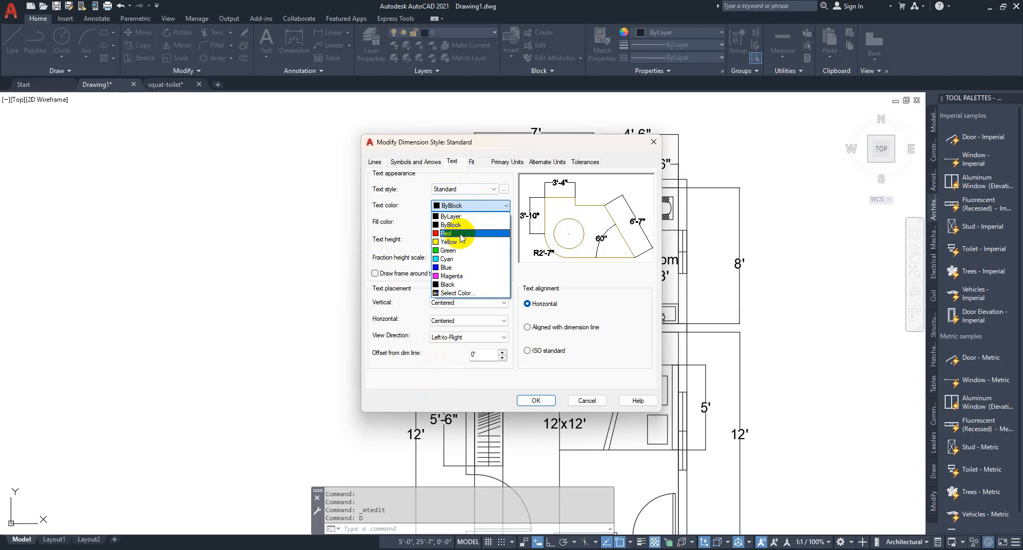
left_click(456, 234)
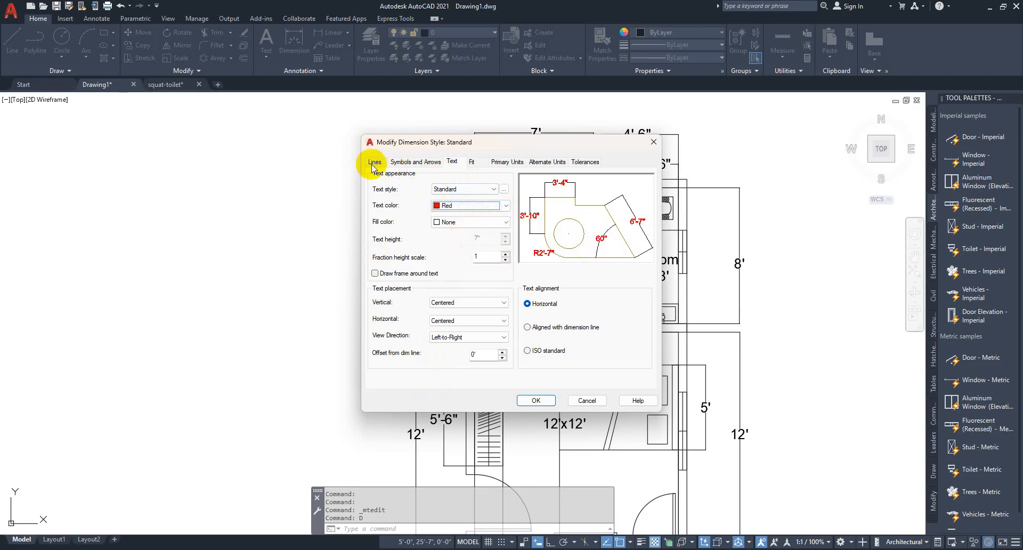
Step: Set both the dimension line and extension line colors of the Standard style to Cyan, and apply the style changes
left_click(416, 163)
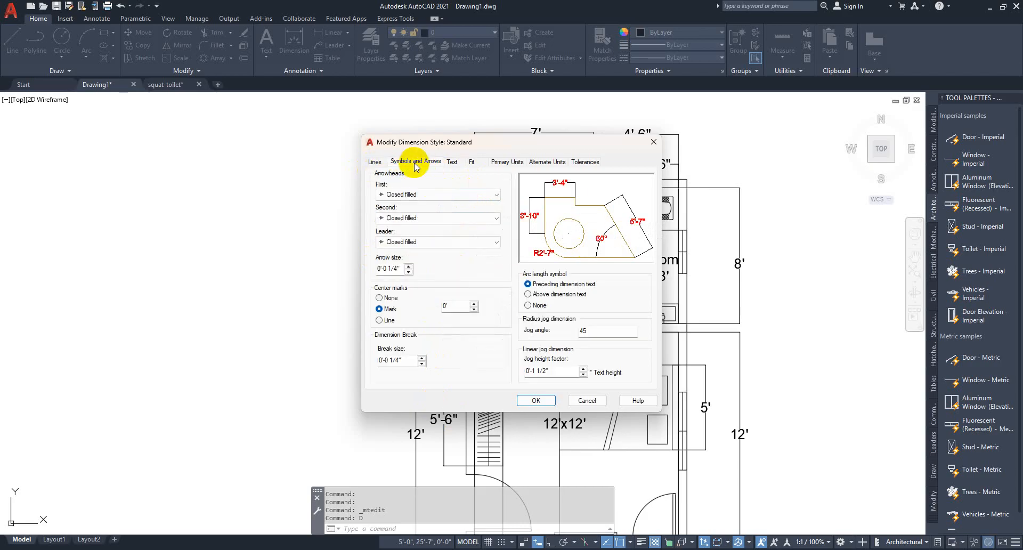
left_click(375, 163)
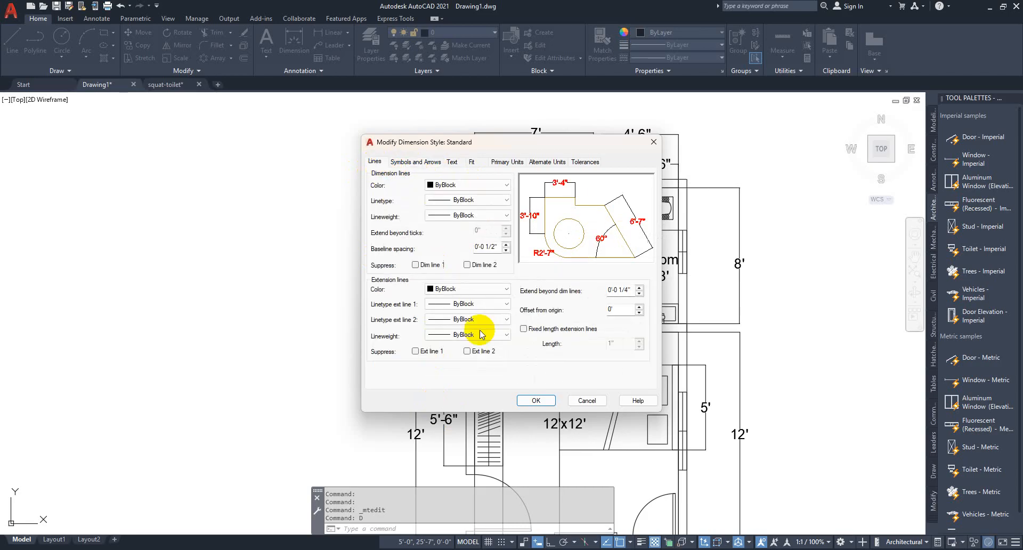
left_click(469, 185)
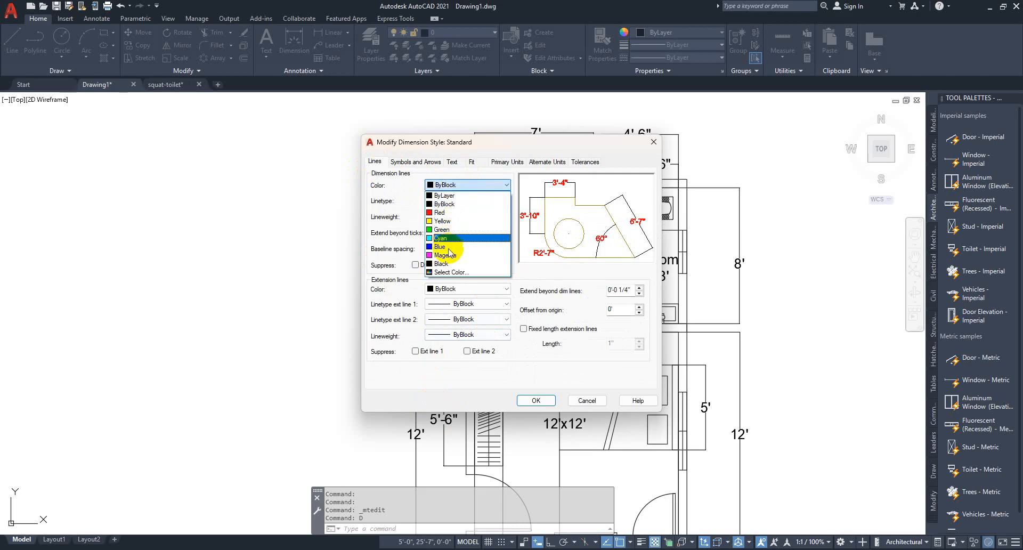
left_click(449, 247)
left_click(458, 289)
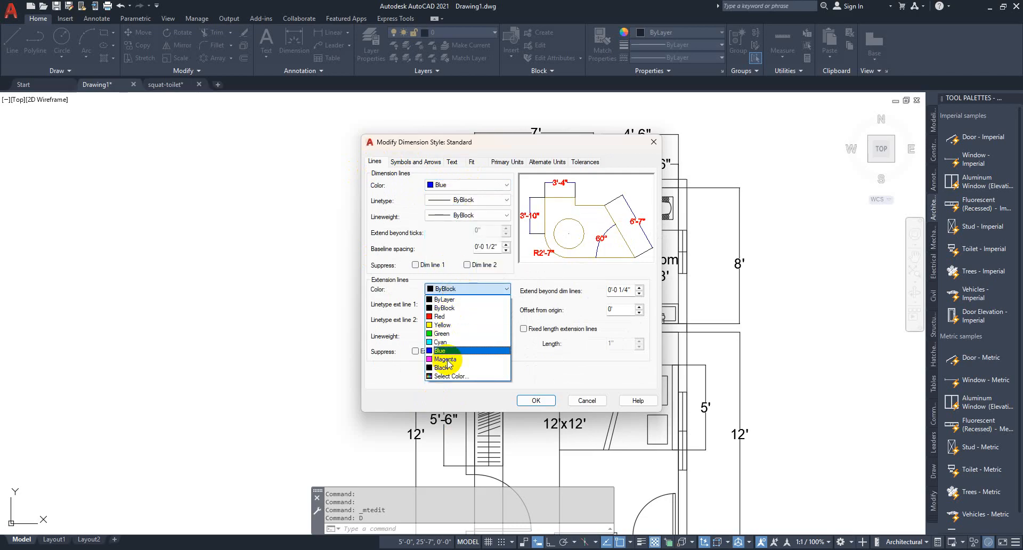
left_click(440, 342)
left_click(450, 185)
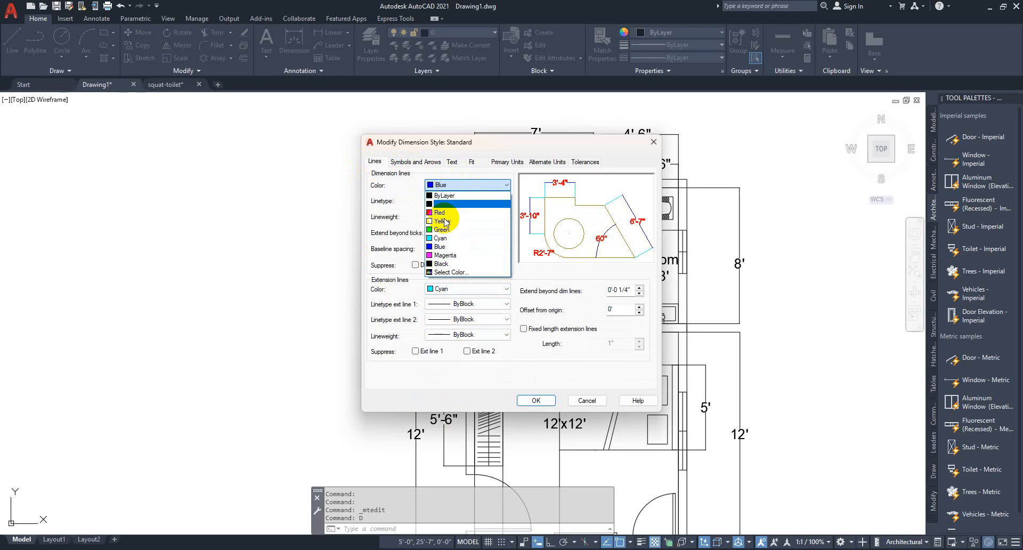
left_click(440, 238)
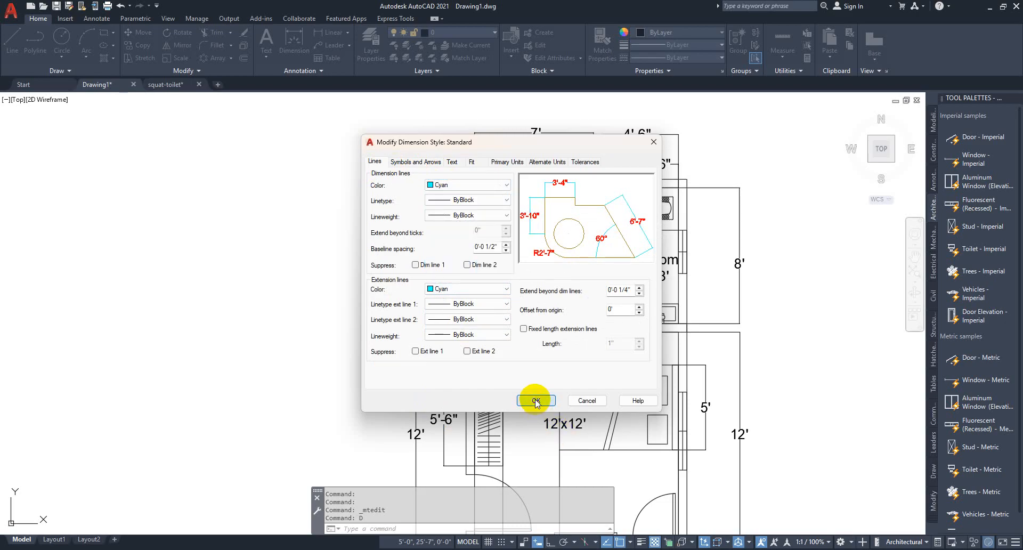
left_click(536, 400)
left_click(563, 358)
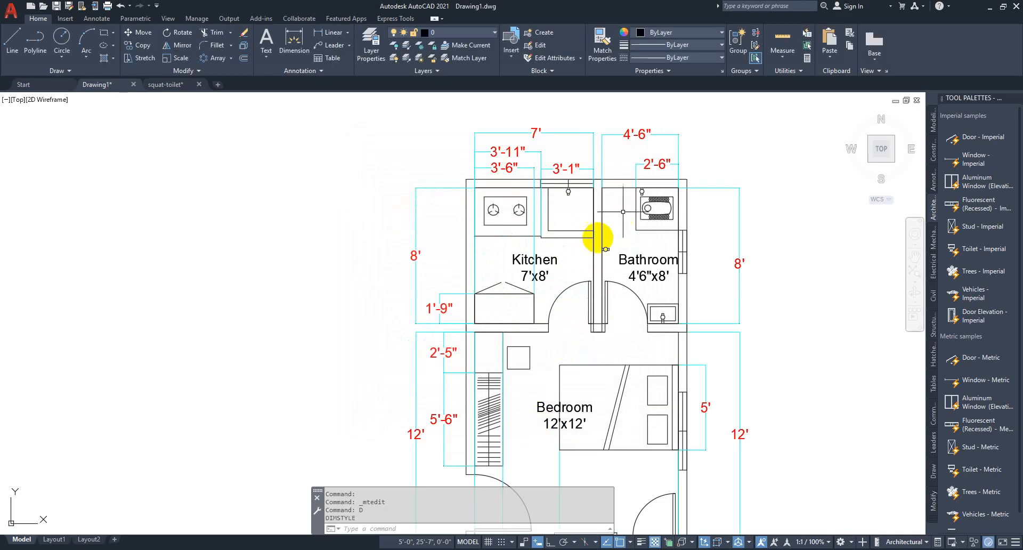
Step: Examine the recolored dimensions around the plan, from those below the porch up to the kitchen and bathroom
scroll(586, 255, "down", 2)
middle_click_drag(644, 353, 641, 237)
scroll(541, 441, "up", 4)
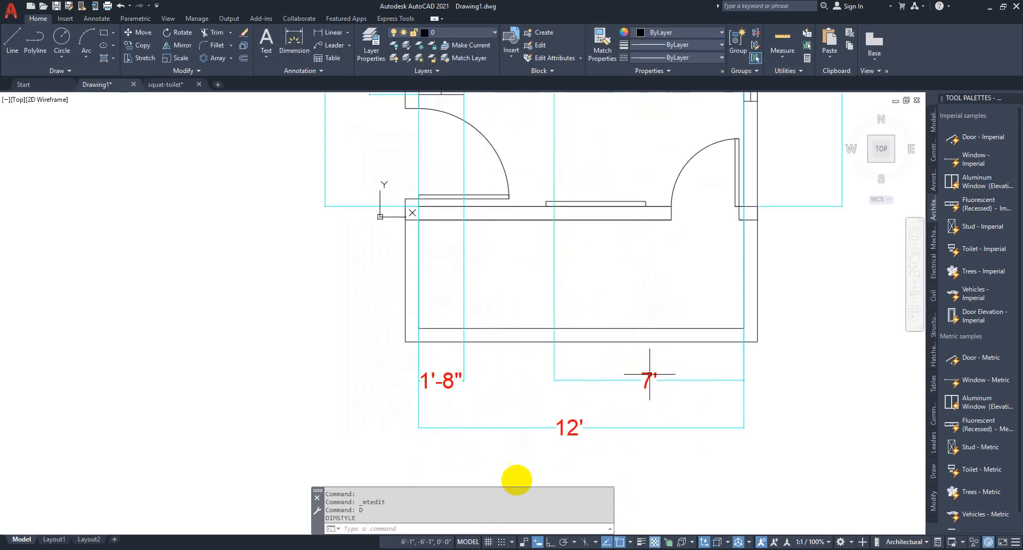
scroll(521, 253, "down", 4)
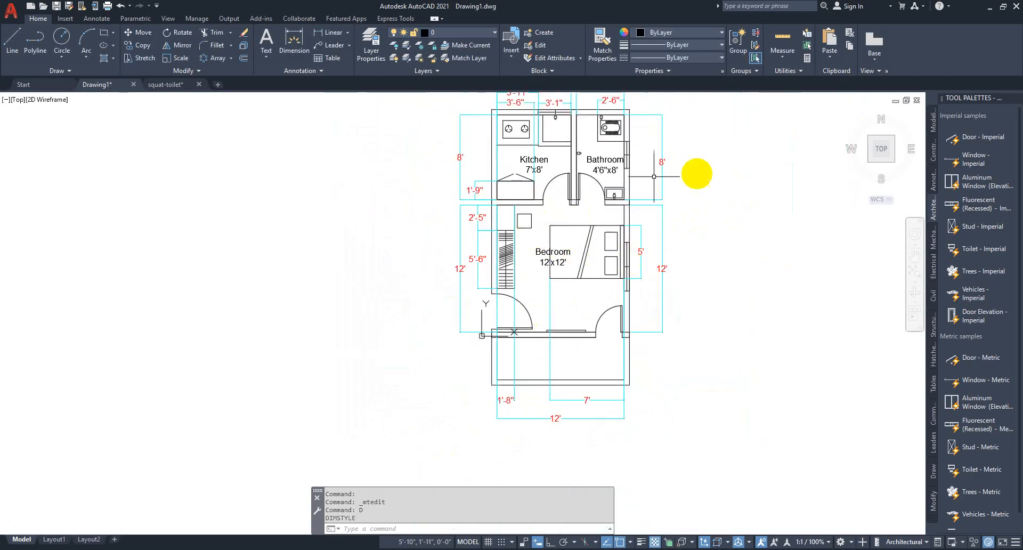
middle_click_drag(528, 206, 592, 295)
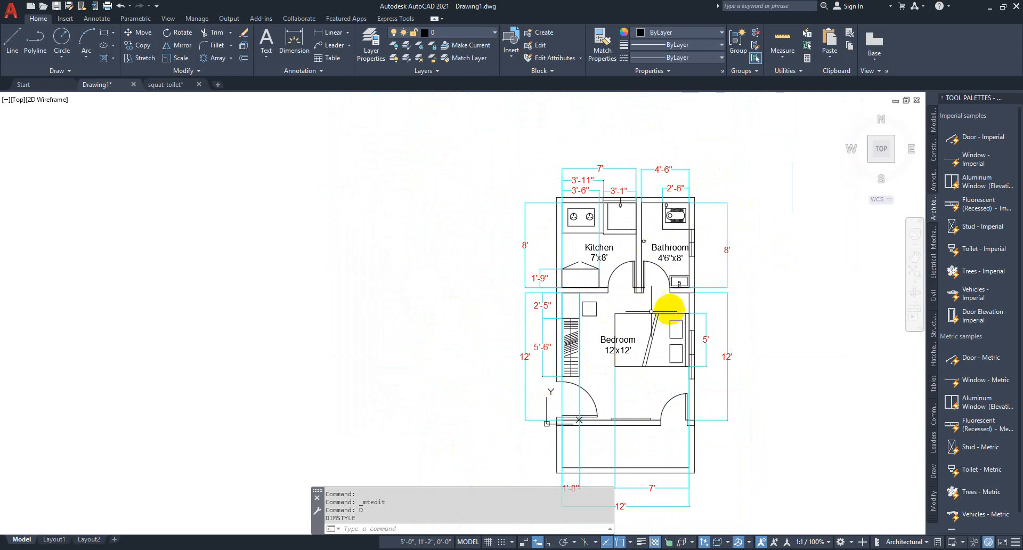
scroll(619, 344, "up", 2)
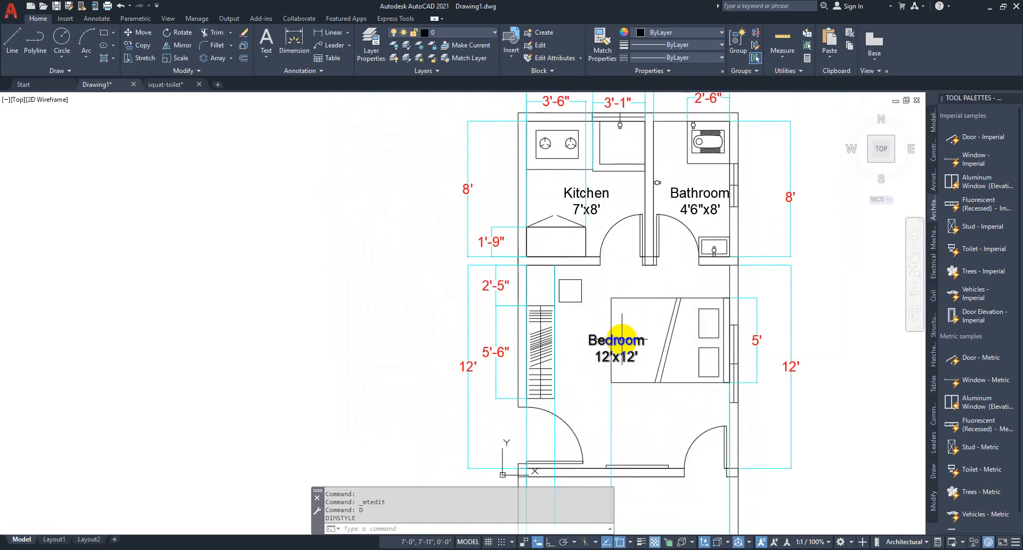
mouse_move(653, 265)
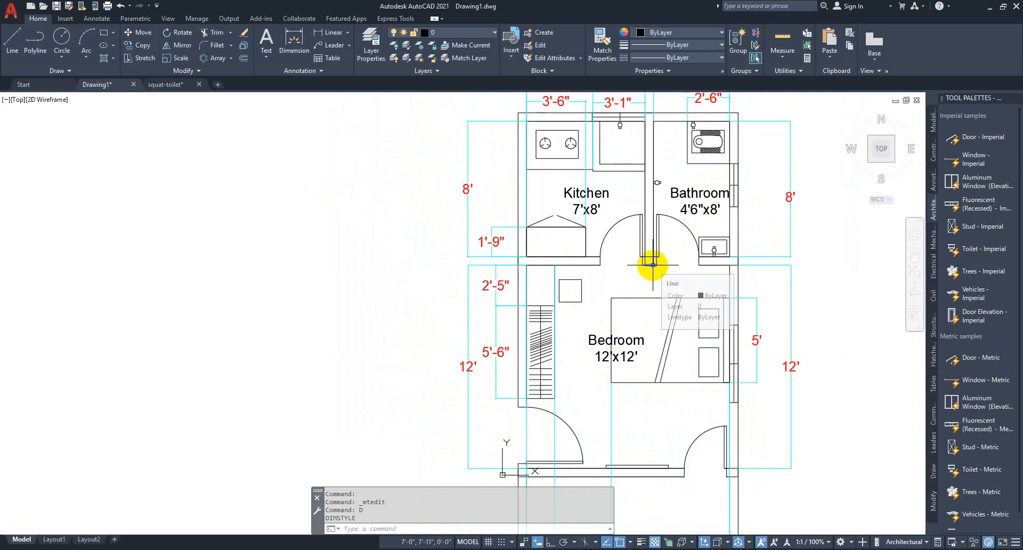
scroll(581, 152, "up", 5)
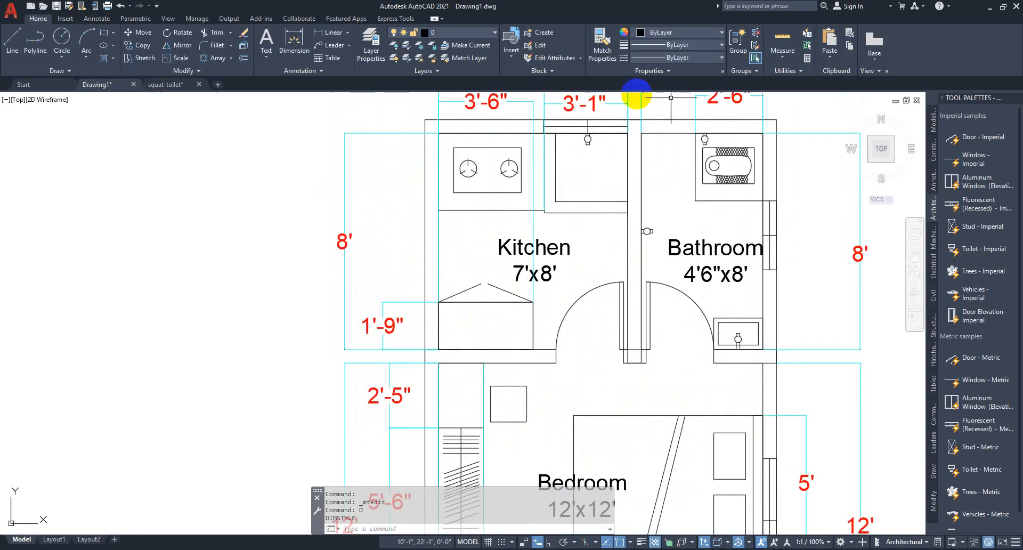
scroll(578, 176, "down", 3)
Step: Create a new layer named dim and give it index color 180
left_click(379, 40)
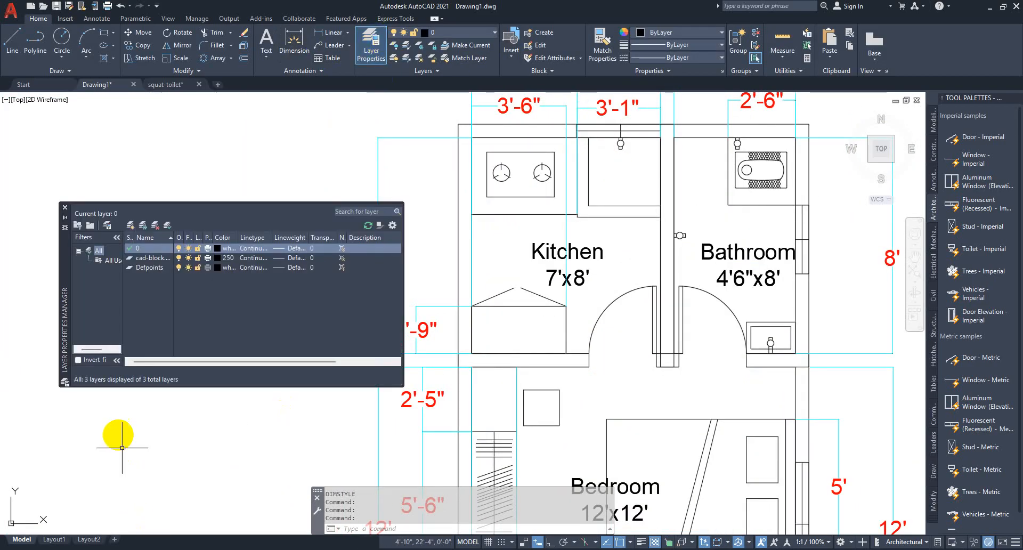
left_click(130, 225)
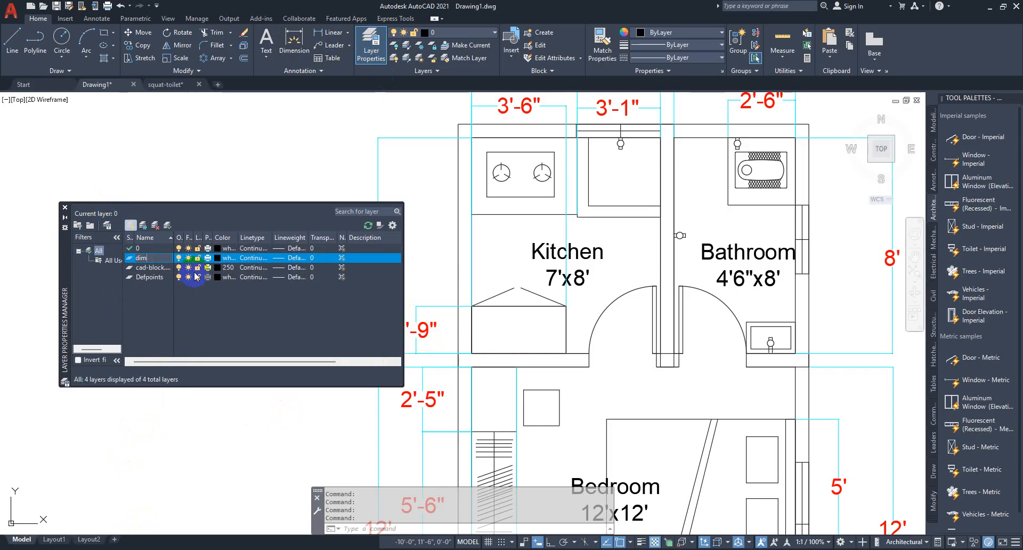
left_click(216, 257)
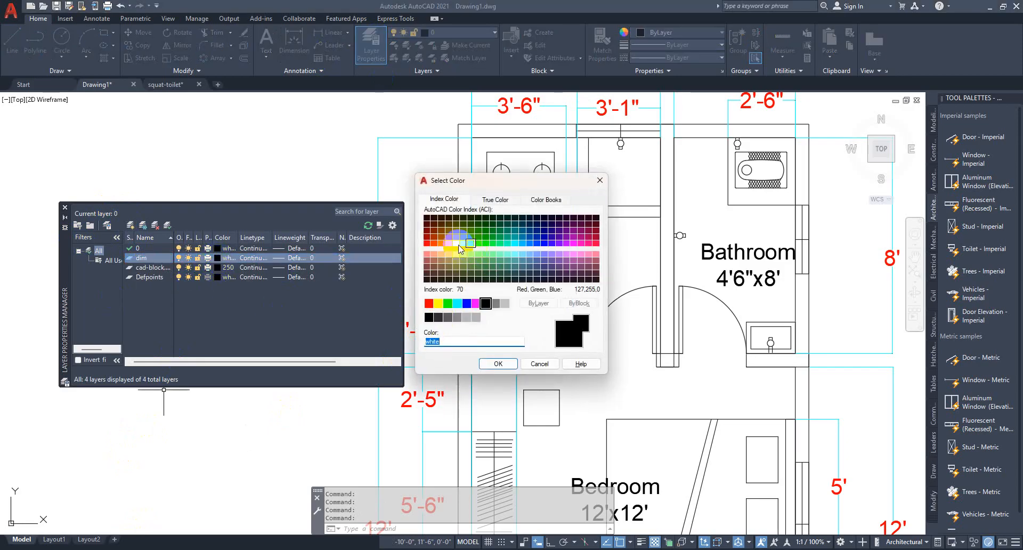
left_click(428, 249)
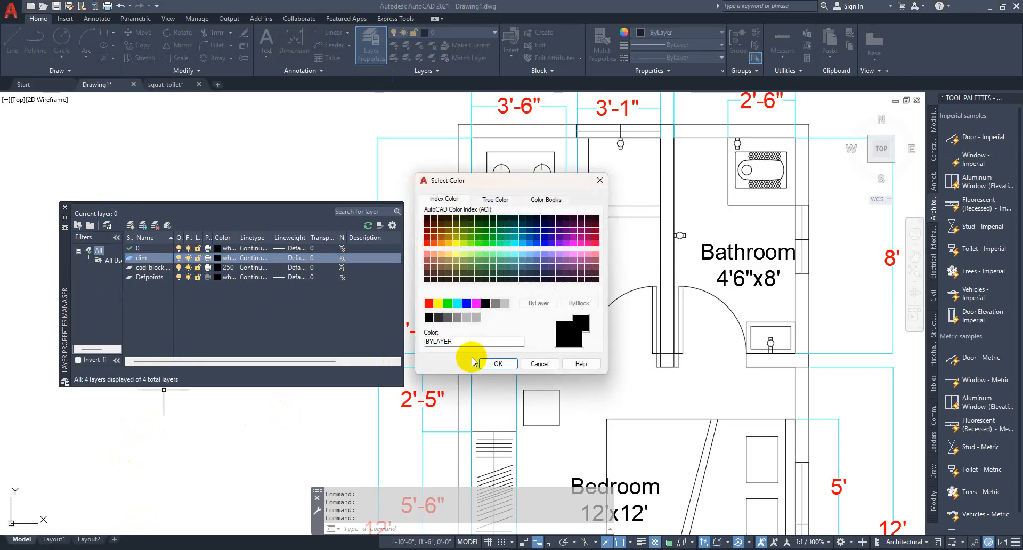
left_click(491, 364)
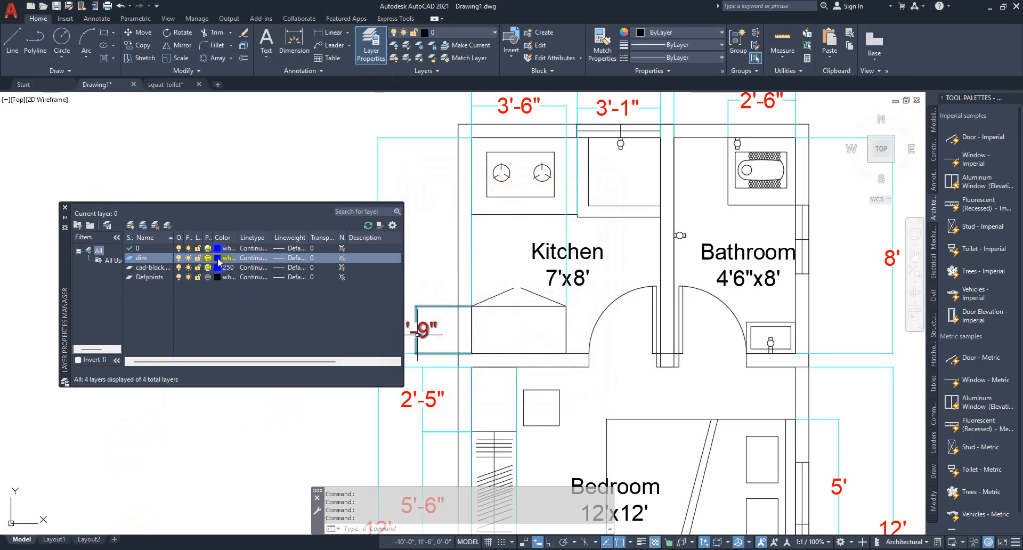
left_click(218, 257)
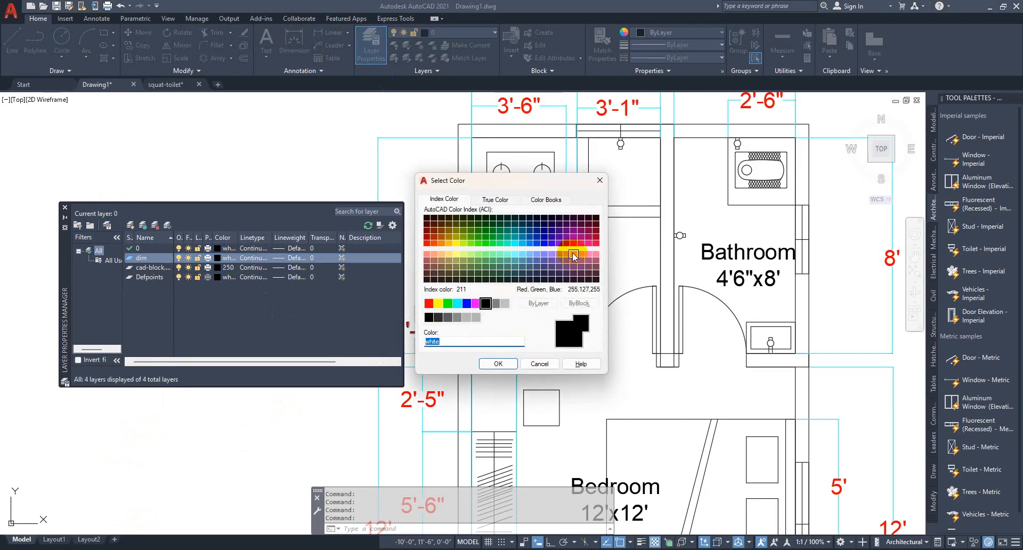
left_click(552, 243)
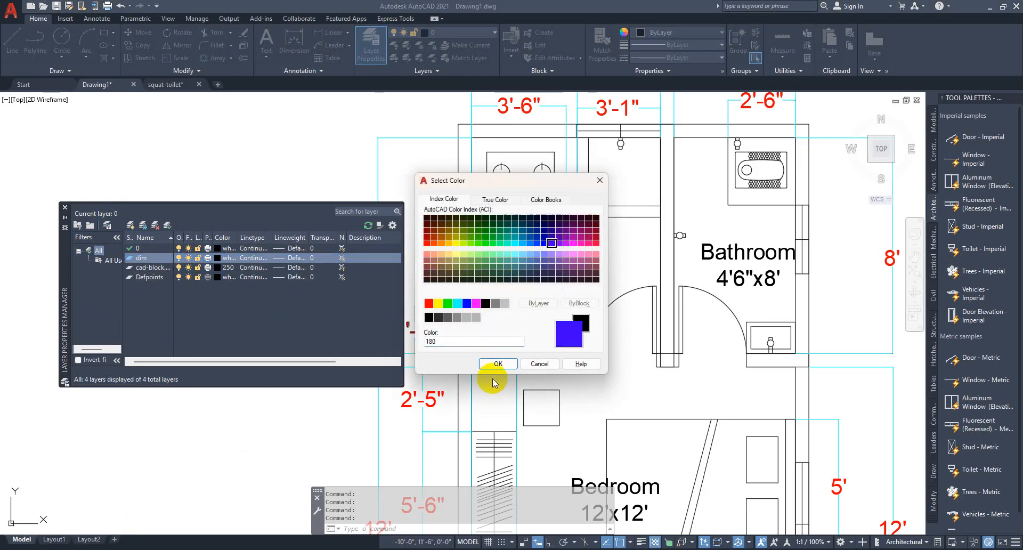
left_click(498, 364)
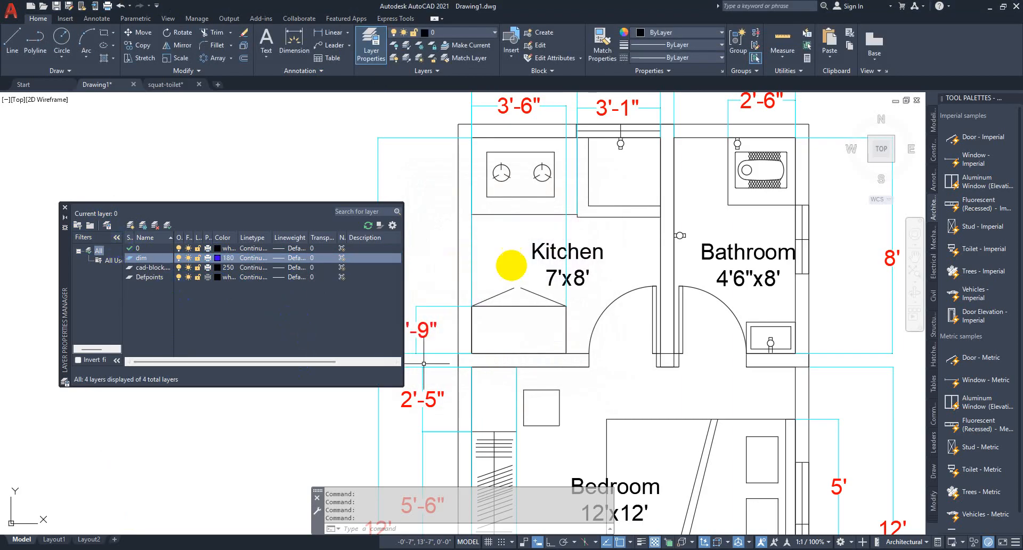
Step: Create a new layer named window and give it index color 150
left_click(130, 226)
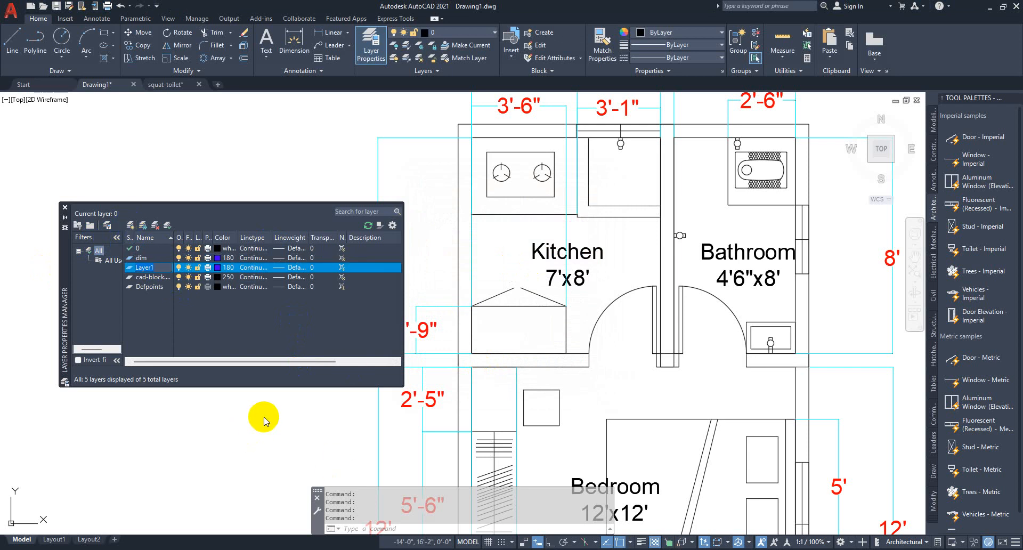
left_click(218, 267)
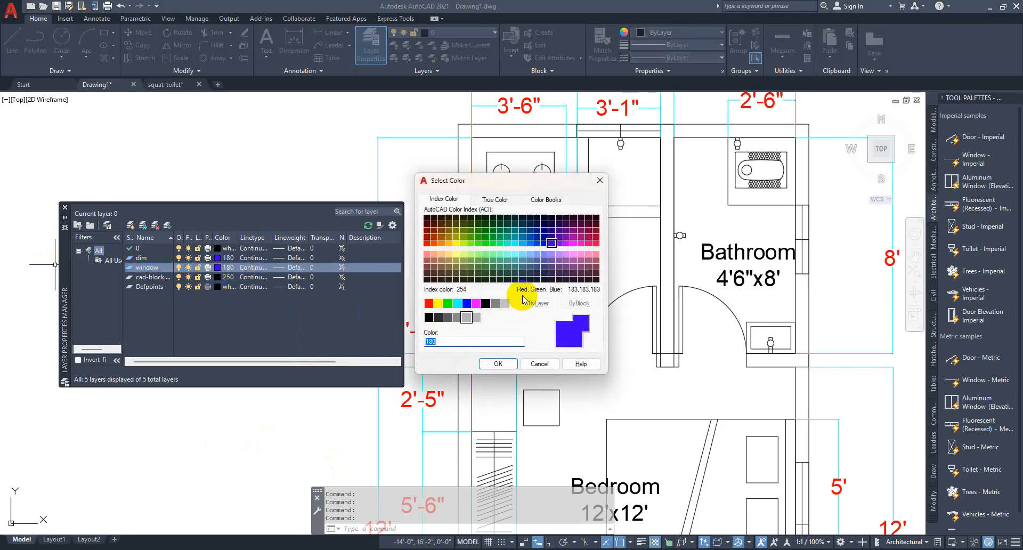
left_click(529, 244)
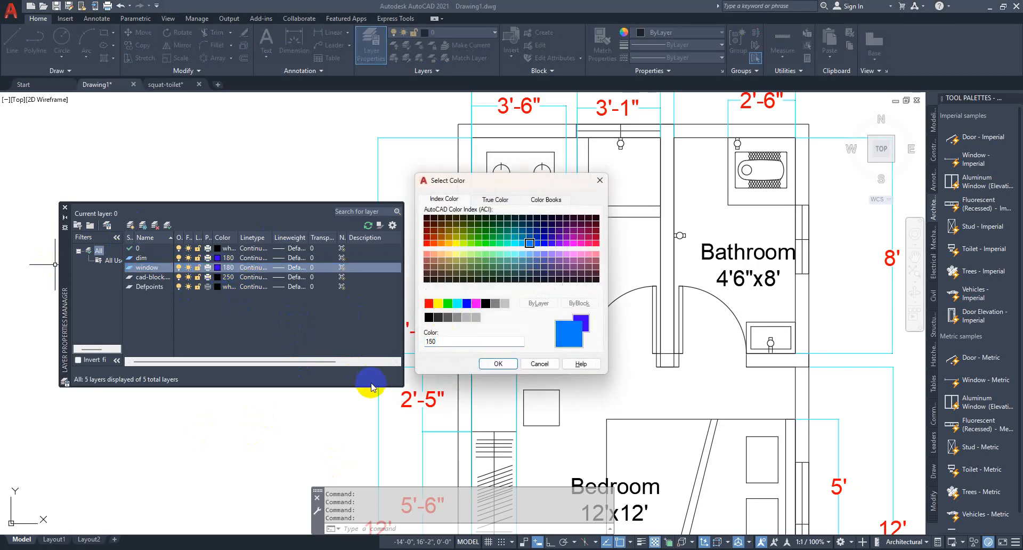
left_click(497, 364)
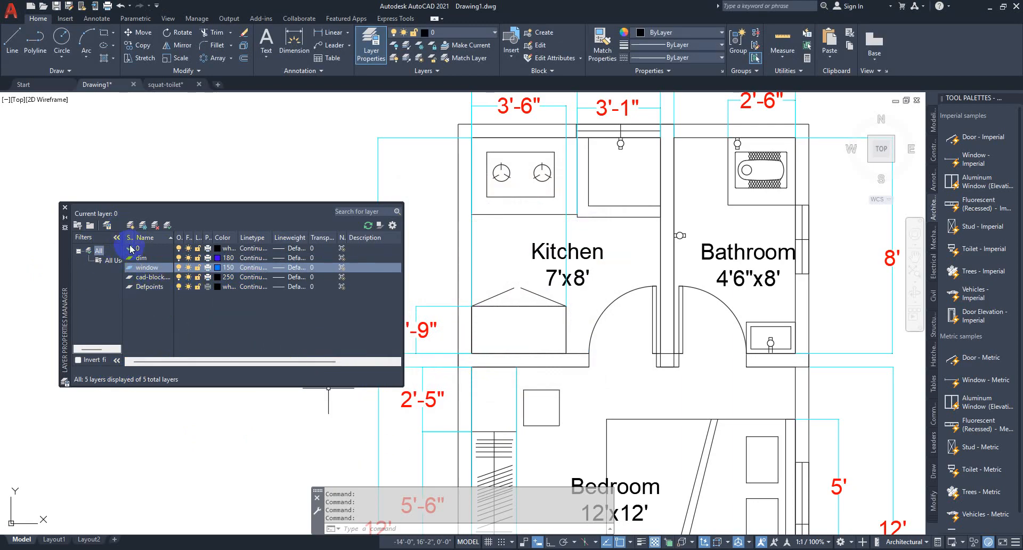
Step: Create a new layer named door and give it index color 14
left_click(131, 226)
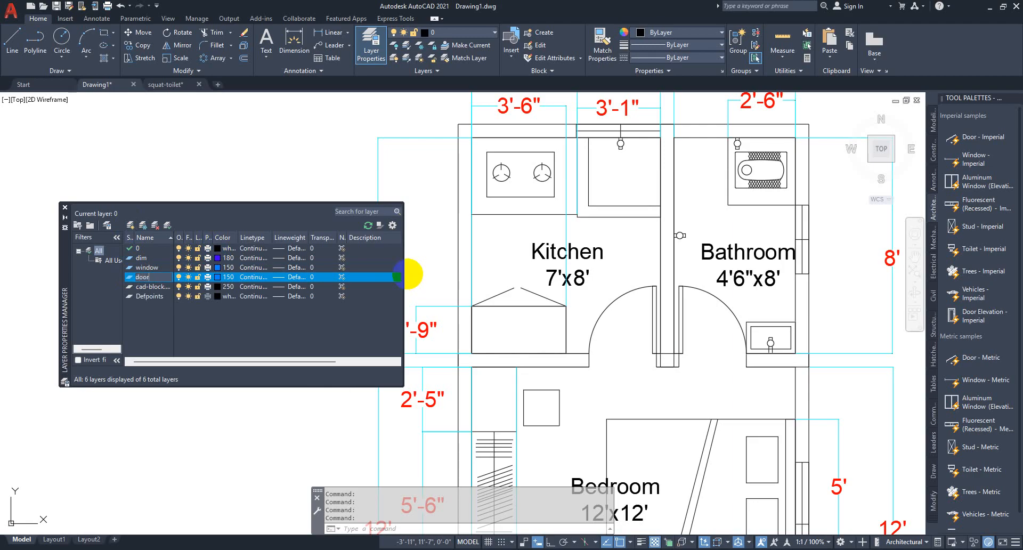
left_click(408, 274)
left_click(216, 277)
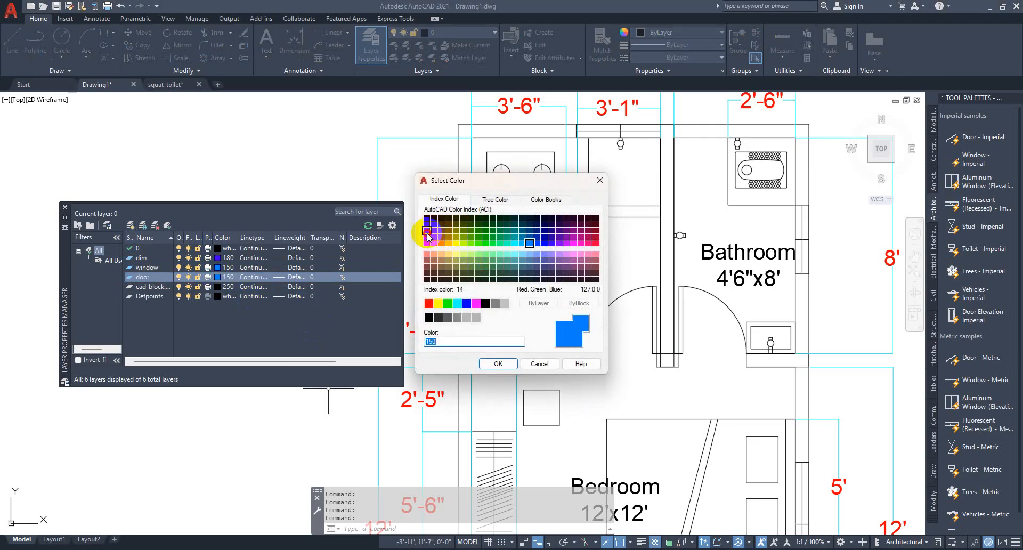
left_click(427, 232)
left_click(495, 364)
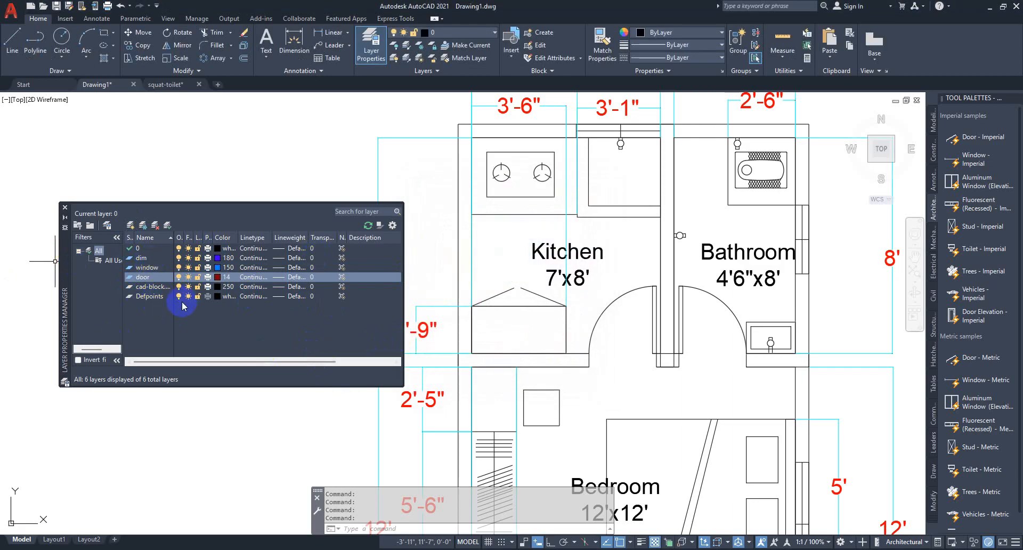
Step: Create a new layer named fixture and give it index color 82
left_click(130, 225)
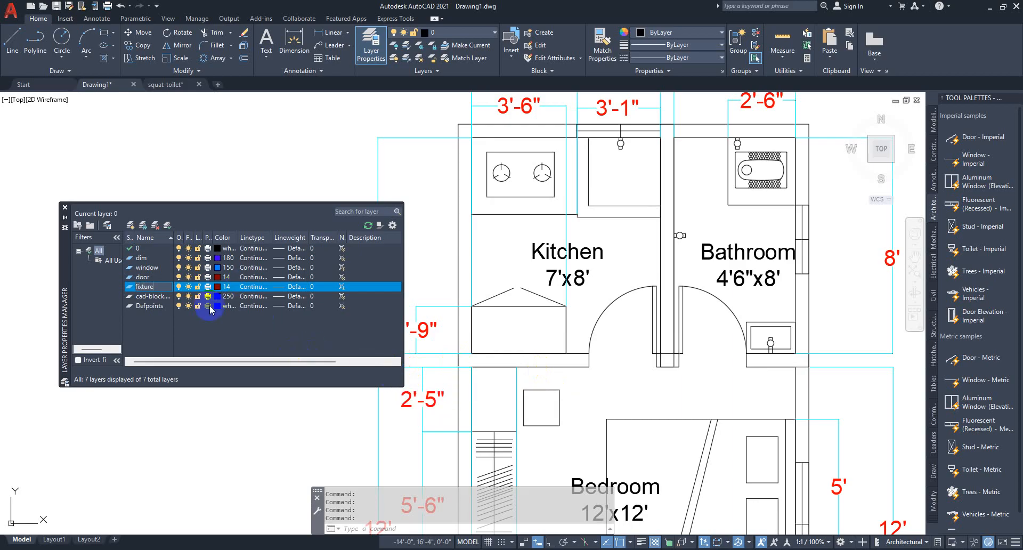
left_click(218, 289)
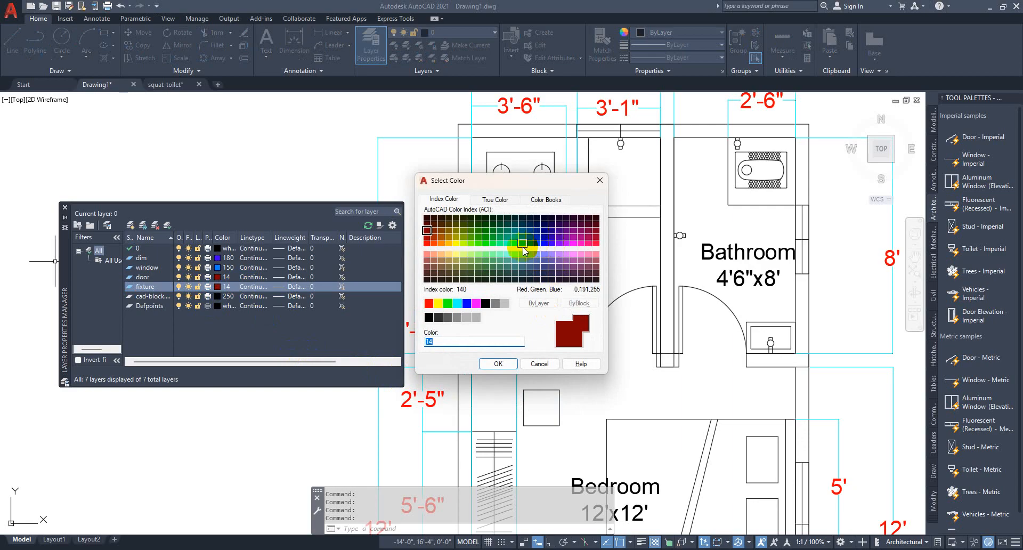
left_click(477, 237)
left_click(498, 363)
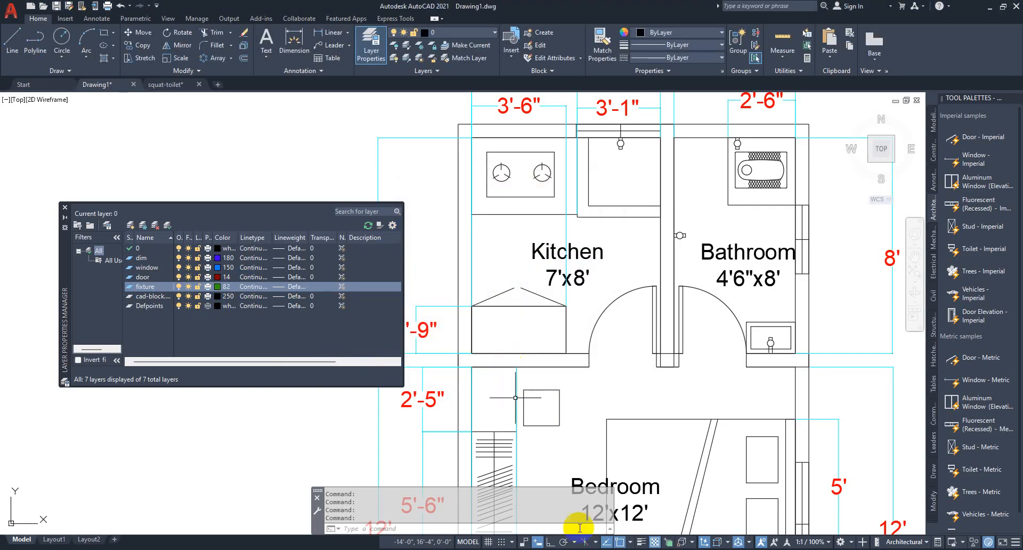
Step: Create a new layer named furniture with index color 40 and close the layer manager
left_click(131, 225)
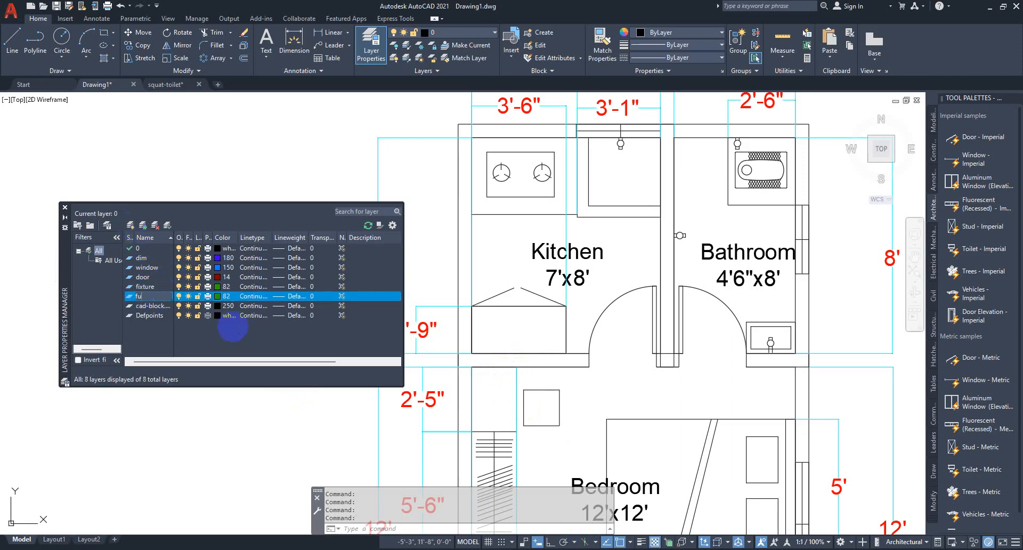
type("furnitur")
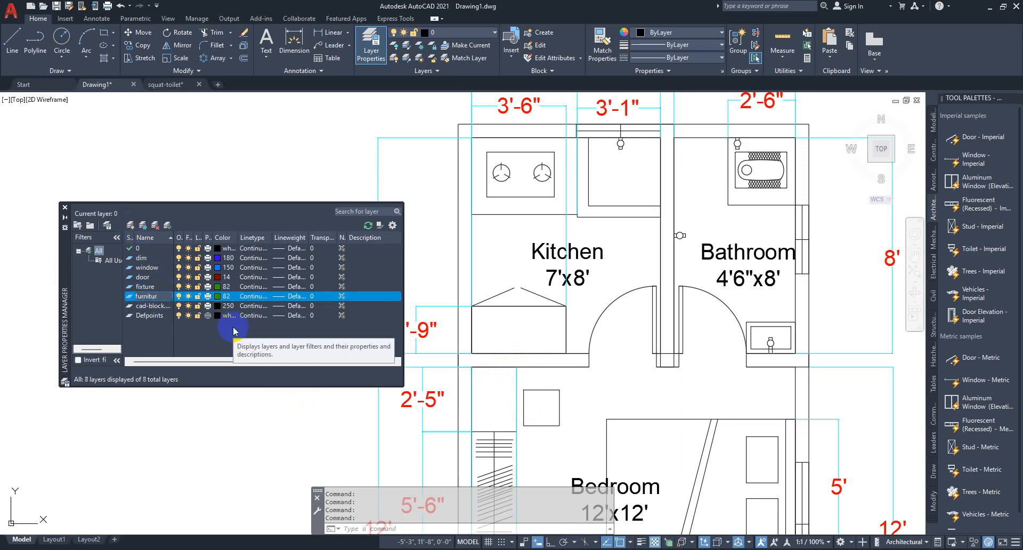
type("e")
key("Return")
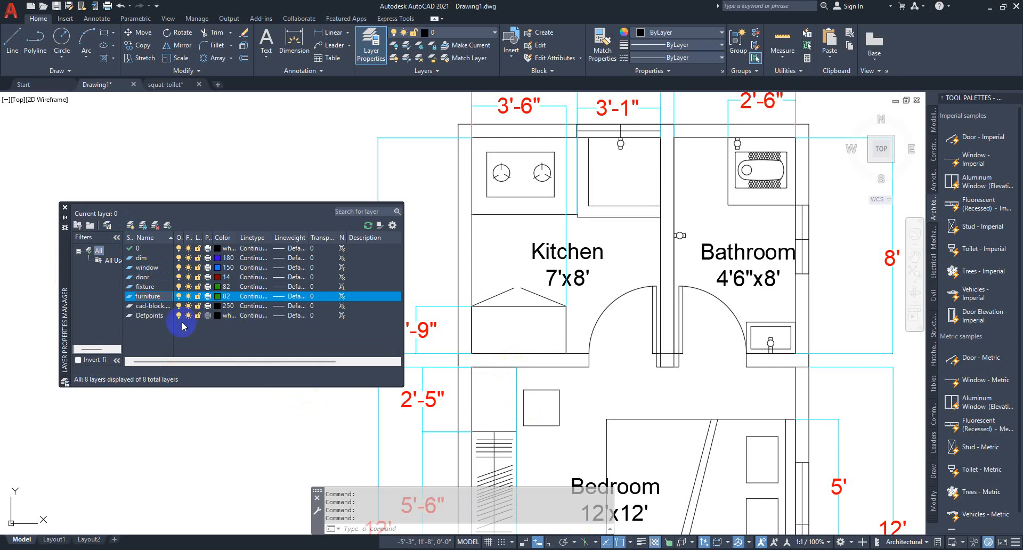
left_click(224, 297)
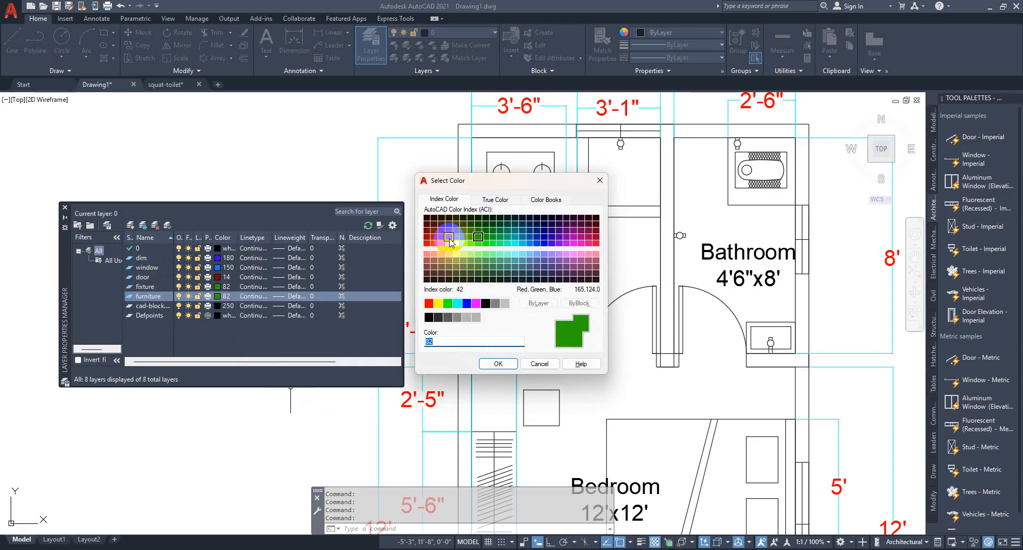
left_click(499, 364)
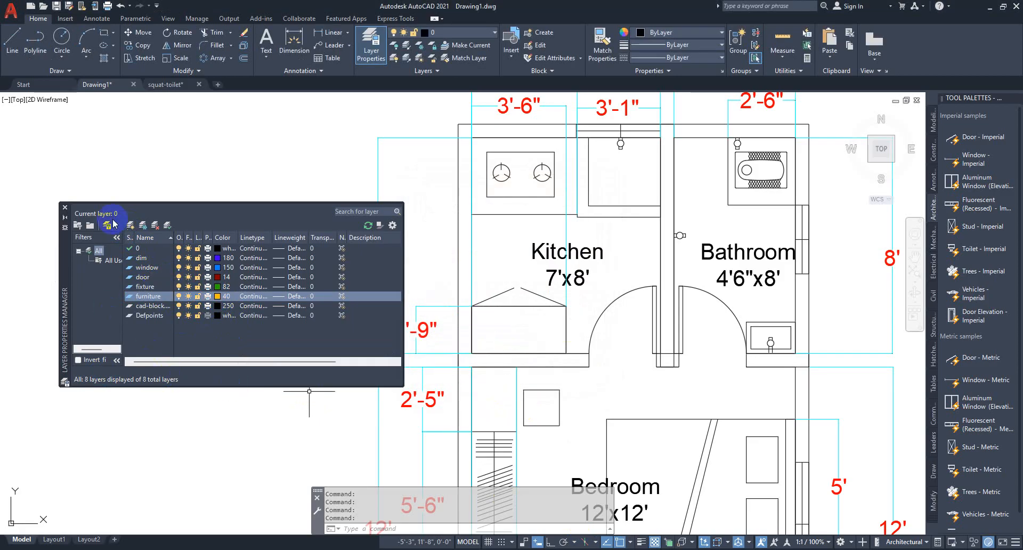
left_click(65, 210)
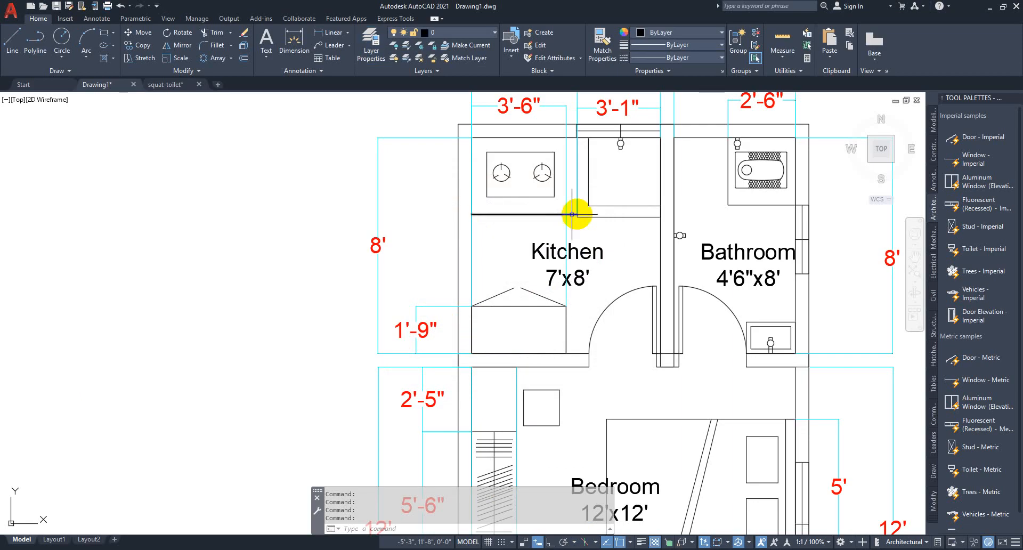
left_click(544, 237)
left_click(500, 154)
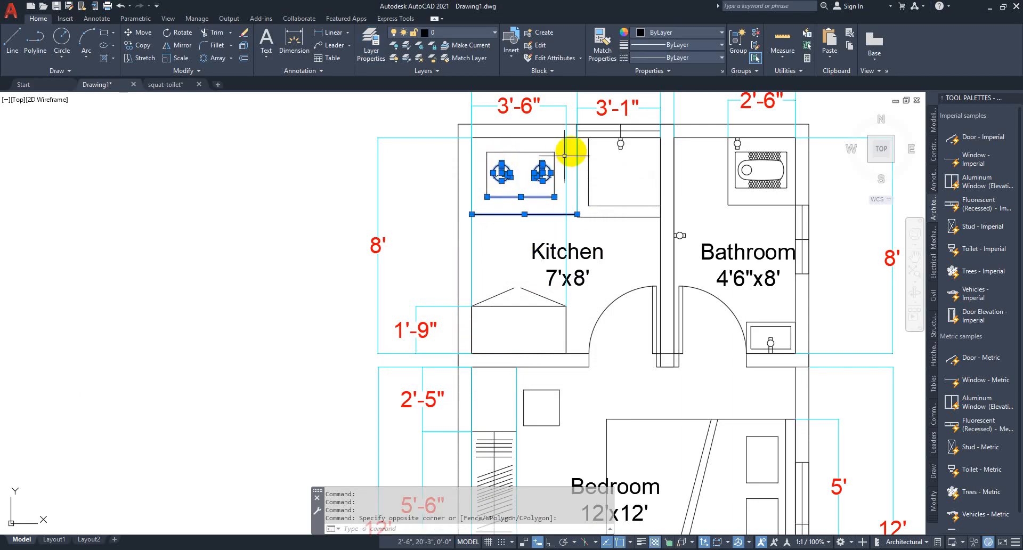
left_click(549, 143)
left_click(475, 223)
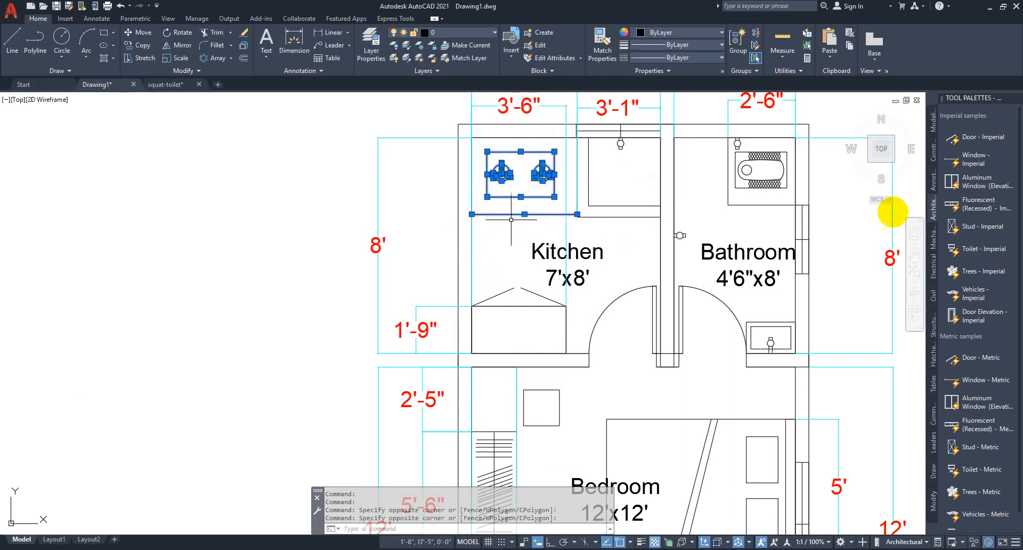
left_click(627, 224)
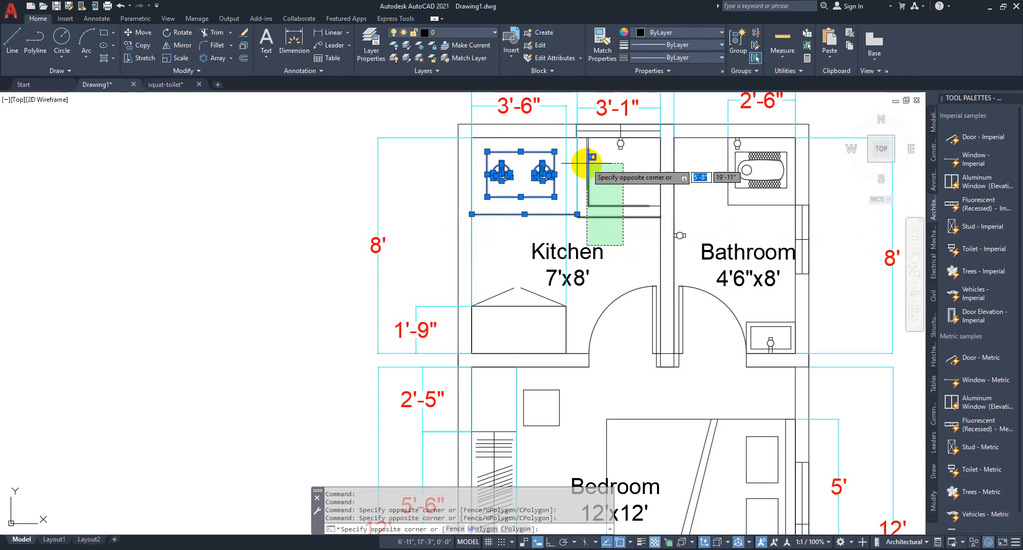
left_click(584, 160)
scroll(656, 199, "up", 3)
middle_click_drag(617, 231, 665, 368)
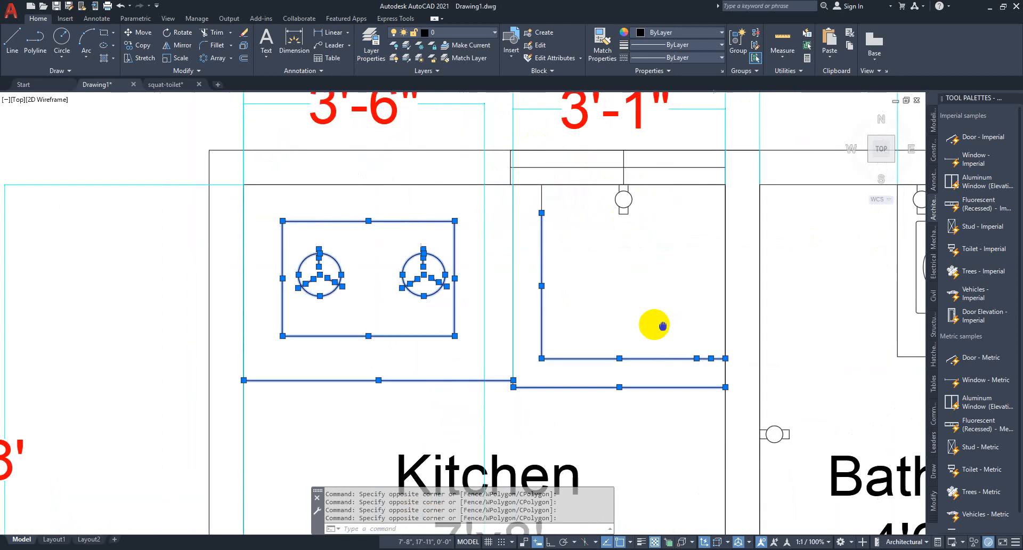
left_click(568, 201)
left_click(536, 210)
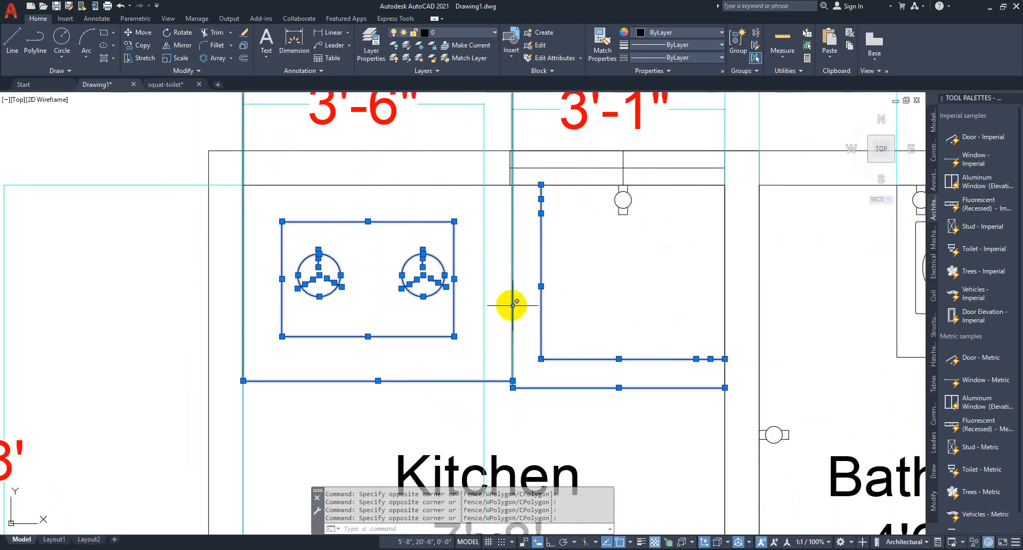
left_click(513, 305)
middle_click_drag(591, 265, 587, 337)
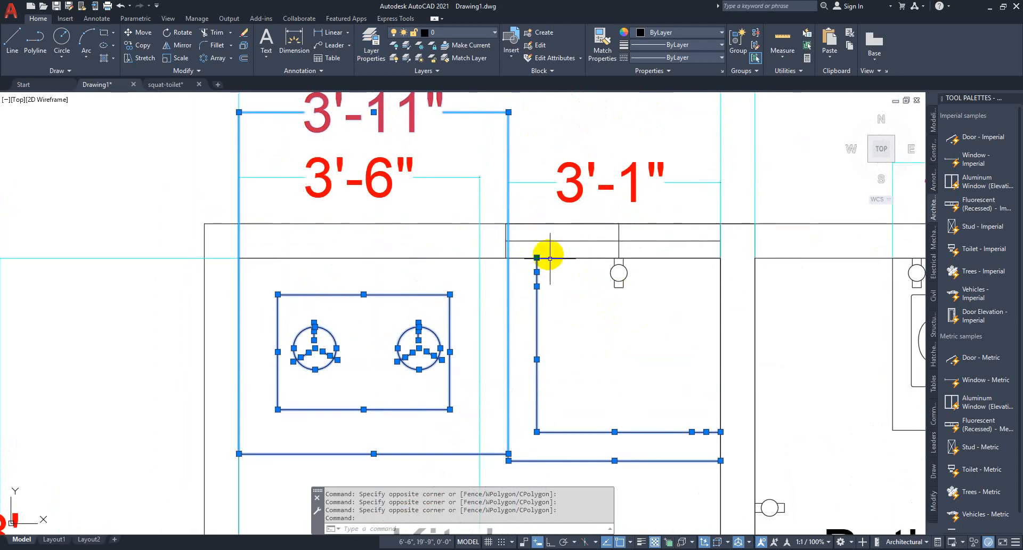
key("Escape")
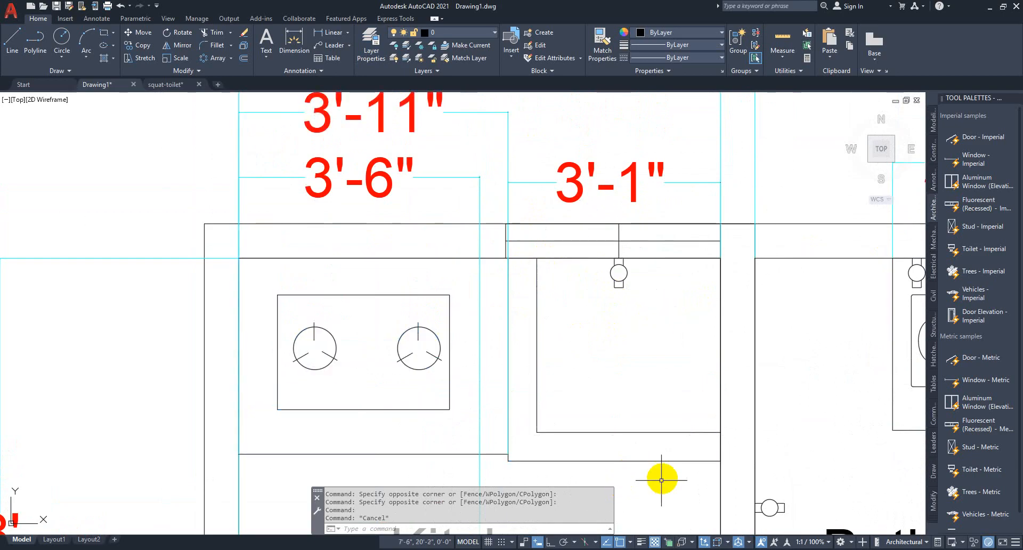
Step: Move the kitchen stove, counter edges, sink outline and tap to the fixture layer, leaving the dimensions out of the selection
left_click(665, 413)
left_click(277, 260)
middle_click_drag(532, 206, 540, 325)
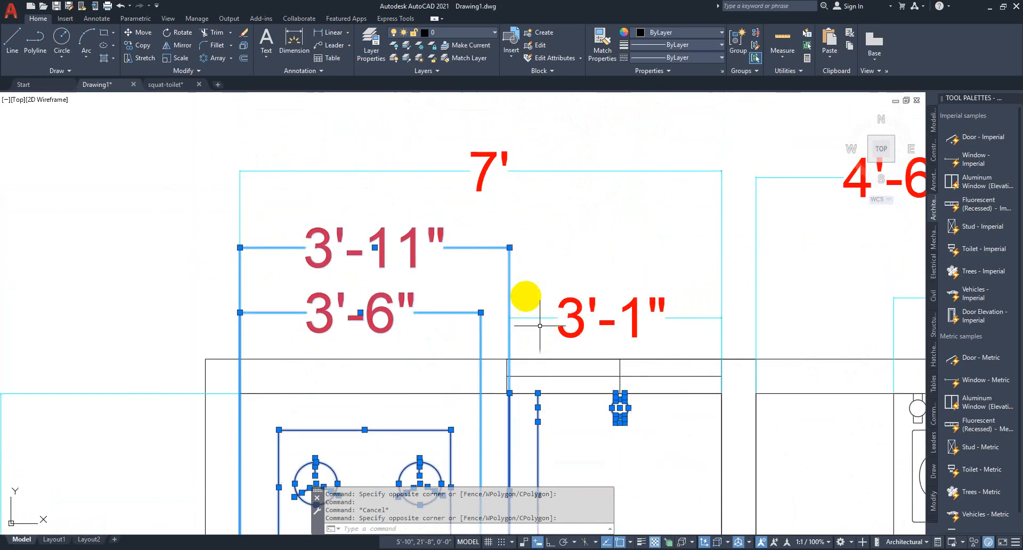
left_click(538, 228, "shift")
left_click(405, 315, "shift")
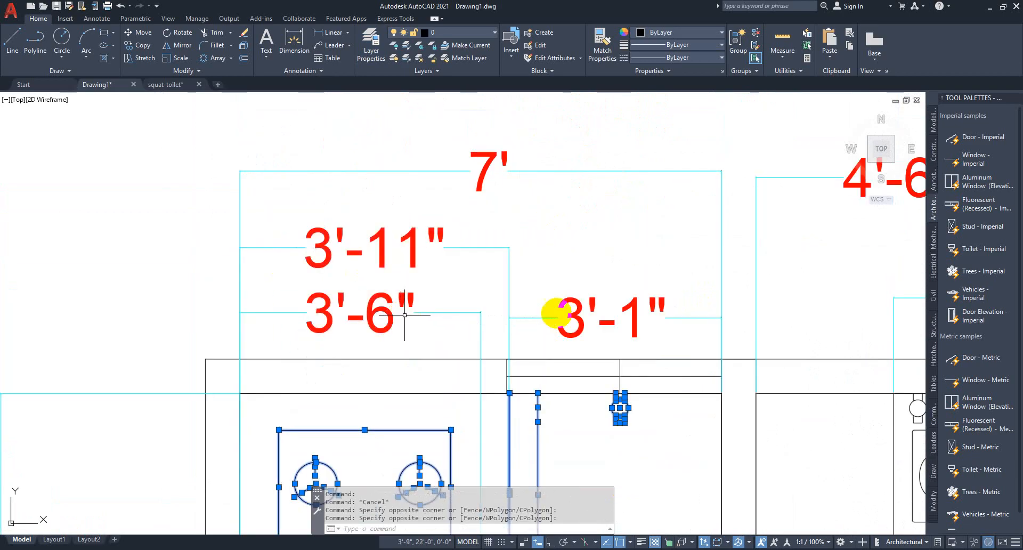
middle_click_drag(574, 375, 552, 255)
scroll(569, 246, "down", 2)
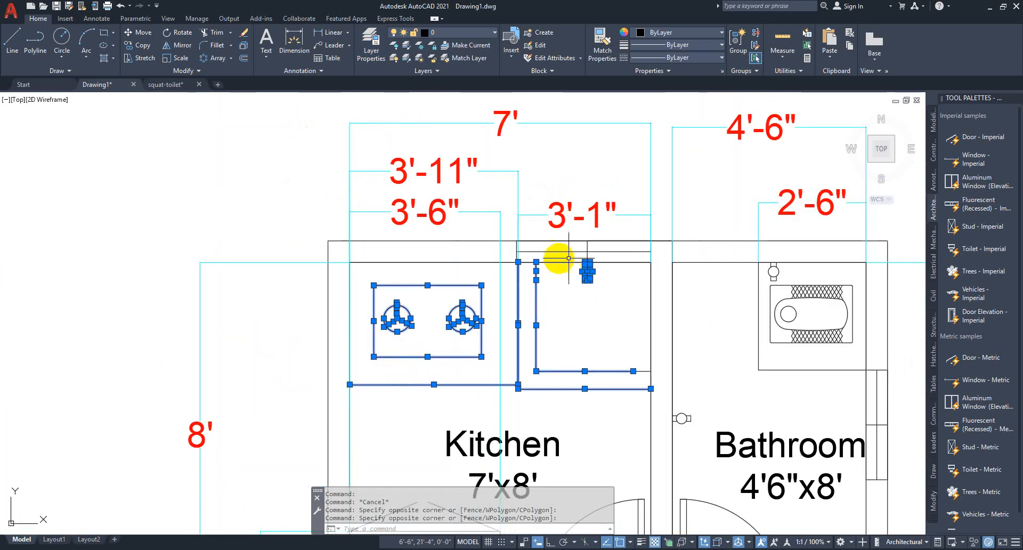
left_click(473, 32)
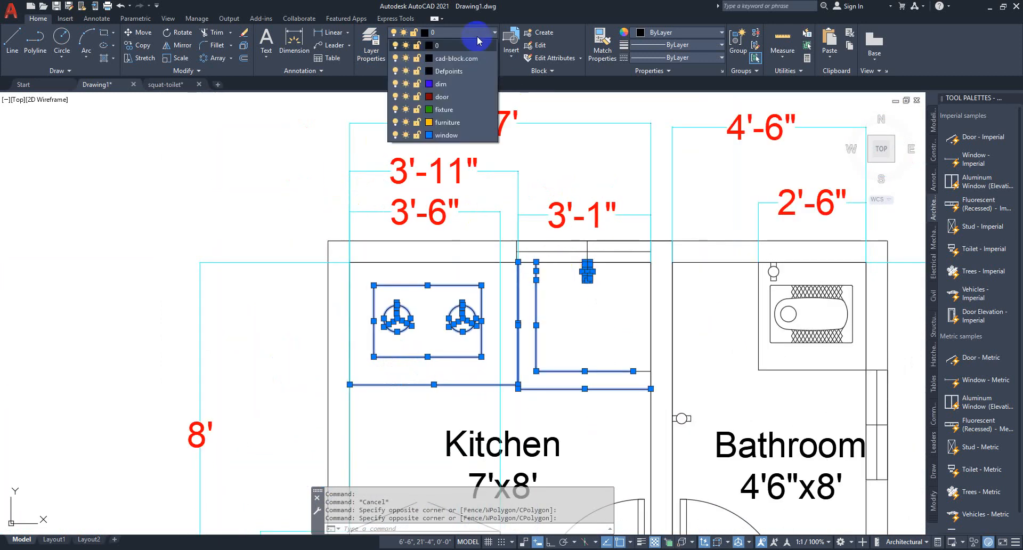
left_click(458, 122)
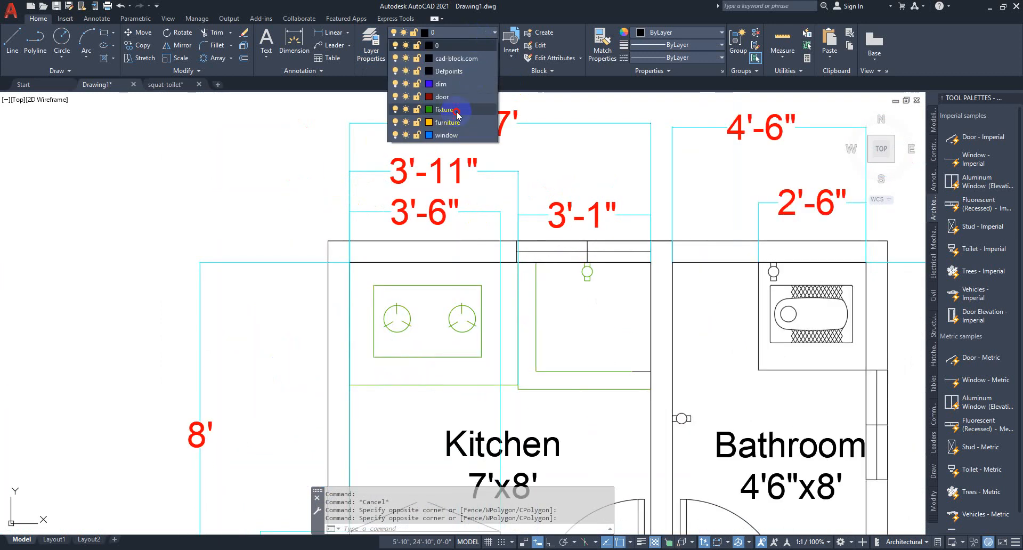
left_click(457, 113)
Step: Move the bathroom's squat toilet, the tap beside it and the surrounding platform lines to the fixture layer
middle_click_drag(646, 326, 491, 285)
left_click(581, 308)
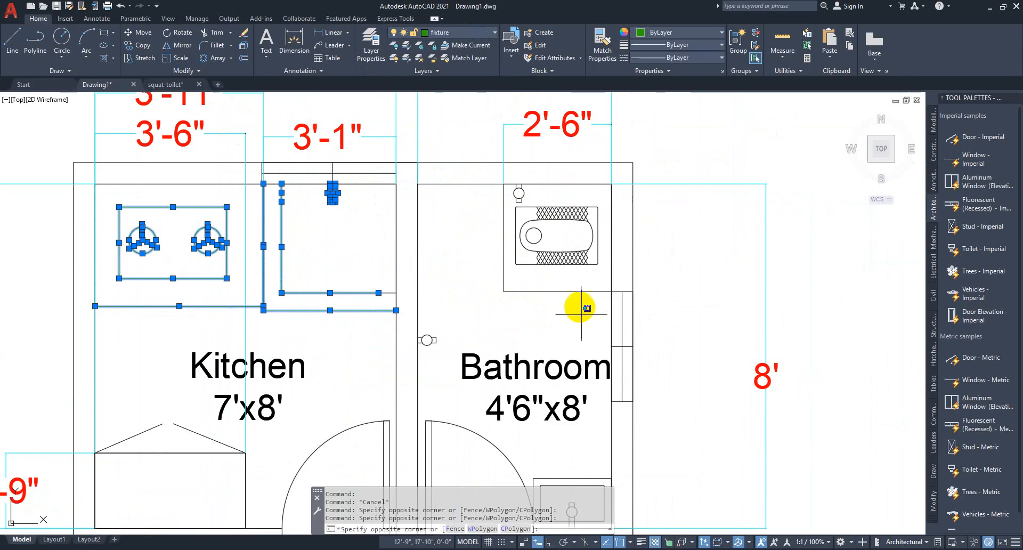
left_click(486, 189)
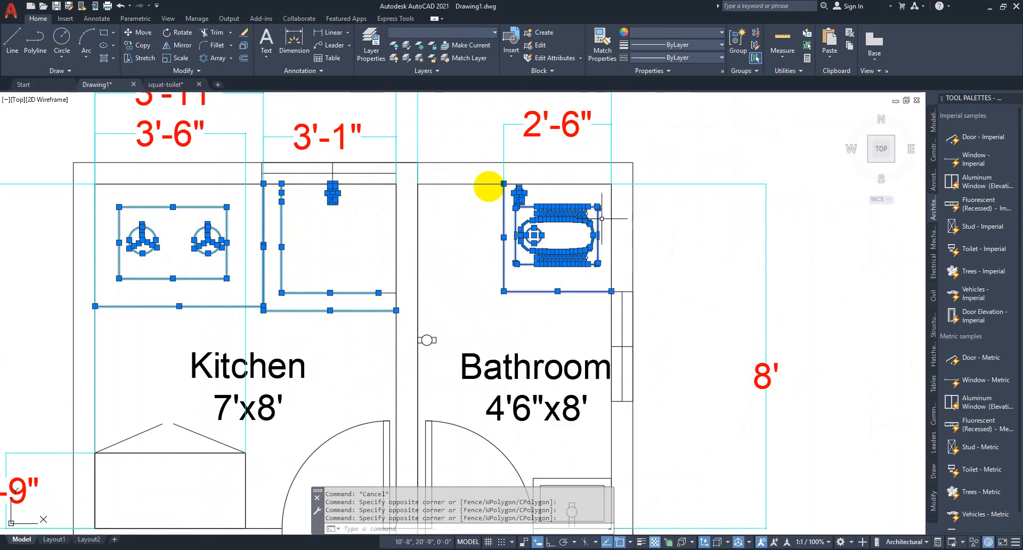
left_click(413, 33)
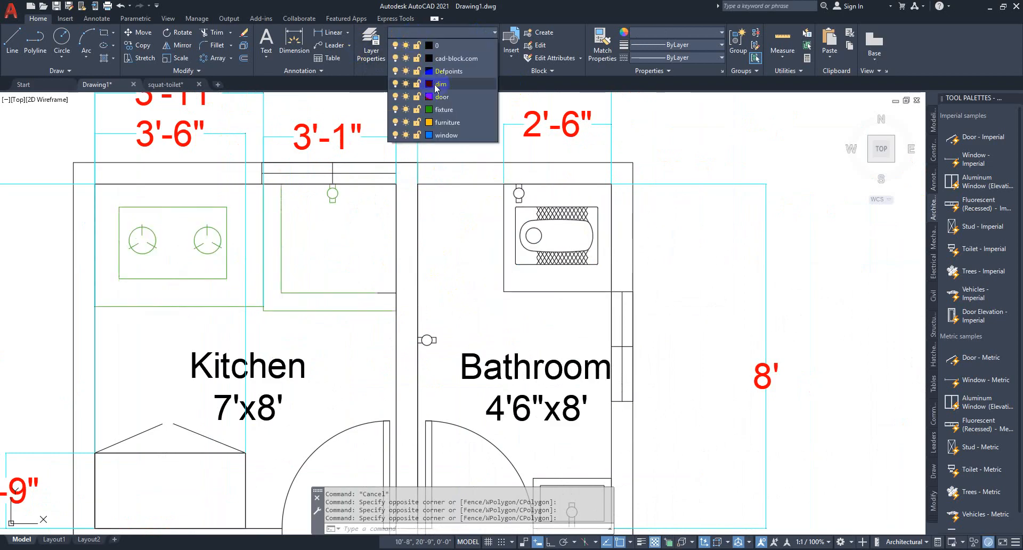
left_click(447, 112)
Step: Move the bathroom washbasin, its tap and its counter outline to the fixture layer
middle_click_drag(629, 465, 655, 334)
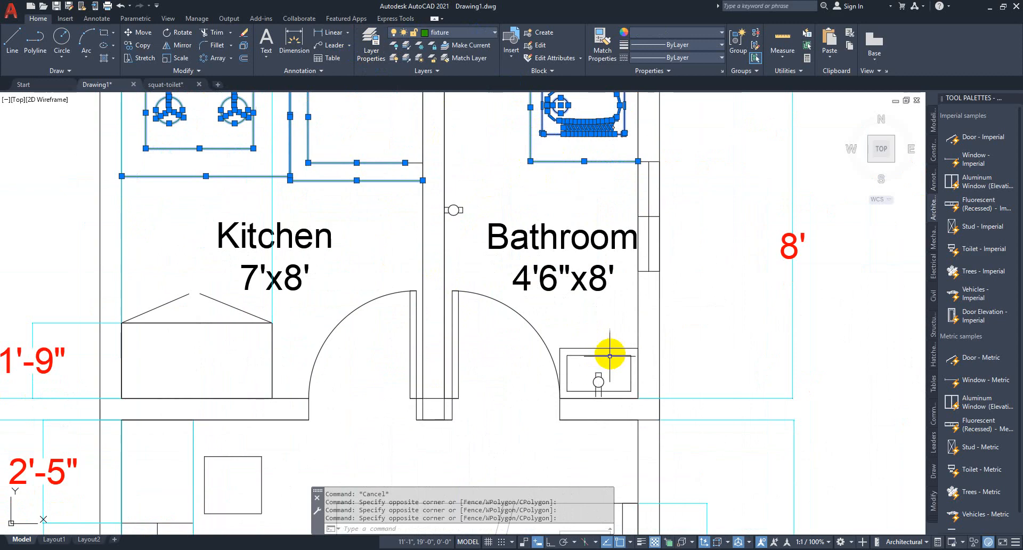
left_click(623, 336)
left_click(580, 387)
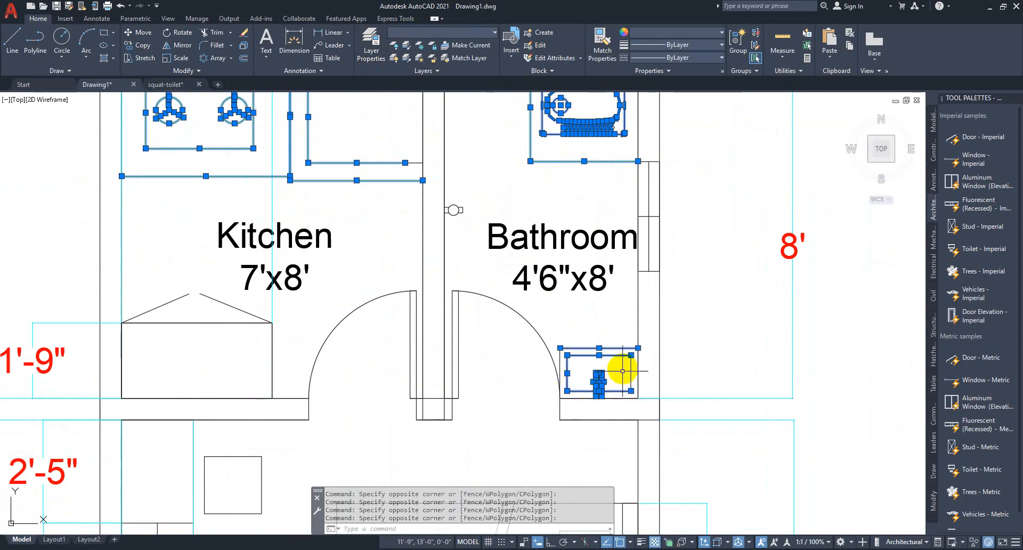
scroll(624, 369, "up", 4)
left_click(656, 369)
left_click(481, 375)
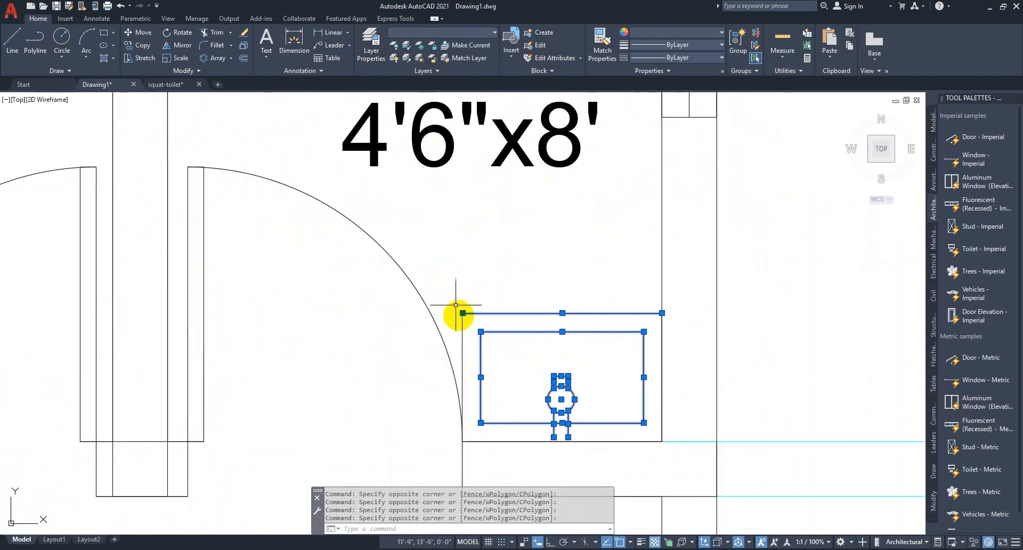
key("Escape")
key("Escape")
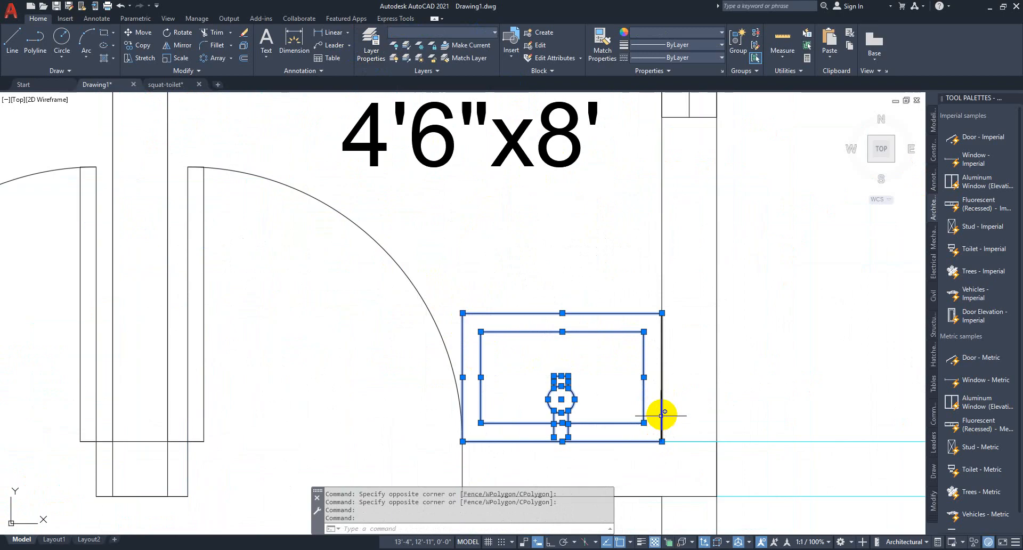
left_click(449, 33)
left_click(443, 109)
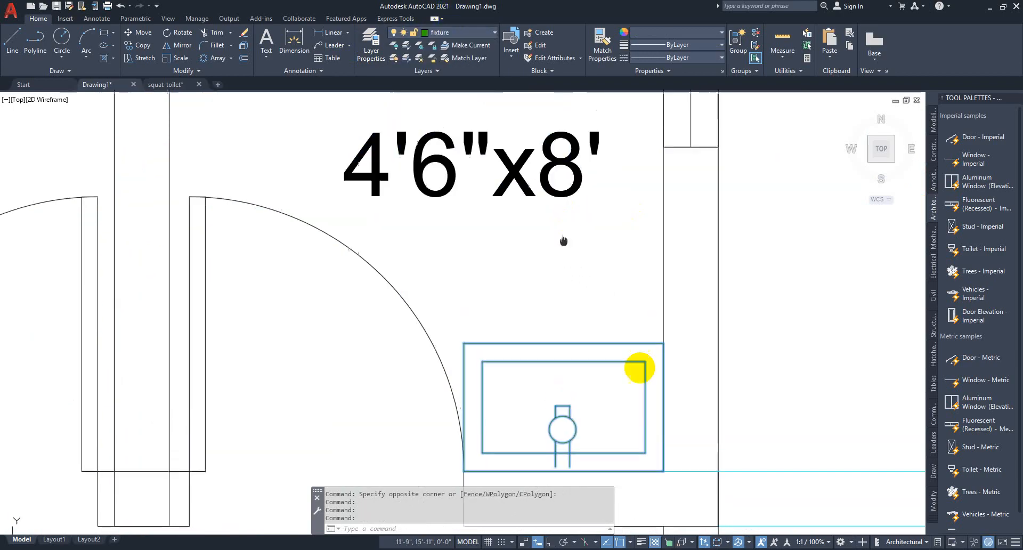
Step: Move the tap on the wall between kitchen and bathroom to the fixture layer and clear the selection
scroll(392, 222, "up", 2)
left_click(374, 141)
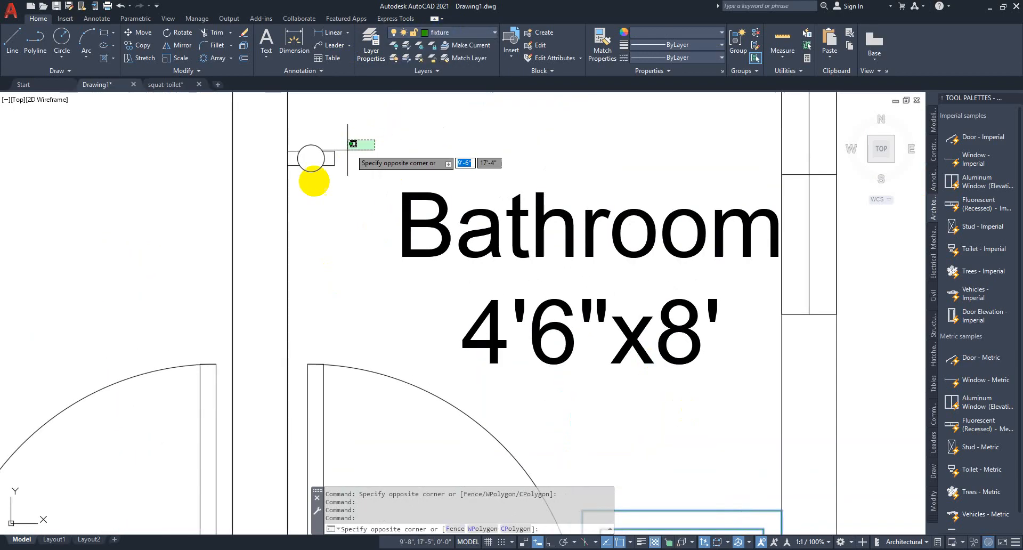
left_click(448, 32)
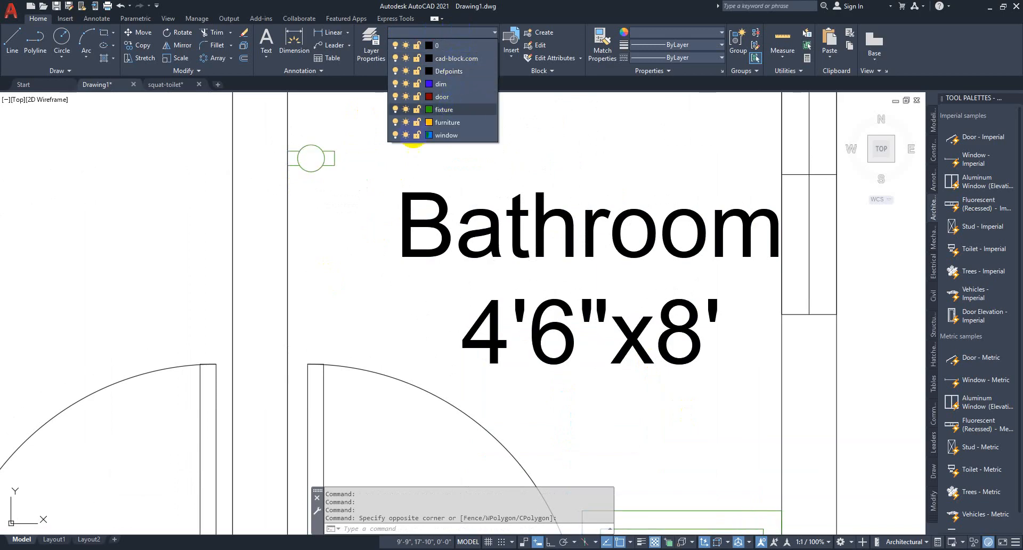
left_click(454, 108)
scroll(521, 213, "down", 8)
scroll(503, 277, "up", 4)
key("Escape")
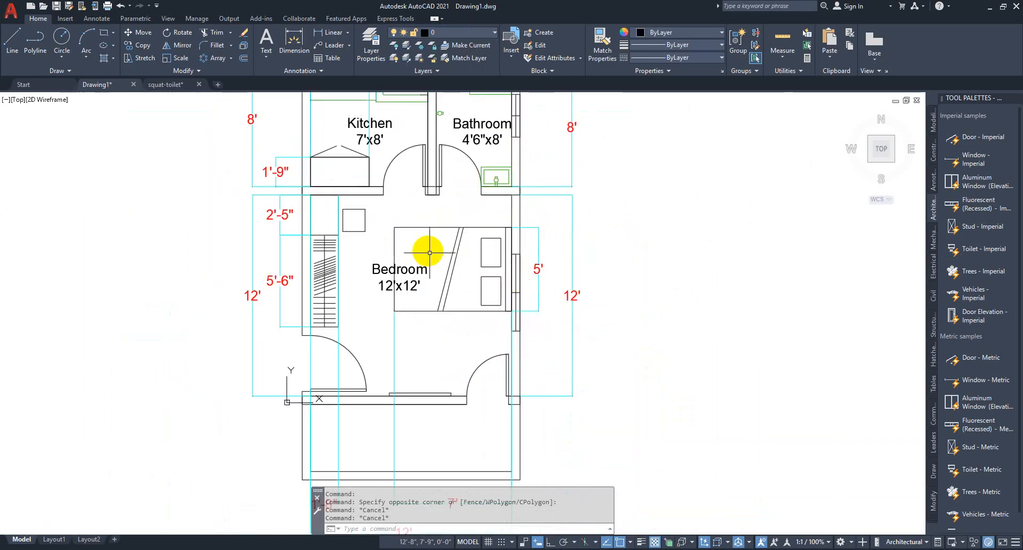
Step: Select all lines of the bathroom's squat toilet, including its hatched footrests, and assign them to the fixture layer
middle_click_drag(451, 246, 541, 381)
scroll(571, 195, "up", 2)
left_click(603, 251)
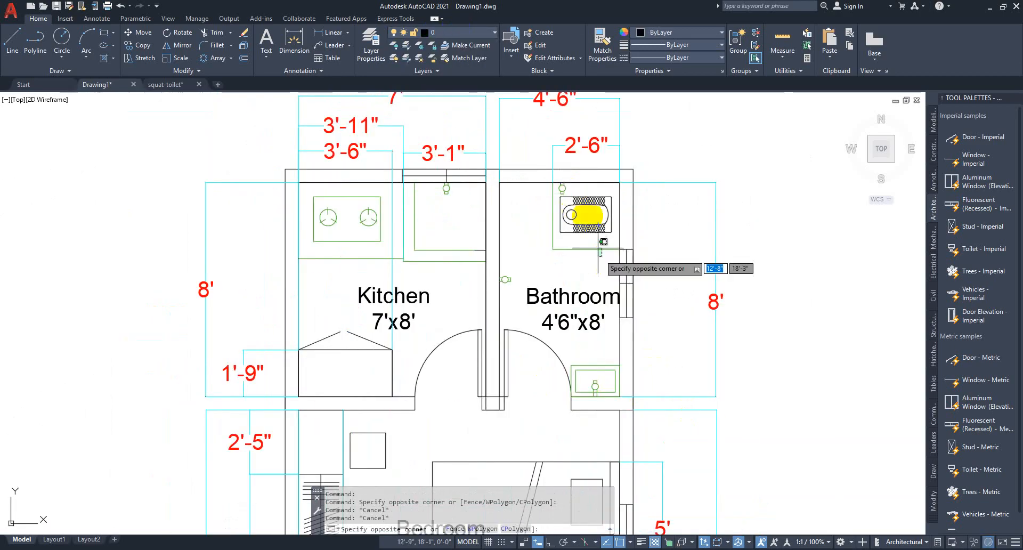
left_click(611, 250)
left_click(610, 201)
scroll(612, 195, "up", 4)
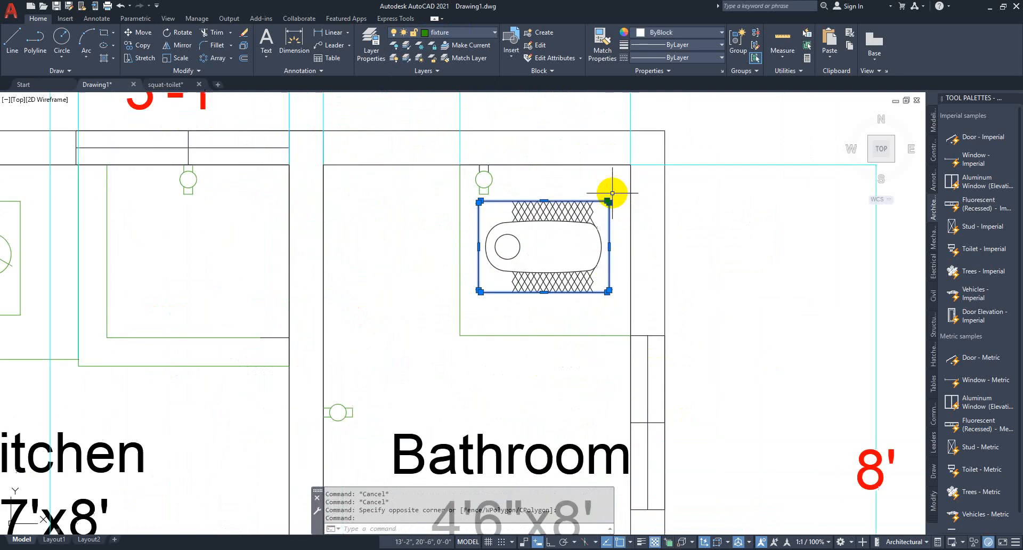
left_click(613, 193)
left_click(488, 310)
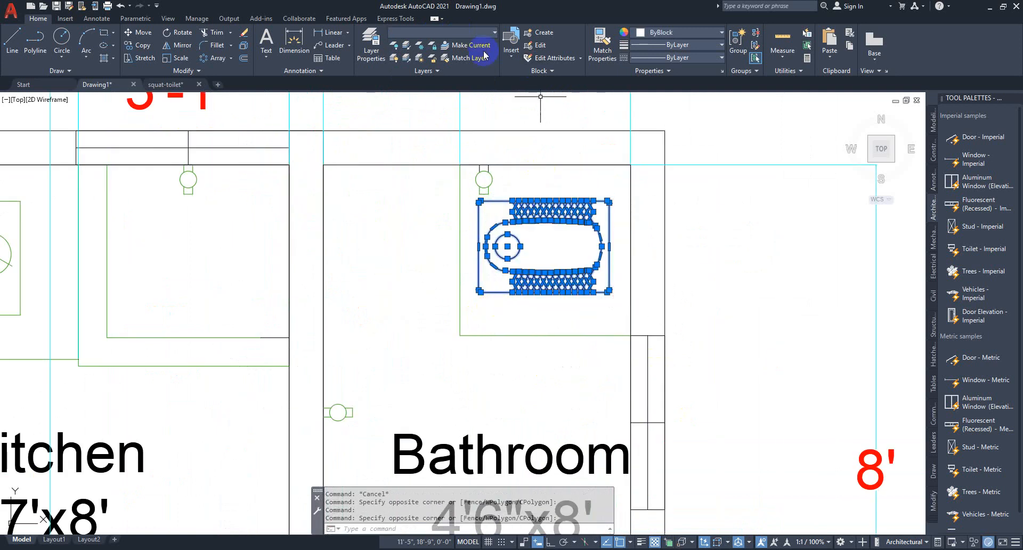
left_click(467, 35)
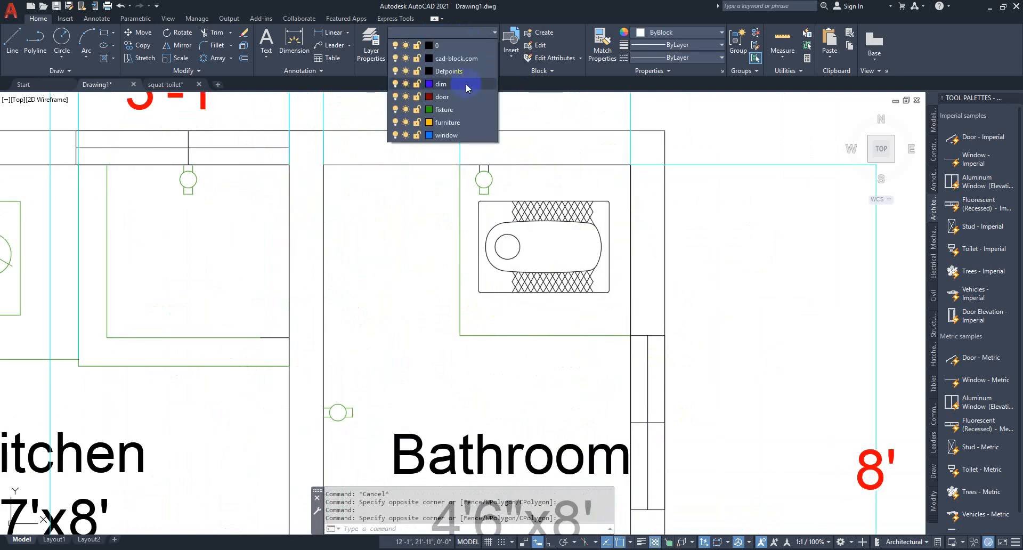
left_click(462, 111)
scroll(539, 256, "up", 4)
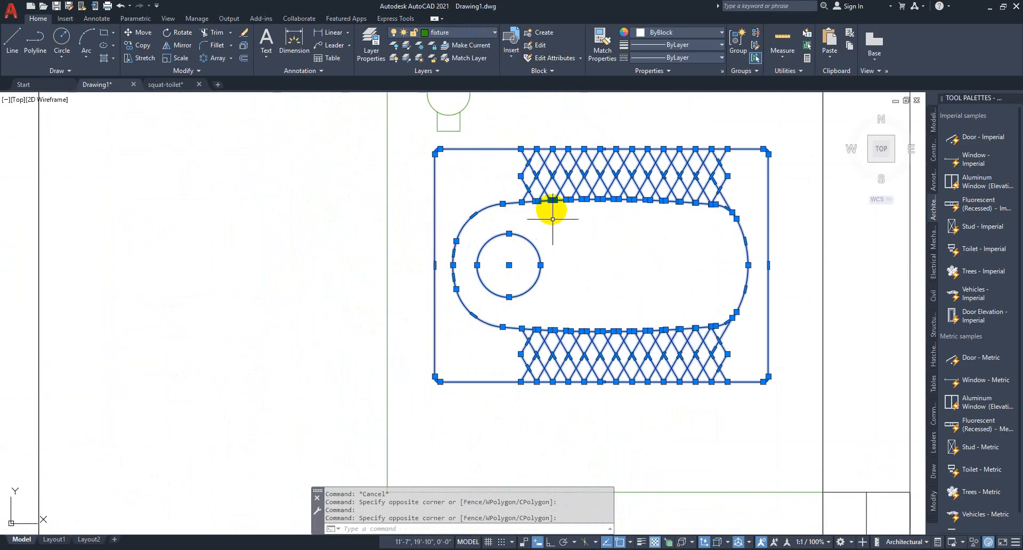
key("Escape")
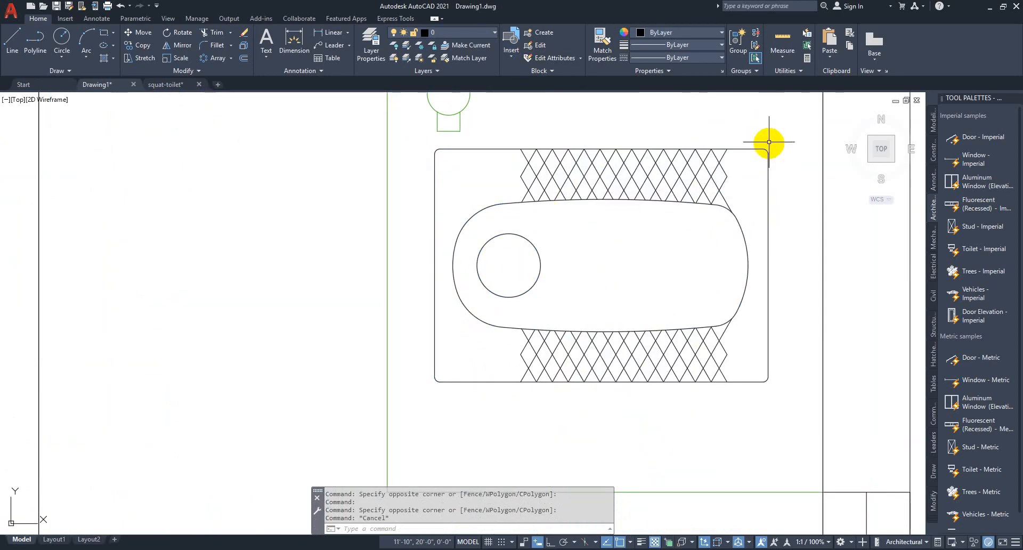
Step: Set the color of the entire squat toilet to ByLayer and clear the selection
left_click(776, 136)
left_click(439, 447)
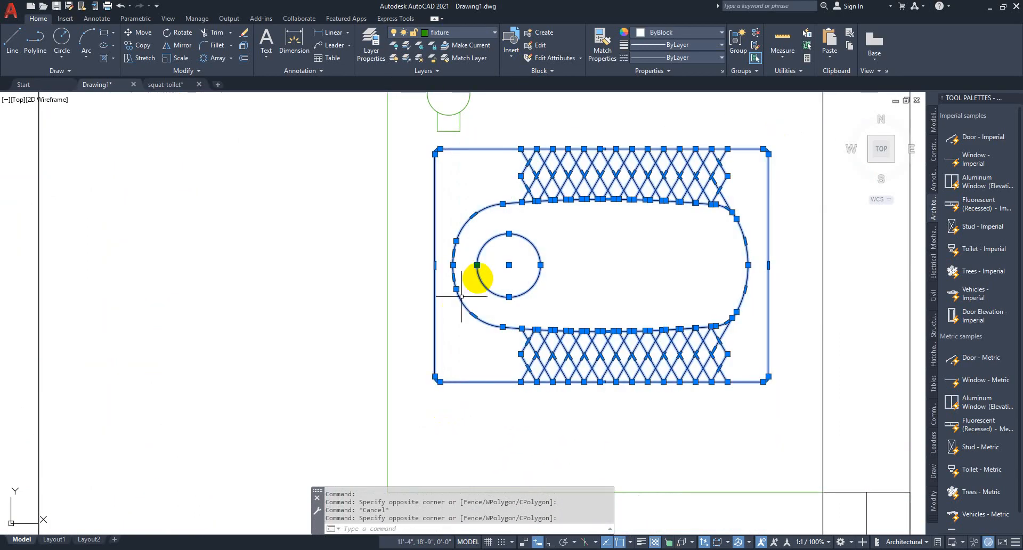
left_click(464, 192)
left_click(462, 193)
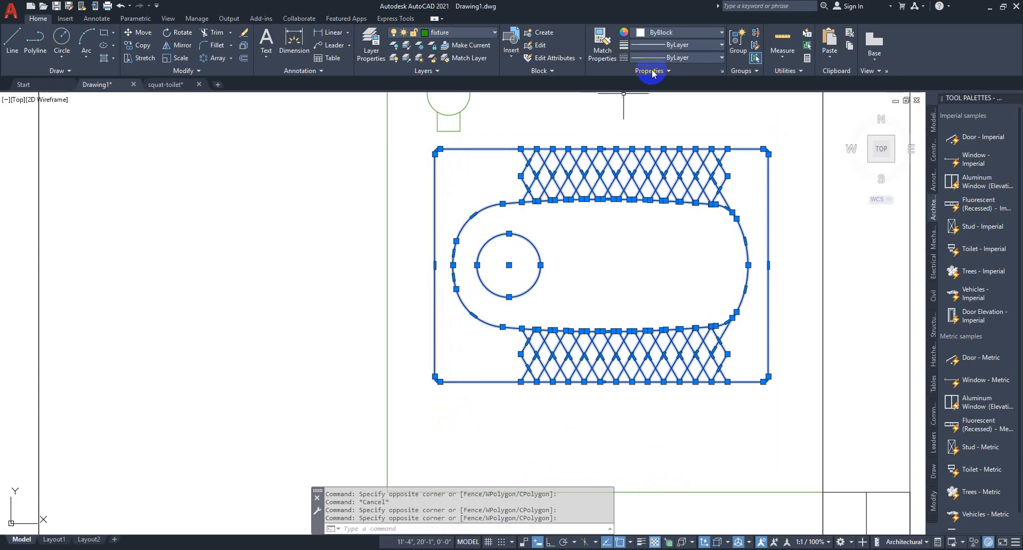
left_click(670, 32)
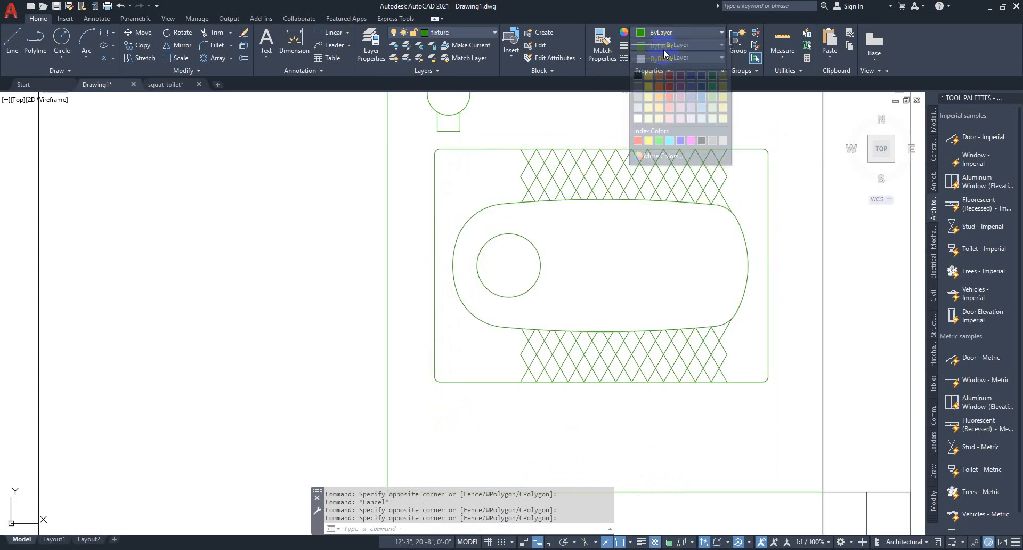
left_click(663, 43)
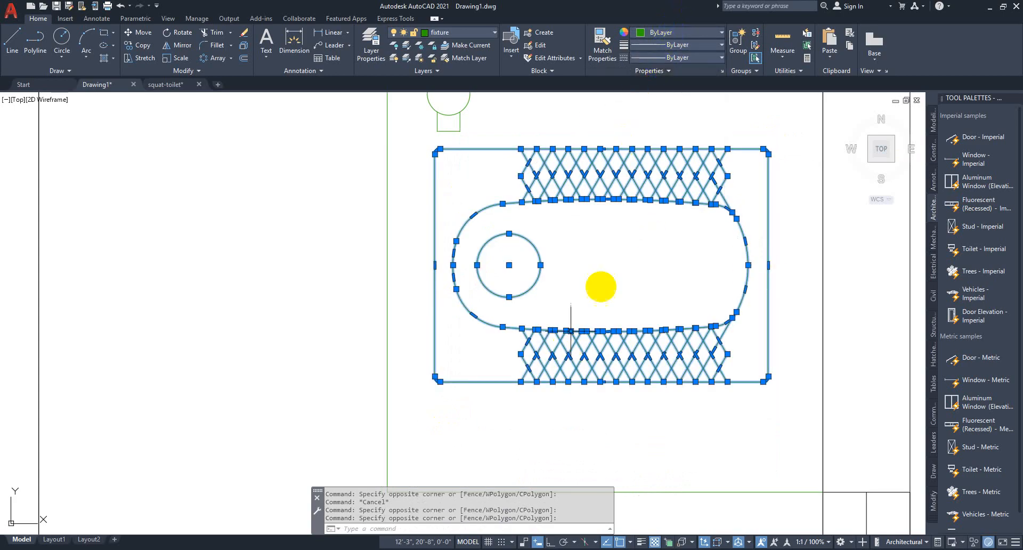
key("Escape")
scroll(587, 256, "down", 6)
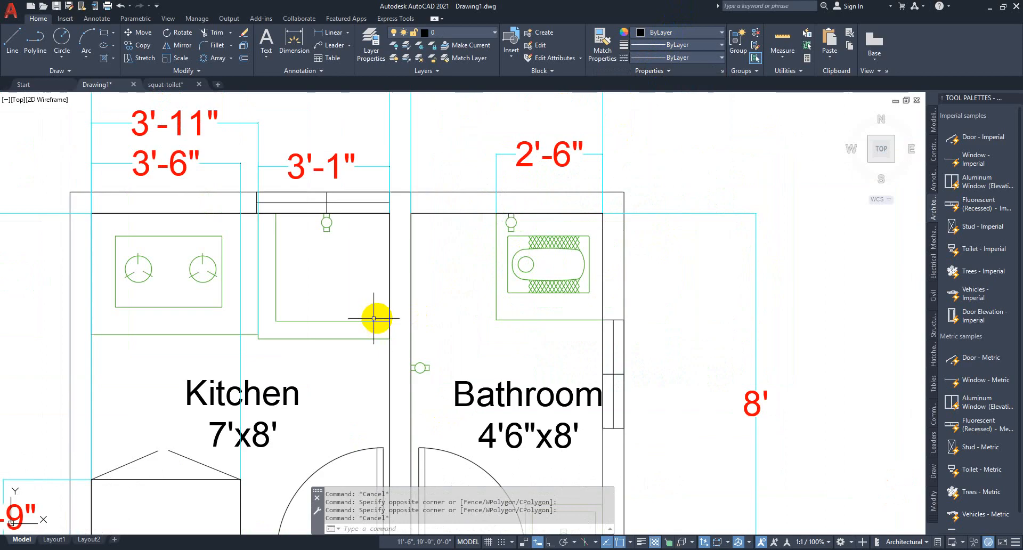
Step: Move the centre line, middle divider and end line of the kitchen window above the sink to the window layer
mouse_move(439, 256)
middle_mouse_down()
mouse_move(445, 318)
mouse_move(573, 260)
middle_mouse_up()
scroll(525, 135, "up", 2)
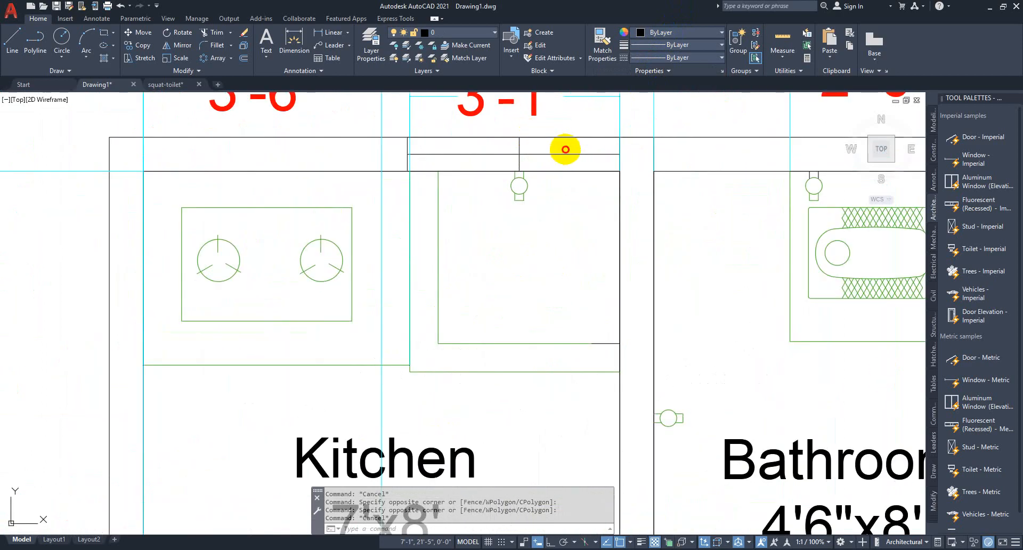
left_click(567, 148)
left_click(429, 158)
scroll(410, 147, "up", 8)
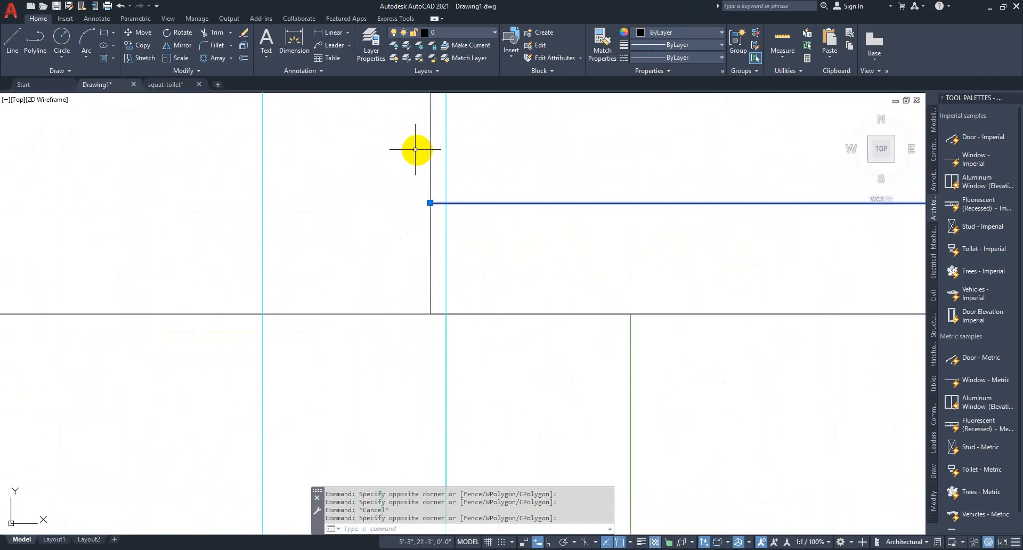
left_click(430, 152)
middle_click_drag(353, 193, 84, 216)
scroll(521, 226, "down", 8)
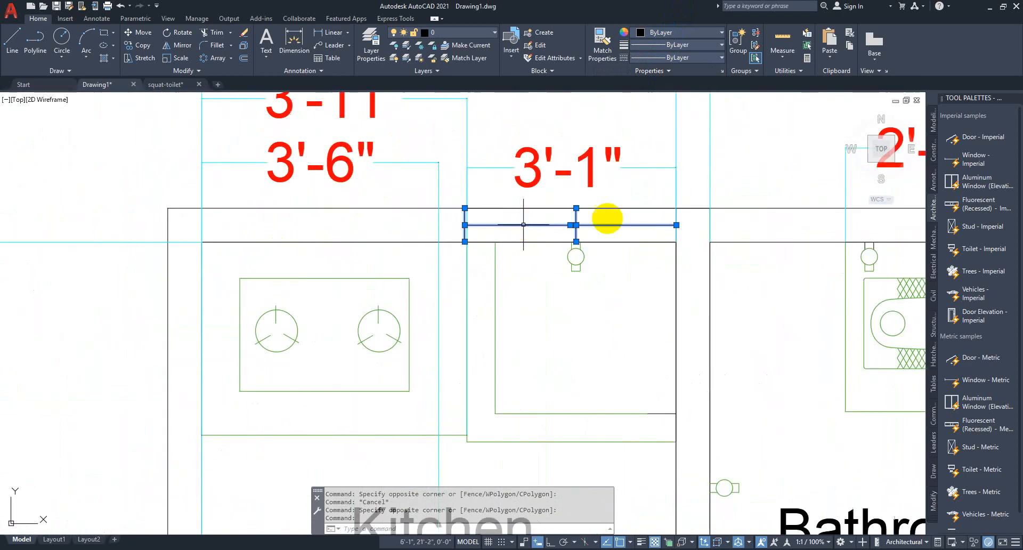
scroll(660, 210, "up", 6)
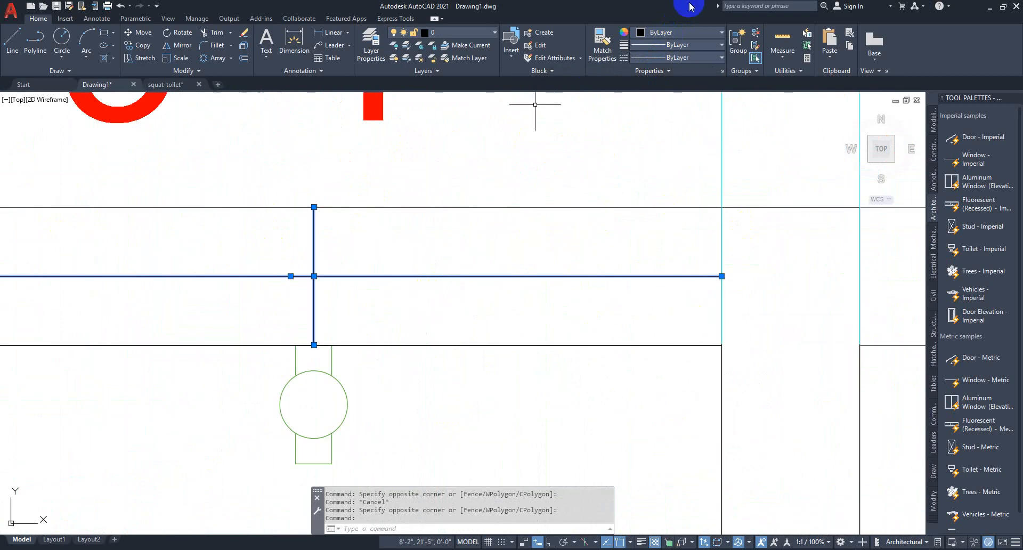
left_click(443, 34)
left_click(440, 136)
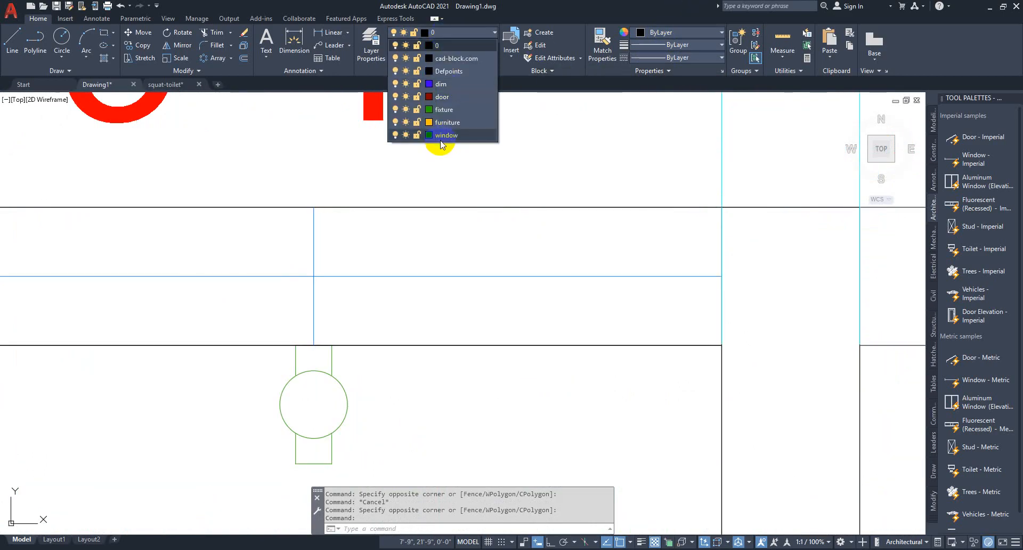
Step: Move the lines of the window in the bathroom's outer wall to the window layer
scroll(331, 183, "down", 8)
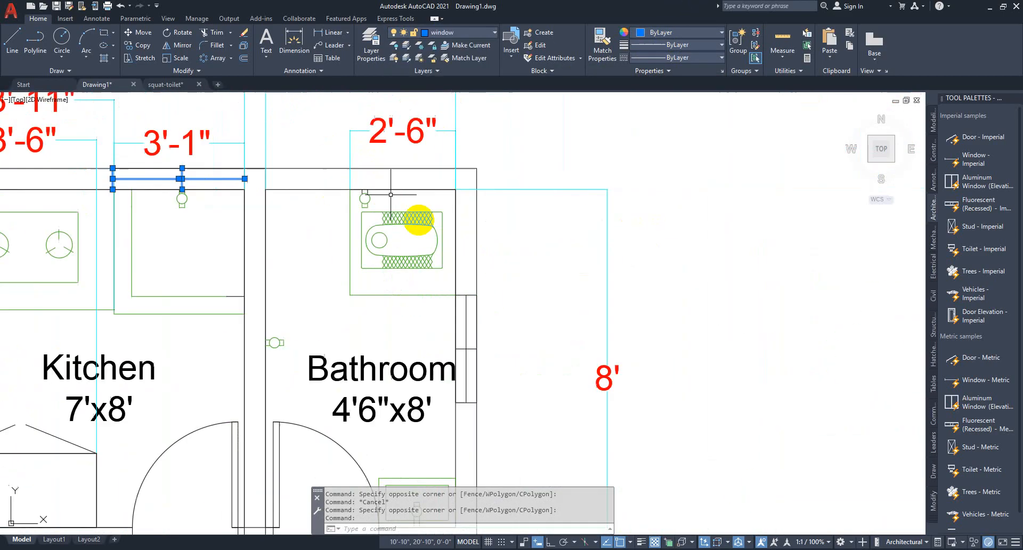
scroll(466, 394, "up", 5)
left_click(457, 126)
left_click(449, 441)
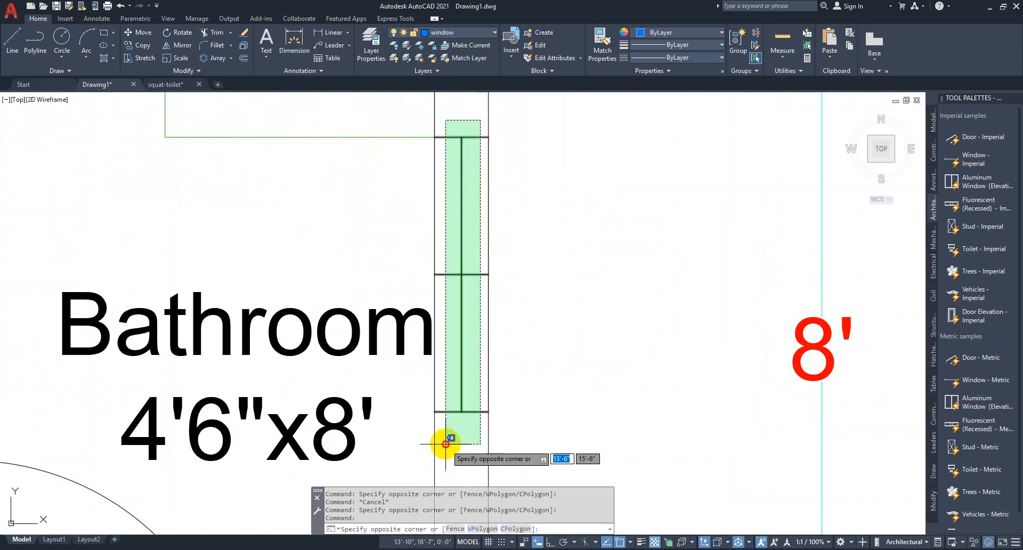
left_click(467, 35)
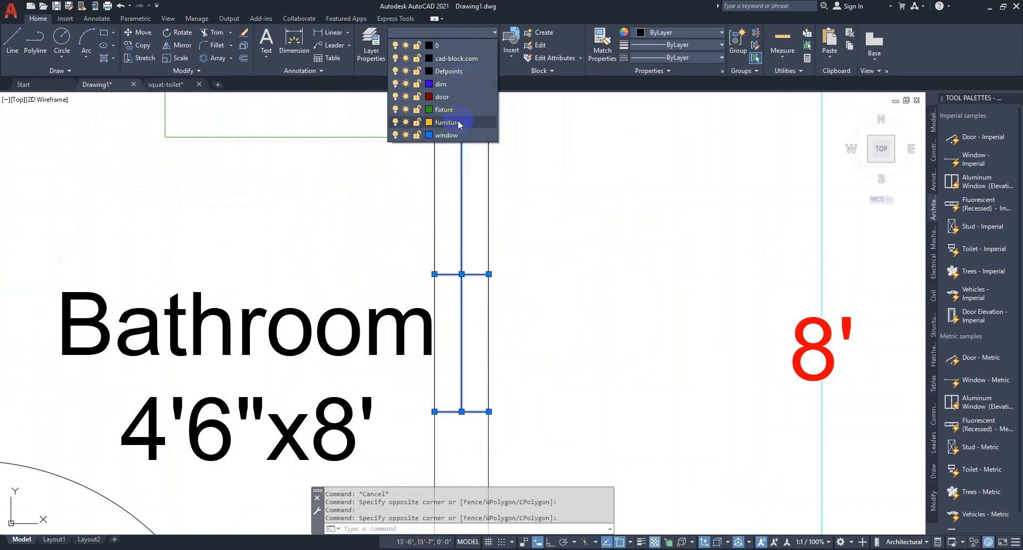
left_click(454, 137)
Step: Move the lines of the bedroom window behind the bed to the window layer and clear the selection
scroll(467, 145, "down", 6)
scroll(374, 375, "up", 2)
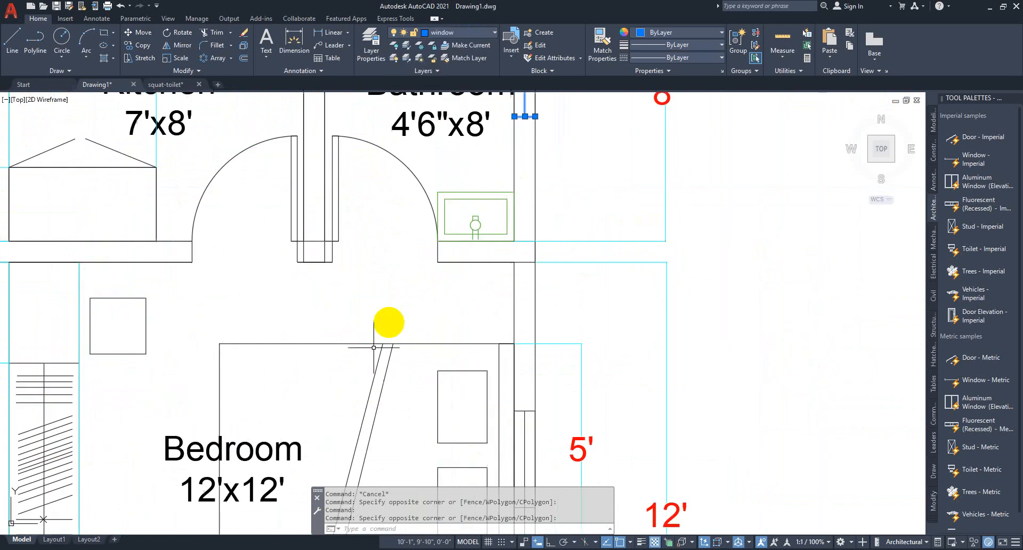
middle_click_drag(383, 338, 519, 145)
scroll(525, 158, "down", 6)
scroll(561, 178, "up", 8)
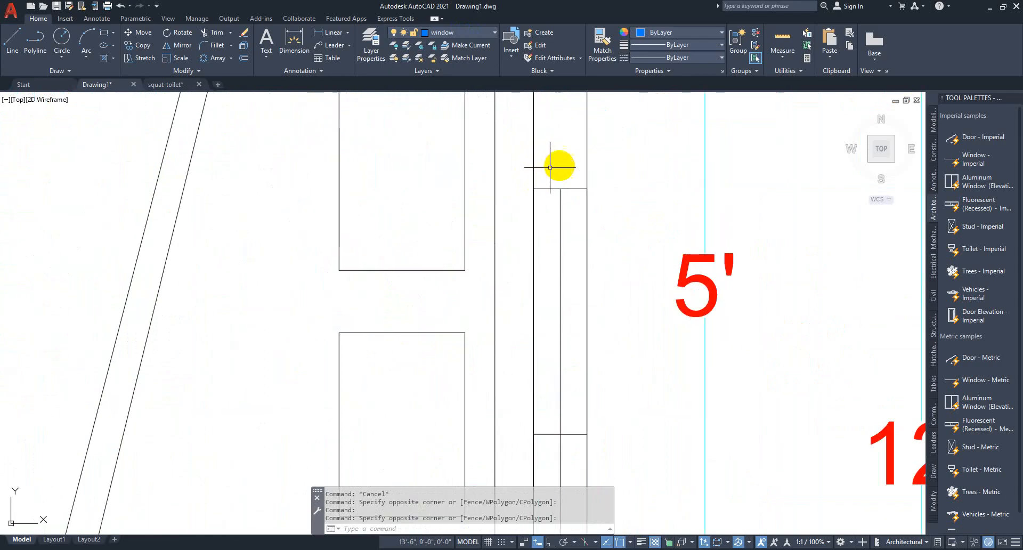
left_click(557, 167)
middle_click_drag(556, 333, 551, 28)
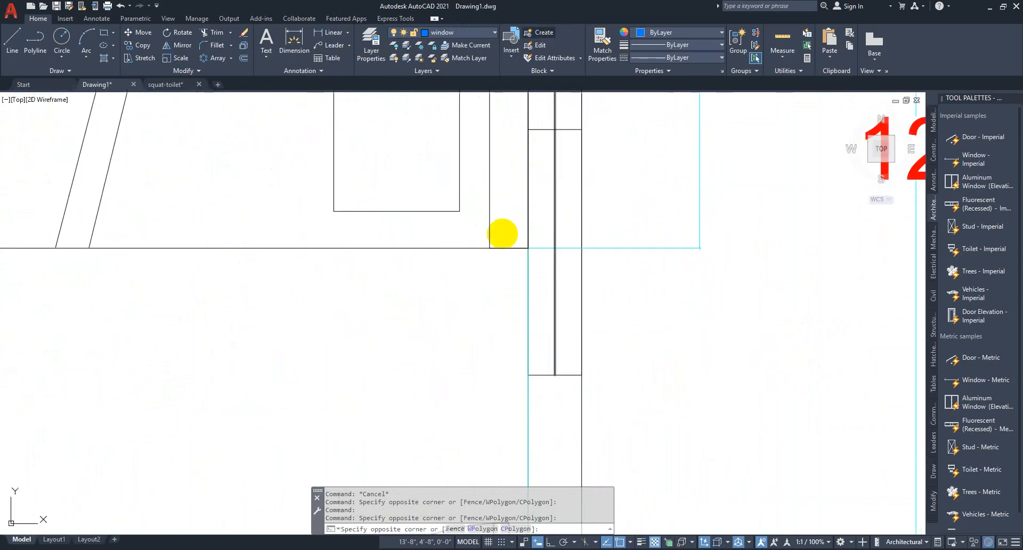
left_click(547, 391)
left_click(469, 35)
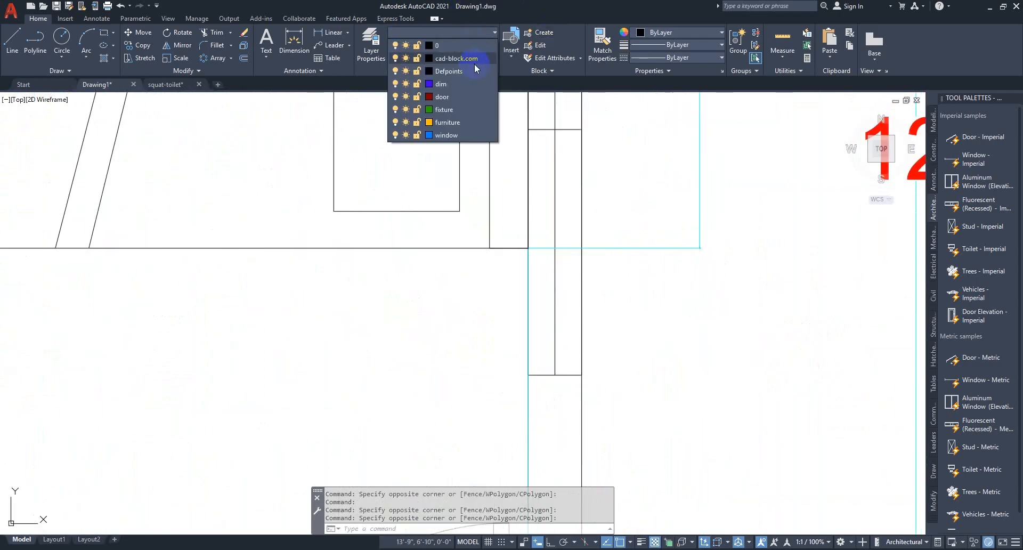
left_click(469, 135)
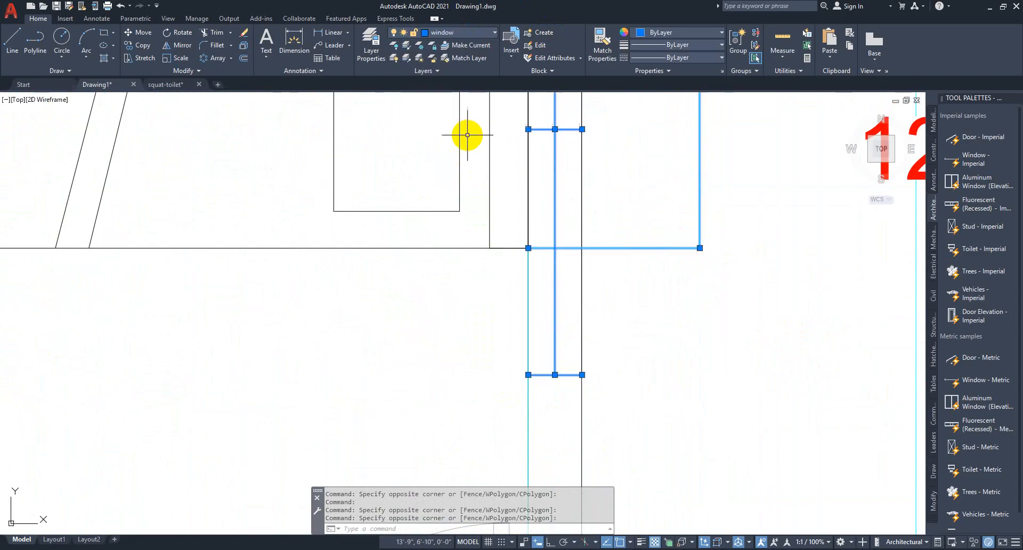
middle_click_drag(585, 219, 590, 232)
scroll(600, 290, "down", 5)
key("Escape")
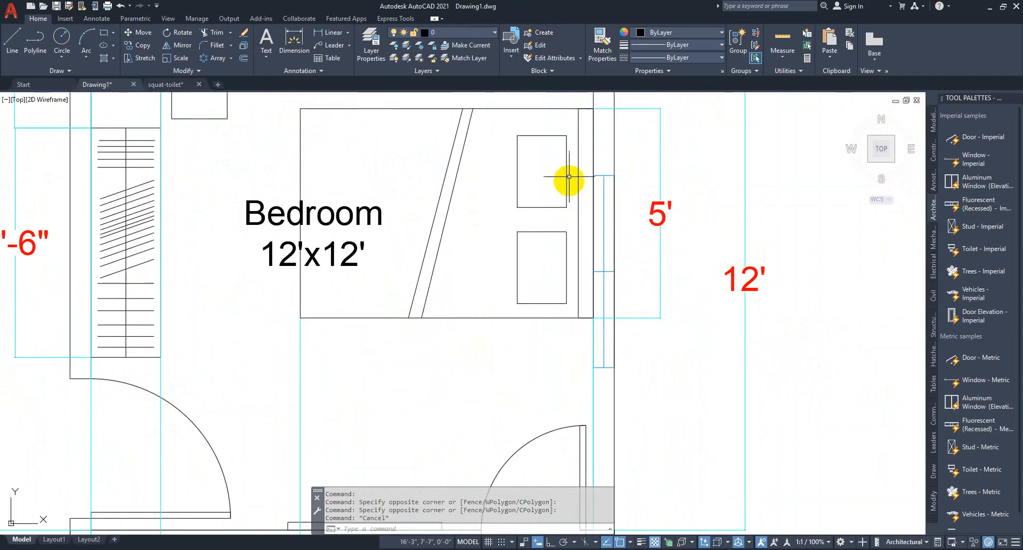
Step: Erase the 8', 12' and 5' dimensions along the plan's right side together with the bedroom's lower-left door
scroll(576, 180, "down", 5)
scroll(530, 235, "up", 5)
left_click(426, 231)
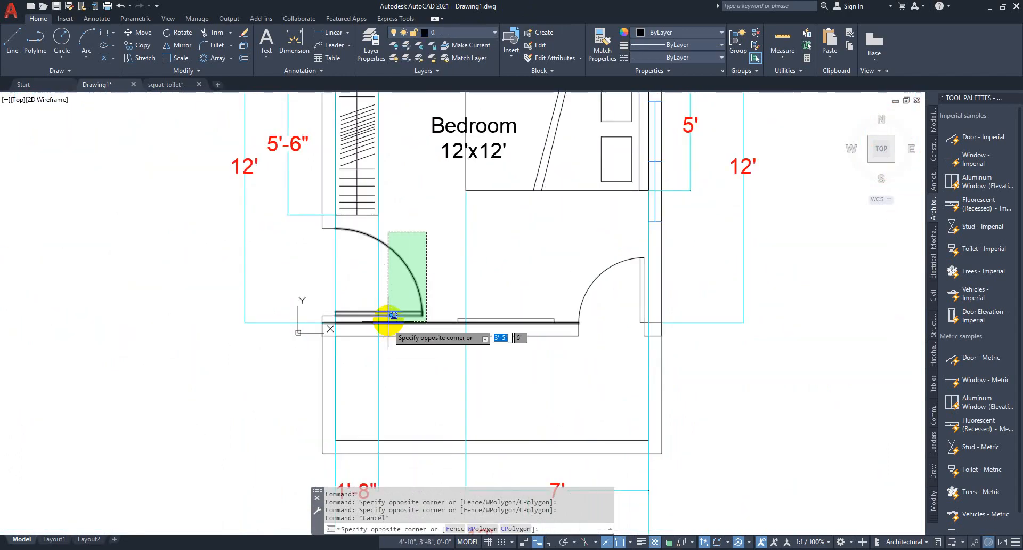
left_click(390, 318)
scroll(588, 376, "down", 4)
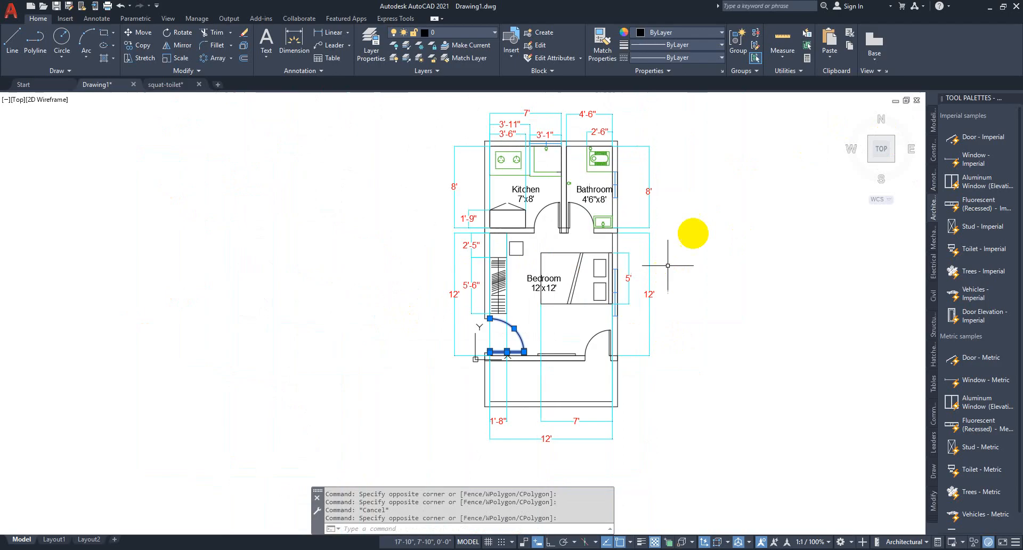
left_click(692, 122)
left_click(630, 406)
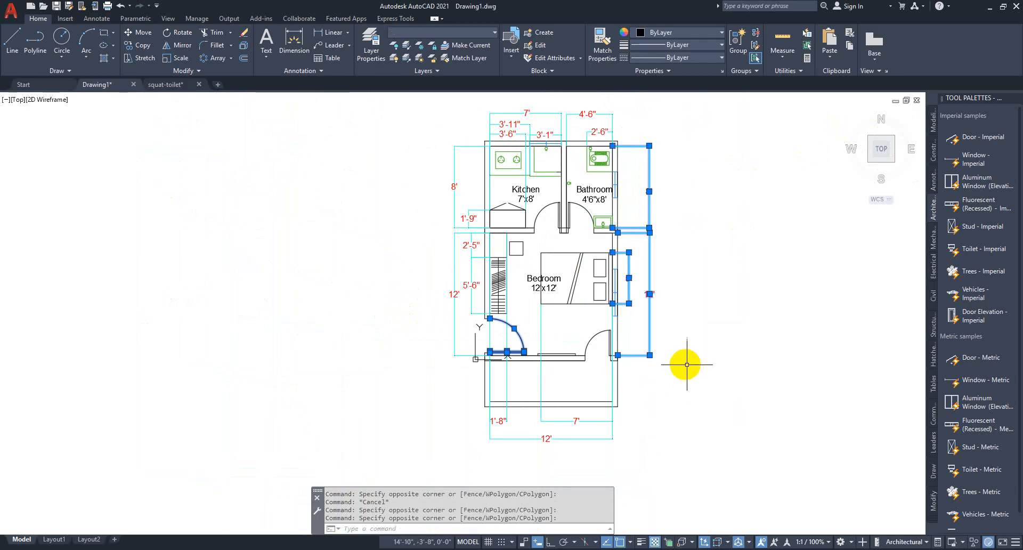
key("Delete")
Step: Erase the remaining dimensions above, to the left of and below the floor plan
left_click(631, 114)
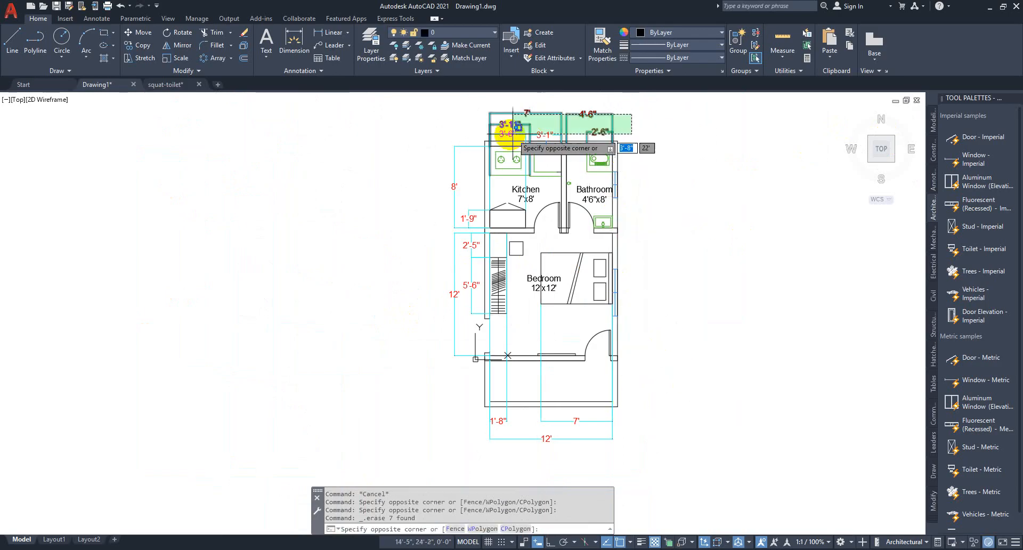
left_click(468, 132)
key("Delete")
left_click(464, 124)
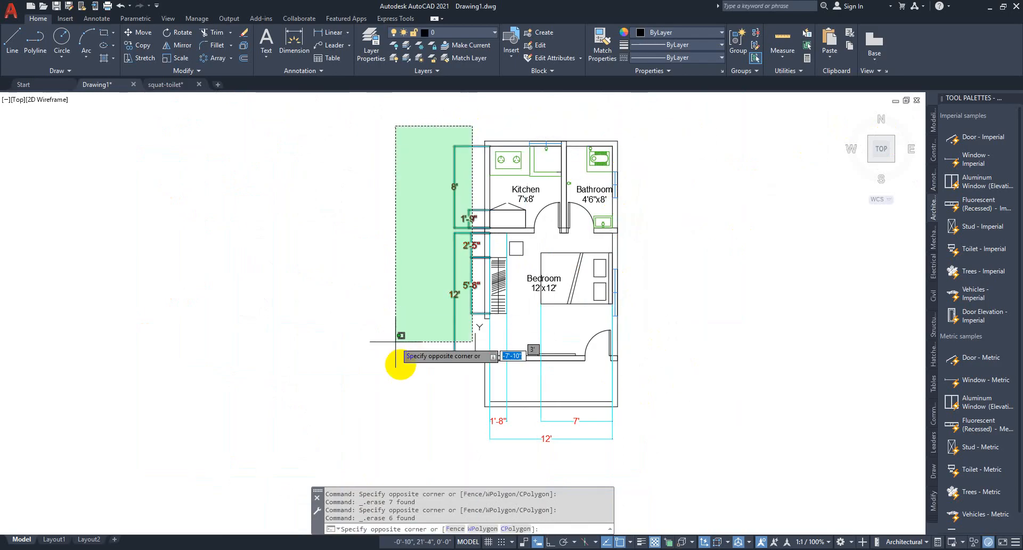
left_click(397, 395)
key("Delete")
left_click(629, 415)
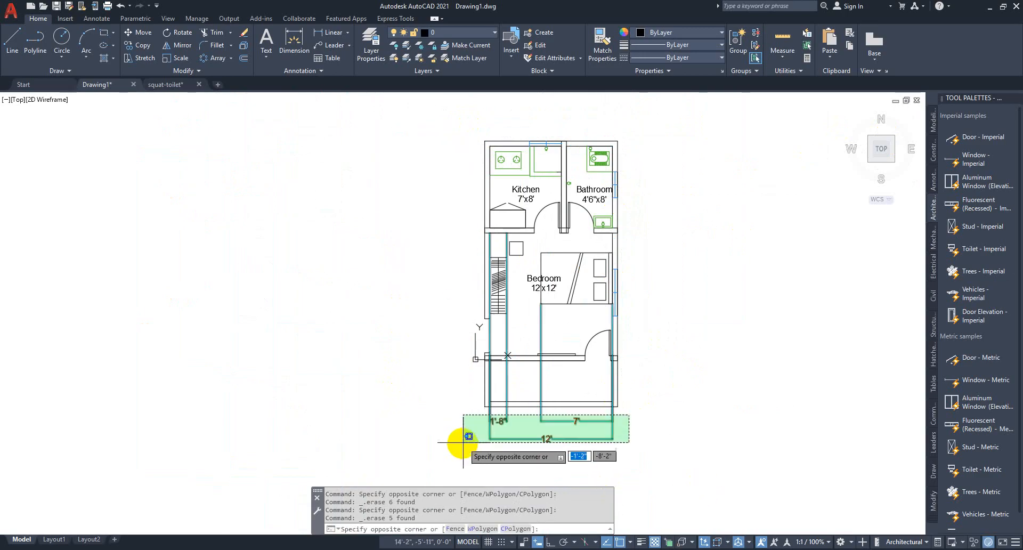
left_click(407, 438)
key("Delete")
scroll(557, 293, "up", 2)
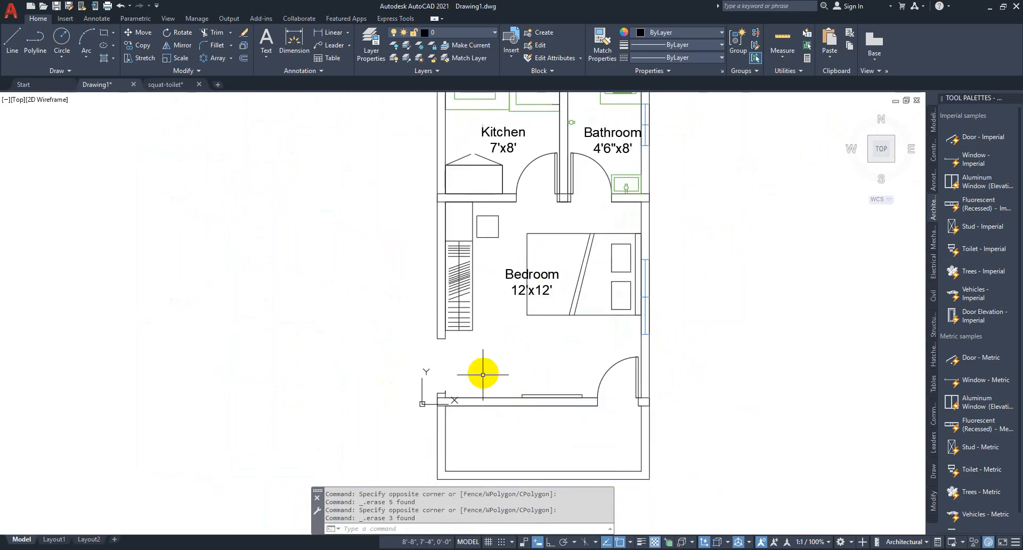
Step: Undo the erasing of the dimensions below, to the left of and above the floor plan
key("ctrl+z")
key("ctrl+z")
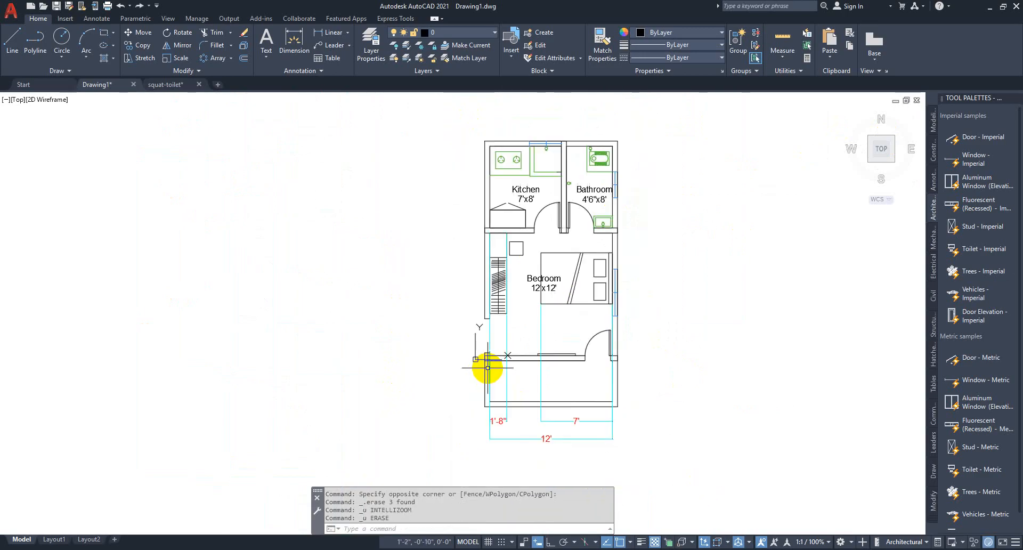
key("ctrl+z")
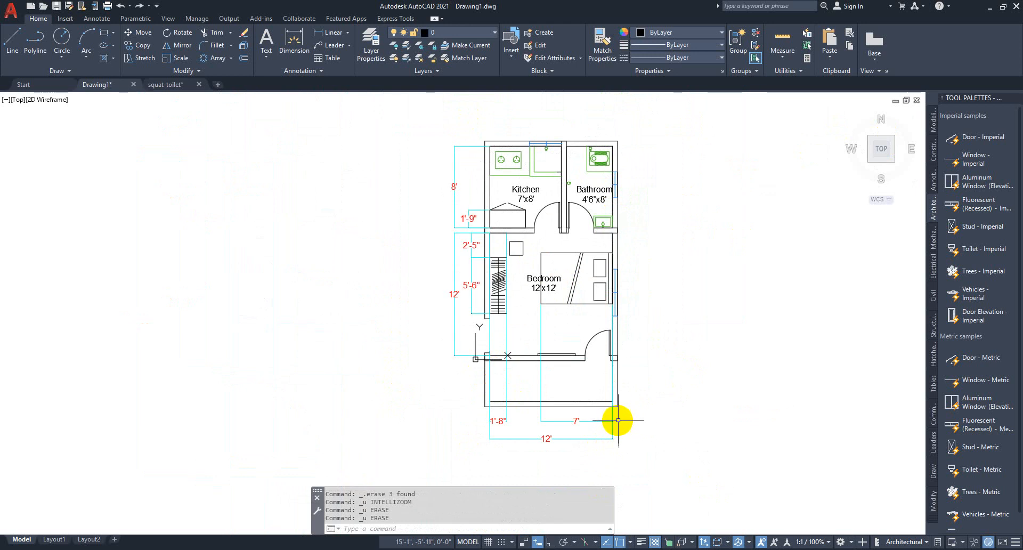
key("ctrl+z")
Step: Erase the 1'-8", 7' and 12' dimensions below the floor plan
left_click(624, 411)
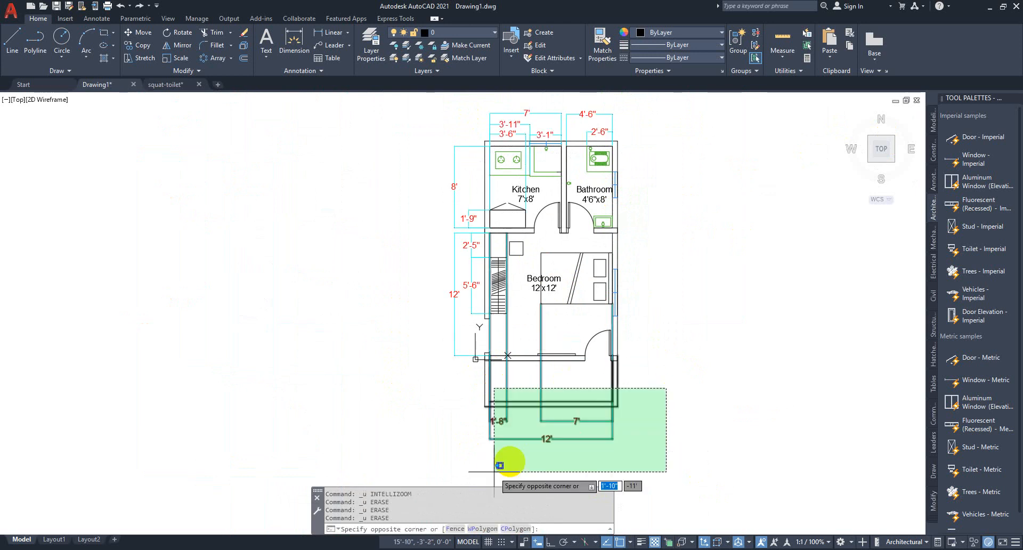
scroll(597, 421, "up", 4)
left_click(315, 470)
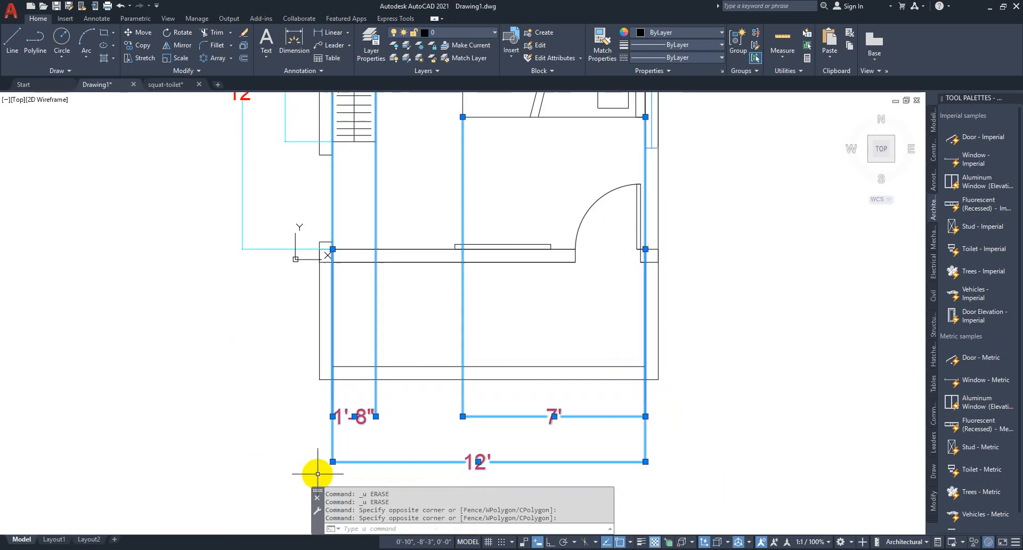
key("Delete")
scroll(444, 277, "down", 5)
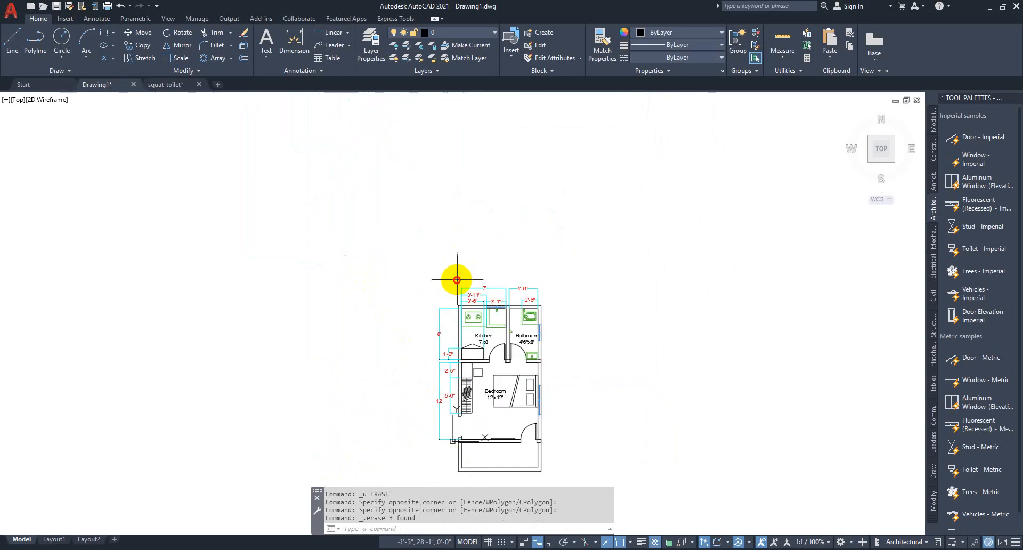
Step: Erase all dimensions along the left side of the floor plan
left_click(457, 279)
left_click(424, 273)
left_click(451, 285)
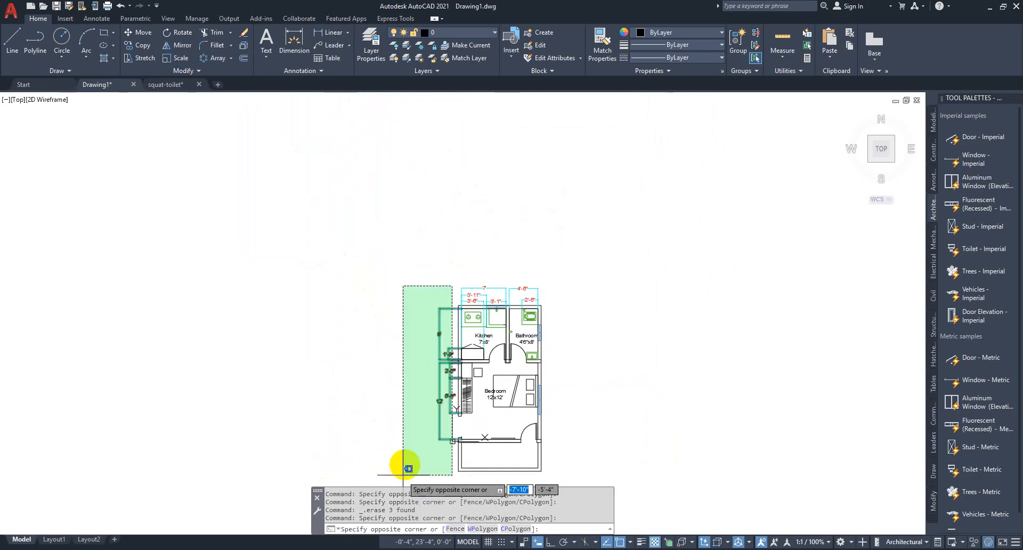
left_click(405, 498)
key("Delete")
Step: Erase all dimensions above the kitchen and bathroom
left_click(554, 278)
left_click(484, 289)
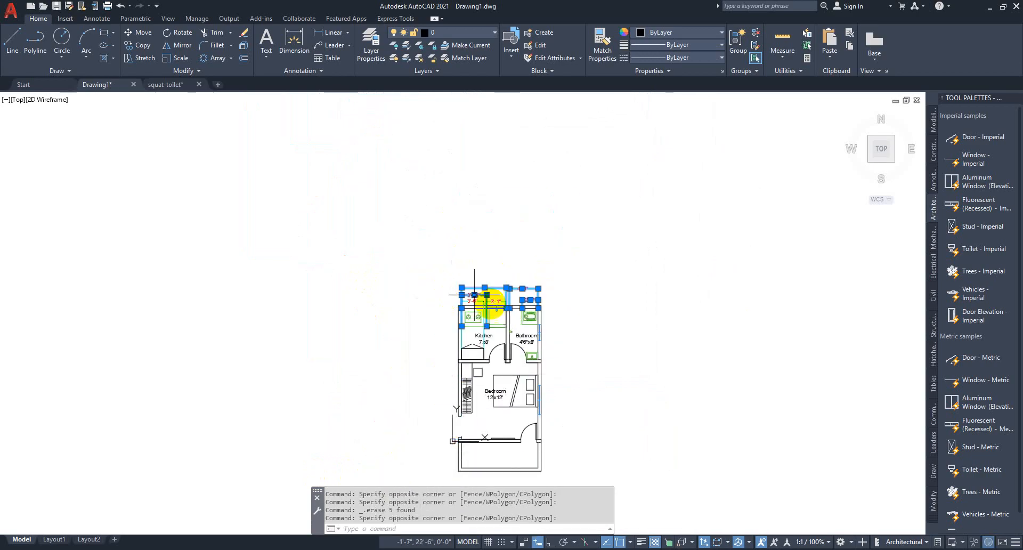
key("Delete")
scroll(484, 290, "up", 2)
left_click(542, 290)
left_click(404, 290)
key("Delete")
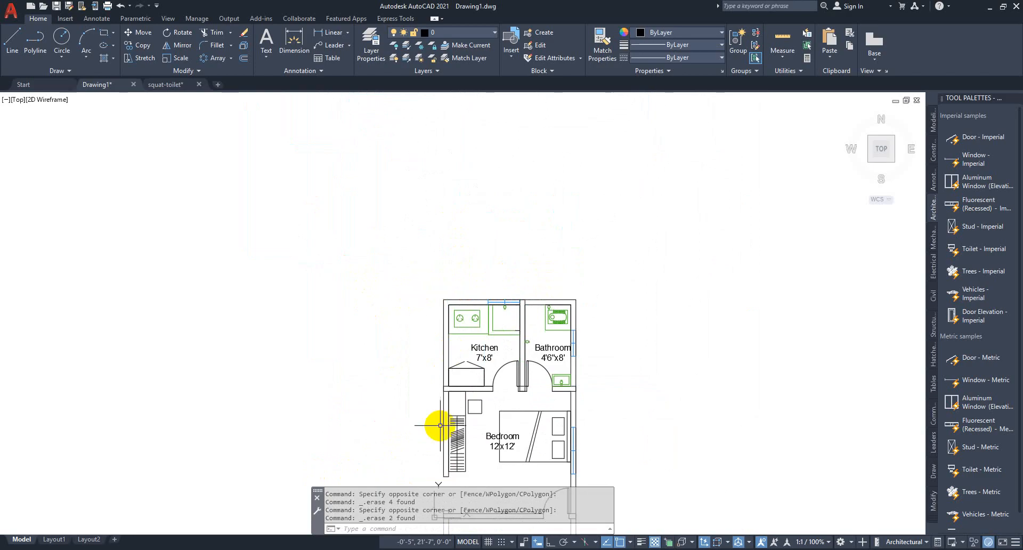
Step: Insert the Door - Imperial block at the wall end below the bedroom's lower-left opening and flip its hinge side
left_click(952, 142)
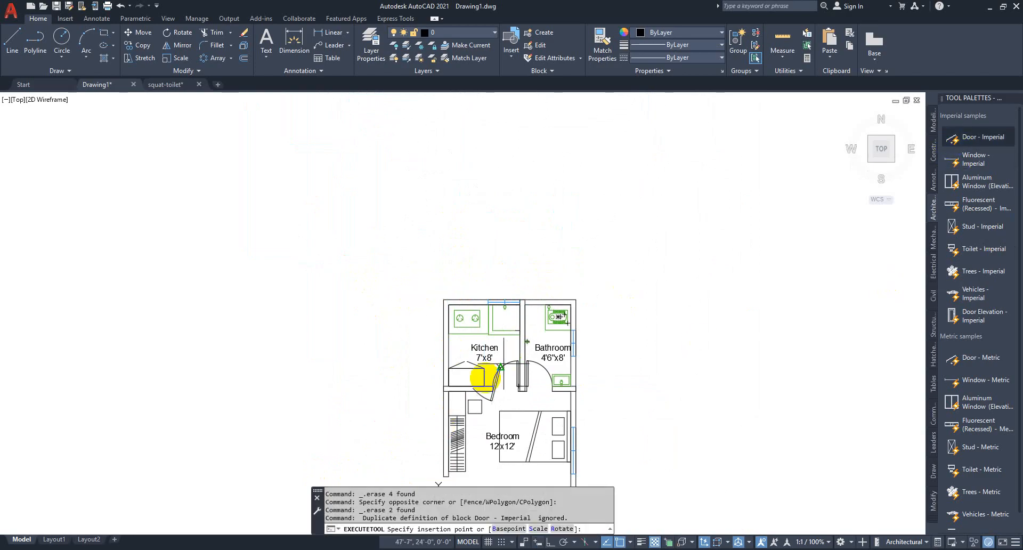
middle_click_drag(440, 478, 483, 373)
scroll(482, 373, "up", 5)
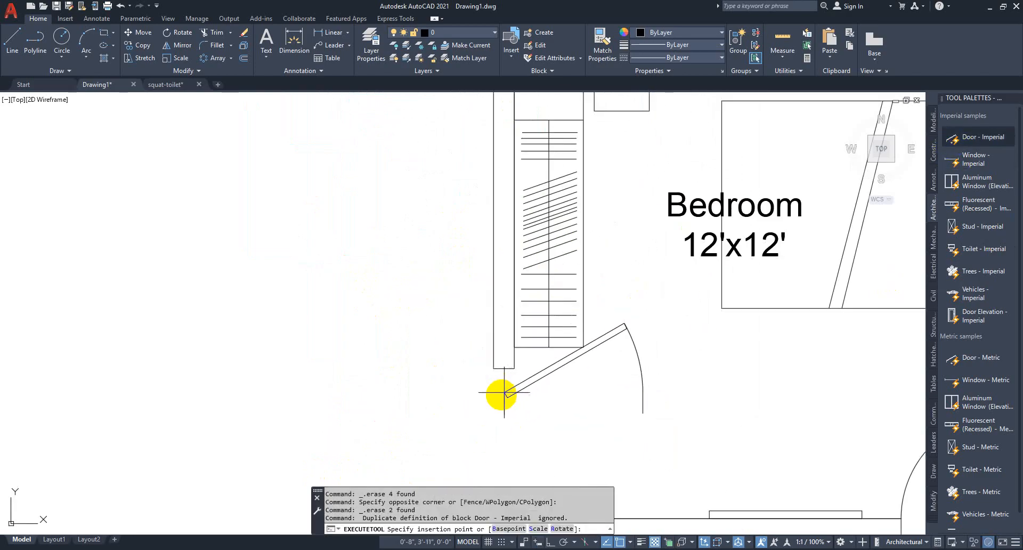
middle_click_drag(509, 444, 592, 183)
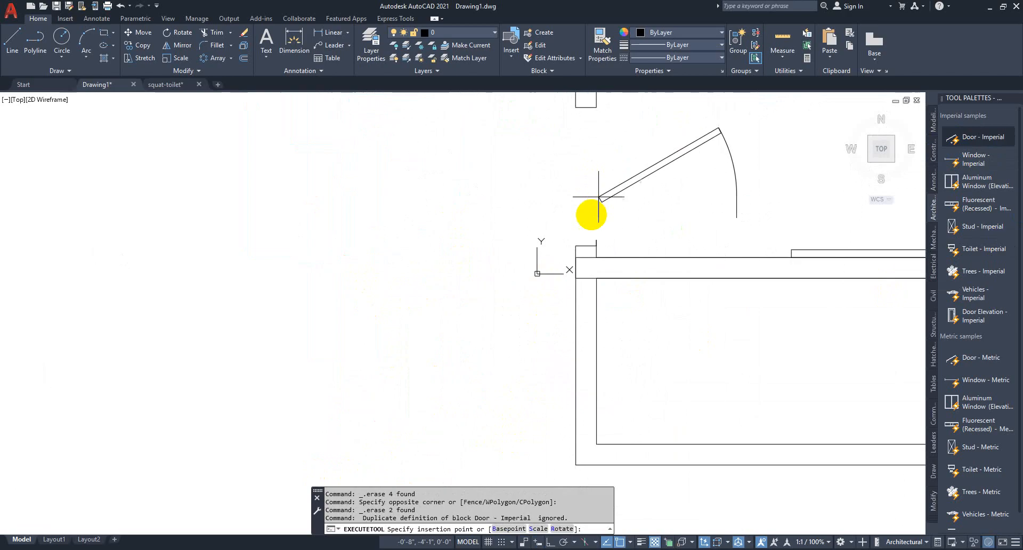
left_click(595, 243)
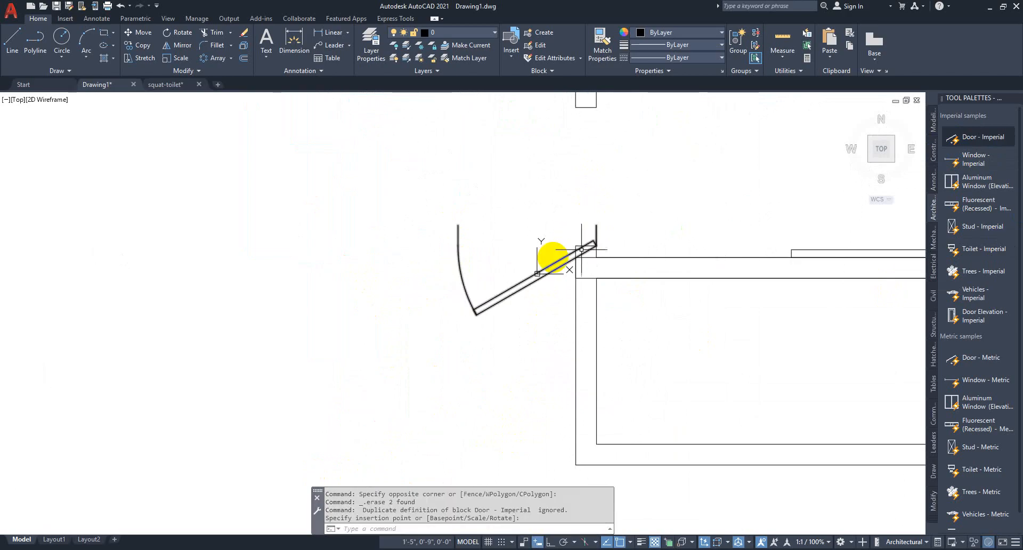
left_click(524, 271)
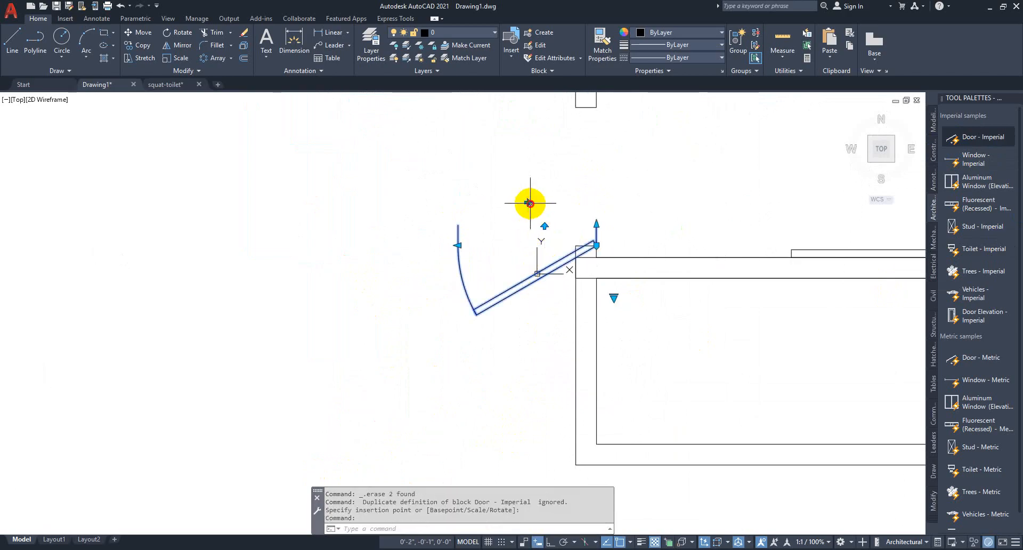
left_click(527, 202)
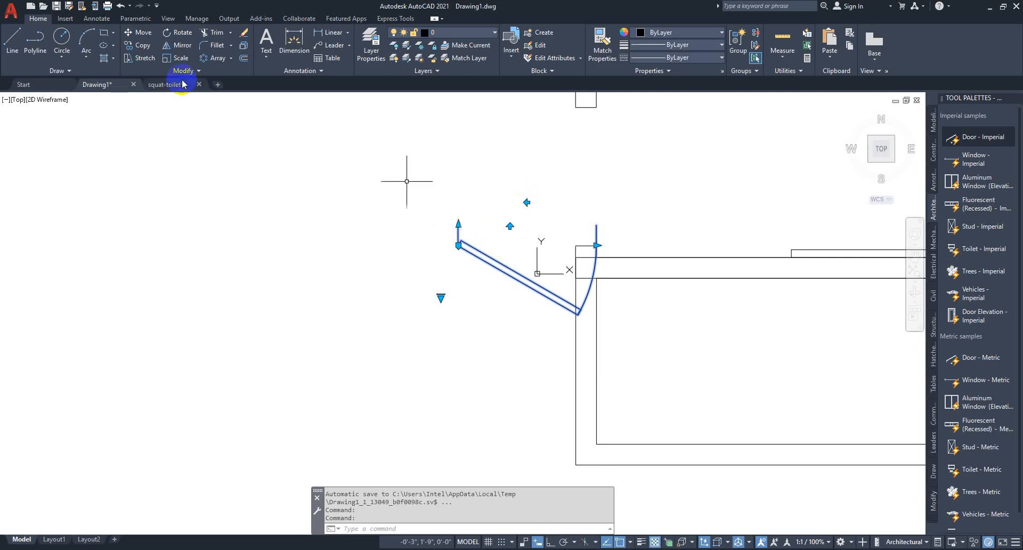
Step: Rotate the inserted door 90° counterclockwise about its jamb end and move it into the bedroom's lower-left wall opening
left_click(172, 32)
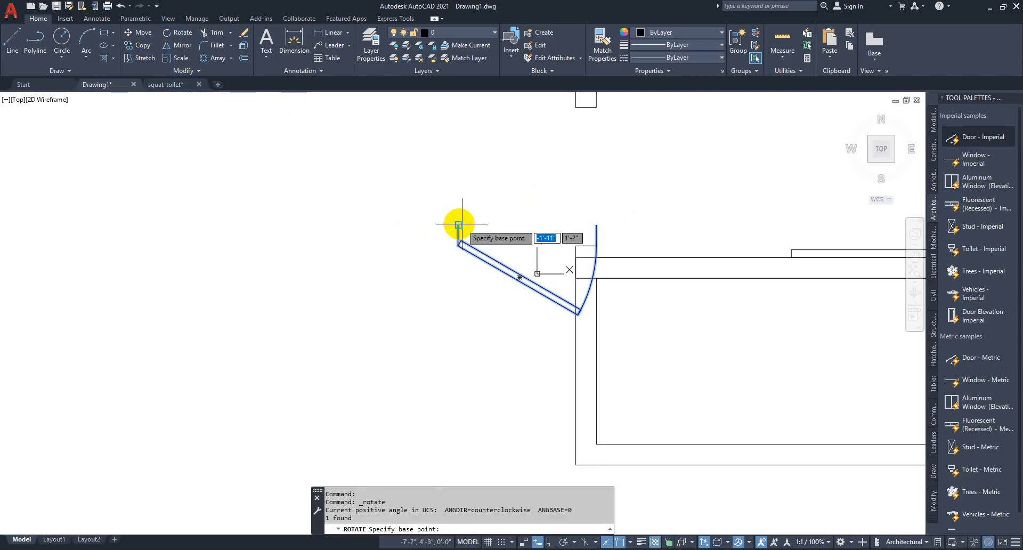
left_click(458, 224)
left_click(457, 187)
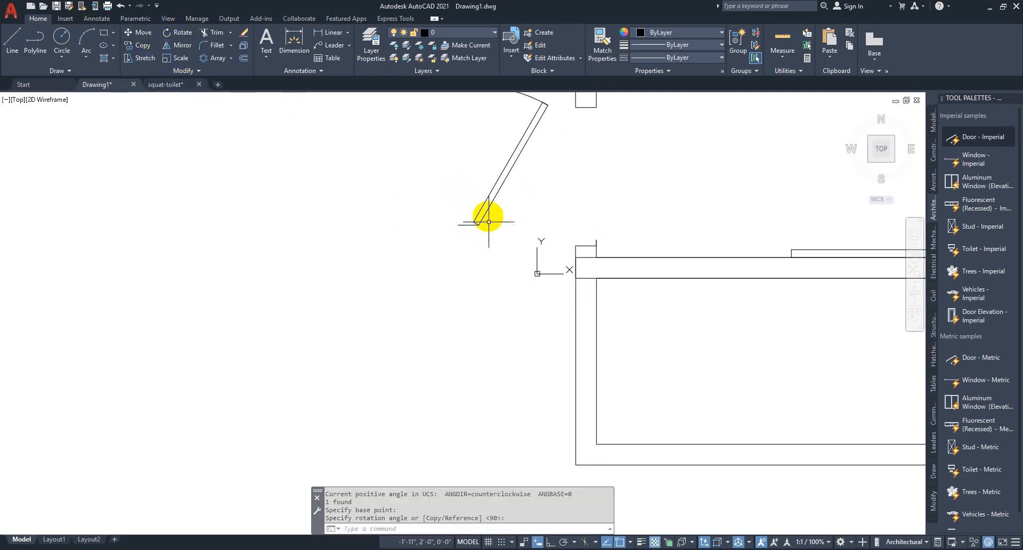
left_click(486, 221)
left_click(405, 218)
left_click(130, 36)
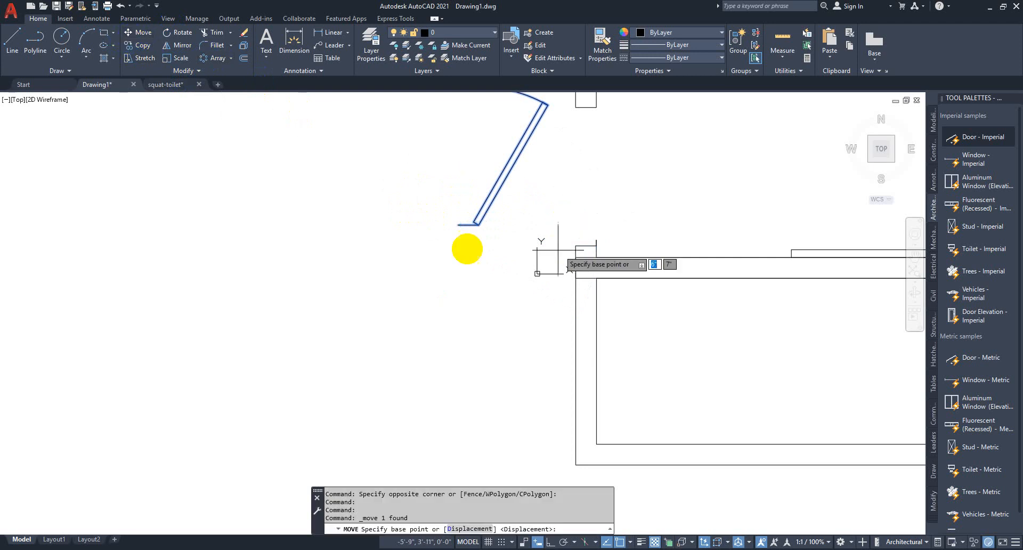
left_click(457, 224)
left_click(580, 245)
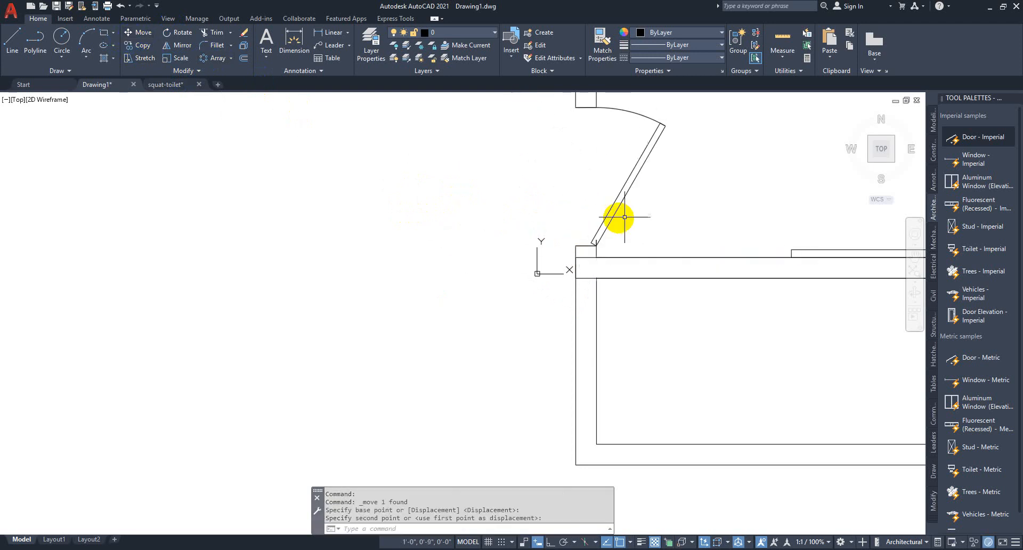
Step: Set the bedroom's lower-left door to Open 90° and clear the selection
middle_click_drag(622, 268, 601, 399)
left_click(617, 303)
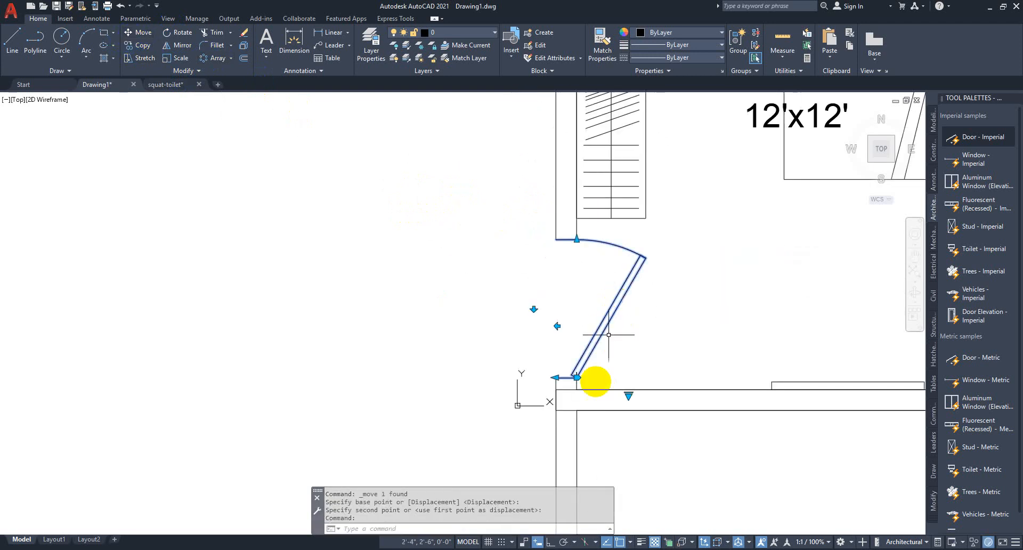
left_click(630, 399)
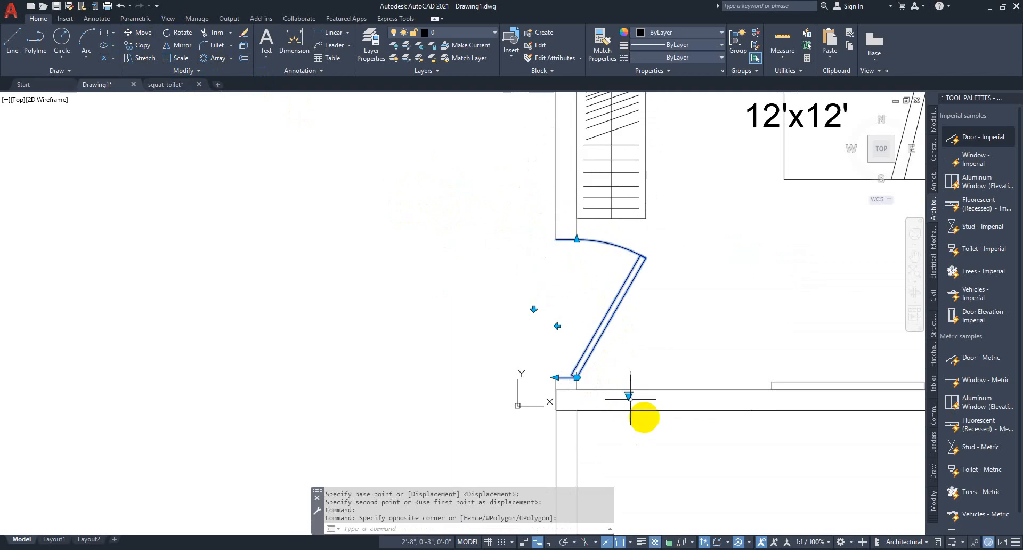
left_click(656, 435)
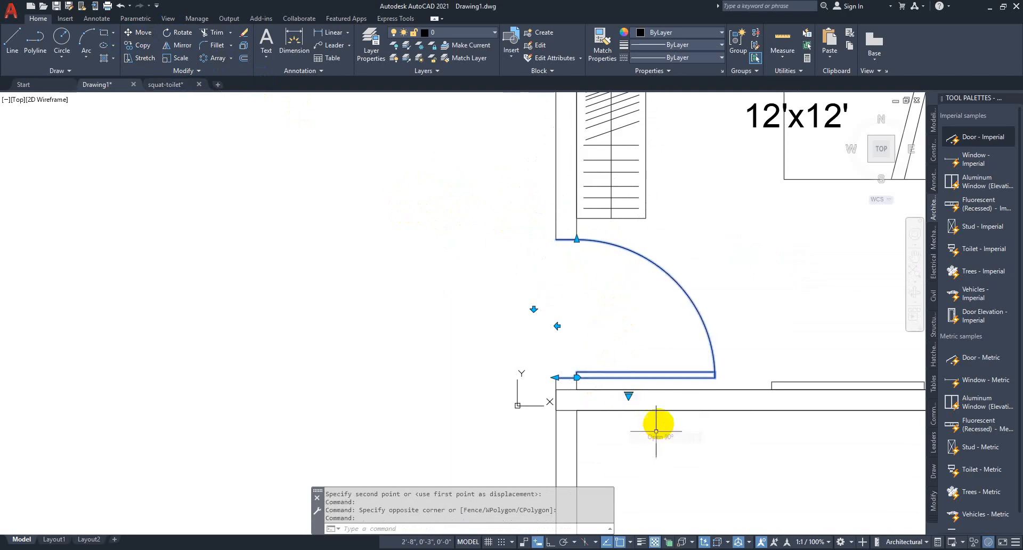
middle_click_drag(593, 330, 643, 347)
scroll(642, 395, "up", 3)
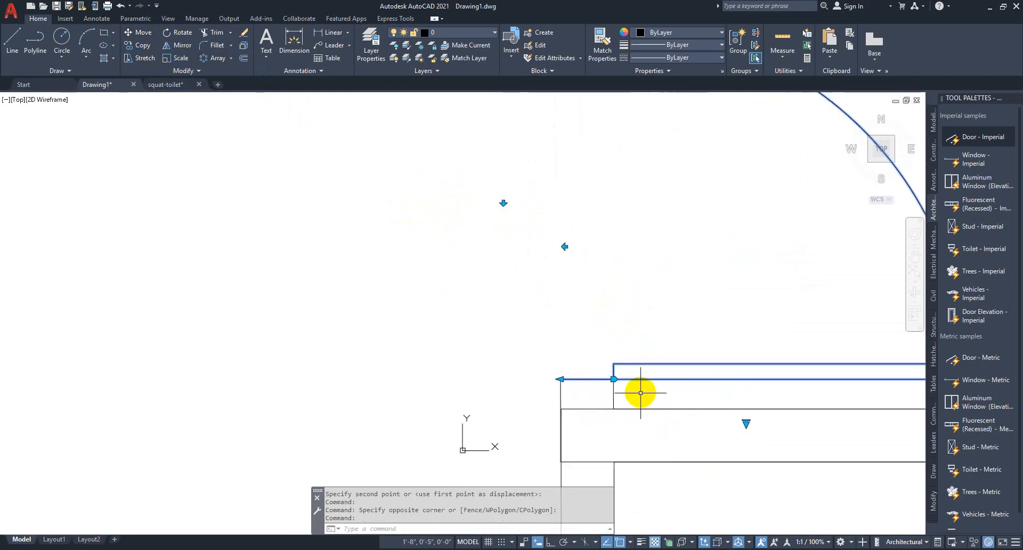
scroll(598, 331, "down", 3)
key("Escape")
Step: Move the bedroom's lower-left door to the door layer
left_click(712, 276)
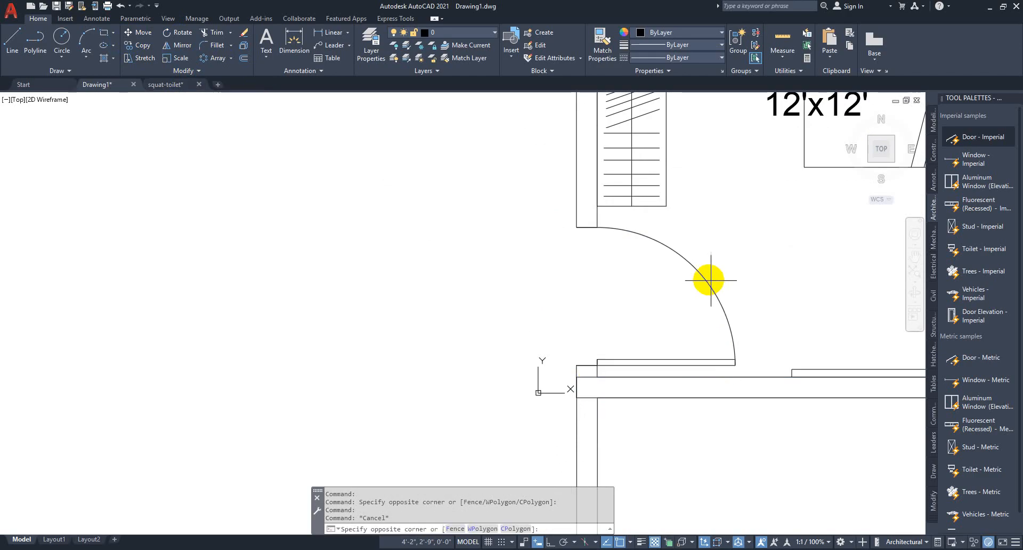
left_click(478, 35)
left_click(465, 99)
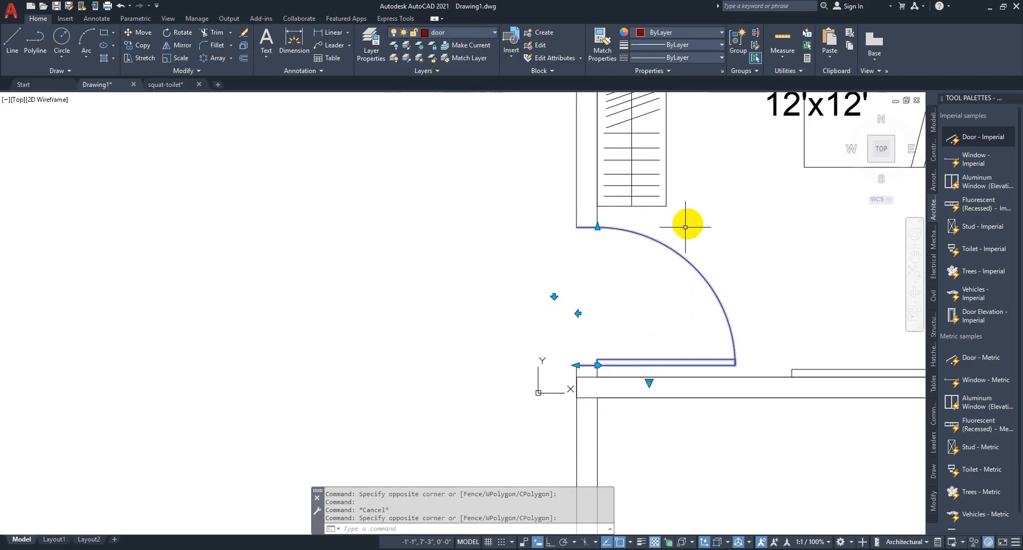
Step: Move the arcs, leaves and jamb lines of the kitchen and bathroom doors to the door layer and clear the selection
middle_click_drag(686, 227, 366, 337)
scroll(464, 213, "down", 3)
scroll(528, 295, "up", 5)
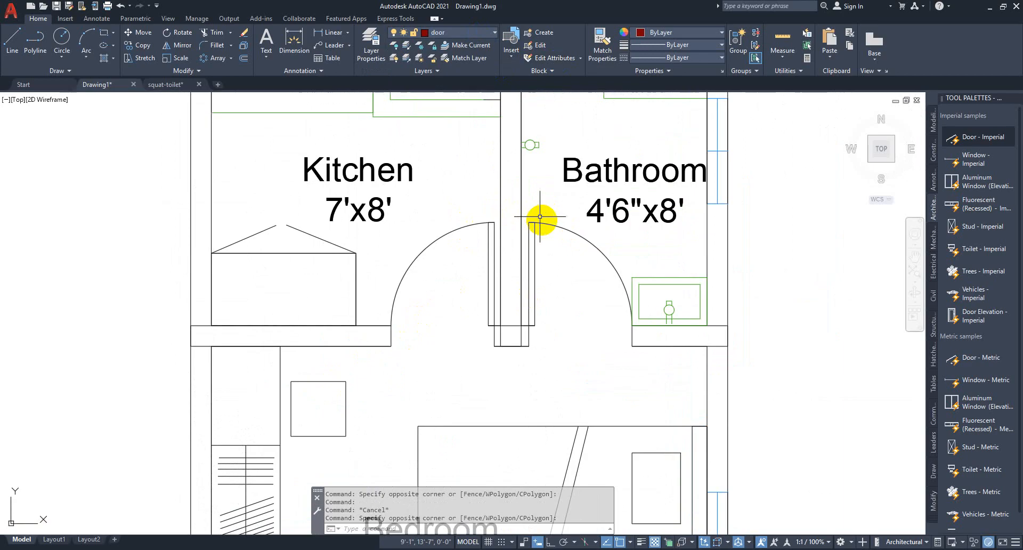
left_click(537, 221)
left_click(550, 209)
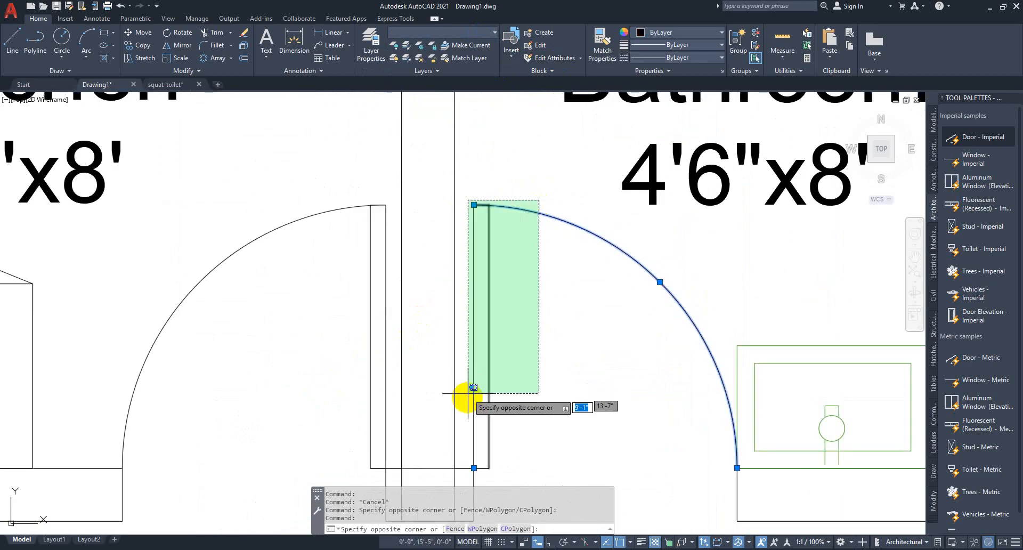
left_click(472, 384)
scroll(466, 274, "up", 2)
scroll(454, 308, "up", 3)
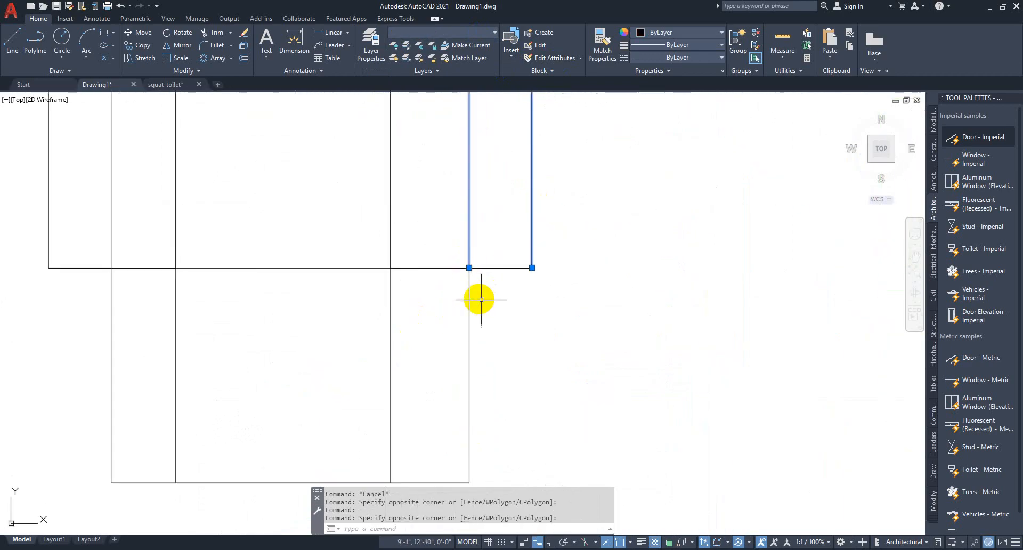
left_click(467, 291)
left_click(497, 268)
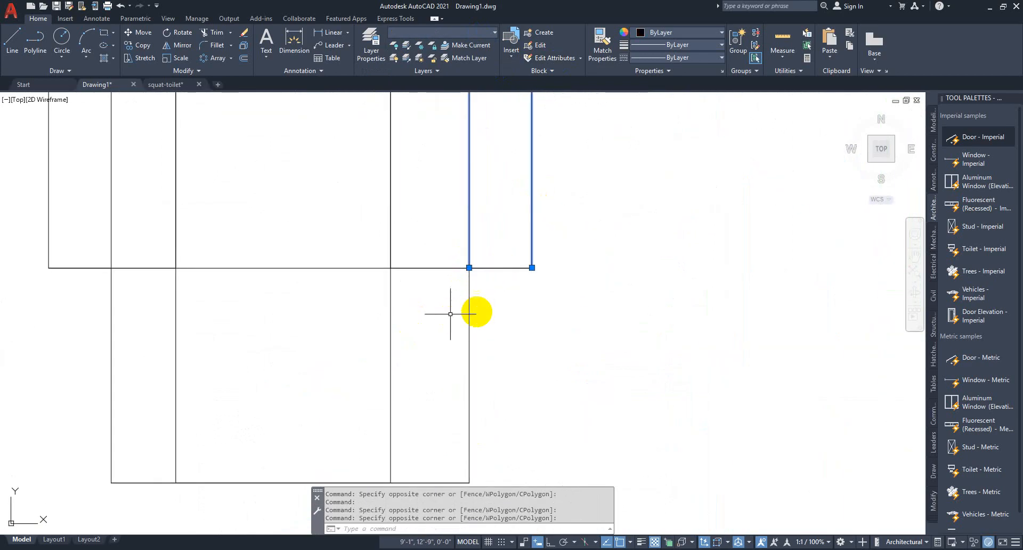
left_click(468, 286)
scroll(413, 286, "down", 6)
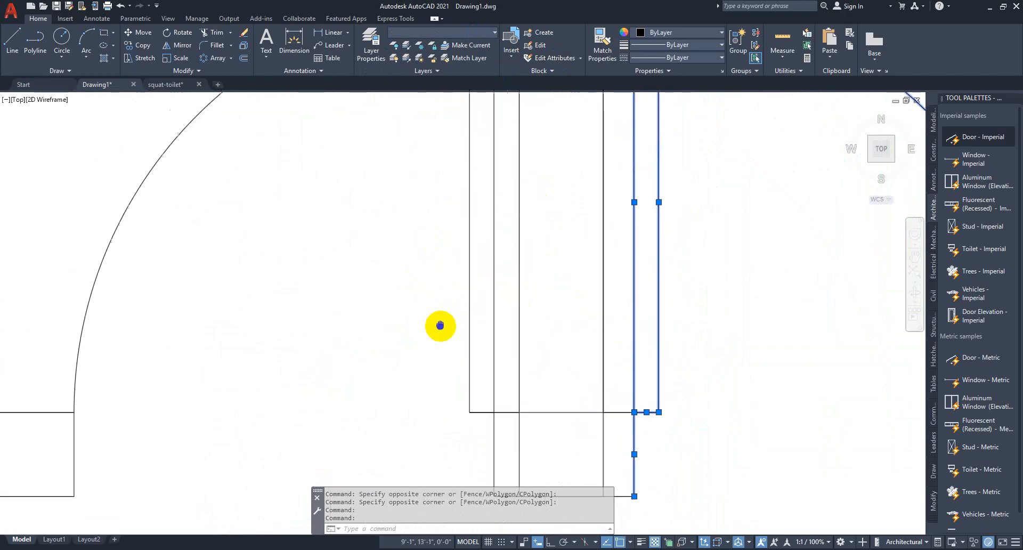
scroll(479, 213, "up", 2)
left_click(409, 267)
left_click(280, 404)
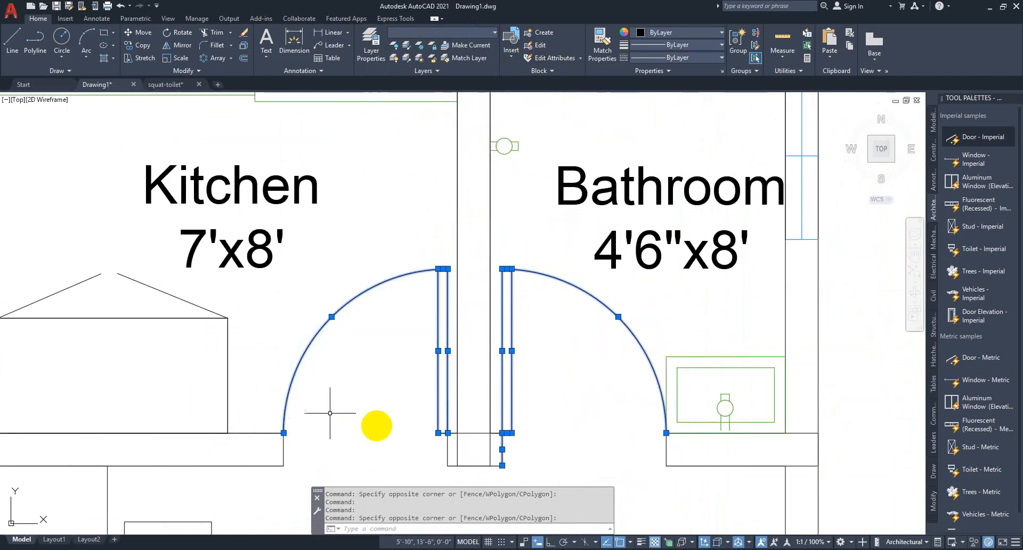
scroll(432, 452, "up", 2)
left_click(474, 452)
left_click(446, 454)
scroll(491, 323, "down", 2)
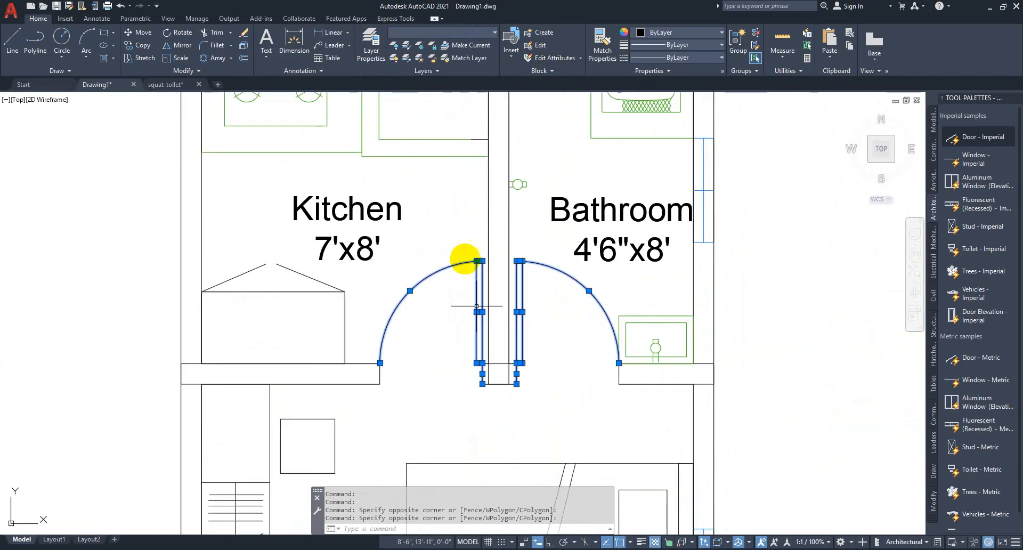
left_click(390, 370)
left_click(370, 372)
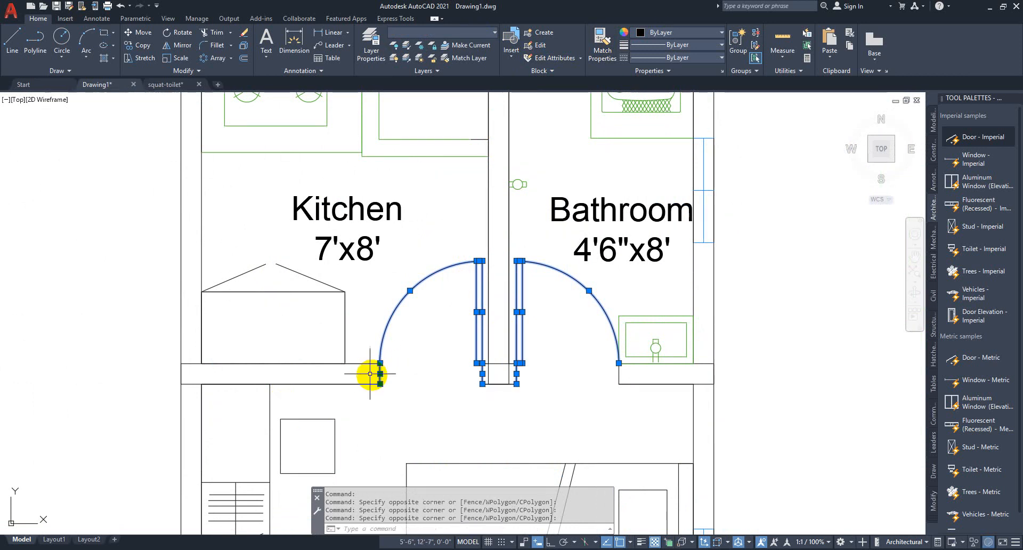
left_click(622, 376)
left_click(605, 373)
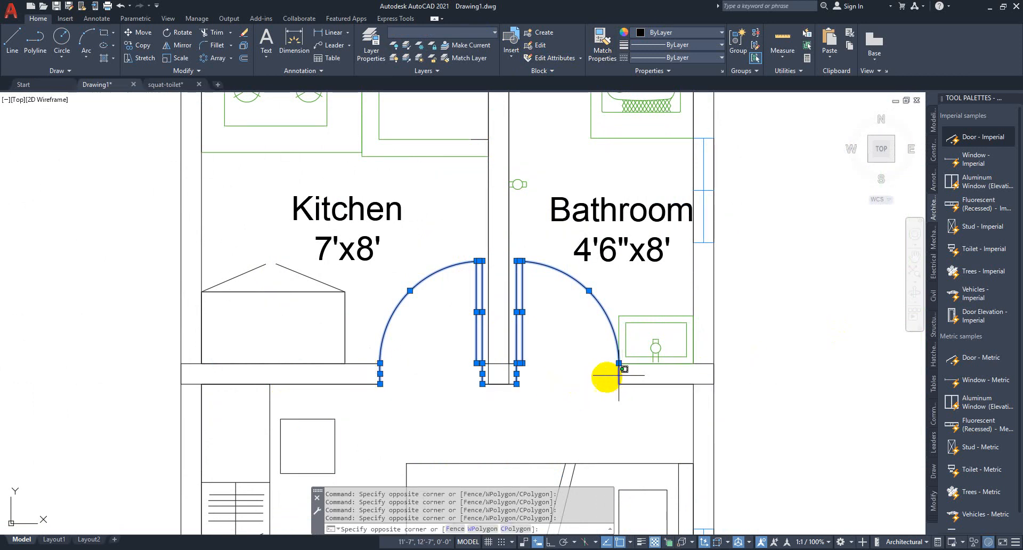
left_click(476, 37)
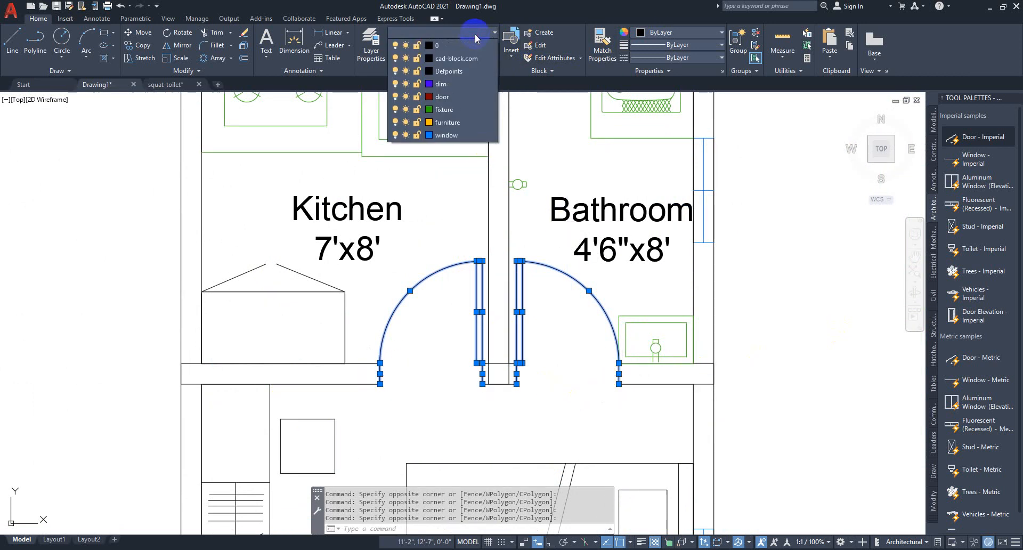
left_click(462, 104)
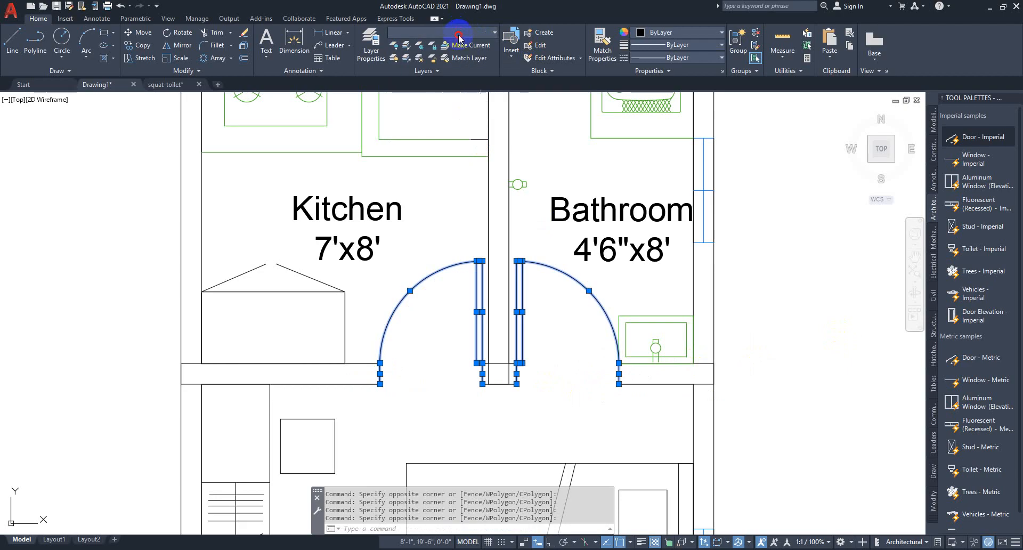
left_click(459, 33)
left_click(450, 98)
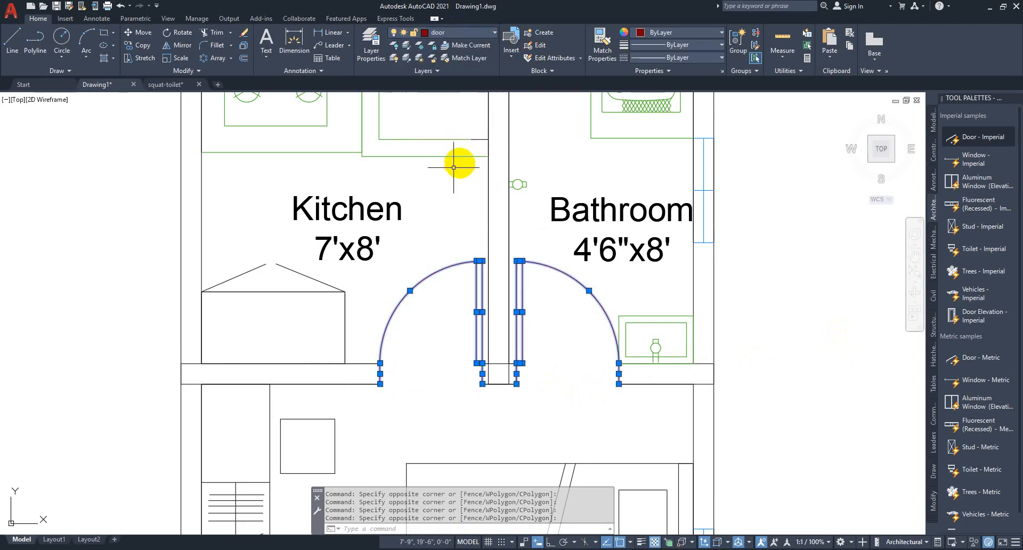
scroll(467, 135, "down", 2)
middle_click_drag(561, 231, 684, 366)
key("Escape")
key("Escape")
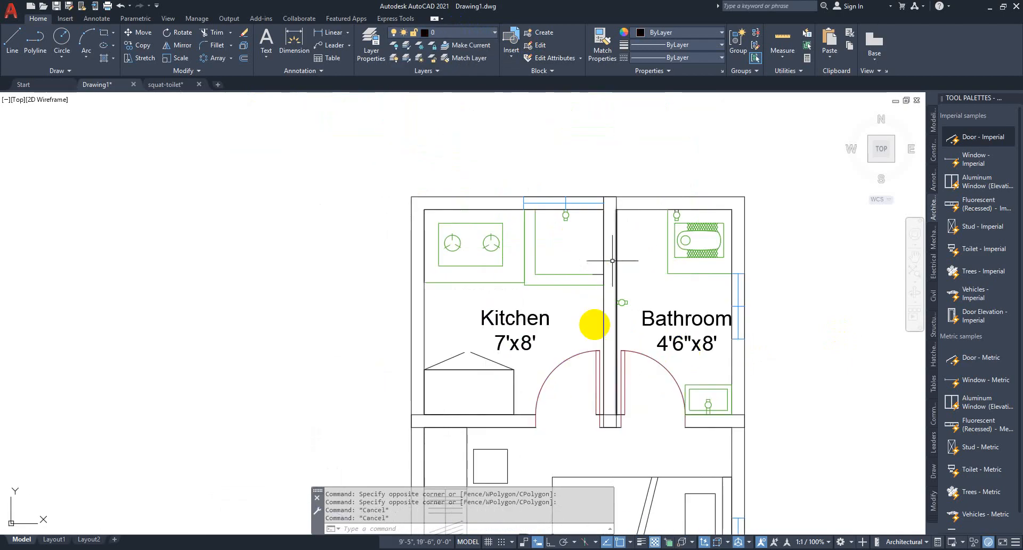
middle_click_drag(578, 343, 532, 258)
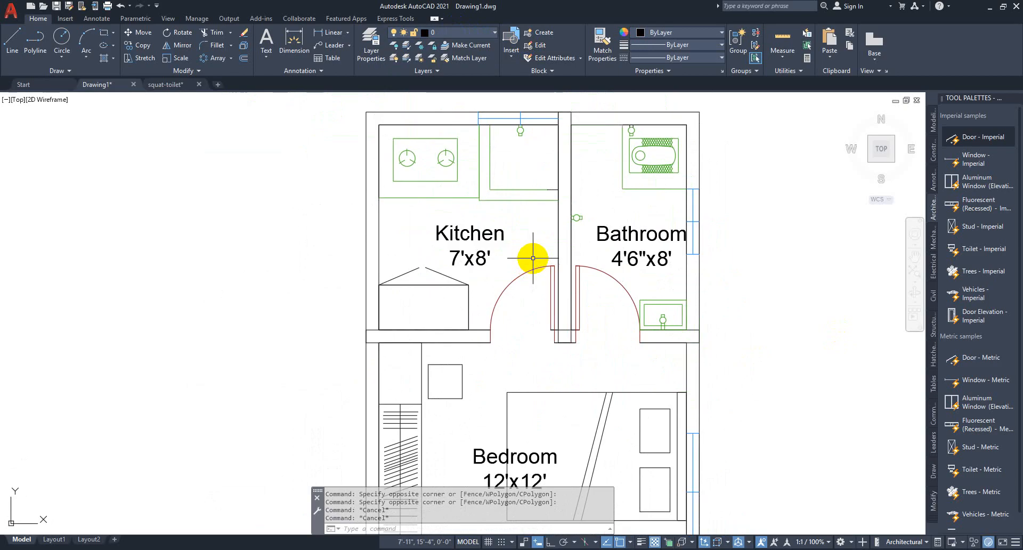
middle_click_drag(463, 285, 541, 235)
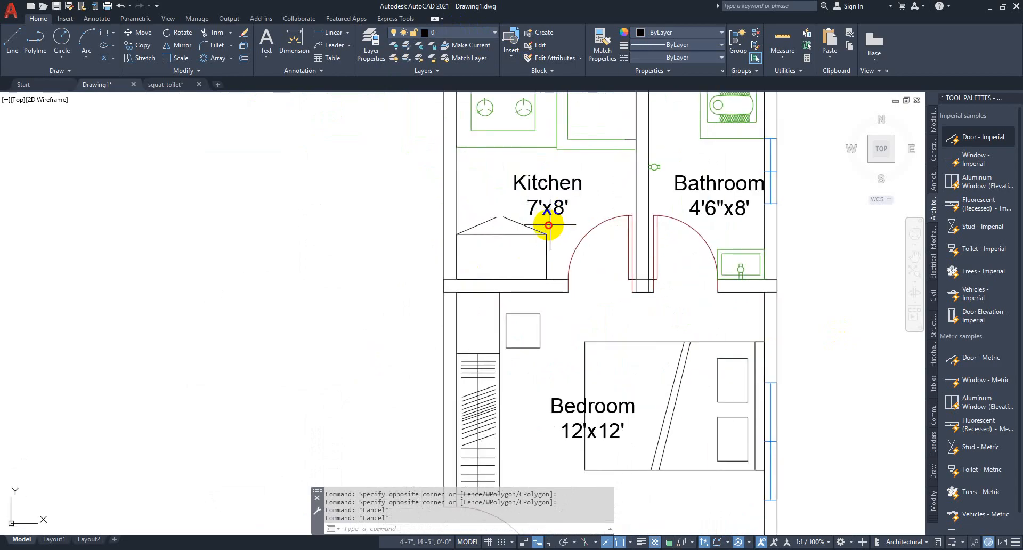
left_click(548, 224)
left_click(464, 253)
middle_click_drag(526, 240, 526, 283)
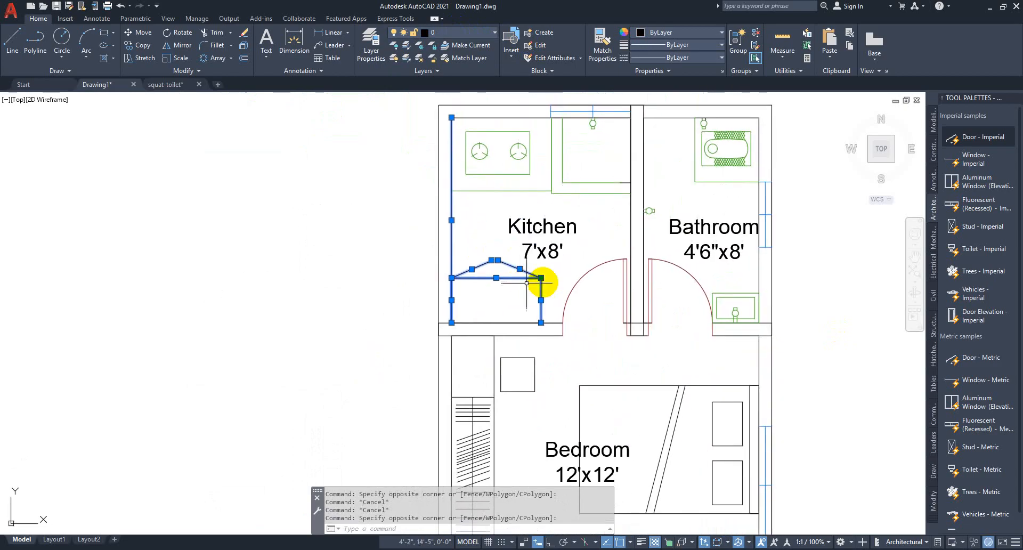
key("Escape")
key("Escape")
Step: Move the outline and slanted door lines of the cabinet in the kitchen's lower-left corner to the furniture layer
left_click(548, 285)
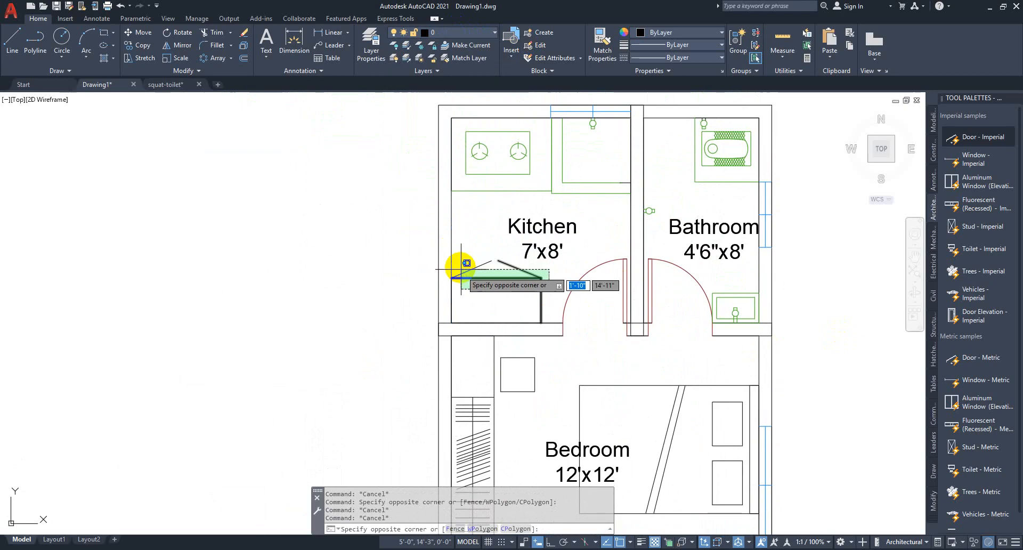
left_click(462, 269)
scroll(459, 292, "up", 4)
left_click(437, 286)
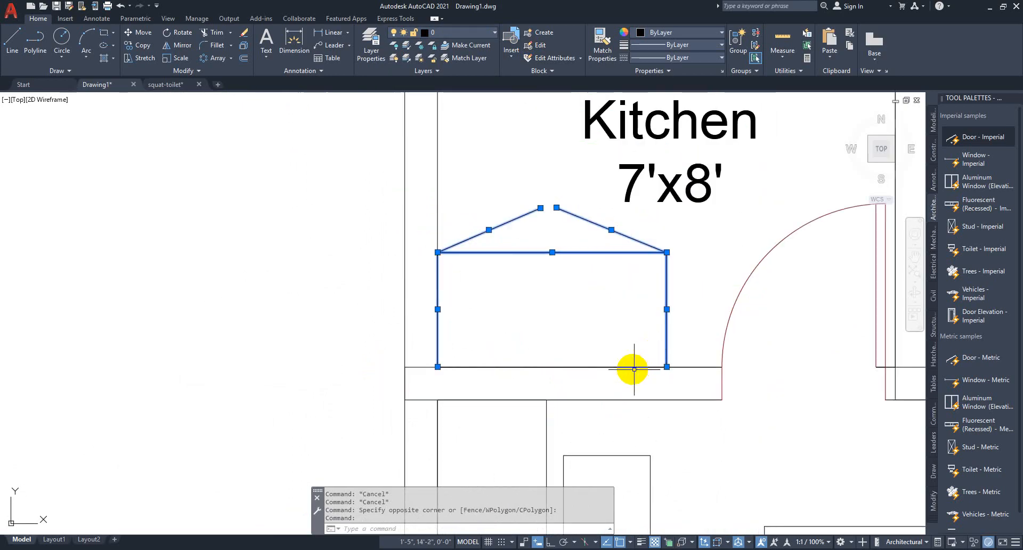
left_click(634, 366)
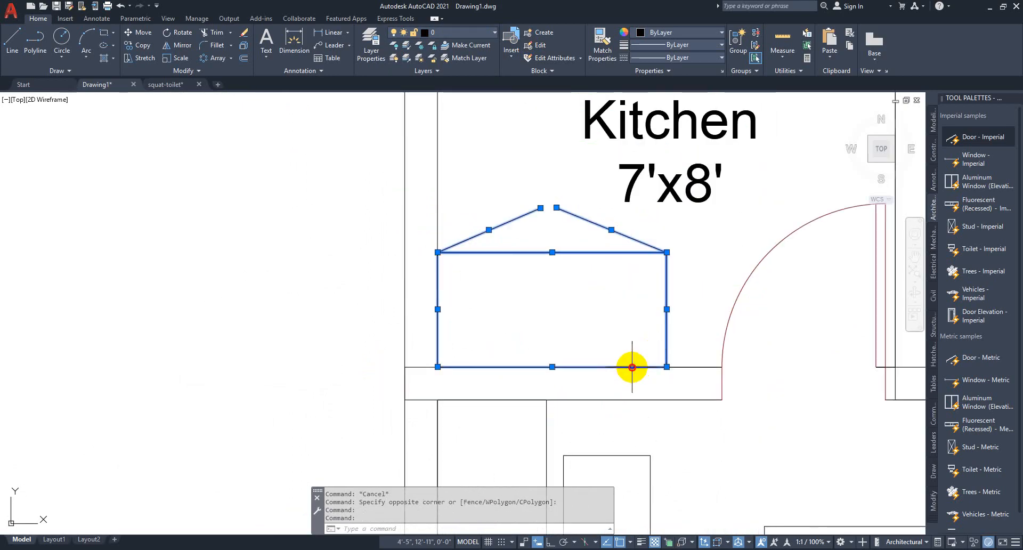
left_click(445, 33)
left_click(460, 123)
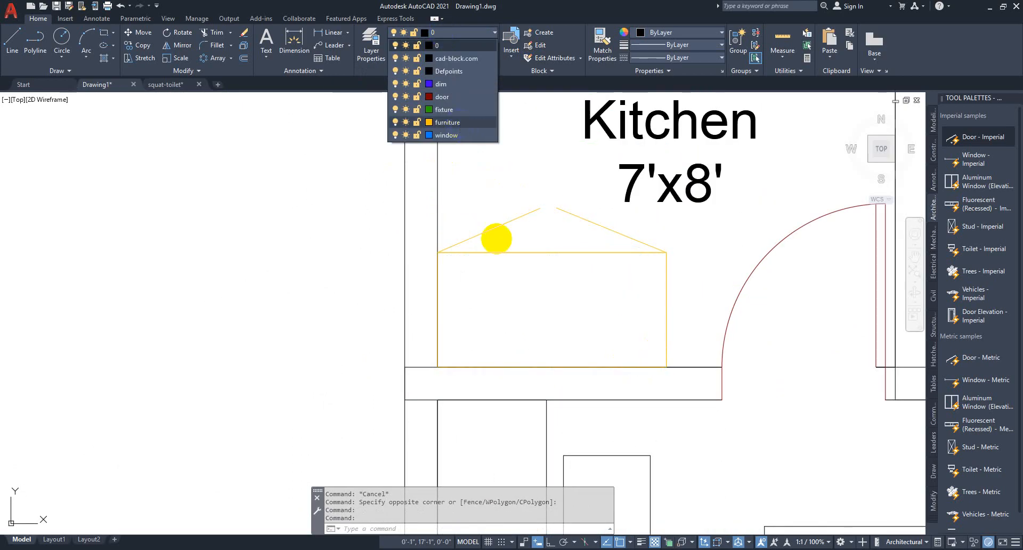
Step: Move the bedroom wardrobe with its hanger lines and the small square table beside it to the furniture layer
scroll(562, 368, "up", 2)
middle_click_drag(562, 368, 529, 261)
scroll(544, 271, "down", 4)
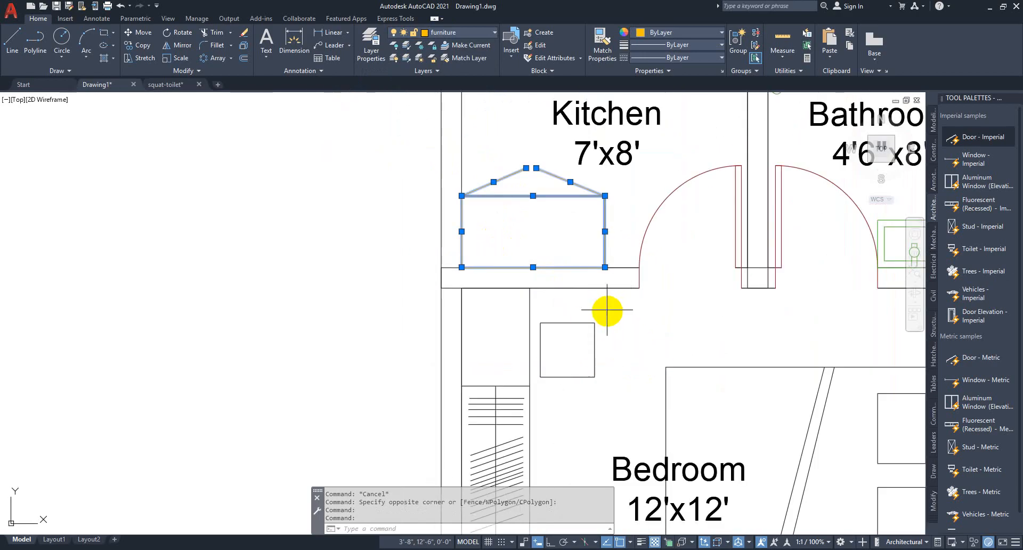
left_click(607, 309)
middle_click_drag(489, 451, 498, 224)
left_click(500, 383)
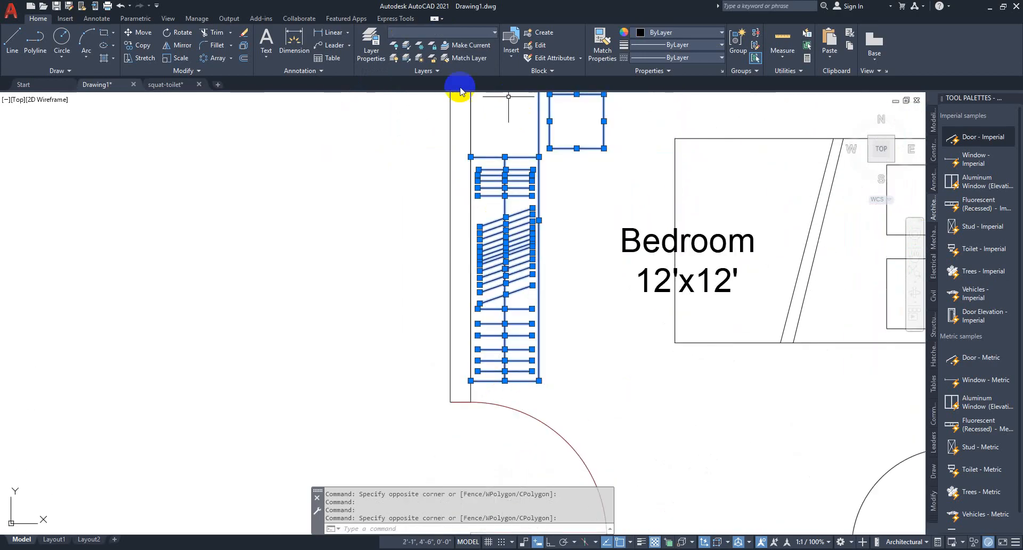
left_click(452, 41)
left_click(450, 128)
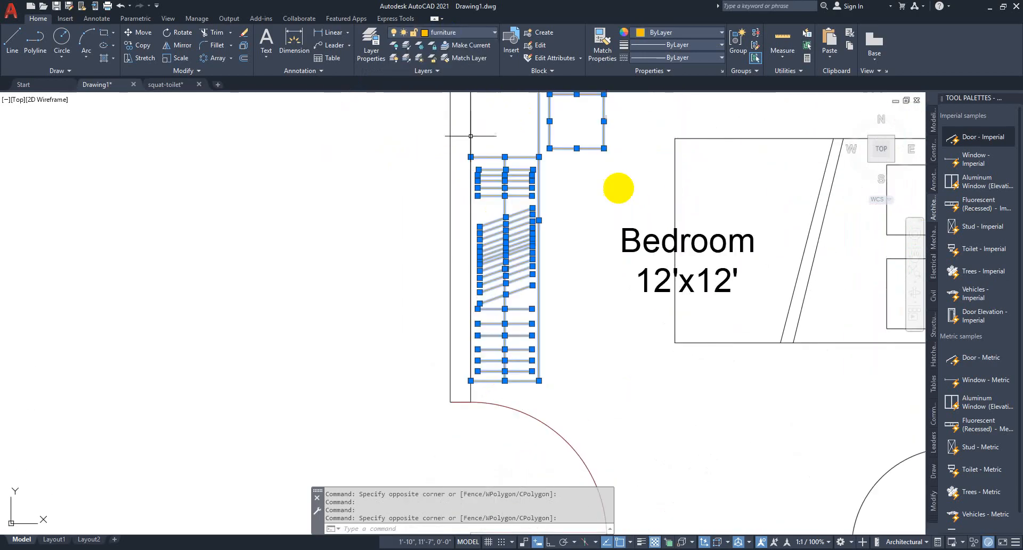
Step: Move the bed's outline, blanket fold lines and both pillows to the furniture layer and clear the selection
middle_click_drag(613, 160, 383, 266)
left_click(708, 187)
left_click(532, 494)
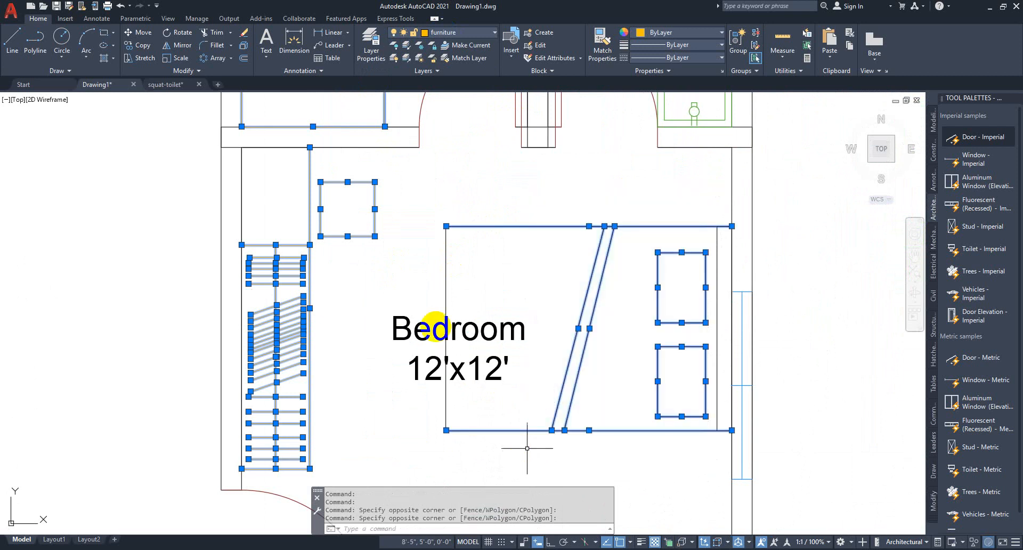
left_click(485, 275)
left_click(368, 235)
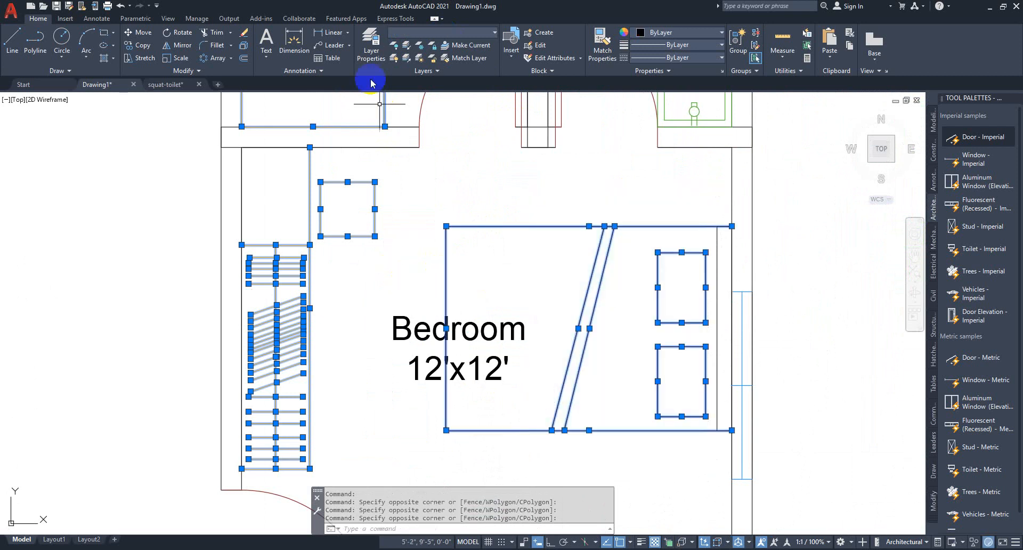
left_click(446, 37)
left_click(450, 125)
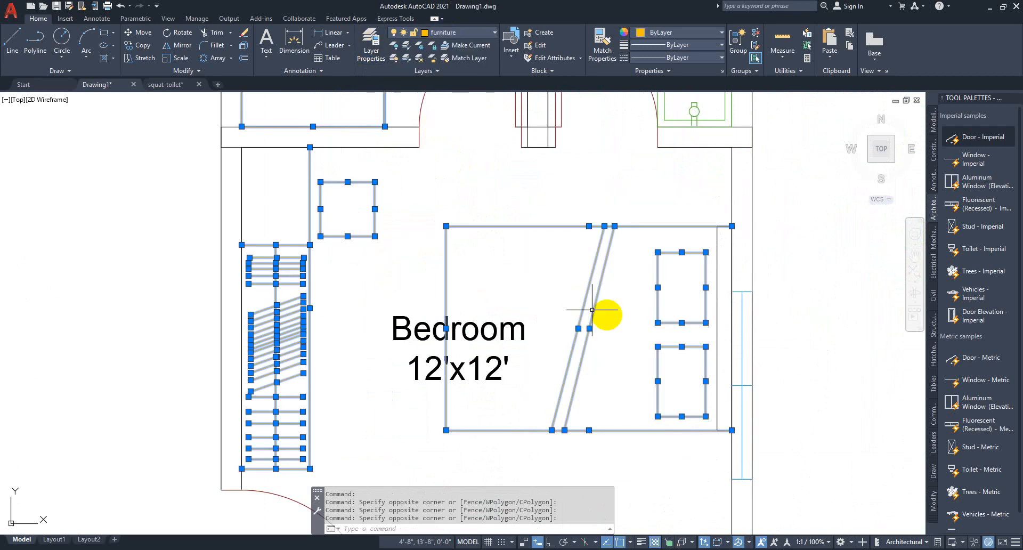
scroll(592, 309, "down", 7)
scroll(661, 319, "up", 3)
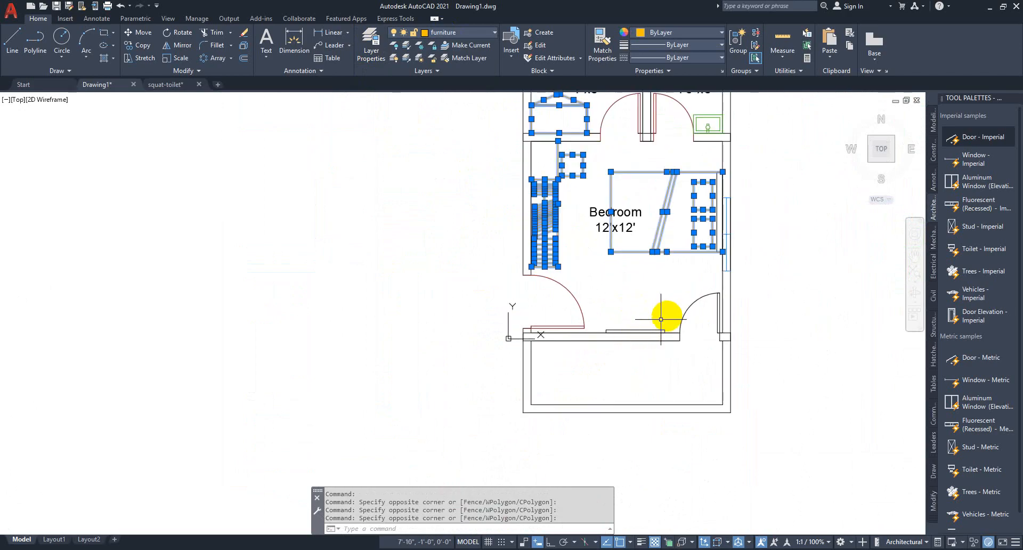
key("Escape")
key("Escape")
Step: Move the thin rectangle on the bedroom's lower wall to the furniture layer and clear the selection
scroll(665, 317, "up", 5)
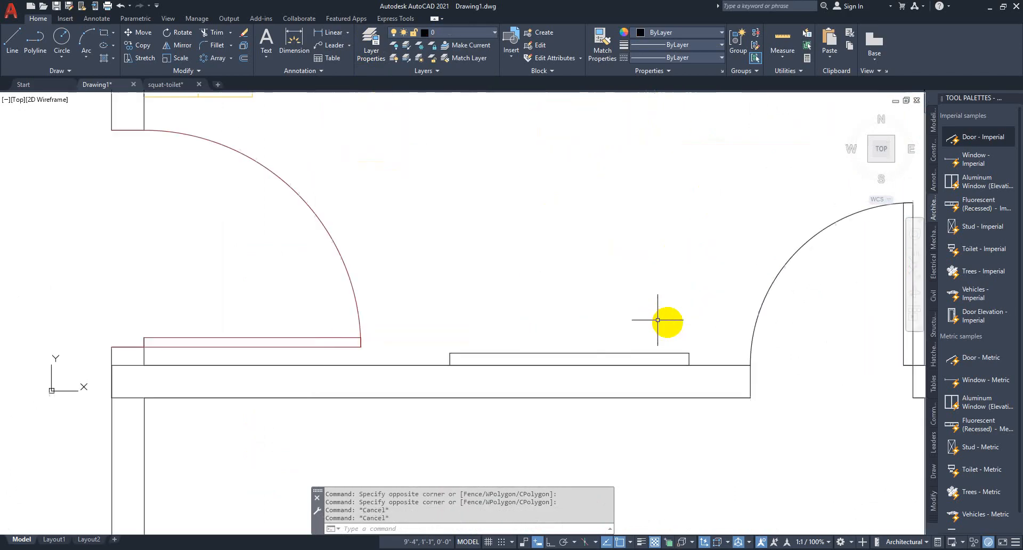
left_click(701, 320)
left_click(416, 357)
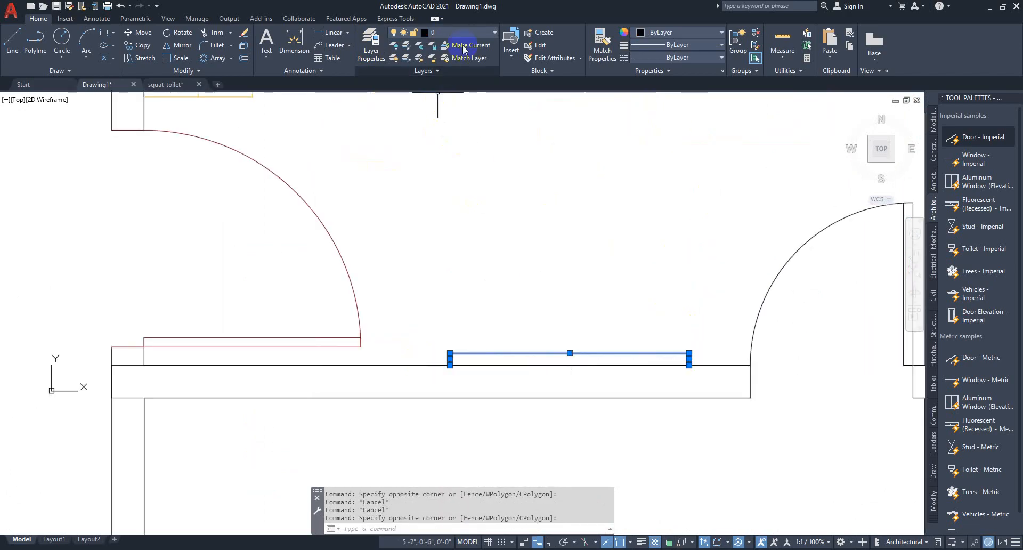
left_click(453, 33)
left_click(450, 123)
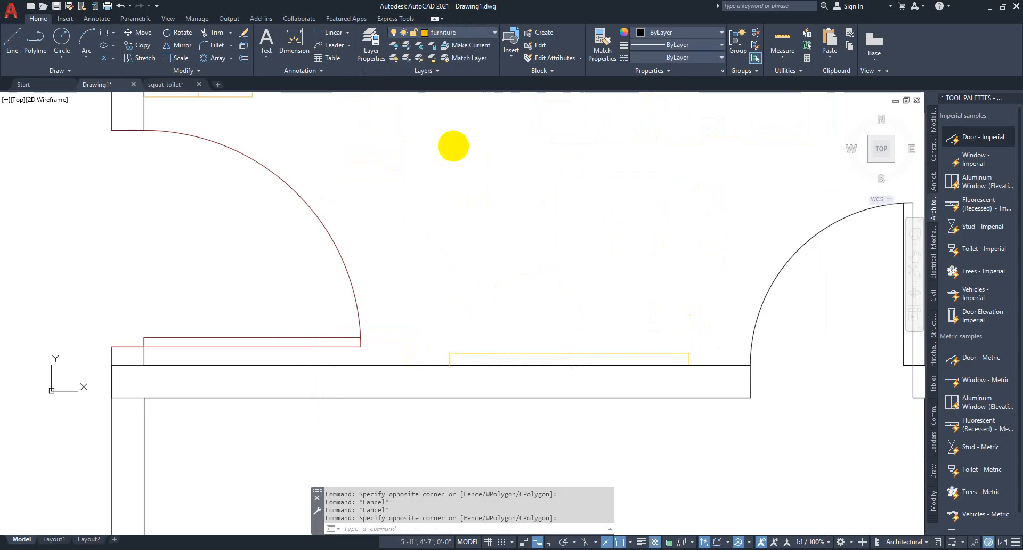
scroll(628, 266, "down", 5)
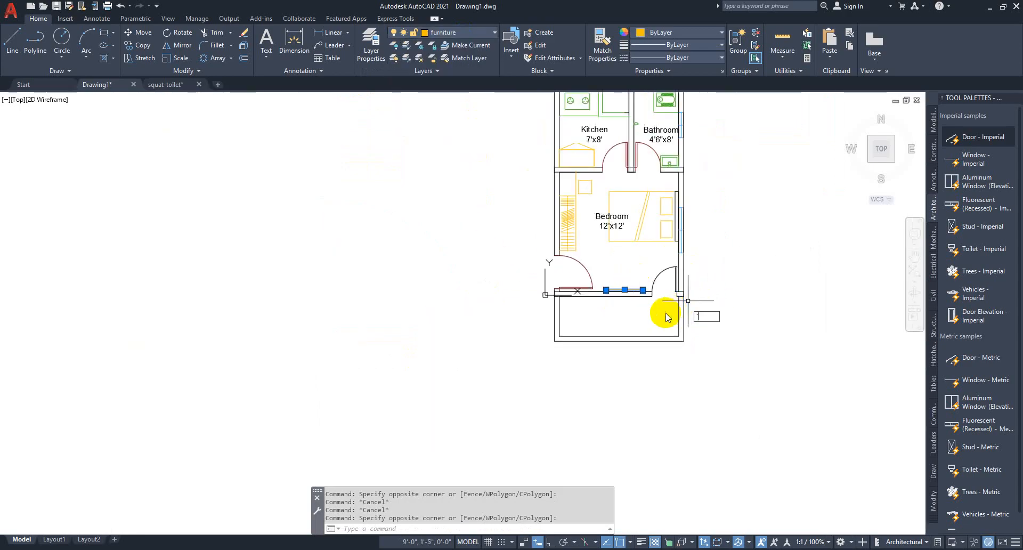
key("Escape")
Step: Copy the Bedroom 12'x12' label into the open space below the bedroom
left_click(604, 217)
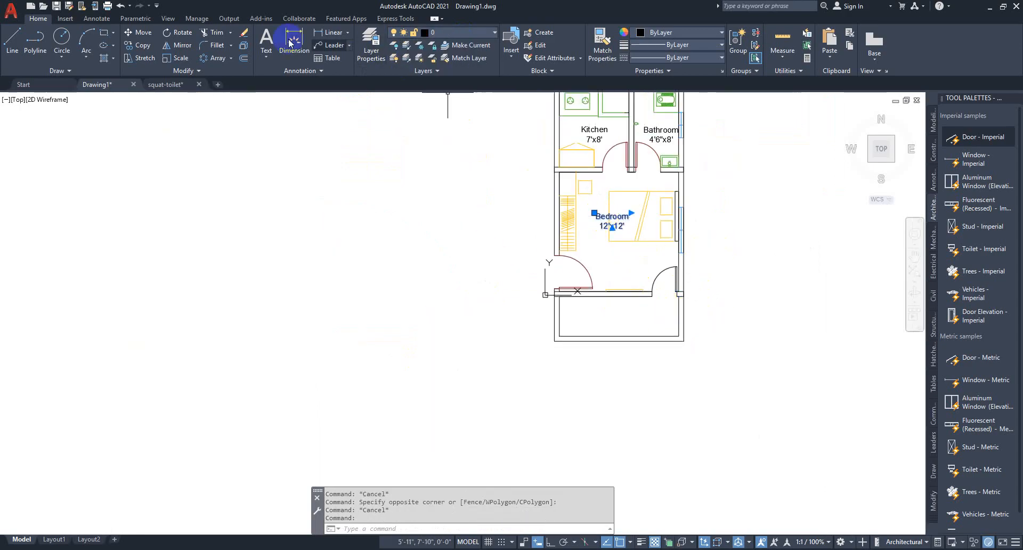
left_click(133, 48)
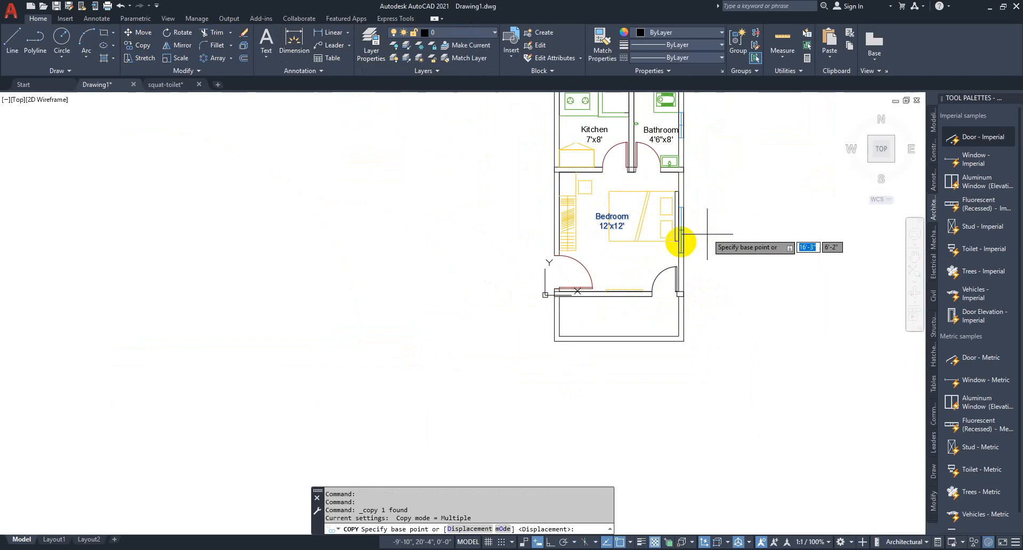
left_click(615, 216)
scroll(634, 320, "up", 2)
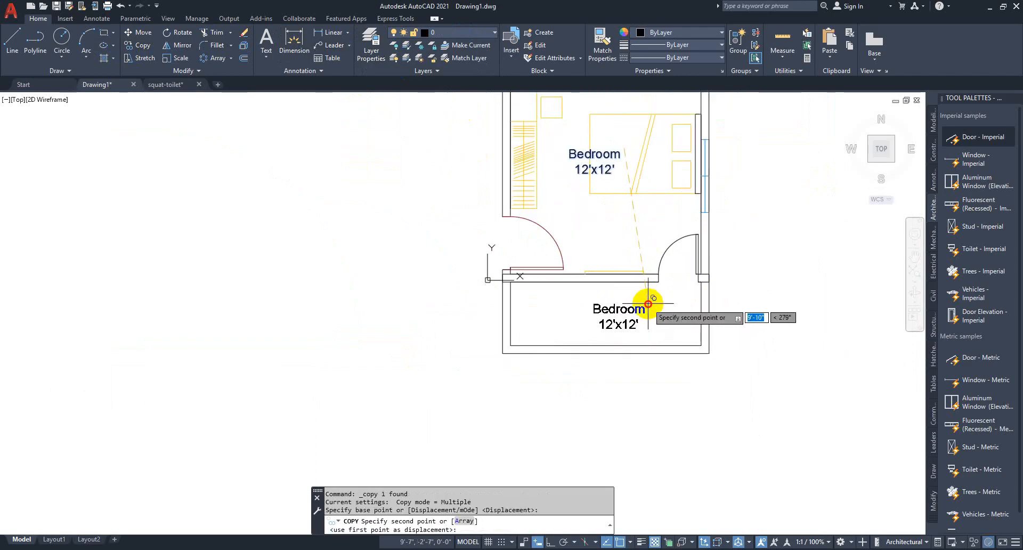
left_click(648, 298)
key("Escape")
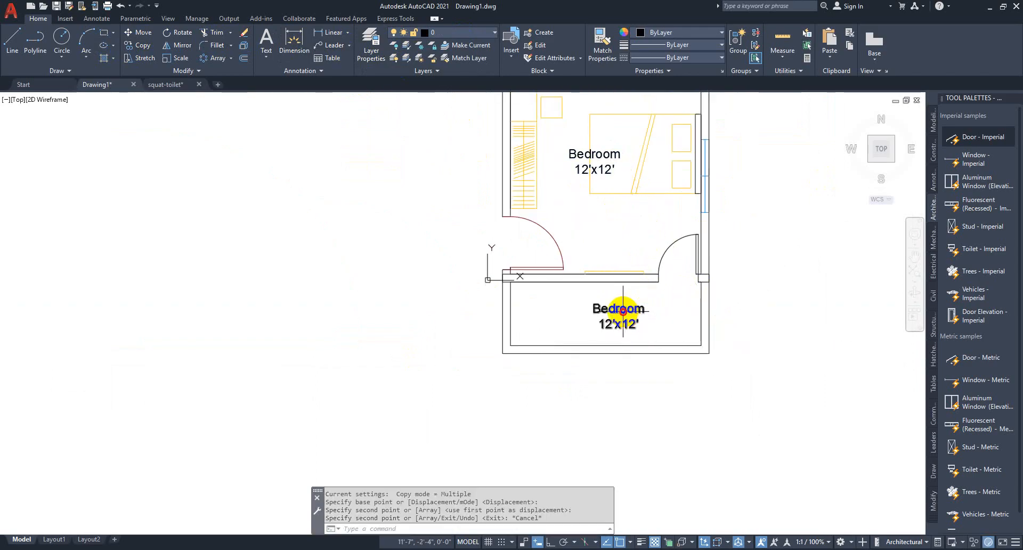
Step: Change the copied label's text to Var 12'x4' and center both of its lines
double_click(622, 311)
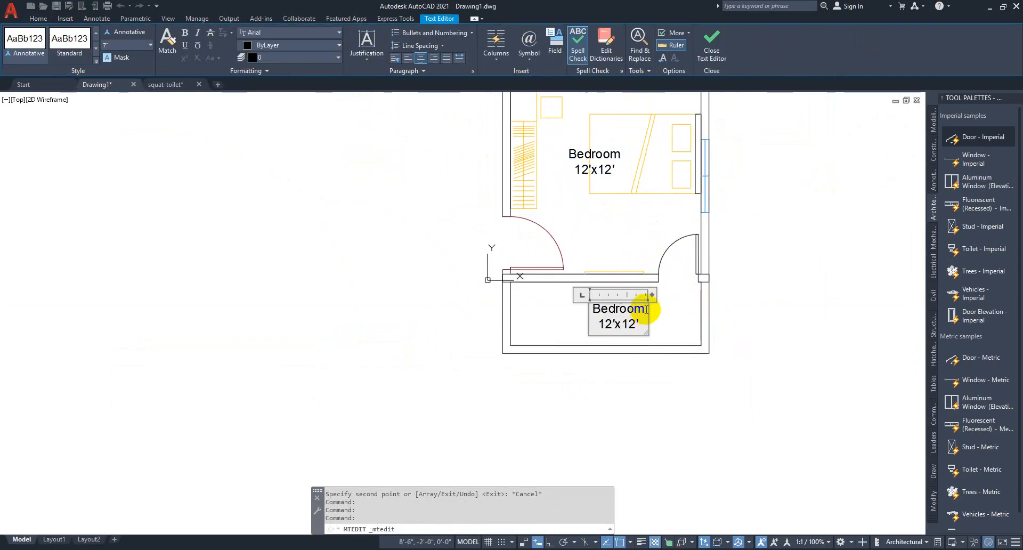
type("Var")
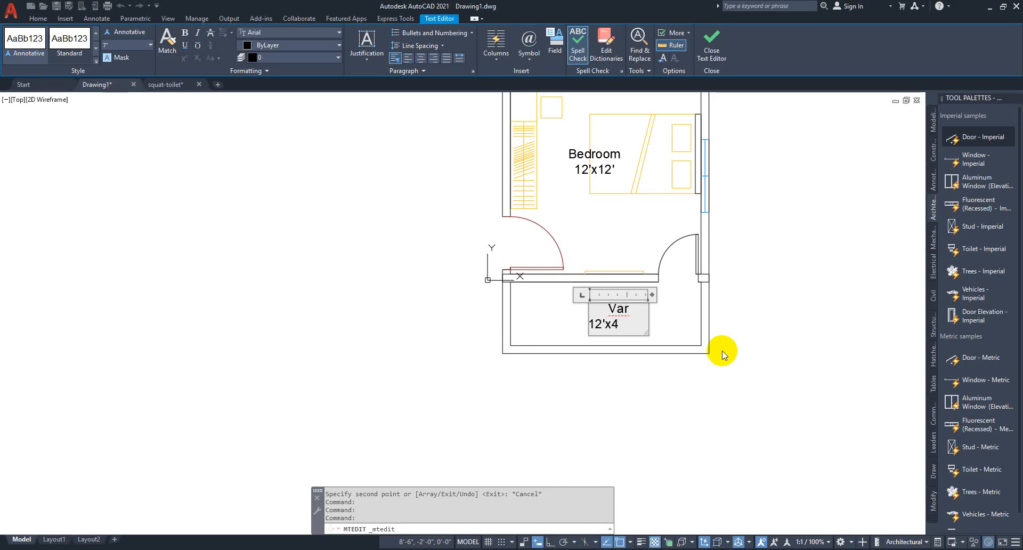
left_click(690, 373)
double_click(628, 309)
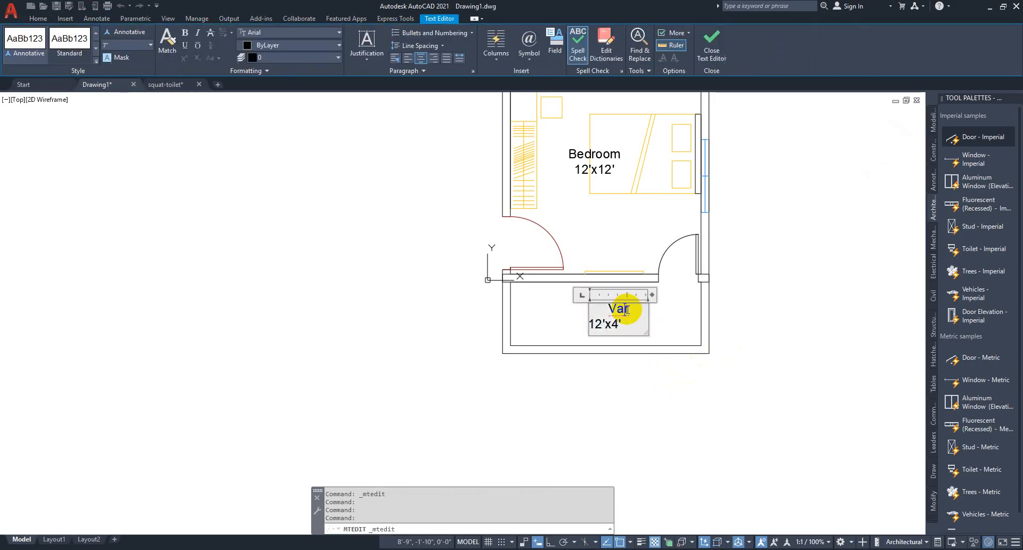
left_click(421, 59)
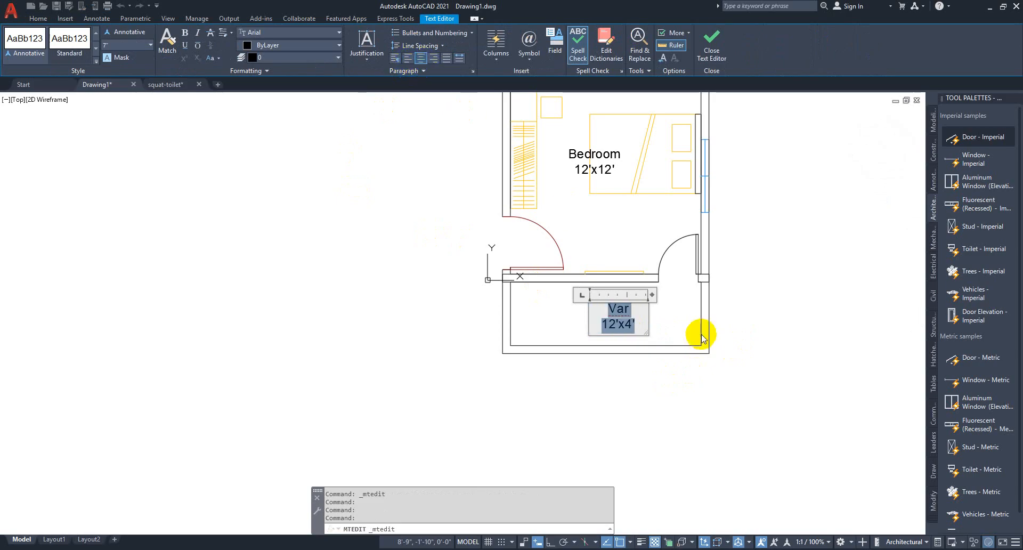
left_click(695, 333)
Step: Move the Var 12'x4' label near the middle of the space below the bedroom
left_click(623, 313)
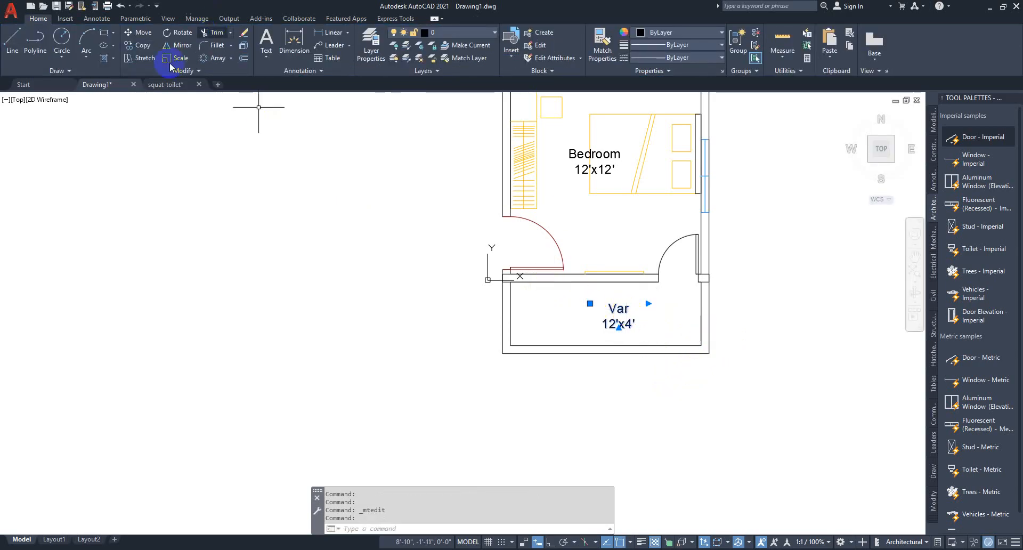
left_click(140, 35)
left_click(617, 321)
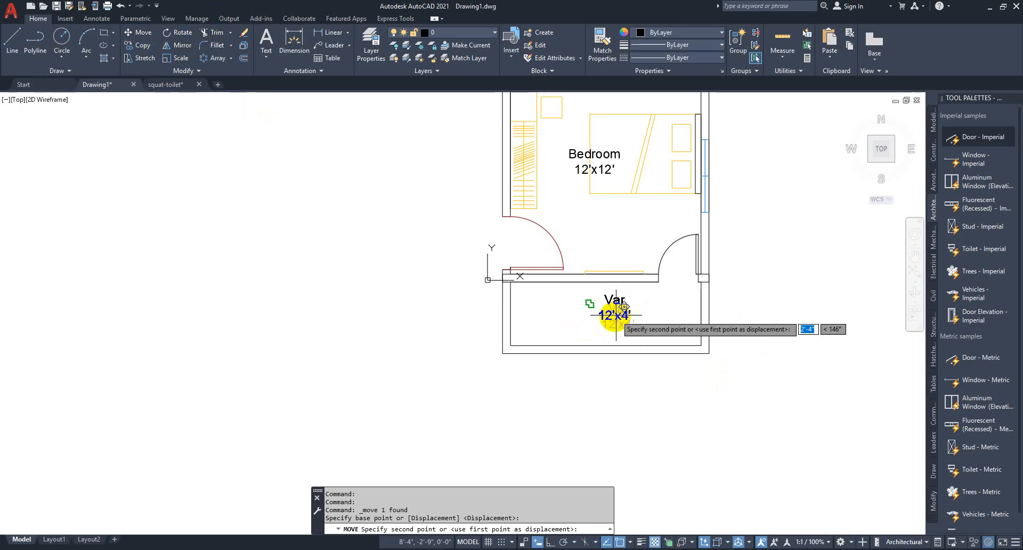
left_click(601, 323)
left_click(616, 320)
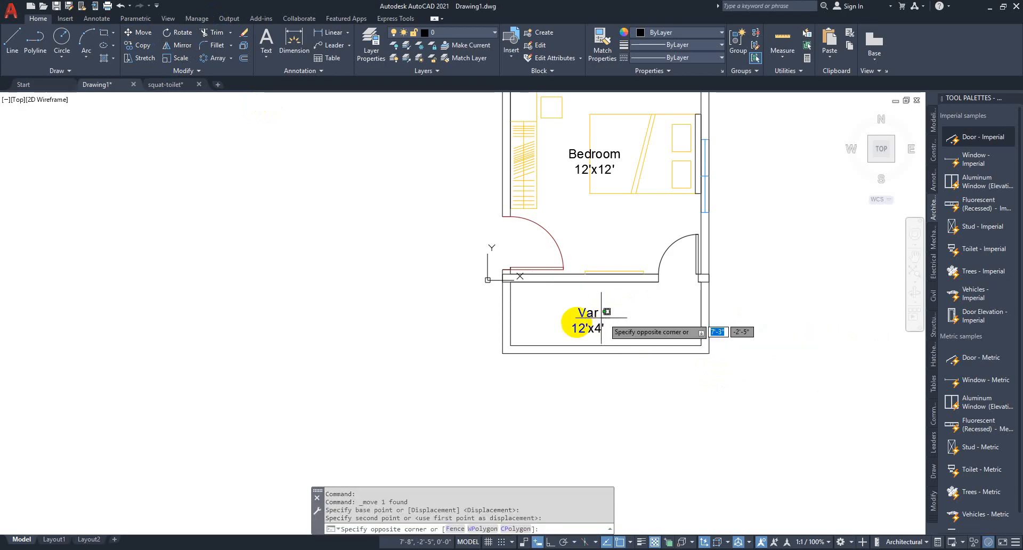
left_click(567, 324)
left_click(137, 38)
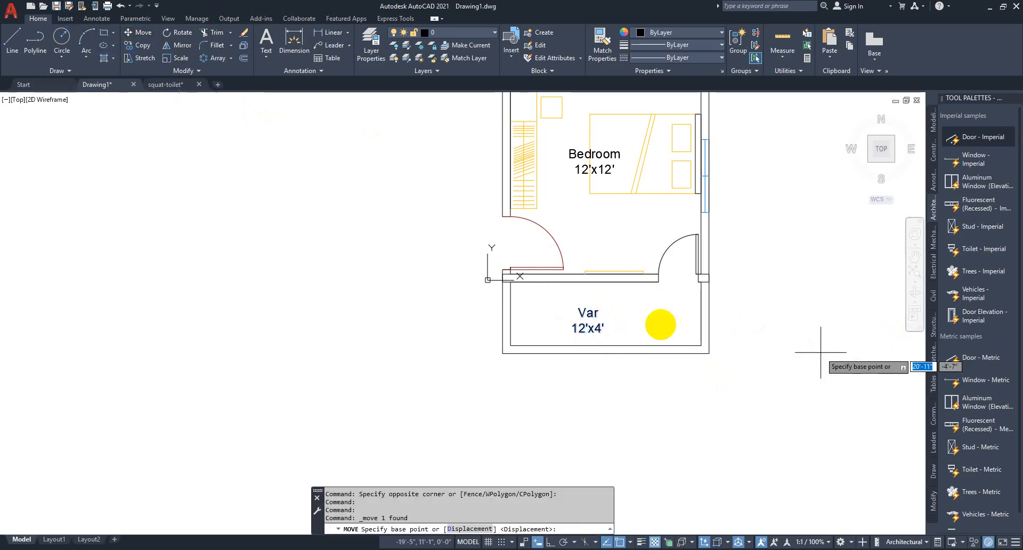
left_click(554, 331)
scroll(571, 332, "up", 4)
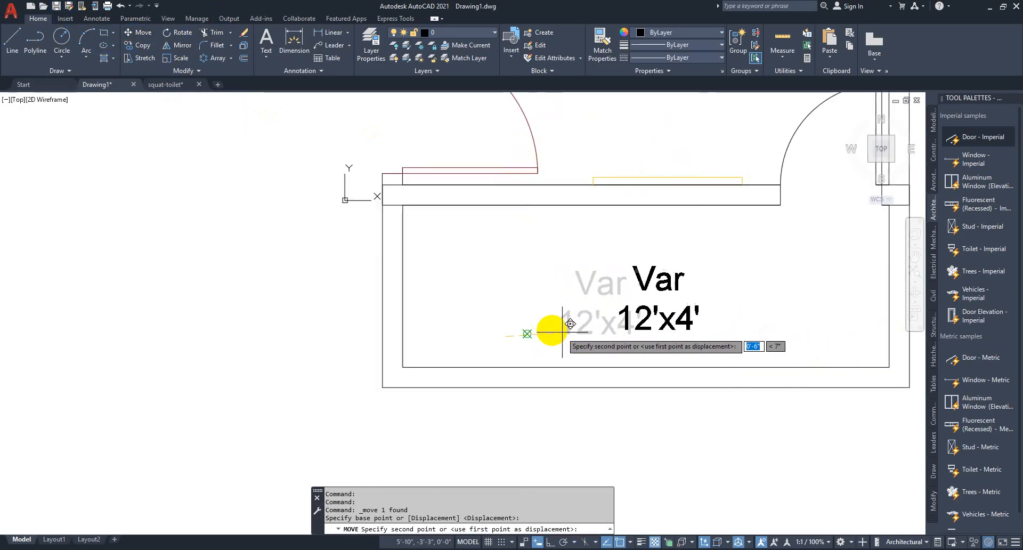
left_click(531, 332)
Step: Move the short leftover line on the kitchen counter's inner lower edge to the fixture layer and clear the selection
scroll(743, 285, "down", 8)
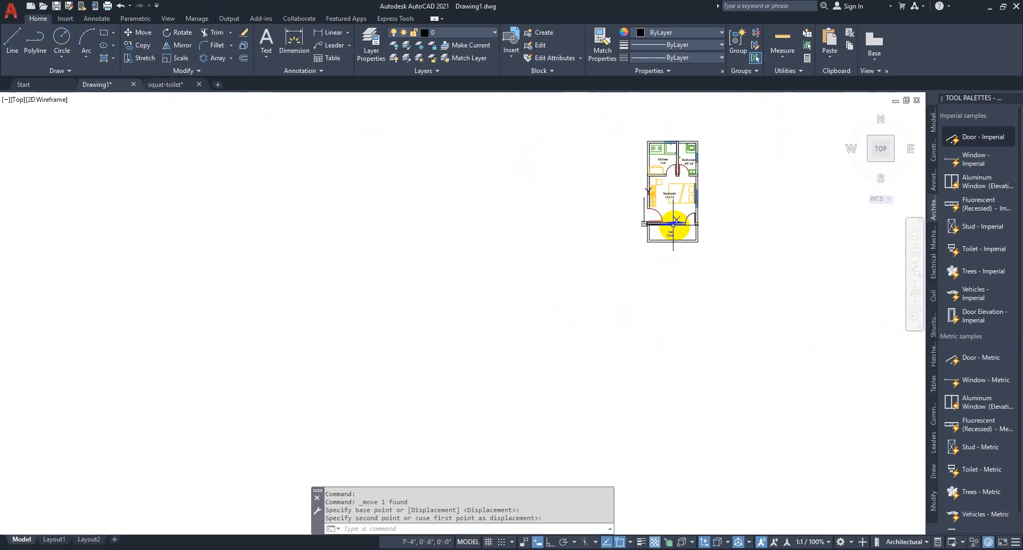
scroll(678, 235, "up", 6)
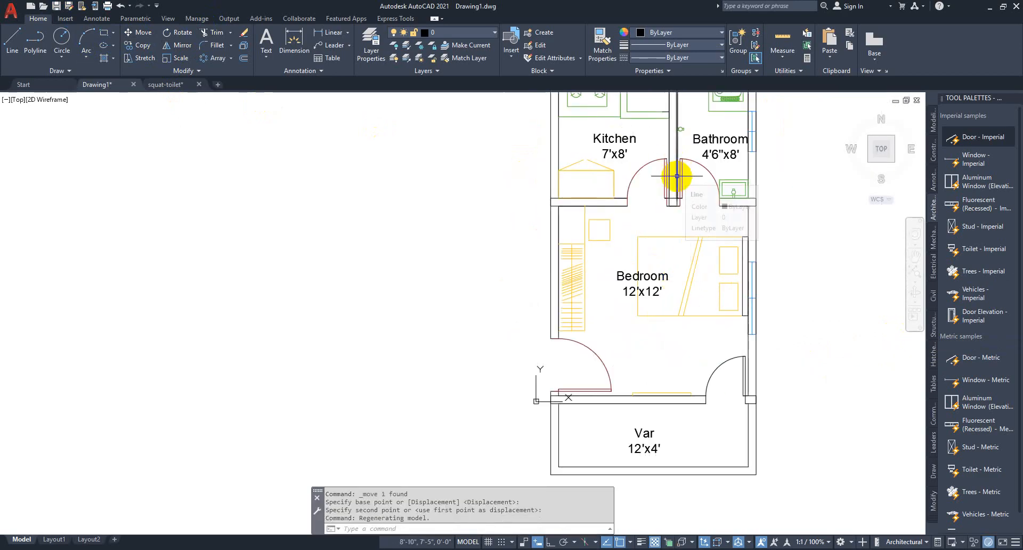
scroll(571, 194, "down", 6)
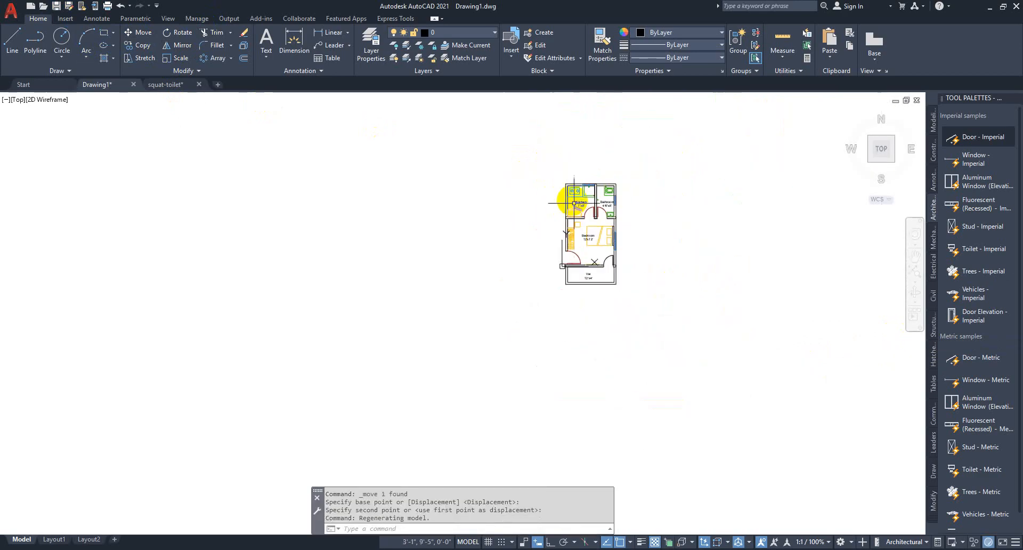
scroll(598, 200, "up", 8)
scroll(662, 275, "up", 4)
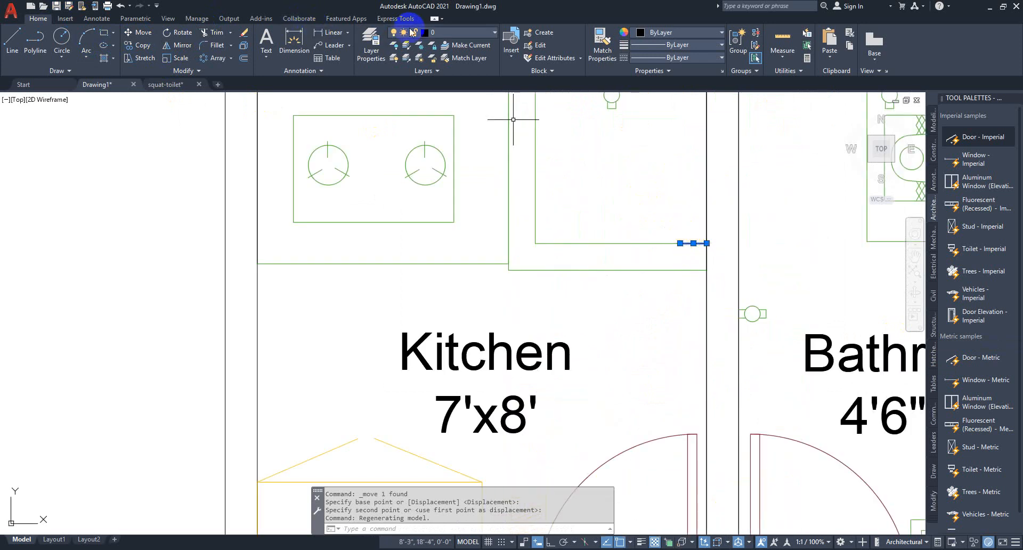
left_click(412, 32)
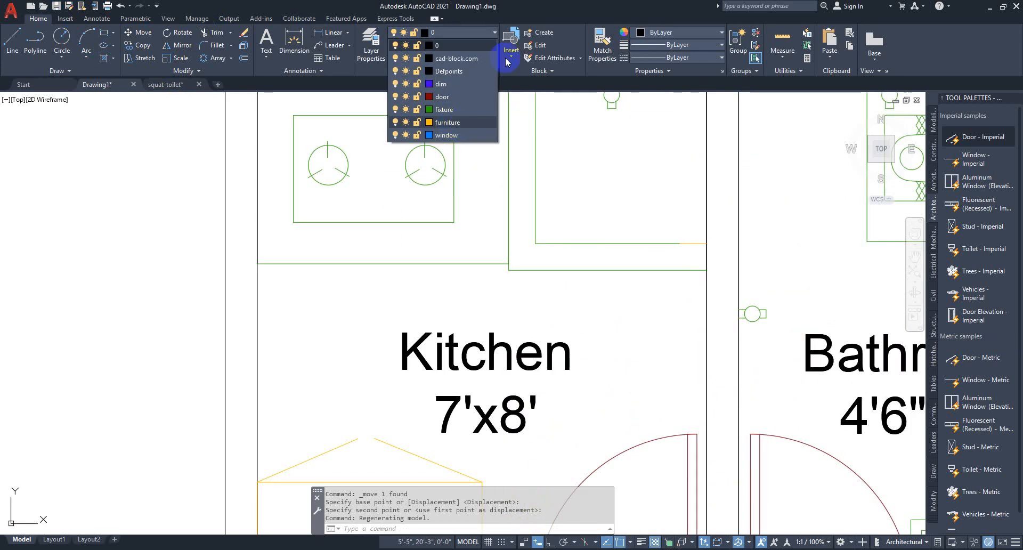
left_click(449, 111)
middle_click_drag(609, 214, 614, 283)
key("Escape")
scroll(437, 209, "down", 4)
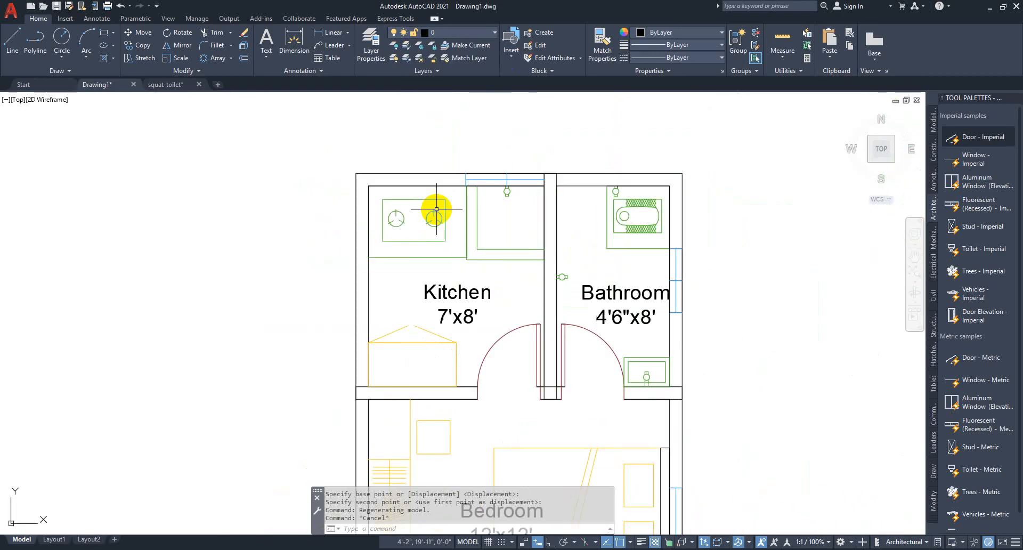
scroll(452, 192, "down", 4)
scroll(546, 266, "up", 2)
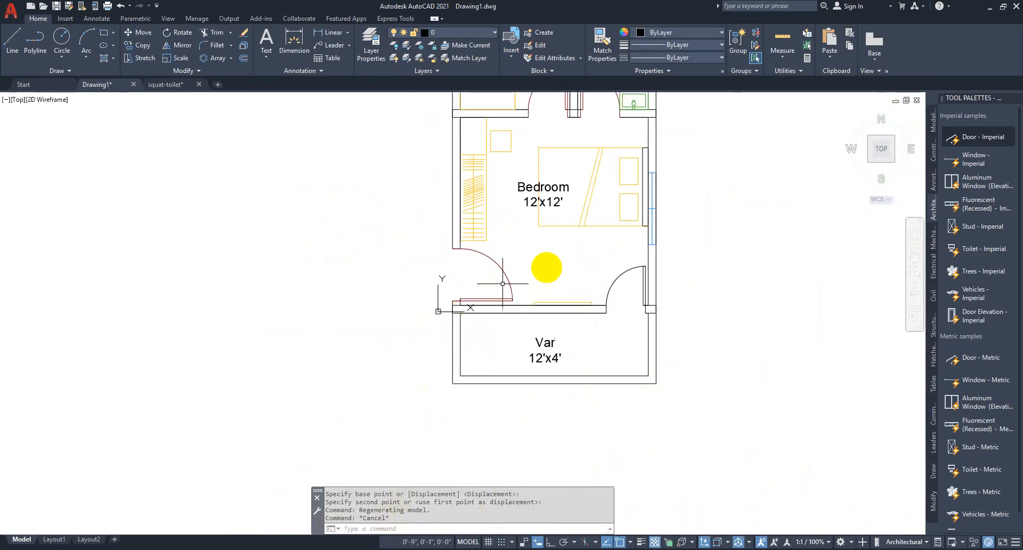
scroll(548, 274, "up", 4)
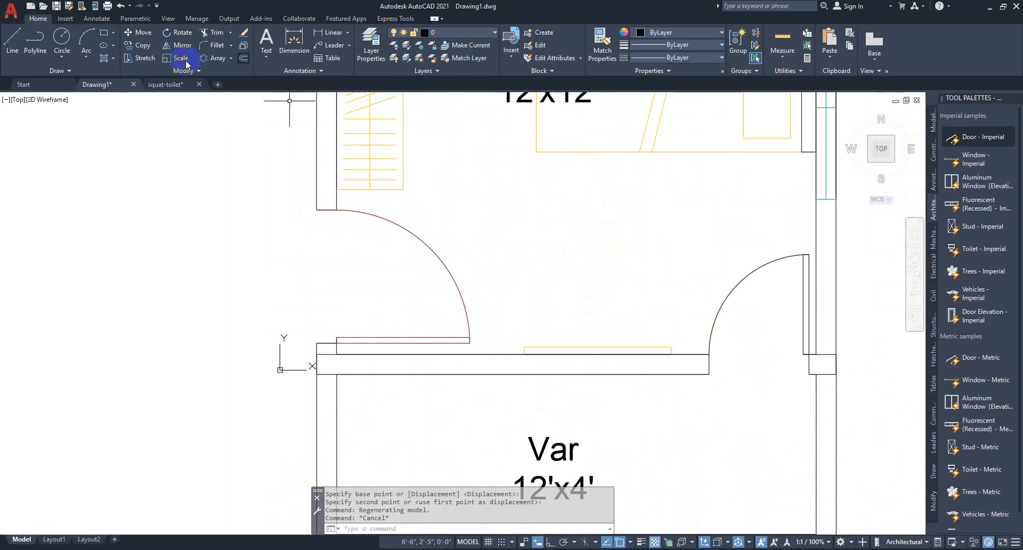
scroll(590, 286, "down", 5)
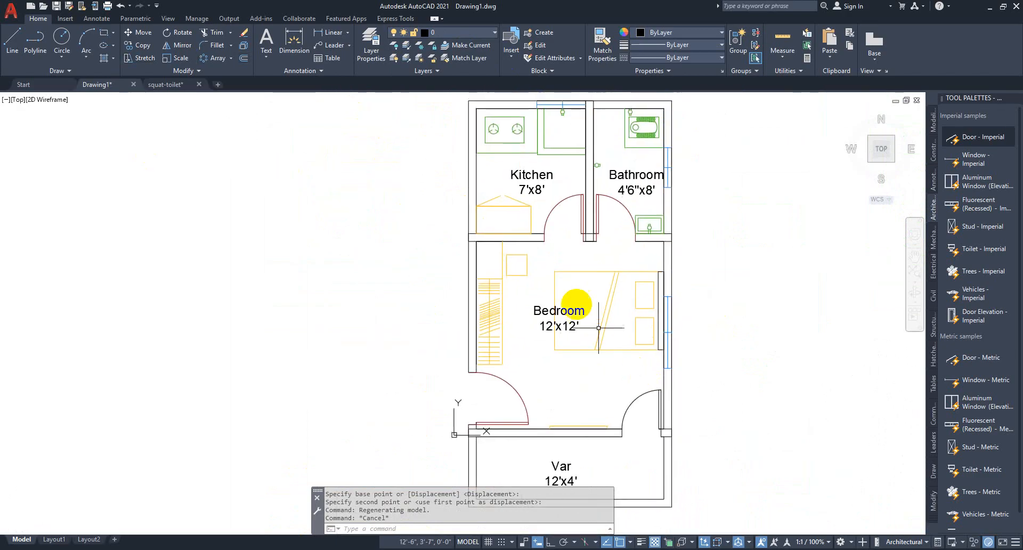
scroll(598, 328, "down", 7)
scroll(571, 301, "up", 5)
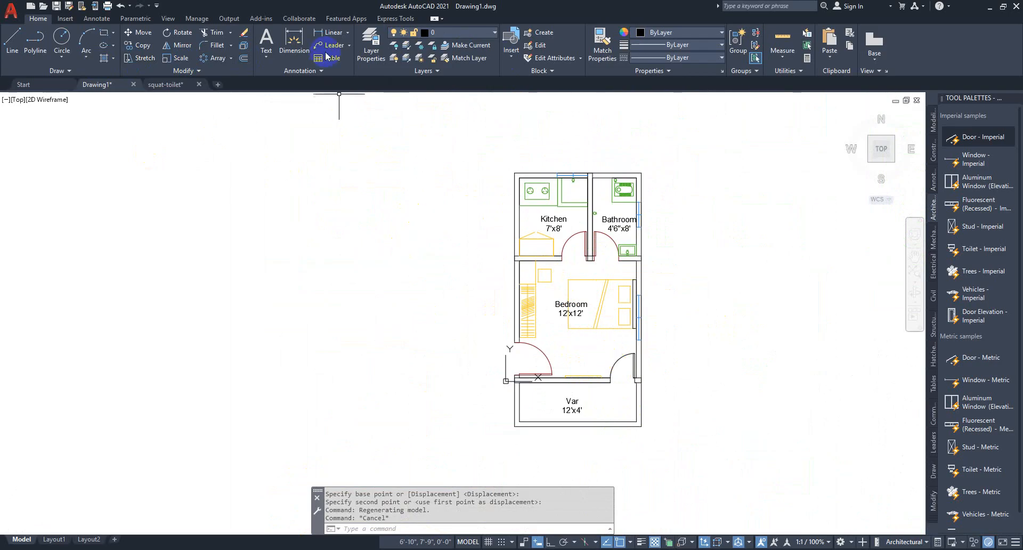
Step: Check the inner depth of the Var space with a vertical linear dimension beside it, and delete that dimension
left_click(327, 33)
scroll(675, 401, "up", 6)
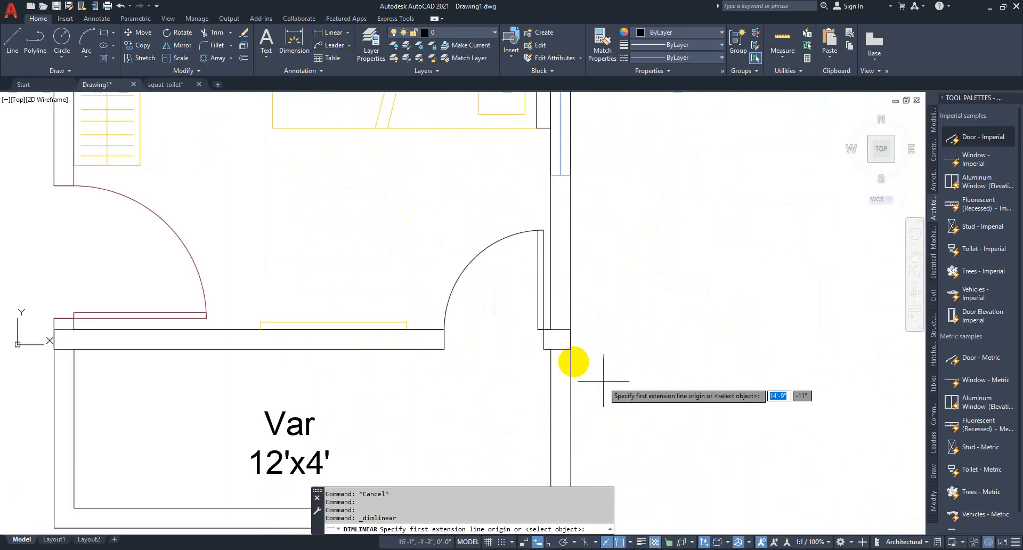
left_click(548, 349)
scroll(571, 383, "down", 5)
scroll(648, 344, "up", 4)
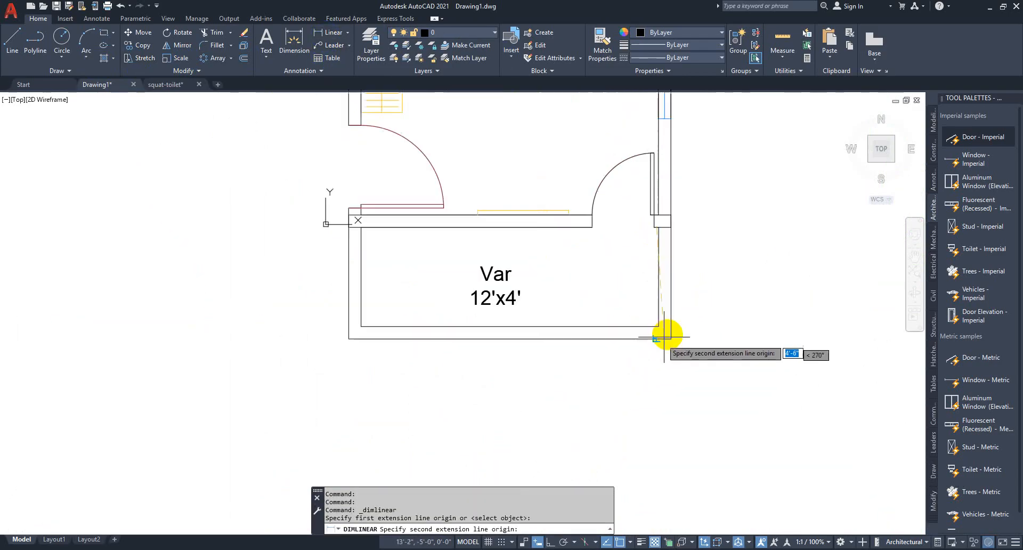
left_click(659, 325)
left_click(685, 323)
left_click(791, 327)
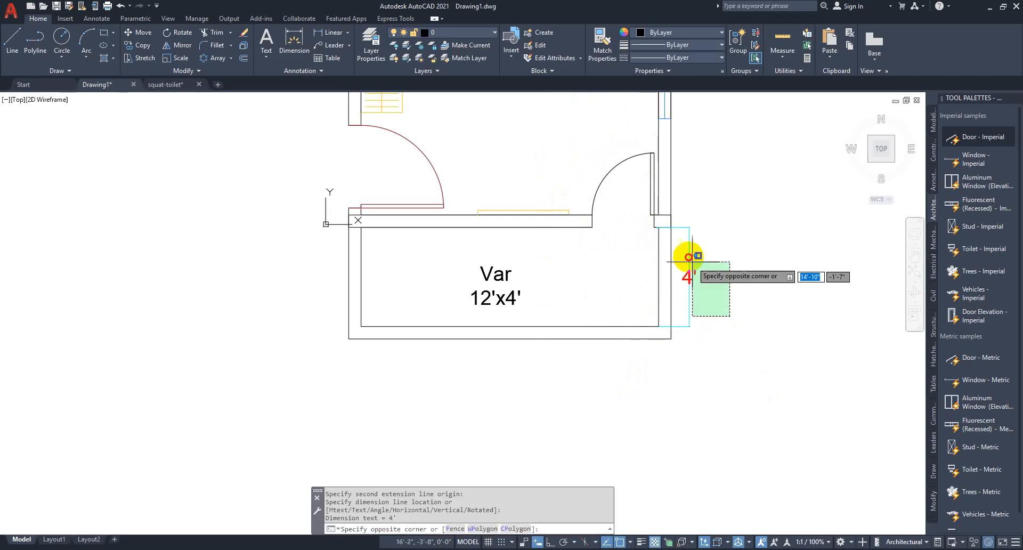
left_click(673, 251)
key("Delete")
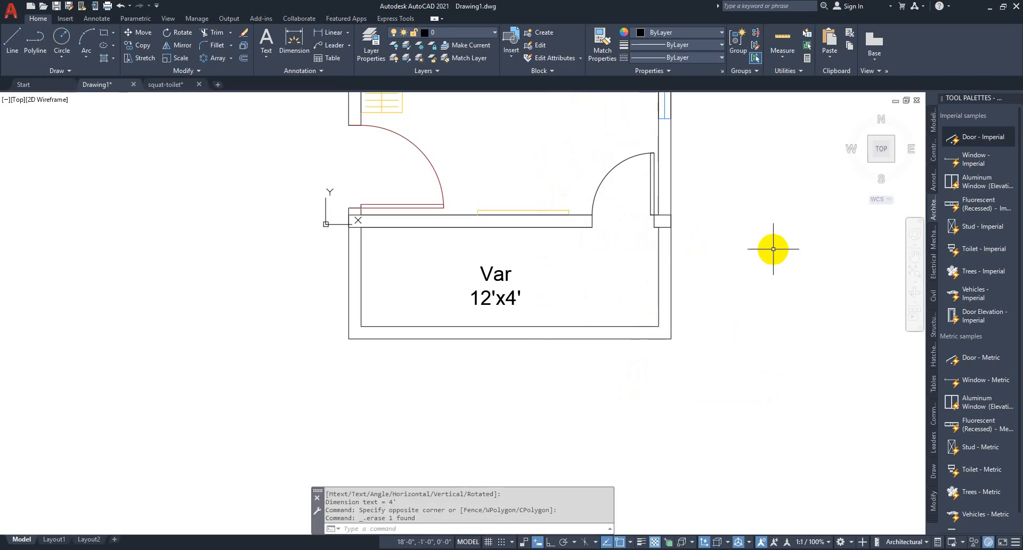
scroll(664, 310, "down", 8)
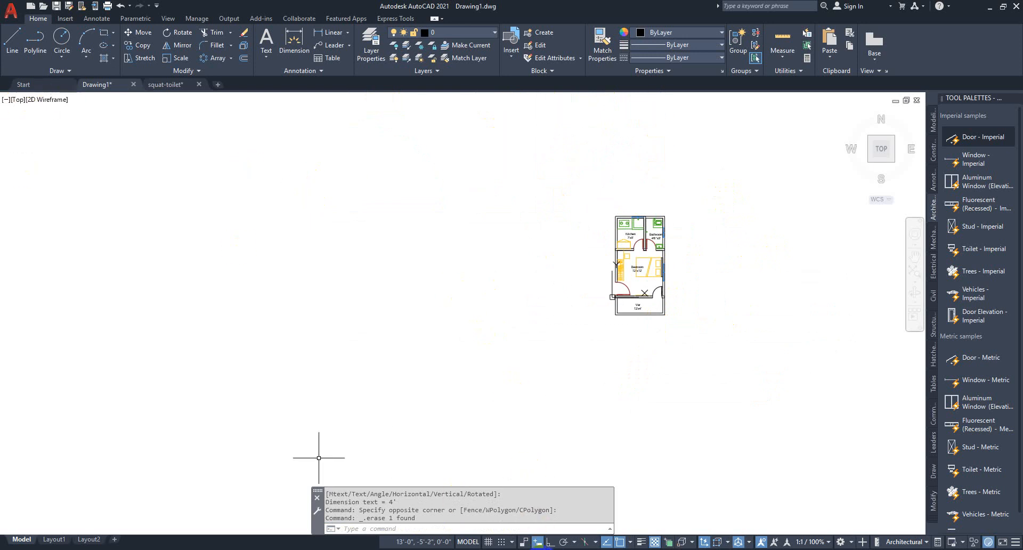
mouse_move(524, 549)
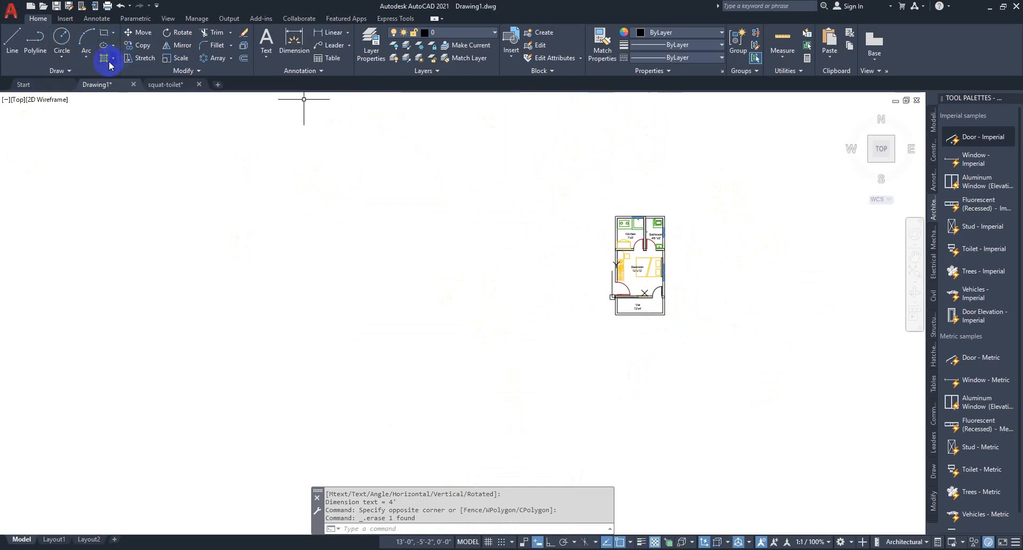
left_click(114, 33)
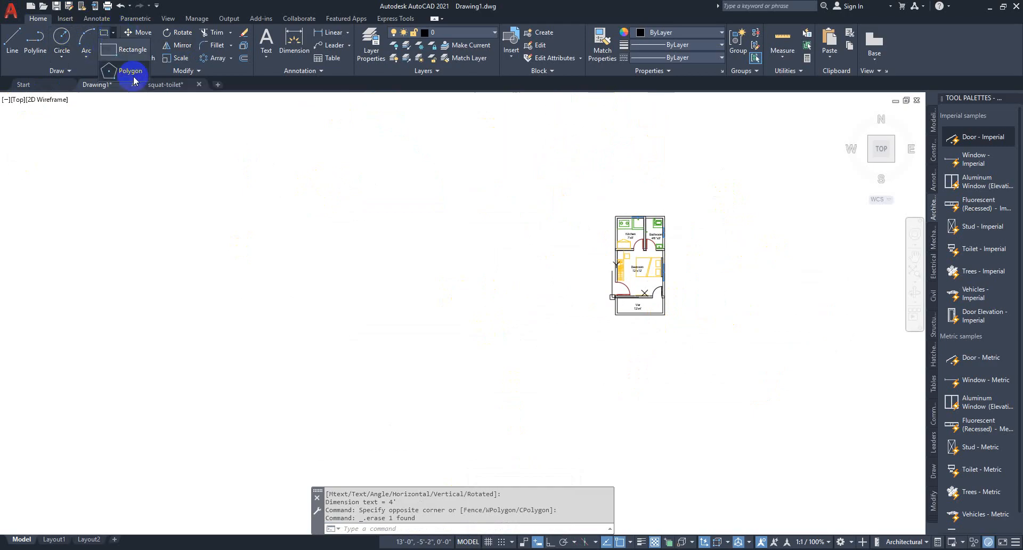
left_click(133, 80)
scroll(555, 292, "up", 4)
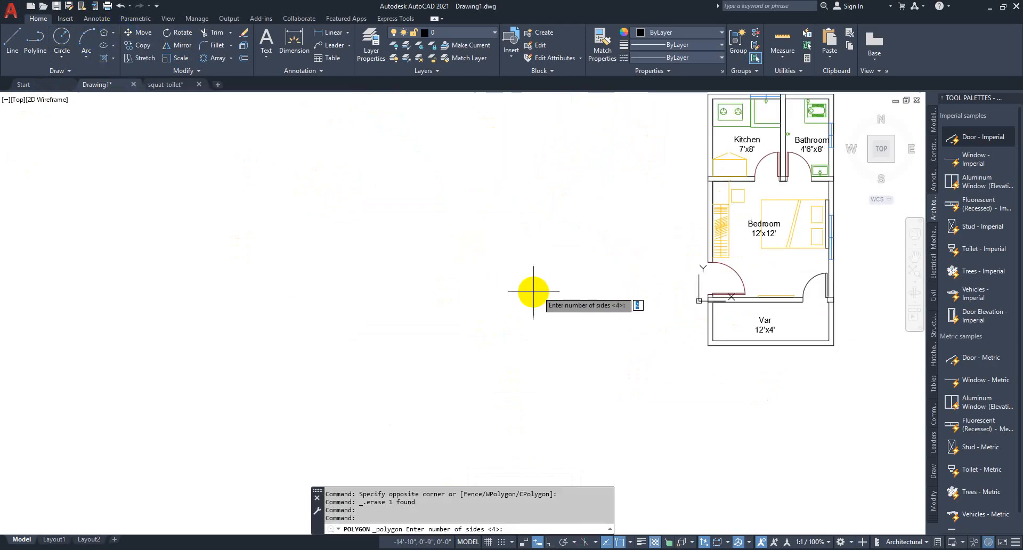
middle_click_drag(534, 292, 418, 331)
key("Escape")
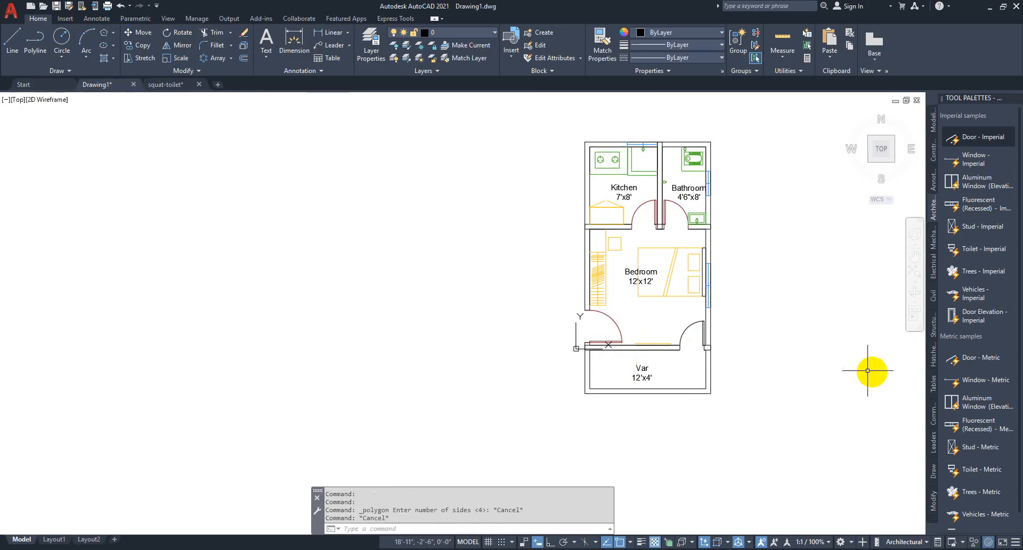
Step: Try rotating the entire floor plan 90° clockwise about its lower-right corner and undo the rotation
left_click(761, 440)
left_click(512, 90)
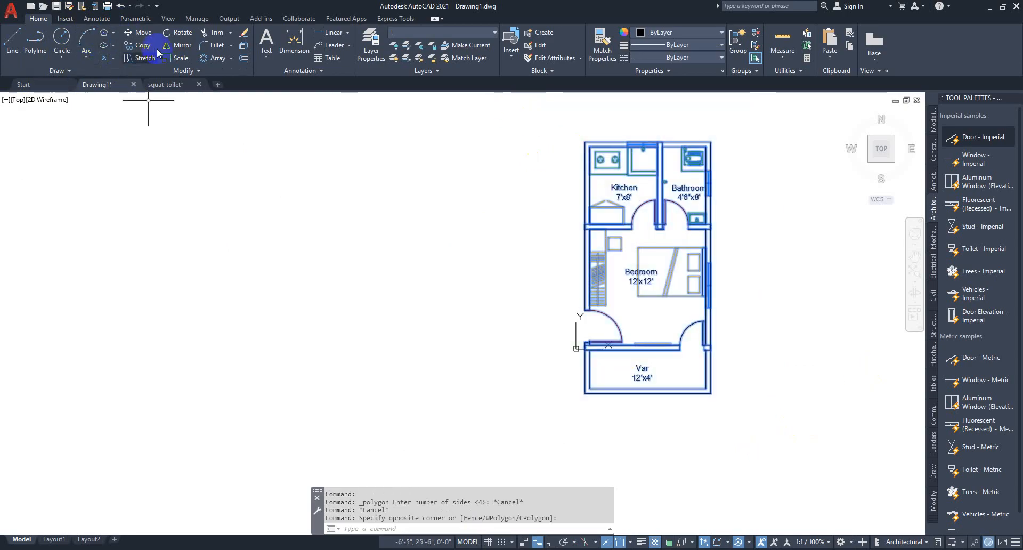
left_click(178, 32)
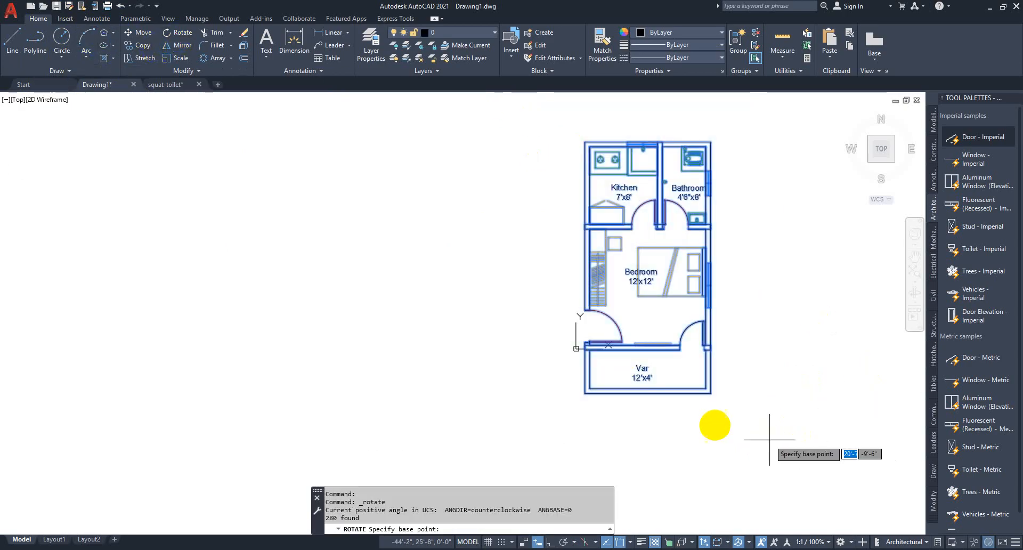
left_click(711, 394)
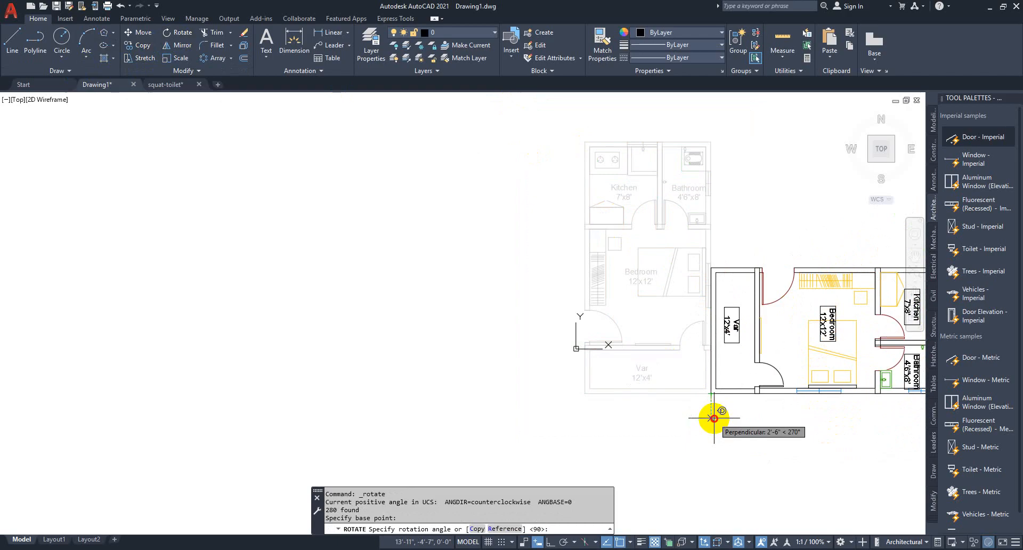
left_click(713, 418)
middle_click_drag(488, 287, 94, 245)
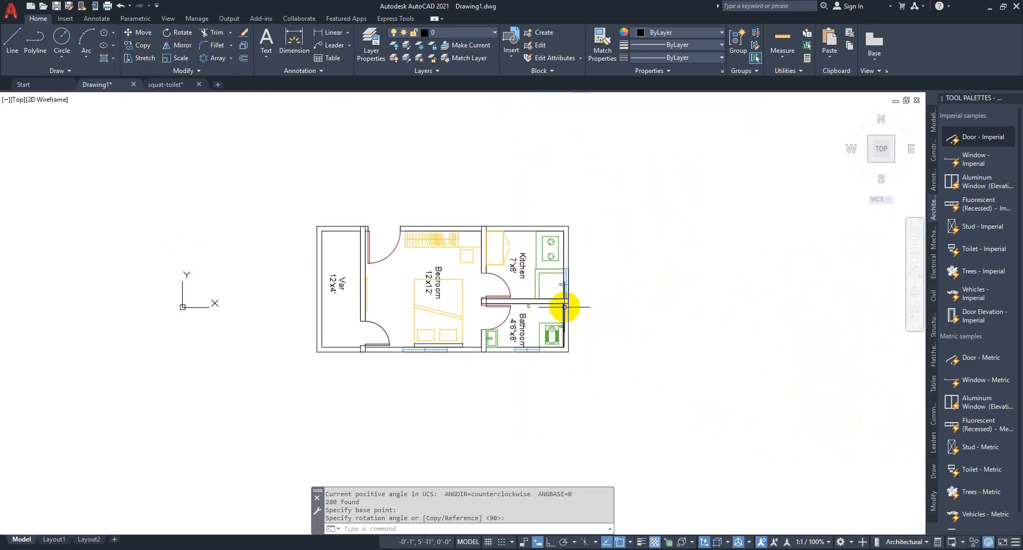
key("ctrl+z")
key("ctrl+z")
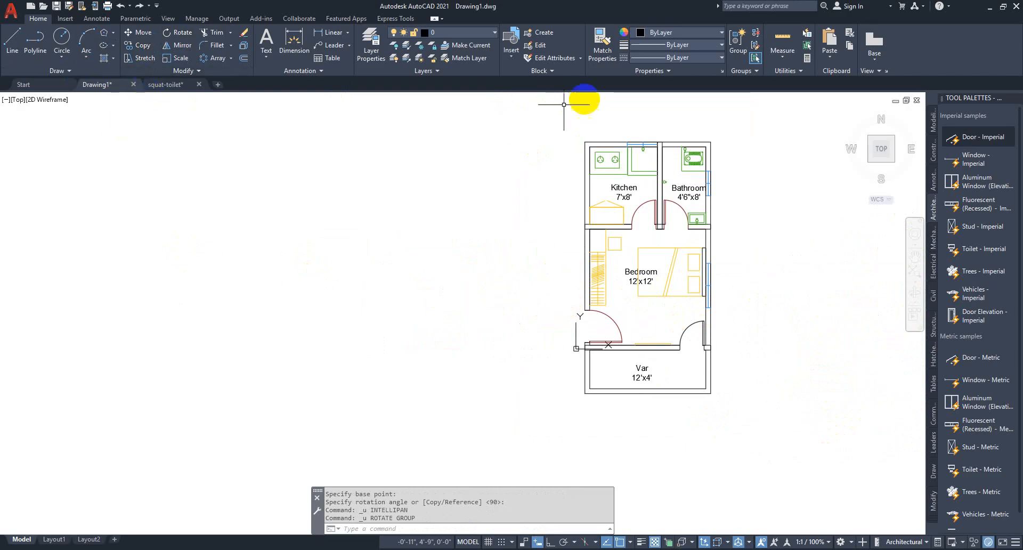
Step: Rotate the entire floor plan 90° counterclockwise about its lower-left corner with Ortho on
left_click(782, 128)
left_click(374, 489)
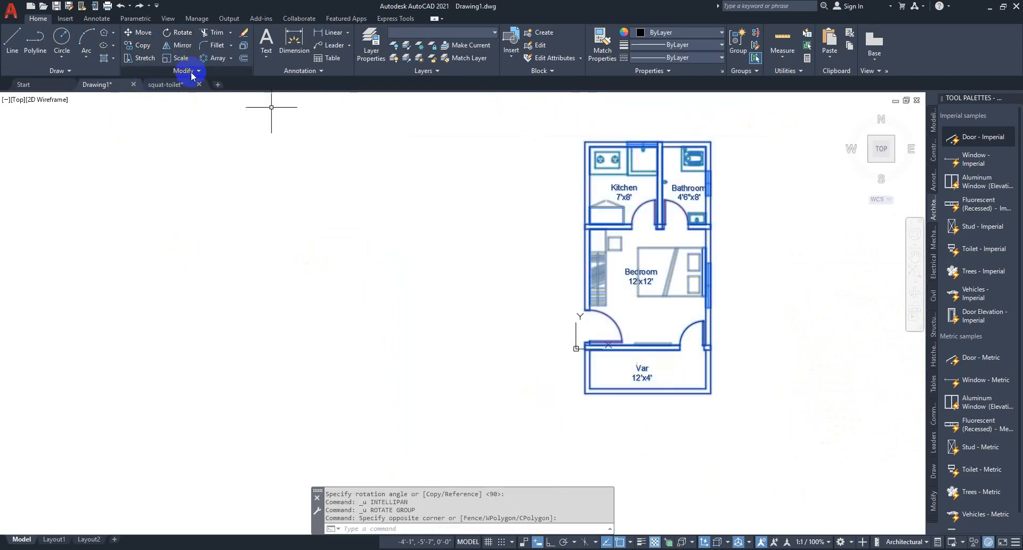
left_click(585, 393)
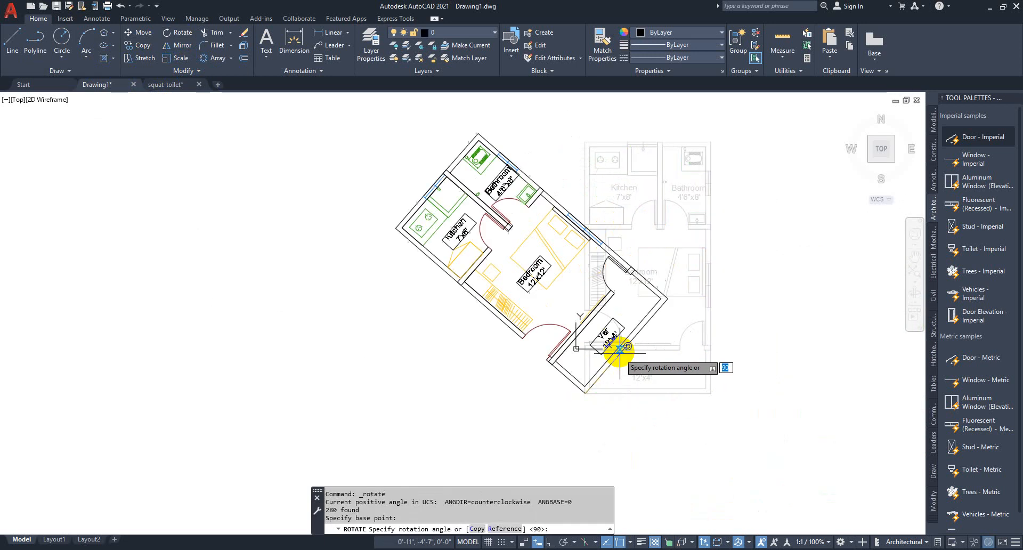
key("F8")
left_click(588, 330)
middle_click_drag(487, 392, 611, 326)
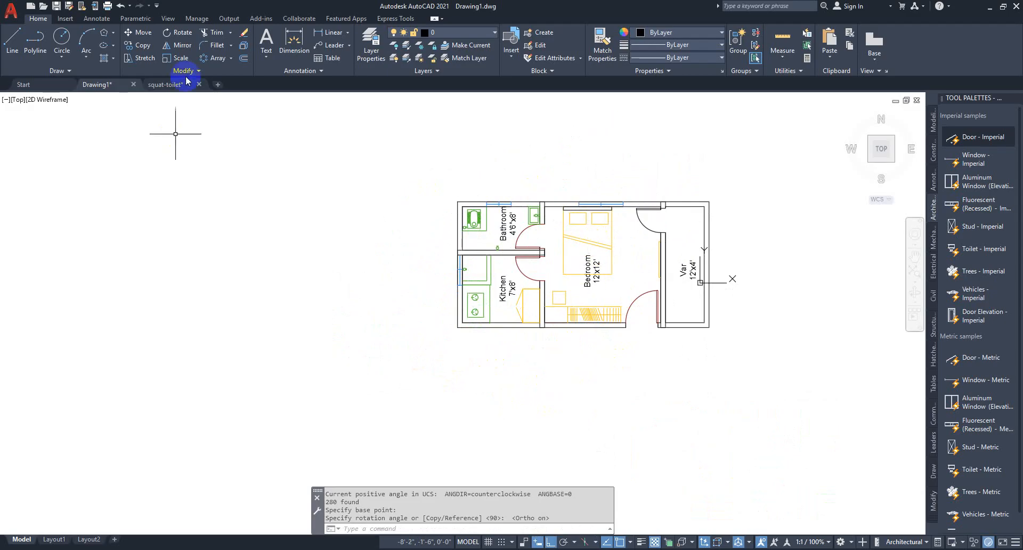
Step: Draw an upward-pointing 3-sided polygon, inscribed in a circle of about 2' radius, outside the plan beside the kitchen
left_click(113, 33)
left_click(139, 72)
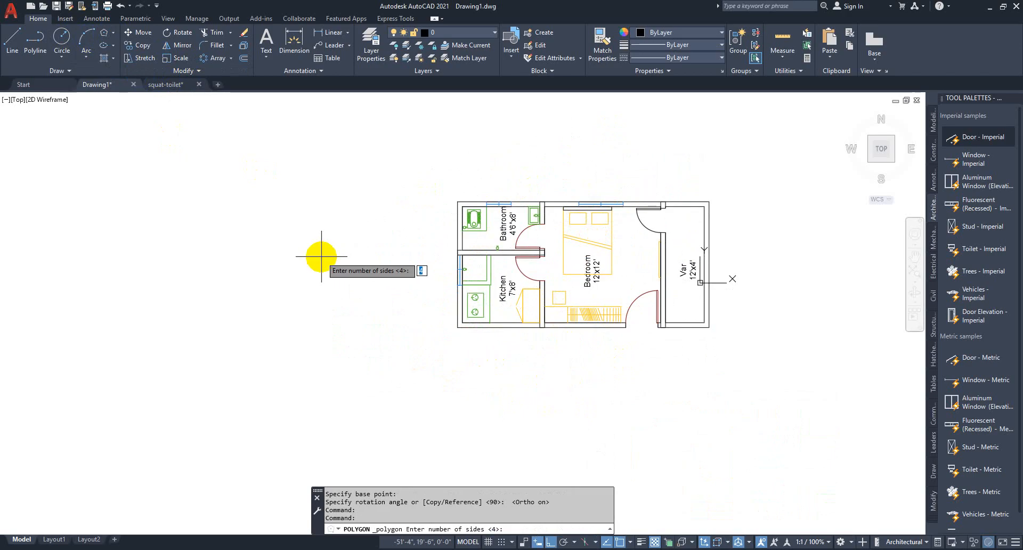
type("3")
key("Return")
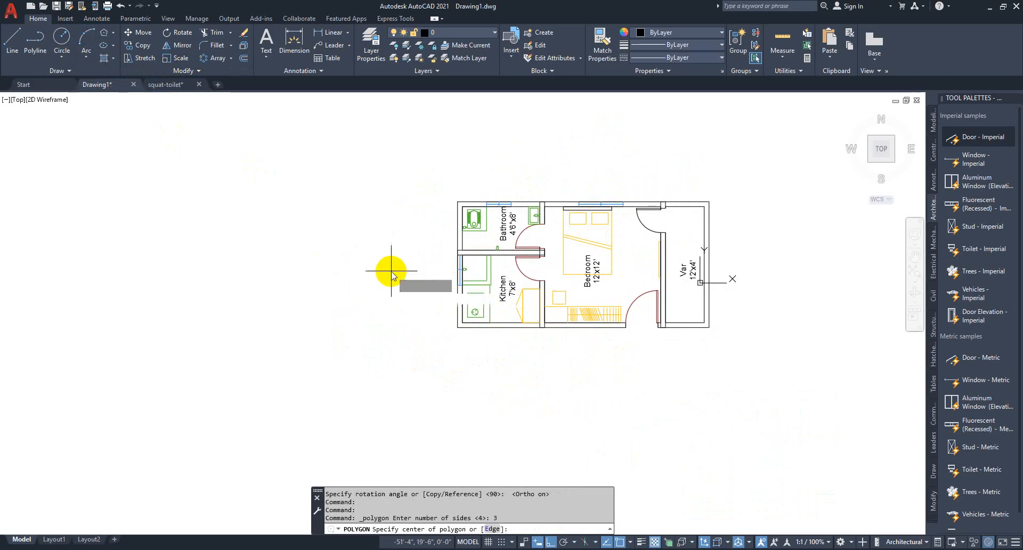
left_click(391, 270)
left_click(411, 296)
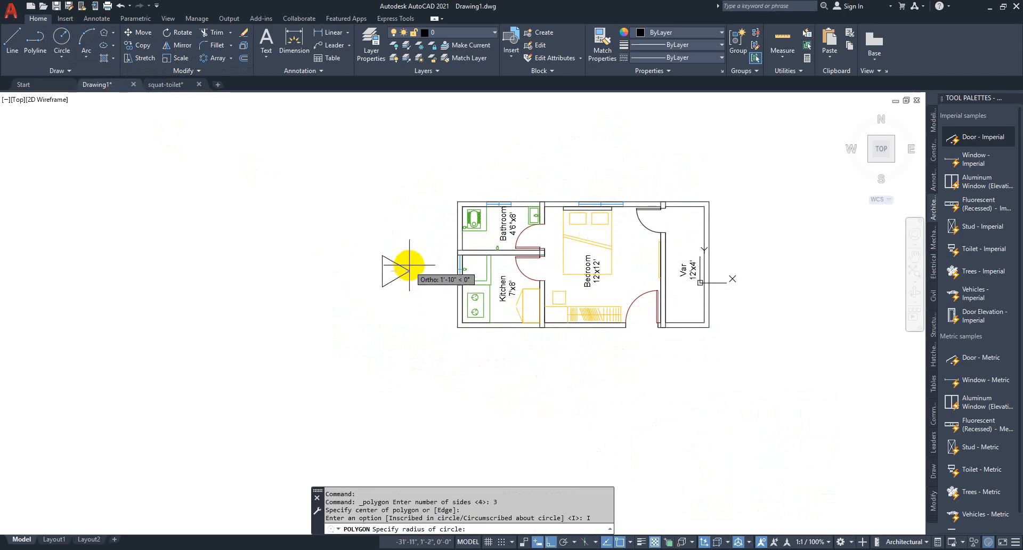
left_click(398, 253)
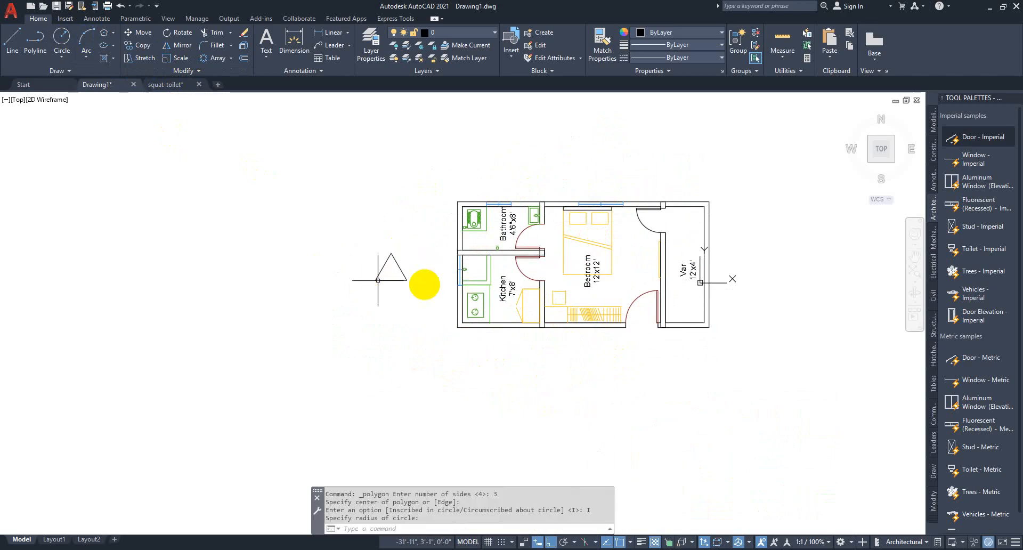
Step: Fill the triangle beside the kitchen with a SOLID hatch and finish the hatch
left_click(113, 60)
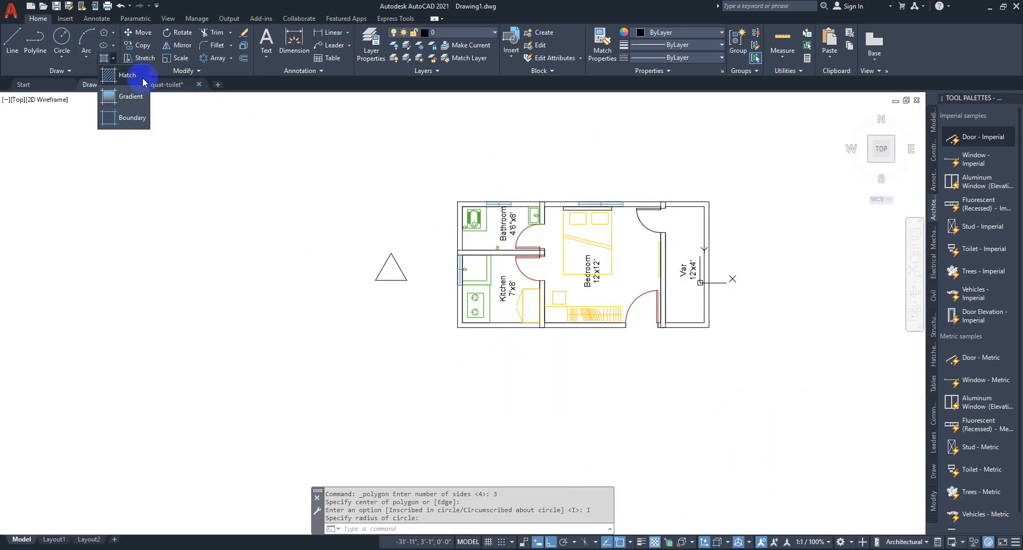
left_click(133, 75)
left_click(389, 273)
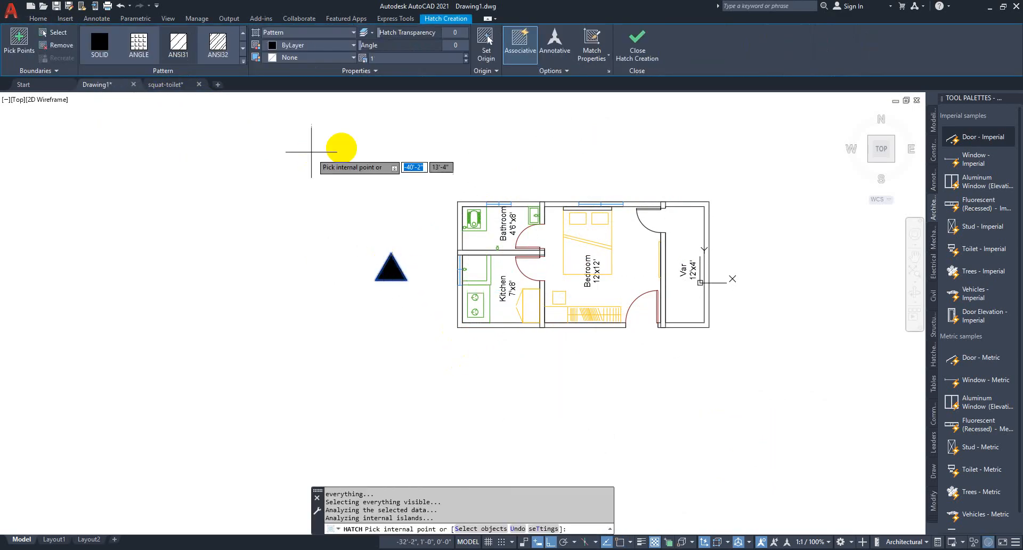
left_click(637, 42)
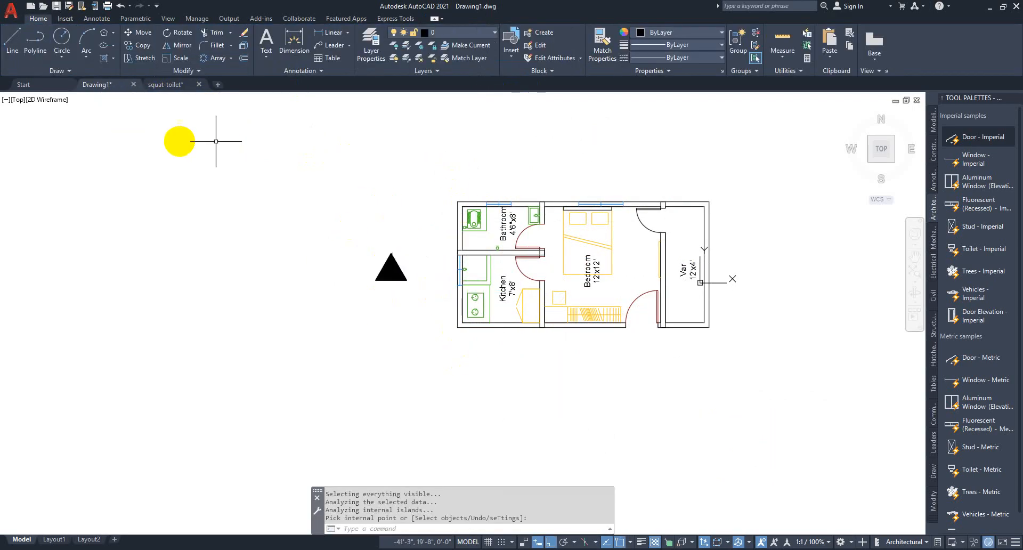
scroll(415, 250, "up", 4)
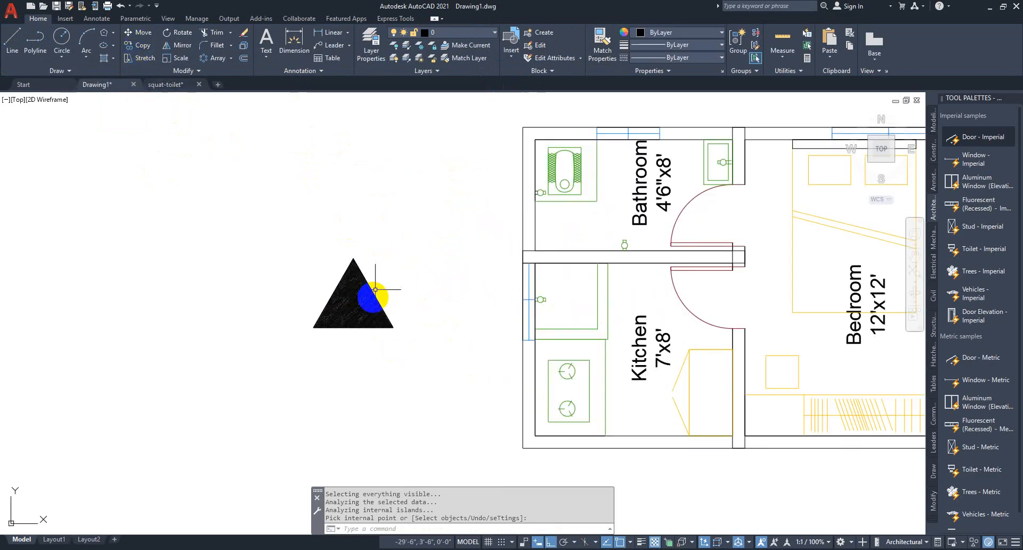
Step: Change the hatch pattern of the triangle beside the kitchen to SOLID
left_click(354, 308)
left_click(100, 43)
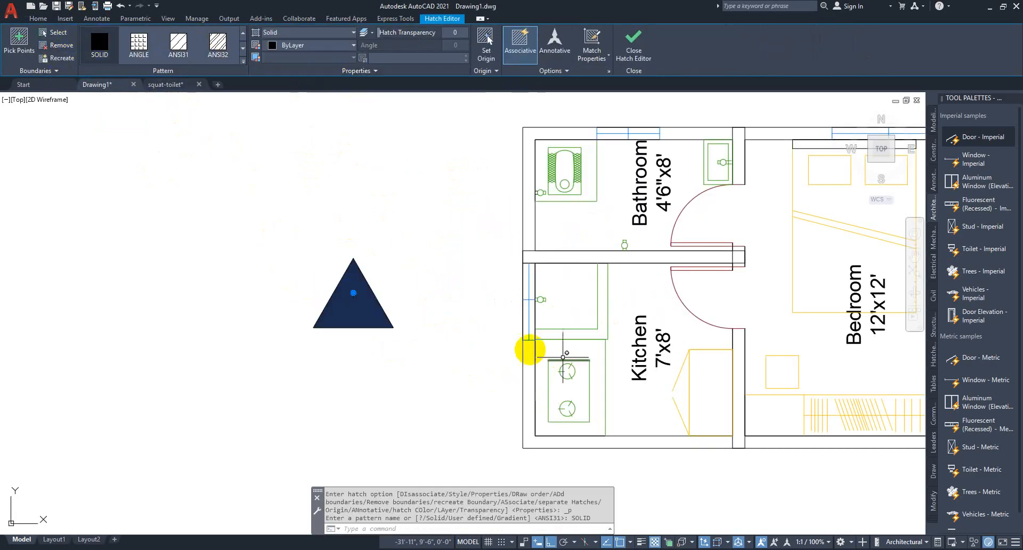
key("Escape")
Step: Try stretching the filled triangle's lower-right corner outward and undo the grip edit
left_click(459, 338)
left_click(272, 268)
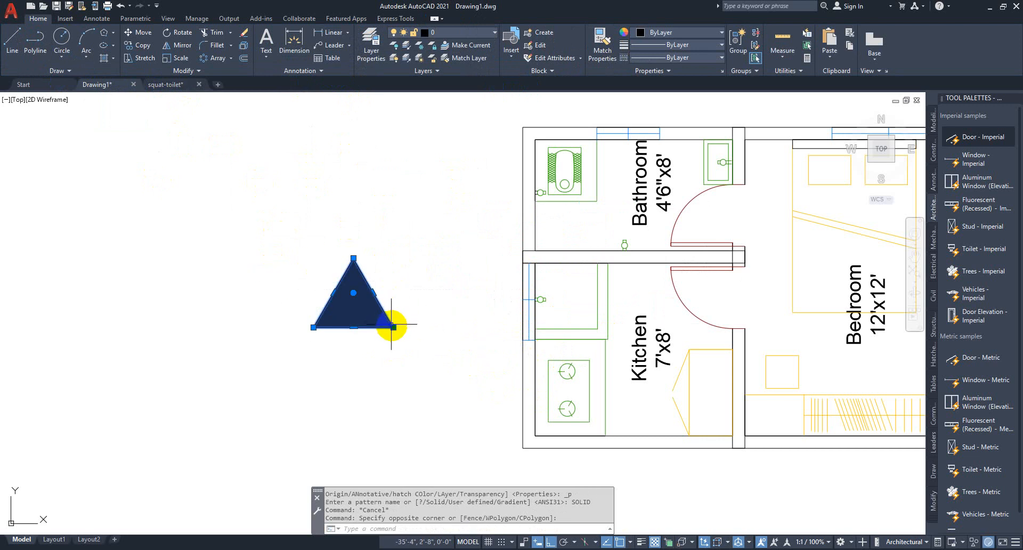
left_click(393, 326)
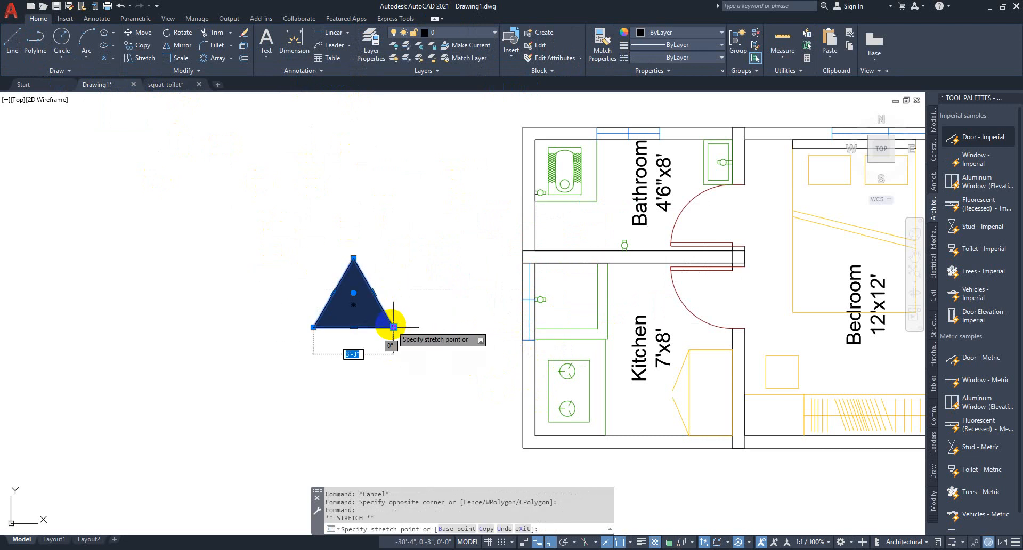
left_click(430, 317)
key("ctrl+z")
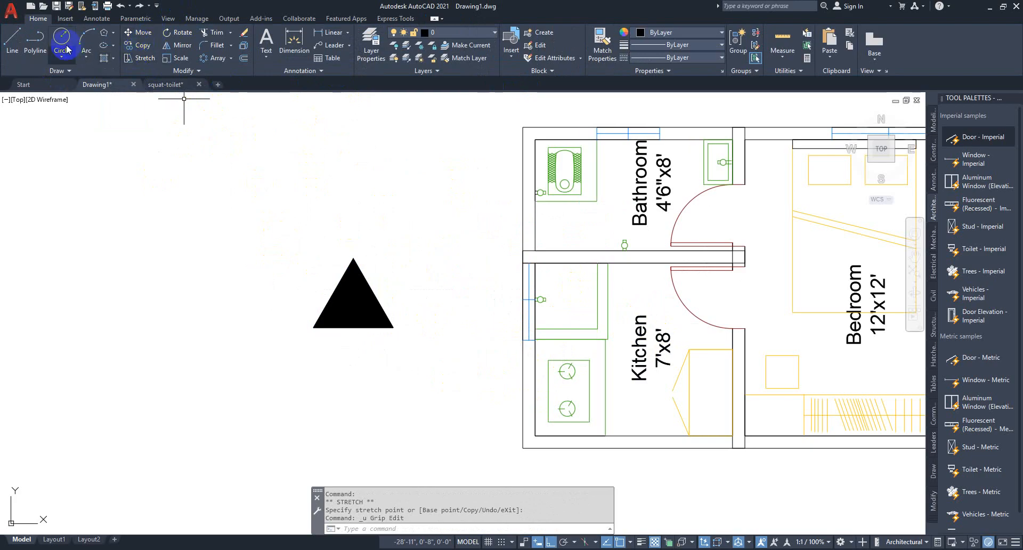
Step: Add the multiline text "N" below the filled triangle
left_click(266, 40)
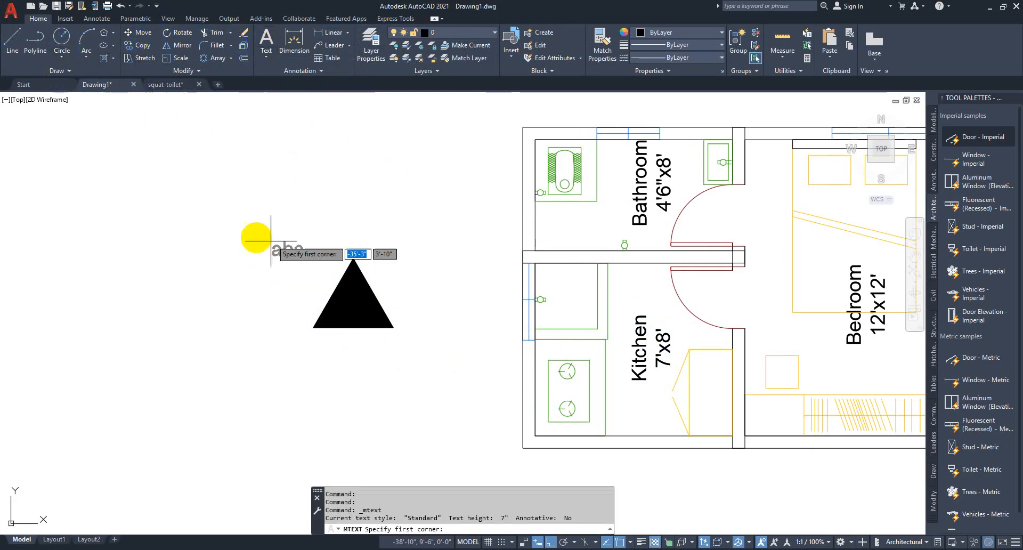
left_click(343, 384)
left_click(421, 438)
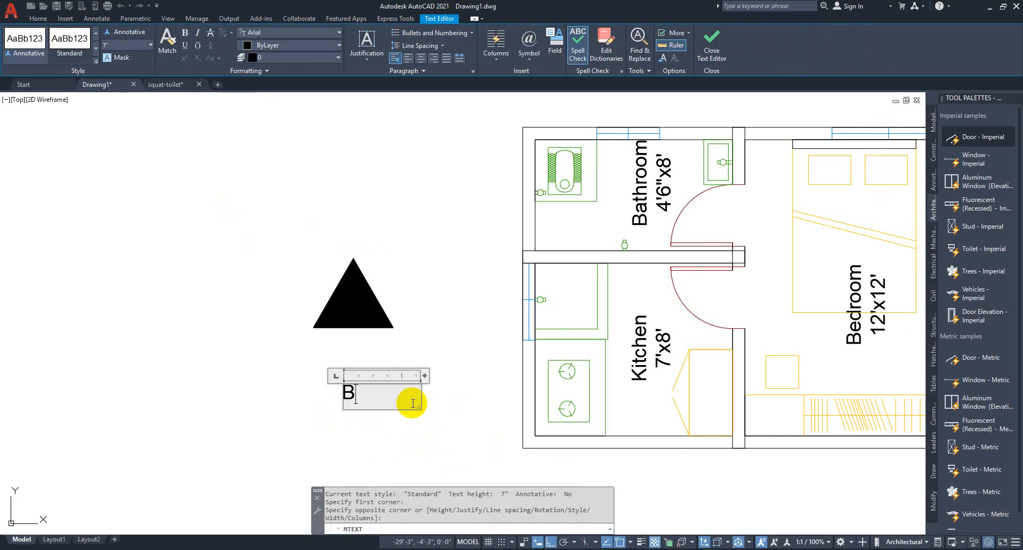
left_click(401, 349)
Step: Scale up the letter N from its upper-left corner until it is about as tall as the triangle
left_click(397, 389)
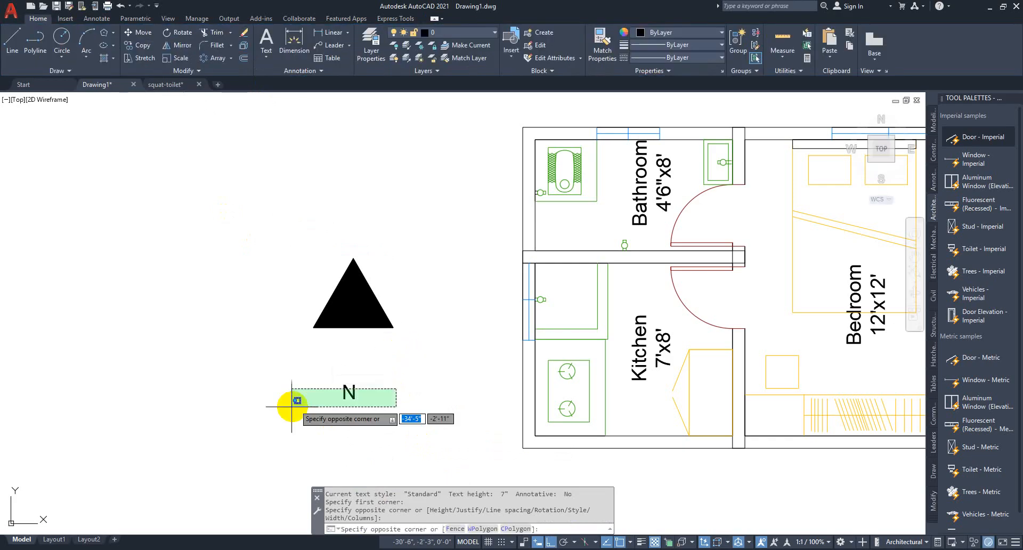
left_click(292, 406)
left_click(179, 58)
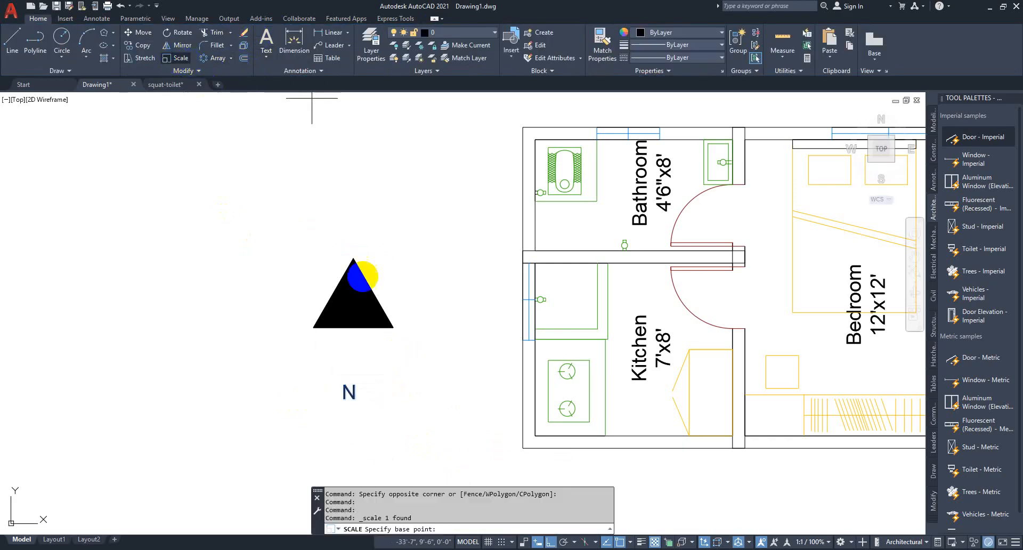
left_click(344, 386)
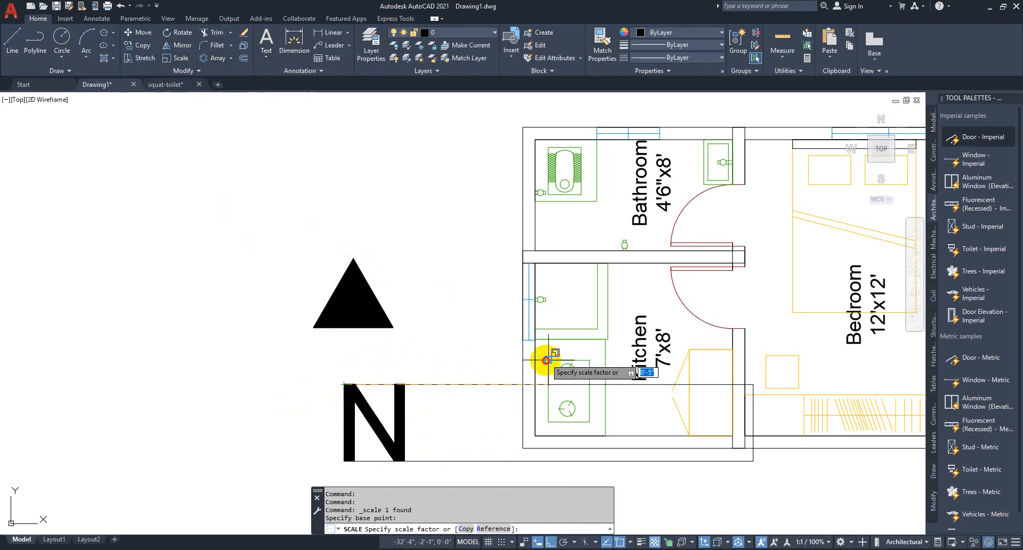
left_click(543, 420)
Step: Move the enlarged N directly beneath the triangle, roughly centred on it, with Ortho off
left_click(431, 461)
left_click(267, 407)
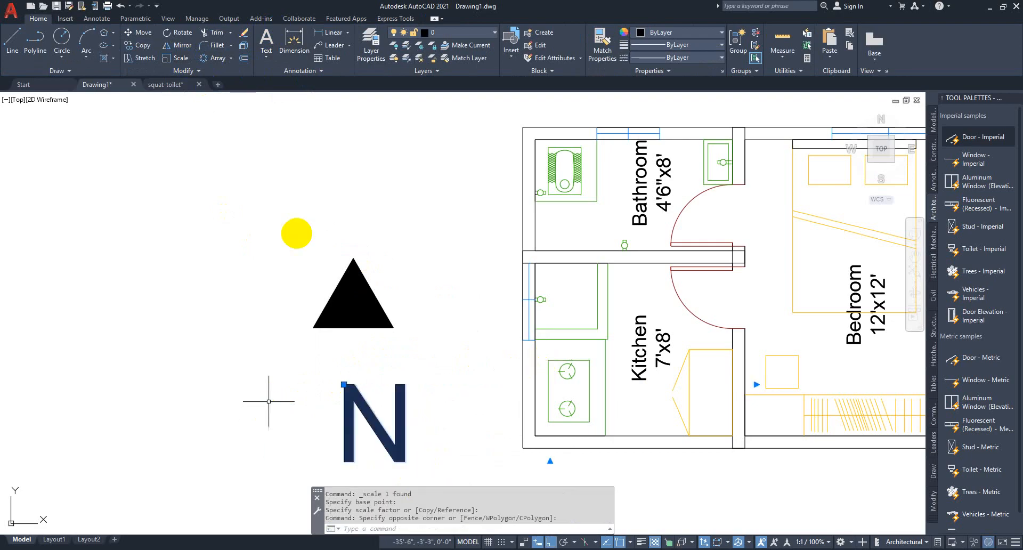
left_click(143, 33)
left_click(386, 467)
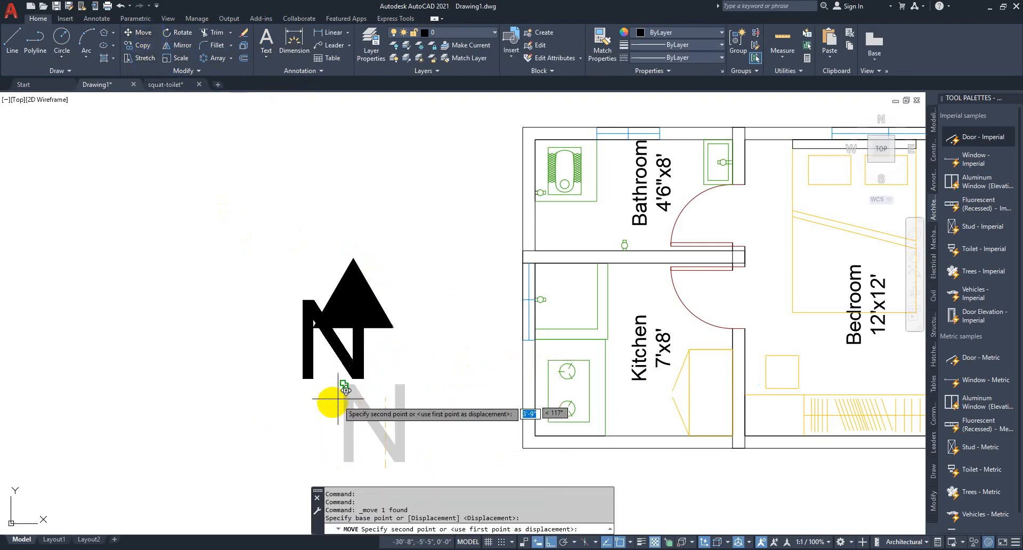
key("F8")
scroll(348, 414, "up", 2)
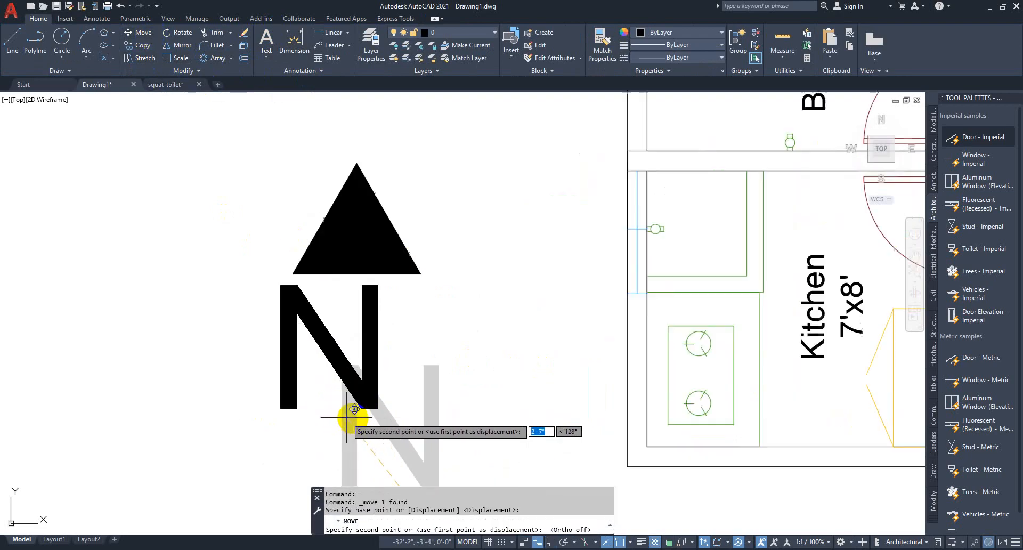
left_click(363, 416)
Step: Select the filled triangle, its outline and the letter N together
scroll(488, 389, "down", 2)
mouse_move(525, 378)
middle_mouse_down()
mouse_move(479, 388)
mouse_move(418, 383)
middle_mouse_up()
scroll(419, 384, "down", 2)
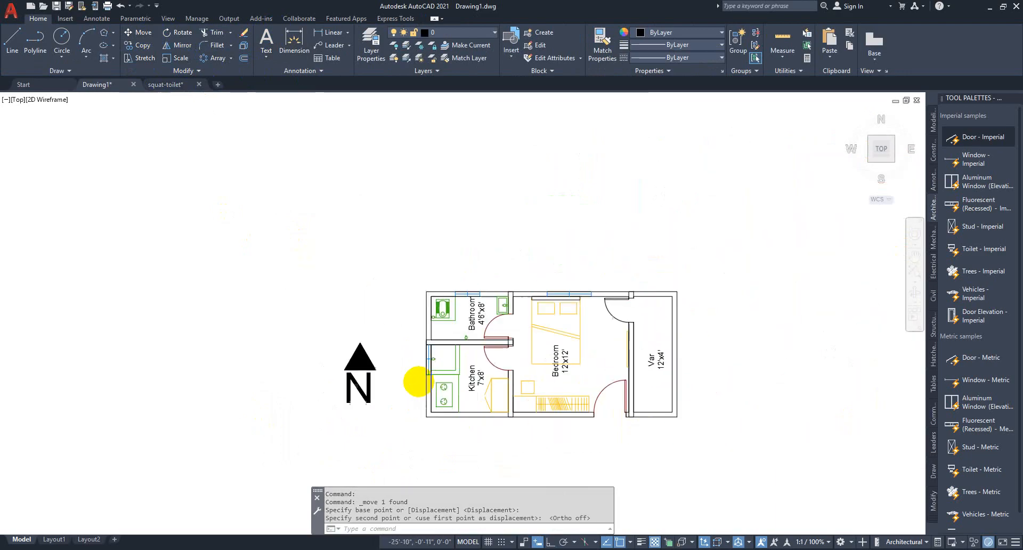
scroll(356, 334, "up", 1)
mouse_move(356, 330)
middle_mouse_down()
mouse_move(340, 239)
mouse_move(311, 225)
middle_mouse_up()
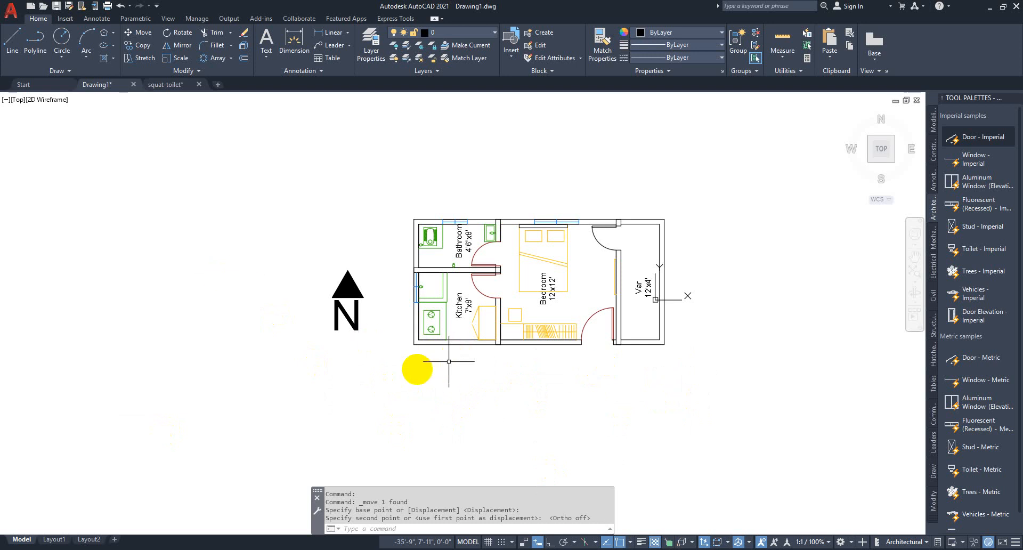
left_click_drag(419, 353, 305, 252)
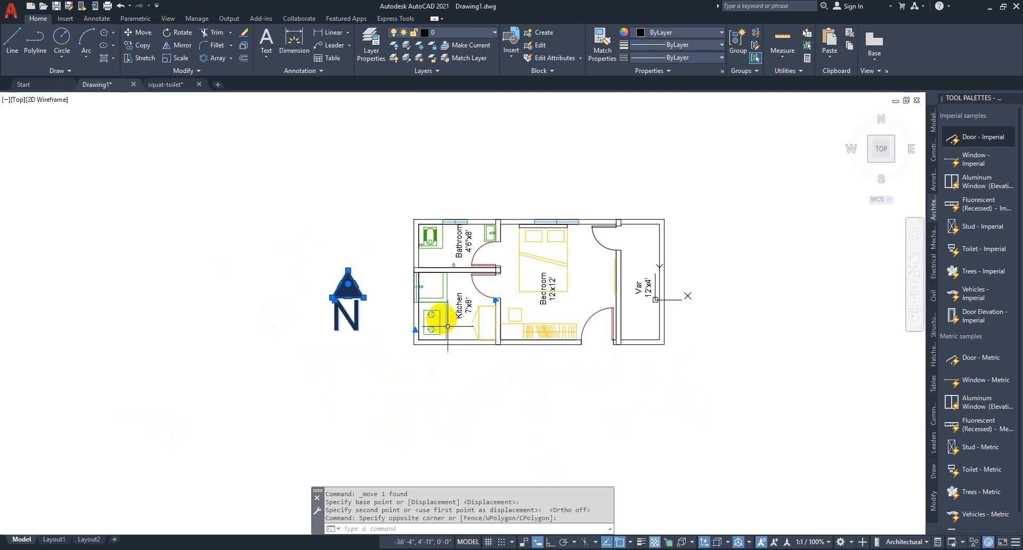
key("Escape")
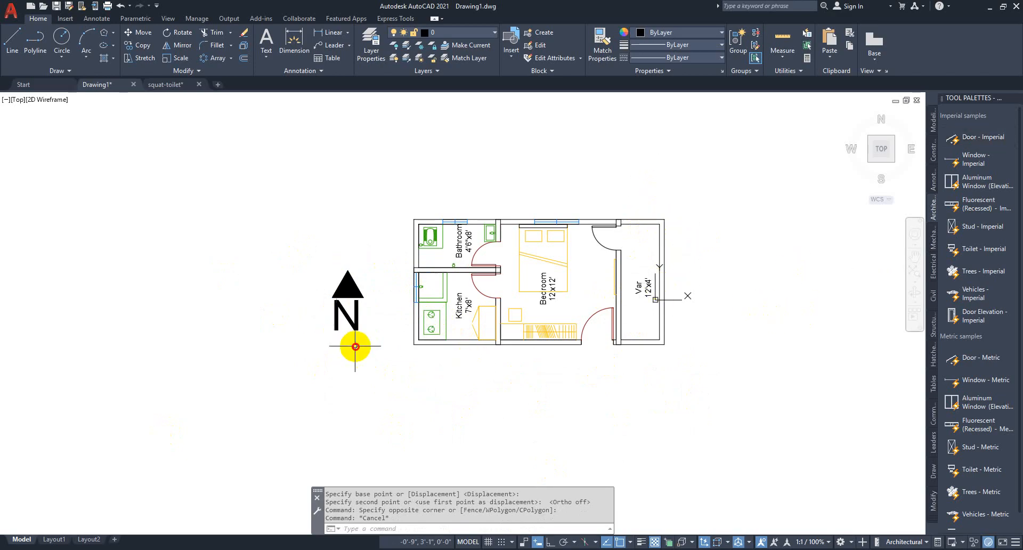
left_click(373, 344)
left_click(297, 258)
scroll(349, 277, "up", 4)
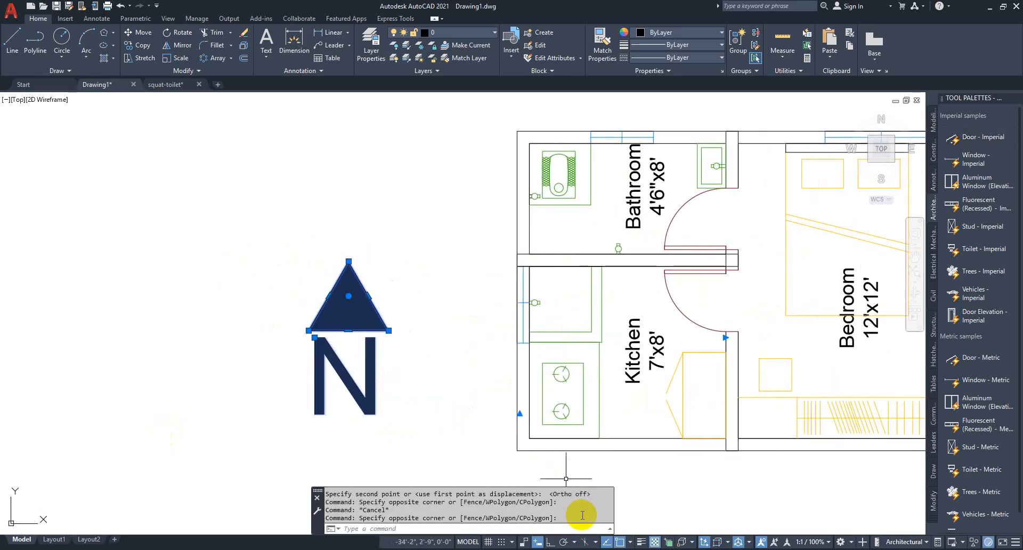